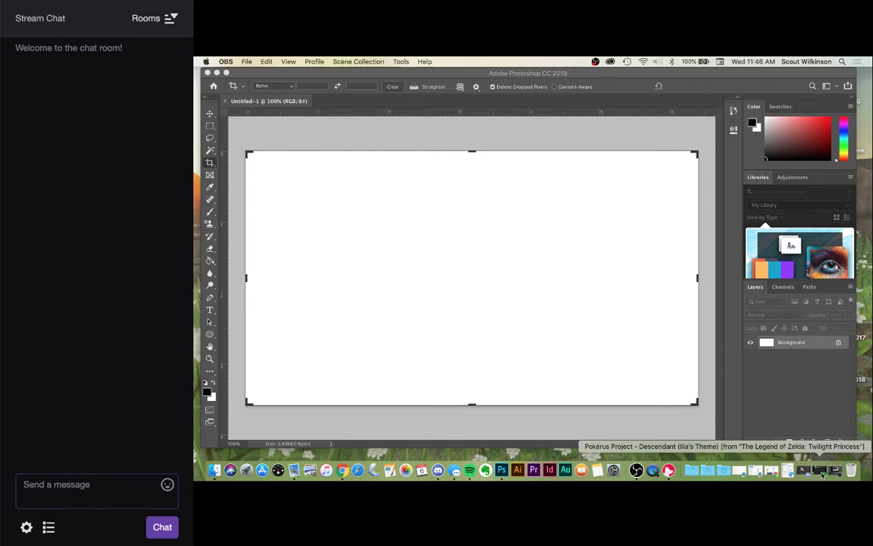
- Switch to OBS and delete the Window Capture source showing the chat from Scene 2
left_click(823, 471)
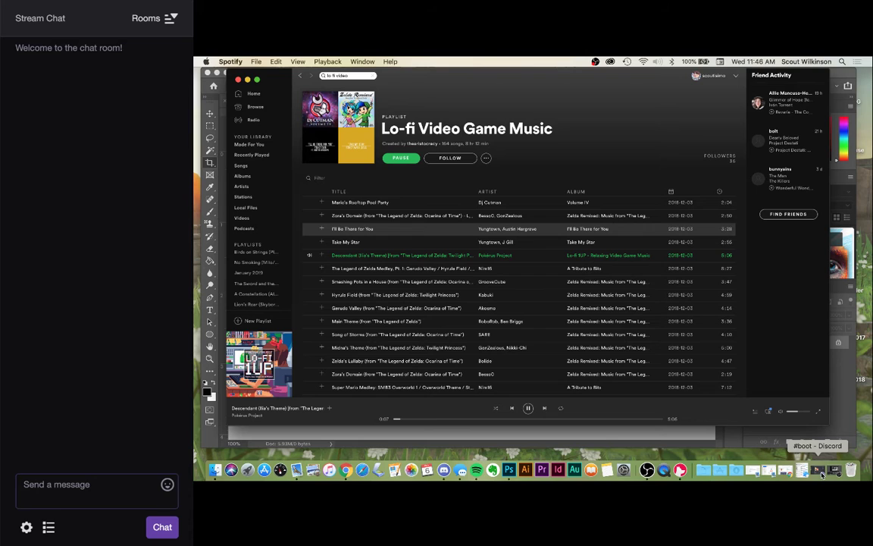
left_click(248, 80)
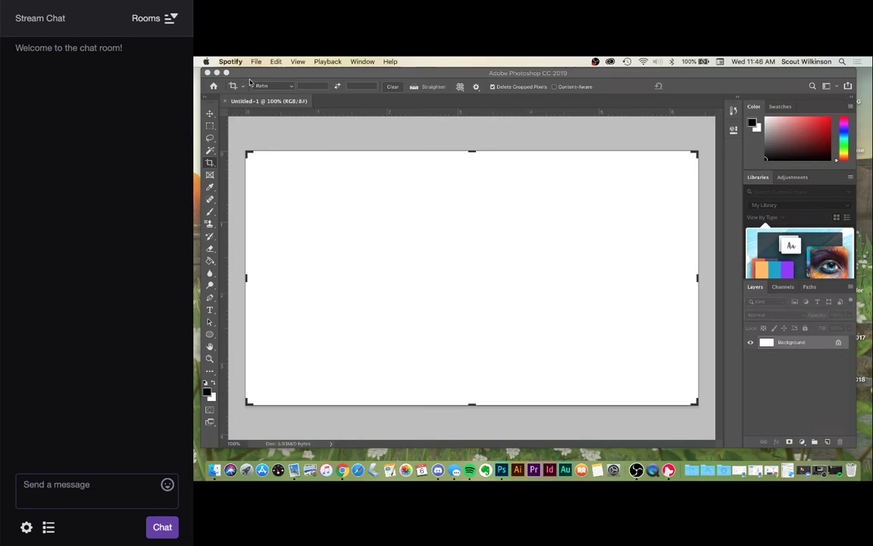
left_click(823, 475)
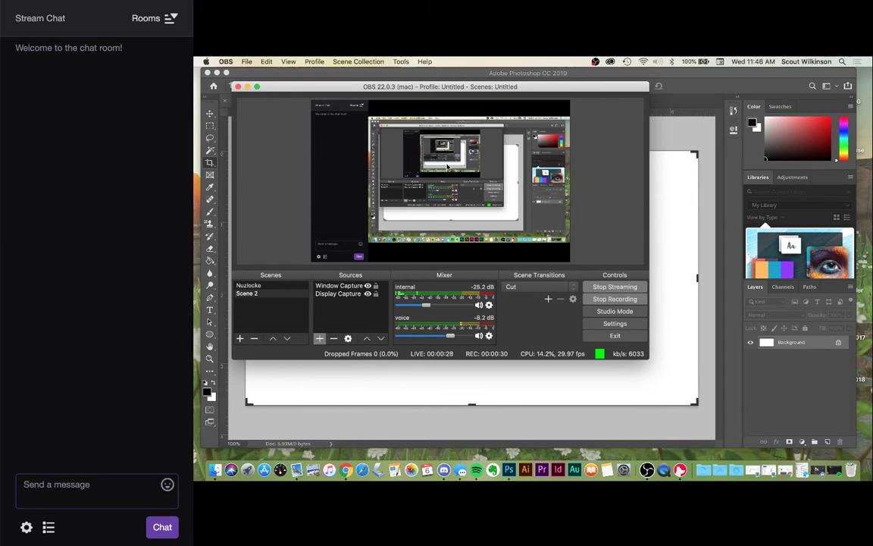
left_click(346, 136)
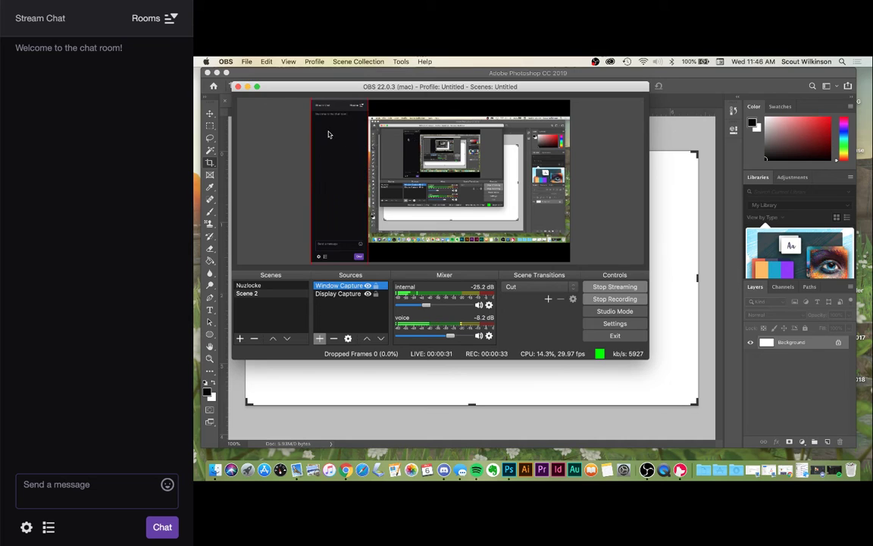
key("BackSpace")
left_click(516, 232)
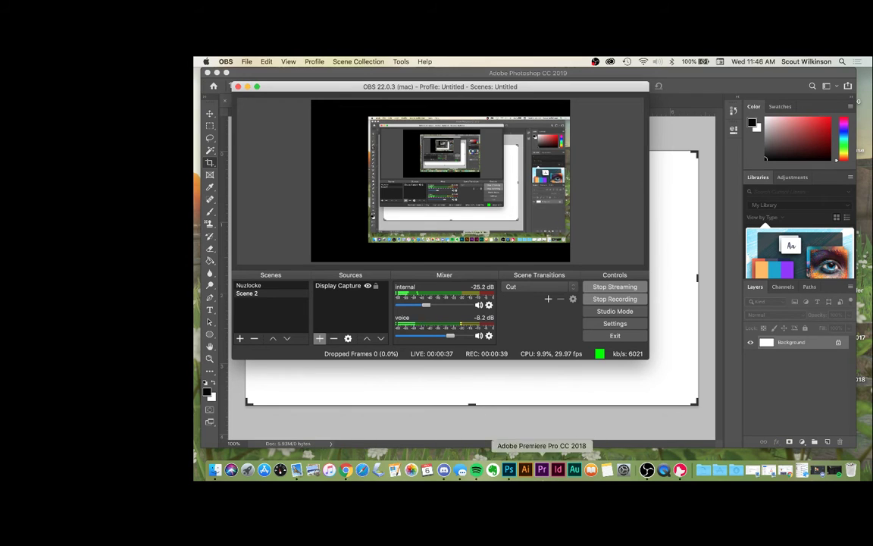
- Bring up the Twitch chat pop-out in Chrome and move its window flush against the nearest screen edge
left_click(342, 475)
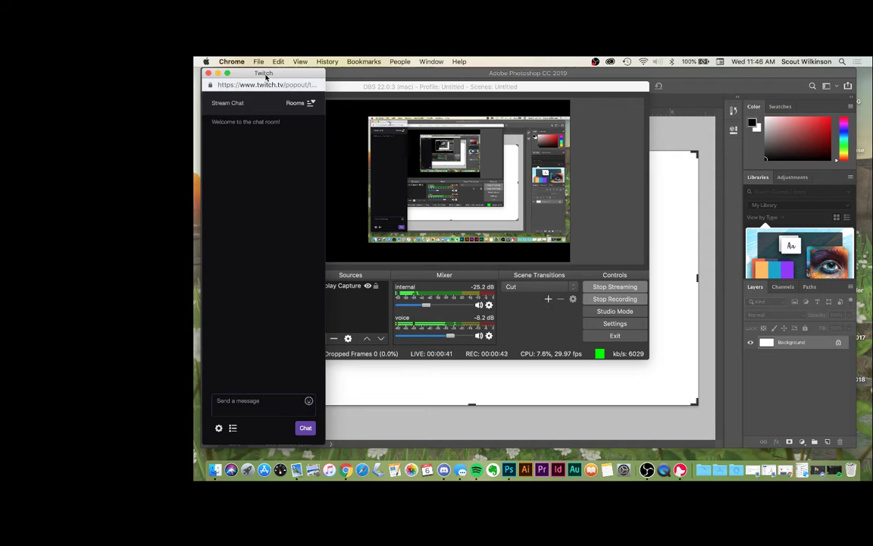
left_click_drag(265, 78, 256, 76)
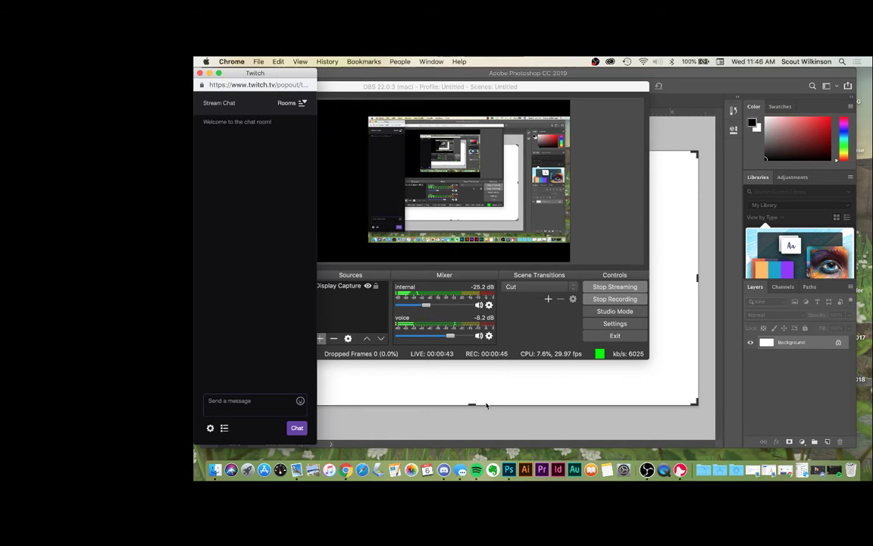
- Resize and move the Photoshop window beside the Twitch chat, and narrow the chat window to fit next to it
left_click(454, 388)
left_click_drag(338, 77, 344, 77)
left_click_drag(862, 260, 777, 265)
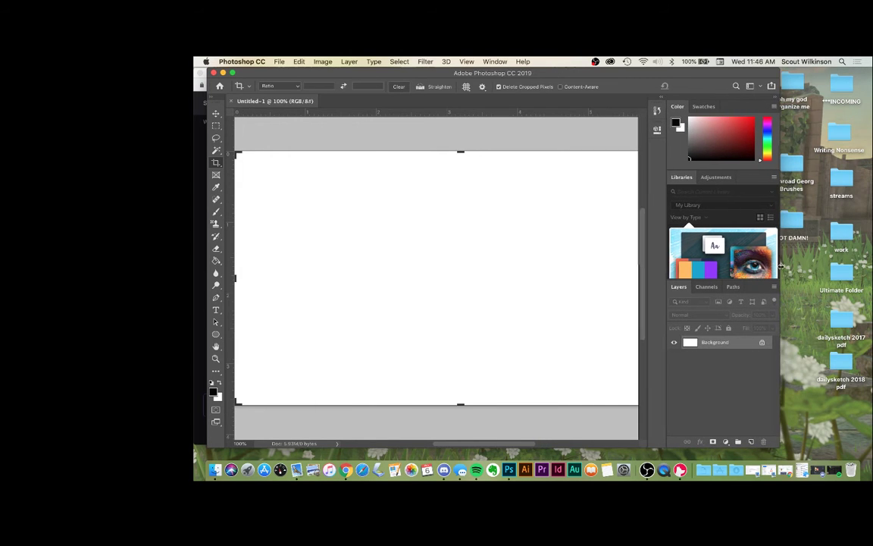
left_click_drag(543, 79, 629, 79)
left_click_drag(868, 186, 854, 184)
key("super+minus")
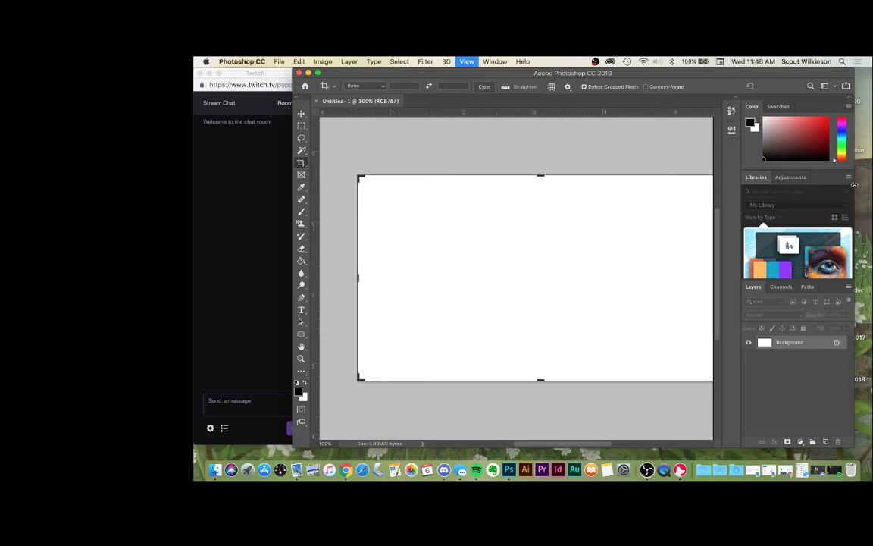
mouse_move(529, 74)
left_mouse_down()
mouse_move(550, 74)
mouse_move(528, 73)
left_mouse_up()
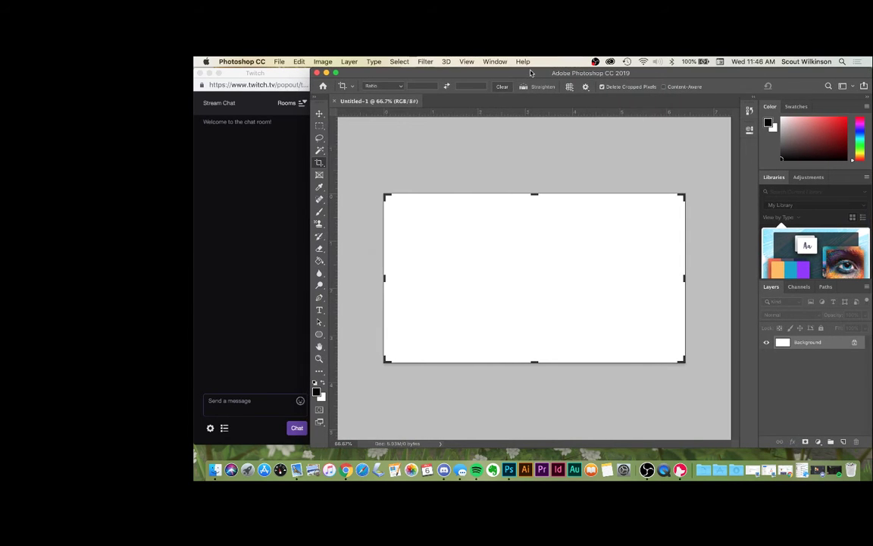
left_click(270, 72)
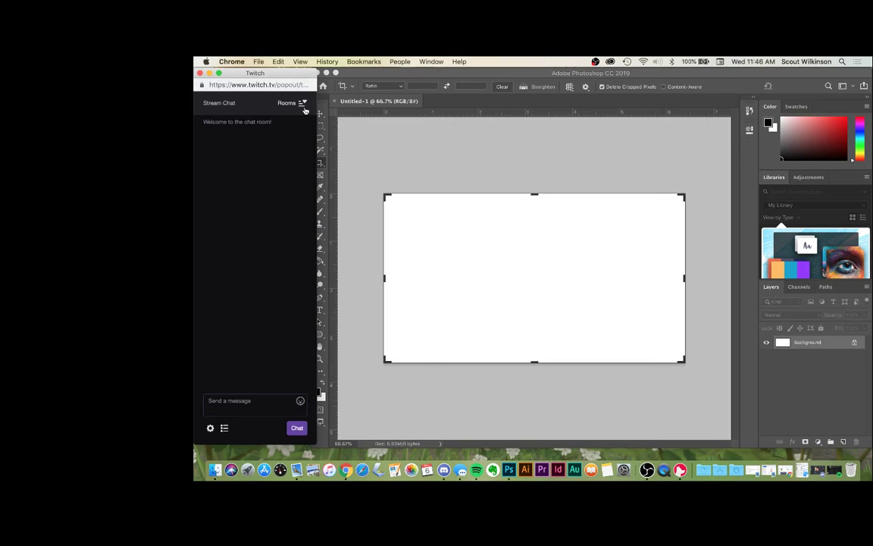
left_click_drag(317, 131, 309, 132)
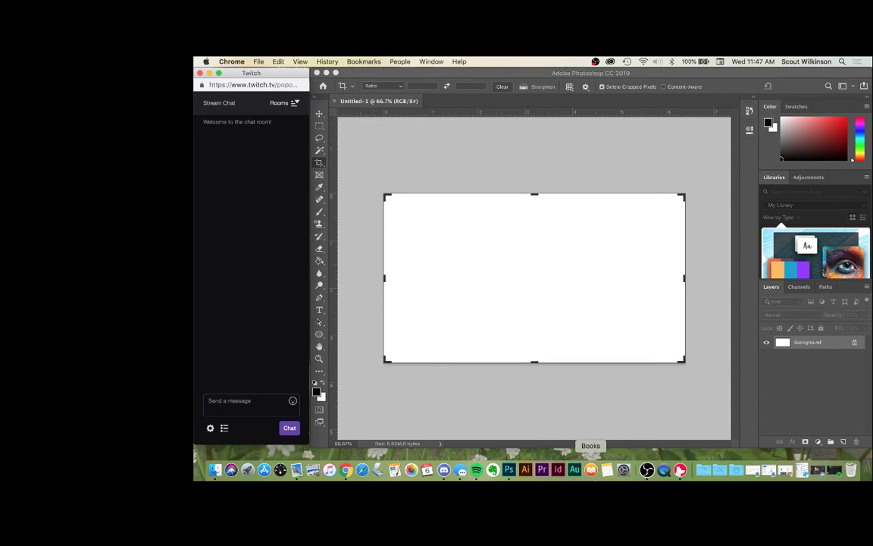
- Switch to OBS, enlarge the Display Capture source to fill the stream canvas, and minimise OBS
left_click(646, 470)
left_click(338, 284)
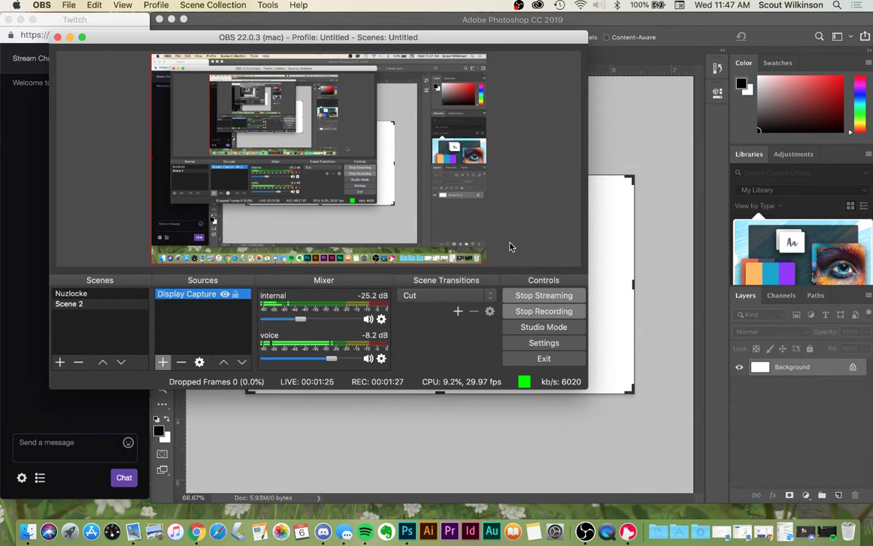
left_click(510, 245)
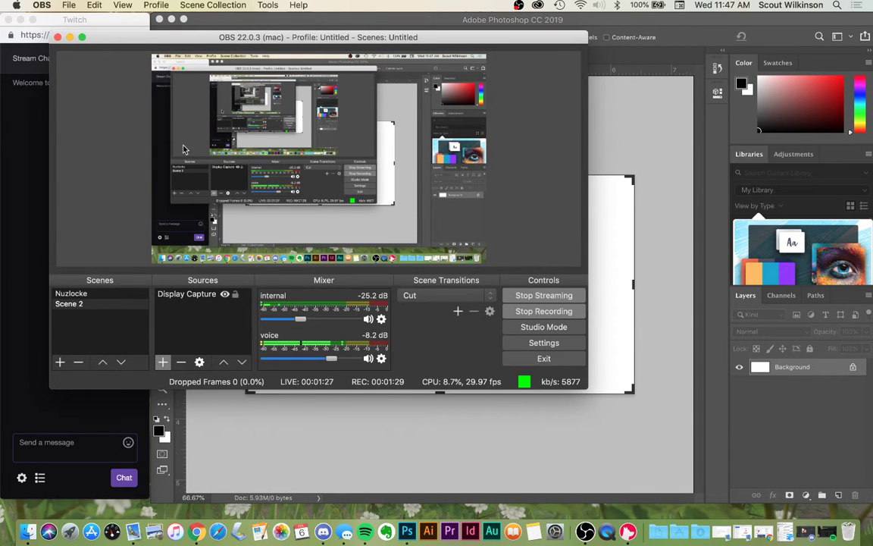
left_click(69, 37)
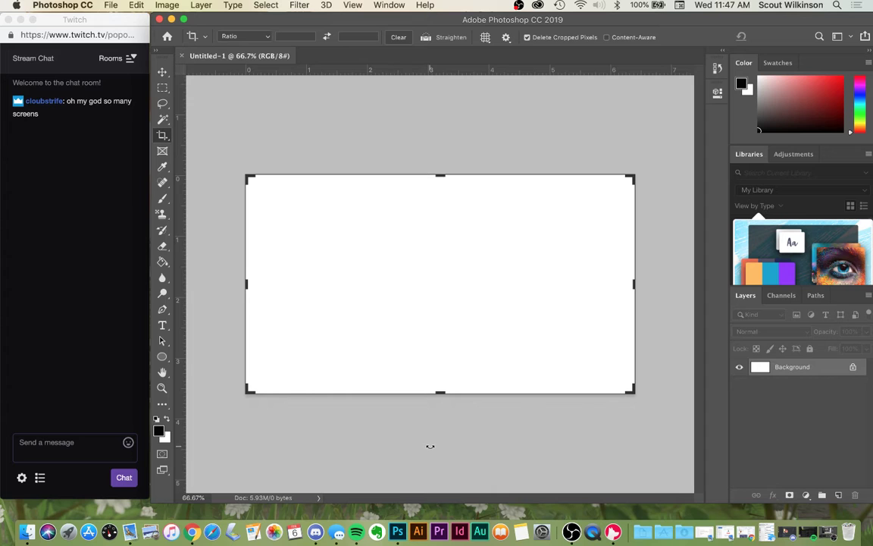
- Narrow the crop frame equally from both sides to about 5.3 ruler units wide, keeping its full height
scroll(430, 446, "up", 5)
scroll(430, 445, "down", 2)
scroll(439, 284, "down", 3)
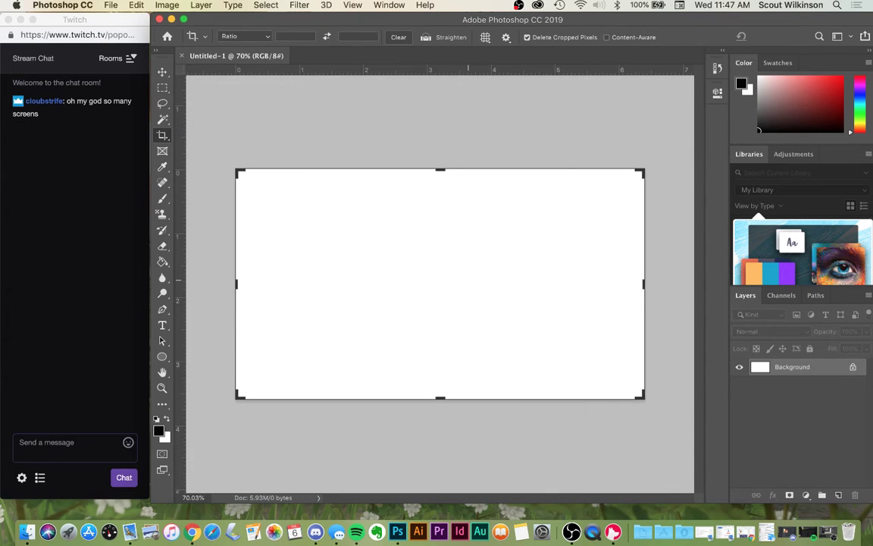
scroll(471, 285, "up", 1)
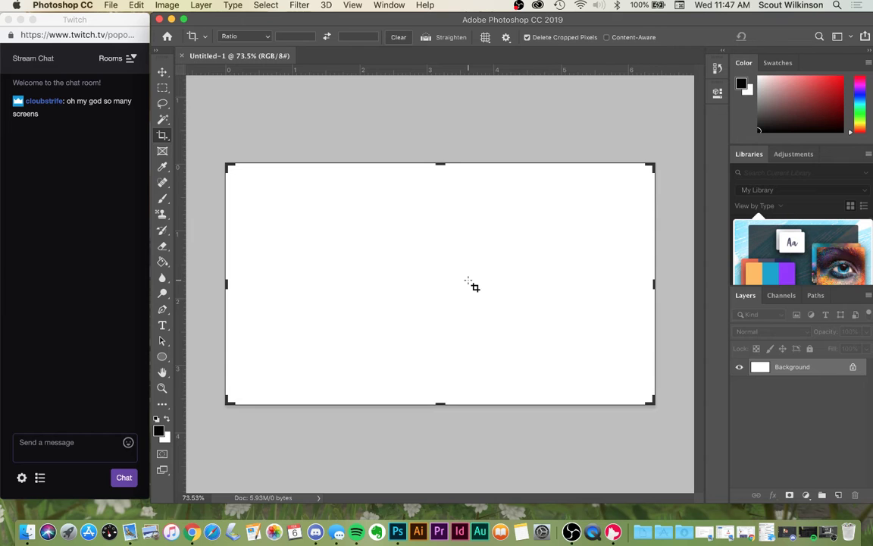
left_click_drag(653, 284, 620, 298)
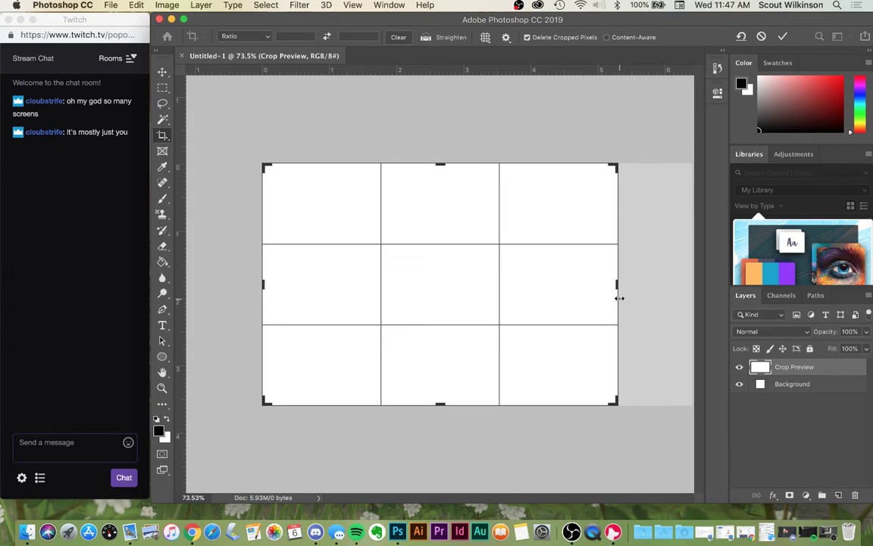
- Switch to Spotify, adjust the music volume, and minimise Spotify
left_click(808, 539)
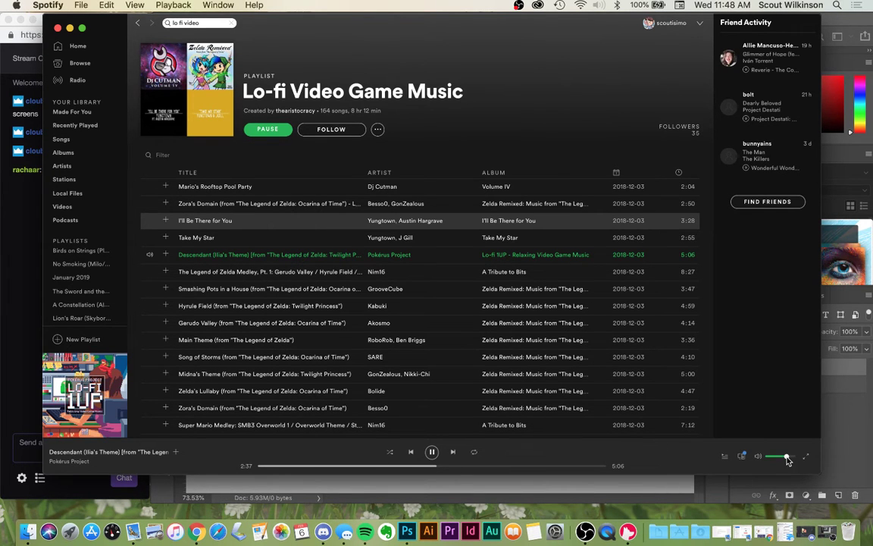
left_click(69, 28)
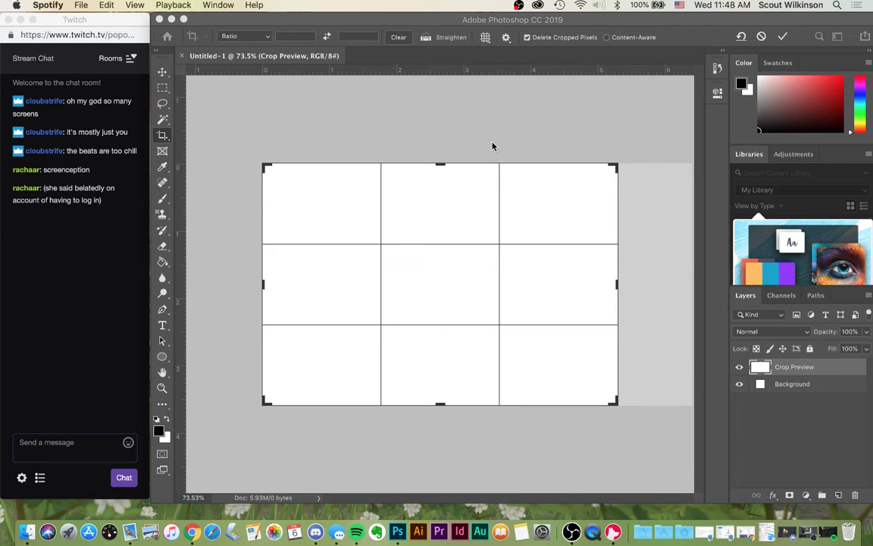
- Apply the pending crop to the blank document
left_click(570, 113)
key("Return")
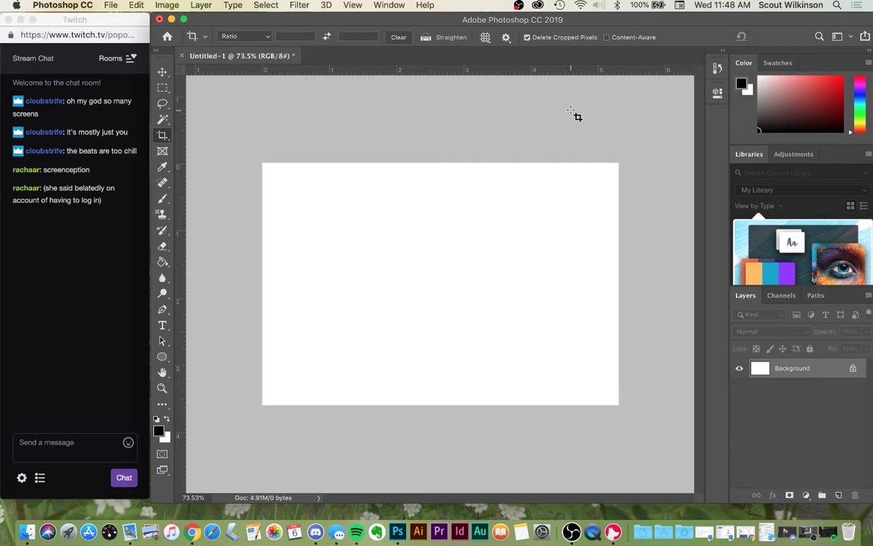
- Test the 20 px Brush tool with a wavy stroke across the background, and undo it
left_click(163, 106)
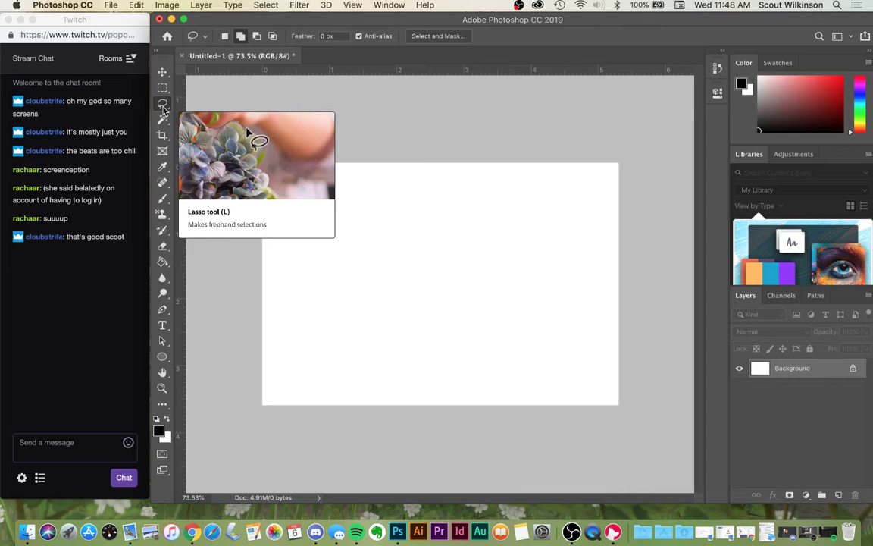
left_click(166, 201)
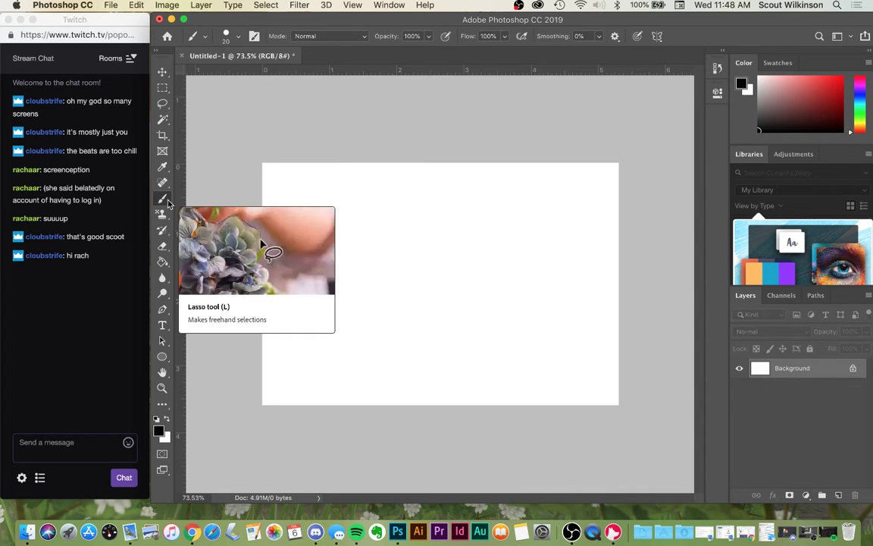
left_click_drag(387, 258, 561, 313)
left_click_drag(589, 369, 567, 368)
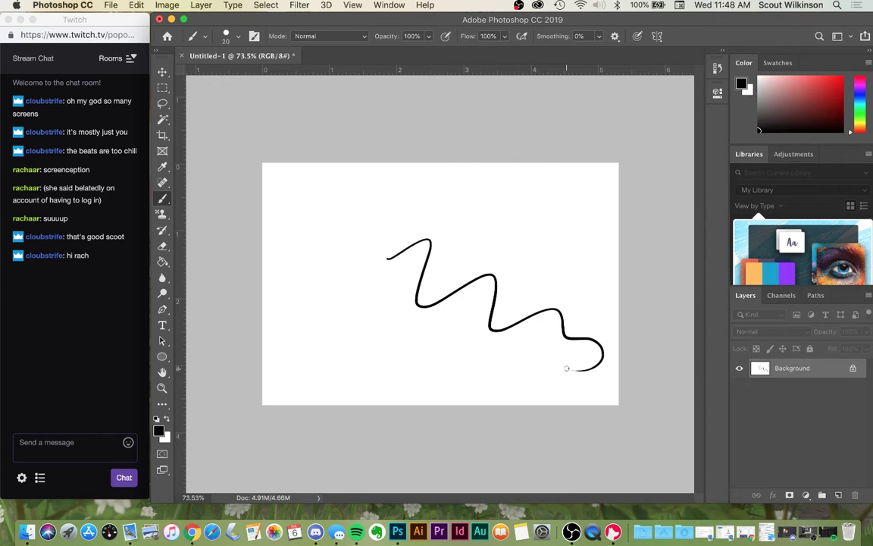
key("super+z")
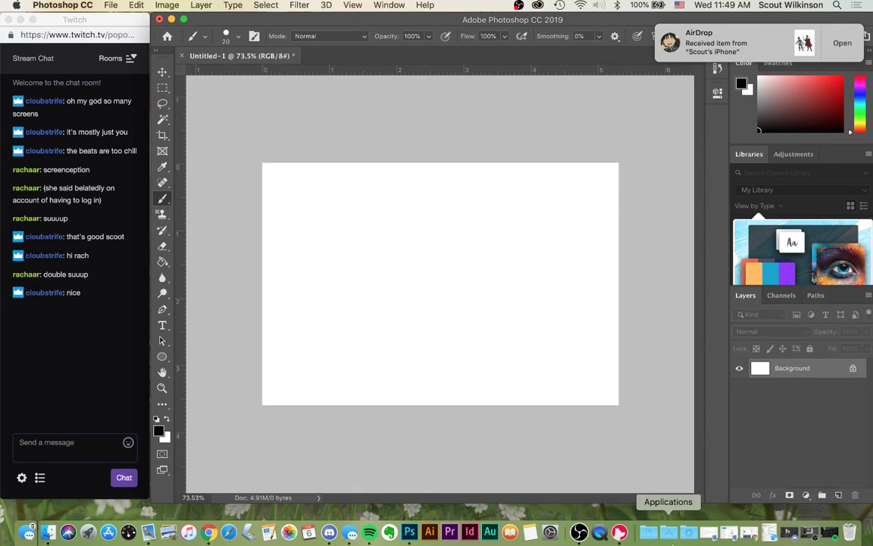
- Place the received Untitled_Artwork image in the document, scaled down in the canvas's upper-left corner
left_click(690, 532)
left_click(692, 489)
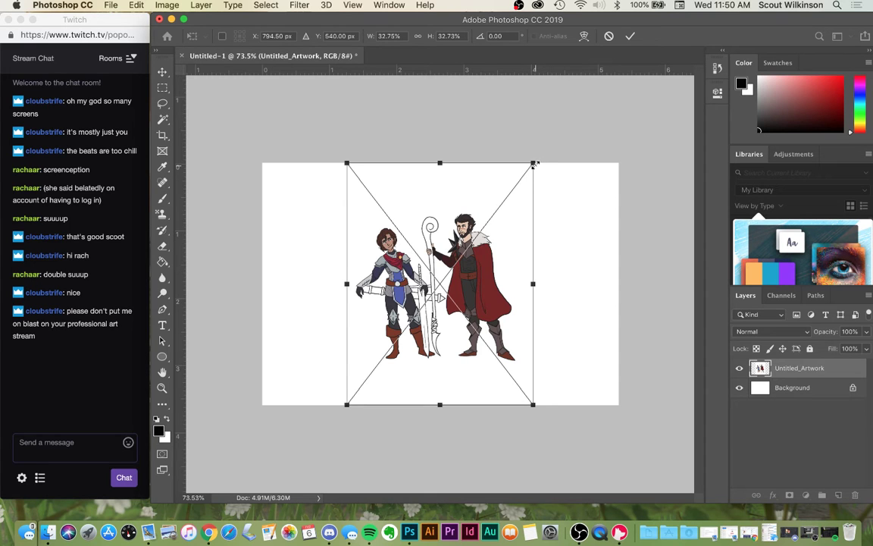
left_click_drag(534, 163, 492, 213)
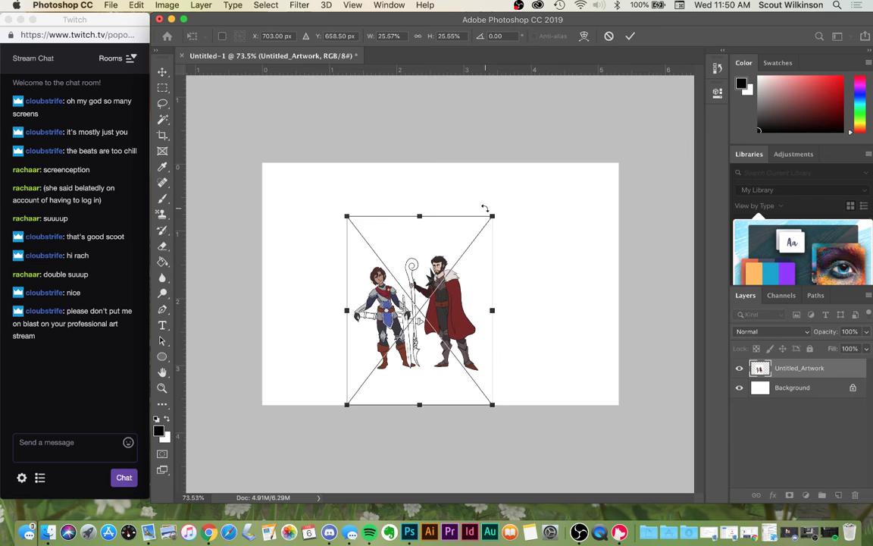
left_click_drag(442, 250, 364, 225)
left_click_drag(414, 190, 379, 235)
left_click_drag(337, 300, 330, 187)
key("Return")
- Add a new layer above the placed artwork for brush drawing, with the canvas viewed at 100%
key("b")
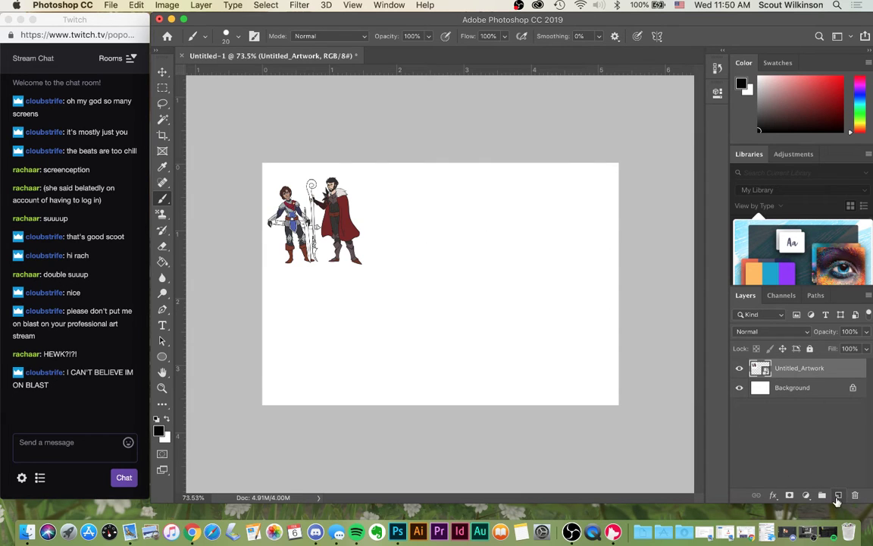
left_click(839, 495)
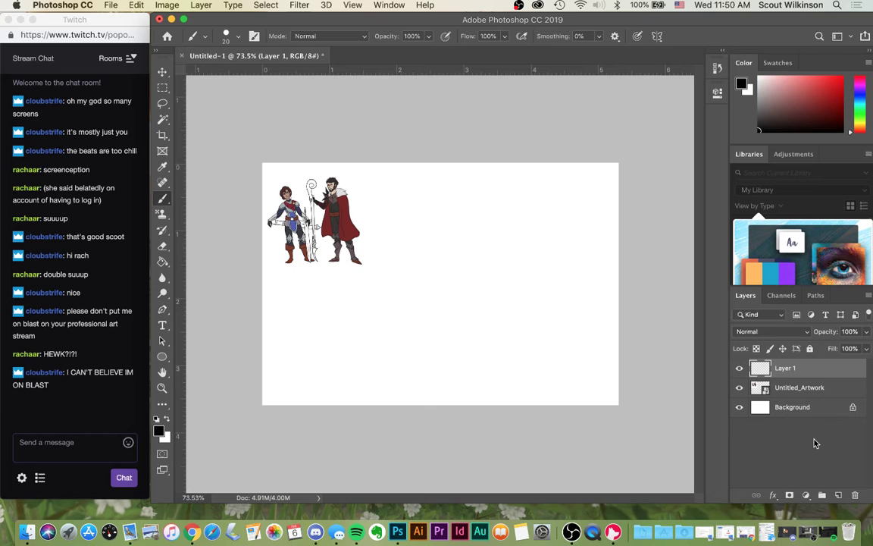
key("super+equal")
key("super+equal")
key("super+minus")
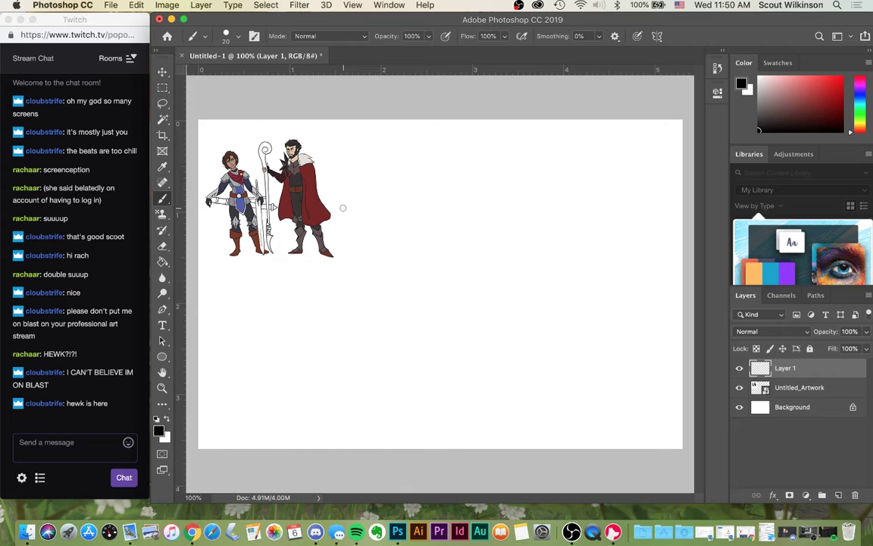
- Check the brush tip settings, test the brush with a wavy stroke on the new layer, and undo the stroke
left_click(203, 36)
left_click(196, 35)
left_click(194, 36)
left_click(191, 38)
left_click(254, 37)
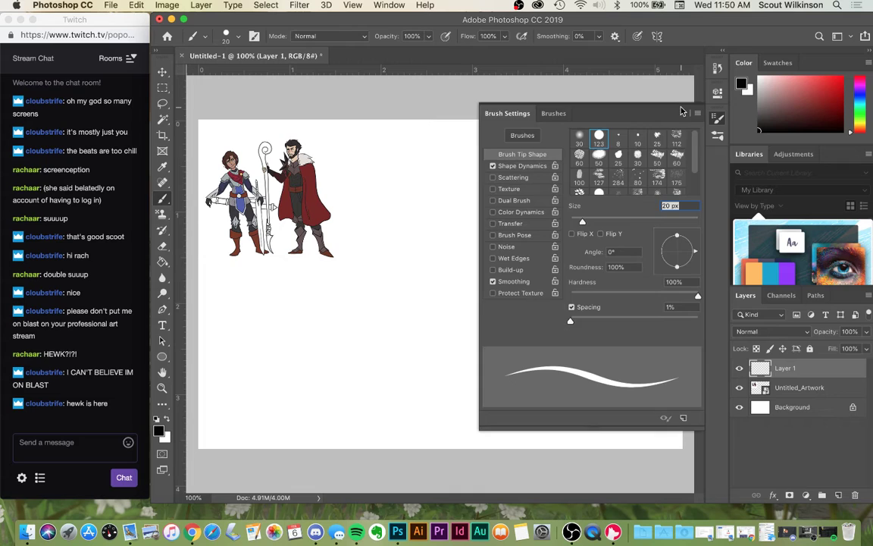
left_click(717, 121)
mouse_move(424, 210)
left_mouse_down()
mouse_move(496, 310)
mouse_move(538, 402)
left_mouse_up()
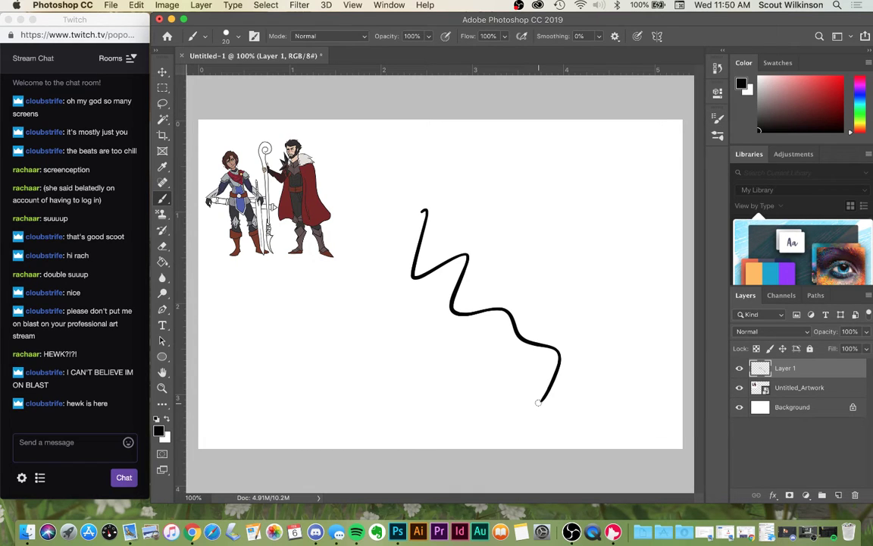
key("super+z")
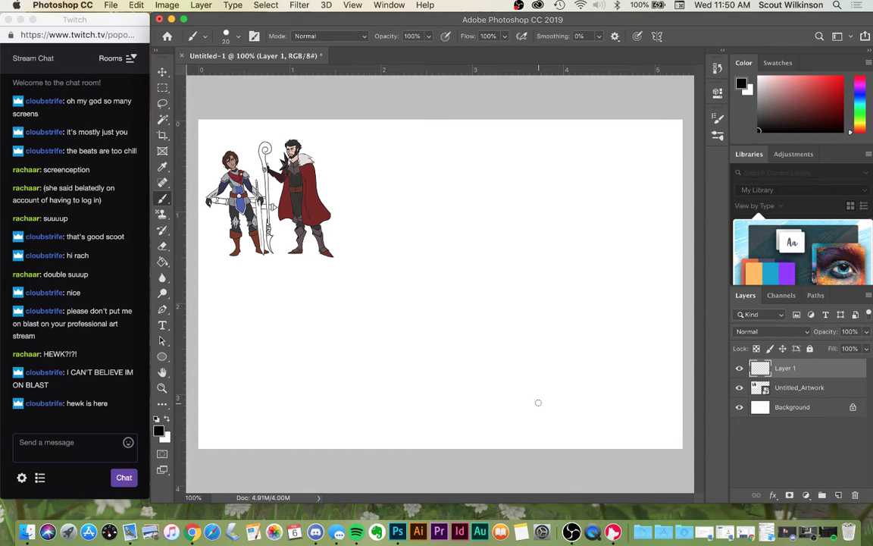
- Choose the Hard Round brush from the General Brushes presets
left_click(238, 37)
left_click(238, 37)
left_click(237, 37)
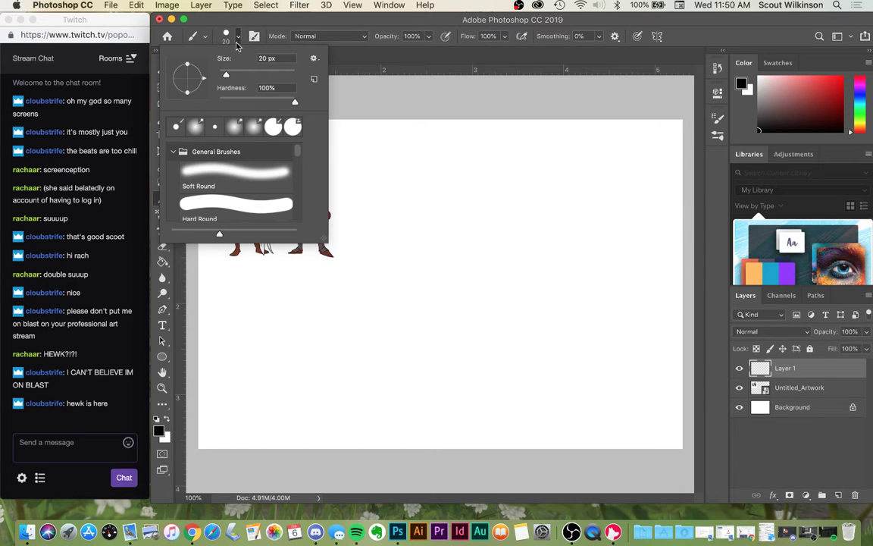
mouse_move(262, 196)
left_mouse_down()
mouse_move(269, 159)
mouse_move(273, 195)
left_mouse_up()
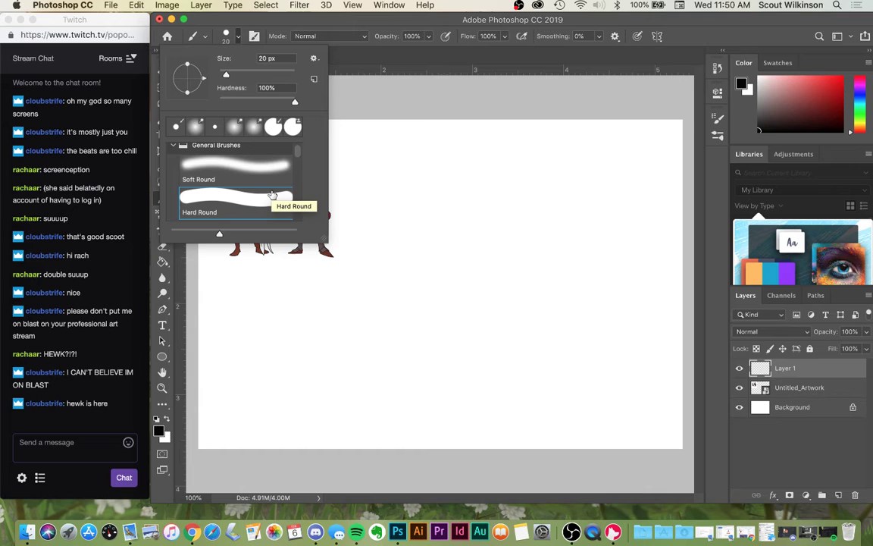
- Choose the KYLE Ultimate Pencil Hard brush from the Dry Media Brushes presets
scroll(272, 190, "down", 3)
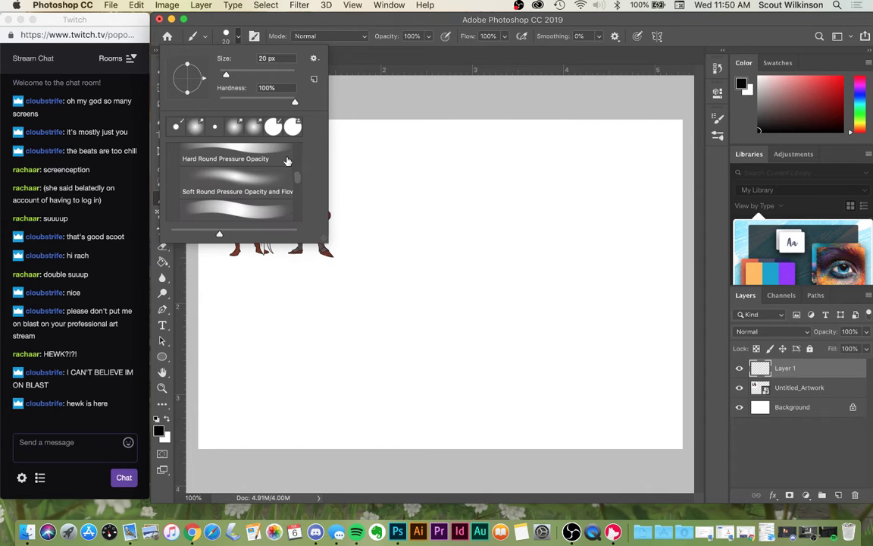
scroll(287, 161, "down", 2)
scroll(287, 161, "down", 2)
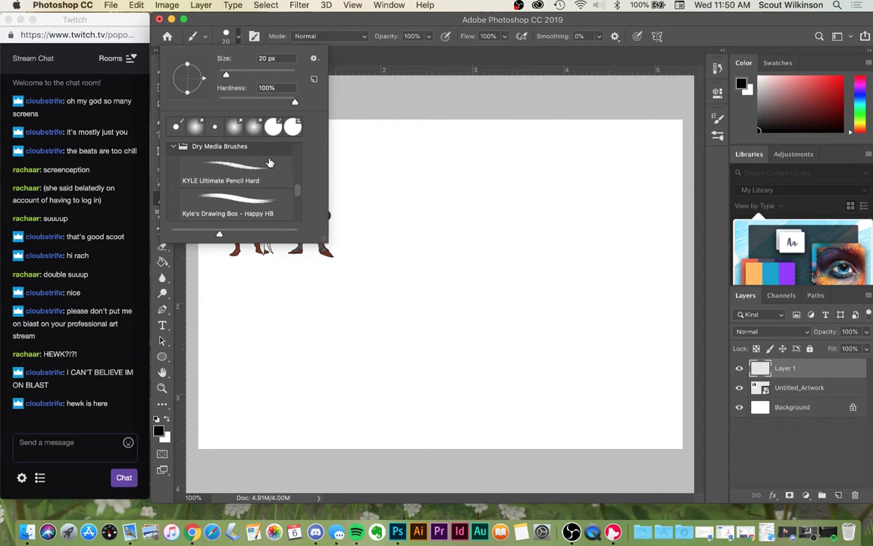
left_click(247, 170)
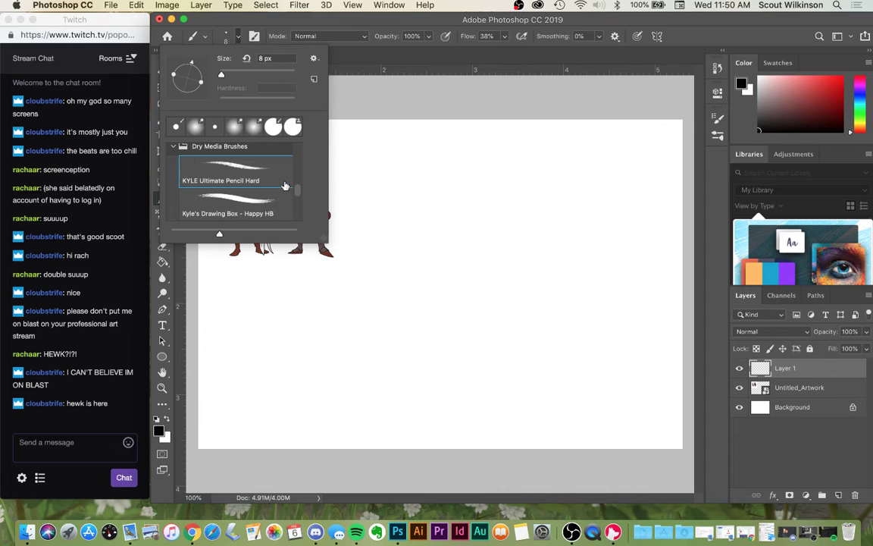
left_click(203, 35)
- Test the pencil brush with loose zigzag strokes on the blank canvas area and undo them
mouse_move(438, 250)
left_mouse_down()
mouse_move(470, 319)
mouse_move(524, 369)
mouse_move(496, 416)
left_mouse_up()
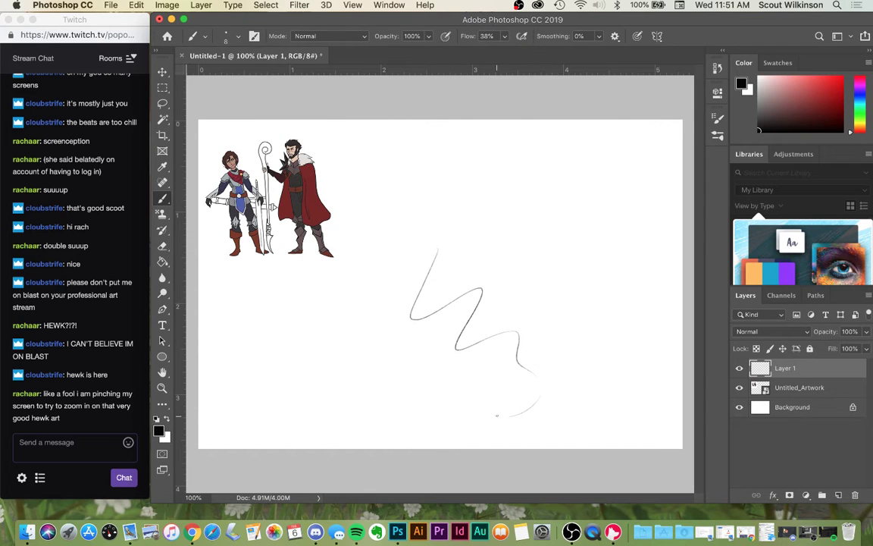
left_click_drag(366, 332, 538, 394)
key("super+z")
key("super+shift+z")
key("super+z")
key("super+z")
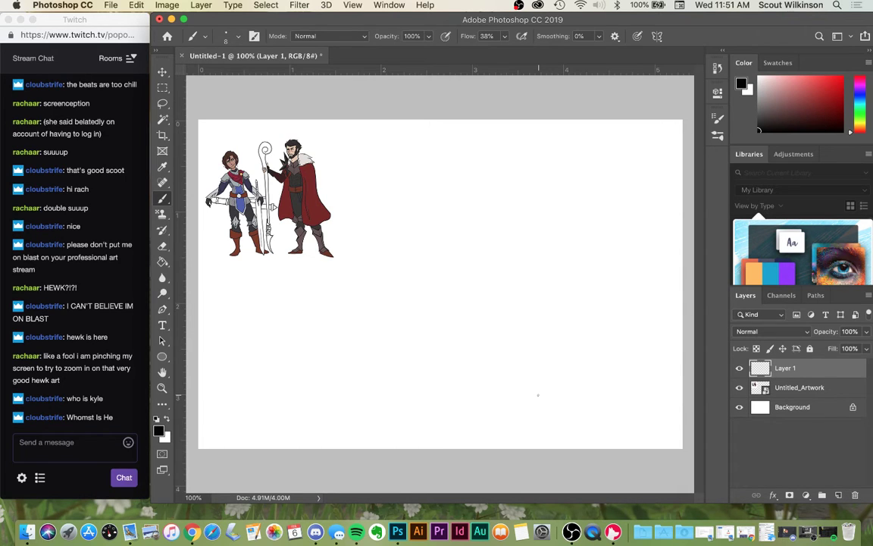
- Examine the reference figures at 200% and frame the caped man beside empty canvas for drawing
key("XF86AudioRaiseVolume")
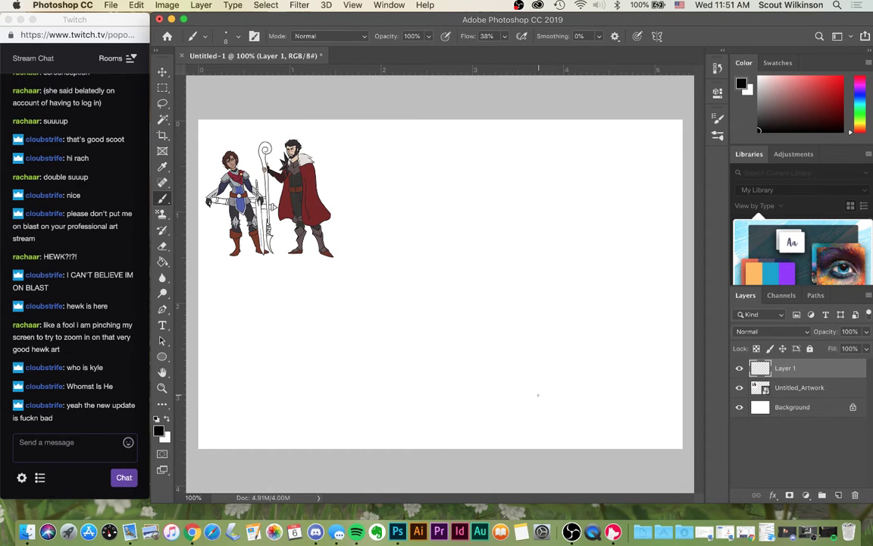
key("super+equal")
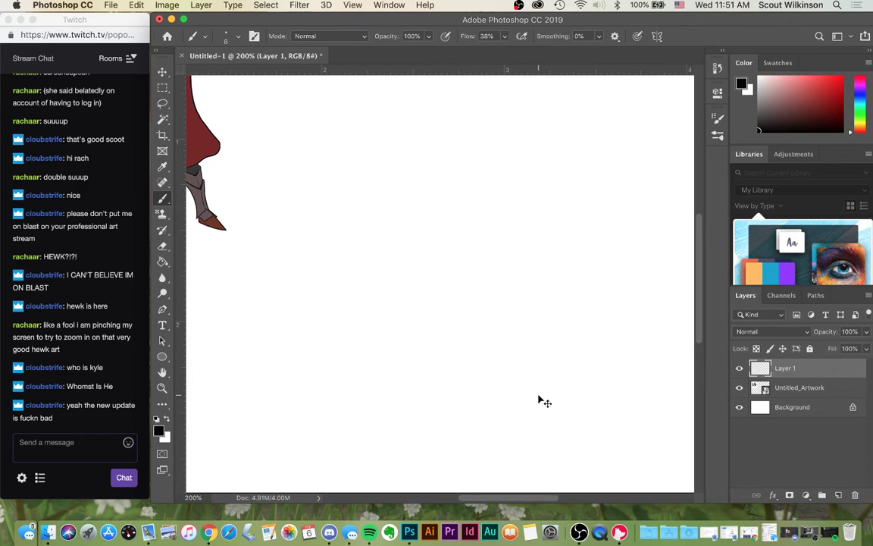
scroll(539, 397, "left", 5)
scroll(540, 397, "up", 3)
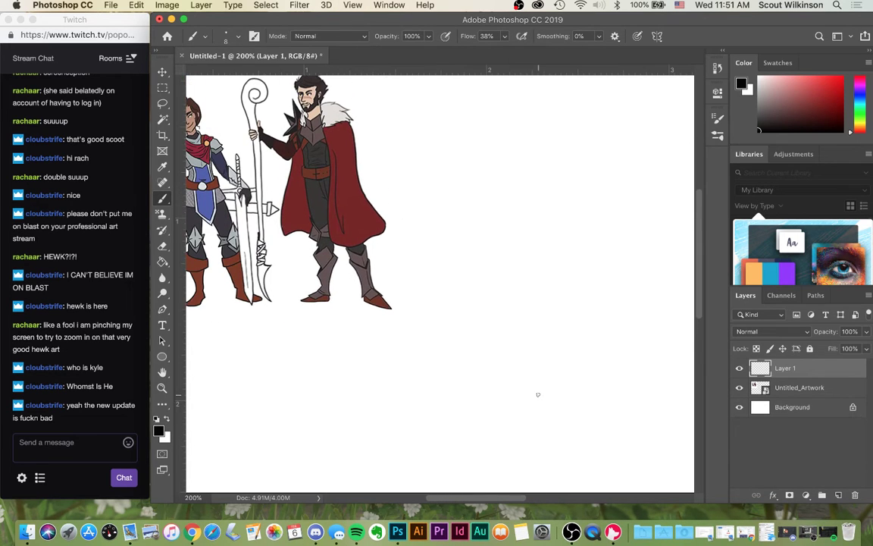
scroll(538, 395, "left", 4)
scroll(538, 394, "up", 1)
scroll(538, 394, "right", 3)
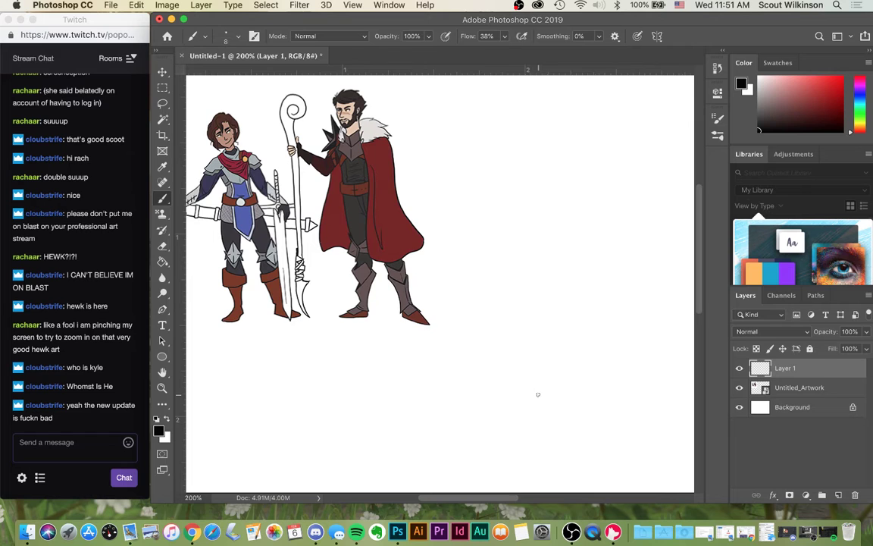
scroll(538, 394, "right", 5)
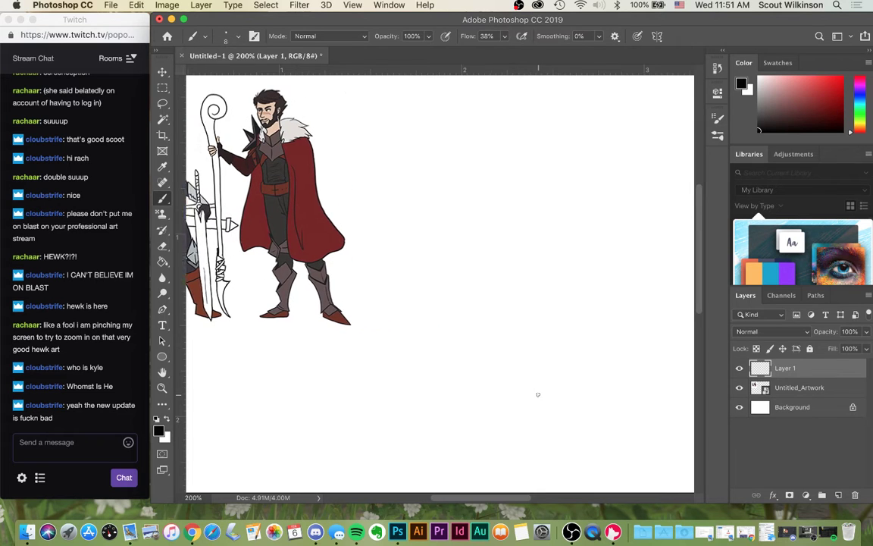
scroll(538, 394, "left", 5)
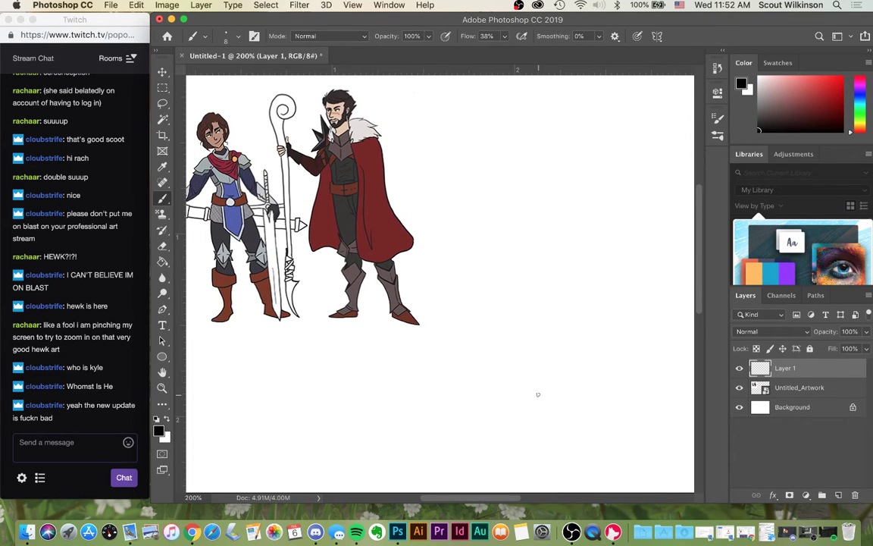
scroll(538, 394, "right", 3)
scroll(538, 394, "right", 2)
scroll(538, 394, "left", 2)
scroll(538, 394, "right", 2)
scroll(538, 394, "right", 1)
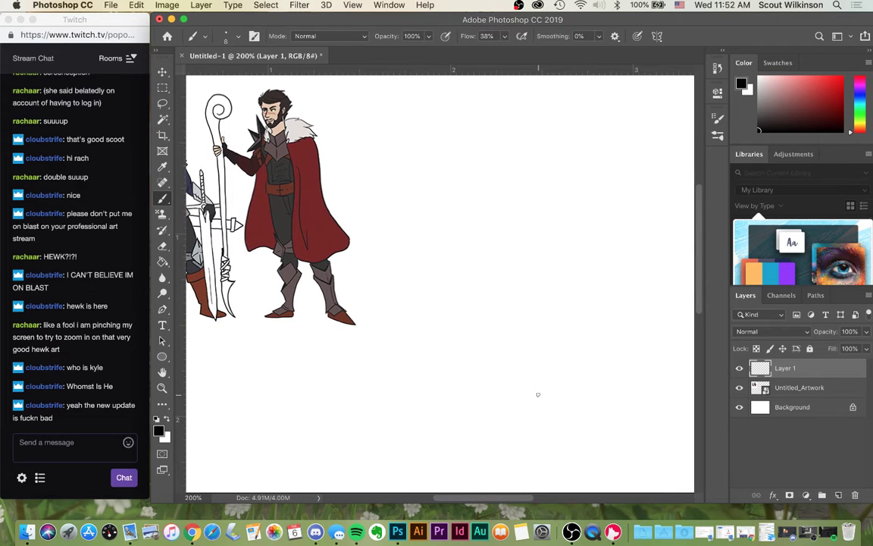
scroll(538, 394, "right", 3)
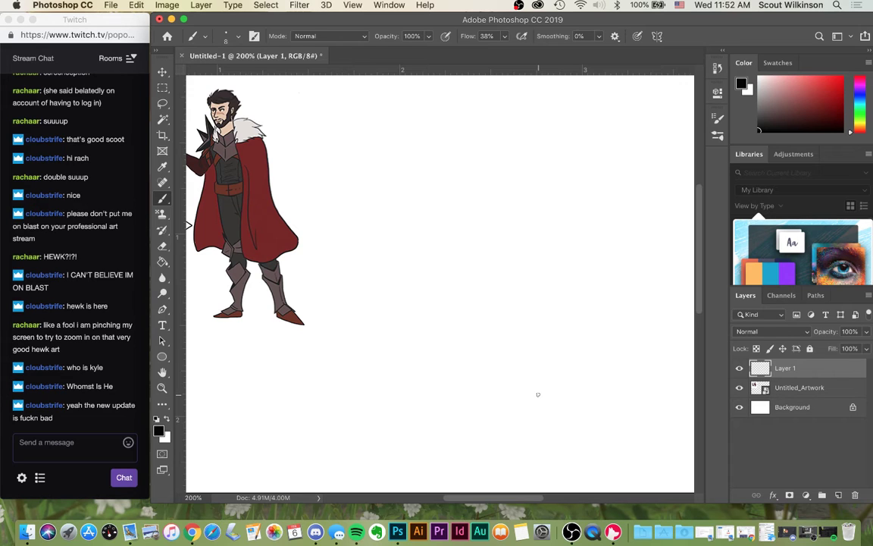
- Sketch a head construction circle on Layer 1 beside the caped man, with curved face and eye guidelines
left_click_drag(443, 238, 440, 244)
key("super+z")
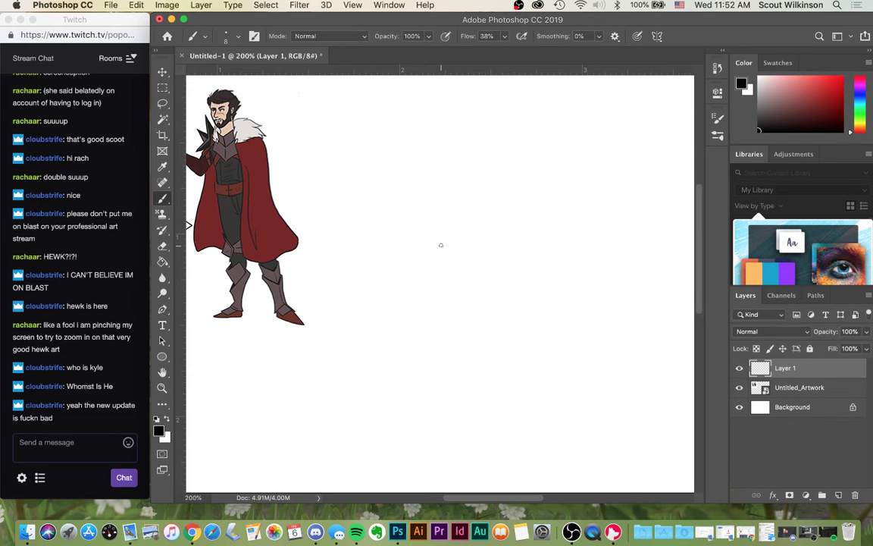
left_click_drag(547, 166, 576, 242)
mouse_move(528, 172)
left_mouse_down()
mouse_move(501, 219)
mouse_move(583, 225)
left_mouse_up()
left_click_drag(559, 161, 569, 244)
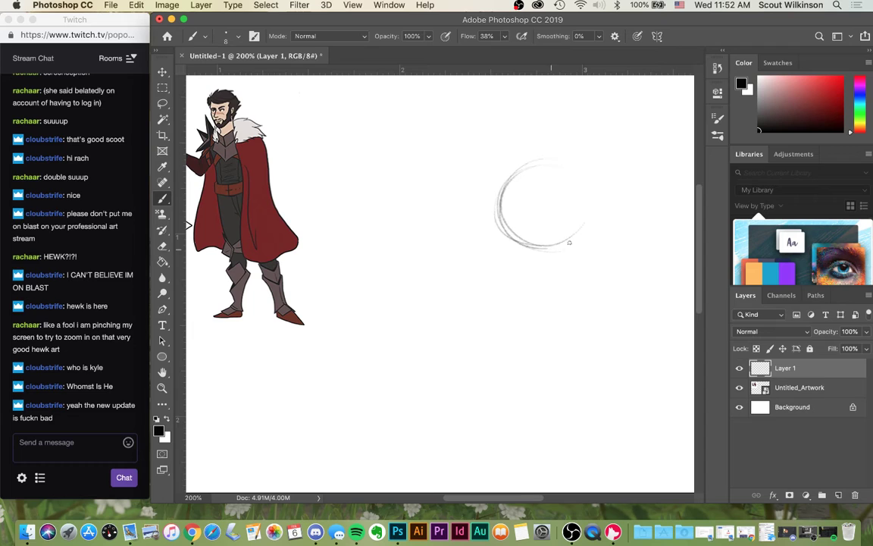
left_click_drag(519, 144, 509, 277)
left_click_drag(482, 206, 566, 249)
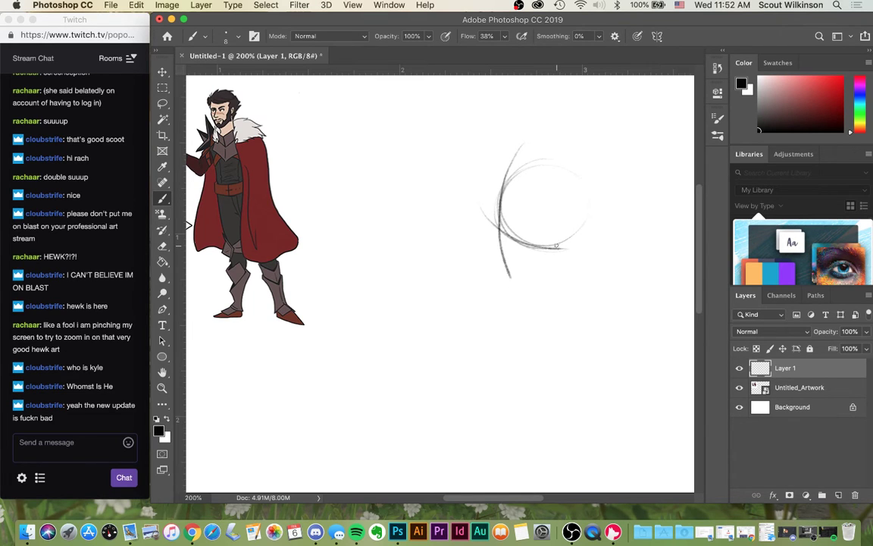
- Sketch the left-facing profile around the circle: forehead, nose, lips, chin and angular jaw
mouse_move(523, 139)
left_mouse_down()
mouse_move(495, 188)
mouse_move(495, 203)
mouse_move(512, 159)
mouse_move(482, 251)
mouse_move(495, 265)
mouse_move(480, 250)
mouse_move(503, 266)
left_mouse_up()
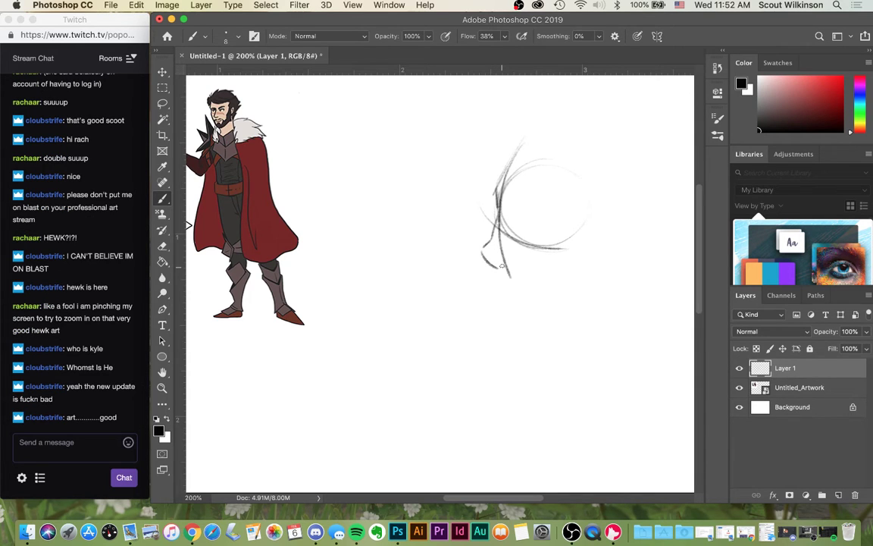
left_click_drag(498, 272, 500, 291)
mouse_move(504, 277)
left_mouse_down()
mouse_move(495, 311)
mouse_move(548, 322)
left_mouse_up()
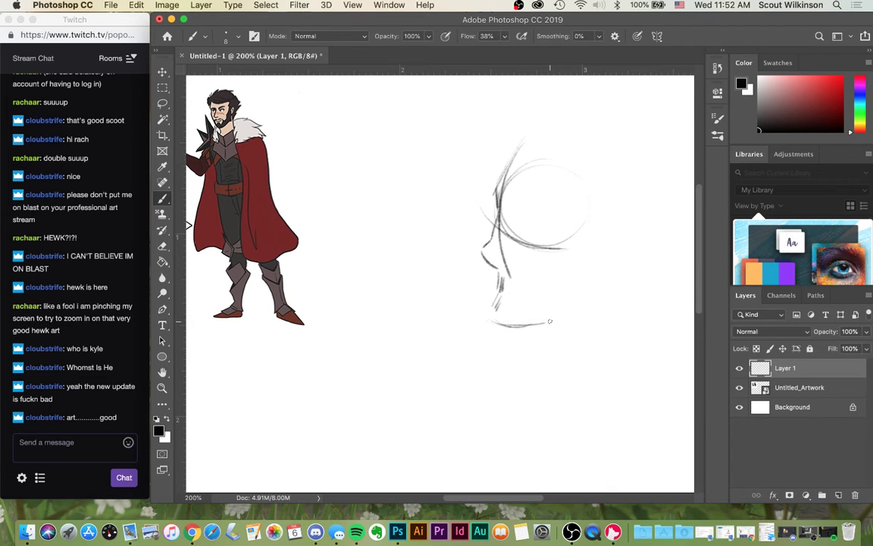
left_click_drag(493, 325, 557, 317)
mouse_move(590, 245)
left_mouse_down()
mouse_move(596, 285)
mouse_move(563, 312)
mouse_move(602, 297)
left_mouse_up()
mouse_move(546, 326)
left_mouse_down()
mouse_move(603, 295)
mouse_move(604, 312)
left_mouse_up()
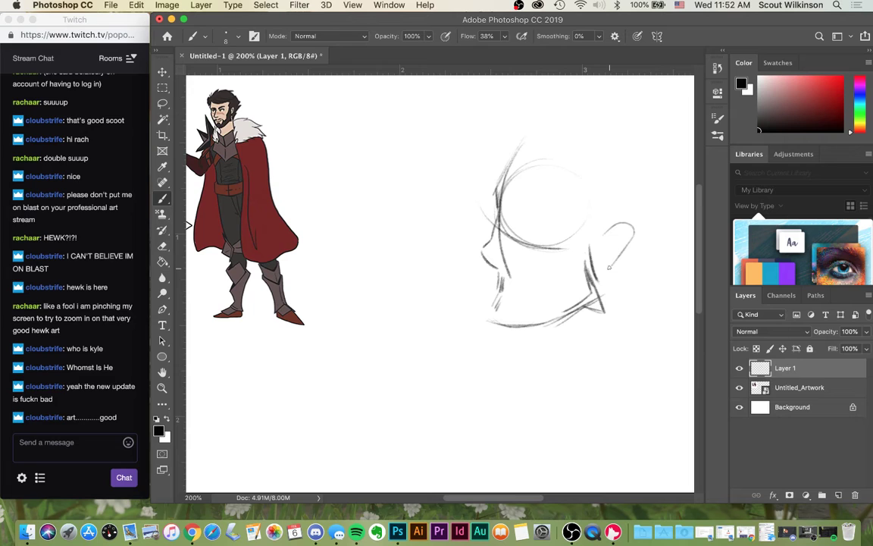
- Undo the first ear outline and sketch a rounded ear with inner folds above the jaw corner
key("super+z")
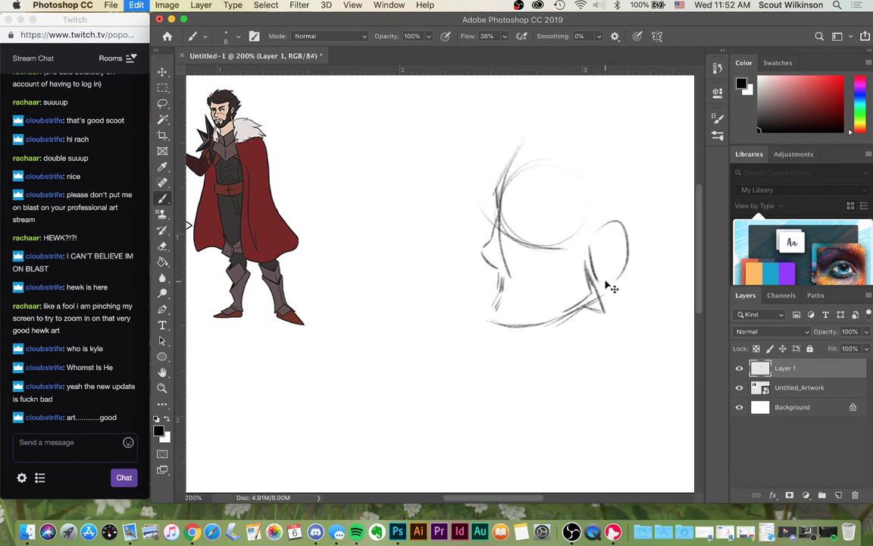
mouse_move(594, 245)
left_mouse_down()
mouse_move(616, 259)
mouse_move(595, 256)
mouse_move(604, 271)
left_mouse_up()
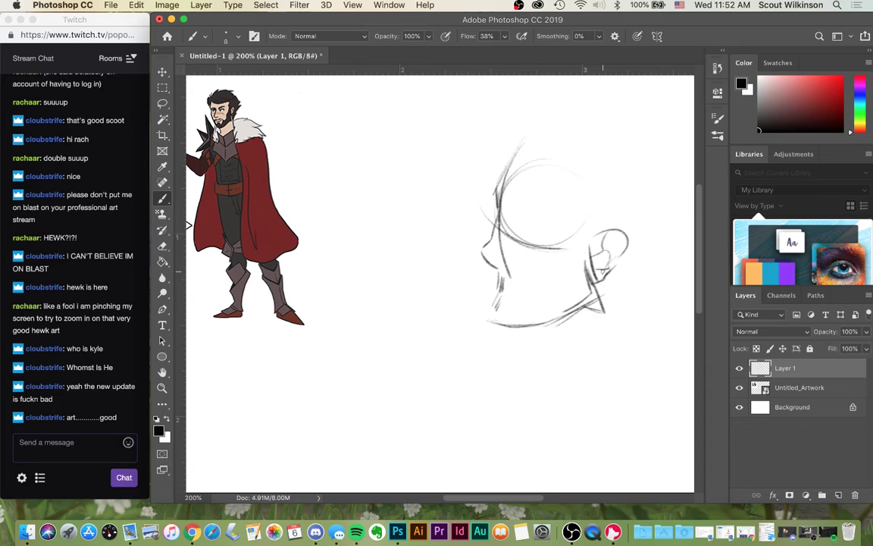
left_click_drag(616, 235, 610, 270)
- Sketch the loose hair tufts and front hairline at the forehead, undoing the unwanted hair strokes
left_click_drag(493, 176, 547, 153)
key("super+z")
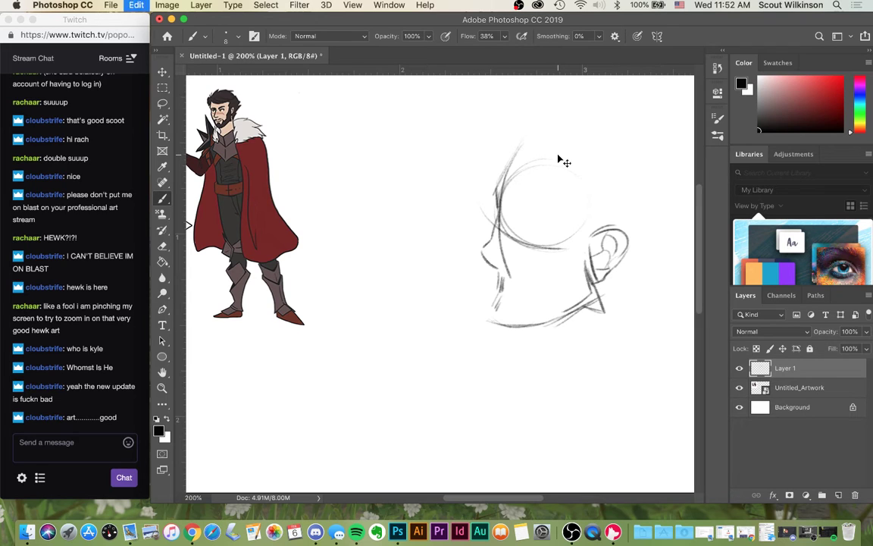
mouse_move(504, 170)
left_mouse_down()
mouse_move(478, 141)
mouse_move(503, 165)
left_mouse_up()
key("super+z")
mouse_move(501, 166)
left_mouse_down()
mouse_move(476, 180)
mouse_move(487, 194)
left_mouse_up()
left_click_drag(489, 194, 535, 122)
left_click_drag(505, 162, 553, 126)
left_click_drag(520, 175, 606, 208)
key("super+z")
key("super+z")
key("super+z")
mouse_move(505, 181)
left_mouse_down()
mouse_move(532, 145)
mouse_move(581, 130)
left_mouse_up()
key("super+z")
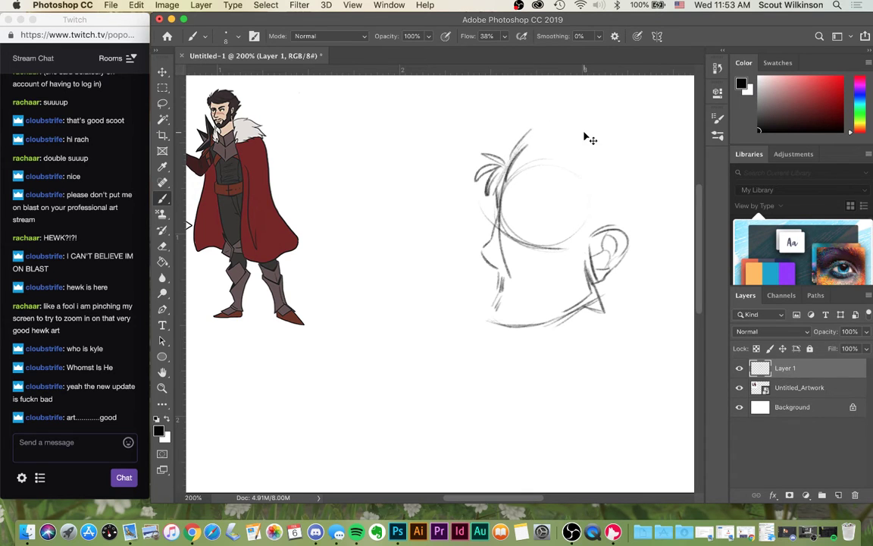
- Sketch the swept-back hair outline over the crown, with spiky ends down the back of the head
mouse_move(520, 149)
left_mouse_down()
mouse_move(538, 128)
mouse_move(588, 141)
left_mouse_up()
mouse_move(521, 140)
left_mouse_down()
mouse_move(596, 142)
mouse_move(662, 165)
mouse_move(624, 208)
left_mouse_up()
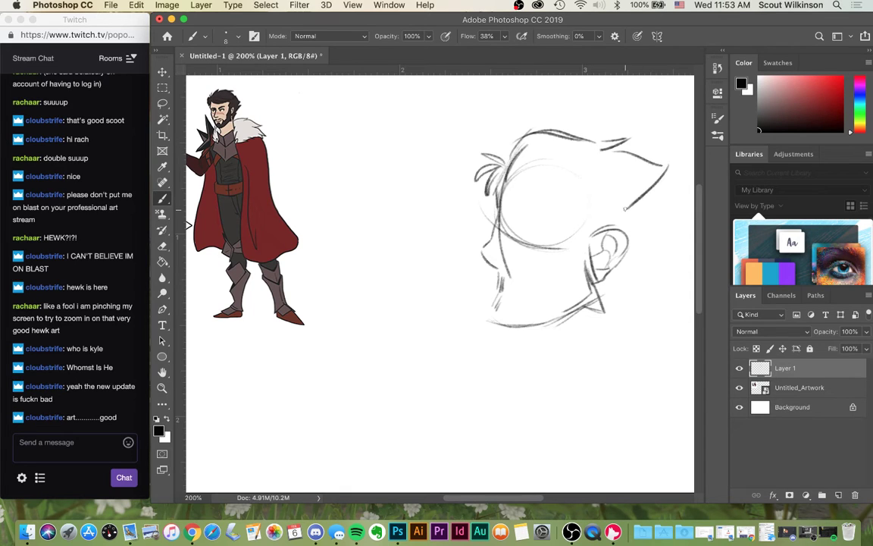
mouse_move(668, 181)
left_mouse_down()
mouse_move(640, 236)
mouse_move(648, 246)
left_mouse_up()
key("super+z")
left_click_drag(661, 200, 642, 201)
left_click_drag(669, 201, 622, 280)
left_click_drag(671, 225, 613, 295)
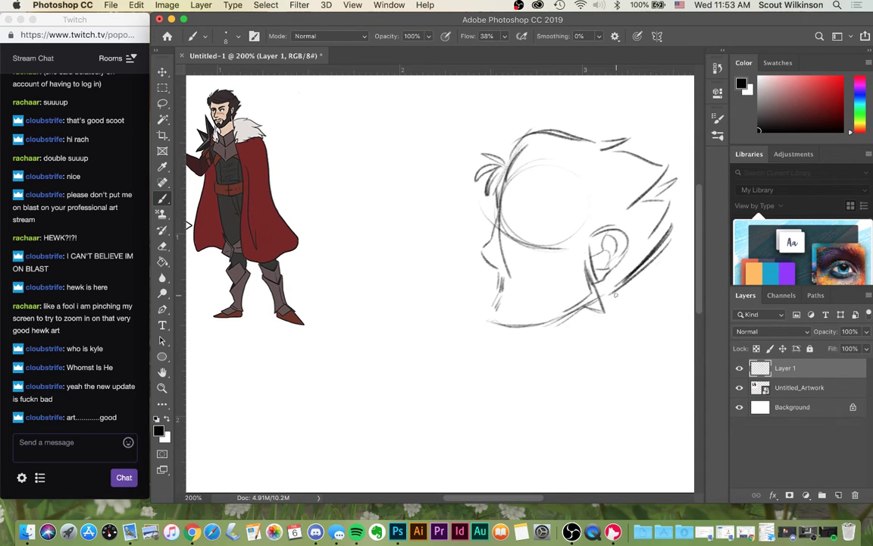
- Draw sweeping strands from the forehead and temple back toward the top of the ear
left_click_drag(508, 183, 542, 220)
left_click_drag(523, 179, 599, 216)
left_click_drag(532, 197, 609, 219)
left_click_drag(576, 192, 619, 221)
left_click_drag(593, 174, 620, 222)
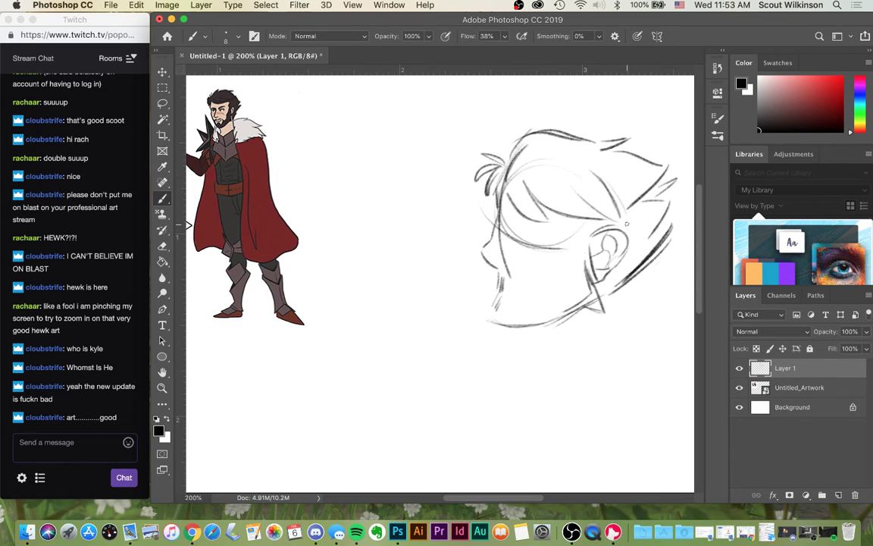
- Draw the thick dark eyebrow, the eye beneath it and a short mouth line on the profile
mouse_move(513, 234)
left_mouse_down()
mouse_move(517, 246)
mouse_move(544, 245)
mouse_move(515, 230)
mouse_move(519, 215)
mouse_move(553, 219)
left_mouse_up()
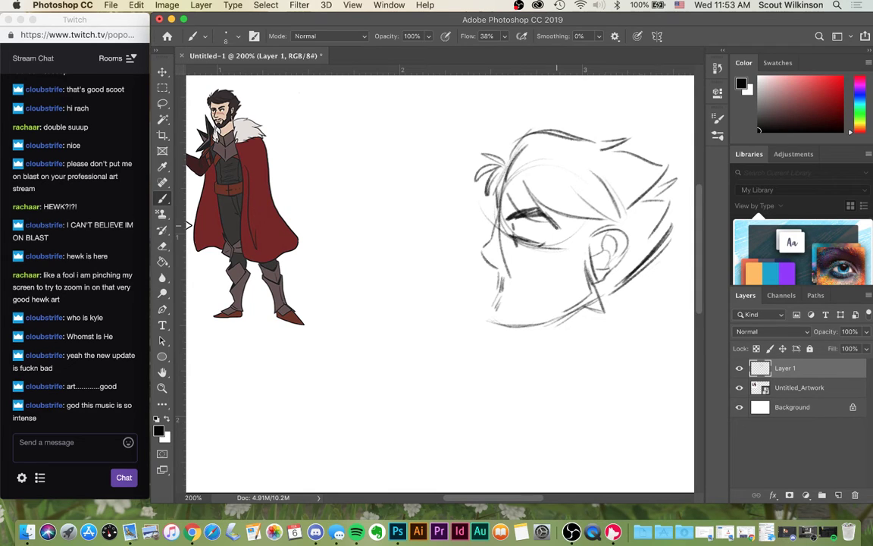
left_click_drag(517, 240, 524, 250)
left_click_drag(515, 289, 536, 286)
left_click_drag(511, 218, 543, 213)
- Sketch the shape of a hand resting against the underside of the jaw
left_click_drag(537, 302, 569, 273)
mouse_move(573, 278)
left_mouse_down()
mouse_move(590, 305)
mouse_move(606, 304)
mouse_move(575, 324)
left_mouse_up()
left_click_drag(619, 309, 540, 350)
left_click_drag(544, 315, 568, 340)
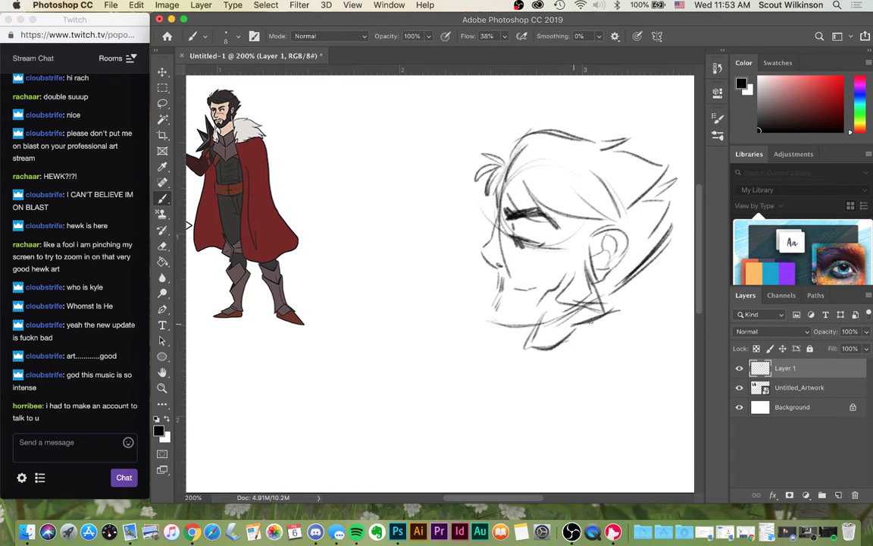
left_click_drag(570, 322, 608, 307)
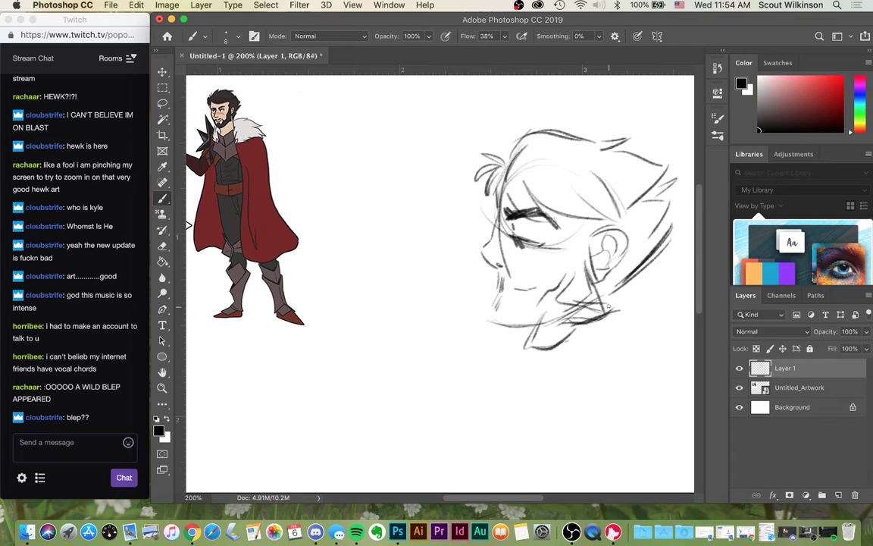
- Sketch a forearm extending diagonally down and left from the hand under the jaw, closed with curved end lines
mouse_move(539, 309)
left_mouse_down()
mouse_move(519, 345)
mouse_move(545, 351)
mouse_move(487, 362)
mouse_move(474, 378)
left_mouse_up()
left_click_drag(530, 315, 452, 410)
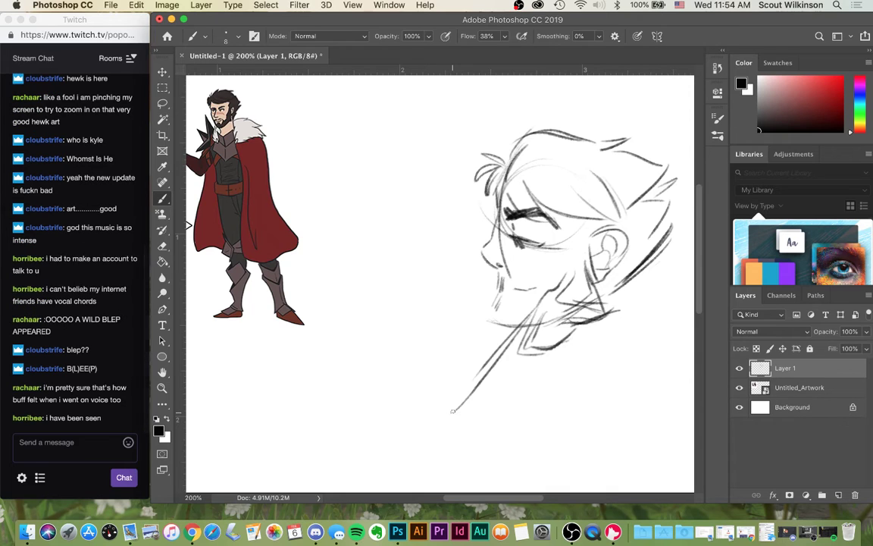
left_click_drag(538, 337, 496, 400)
left_click_drag(531, 311, 538, 349)
mouse_move(533, 314)
left_mouse_down()
mouse_move(529, 355)
mouse_move(489, 419)
left_mouse_up()
left_click_drag(531, 356, 478, 446)
left_click_drag(528, 320, 453, 409)
left_click_drag(445, 428, 468, 455)
mouse_move(512, 394)
left_mouse_down()
mouse_move(479, 445)
mouse_move(442, 457)
left_mouse_up()
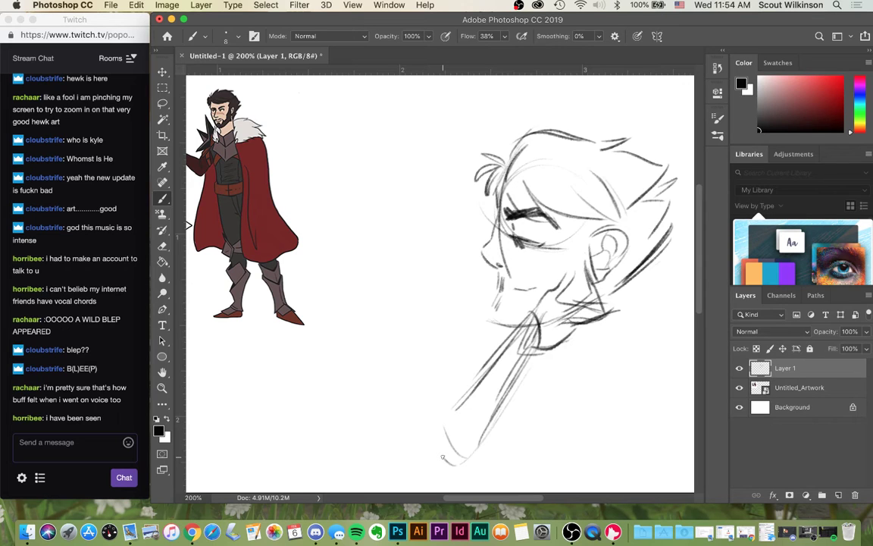
- Switch to Spotify, play Smashing Pots in a House from the Lo-fi Video Game Music playlist, and close its window
left_click(830, 535)
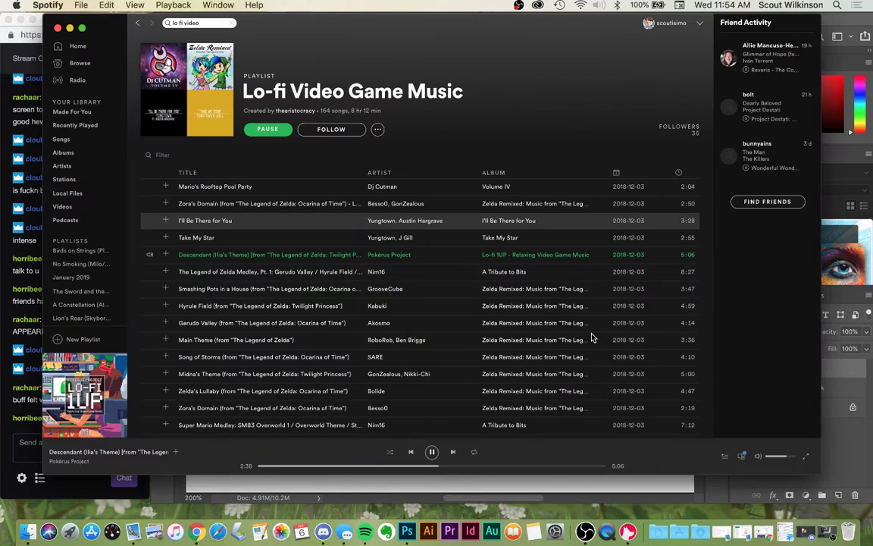
double_click(318, 272)
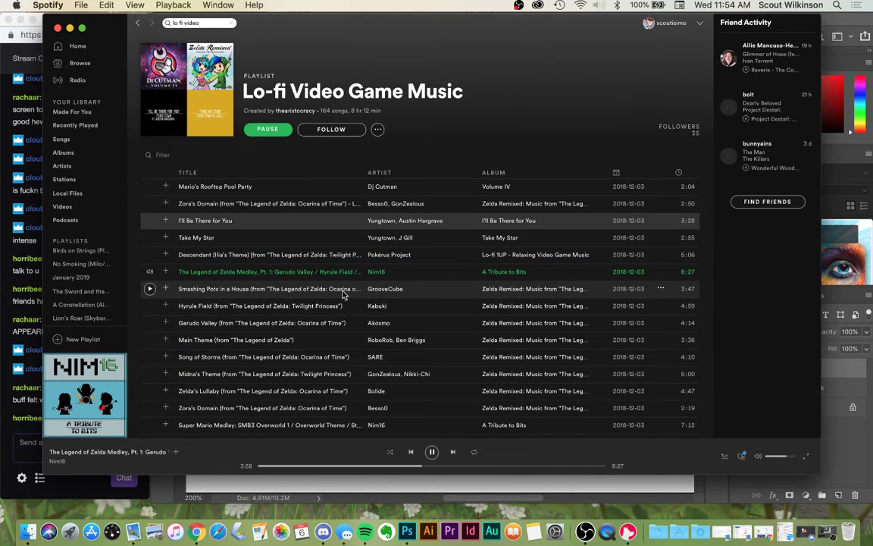
left_click(149, 289)
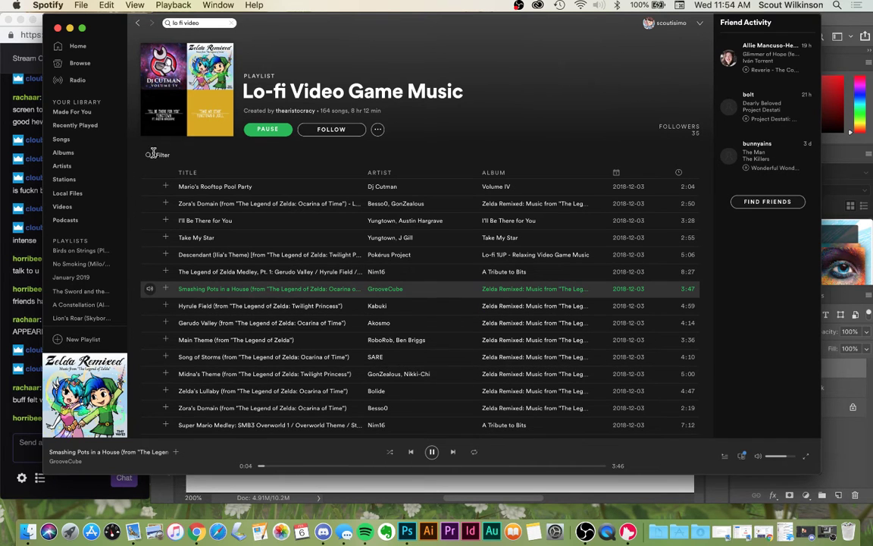
left_click(58, 28)
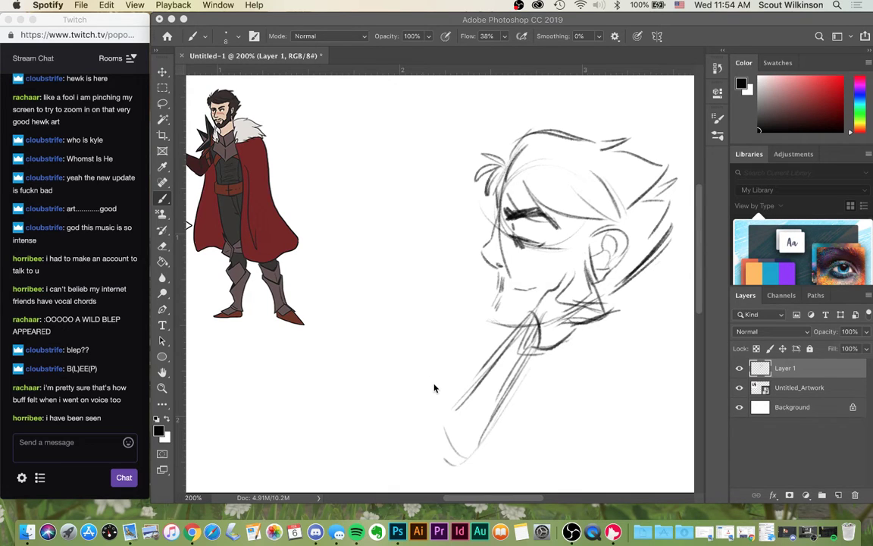
- Sketch a construction circle with a curved guide line and a straight guide line in the blank area between the reference and the profile
left_click(436, 341)
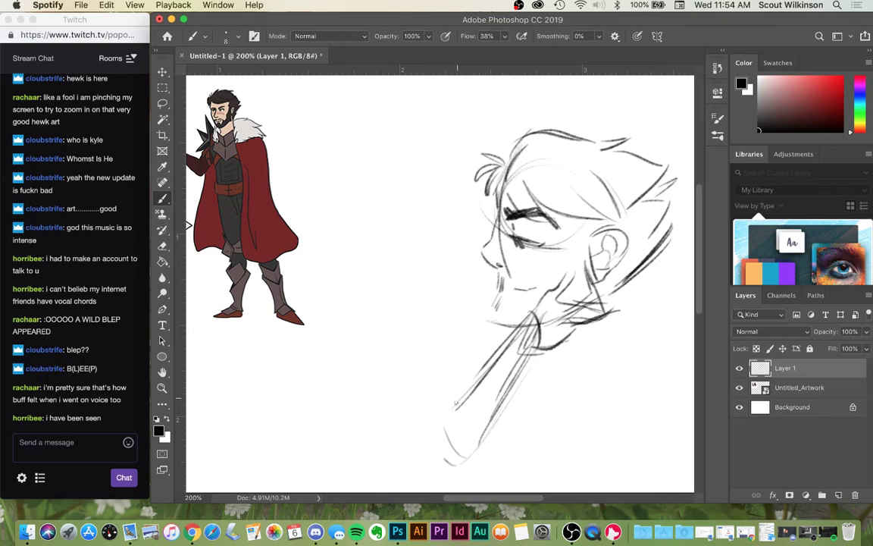
scroll(458, 450, "left", 5)
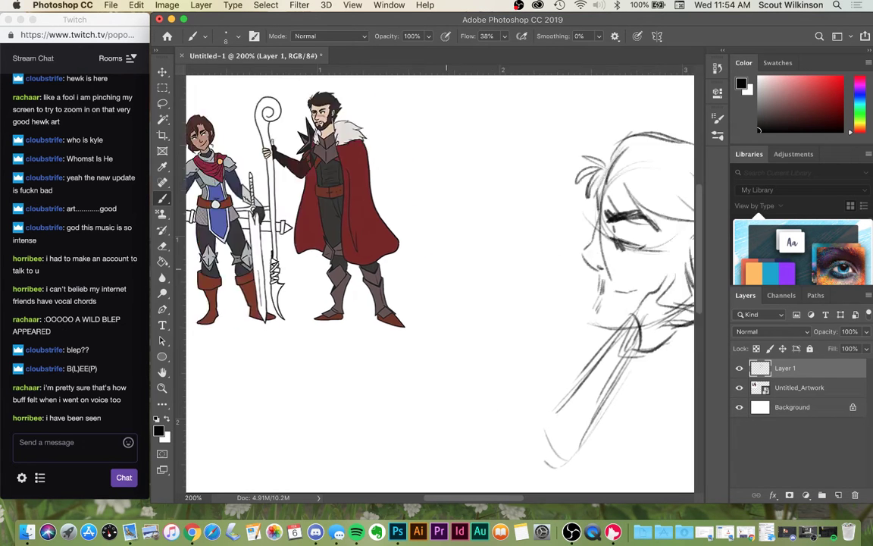
scroll(346, 266, "right", 5)
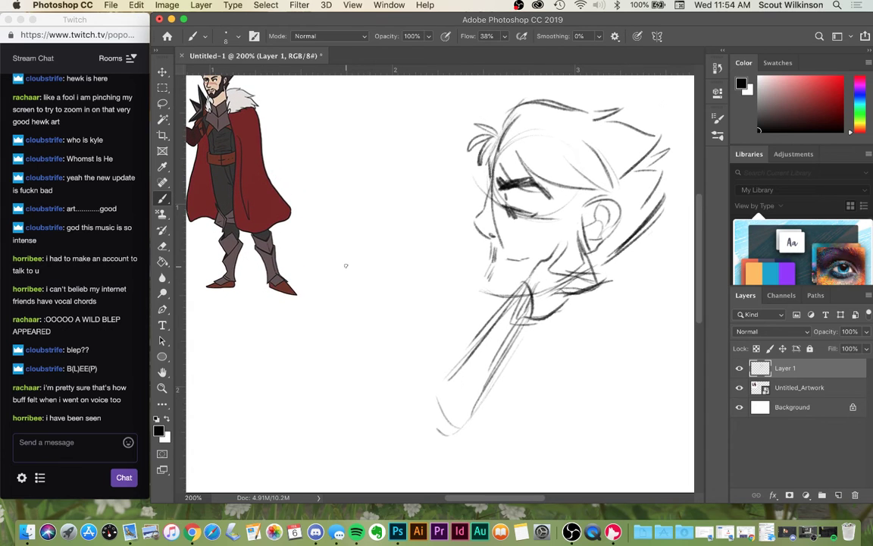
mouse_move(352, 205)
left_mouse_down()
mouse_move(327, 302)
mouse_move(356, 204)
mouse_move(356, 334)
mouse_move(410, 239)
left_mouse_up()
key("super+z")
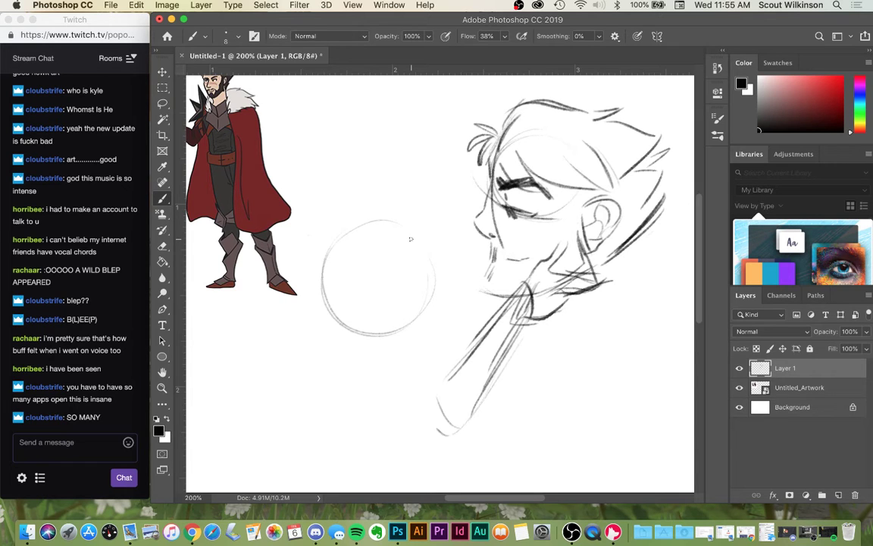
left_click_drag(415, 219, 447, 313)
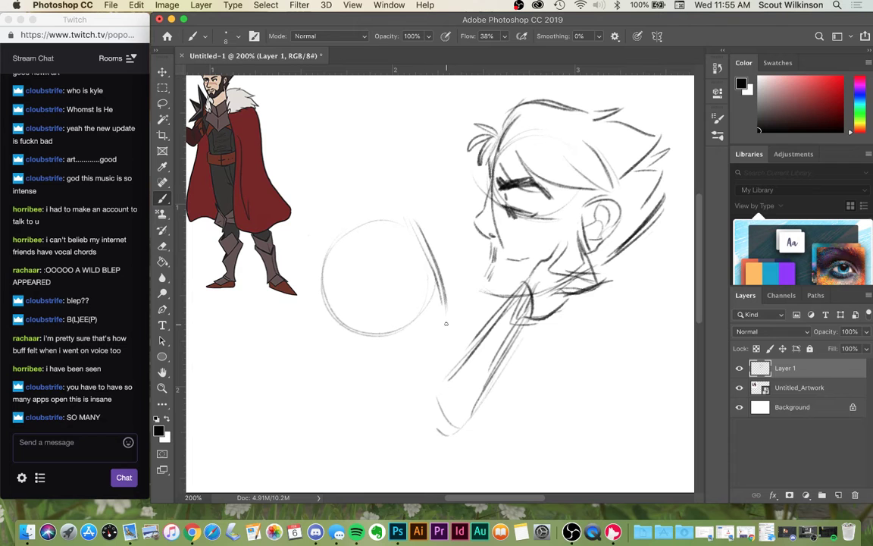
left_click_drag(442, 251, 347, 300)
- Switch to Spotify, play A lot of Things (Title Theme) from the Lo-fi Video Game Music playlist, close its window and return to Photoshop
left_click(830, 532)
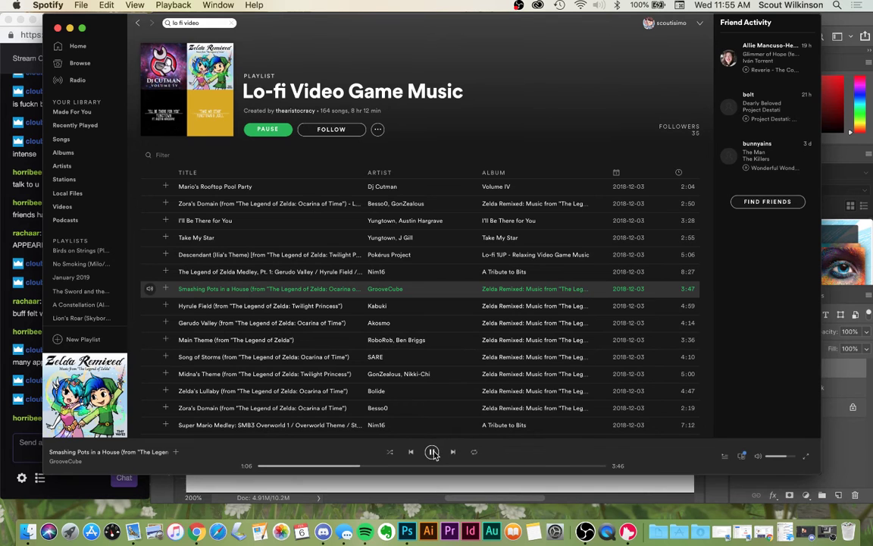
left_click(432, 452)
scroll(424, 288, "down", 5)
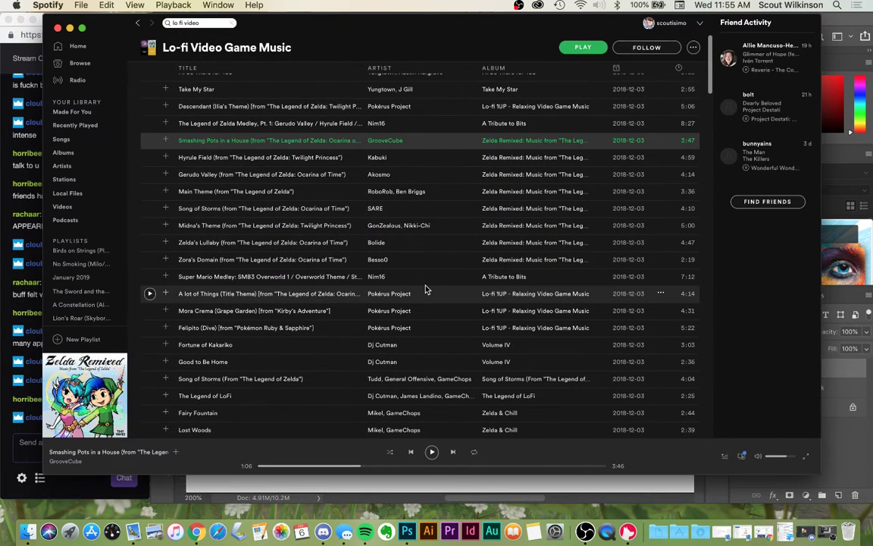
left_click(149, 293)
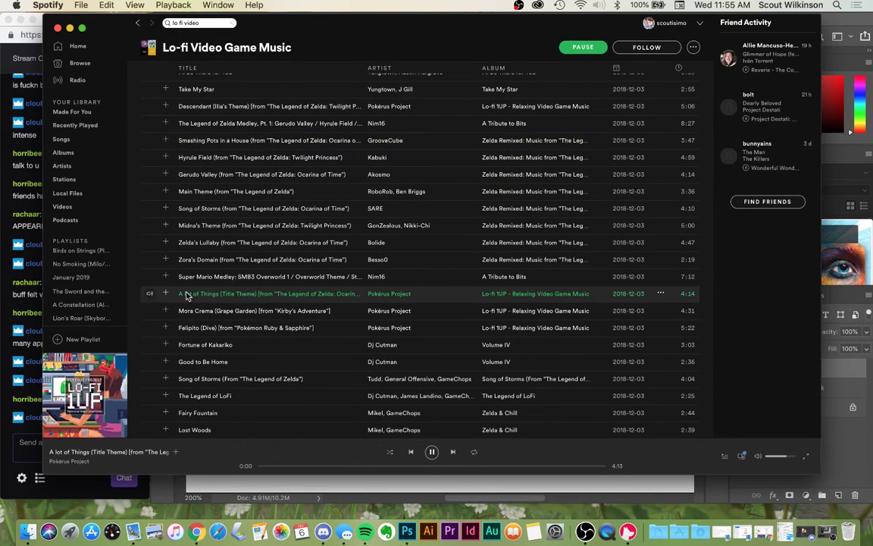
left_click(58, 27)
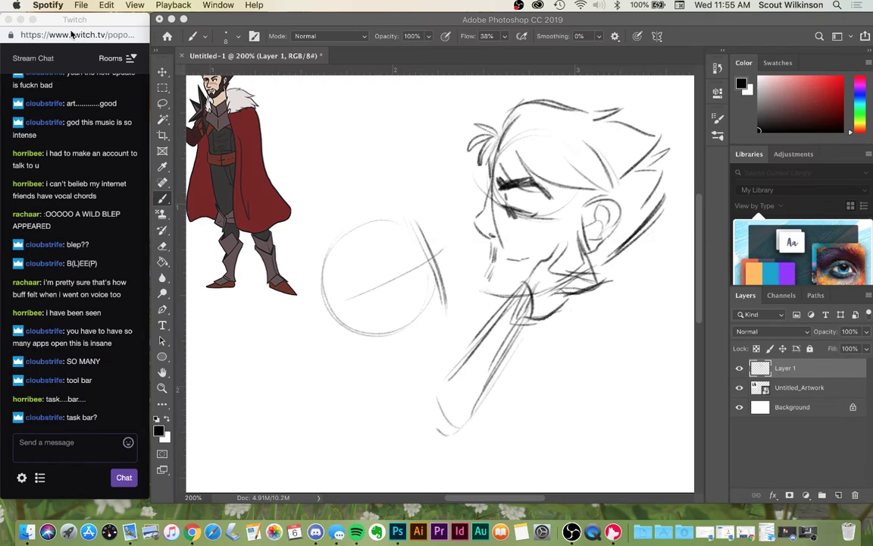
left_click(551, 405)
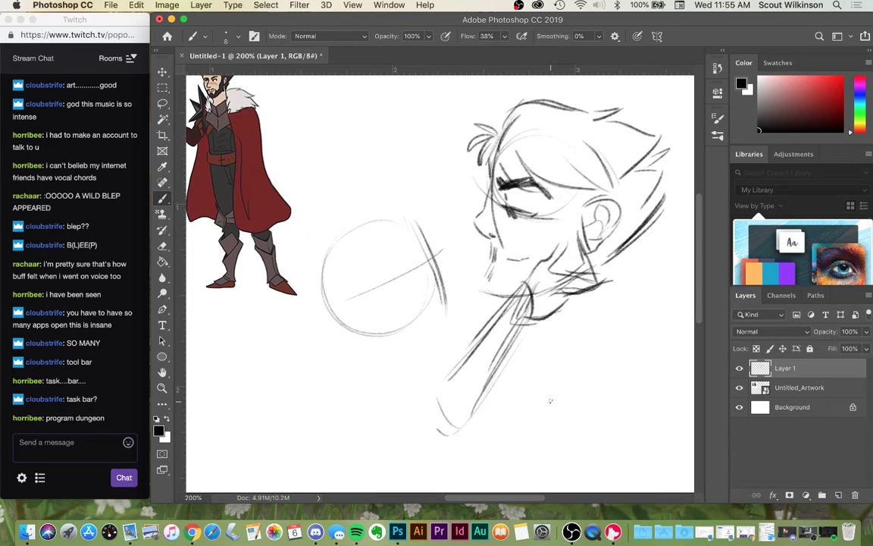
- Erase the forearm, the hand under the jaw and the construction circle with its guide lines
left_click(164, 247)
mouse_move(475, 389)
left_mouse_down()
mouse_move(486, 410)
mouse_move(451, 436)
mouse_move(451, 417)
mouse_move(448, 438)
mouse_move(471, 438)
mouse_move(458, 400)
mouse_move(513, 360)
mouse_move(531, 309)
mouse_move(508, 350)
mouse_move(516, 334)
mouse_move(491, 350)
mouse_move(508, 322)
mouse_move(478, 344)
mouse_move(535, 277)
mouse_move(521, 301)
mouse_move(536, 338)
mouse_move(536, 320)
mouse_move(560, 311)
mouse_move(532, 331)
left_mouse_up()
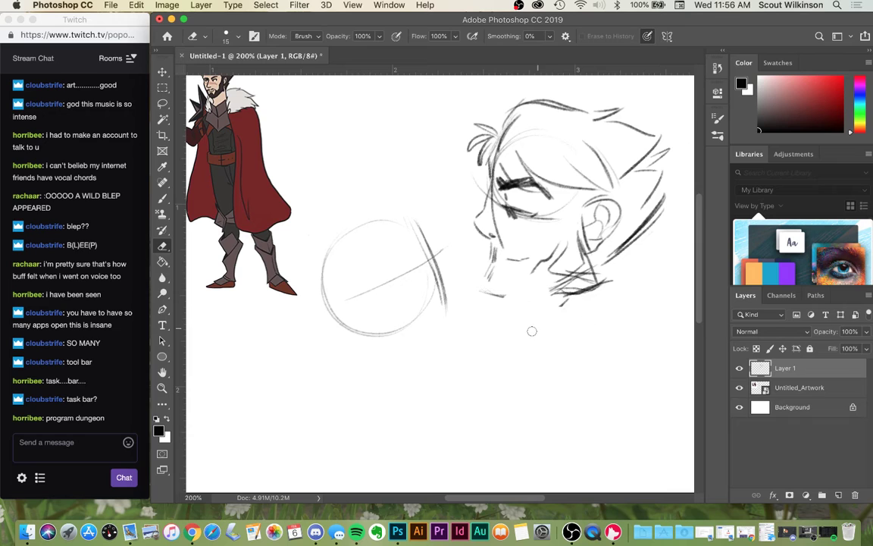
mouse_move(416, 224)
left_mouse_down()
mouse_move(447, 312)
mouse_move(455, 307)
mouse_move(453, 275)
mouse_move(369, 292)
mouse_move(433, 267)
mouse_move(438, 276)
mouse_move(388, 348)
mouse_move(341, 338)
mouse_move(341, 323)
mouse_move(433, 238)
mouse_move(347, 308)
mouse_move(444, 292)
mouse_move(338, 233)
mouse_move(425, 331)
mouse_move(385, 213)
mouse_move(445, 306)
mouse_move(372, 324)
mouse_move(415, 242)
mouse_move(413, 275)
left_mouse_up()
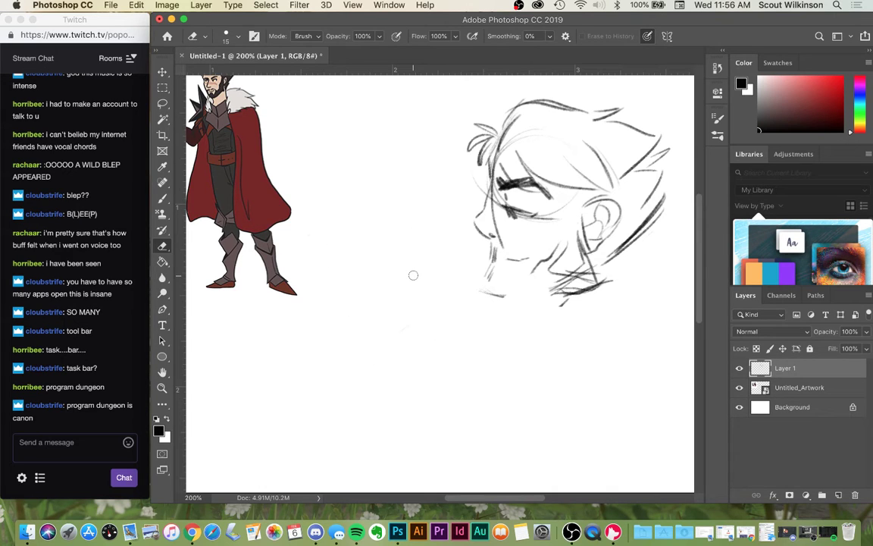
mouse_move(512, 272)
left_mouse_down()
mouse_move(587, 275)
mouse_move(530, 265)
mouse_move(569, 312)
mouse_move(600, 289)
mouse_move(585, 289)
mouse_move(564, 324)
mouse_move(589, 295)
left_mouse_up()
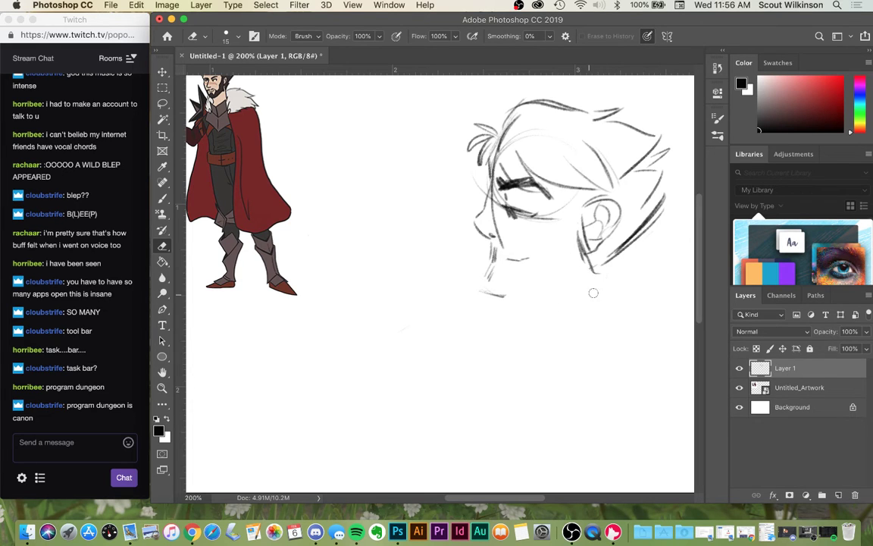
- Draw the bearded jawline from chin to below the ear, and add mouth, moustache and cheek lines
left_click(164, 200)
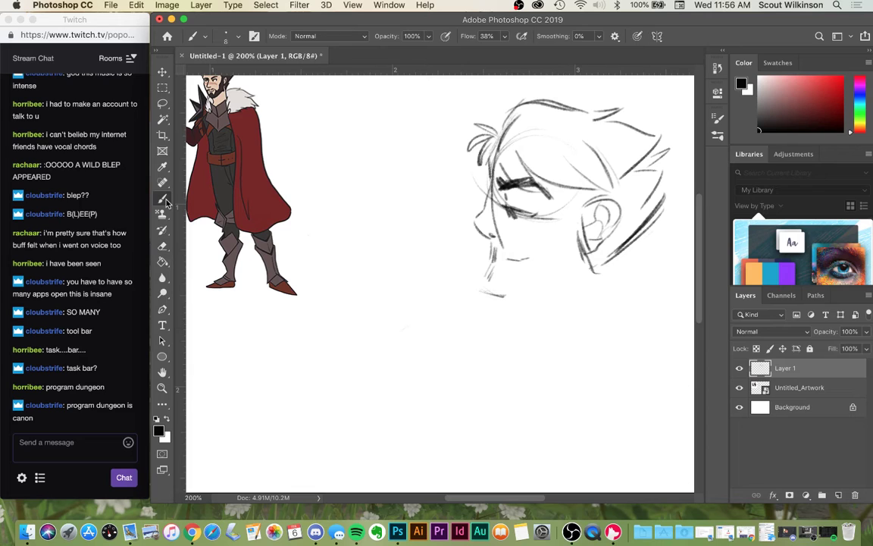
mouse_move(504, 305)
left_mouse_down()
mouse_move(617, 273)
mouse_move(563, 294)
mouse_move(607, 282)
left_mouse_up()
left_click_drag(476, 291, 606, 281)
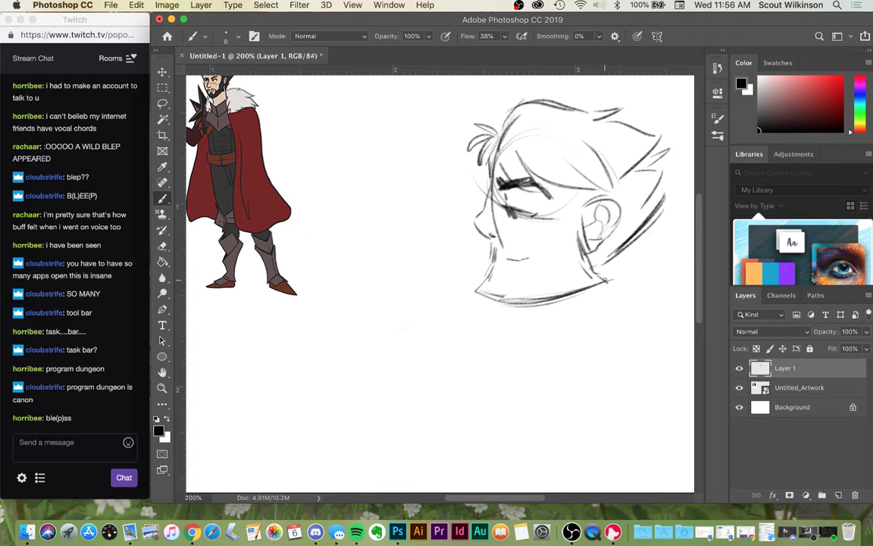
mouse_move(554, 241)
left_mouse_down()
mouse_move(562, 266)
mouse_move(506, 275)
mouse_move(526, 252)
mouse_move(541, 275)
mouse_move(479, 303)
left_mouse_up()
left_click_drag(490, 307, 612, 284)
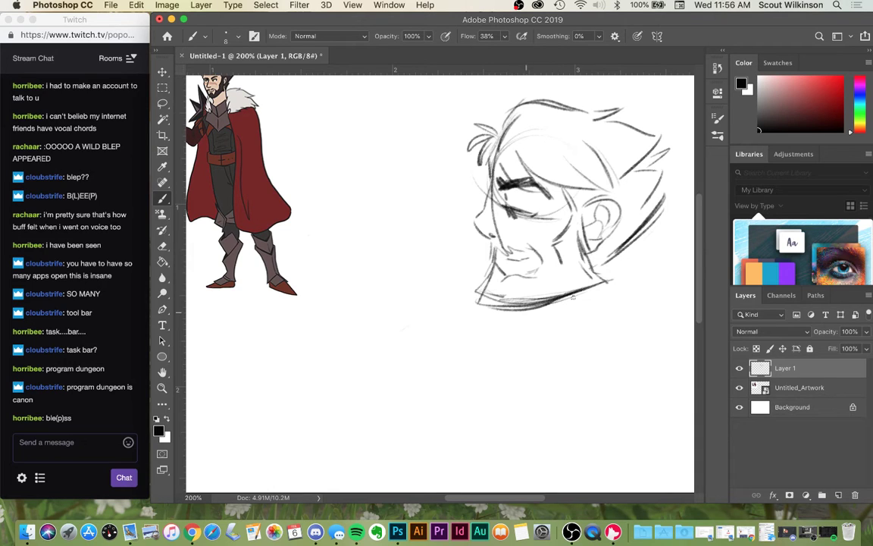
- Sketch the back and front of the neck below the jaw and darken the mouth line
left_click_drag(612, 251, 611, 331)
mouse_move(538, 309)
left_mouse_down()
mouse_move(530, 347)
mouse_move(579, 338)
left_mouse_up()
left_click_drag(606, 250, 611, 341)
left_click_drag(496, 257, 516, 261)
left_click_drag(609, 254, 619, 334)
left_click_drag(545, 308, 588, 350)
left_click_drag(608, 253, 614, 353)
- Draw the angular collar at the front of the neck, with lines sloping down to the chest and behind the neck
left_click_drag(604, 353, 527, 371)
left_click_drag(615, 263, 615, 356)
left_click_drag(547, 311, 518, 377)
left_click_drag(519, 377, 611, 349)
left_click_drag(614, 262, 615, 343)
left_click_drag(615, 276, 656, 415)
left_click_drag(591, 324, 463, 417)
mouse_move(516, 385)
left_mouse_down()
mouse_move(527, 338)
mouse_move(547, 336)
mouse_move(491, 390)
mouse_move(556, 358)
left_mouse_up()
mouse_move(556, 358)
left_mouse_down()
mouse_move(536, 383)
mouse_move(470, 416)
left_mouse_up()
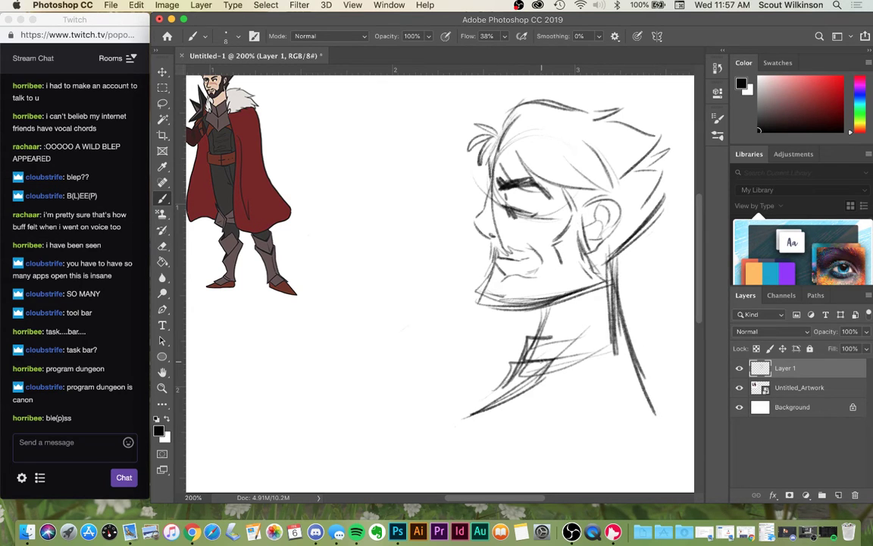
left_click_drag(564, 329, 543, 387)
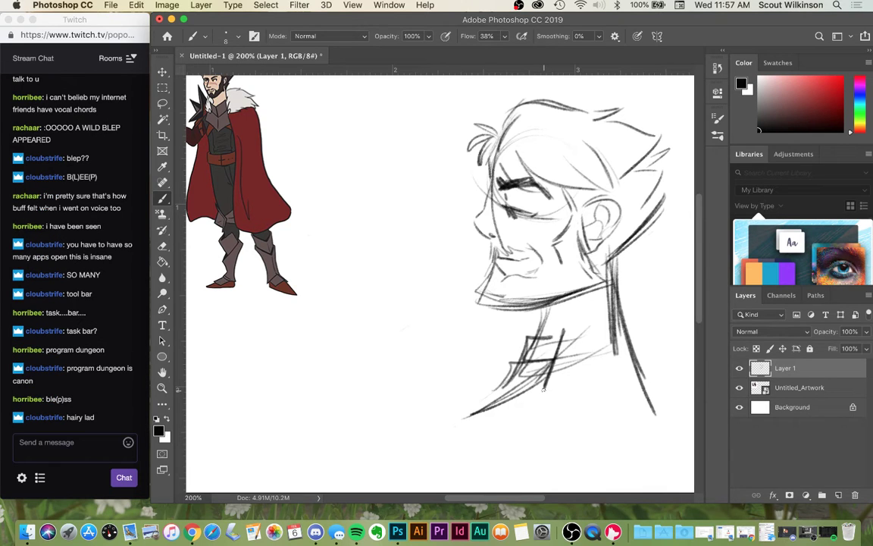
- Add the raised collar strokes crossing the back of the neck and the short lines starting the rear shoulder
left_click_drag(647, 283, 611, 316)
mouse_move(577, 337)
left_mouse_down()
mouse_move(680, 297)
mouse_move(649, 307)
left_mouse_up()
left_click_drag(656, 314, 691, 324)
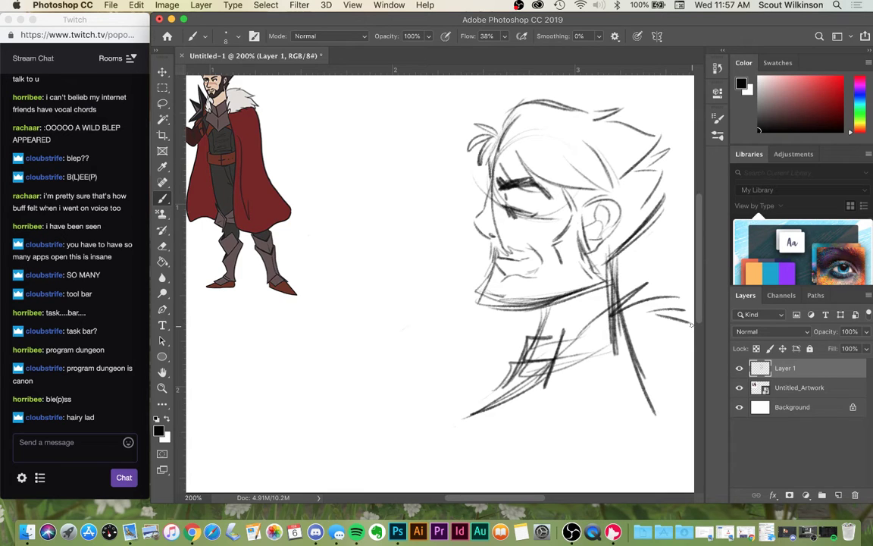
- Hatch a shadow on the neck beneath the jaw, undoing and redrawing the first attempts
mouse_move(584, 291)
left_mouse_down()
mouse_move(550, 330)
mouse_move(543, 317)
mouse_move(541, 328)
left_mouse_up()
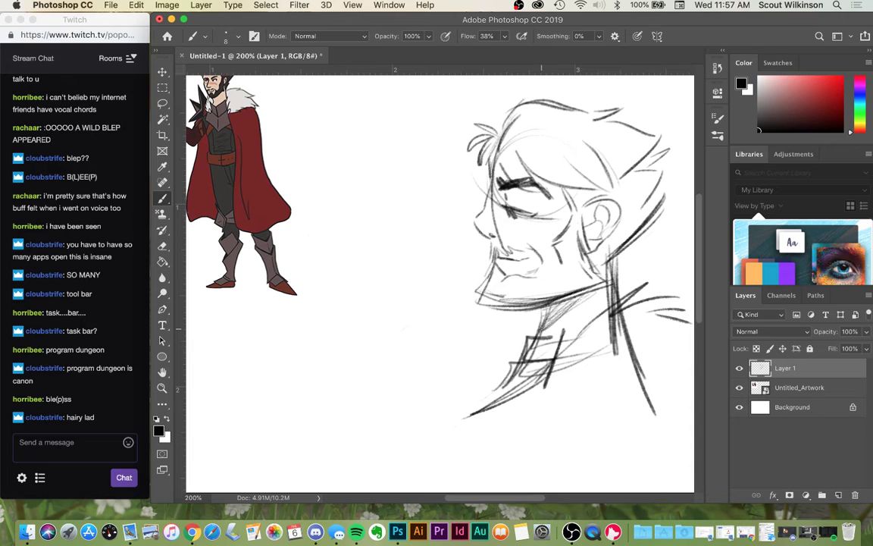
key("super+z")
left_click_drag(587, 292, 542, 332)
key("super+z")
left_click_drag(564, 300, 551, 330)
mouse_move(579, 298)
left_mouse_down()
mouse_move(564, 324)
mouse_move(541, 334)
left_mouse_up()
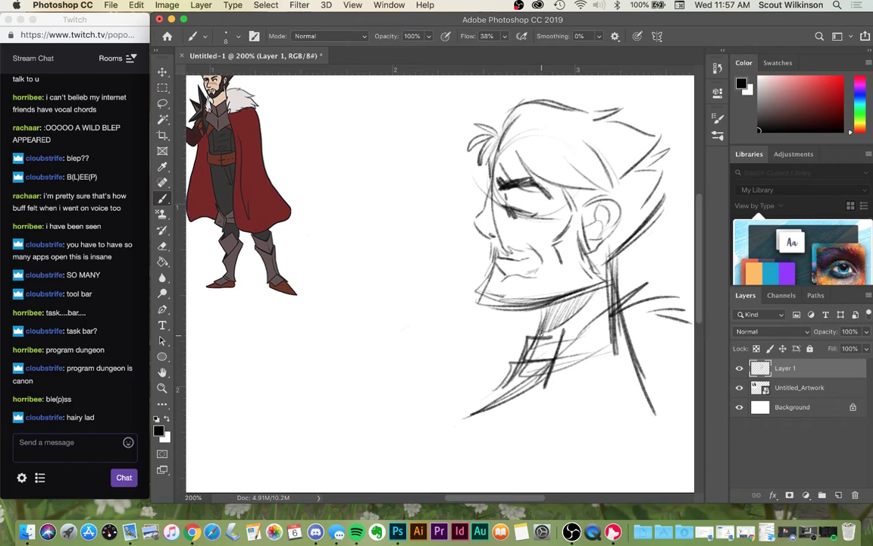
- Thicken the hair at the back of the head and redraw the pointed tuft sticking out behind it
left_click_drag(628, 270, 667, 215)
mouse_move(664, 129)
left_mouse_down()
mouse_move(687, 115)
mouse_move(667, 153)
left_mouse_up()
left_click_drag(666, 155, 685, 161)
key("super+z")
key("super+z")
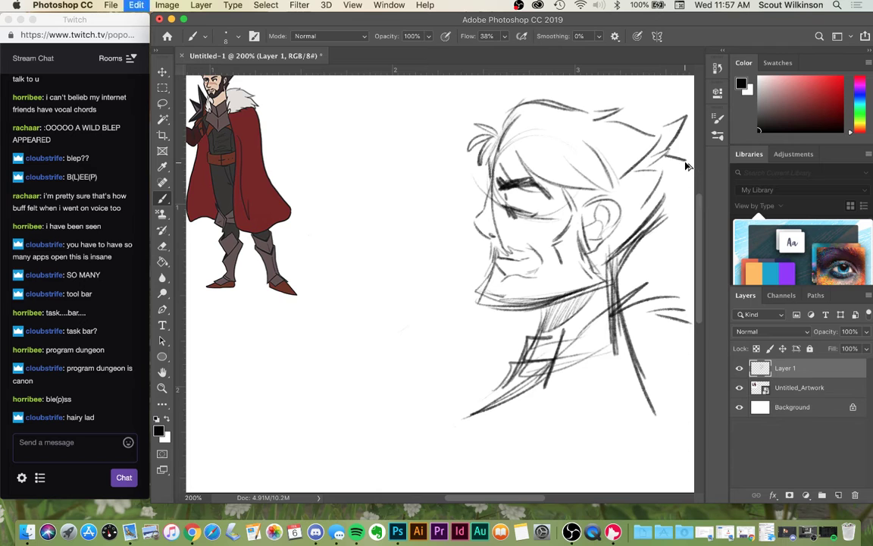
left_click_drag(653, 151, 687, 146)
left_click_drag(687, 146, 671, 174)
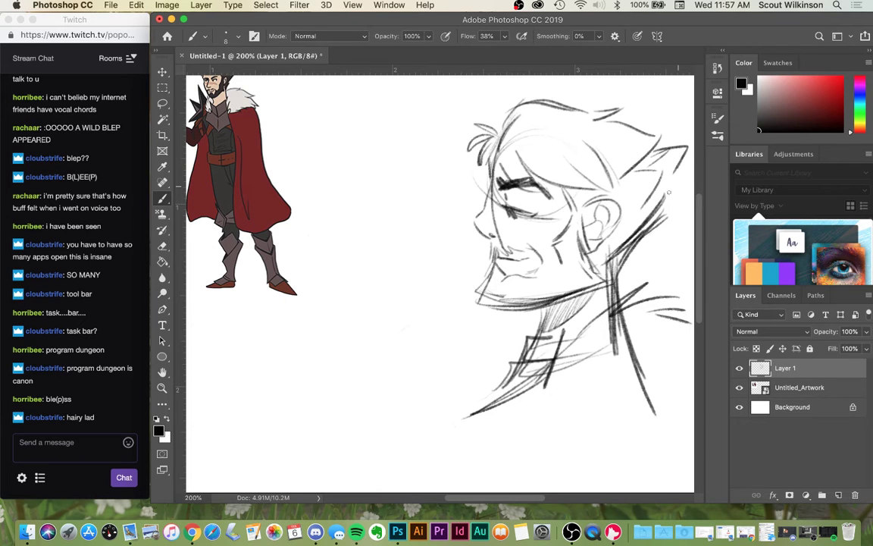
- Draw the long curve across the chest and the outer contour of the rear shoulder and upper arm
left_click_drag(686, 271, 544, 292)
scroll(544, 292, "down", 3)
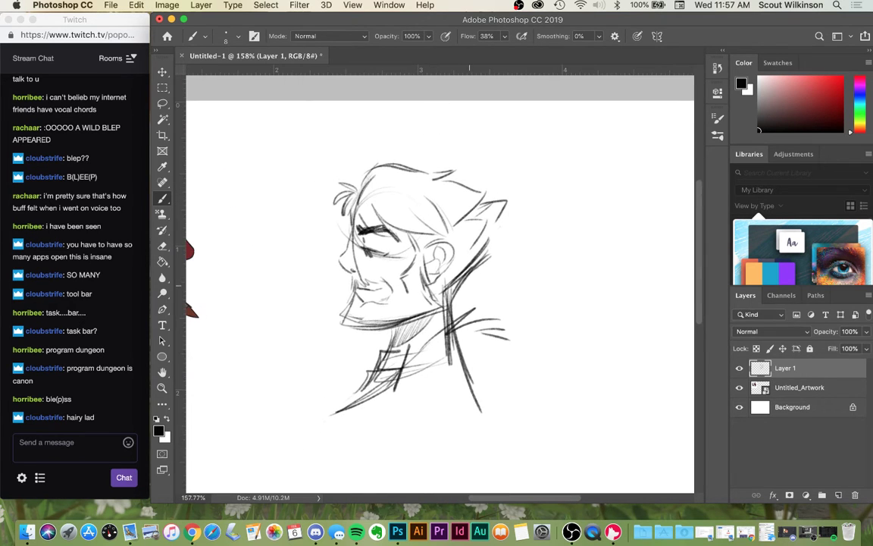
left_click_drag(357, 391, 512, 442)
left_click_drag(516, 341, 531, 361)
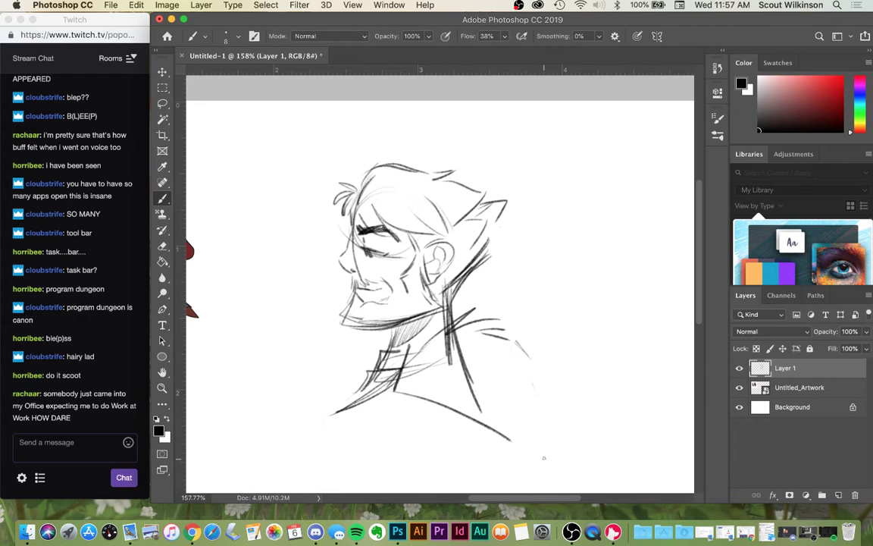
left_click_drag(515, 342, 543, 438)
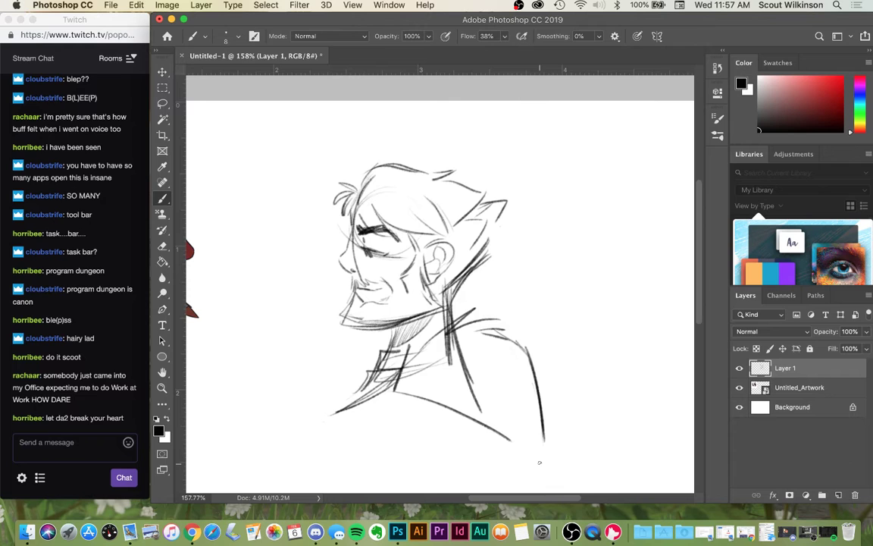
left_click_drag(370, 403, 404, 398)
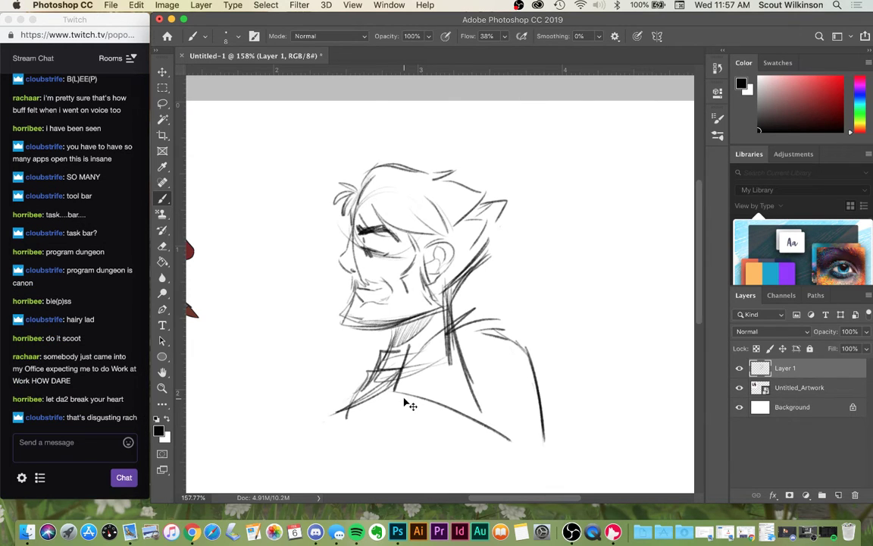
- Erase the thick dark eyebrow and redraw it with thinner strokes, using the caped reference figure
scroll(403, 397, "left", 10)
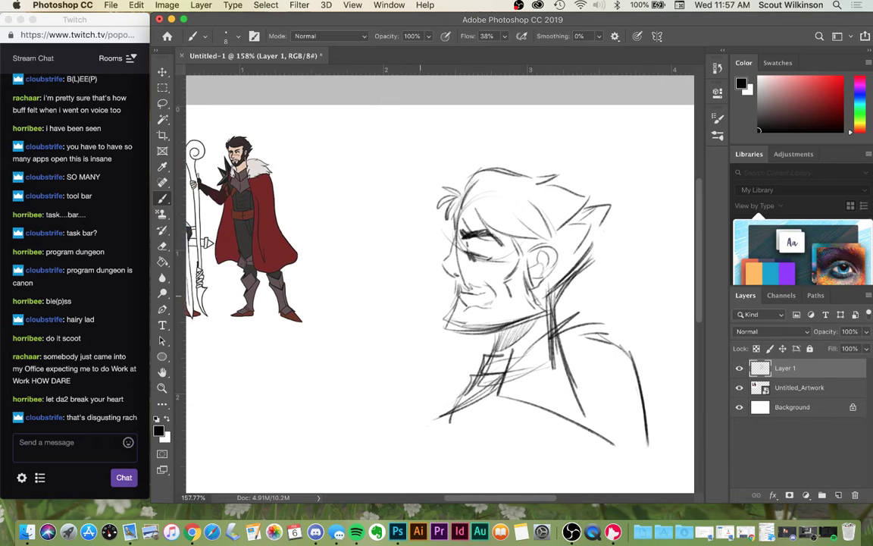
scroll(458, 296, "right", 6)
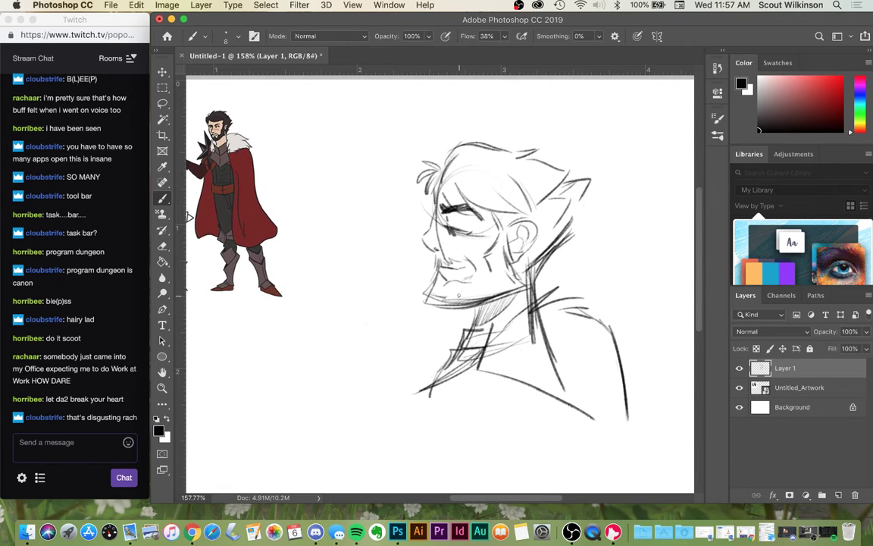
scroll(458, 295, "down", 3)
scroll(527, 268, "up", 3)
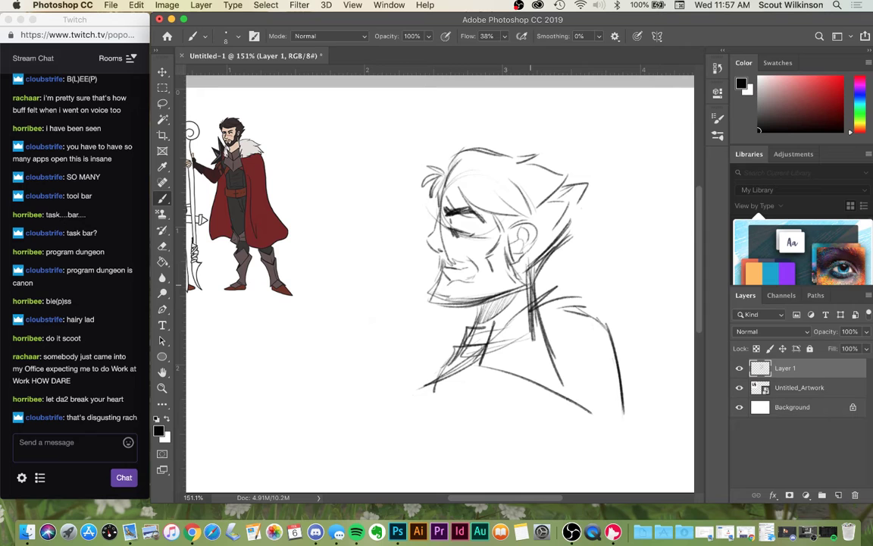
left_click(166, 247)
mouse_move(456, 218)
left_mouse_down()
mouse_move(445, 210)
mouse_move(490, 225)
mouse_move(454, 211)
left_mouse_up()
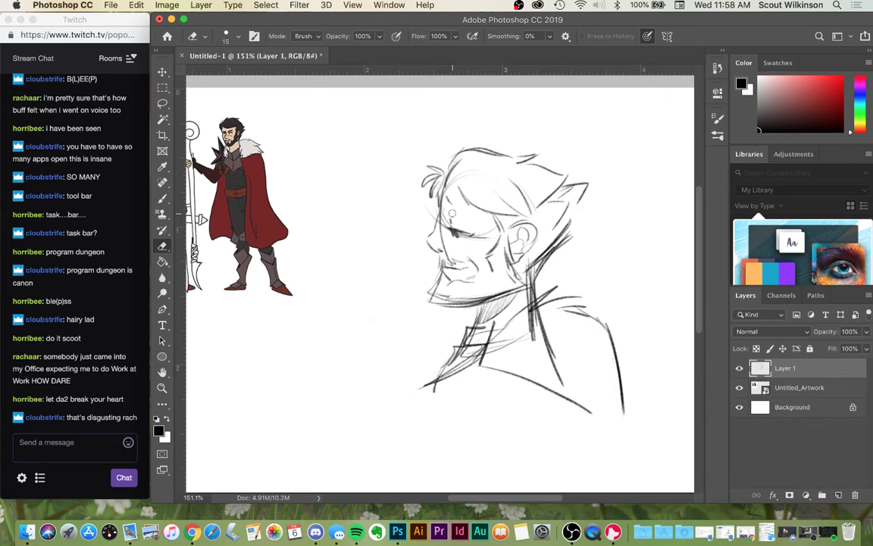
left_click(166, 200)
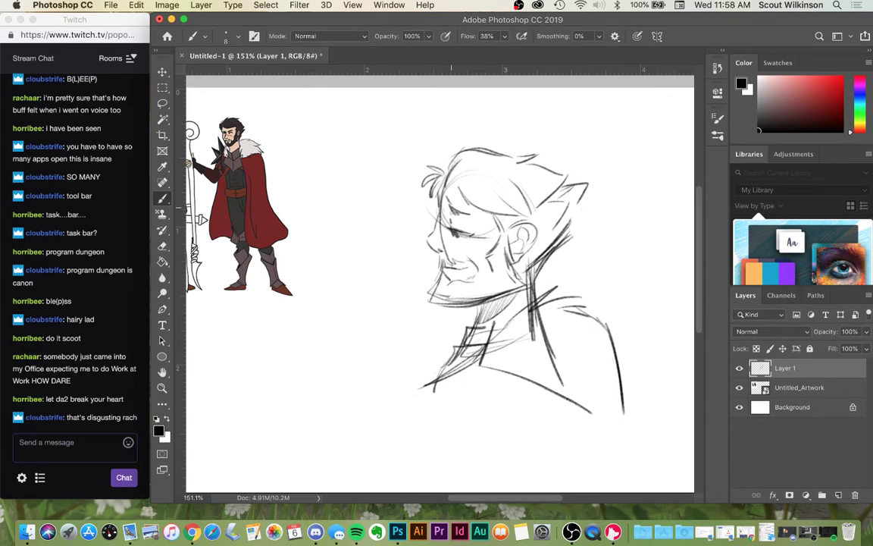
mouse_move(470, 211)
left_mouse_down()
mouse_move(455, 210)
mouse_move(487, 215)
left_mouse_up()
- Redraw the hair with a sweeping hairline above the brow, a flatter crown and new strokes at the back of the head
mouse_move(451, 181)
left_mouse_down()
mouse_move(465, 203)
mouse_move(496, 204)
left_mouse_up()
mouse_move(449, 163)
left_mouse_down()
mouse_move(460, 141)
mouse_move(504, 139)
mouse_move(550, 163)
mouse_move(584, 171)
left_mouse_up()
left_click_drag(478, 147, 587, 171)
mouse_move(547, 285)
left_mouse_down()
mouse_move(589, 203)
mouse_move(585, 221)
left_mouse_up()
left_click_drag(544, 280, 576, 243)
mouse_move(557, 151)
left_mouse_down()
mouse_move(586, 184)
mouse_move(508, 215)
left_mouse_up()
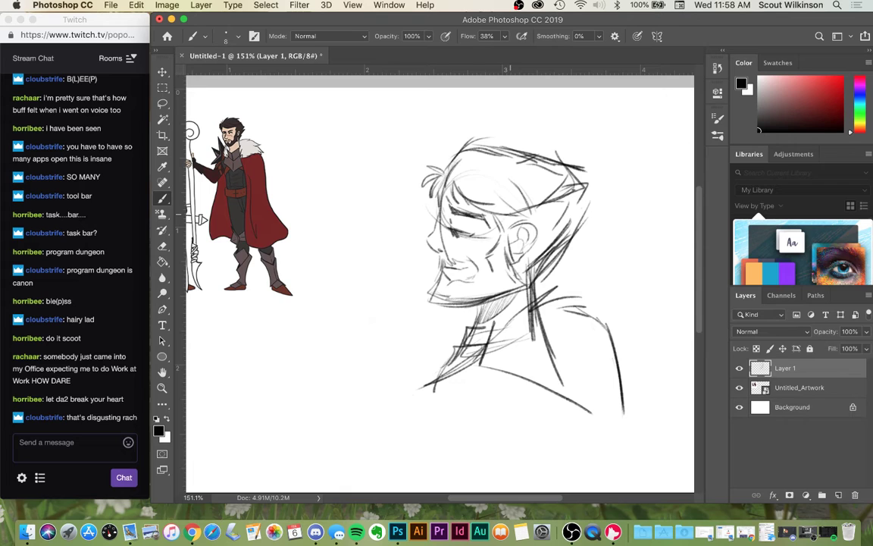
- Erase the hair outline over the crown and down the back of the head
left_click(163, 246)
mouse_move(569, 169)
left_mouse_down()
mouse_move(563, 203)
mouse_move(590, 162)
mouse_move(552, 165)
left_mouse_up()
mouse_move(500, 144)
left_mouse_down()
mouse_move(438, 145)
mouse_move(419, 134)
left_mouse_up()
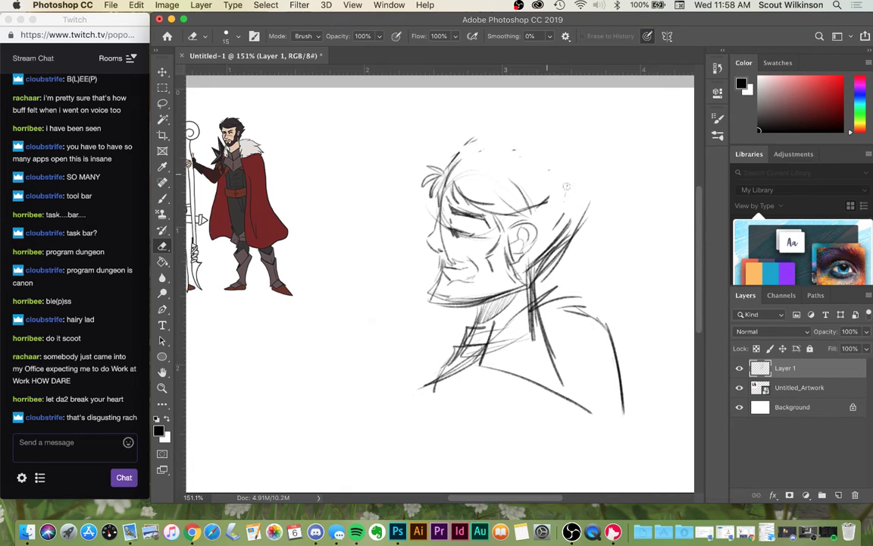
left_click_drag(514, 150, 552, 153)
mouse_move(590, 204)
left_mouse_down()
mouse_move(582, 253)
mouse_move(564, 203)
mouse_move(550, 278)
left_mouse_up()
left_click_drag(550, 244, 541, 275)
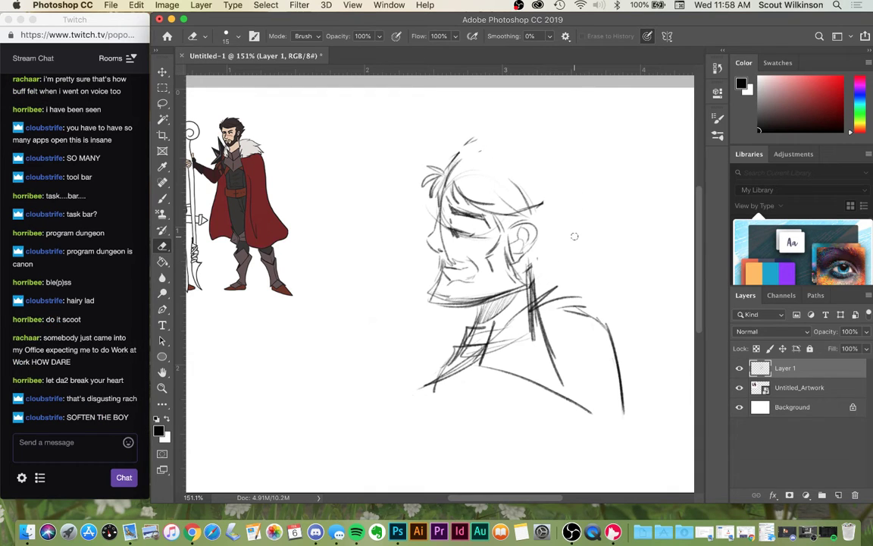
- Draw the hair outline from the forehead over the crown with a raised tuft, and down the back of the head to the nape
left_click(165, 200)
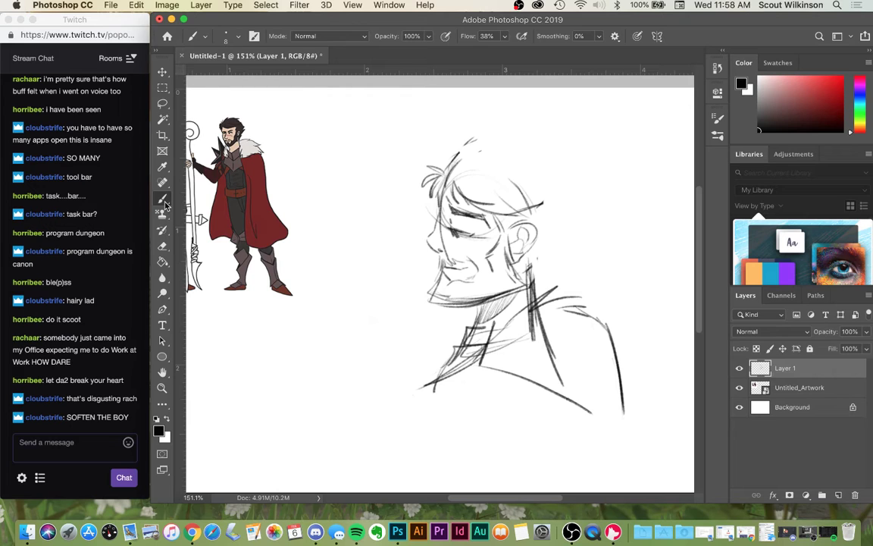
mouse_move(458, 155)
left_mouse_down()
mouse_move(505, 140)
mouse_move(586, 170)
left_mouse_up()
mouse_move(452, 168)
left_mouse_down()
mouse_move(509, 132)
mouse_move(511, 142)
mouse_move(554, 147)
left_mouse_up()
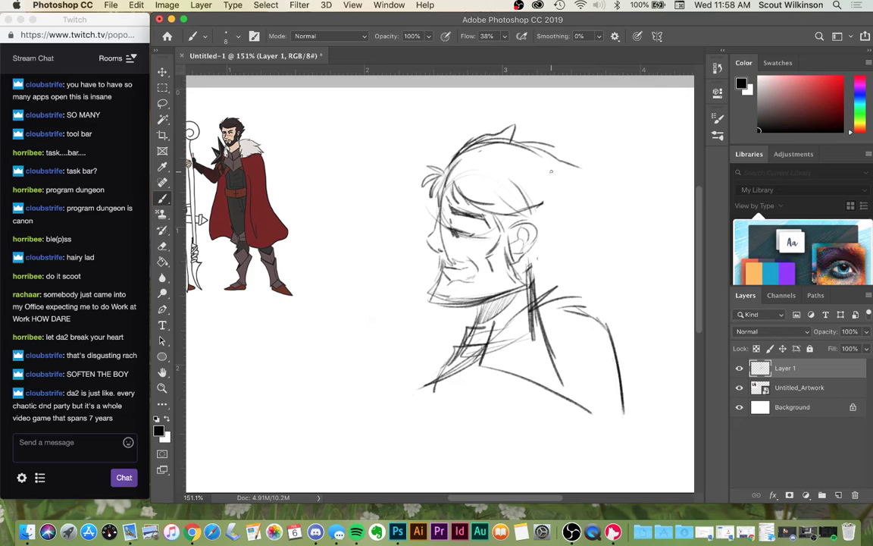
mouse_move(545, 175)
left_mouse_down()
mouse_move(562, 166)
mouse_move(584, 191)
left_mouse_up()
mouse_move(563, 163)
left_mouse_down()
mouse_move(594, 186)
mouse_move(567, 241)
mouse_move(530, 279)
left_mouse_up()
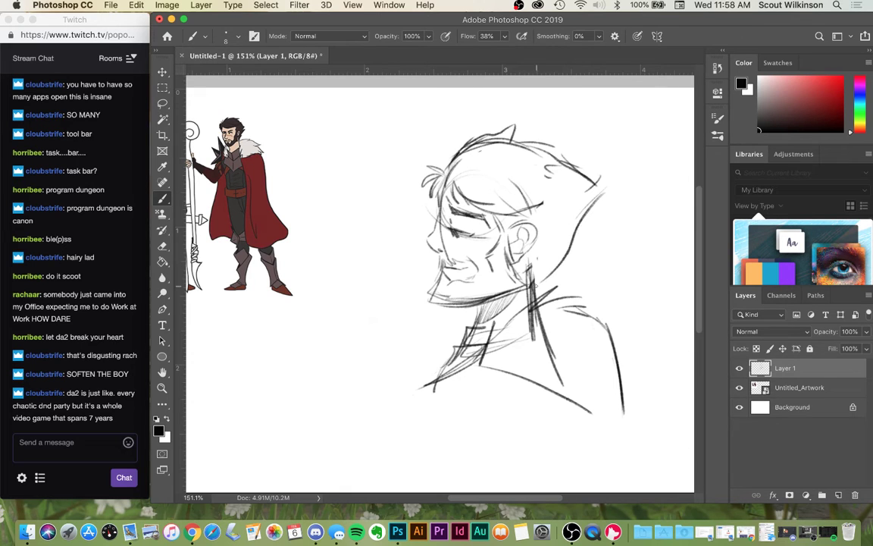
mouse_move(588, 182)
left_mouse_down()
mouse_move(608, 201)
mouse_move(583, 235)
left_mouse_up()
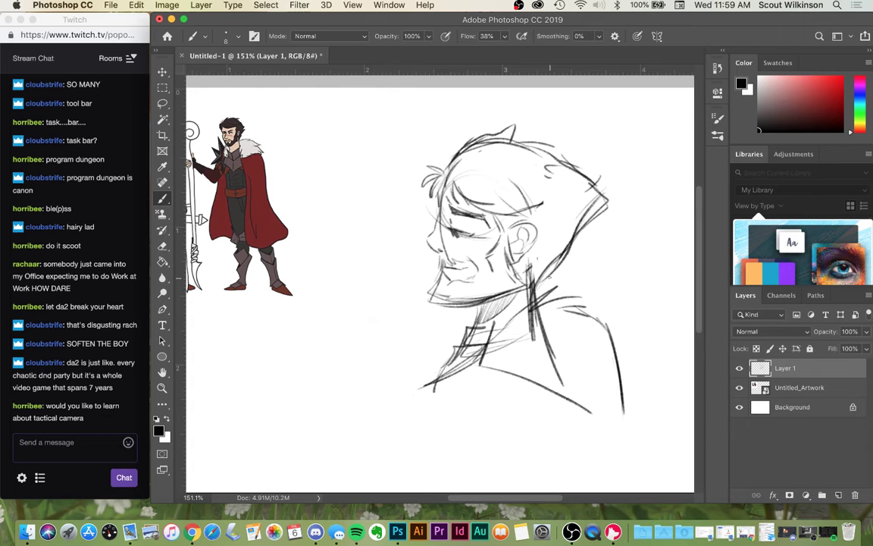
- Erase the outline down the back of the head and trim the pointed tip of the hair at the rear
left_click(162, 251)
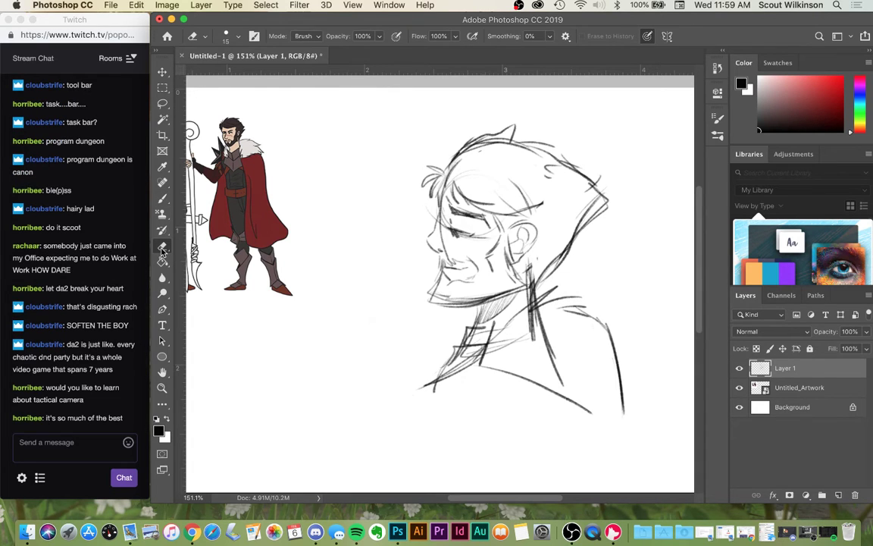
mouse_move(606, 199)
left_mouse_down()
mouse_move(583, 217)
mouse_move(561, 267)
left_mouse_up()
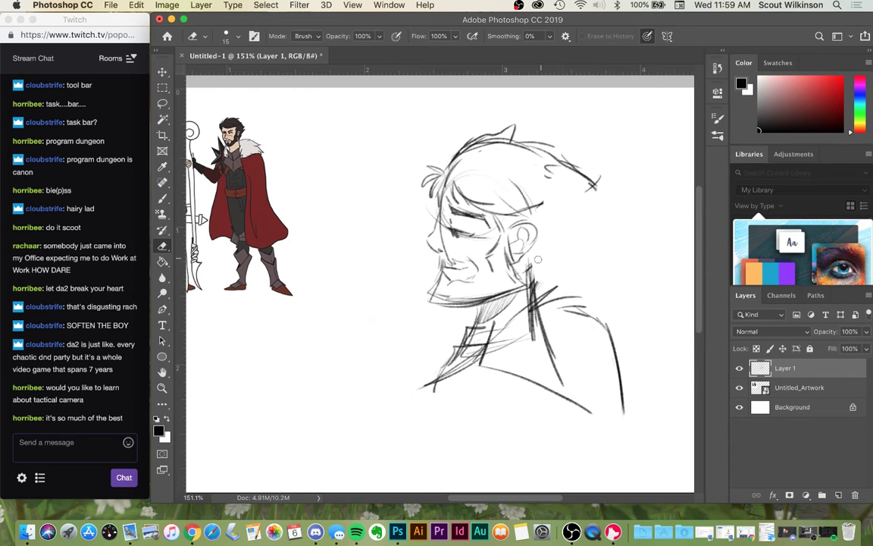
left_click_drag(604, 188, 588, 181)
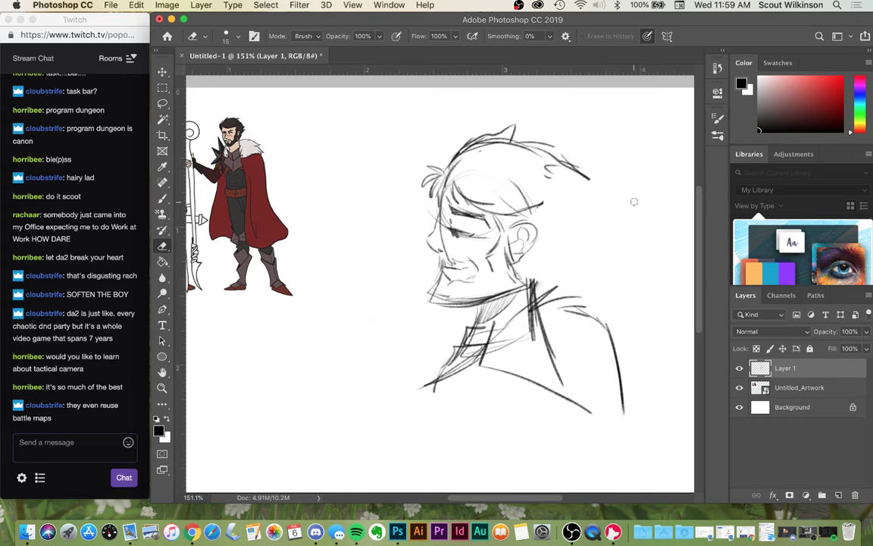
left_click(162, 105)
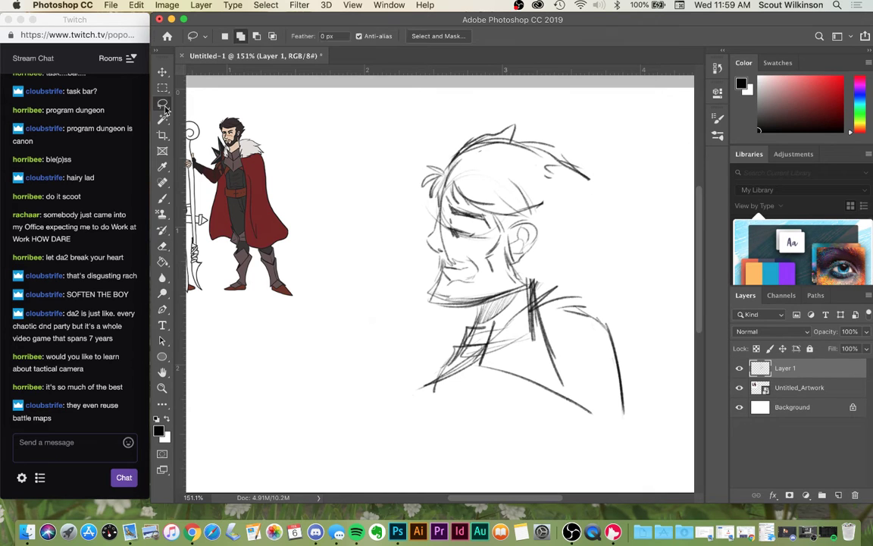
left_click(164, 169)
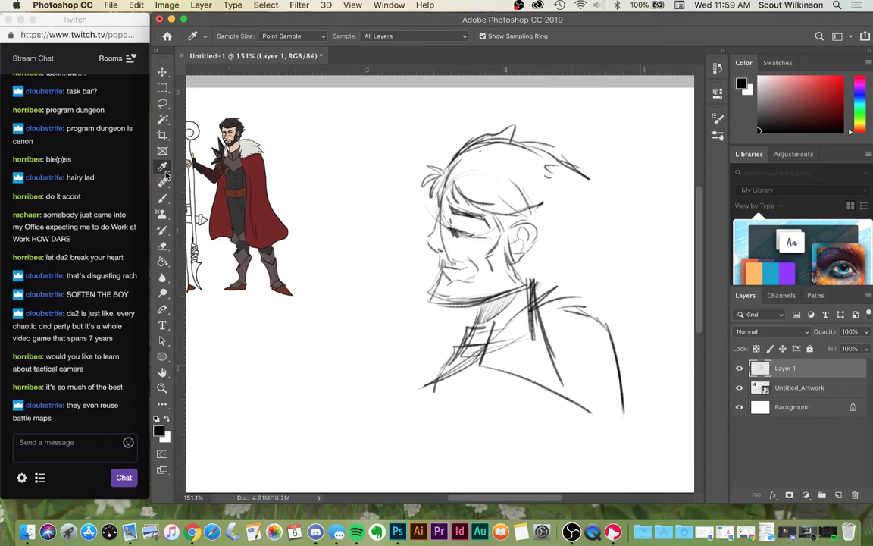
left_click(571, 198)
left_click(161, 198)
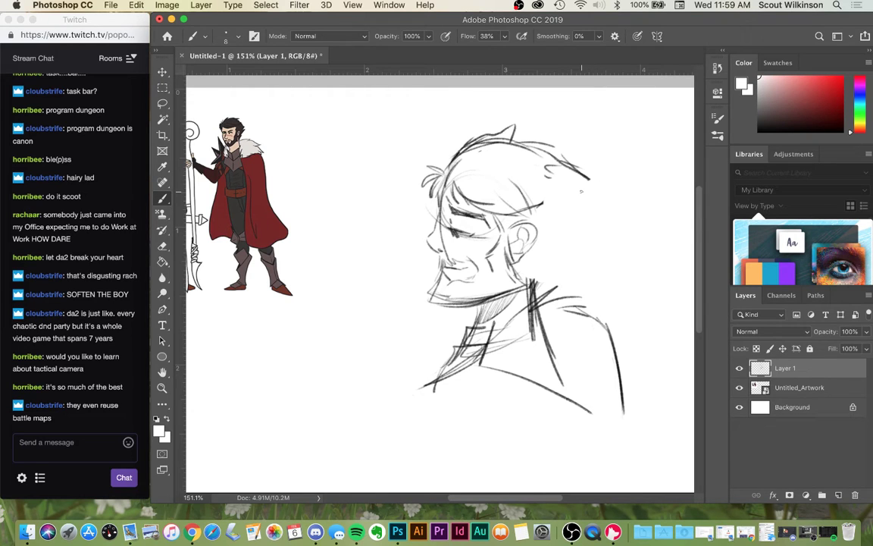
left_click(162, 166)
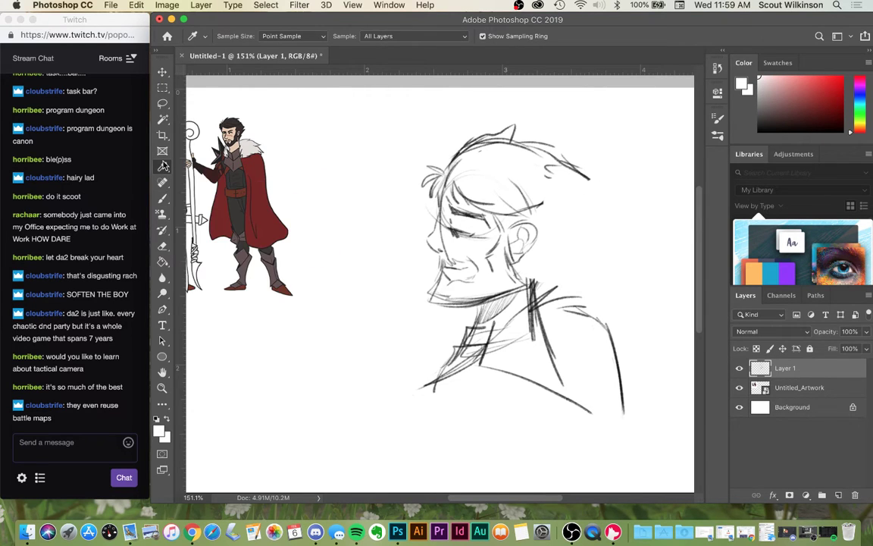
left_click(162, 198)
key("d")
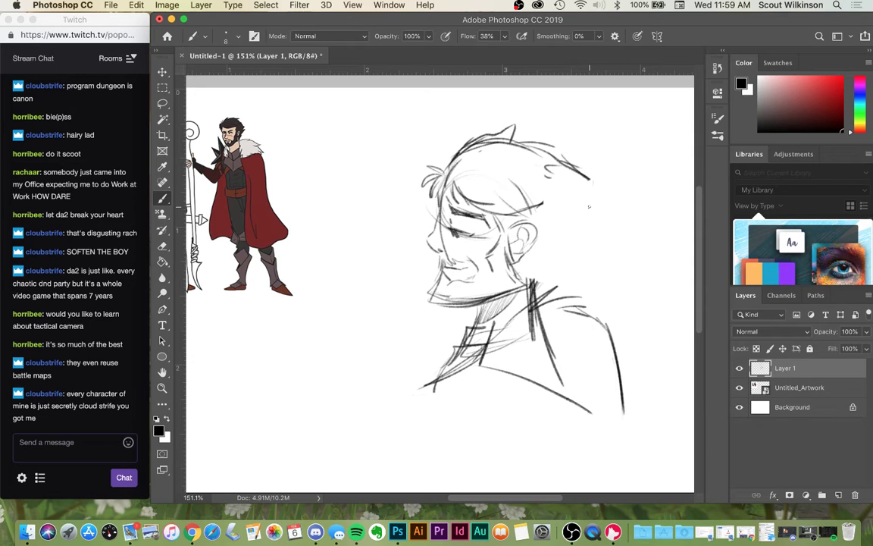
- Unlock and temporarily hide the white background layer, and erase the stray white paint behind the hair on Layer 1
left_click(851, 408)
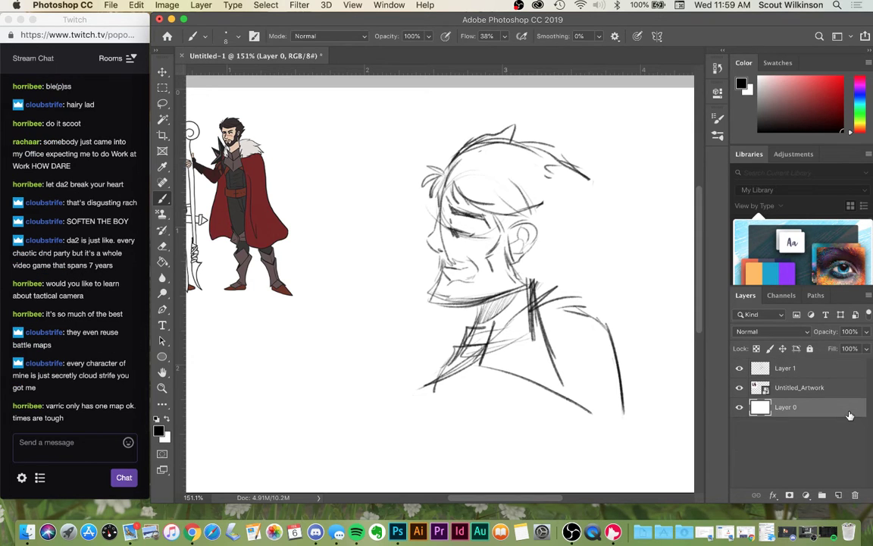
double_click(850, 411)
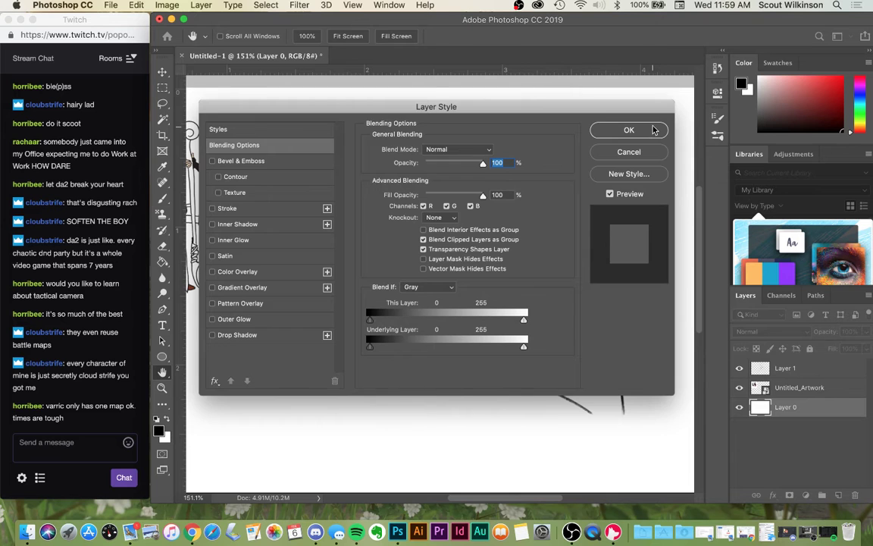
key("Escape")
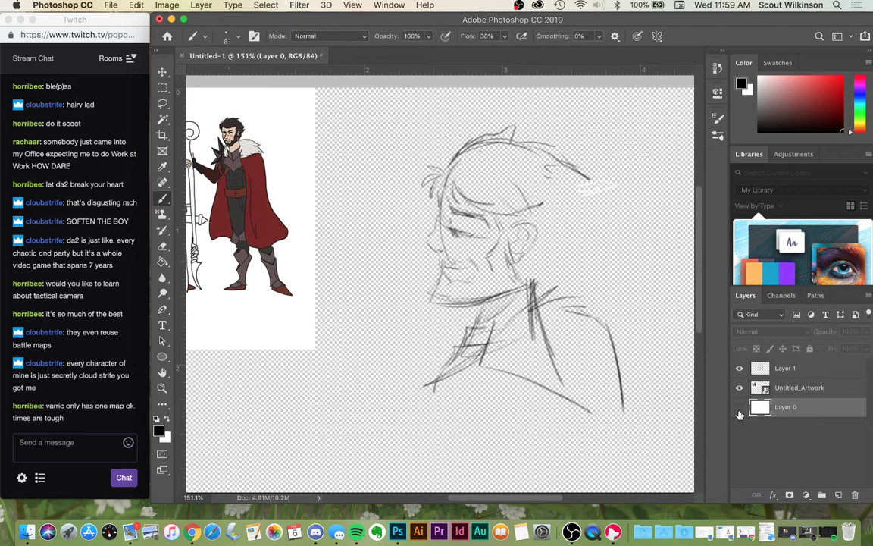
left_click(828, 375)
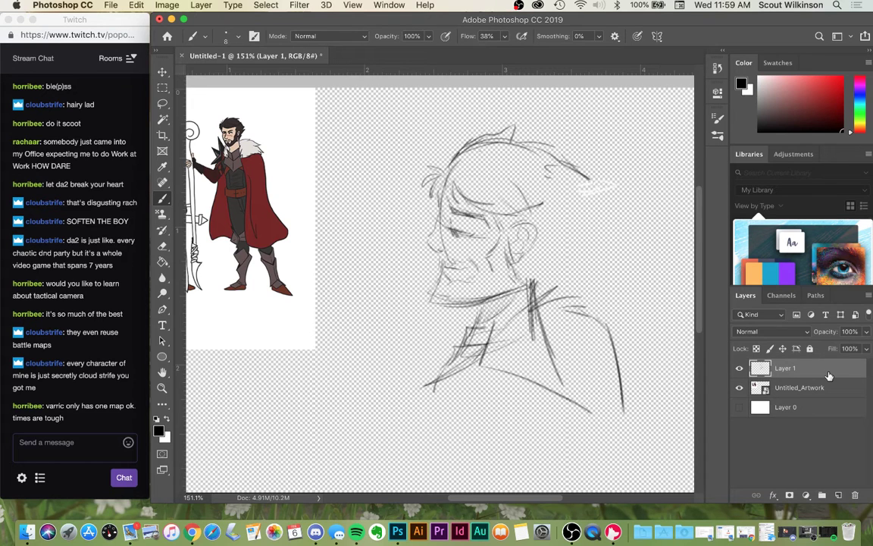
key("e")
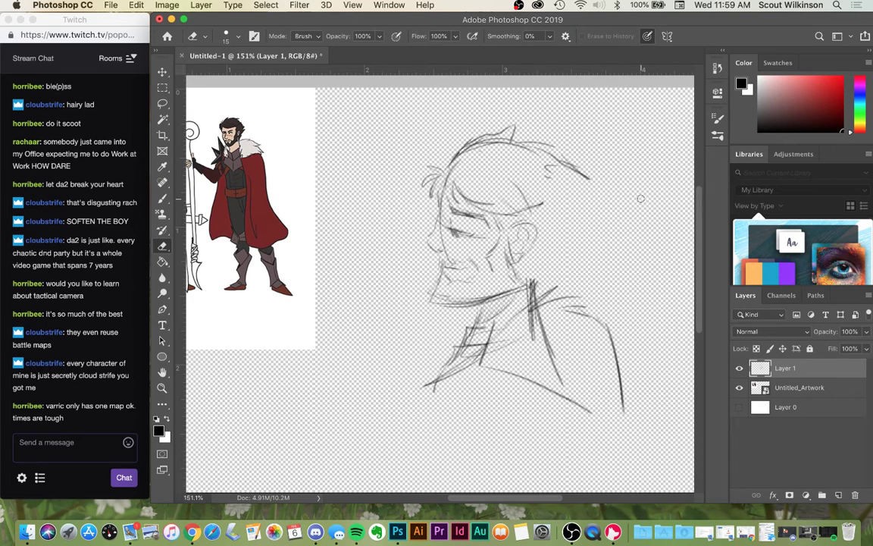
left_click(740, 407)
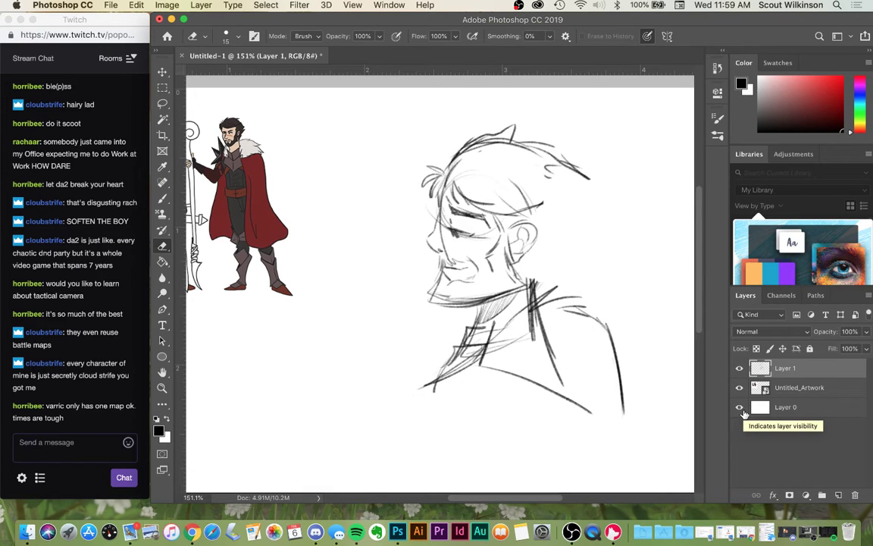
- Redraw the back of the hair closer to the head with layered strokes from the rear point down to the nape
left_click(163, 199)
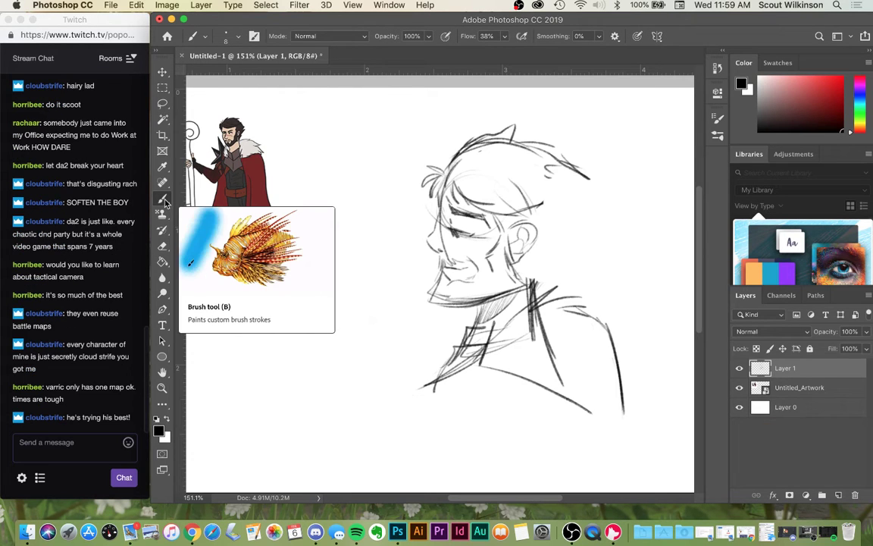
left_click_drag(590, 191, 569, 235)
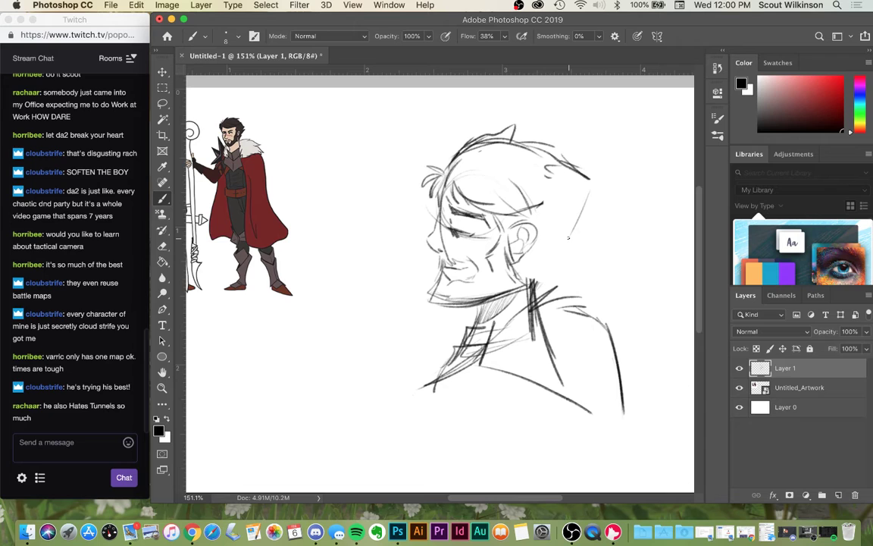
mouse_move(595, 187)
left_mouse_down()
mouse_move(574, 207)
mouse_move(571, 236)
mouse_move(554, 260)
left_mouse_up()
left_click_drag(582, 221, 542, 292)
mouse_move(569, 232)
left_mouse_down()
mouse_move(543, 291)
mouse_move(548, 269)
mouse_move(545, 298)
left_mouse_up()
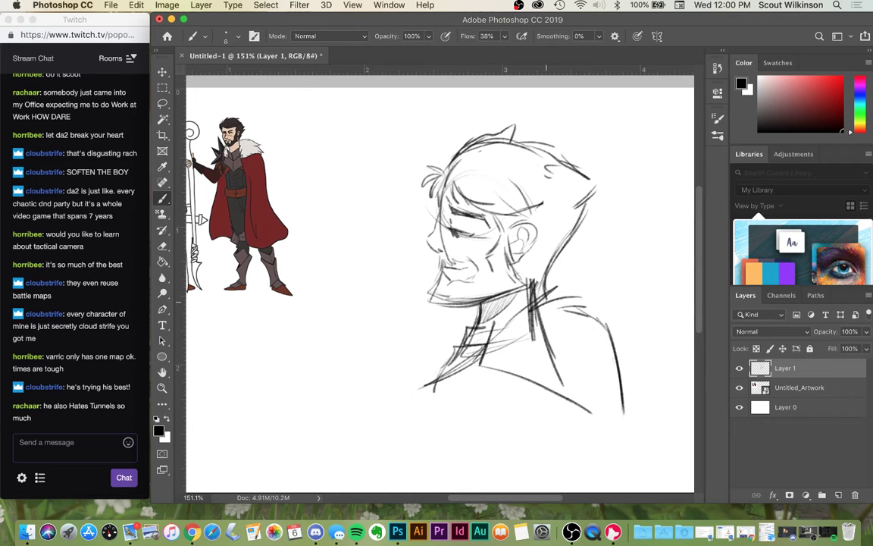
- Sketch jagged fur at the nape, and reinforce the shoulder and chest contours with added strokes at their lower end
mouse_move(535, 292)
left_mouse_down()
mouse_move(576, 274)
mouse_move(600, 297)
mouse_move(631, 417)
left_mouse_up()
left_click_drag(453, 379, 547, 379)
mouse_move(485, 370)
left_mouse_down()
mouse_move(551, 390)
mouse_move(593, 419)
left_mouse_up()
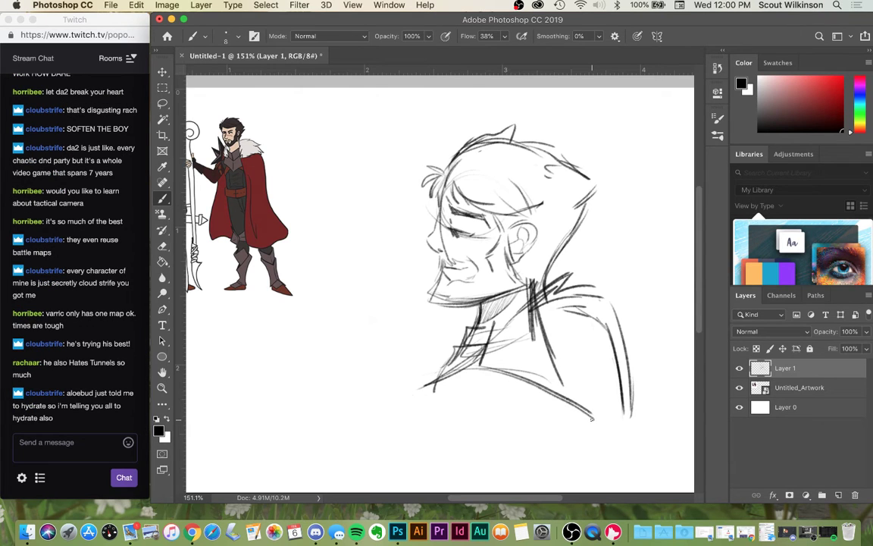
left_click_drag(596, 394, 612, 437)
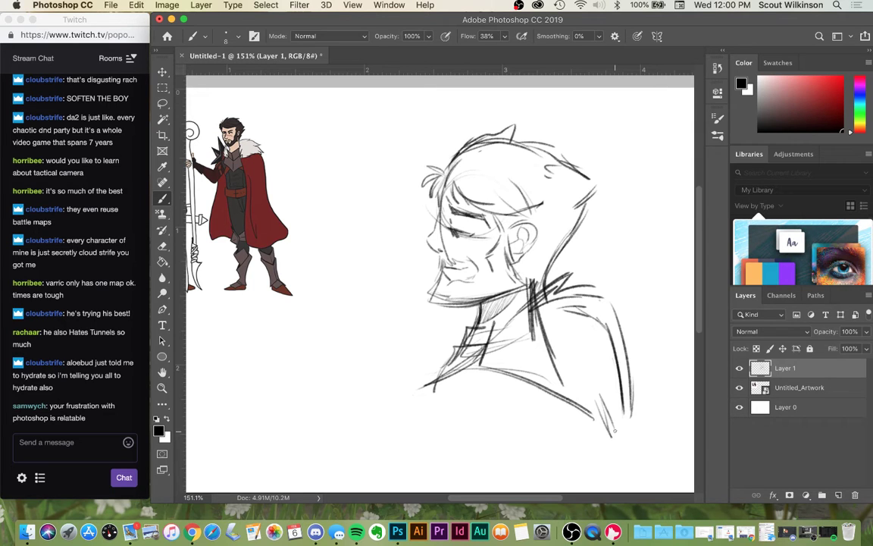
- Erase the heavy straight collar lines across the shoulder, and draw fur tufts and a new outer shoulder contour in their place
left_click(161, 246)
mouse_move(551, 323)
left_mouse_down()
mouse_move(525, 318)
mouse_move(540, 323)
mouse_move(538, 347)
left_mouse_up()
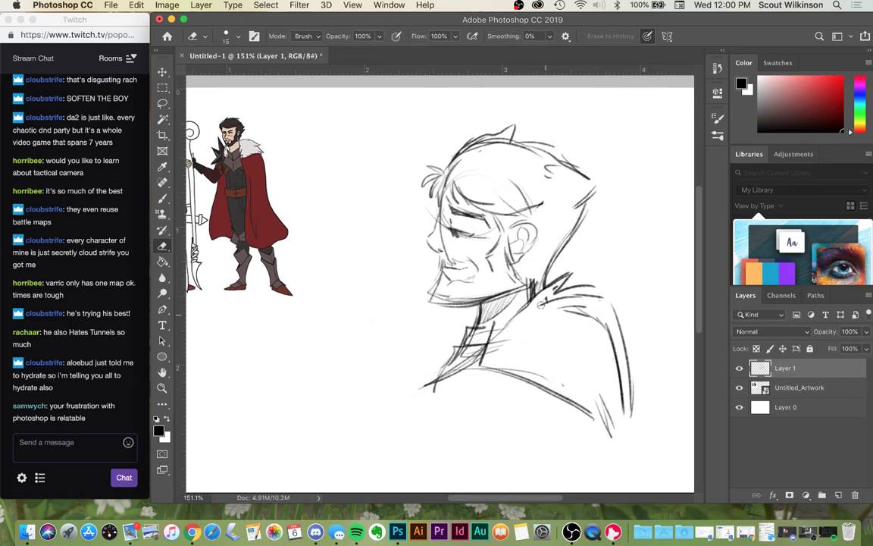
left_click(166, 200)
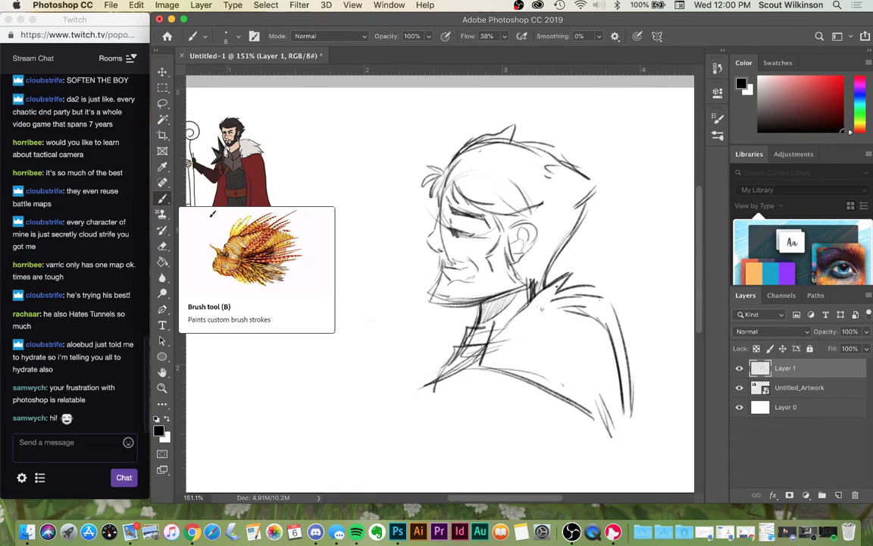
mouse_move(551, 319)
left_mouse_down()
mouse_move(575, 322)
mouse_move(547, 334)
mouse_move(565, 352)
left_mouse_up()
left_click_drag(563, 396, 590, 412)
mouse_move(591, 412)
left_mouse_down()
mouse_move(575, 380)
mouse_move(598, 390)
left_mouse_up()
mouse_move(598, 390)
left_mouse_down()
mouse_move(591, 368)
mouse_move(605, 373)
left_mouse_up()
mouse_move(601, 296)
left_mouse_down()
mouse_move(623, 310)
mouse_move(634, 409)
left_mouse_up()
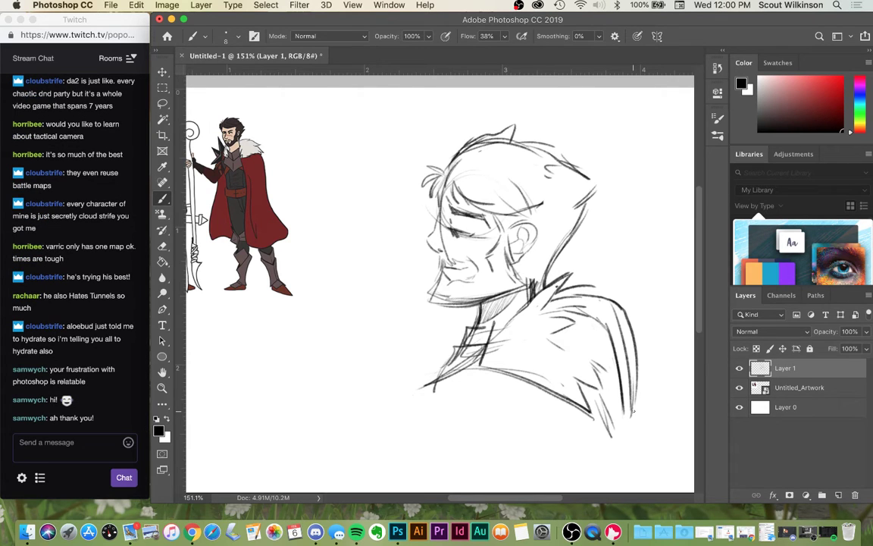
- Rough in a second head facing the bearded profile with a light construction circle, curved guidelines, a face edge and a jaw line
scroll(349, 262, "left", 5)
scroll(349, 262, "right", 5)
scroll(350, 261, "down", 1)
scroll(349, 261, "left", 5)
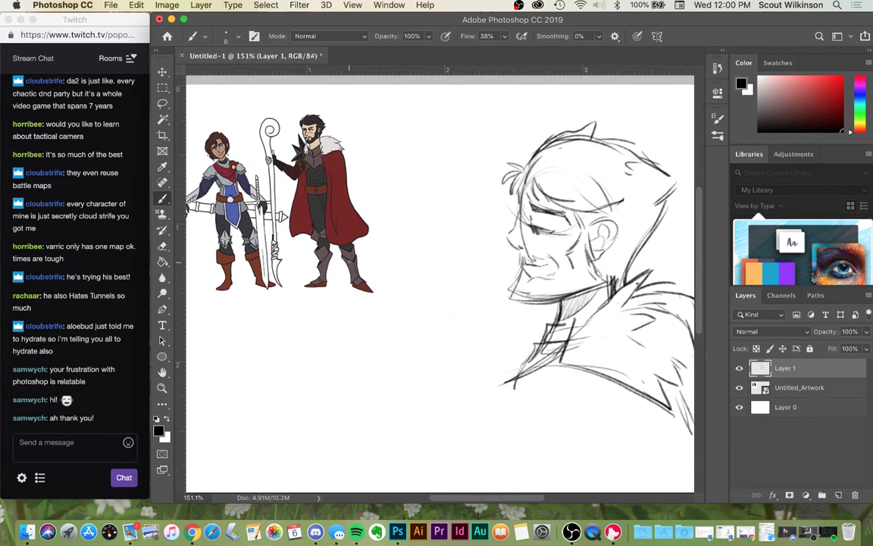
mouse_move(458, 252)
left_mouse_down()
mouse_move(401, 264)
mouse_move(475, 310)
mouse_move(418, 249)
mouse_move(456, 332)
mouse_move(461, 258)
mouse_move(393, 329)
mouse_move(478, 304)
mouse_move(465, 327)
left_mouse_up()
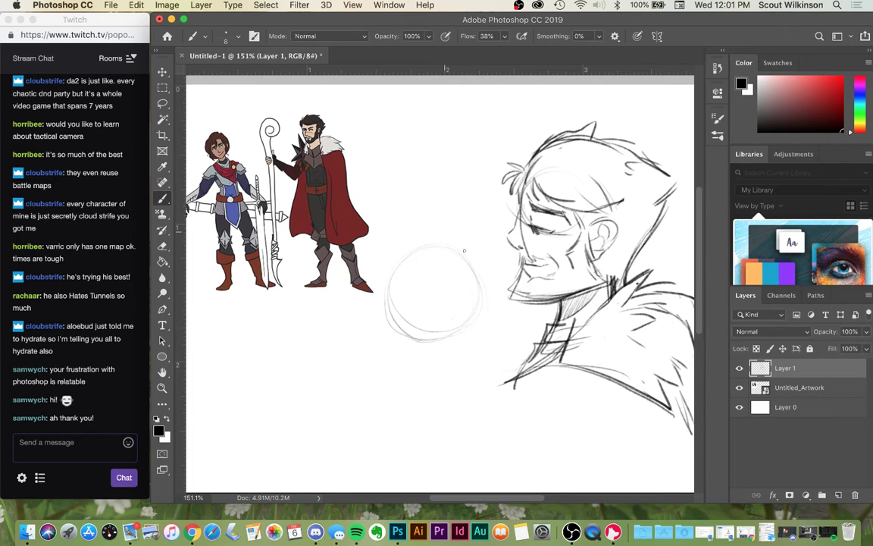
left_click_drag(465, 252, 497, 325)
left_click_drag(399, 296, 502, 285)
mouse_move(428, 279)
left_mouse_down()
mouse_move(502, 285)
mouse_move(499, 320)
left_mouse_up()
mouse_move(443, 348)
left_mouse_down()
mouse_move(479, 348)
mouse_move(435, 348)
left_mouse_up()
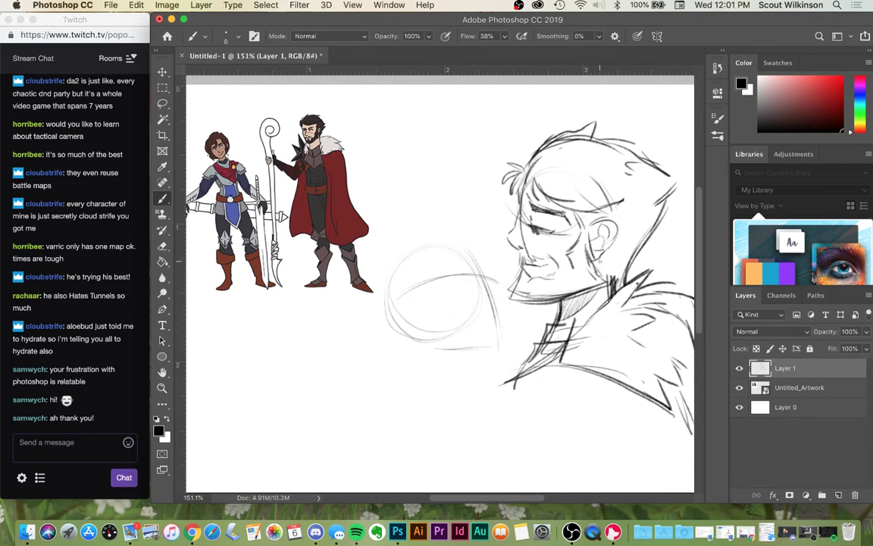
- Hatch the hair behind the bearded man's ear, add strokes at the temple hair, and darken his eyebrow
mouse_move(633, 235)
left_mouse_down()
mouse_move(614, 269)
mouse_move(651, 232)
mouse_move(617, 247)
mouse_move(631, 242)
mouse_move(612, 272)
left_mouse_up()
left_click_drag(623, 199, 636, 203)
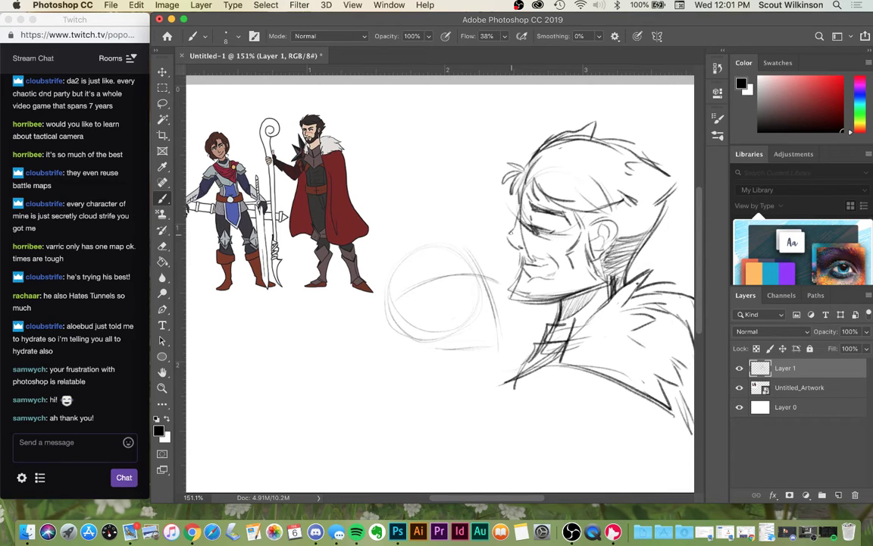
key("super+z")
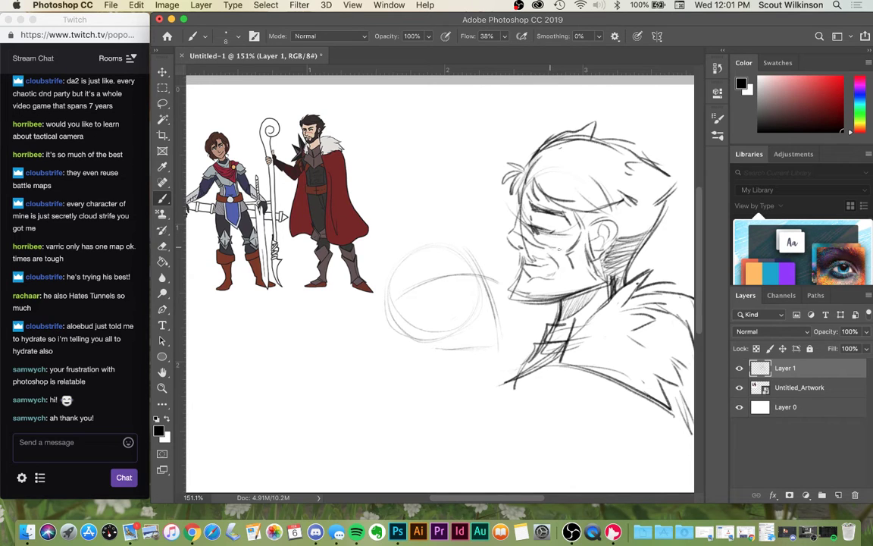
left_click_drag(528, 201, 546, 214)
- Draw a thick filled eyebrow and the eye and nose-bridge strokes on the second head
mouse_move(457, 240)
left_mouse_down()
mouse_move(504, 303)
mouse_move(499, 309)
mouse_move(477, 278)
mouse_move(456, 285)
mouse_move(475, 280)
mouse_move(449, 273)
mouse_move(463, 263)
mouse_move(440, 275)
left_mouse_up()
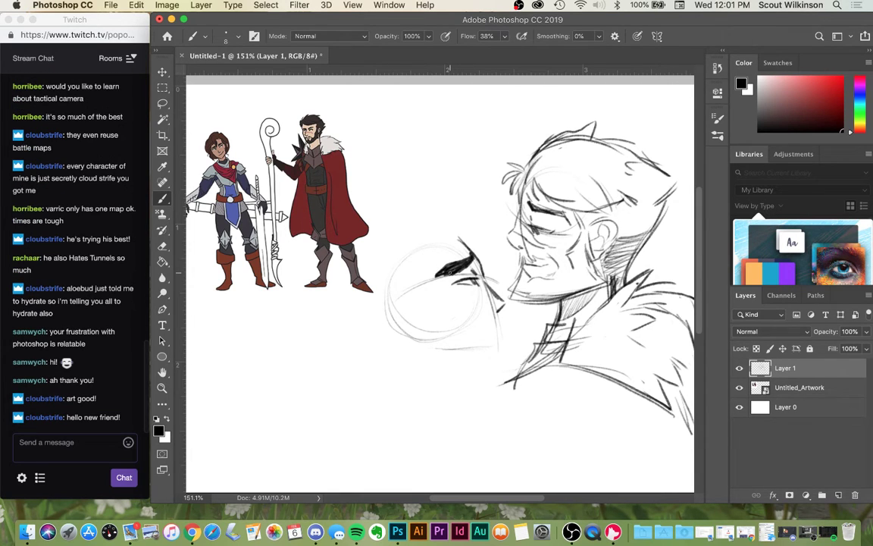
mouse_move(449, 233)
left_mouse_down()
mouse_move(464, 216)
mouse_move(504, 252)
left_mouse_up()
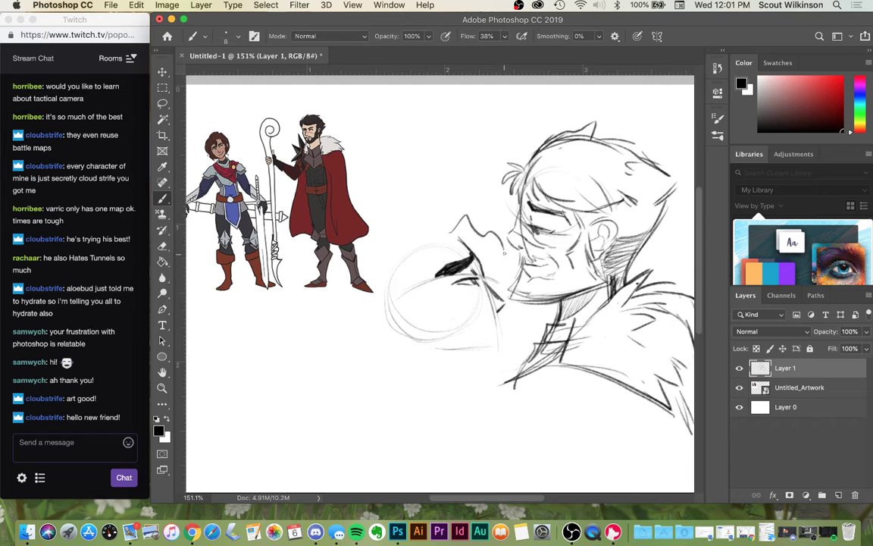
mouse_move(453, 247)
left_mouse_down()
mouse_move(444, 221)
mouse_move(455, 231)
left_mouse_up()
key("super+z")
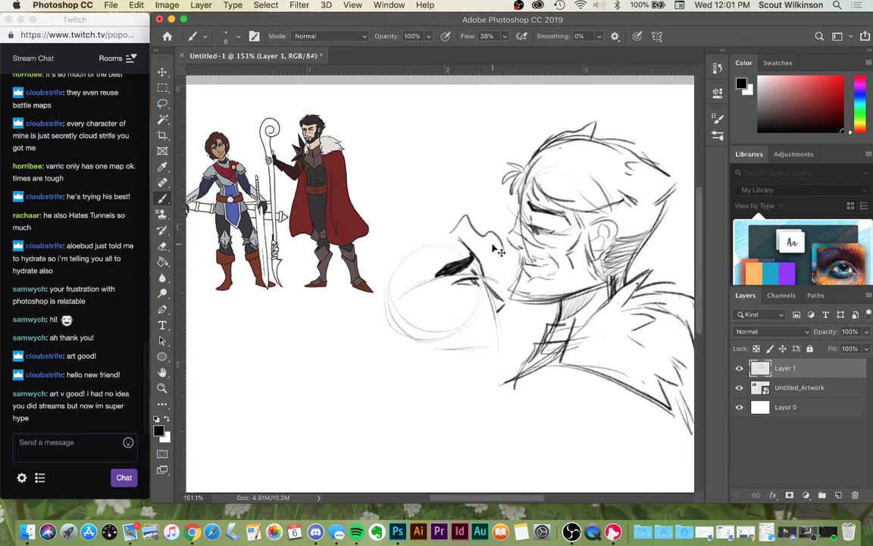
key("super+z")
key("super+z")
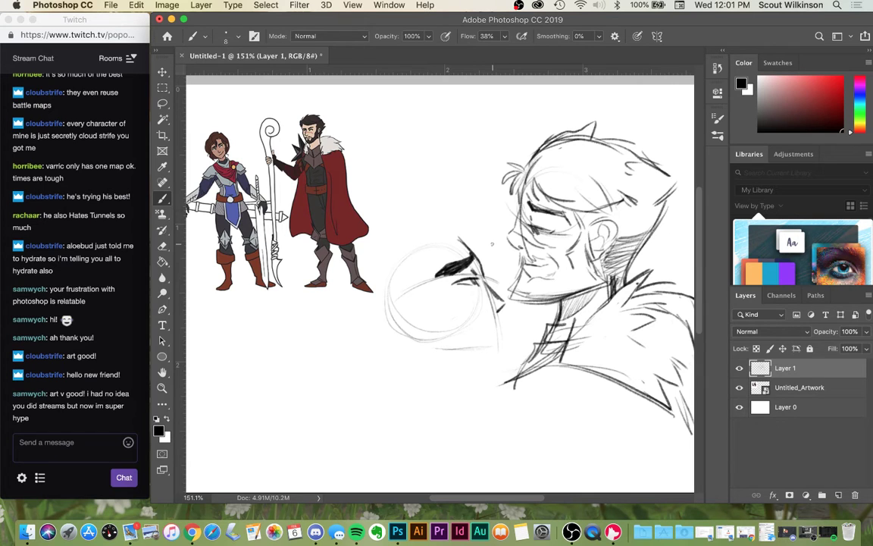
- Draw curved bangs falling over the second head's forehead, and remove the stray long stroke down the side of the face
left_click_drag(458, 244, 500, 277)
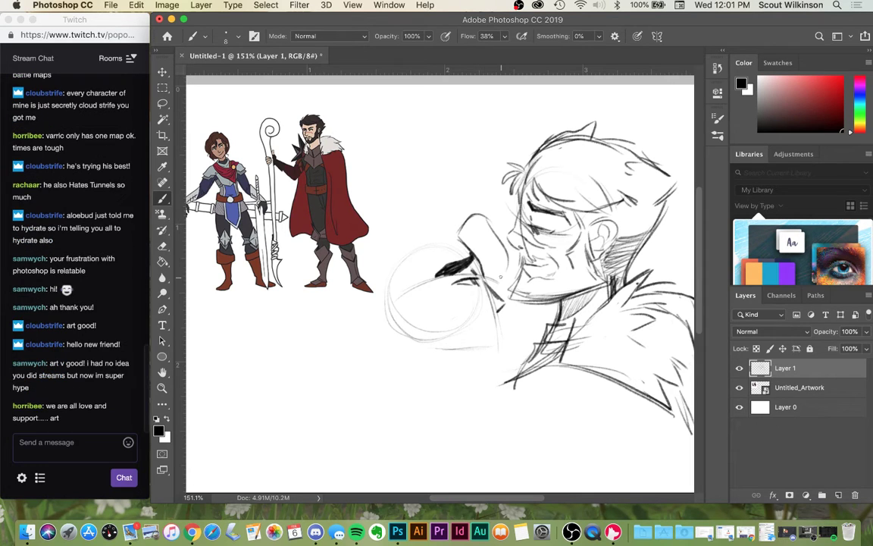
mouse_move(468, 244)
left_mouse_down()
mouse_move(494, 235)
mouse_move(509, 269)
left_mouse_up()
mouse_move(471, 241)
left_mouse_down()
mouse_move(504, 243)
mouse_move(508, 276)
mouse_move(502, 272)
left_mouse_up()
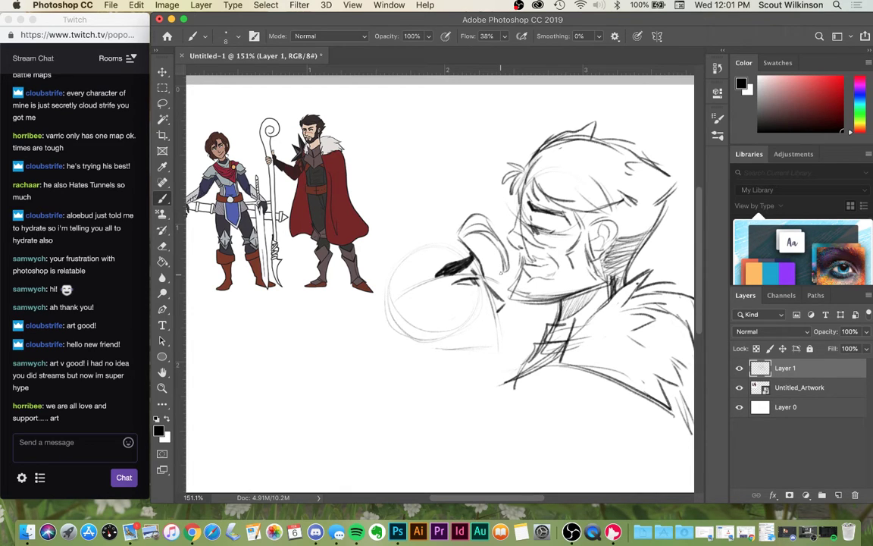
left_click_drag(447, 224, 420, 317)
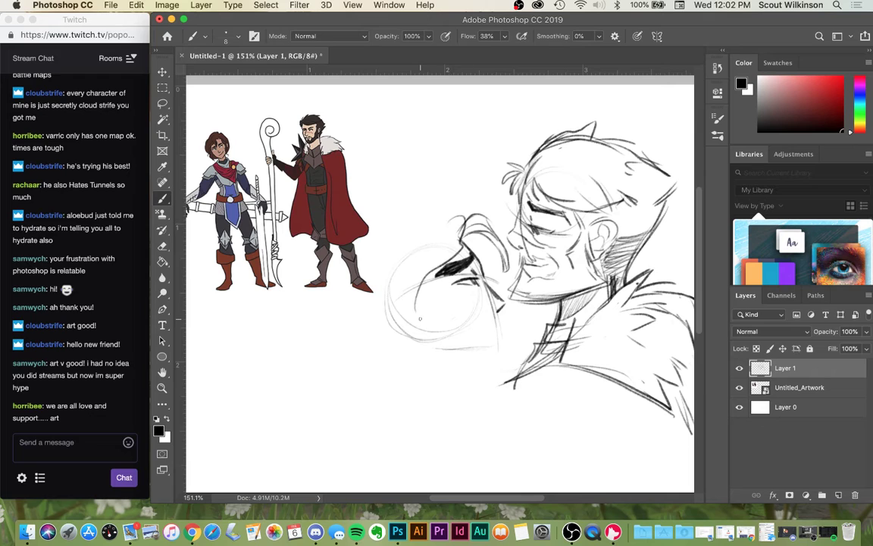
key("super+z")
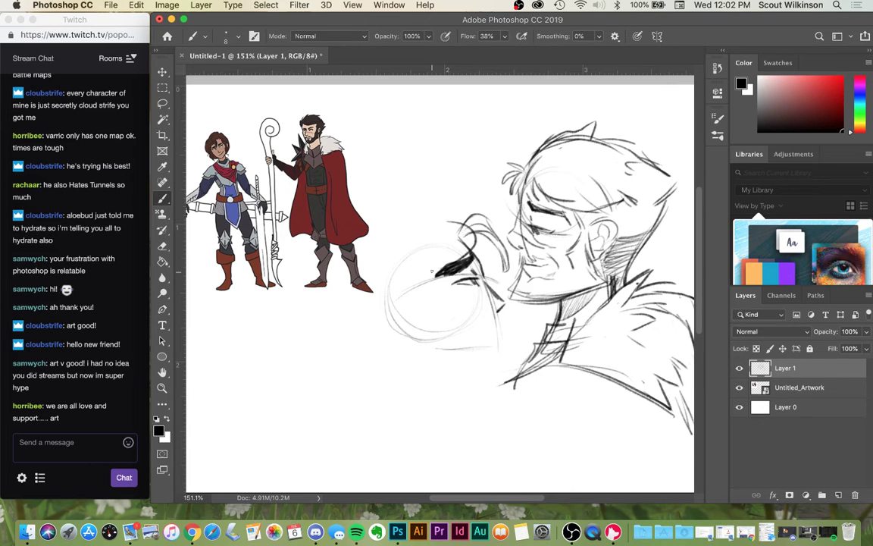
- Outline the second head's hair with a sloping crown line and curved strokes around the back of the skull
left_click_drag(400, 244, 464, 213)
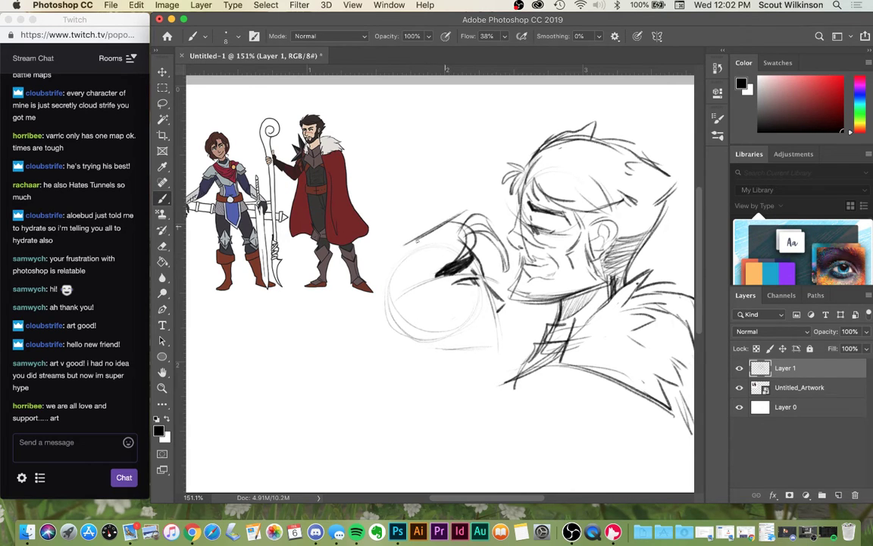
left_click_drag(376, 257, 374, 293)
mouse_move(411, 245)
left_mouse_down()
mouse_move(374, 274)
mouse_move(382, 327)
left_mouse_up()
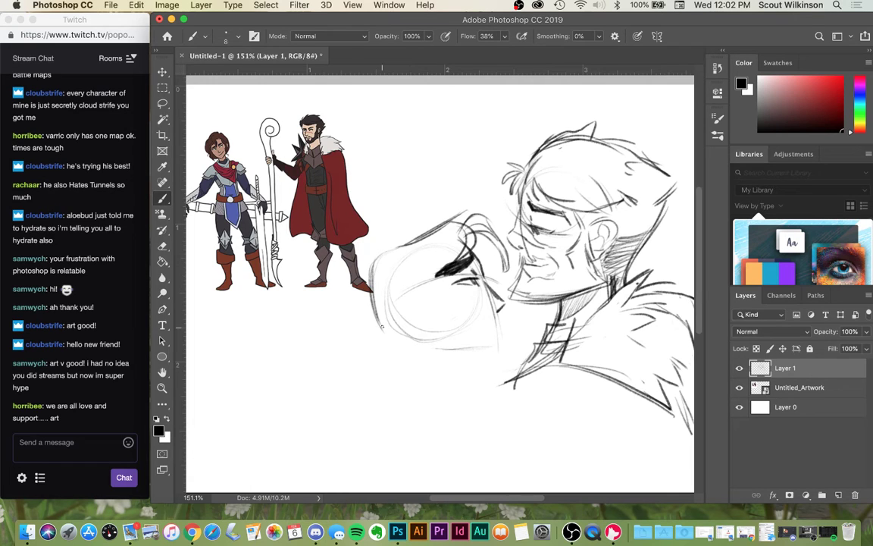
mouse_move(406, 239)
left_mouse_down()
mouse_move(365, 261)
mouse_move(361, 319)
mouse_move(400, 360)
left_mouse_up()
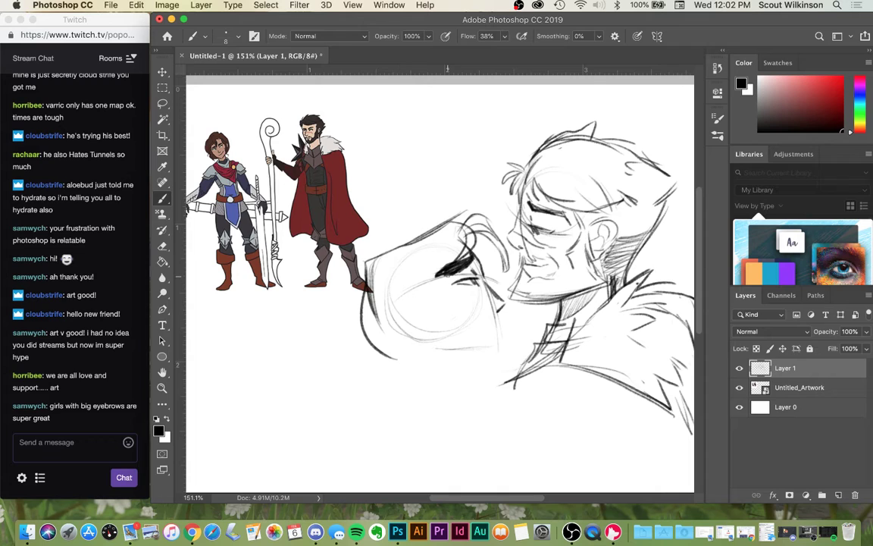
- Draw a wavy lock of hair hanging beside the second head's face, and add the underside of the nose
left_click_drag(450, 261, 436, 349)
left_click_drag(455, 280, 426, 383)
mouse_move(403, 319)
left_mouse_down()
mouse_move(432, 392)
mouse_move(431, 356)
left_mouse_up()
mouse_move(500, 311)
left_mouse_down()
mouse_move(497, 320)
mouse_move(479, 315)
left_mouse_up()
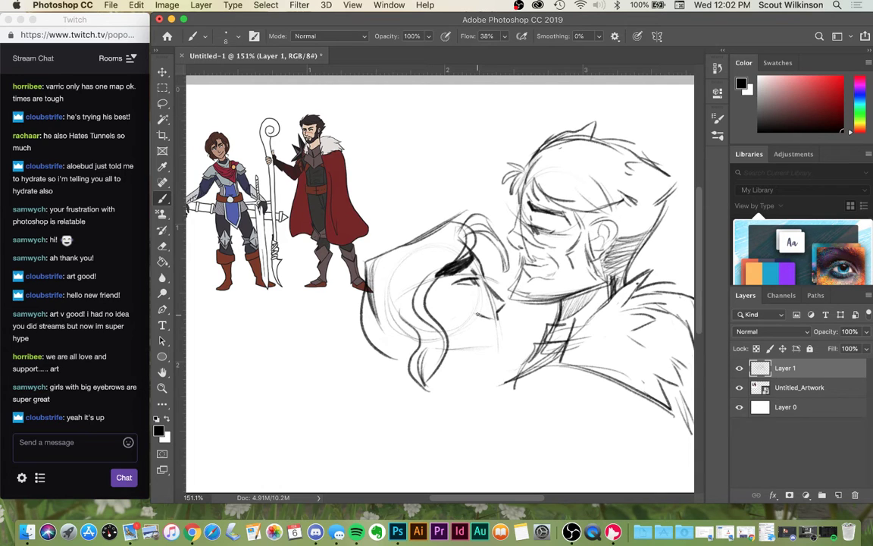
mouse_move(341, 262)
left_mouse_down()
mouse_move(318, 307)
mouse_move(359, 339)
left_mouse_up()
key("super+z")
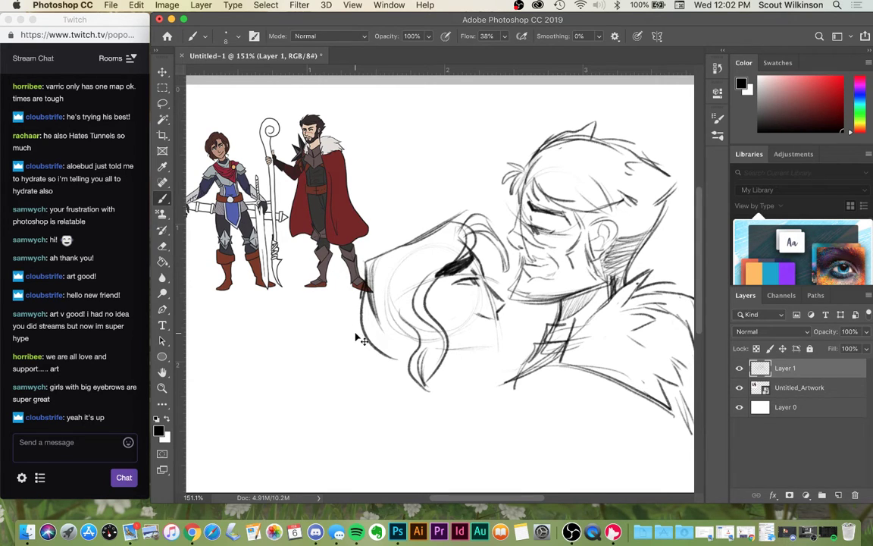
mouse_move(367, 273)
left_mouse_down()
mouse_move(332, 328)
mouse_move(364, 348)
left_mouse_up()
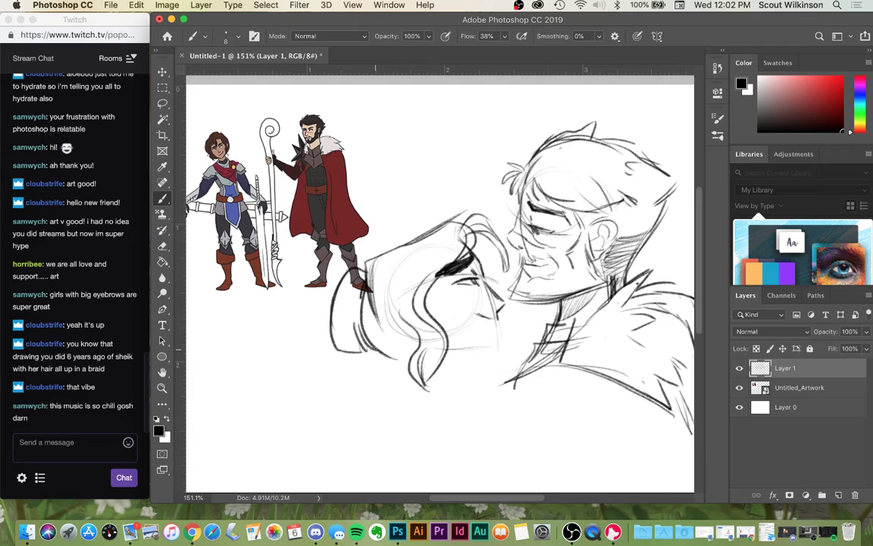
key("super+z")
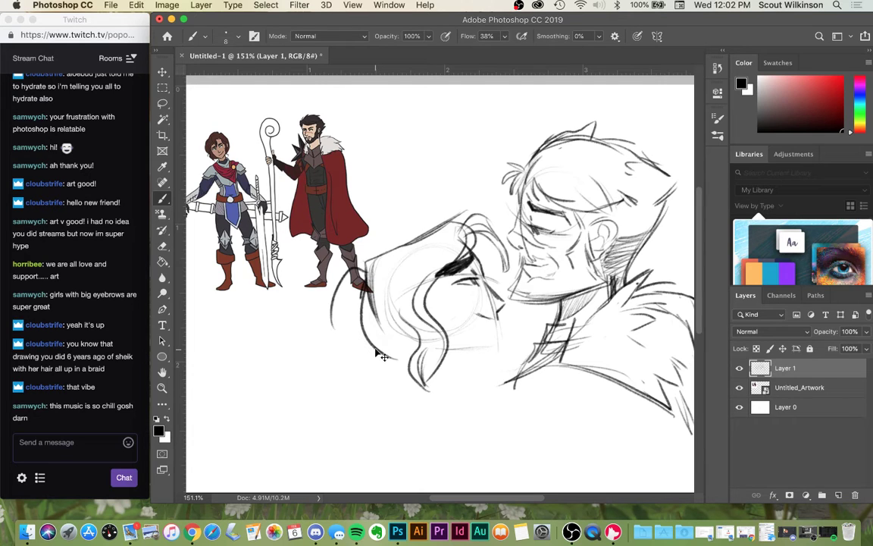
key("super+z")
left_click_drag(364, 317, 396, 358)
key("super+z")
- Draw a gathered bun of looping hair strands at the back of the second head
left_click_drag(363, 291, 360, 307)
mouse_move(403, 234)
left_mouse_down()
mouse_move(359, 254)
mouse_move(394, 241)
left_mouse_up()
mouse_move(362, 262)
left_mouse_down()
mouse_move(410, 242)
mouse_move(350, 289)
mouse_move(368, 287)
mouse_move(360, 331)
left_mouse_up()
left_click_drag(351, 297, 359, 329)
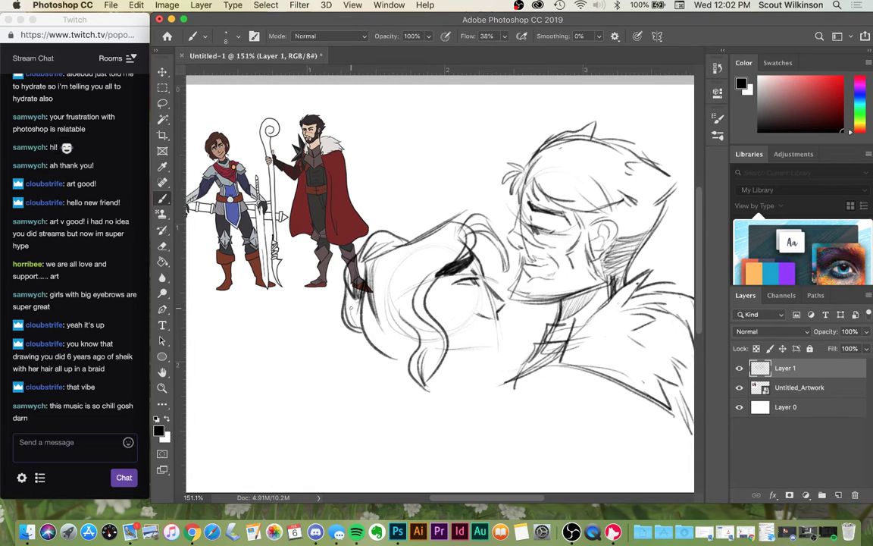
mouse_move(348, 294)
left_mouse_down()
mouse_move(365, 328)
mouse_move(400, 355)
left_mouse_up()
- Add flowing inner strands between the second head's side lock and the back hair, meeting at the nape
mouse_move(409, 294)
left_mouse_down()
mouse_move(404, 323)
mouse_move(422, 337)
left_mouse_up()
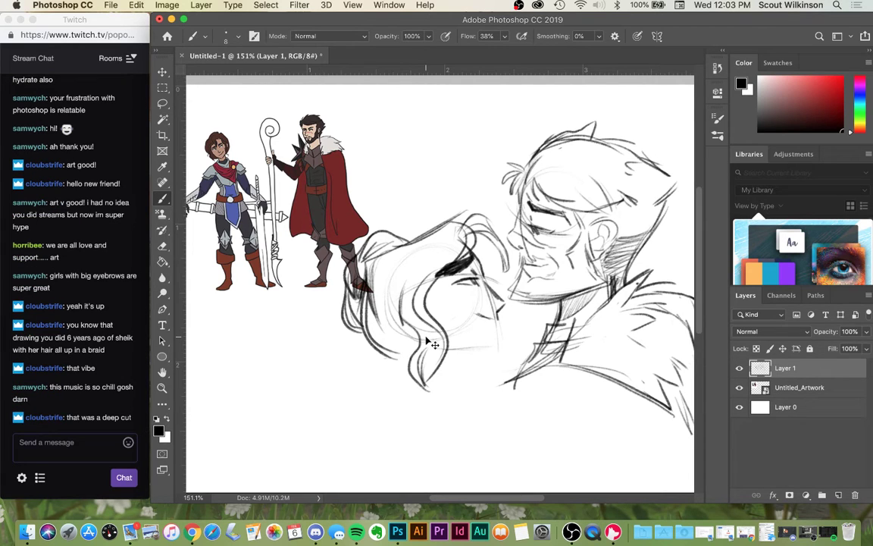
left_click_drag(402, 289, 430, 331)
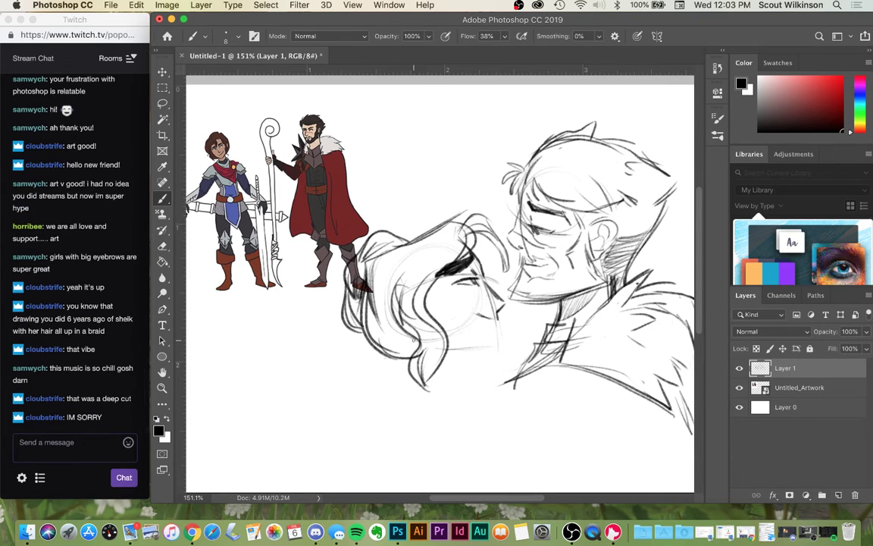
left_click_drag(390, 344, 421, 347)
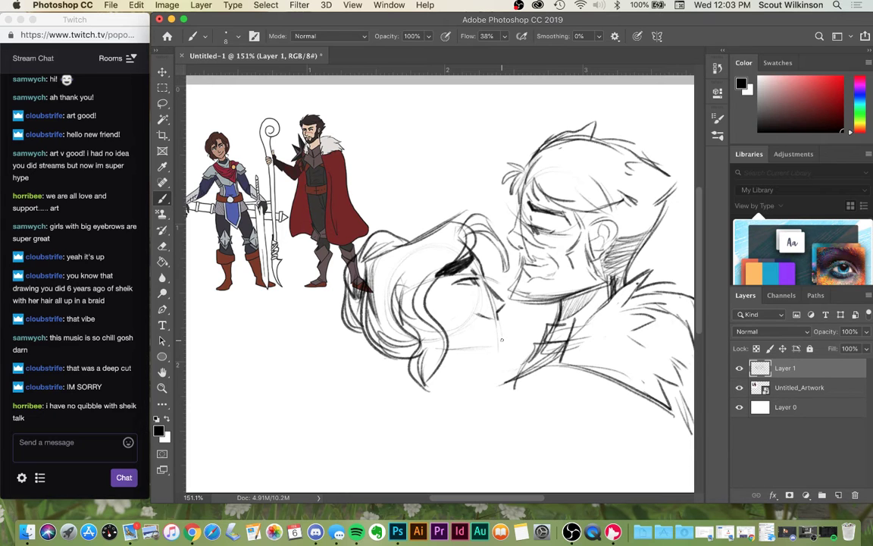
- Draw the second head's mouth, chin and jawline, redoing the profile strokes below the nose
left_click_drag(497, 318, 503, 349)
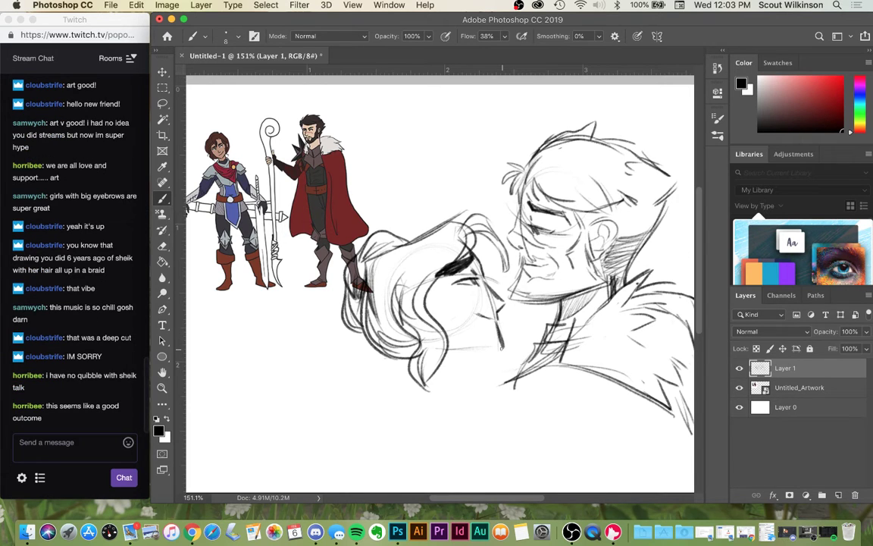
key("super+z")
key("super+z")
key("super+z")
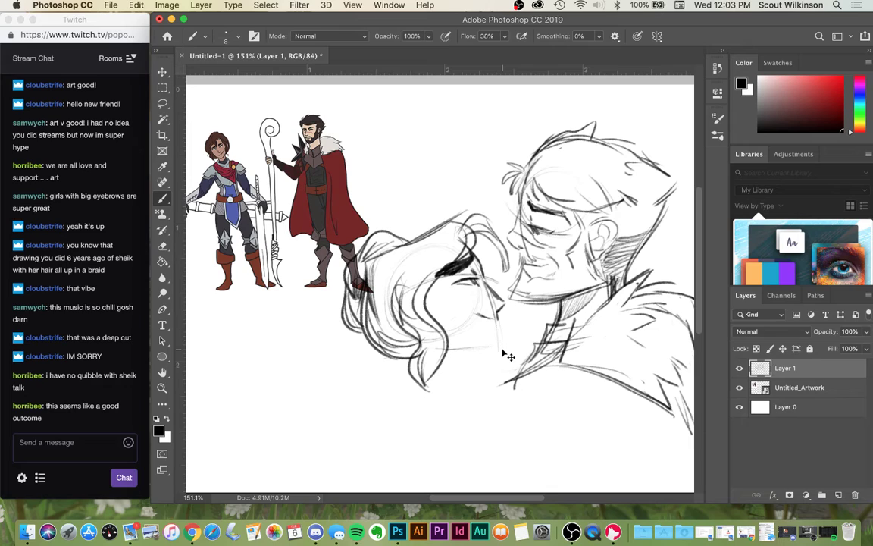
mouse_move(496, 319)
left_mouse_down()
mouse_move(502, 354)
mouse_move(462, 351)
left_mouse_up()
key("super+z")
key("super+z")
mouse_move(500, 351)
left_mouse_down()
mouse_move(465, 354)
mouse_move(489, 354)
mouse_move(451, 355)
left_mouse_up()
- Draw the second figure's neck with short slanted strokes under the jaw and a line at the nape
mouse_move(484, 352)
left_mouse_down()
mouse_move(448, 355)
mouse_move(458, 379)
left_mouse_up()
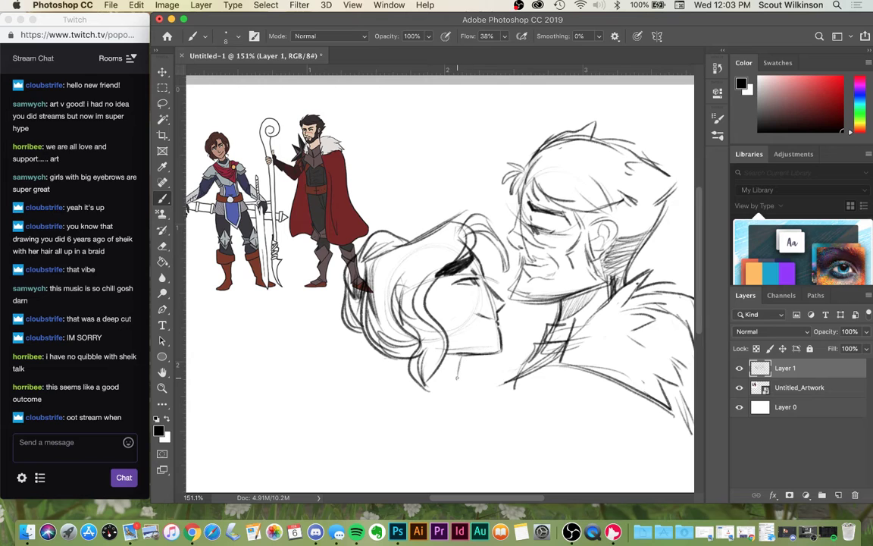
key("super+z")
left_click_drag(460, 355, 451, 385)
left_click_drag(463, 358, 454, 388)
key("super+z")
key("super+z")
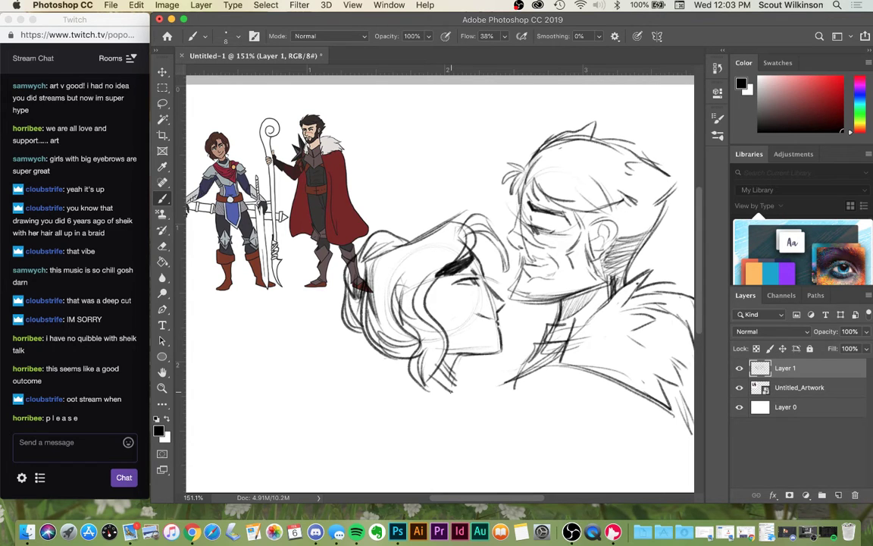
left_click_drag(402, 359, 388, 379)
- Darken the bearded man's jawline and add short texture strokes to his beard, cheek and hair
mouse_move(528, 274)
left_mouse_down()
mouse_move(512, 297)
mouse_move(584, 294)
left_mouse_up()
left_click_drag(588, 239, 604, 281)
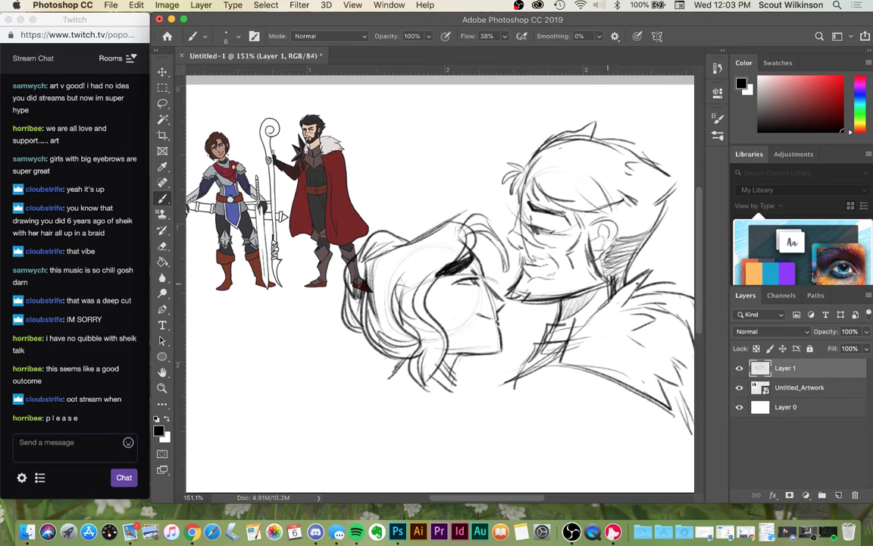
left_click_drag(525, 237, 533, 246)
left_click_drag(649, 202, 659, 186)
left_click_drag(580, 149, 605, 166)
- Strengthen the second figure's front neck line and draw a thick folded collar around the neck base
left_click_drag(455, 375, 447, 398)
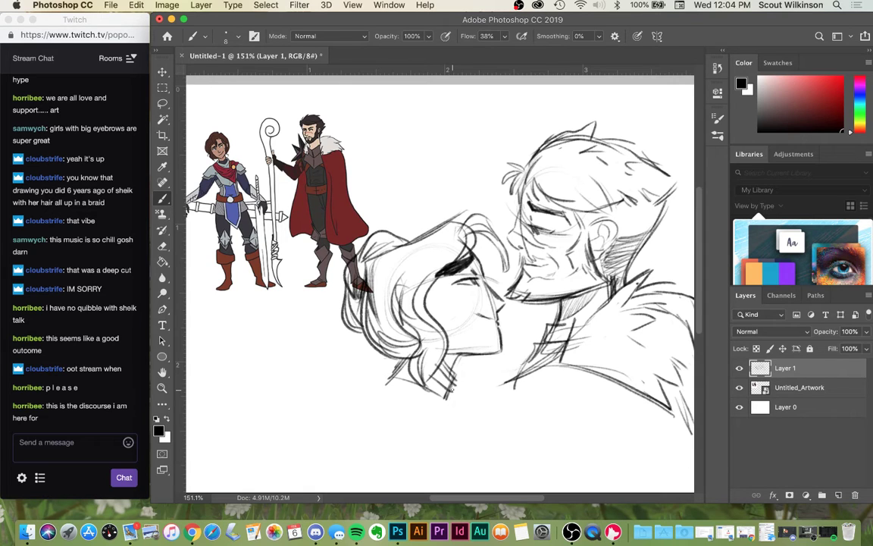
mouse_move(387, 379)
left_mouse_down()
mouse_move(458, 413)
mouse_move(461, 429)
left_mouse_up()
left_click_drag(457, 393, 464, 445)
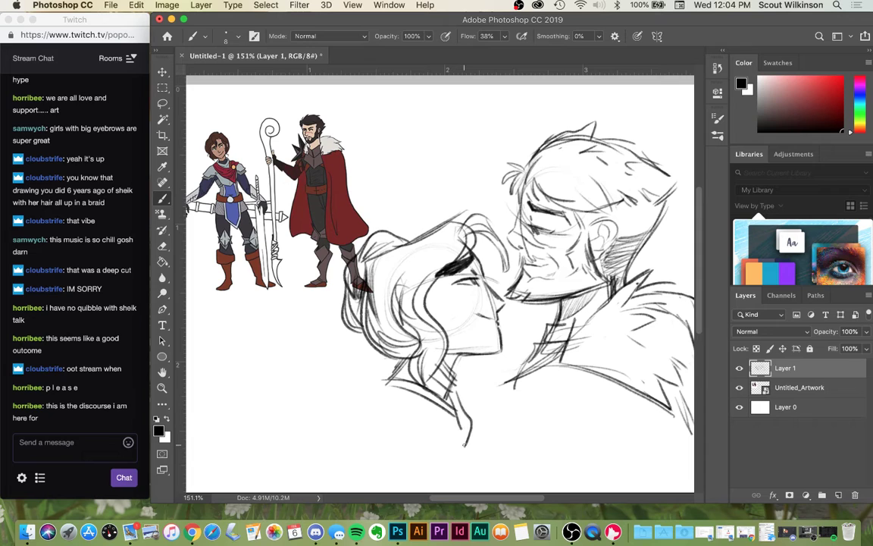
mouse_move(394, 365)
left_mouse_down()
mouse_move(357, 398)
mouse_move(447, 425)
mouse_move(465, 447)
left_mouse_up()
left_click_drag(460, 397, 471, 413)
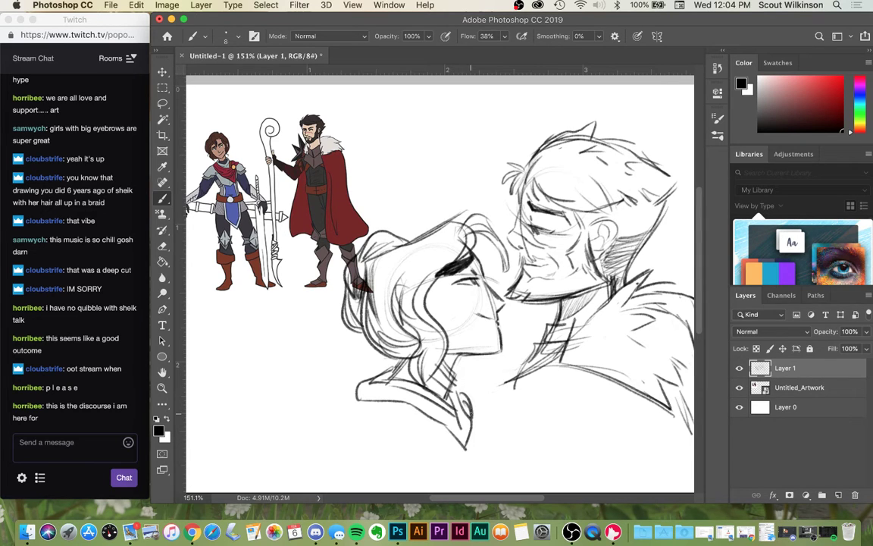
- Draw the second figure's shoulder plate with rivets, the curved chest contours and the scarf's outer edge behind the neck
mouse_move(361, 401)
left_mouse_down()
mouse_move(330, 437)
mouse_move(415, 452)
left_mouse_up()
left_click_drag(453, 422, 426, 454)
left_click_drag(339, 435, 316, 455)
mouse_move(318, 454)
left_mouse_down()
mouse_move(407, 473)
mouse_move(437, 459)
mouse_move(447, 440)
mouse_move(421, 441)
mouse_move(400, 470)
left_mouse_up()
left_click_drag(467, 380, 493, 475)
left_click_drag(444, 432, 479, 477)
left_click_drag(447, 371, 490, 476)
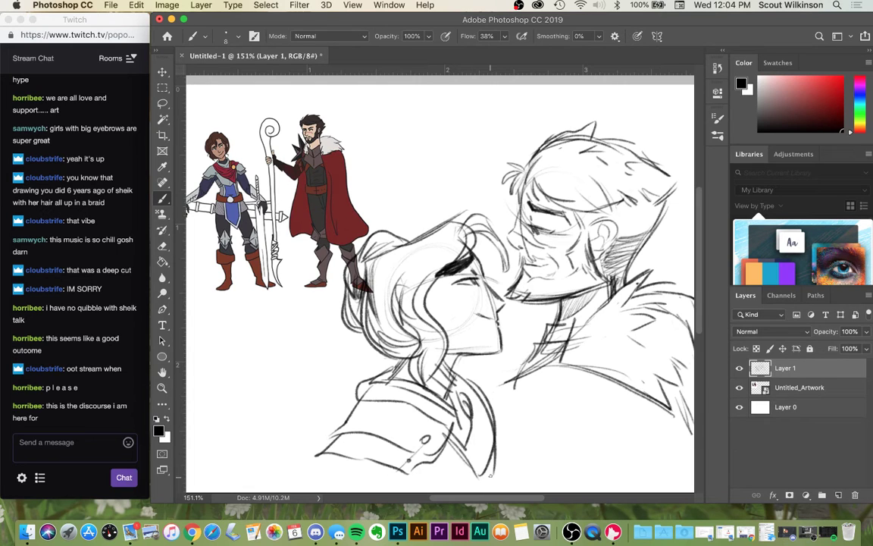
left_click_drag(360, 377, 346, 403)
- Detail the bearded man's cloak with a lapel line, an oval clasp, extra fur tufts and a long front edge
left_click_drag(544, 361, 514, 425)
left_click_drag(556, 355, 550, 373)
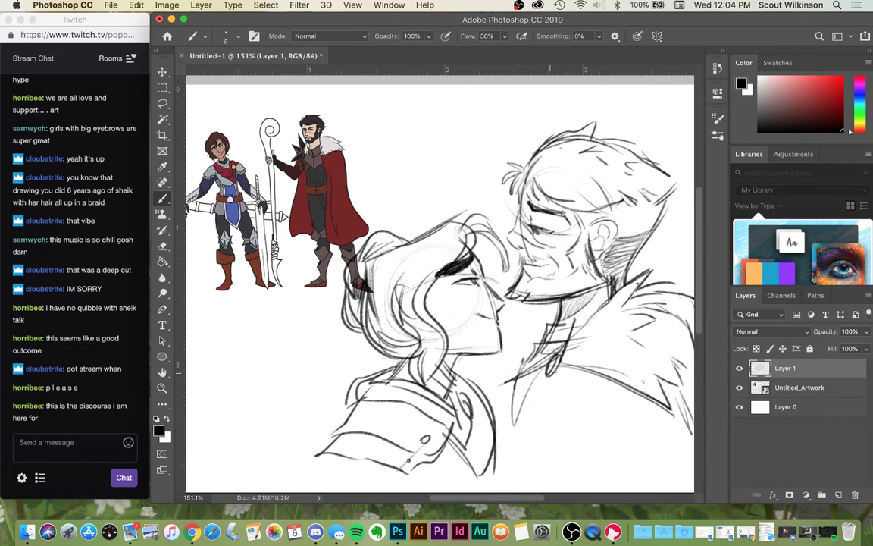
left_click_drag(624, 315, 570, 342)
left_click_drag(634, 351, 609, 369)
mouse_move(620, 375)
left_mouse_down()
mouse_move(590, 382)
mouse_move(608, 384)
left_mouse_up()
left_click_drag(548, 364, 543, 479)
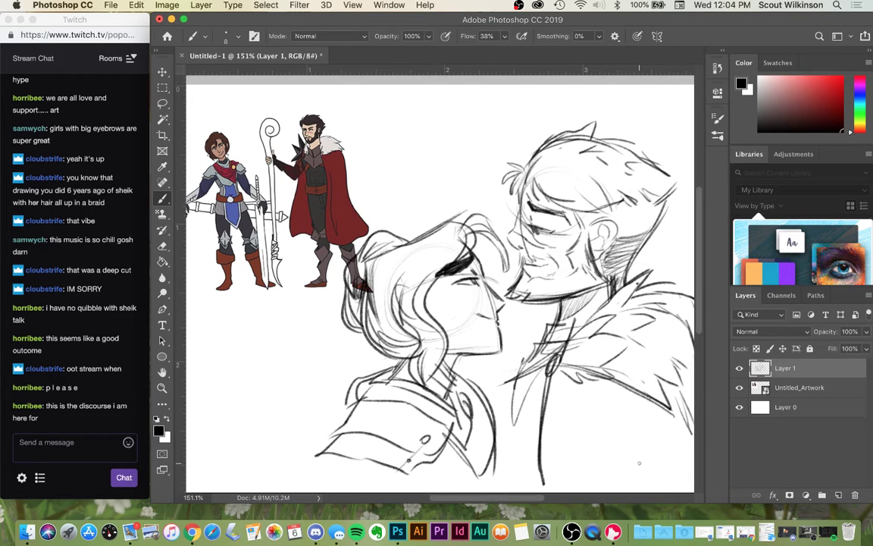
- Scale the Untitled_Artwork reference layer down to 16.14% so it clears the sketch
left_click(810, 392)
left_click(167, 72)
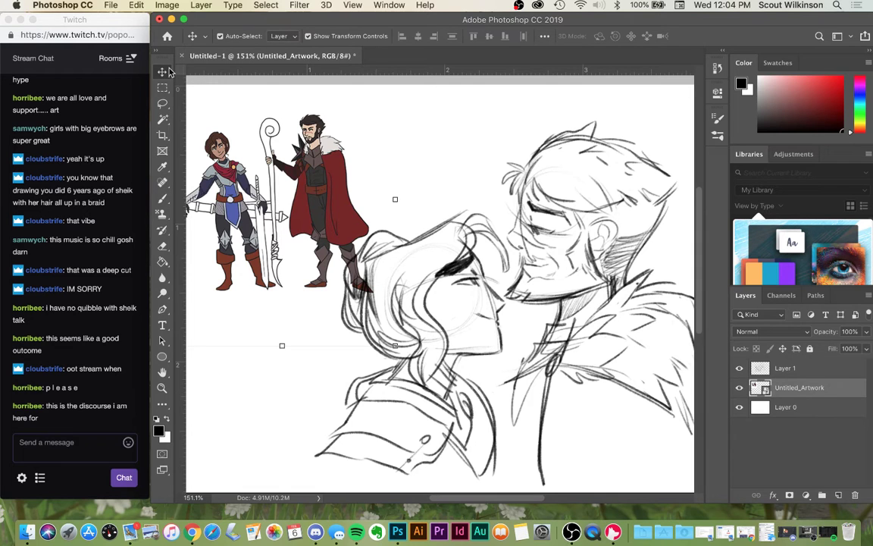
left_click_drag(394, 345, 344, 301)
key("Return")
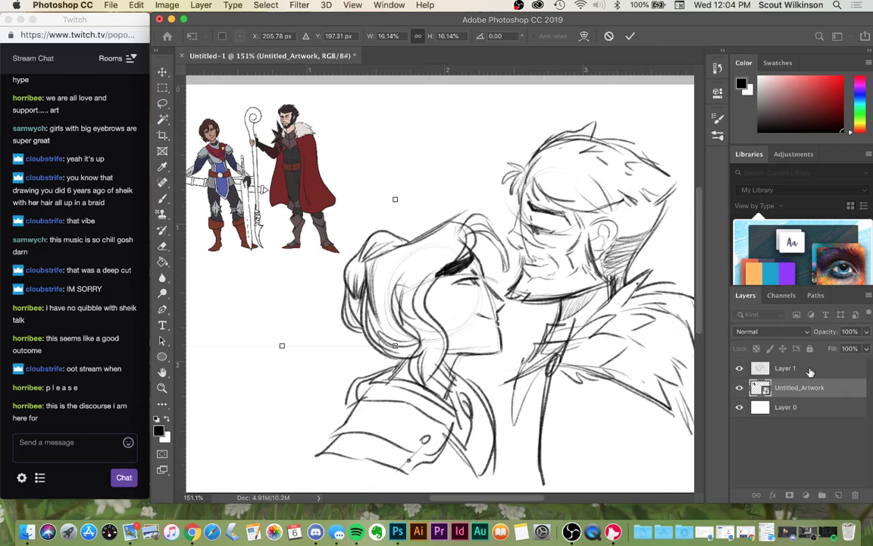
- Add a new layer directly above Untitled_Artwork, and make Layer 1 active again with the Brush tool
left_click(803, 367)
left_click(812, 395)
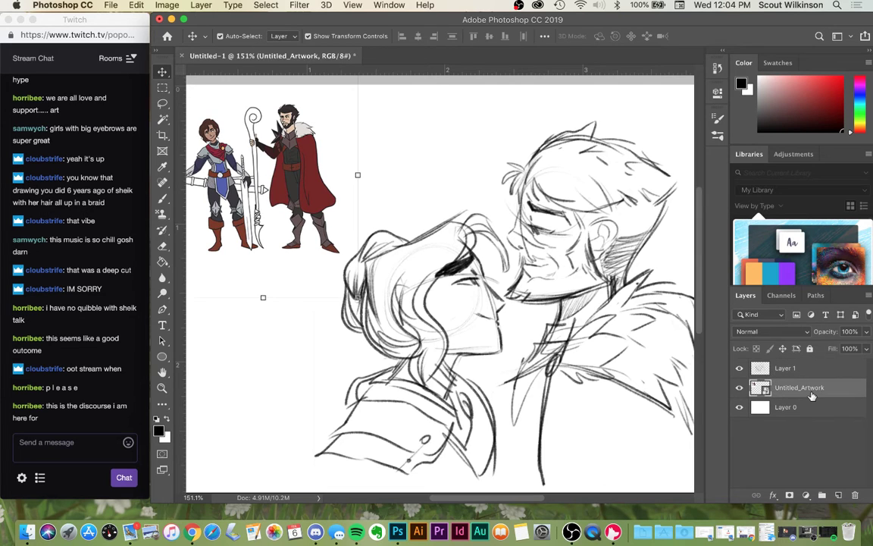
left_click(838, 494)
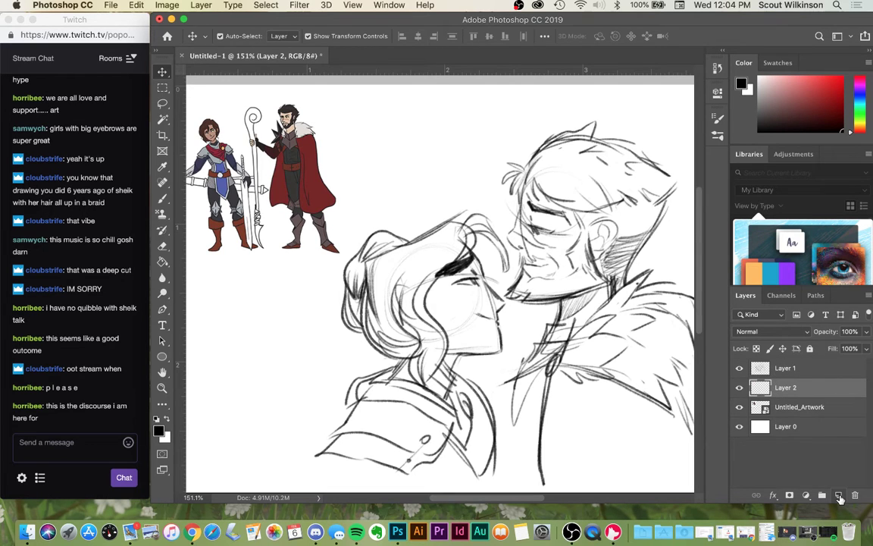
left_click(795, 372)
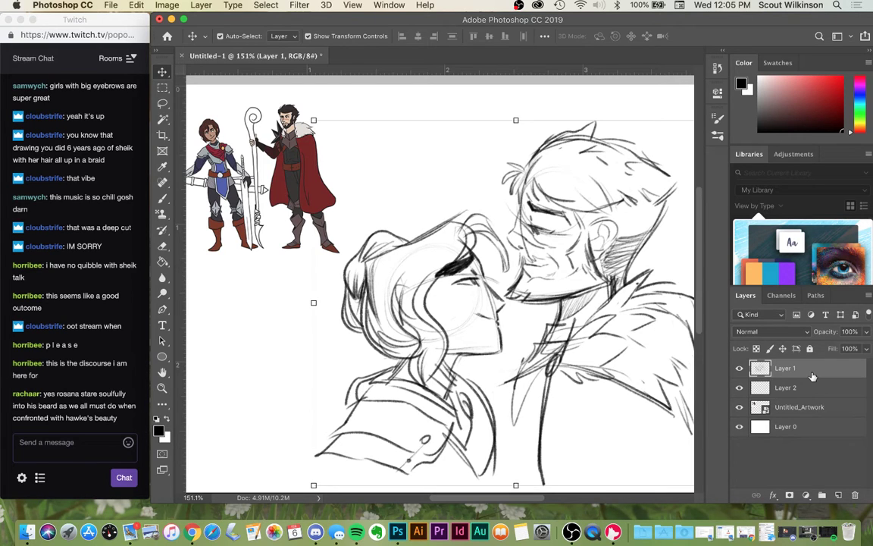
left_click(162, 198)
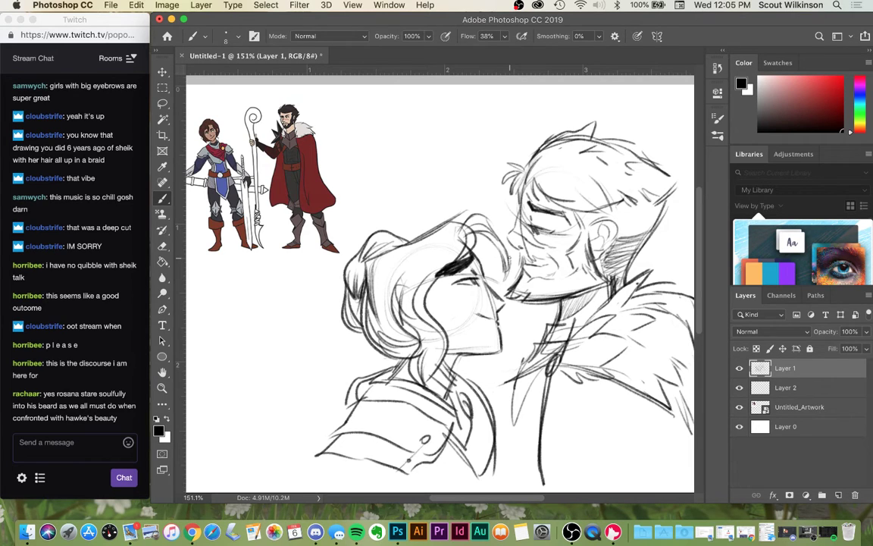
key("e")
key("b")
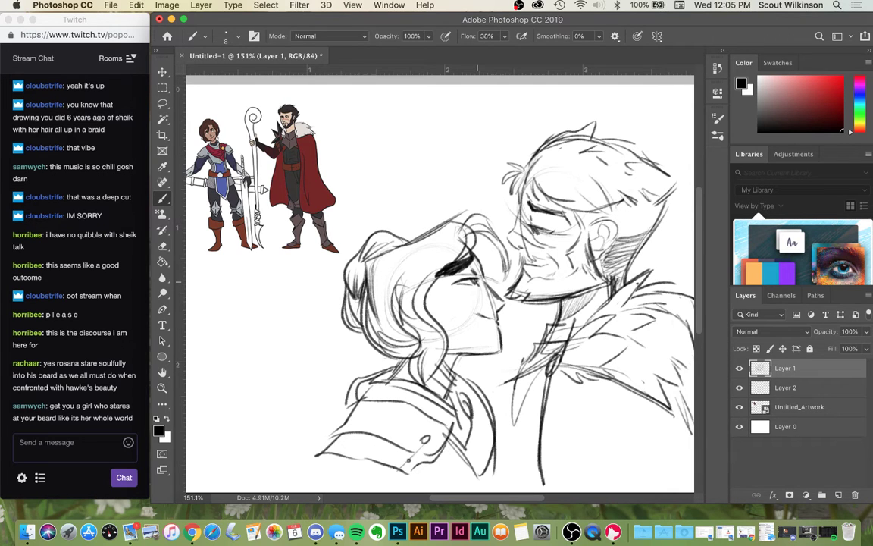
scroll(477, 273, "up", 5)
scroll(501, 274, "down", 3)
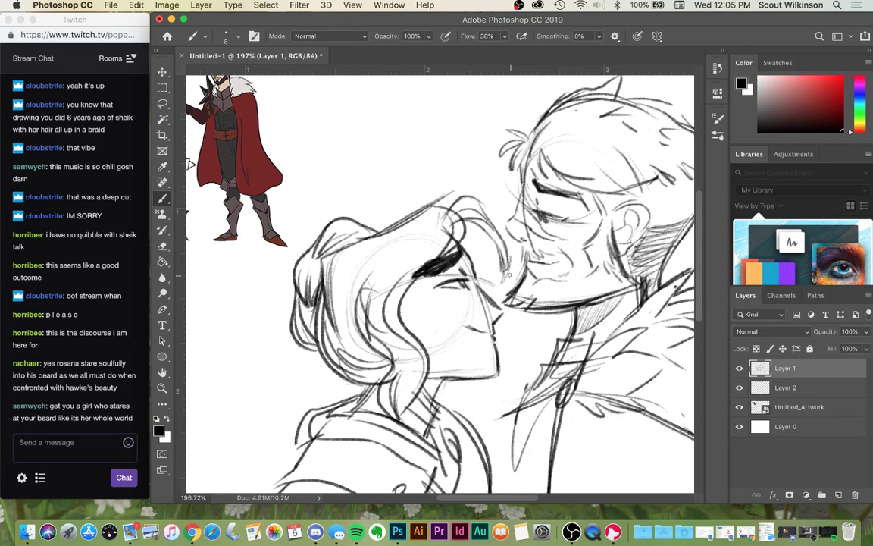
key("e")
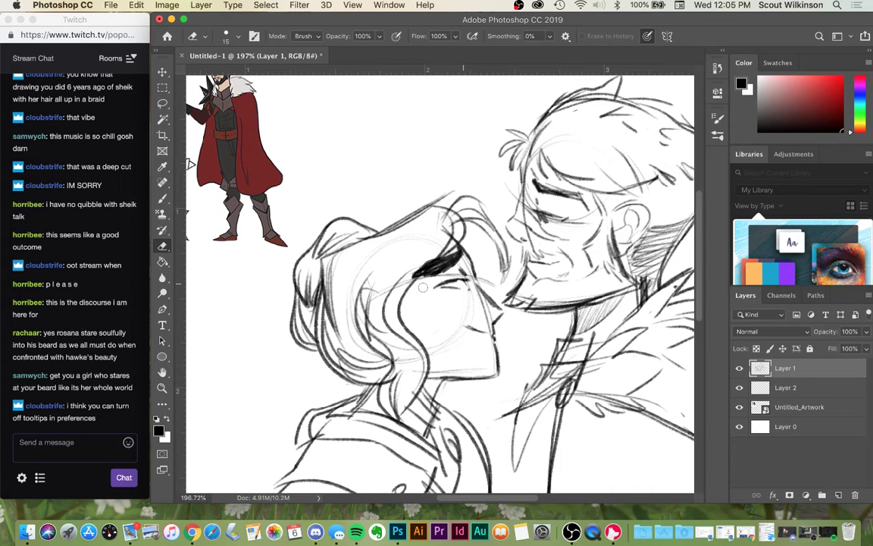
- Turn off Show Tooltips in the Tools preferences and apply the change
left_click(85, 6)
mouse_move(79, 43)
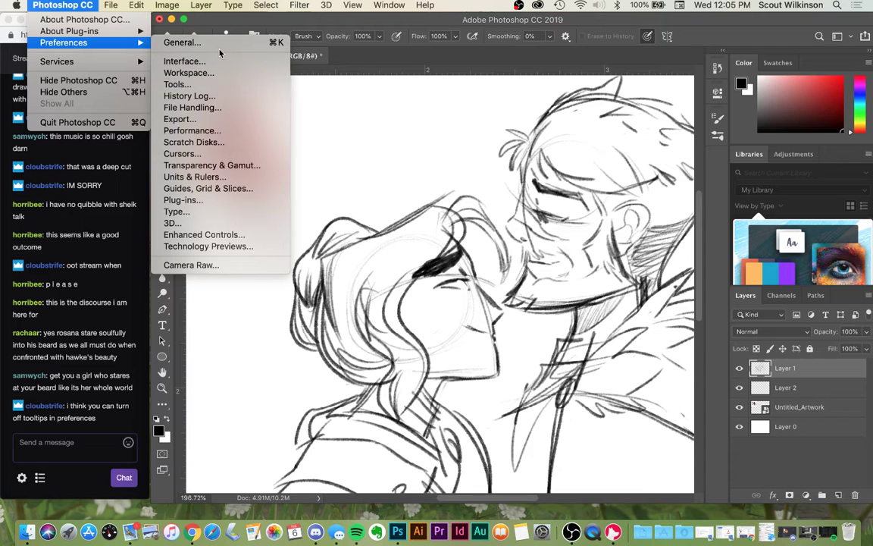
left_click(196, 41)
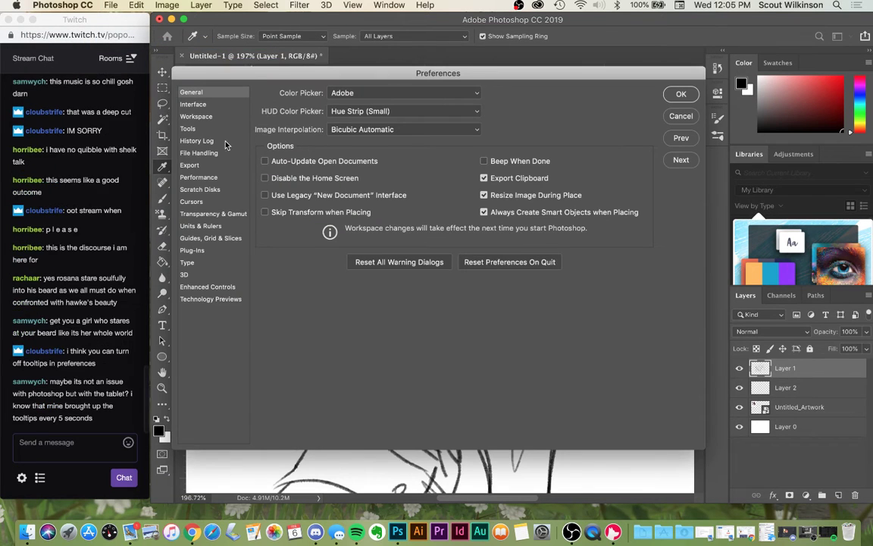
left_click(194, 130)
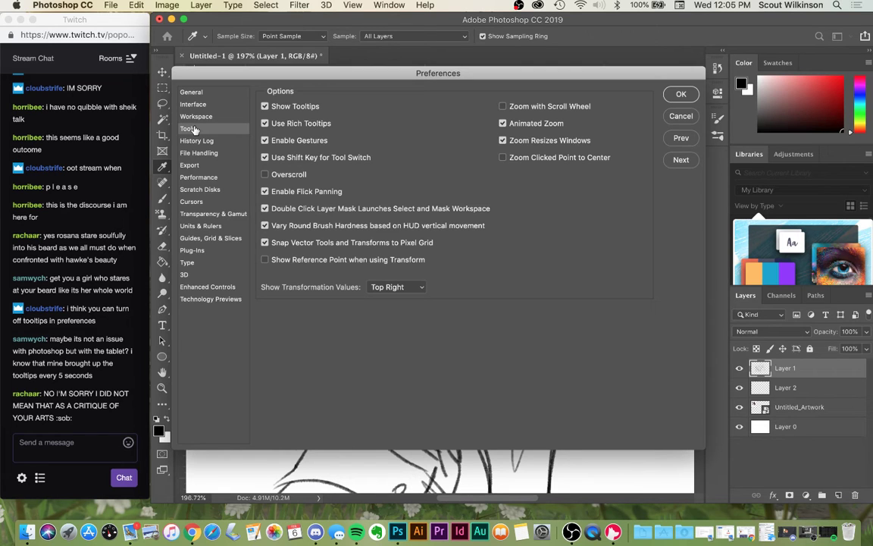
left_click(264, 107)
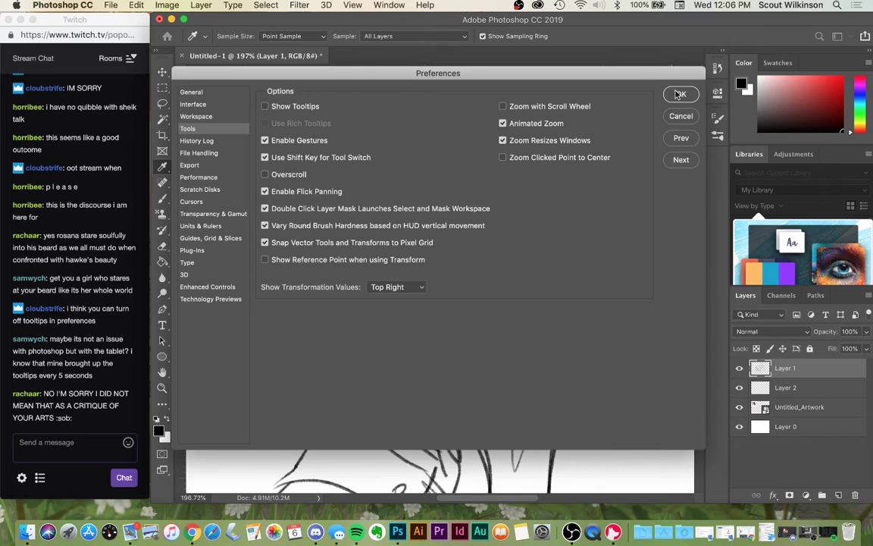
key("Return")
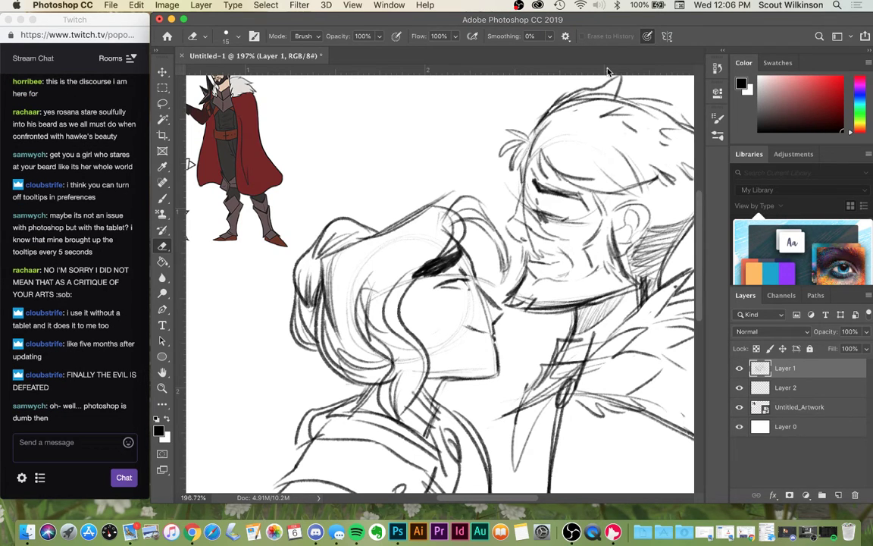
- Draw the iris in the woman's eye and rework the bearded man's iris beneath his upper eyelid
key("b")
left_click_drag(463, 281, 469, 286)
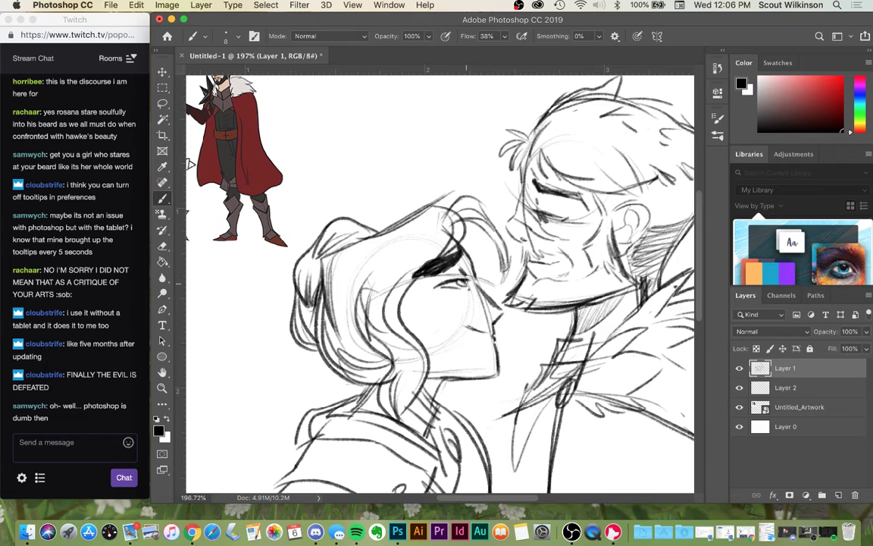
left_click_drag(538, 214, 544, 219)
key("e")
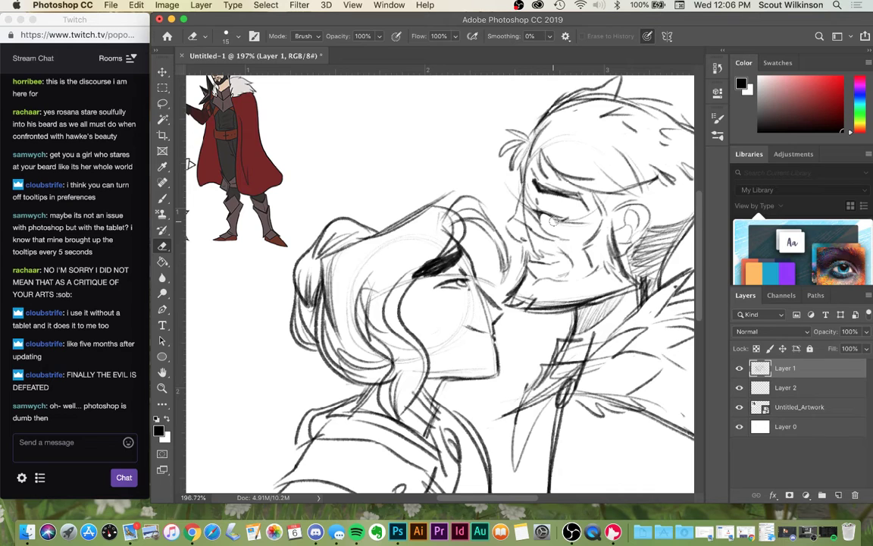
key("b")
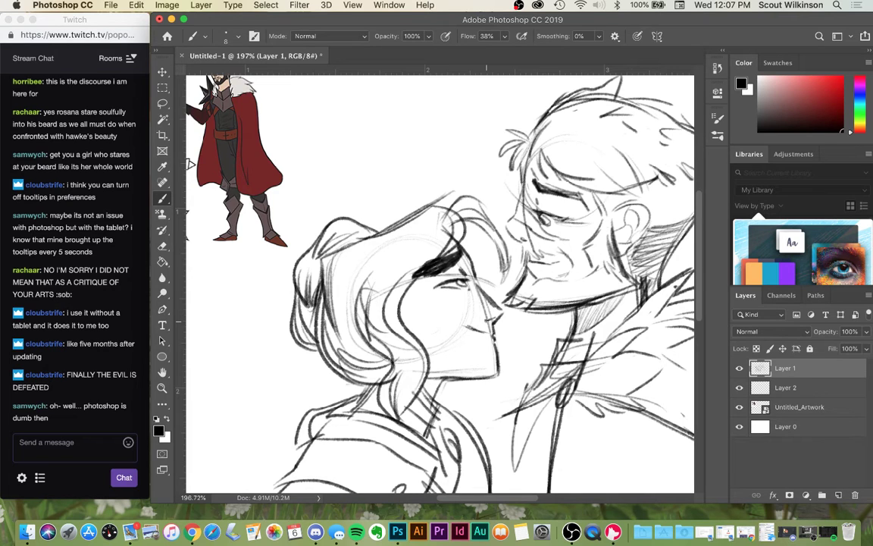
- Erase the bearded man's pointed chin and lower jaw outline, and redraw it with a shorter, rounder chin up to the neck
key("e")
left_click_drag(493, 277, 561, 266)
mouse_move(544, 301)
left_mouse_down()
mouse_move(509, 305)
mouse_move(528, 294)
left_mouse_up()
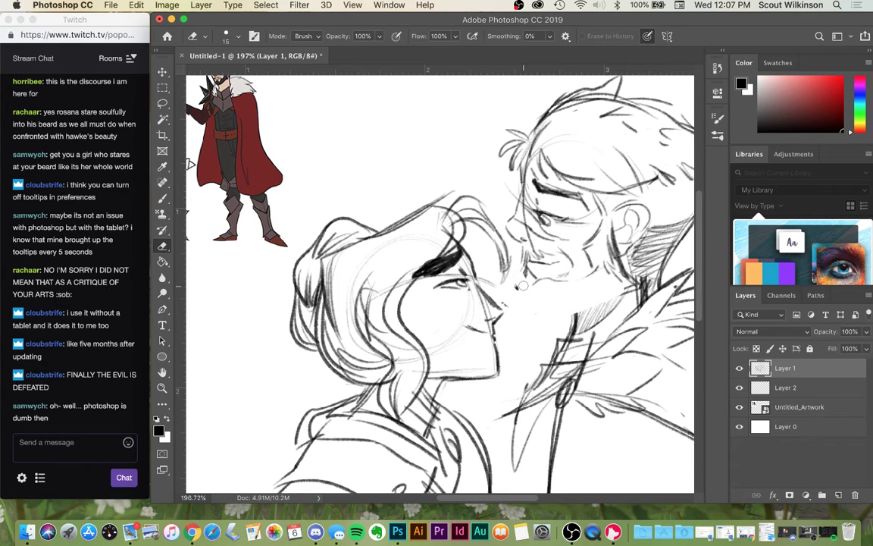
key("b")
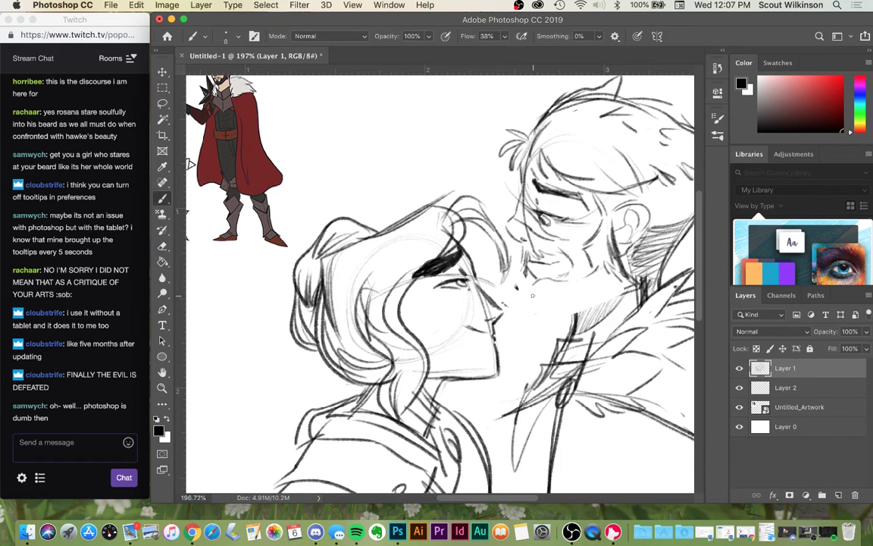
left_click_drag(516, 288, 553, 315)
key("super+z")
key("super+shift+z")
mouse_move(613, 298)
left_mouse_down()
mouse_move(541, 317)
mouse_move(629, 287)
mouse_move(607, 292)
left_mouse_up()
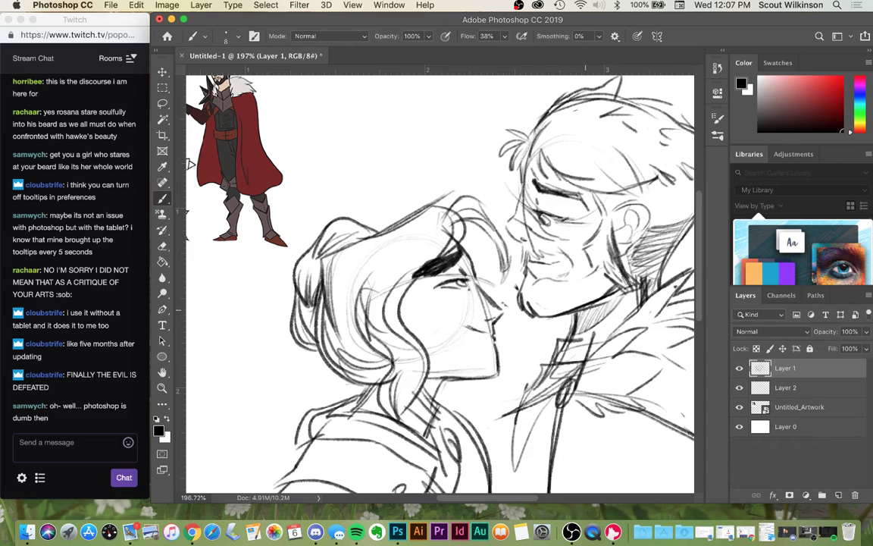
- Darken the bearded man's upper eyelid and strengthen his facial profile from the brow down to the nose
mouse_move(540, 213)
left_mouse_down()
mouse_move(572, 218)
mouse_move(573, 204)
mouse_move(574, 215)
left_mouse_up()
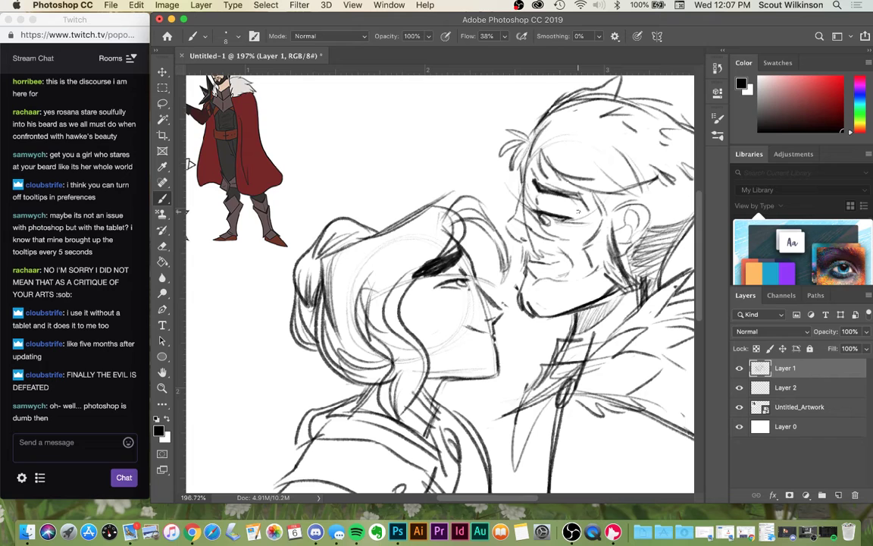
left_click_drag(525, 139, 566, 154)
key("super+z")
mouse_move(522, 189)
left_mouse_down()
mouse_move(506, 226)
mouse_move(518, 262)
mouse_move(552, 250)
mouse_move(595, 272)
left_mouse_up()
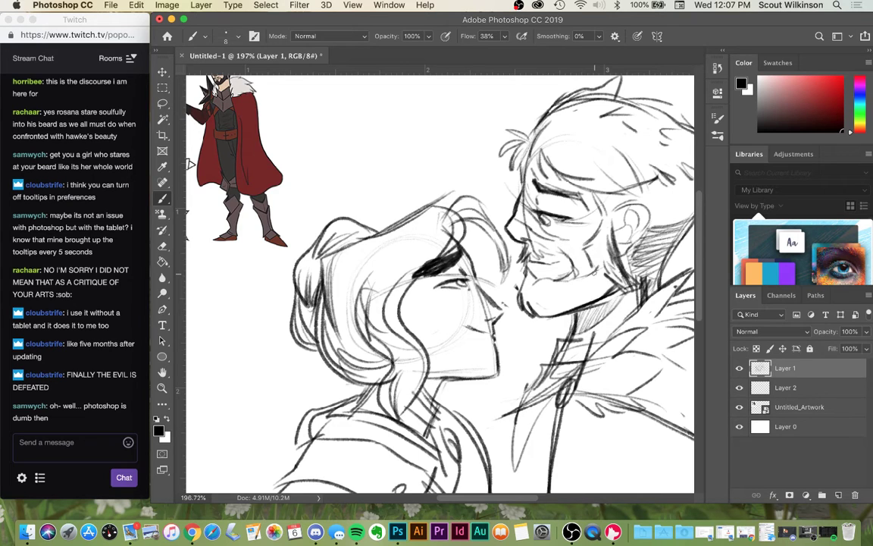
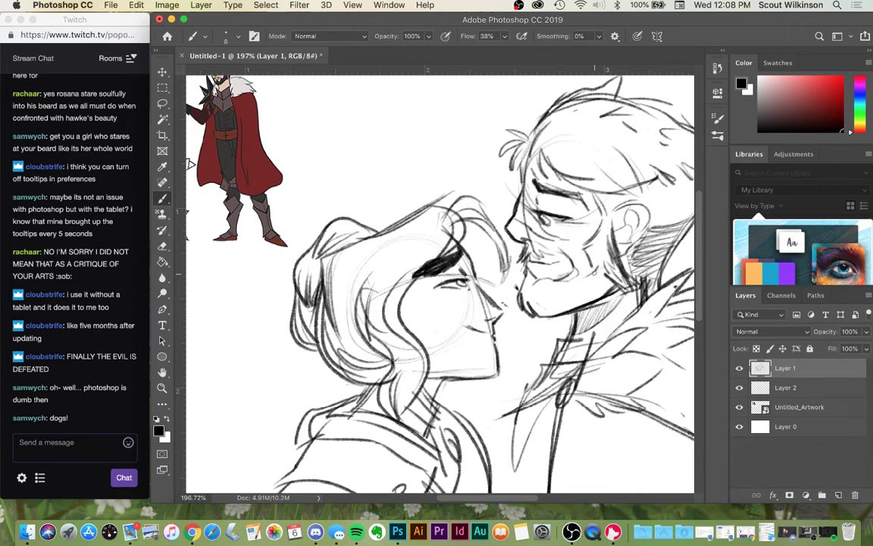
- Examine the full-body reference figures and compare them with the overall sketch of both characters
key("e")
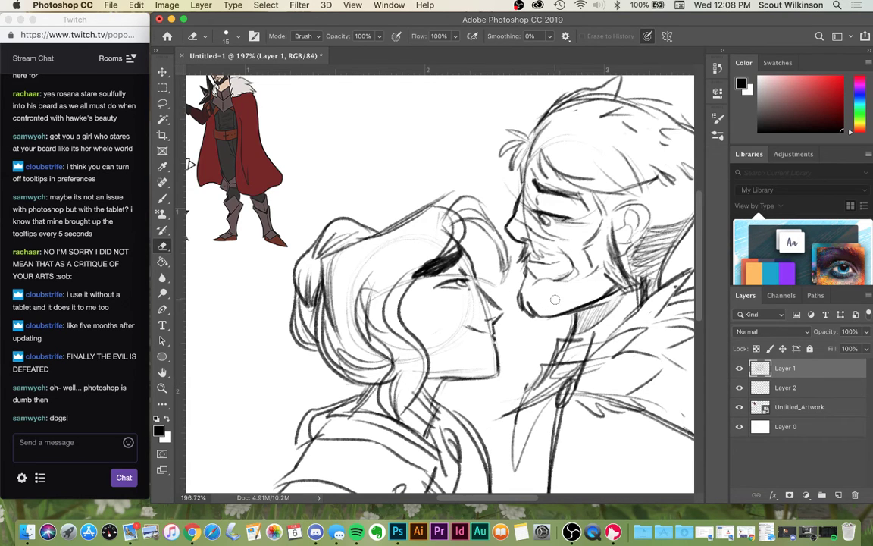
scroll(309, 224, "left", 7)
scroll(309, 225, "up", 3)
scroll(309, 225, "right", 2)
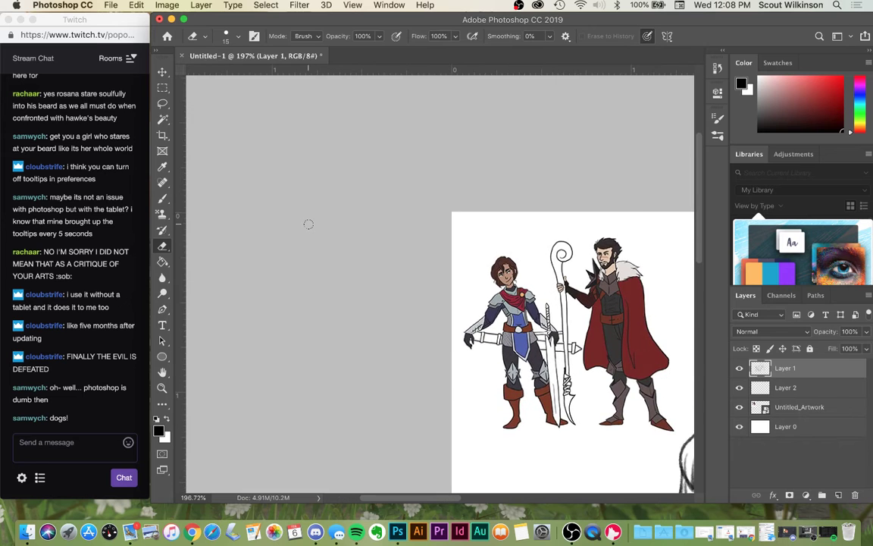
scroll(535, 321, "up", 5)
scroll(534, 322, "down", 4)
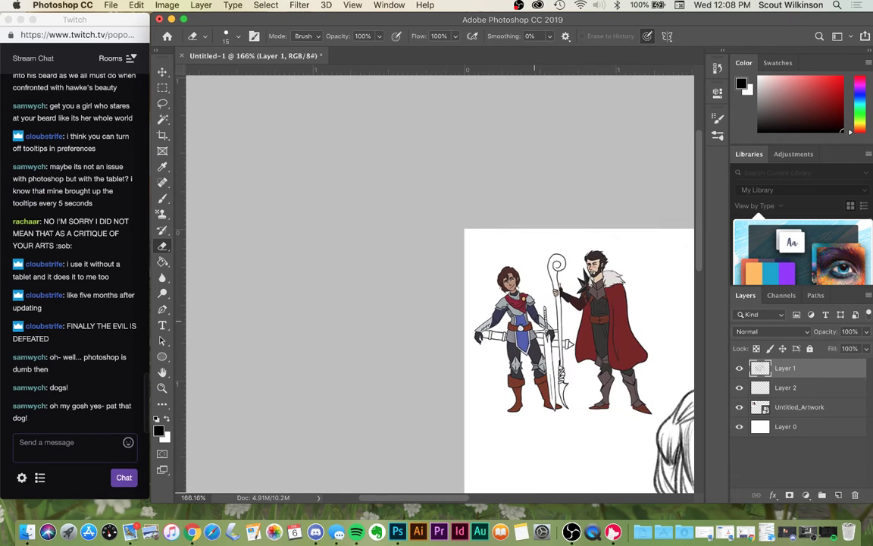
scroll(535, 322, "right", 10)
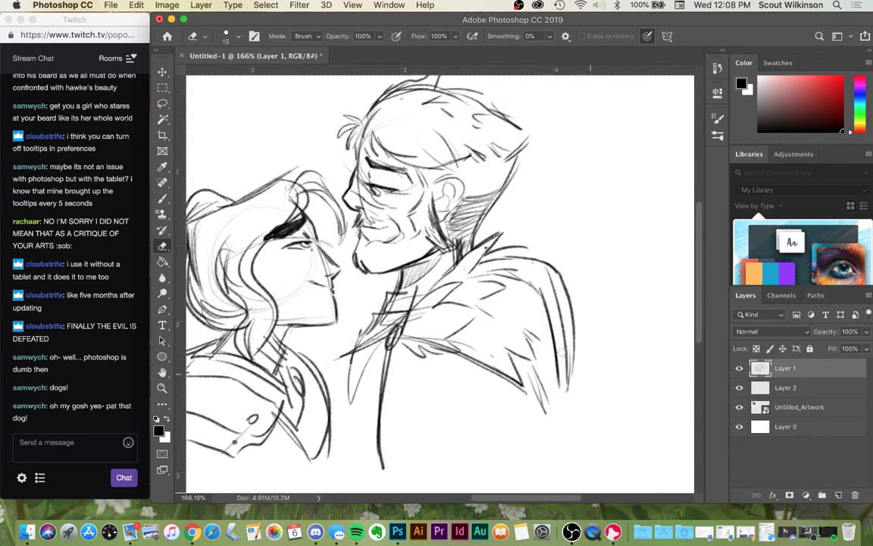
scroll(561, 351, "left", 3)
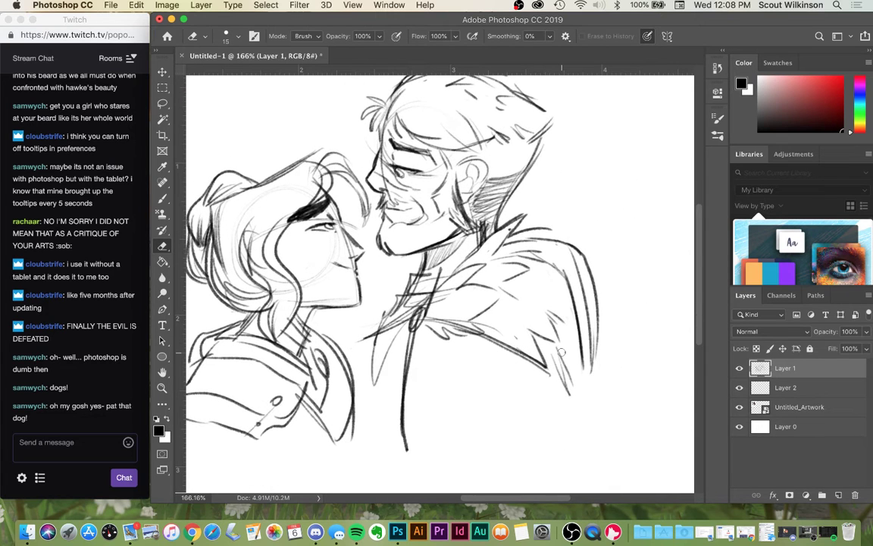
scroll(386, 235, "down", 3)
scroll(386, 236, "up", 2)
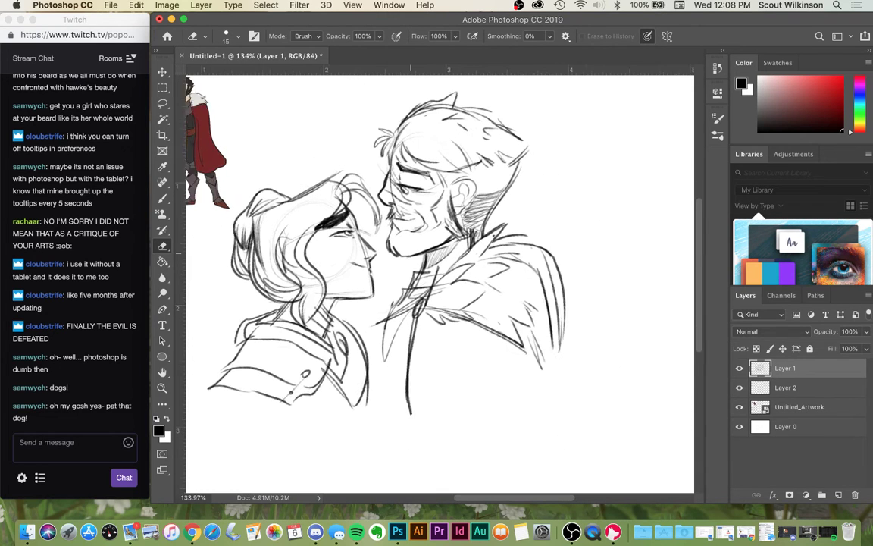
scroll(385, 235, "left", 5)
scroll(385, 235, "up", 3)
scroll(440, 284, "down", 2)
scroll(440, 284, "right", 3)
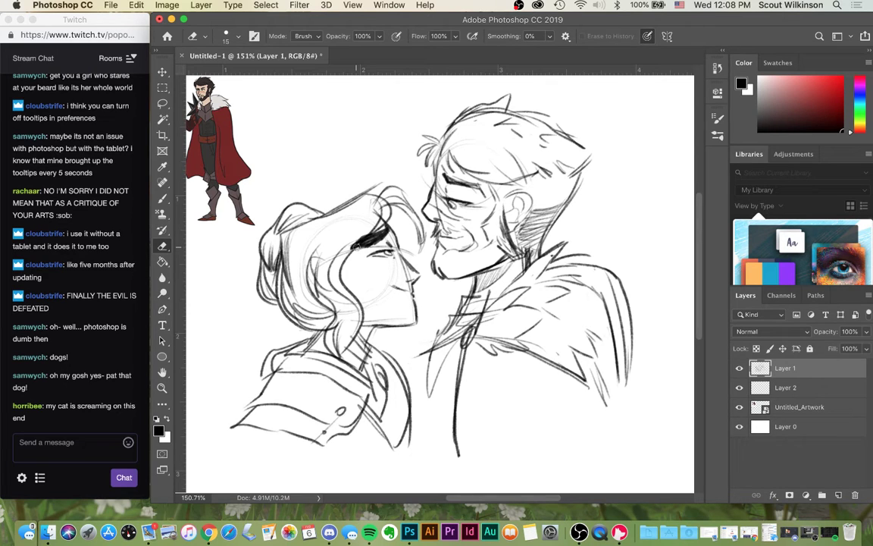
- Hide the Untitled_Artwork reference layer and make it the active layer
left_click(741, 407)
left_click(789, 407)
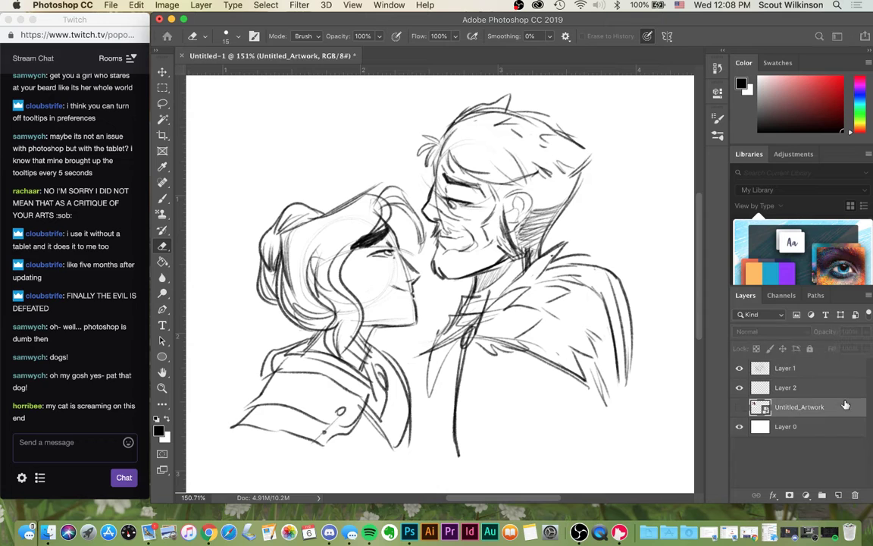
- Try the Soft Round Pressure Size eraser tip, and settle on a hard round tip at 15 px and 100% hardness
left_click(236, 38)
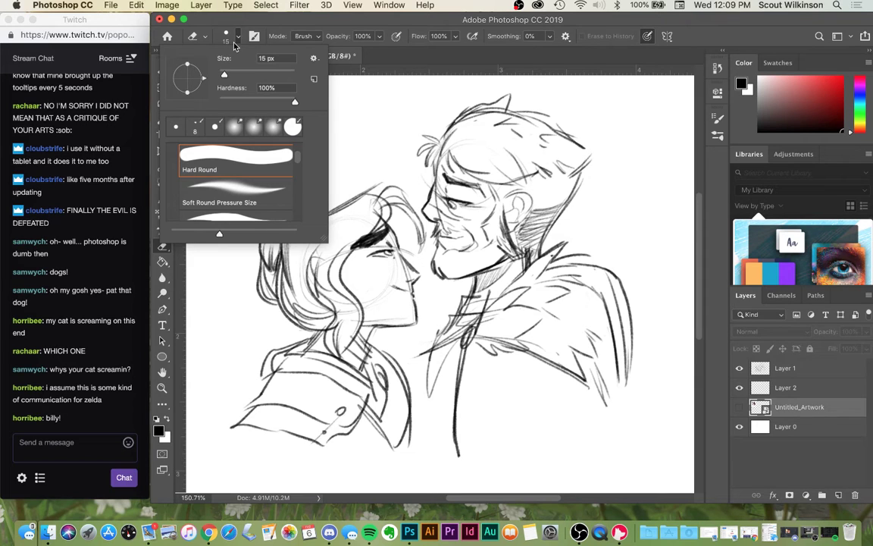
left_click(273, 198)
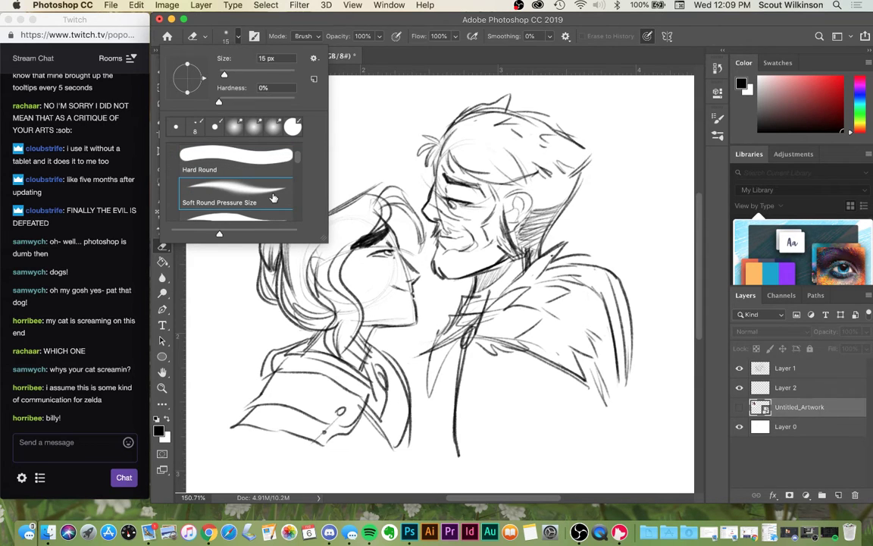
scroll(274, 198, "down", 2)
left_click(241, 178)
scroll(237, 195, "up", 3)
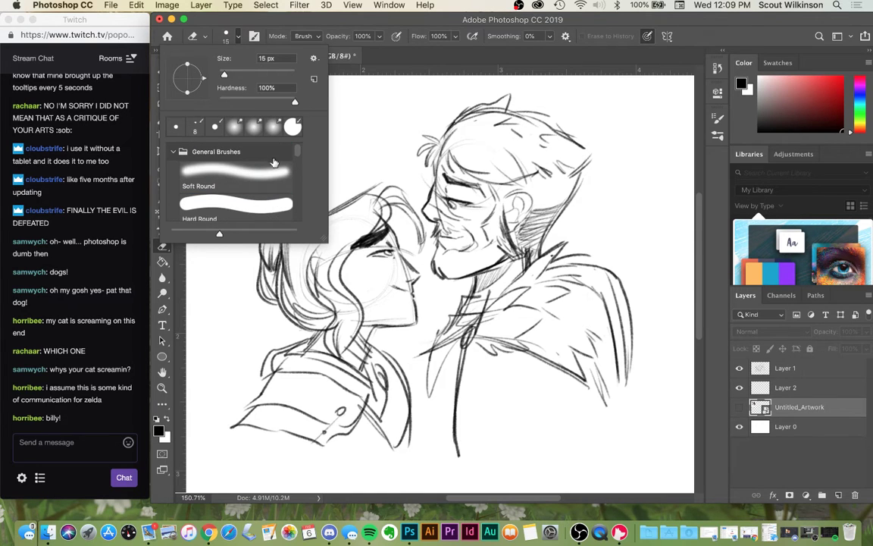
left_click(195, 36)
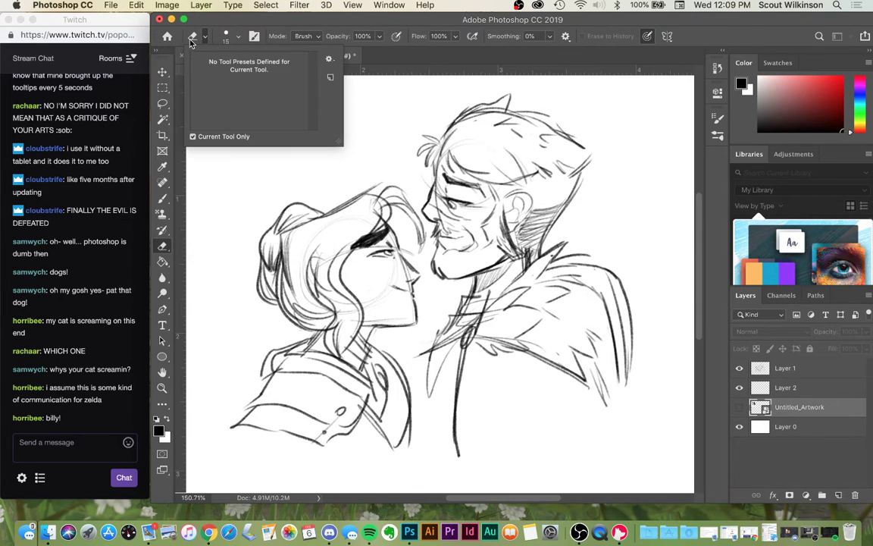
- Mix a light peach skin tone as the foreground colour
left_click(810, 100)
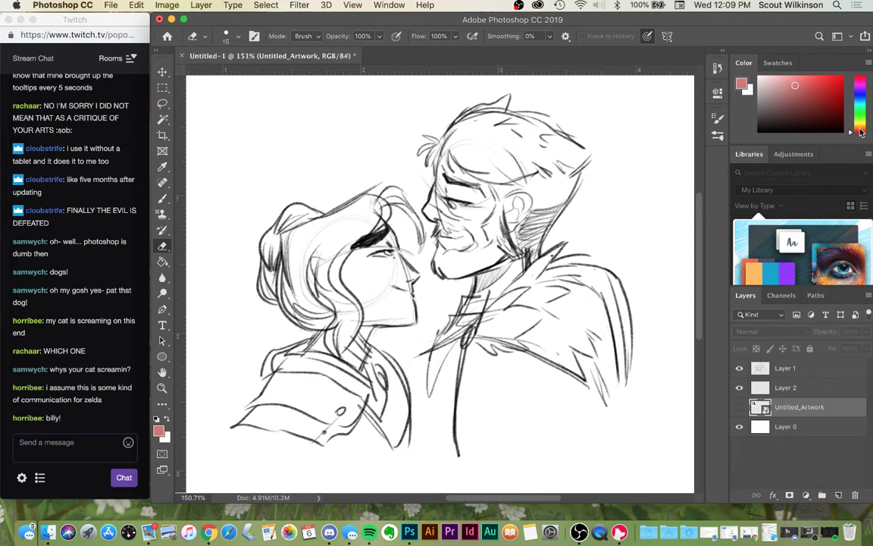
left_click(859, 126)
left_click_drag(858, 123, 859, 129)
left_click_drag(795, 85, 791, 78)
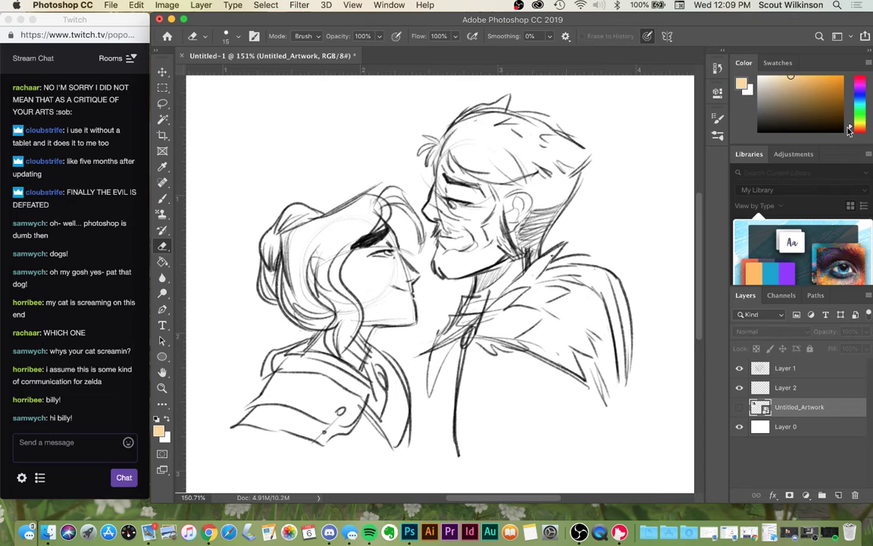
left_click(852, 129)
left_click(785, 78)
- Make Layer 2 active and brush a peach test stroke over the bearded man's brow and eye
left_click(788, 387)
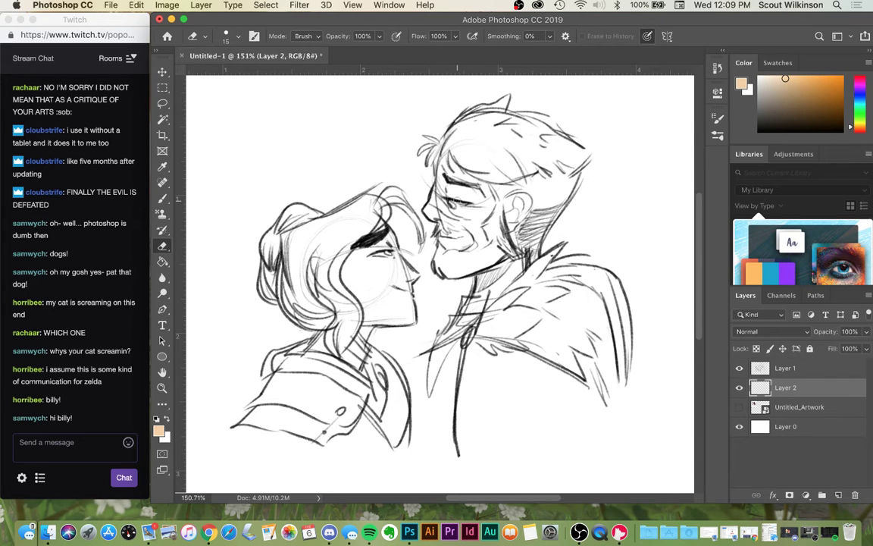
key("b")
mouse_move(457, 205)
left_mouse_down()
mouse_move(459, 169)
mouse_move(463, 200)
left_mouse_up()
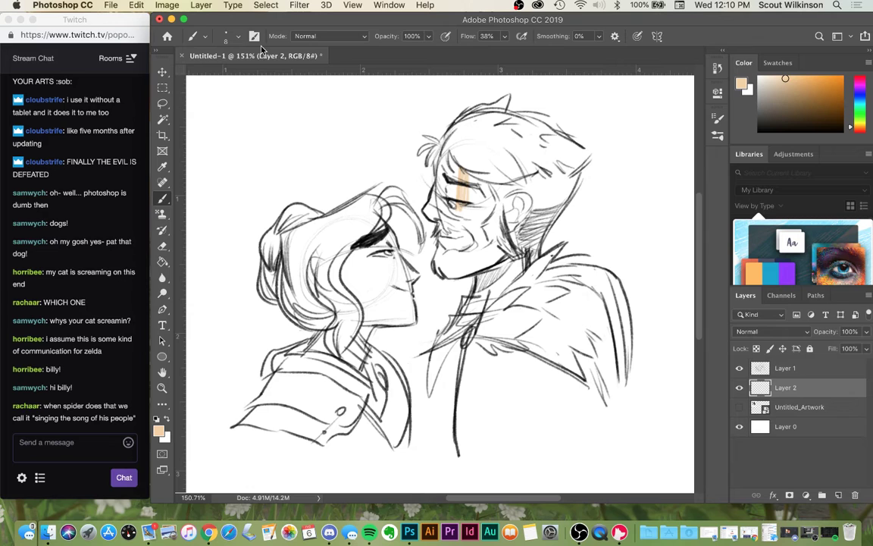
- Switch the brush to the Hard Round Pressure Size preset at 8 px with 100% hardness
left_click(193, 36)
left_click(193, 35)
left_click(225, 37)
scroll(227, 182, "up", 5)
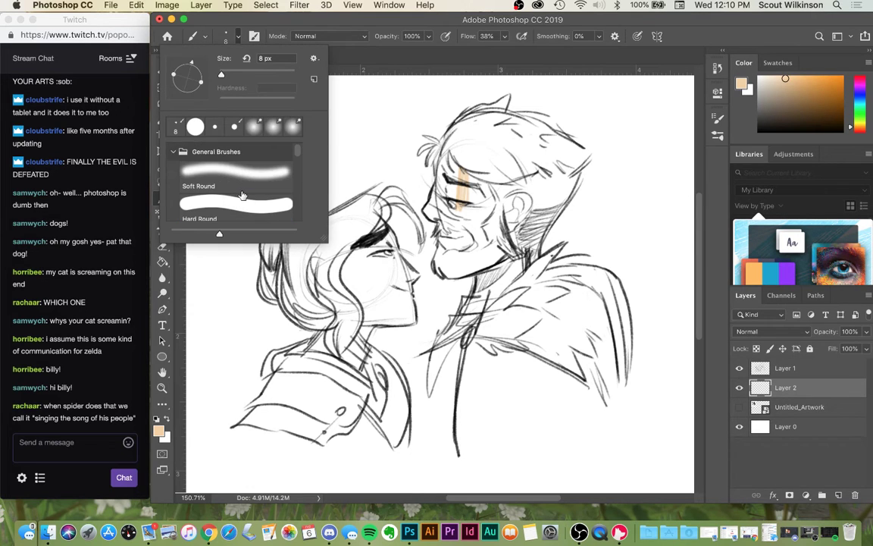
scroll(242, 195, "down", 3)
left_click(236, 199)
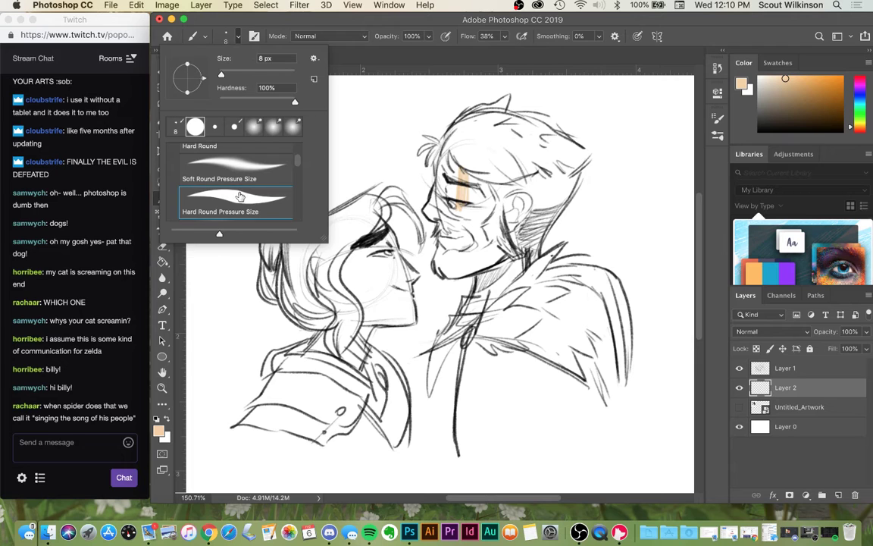
- Set the brush size to 20 px and paint peach skin colour over the bearded man's face, ear and neck on Layer 2
left_click(224, 35)
left_click(224, 35)
left_click_drag(221, 75, 226, 75)
left_click(222, 34)
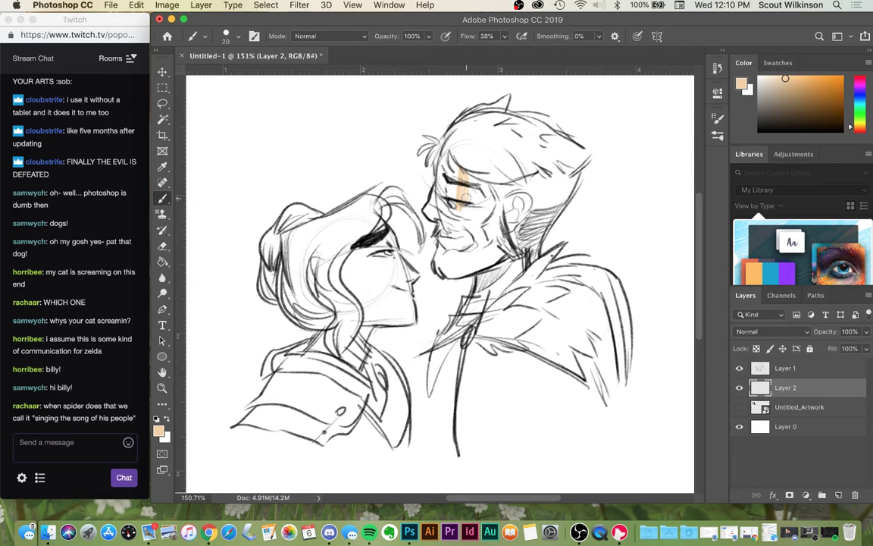
mouse_move(463, 200)
left_mouse_down()
mouse_move(464, 225)
mouse_move(462, 177)
mouse_move(457, 162)
mouse_move(447, 179)
mouse_move(444, 158)
mouse_move(427, 209)
mouse_move(431, 199)
mouse_move(434, 214)
mouse_move(438, 204)
mouse_move(455, 220)
mouse_move(464, 216)
mouse_move(481, 159)
mouse_move(496, 197)
mouse_move(519, 191)
mouse_move(533, 214)
left_mouse_up()
mouse_move(464, 241)
left_mouse_down()
mouse_move(443, 253)
mouse_move(449, 233)
mouse_move(443, 258)
mouse_move(485, 276)
mouse_move(522, 273)
mouse_move(528, 244)
mouse_move(510, 264)
mouse_move(518, 243)
left_mouse_up()
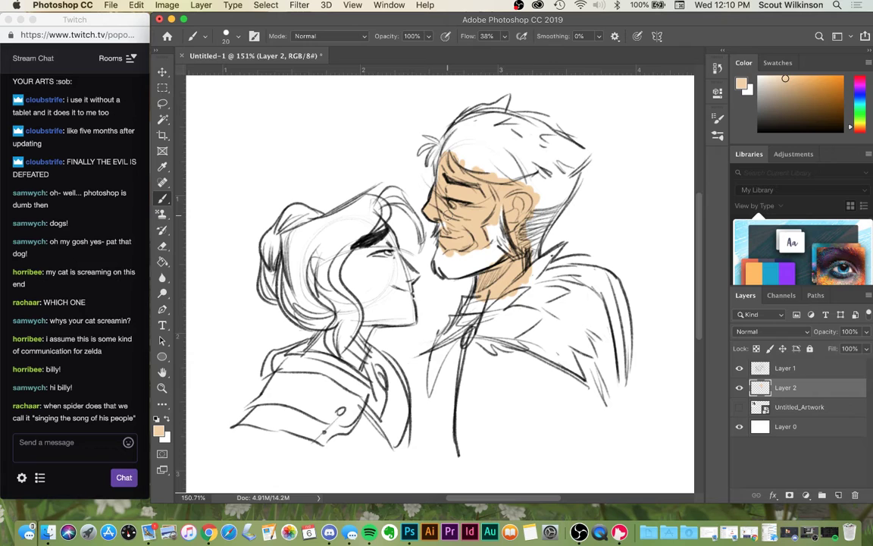
- Mix a salmon pink and brush a blush over the bearded man's nose, cheek and ear
left_click(852, 131)
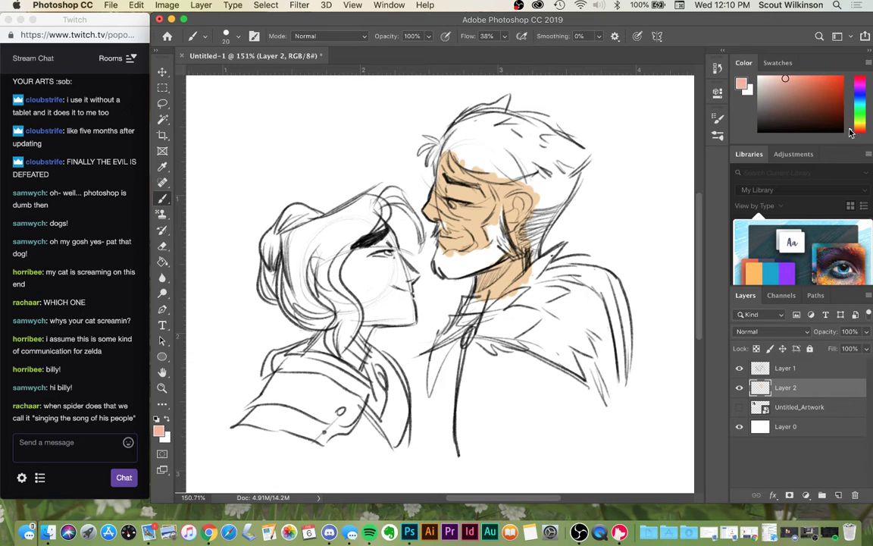
left_click_drag(788, 84, 790, 78)
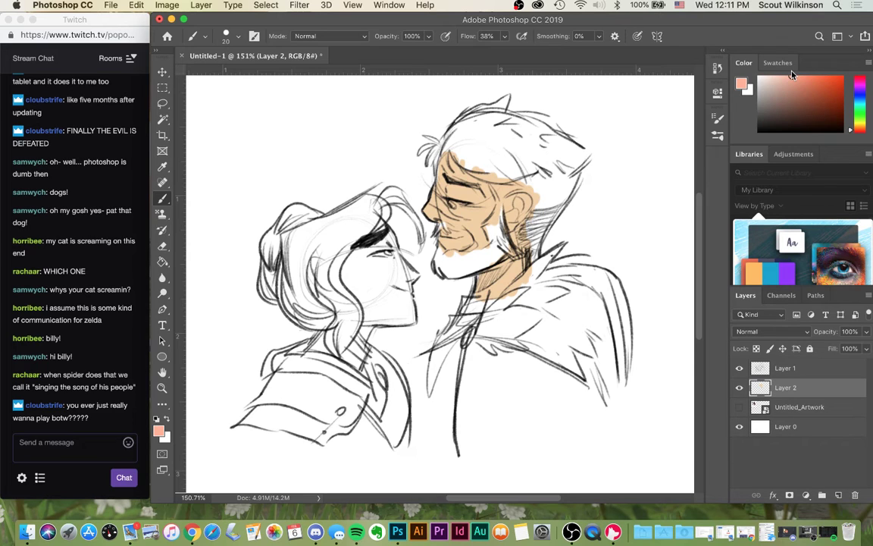
left_click_drag(431, 203, 433, 216)
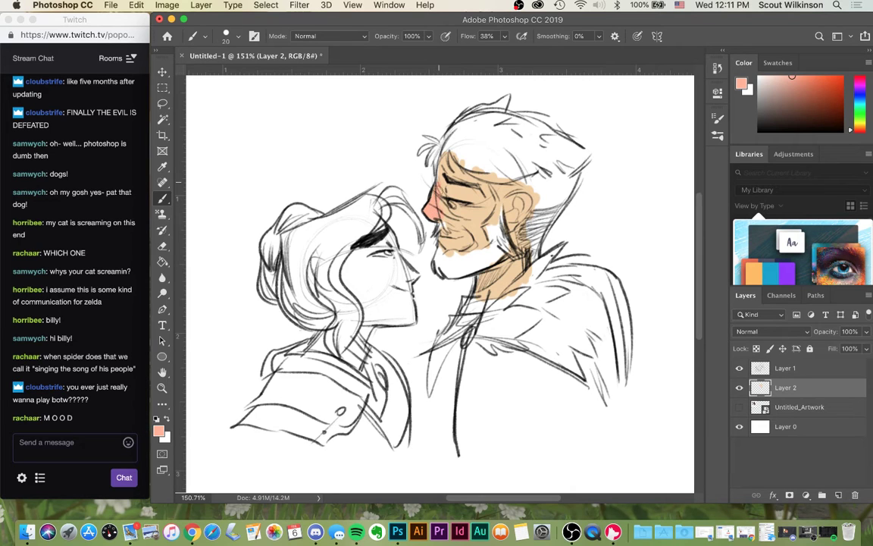
mouse_move(459, 215)
left_mouse_down()
mouse_move(449, 213)
mouse_move(479, 208)
mouse_move(485, 217)
mouse_move(477, 219)
left_mouse_up()
mouse_move(529, 203)
left_mouse_down()
mouse_move(538, 209)
mouse_move(524, 206)
mouse_move(530, 215)
mouse_move(519, 202)
left_mouse_up()
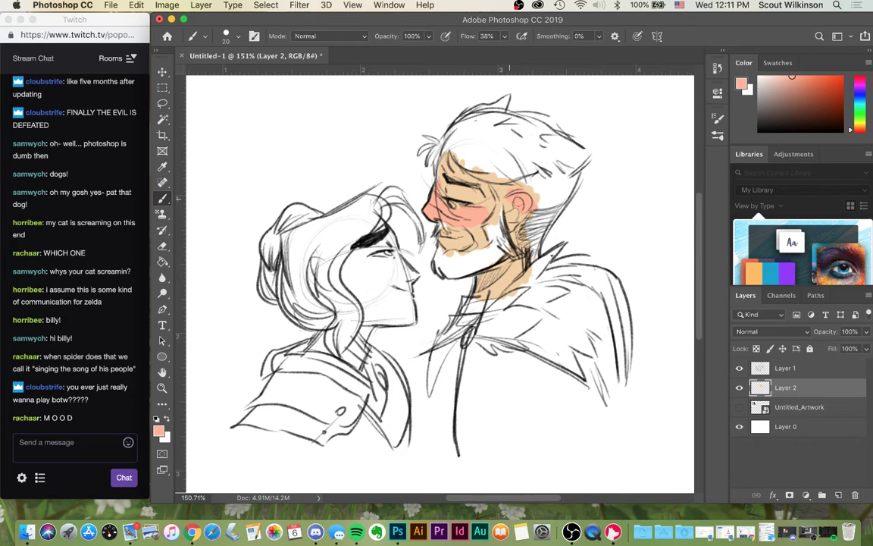
left_click(478, 212)
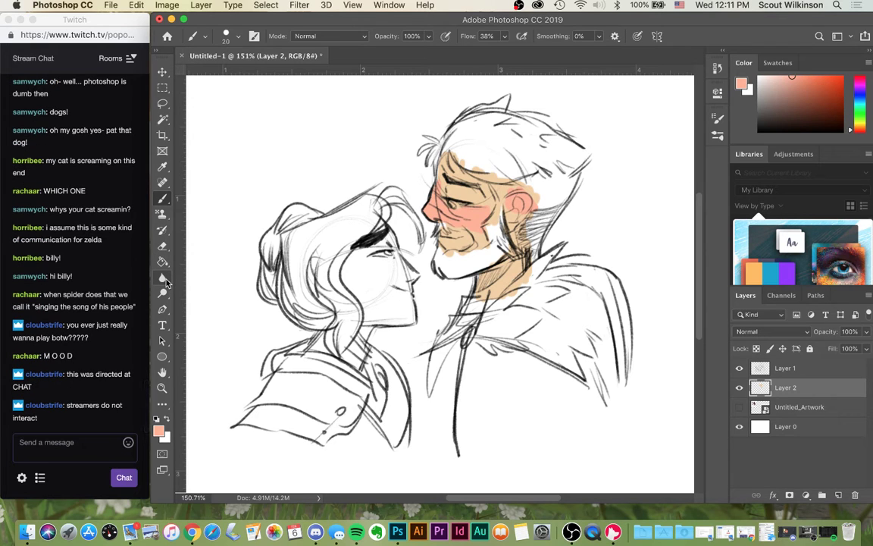
- Switch to the Smudge tool and reduce its tip size to 35 px
left_click(164, 278)
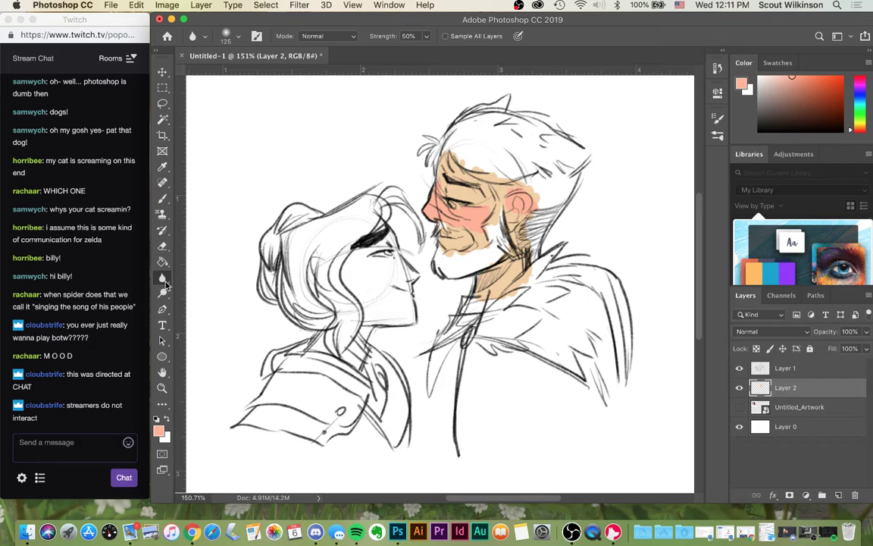
right_click(165, 281)
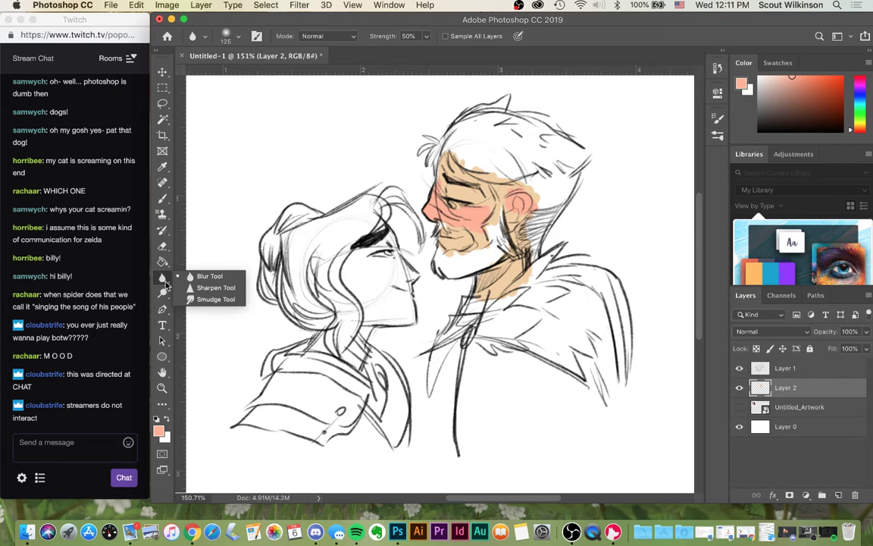
left_click(203, 299)
key("[")
key("[")
key("[")
key("[")
key("[")
key("[")
key("[")
key("[")
key("[")
key("[")
key("[")
key("[")
key("[")
key("[")
key("[")
key("[")
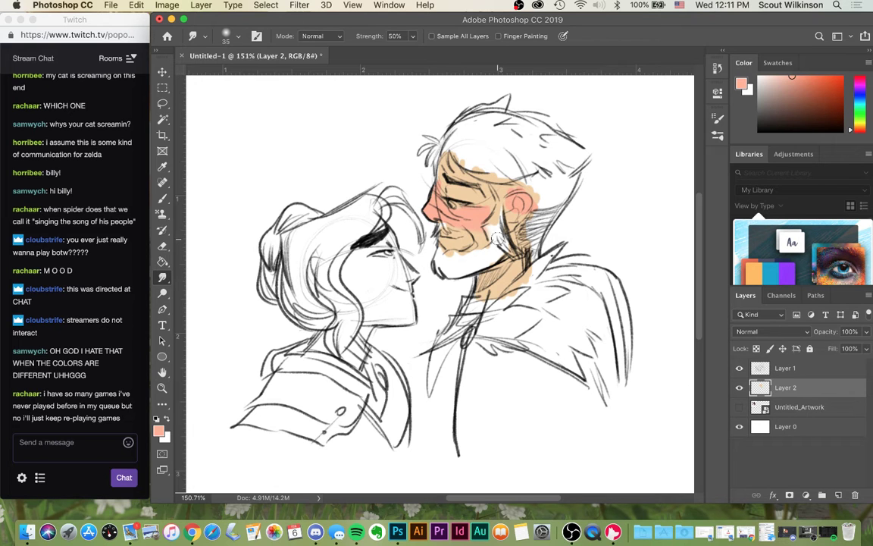
- Smudge the edges of the pink blush on the man's cheek, ear and nose into the surrounding peach skin
scroll(496, 239, "up", 10)
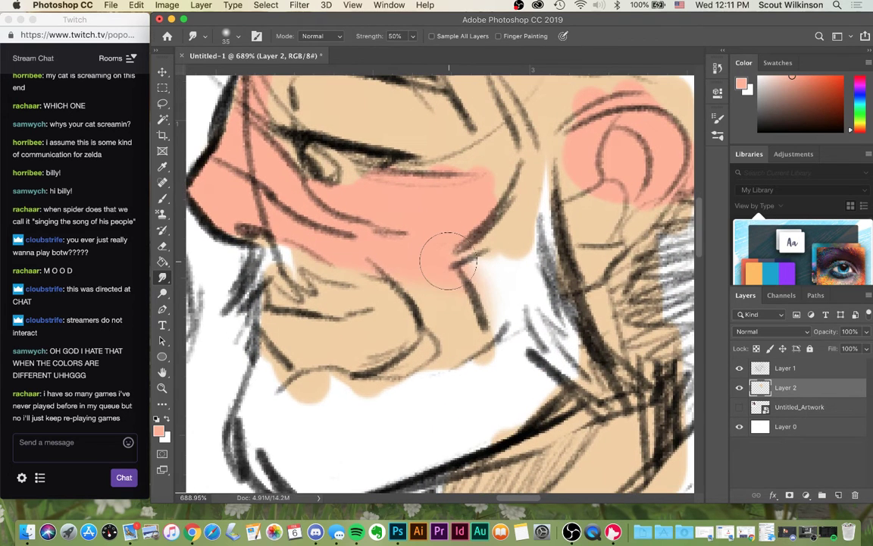
mouse_move(449, 261)
left_mouse_down()
mouse_move(450, 296)
mouse_move(481, 292)
mouse_move(378, 259)
mouse_move(467, 291)
left_mouse_up()
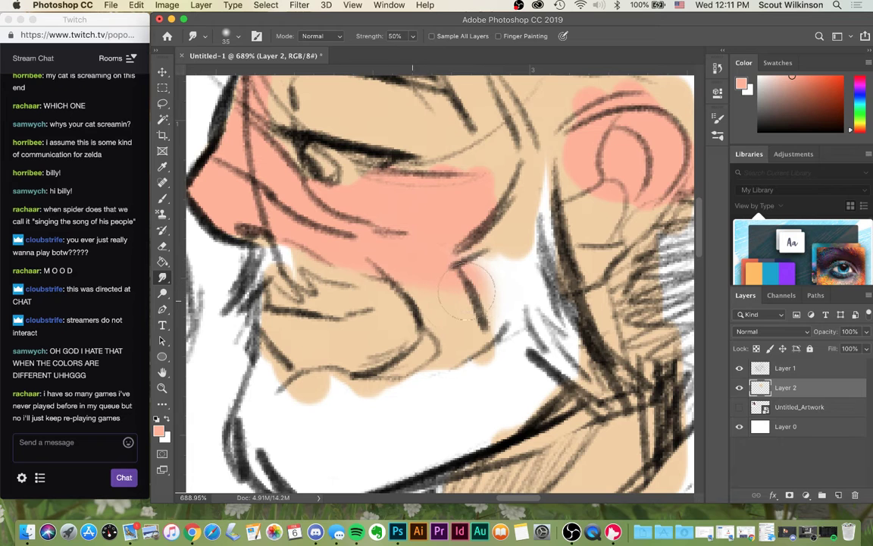
mouse_move(376, 193)
left_mouse_down()
mouse_move(507, 201)
mouse_move(450, 166)
mouse_move(510, 195)
mouse_move(362, 193)
mouse_move(432, 173)
left_mouse_up()
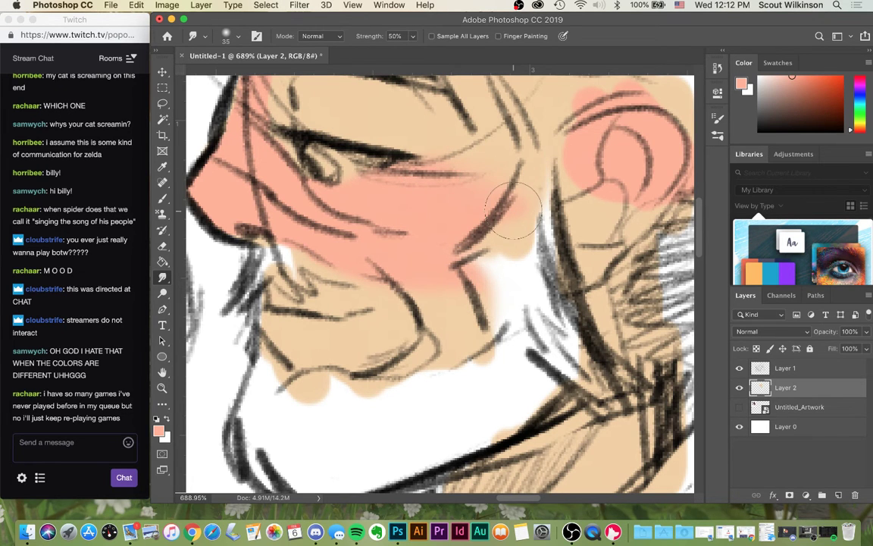
scroll(521, 277, "down", 3)
mouse_move(553, 213)
left_mouse_down()
mouse_move(499, 155)
mouse_move(547, 224)
left_mouse_up()
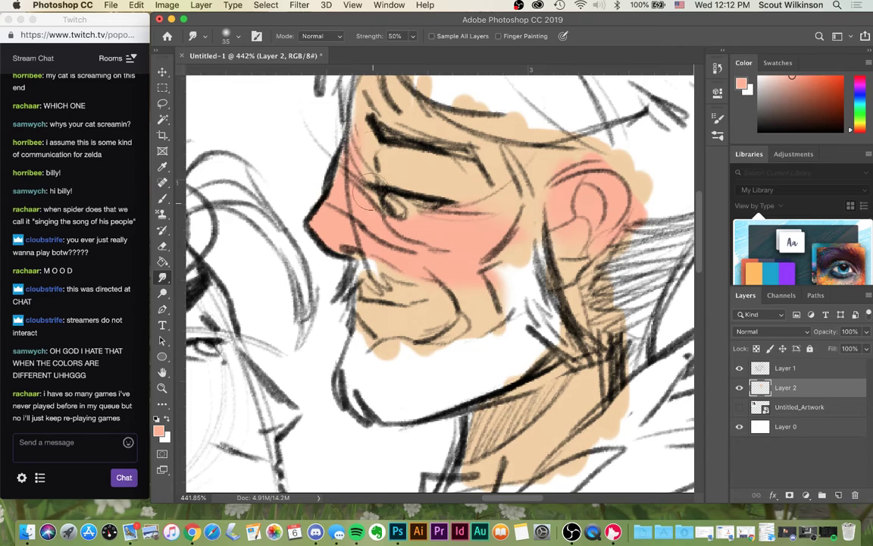
left_click_drag(439, 284, 475, 287)
- Start a Curves adjustment on Layer 2 and raise the Red channel's curve to output 107 at input 90
key("super+m")
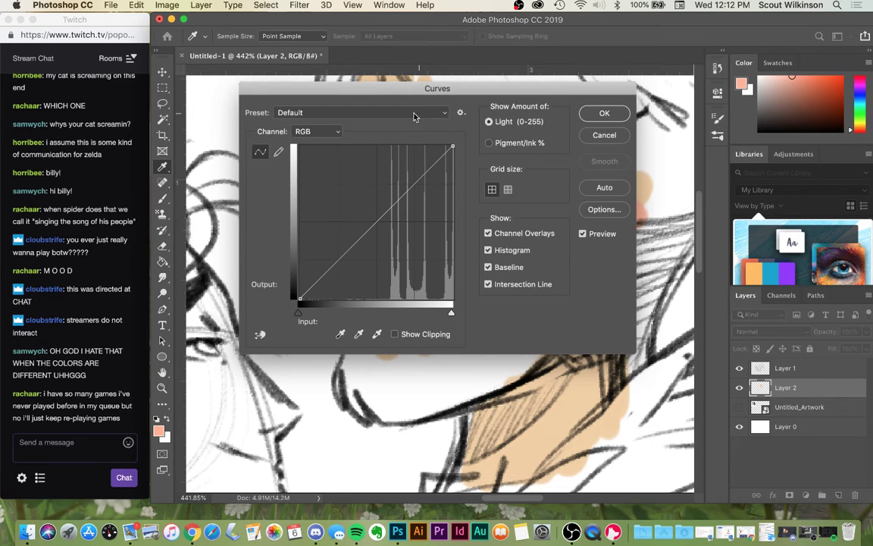
left_click_drag(391, 92, 686, 151)
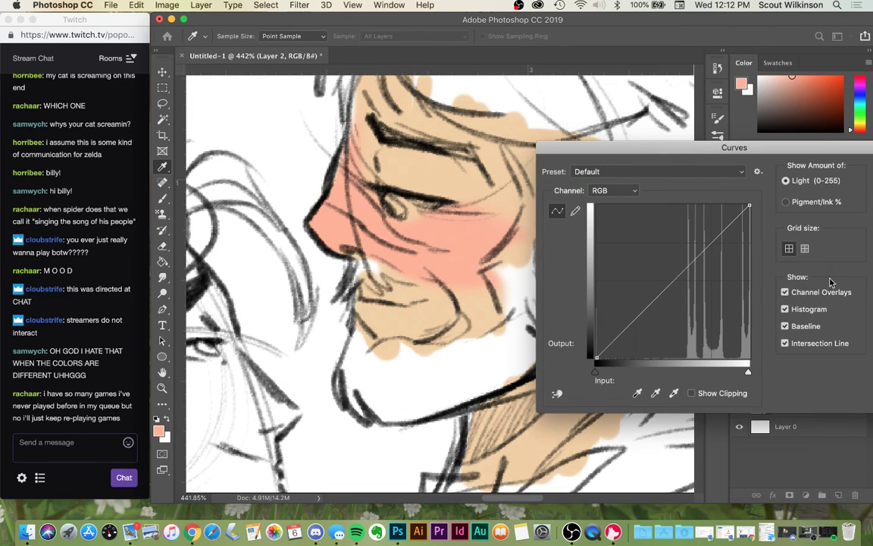
left_click(631, 190)
left_click(644, 200)
left_click_drag(749, 205, 750, 204)
left_click(616, 190)
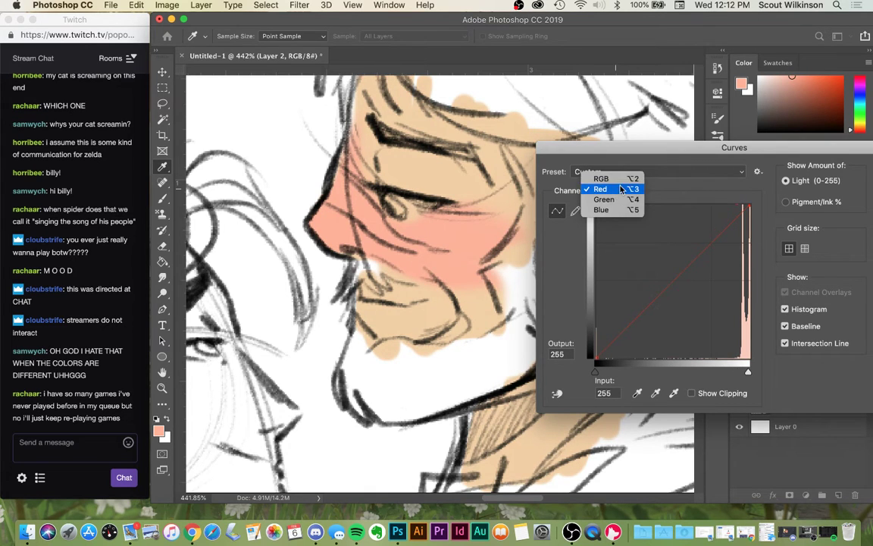
left_click(620, 189)
left_click_drag(749, 205, 750, 205)
left_click_drag(647, 308, 650, 310)
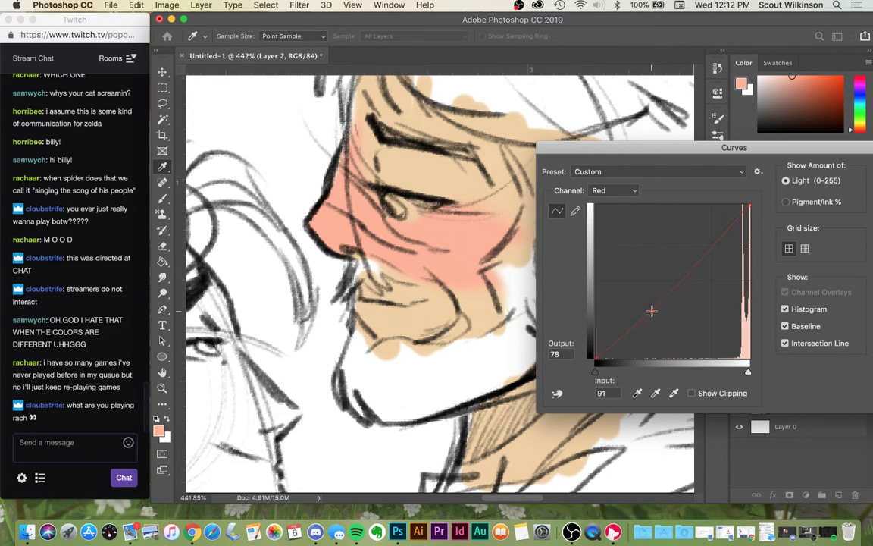
left_click_drag(674, 312, 651, 294)
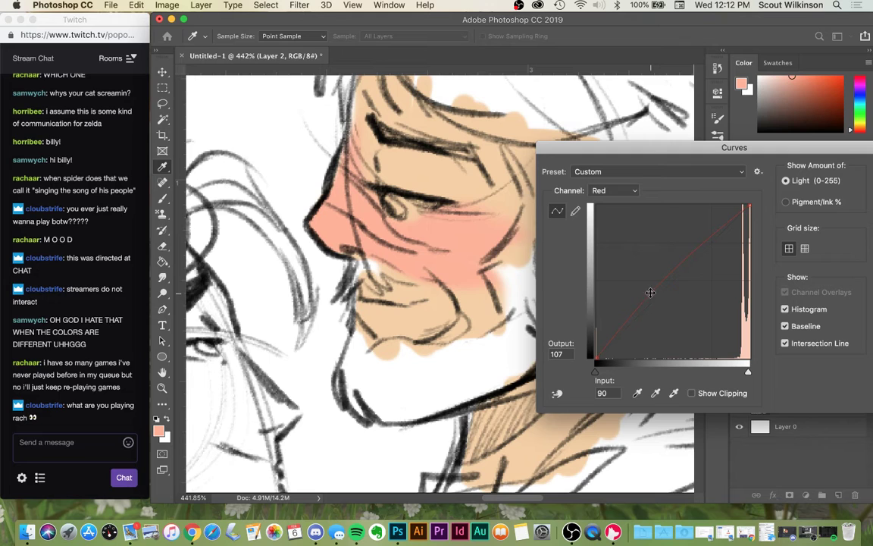
- Lower the Green channel's white point to output 250 in the Curves adjustment and apply it
left_click(623, 191)
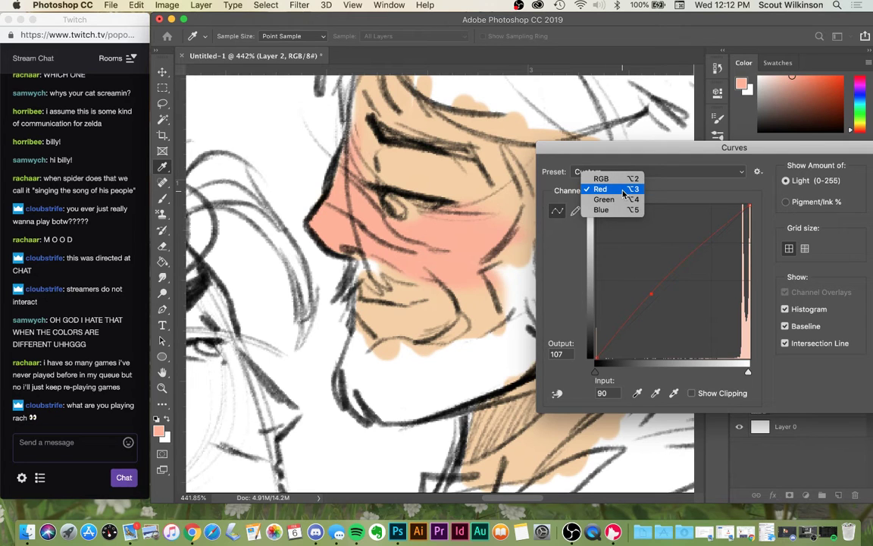
left_click(626, 199)
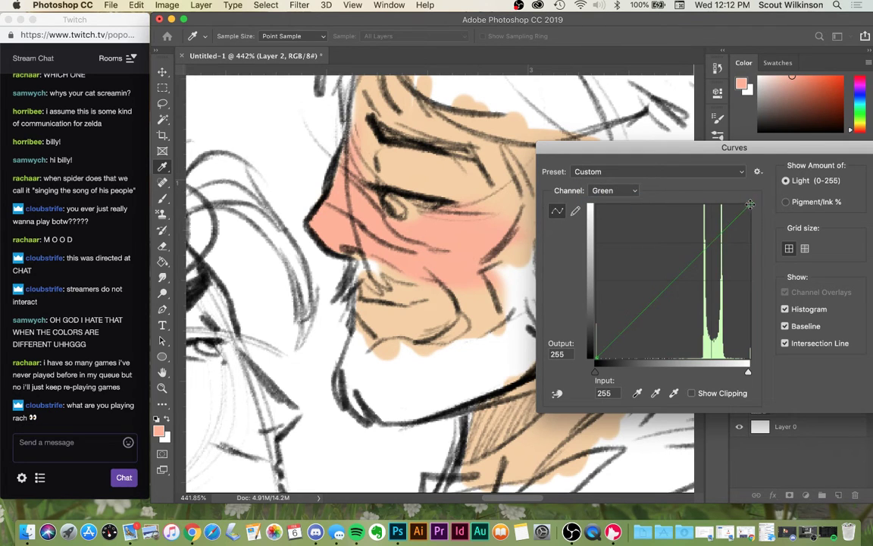
left_click_drag(755, 203, 754, 207)
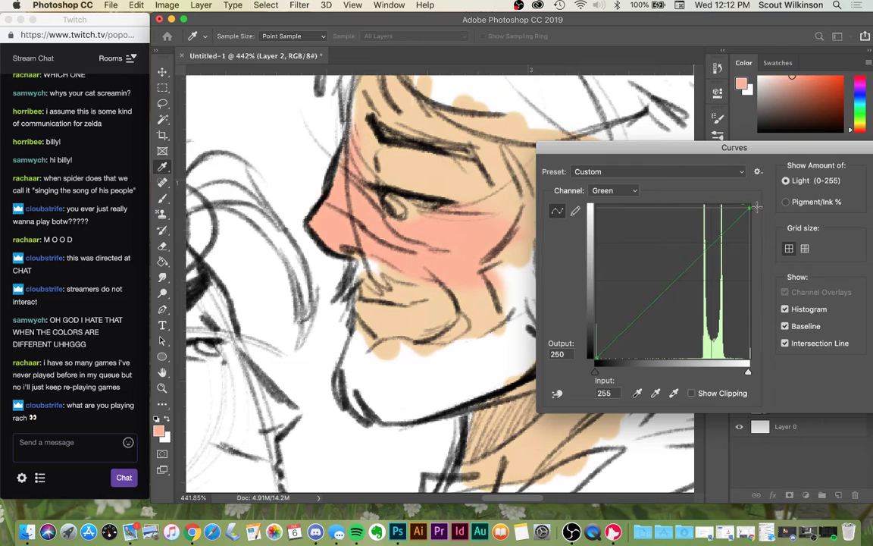
left_click_drag(813, 151, 673, 135)
left_click(754, 158)
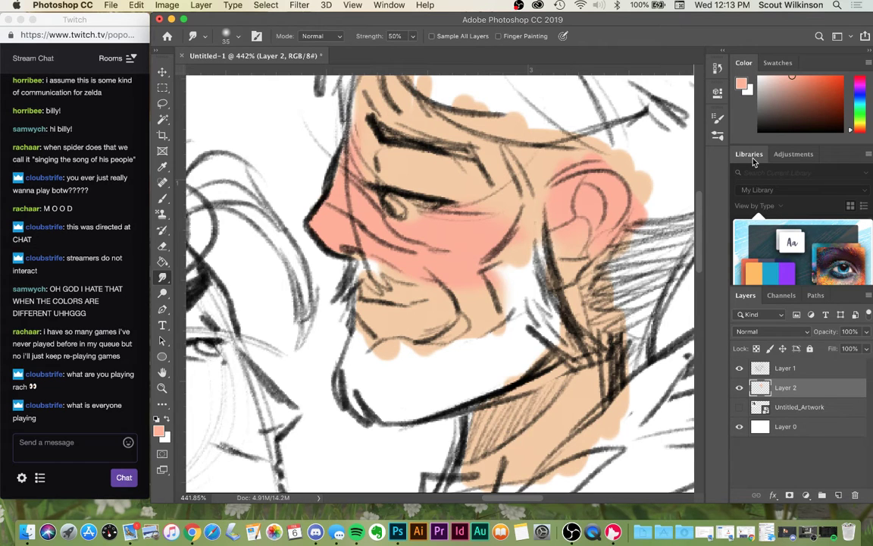
- Sample the peach skin tone from the man's forehead with the Eyedropper and return to the Brush tool
key("b")
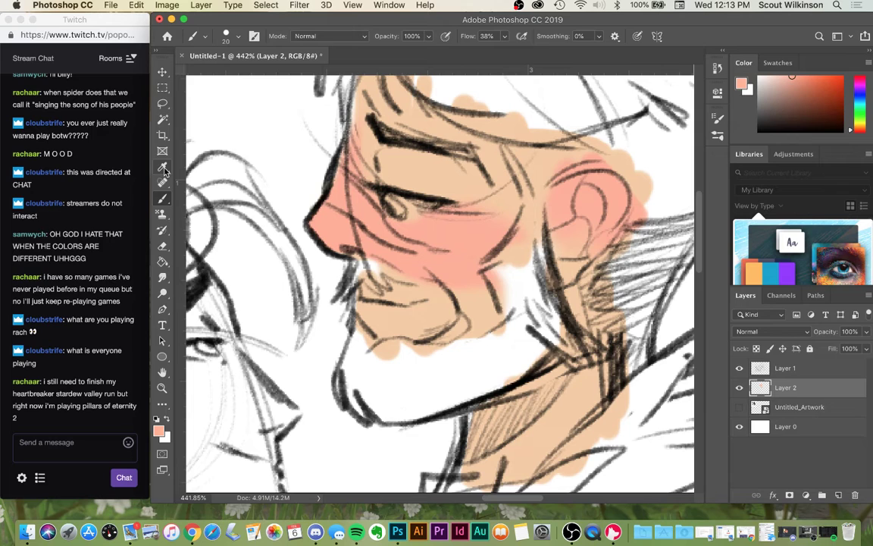
left_click(164, 168)
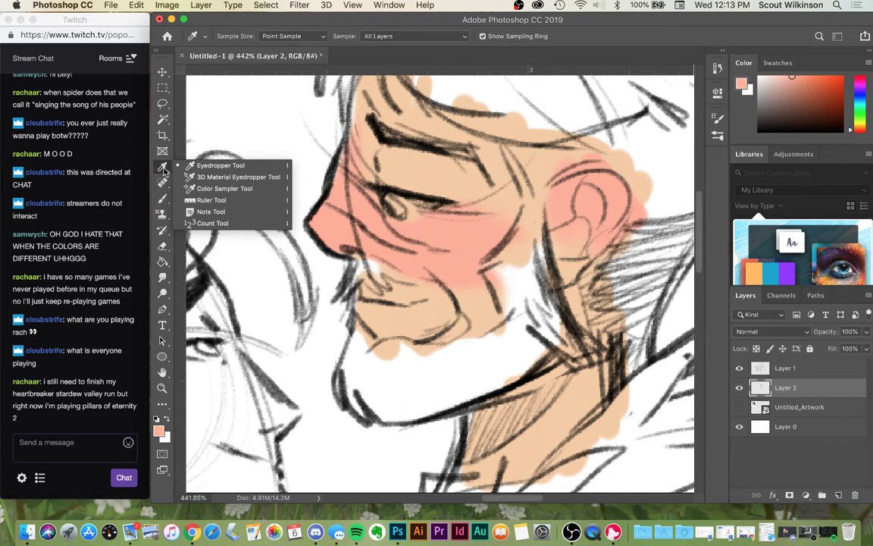
left_click(164, 170)
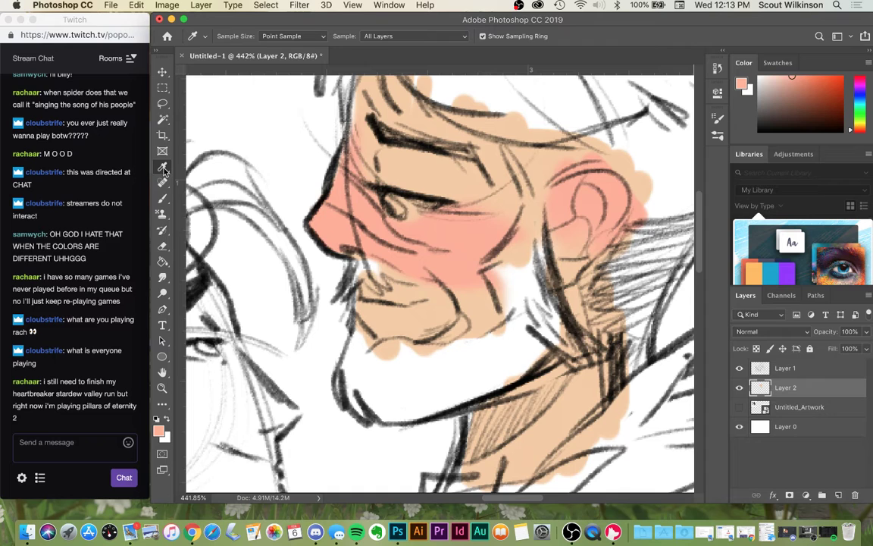
left_click(341, 190)
key("b")
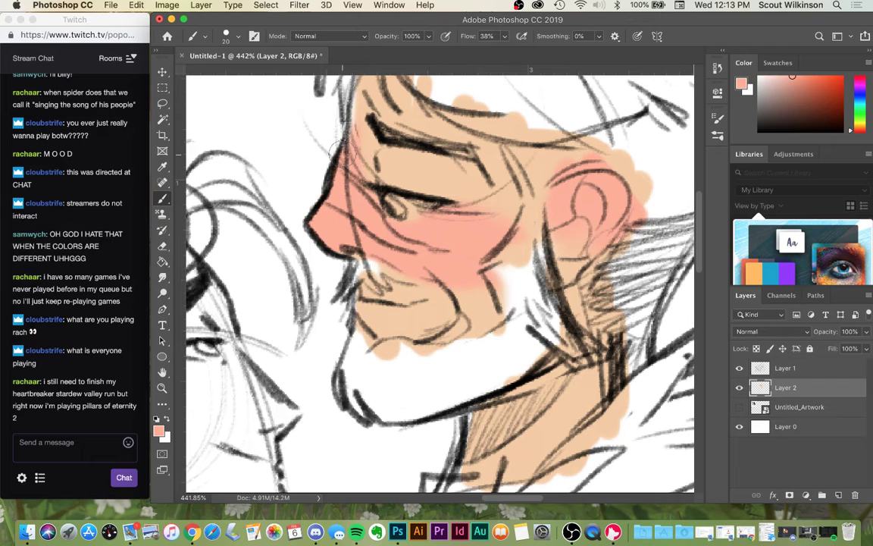
key("i")
left_click(375, 82)
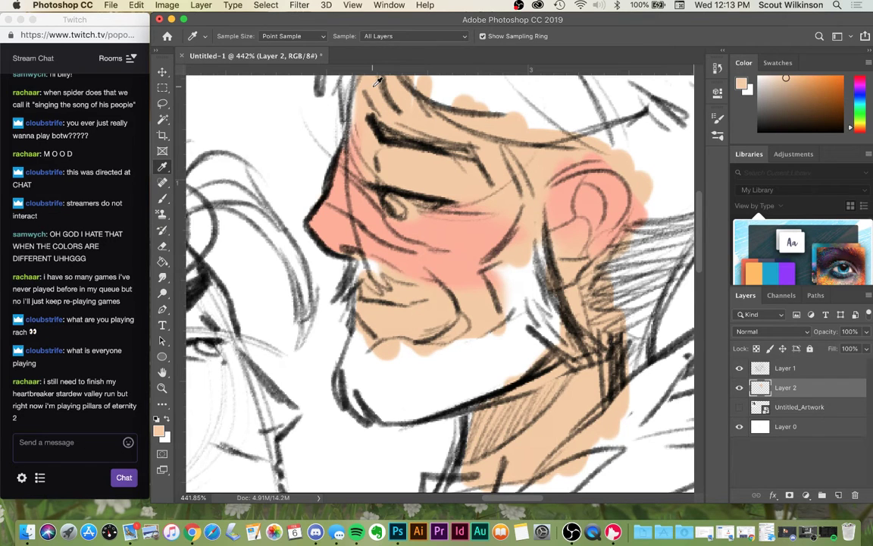
key("b")
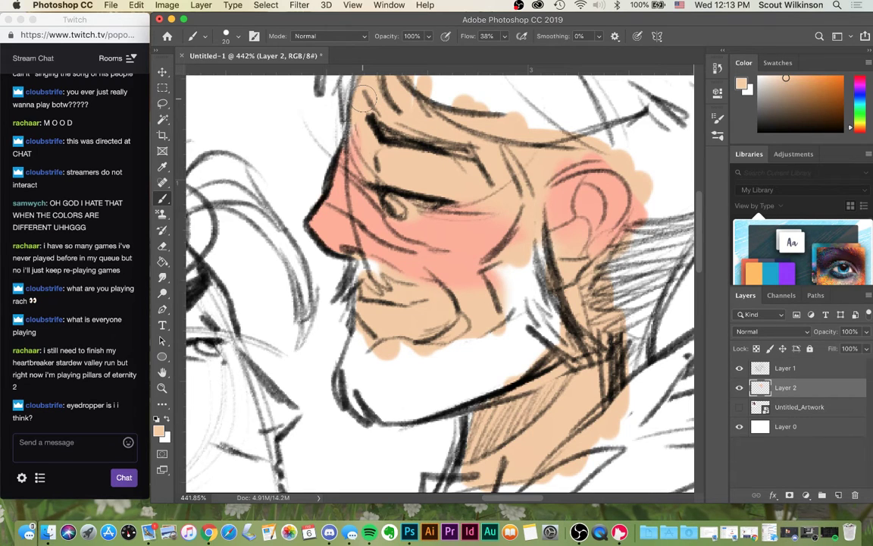
- Mix a dark, muted reddish brown as the foreground colour for the beard
left_click_drag(791, 106, 808, 115)
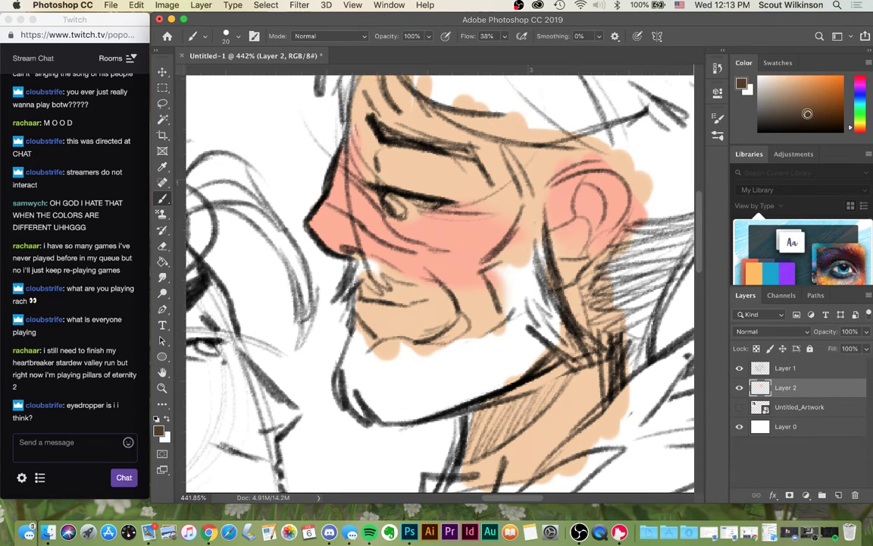
left_click(850, 131)
left_click_drag(852, 134, 852, 139)
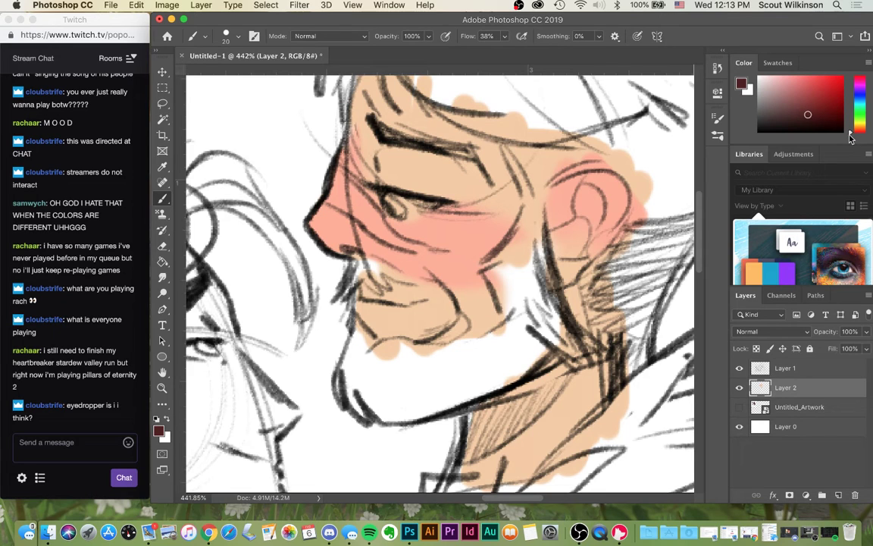
left_click(790, 110)
left_click_drag(790, 110, 795, 110)
left_click(783, 116)
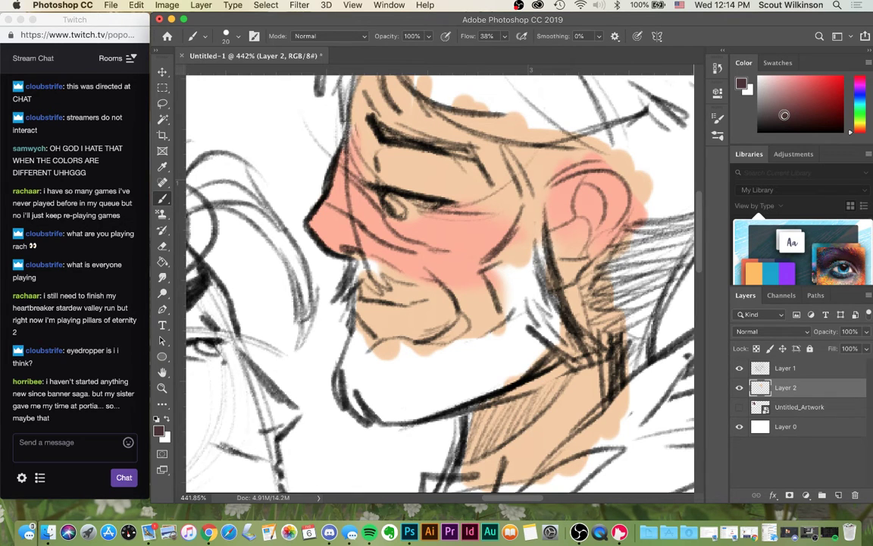
- Paint the man's sideburn, moustache and full beard in flat dark brown on Layer 2
mouse_move(534, 237)
left_mouse_down()
mouse_move(532, 273)
mouse_move(531, 216)
mouse_move(499, 266)
mouse_move(526, 221)
mouse_move(501, 254)
mouse_move(521, 224)
mouse_move(486, 257)
mouse_move(501, 269)
mouse_move(491, 276)
mouse_move(510, 325)
mouse_move(521, 316)
mouse_move(504, 288)
mouse_move(533, 247)
mouse_move(552, 307)
mouse_move(538, 218)
mouse_move(538, 297)
mouse_move(557, 332)
mouse_move(526, 305)
mouse_move(579, 362)
mouse_move(589, 343)
mouse_move(569, 337)
mouse_move(555, 357)
mouse_move(538, 349)
mouse_move(492, 360)
mouse_move(547, 325)
mouse_move(492, 351)
mouse_move(496, 335)
mouse_move(467, 354)
mouse_move(497, 340)
mouse_move(399, 360)
mouse_move(432, 366)
mouse_move(370, 357)
mouse_move(390, 365)
mouse_move(372, 362)
mouse_move(436, 357)
left_mouse_up()
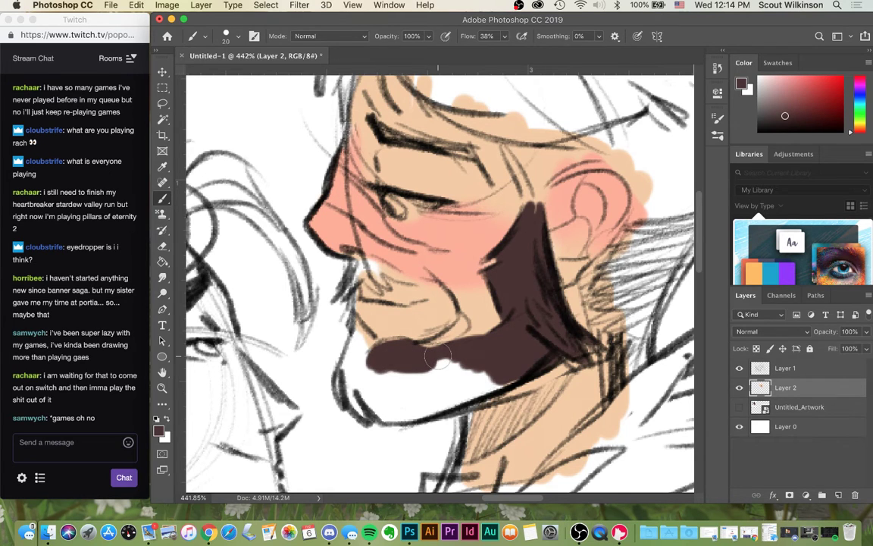
mouse_move(364, 263)
left_mouse_down()
mouse_move(340, 299)
mouse_move(361, 267)
mouse_move(383, 286)
mouse_move(375, 267)
mouse_move(349, 254)
mouse_move(402, 257)
mouse_move(437, 284)
mouse_move(382, 257)
mouse_move(433, 281)
left_mouse_up()
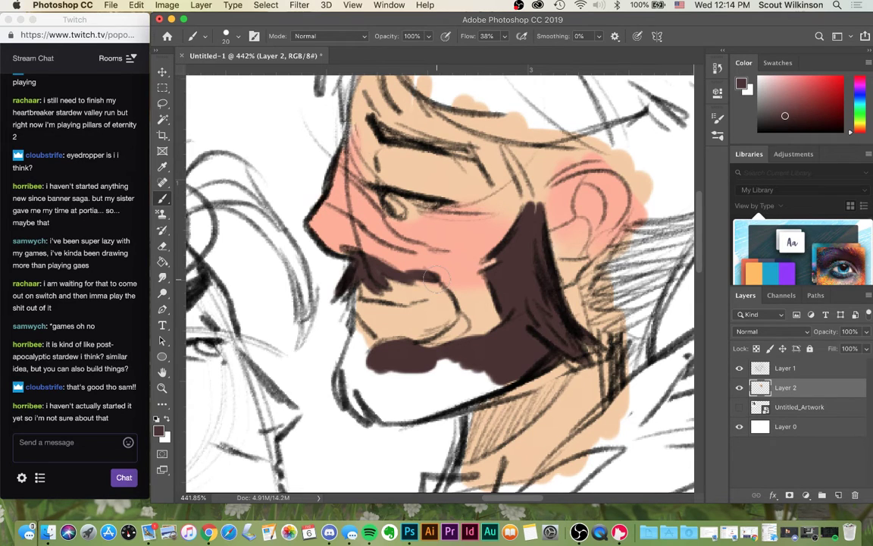
mouse_move(436, 275)
left_mouse_down()
mouse_move(439, 350)
mouse_move(429, 352)
mouse_move(473, 341)
mouse_move(459, 330)
mouse_move(456, 340)
mouse_move(405, 350)
mouse_move(366, 339)
mouse_move(354, 345)
mouse_move(363, 388)
mouse_move(356, 361)
mouse_move(356, 398)
mouse_move(369, 410)
mouse_move(334, 357)
mouse_move(377, 380)
mouse_move(417, 357)
mouse_move(485, 353)
mouse_move(371, 383)
mouse_move(403, 397)
mouse_move(519, 370)
mouse_move(523, 357)
mouse_move(447, 288)
mouse_move(473, 343)
left_mouse_up()
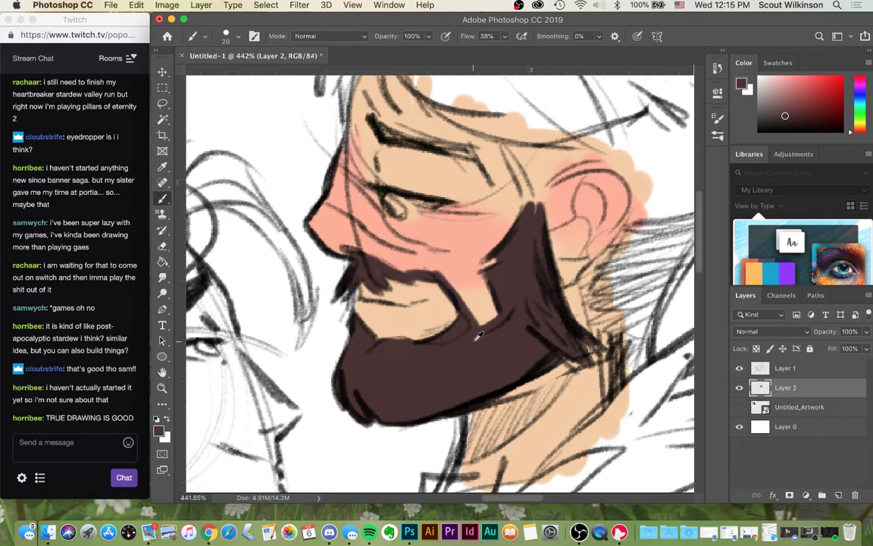
- Touch up the bare cheek patch between the man's moustache and sideburn using the sampled peach skin and pink blush tones
left_click(485, 307, "alt")
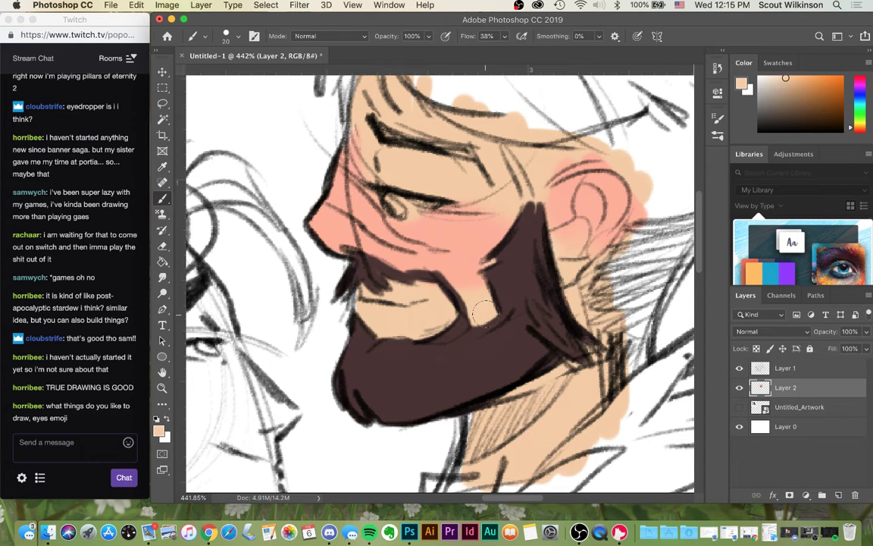
left_click_drag(428, 307, 469, 307)
left_click(462, 267, "alt")
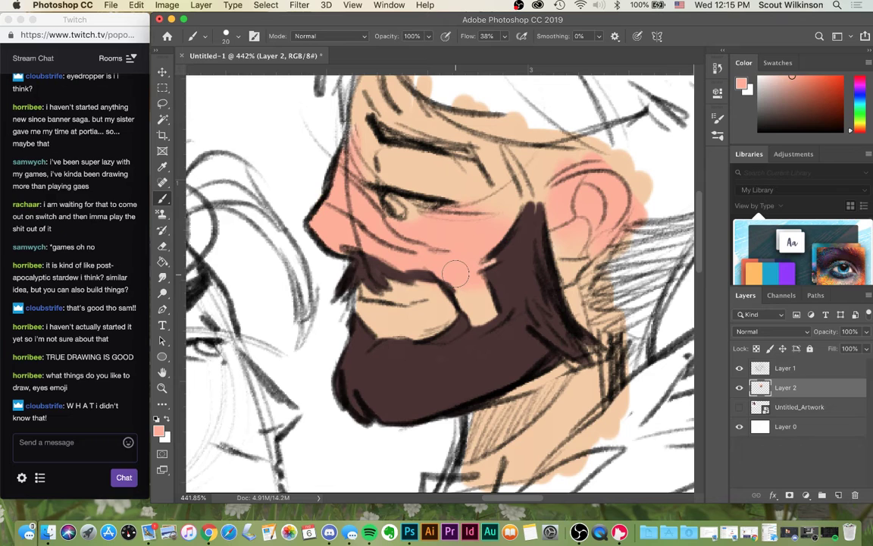
- Sample the dark beard brown and paint the man's hair up the temple, over the ear and down behind it
left_click(471, 252, "alt")
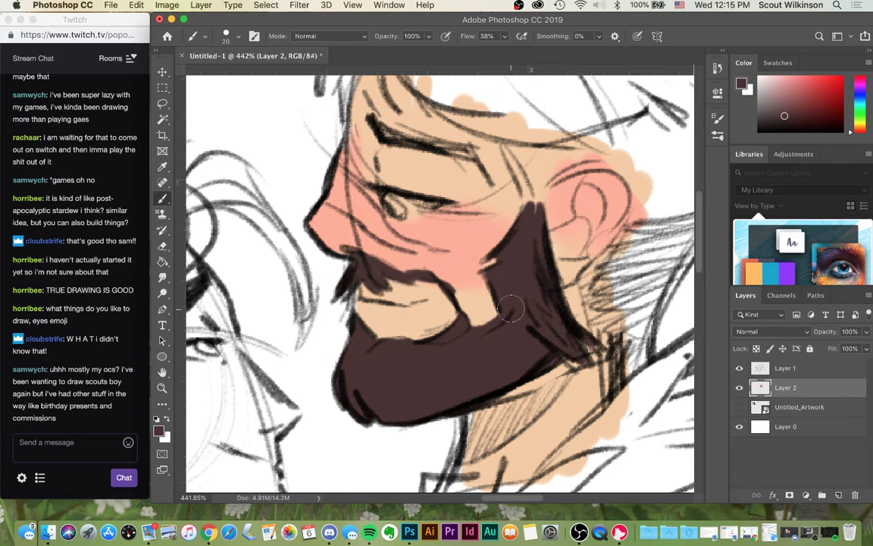
scroll(510, 308, "up", 5)
scroll(510, 307, "right", 3)
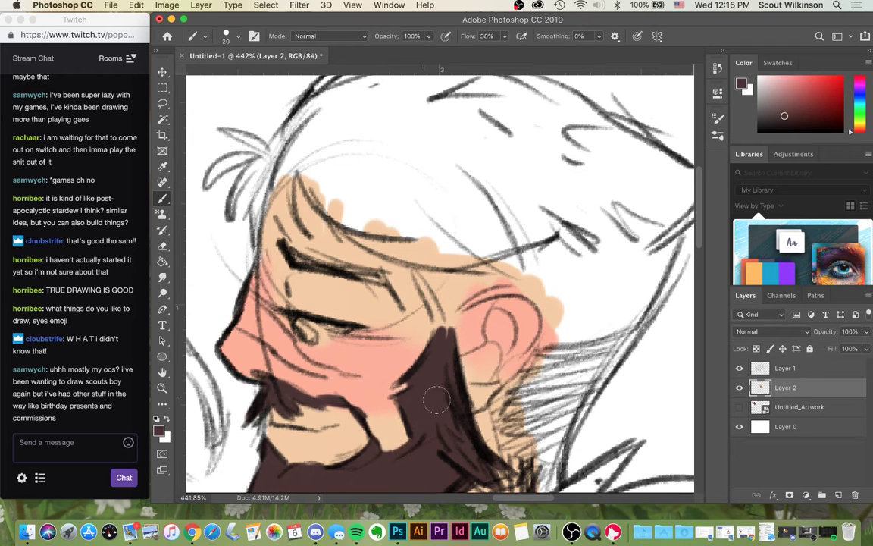
mouse_move(442, 327)
left_mouse_down()
mouse_move(416, 249)
mouse_move(445, 329)
left_mouse_up()
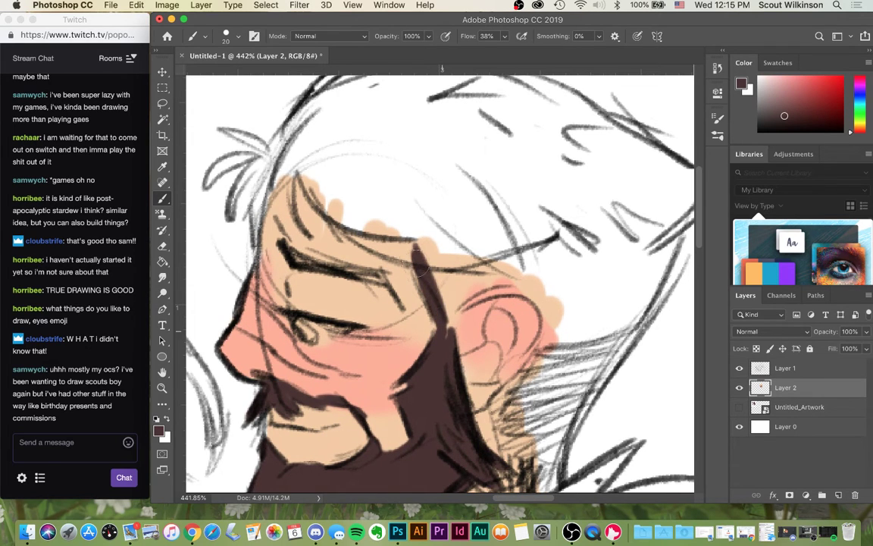
left_click_drag(412, 253, 437, 311)
mouse_move(438, 265)
left_mouse_down()
mouse_move(447, 337)
mouse_move(455, 303)
mouse_move(523, 264)
mouse_move(448, 294)
mouse_move(445, 263)
mouse_move(497, 247)
mouse_move(475, 262)
mouse_move(494, 268)
mouse_move(485, 271)
mouse_move(498, 277)
mouse_move(486, 278)
mouse_move(537, 281)
mouse_move(508, 269)
left_mouse_up()
left_click_drag(551, 315, 553, 370)
mouse_move(564, 329)
left_mouse_down()
mouse_move(538, 375)
mouse_move(522, 392)
mouse_move(540, 355)
mouse_move(511, 396)
mouse_move(553, 323)
left_mouse_up()
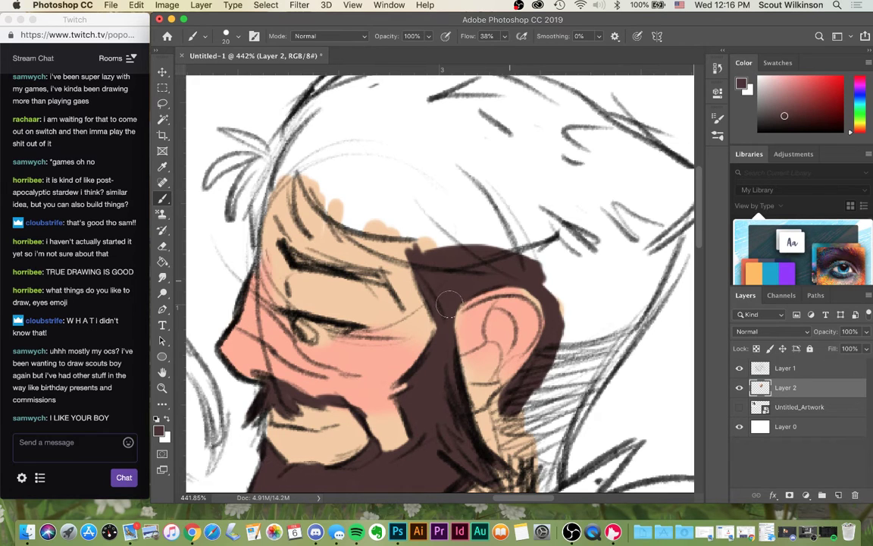
- Fill the hair behind the man's ear, down the nape and across the back of the head in flat dark brown
mouse_move(474, 298)
left_mouse_down()
mouse_move(537, 292)
mouse_move(548, 330)
left_mouse_up()
mouse_move(521, 399)
left_mouse_down()
mouse_move(500, 411)
mouse_move(561, 379)
mouse_move(580, 359)
mouse_move(557, 363)
mouse_move(580, 350)
mouse_move(586, 365)
mouse_move(562, 413)
mouse_move(621, 334)
mouse_move(550, 436)
left_mouse_up()
scroll(557, 315, "down", 2)
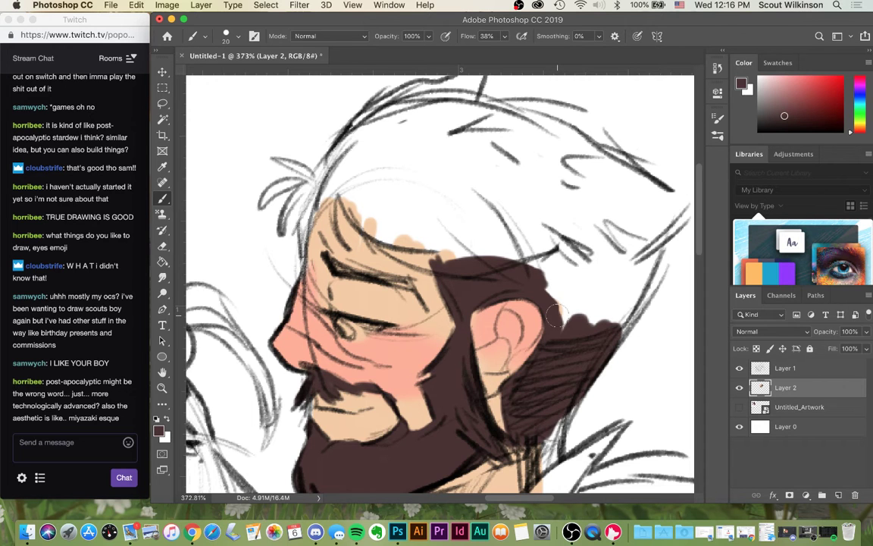
scroll(556, 312, "right", 5)
scroll(555, 312, "down", 3)
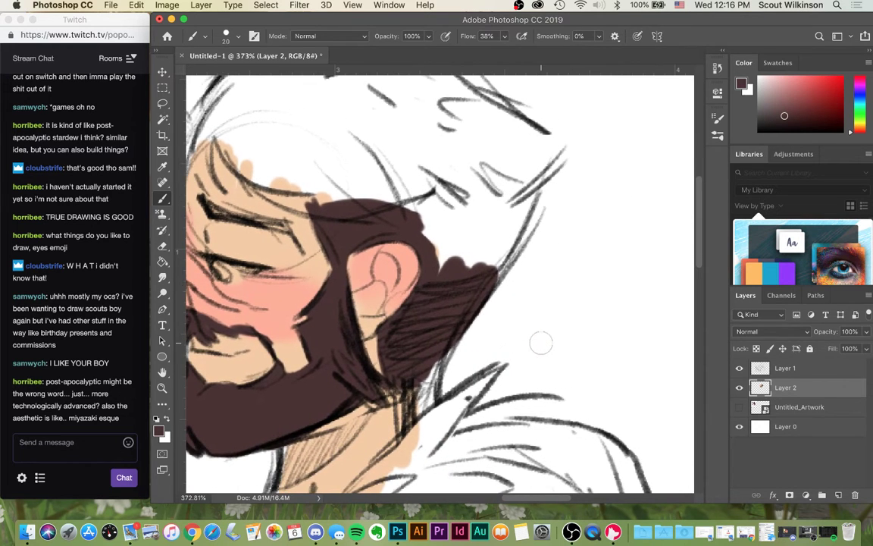
mouse_move(429, 386)
left_mouse_down()
mouse_move(453, 357)
mouse_move(414, 416)
left_mouse_up()
mouse_move(430, 236)
left_mouse_down()
mouse_move(469, 183)
mouse_move(480, 225)
mouse_move(475, 280)
mouse_move(441, 278)
mouse_move(495, 242)
mouse_move(466, 292)
mouse_move(523, 199)
mouse_move(474, 295)
mouse_move(530, 190)
mouse_move(496, 209)
mouse_move(494, 184)
mouse_move(518, 160)
mouse_move(417, 175)
left_mouse_up()
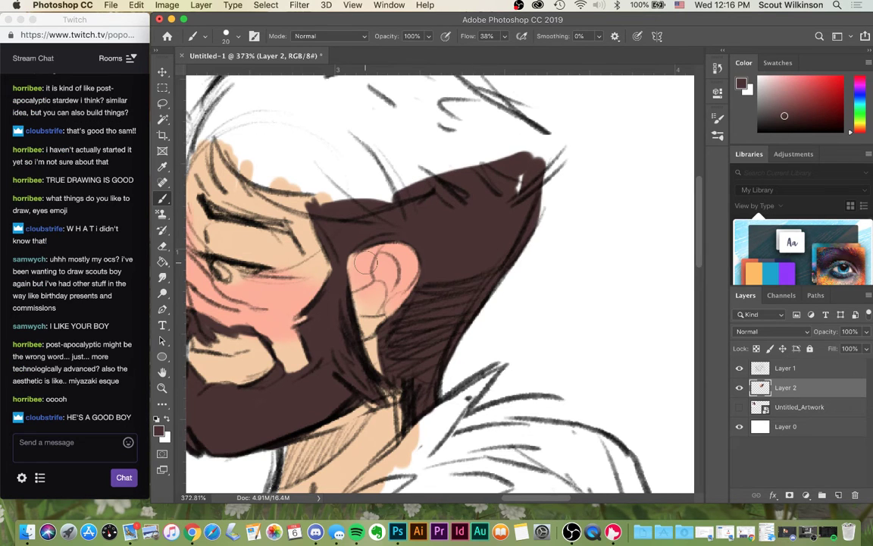
- Fill the gaps in the pointed tuft at the back of the man's head with dark brown
scroll(366, 262, "down", 2)
mouse_move(484, 196)
left_mouse_down()
mouse_move(491, 191)
mouse_move(483, 207)
left_mouse_up()
left_click_drag(528, 158, 475, 202)
left_click_drag(529, 179, 476, 202)
key("super+z")
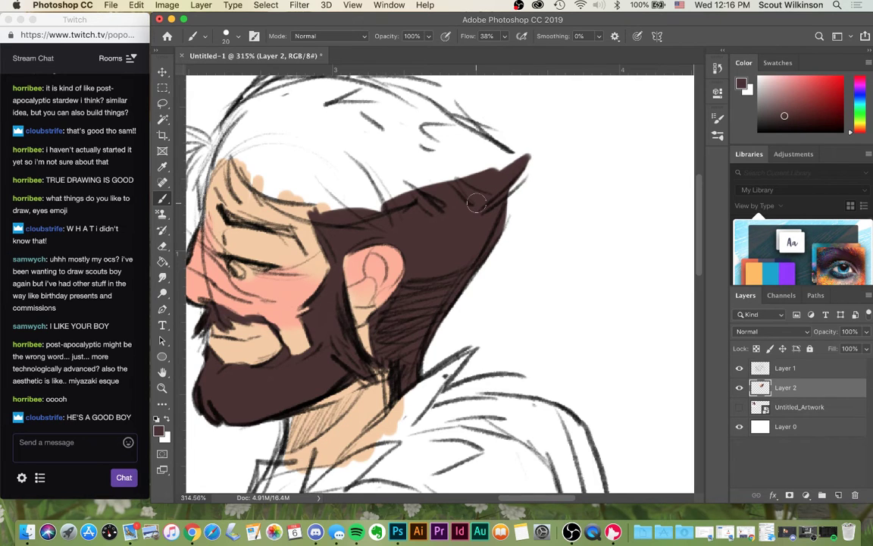
key("super+shift+z")
- Paint the swept hair above the man's forehead and the loose strands hanging over it in dark brown
mouse_move(249, 156)
left_mouse_down()
mouse_move(282, 182)
mouse_move(265, 186)
mouse_move(269, 195)
mouse_move(216, 136)
mouse_move(261, 186)
mouse_move(318, 155)
mouse_move(386, 213)
mouse_move(364, 178)
mouse_move(441, 152)
mouse_move(398, 126)
mouse_move(451, 150)
mouse_move(504, 157)
left_mouse_up()
scroll(505, 158, "left", 5)
scroll(505, 158, "up", 2)
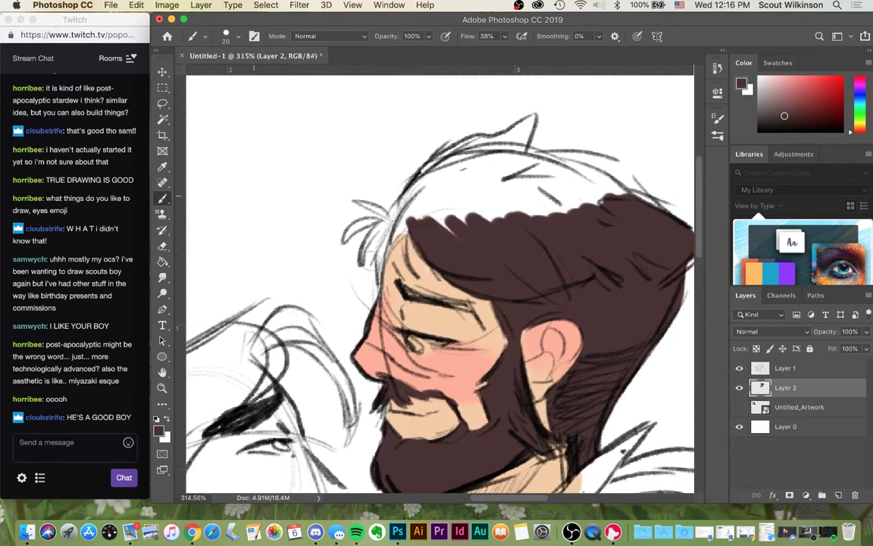
left_click_drag(400, 261, 411, 216)
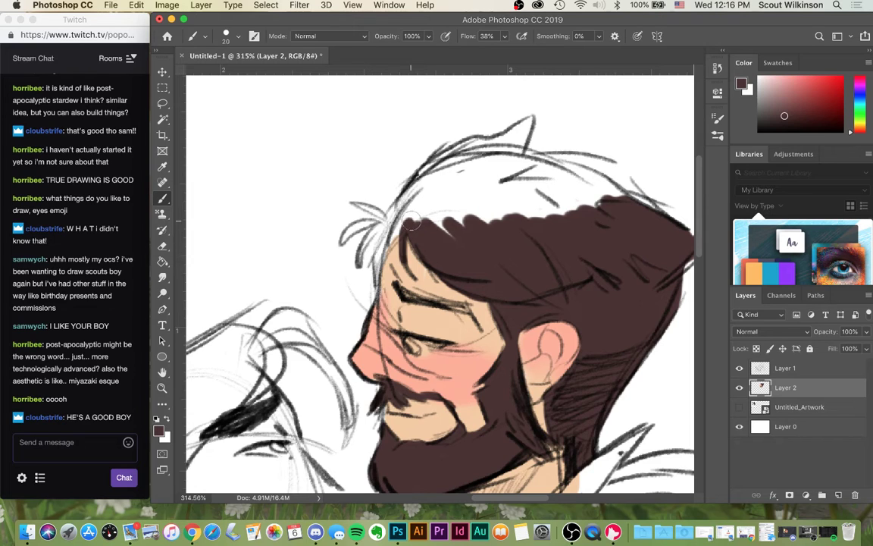
left_click_drag(376, 277, 412, 221)
mouse_move(374, 256)
left_mouse_down()
mouse_move(412, 214)
mouse_move(426, 219)
left_mouse_up()
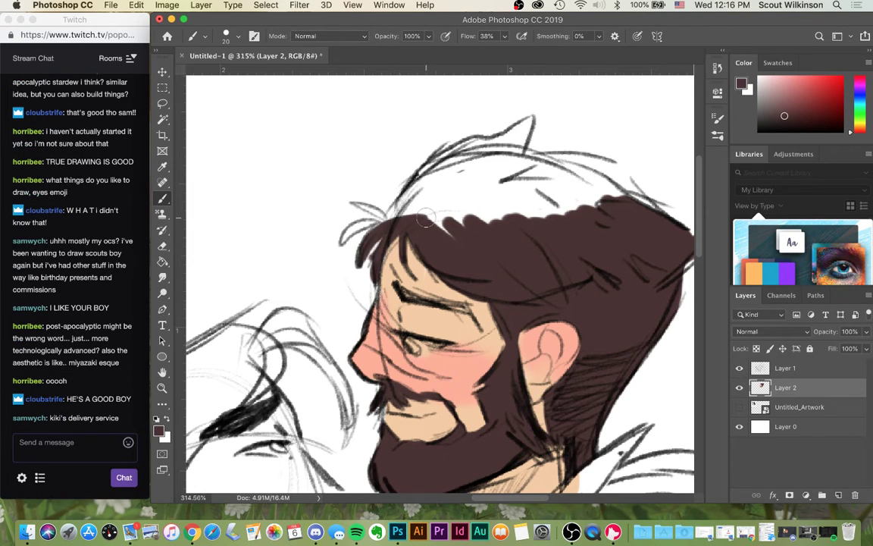
left_click_drag(349, 239, 410, 223)
- Fill the crown, the upright tuft and the remaining top of the man's hair with dark brown up to the sketch outline
mouse_move(360, 207)
left_mouse_down()
mouse_move(409, 222)
mouse_move(476, 166)
mouse_move(413, 171)
mouse_move(404, 212)
mouse_move(491, 209)
mouse_move(485, 167)
mouse_move(466, 190)
mouse_move(447, 152)
mouse_move(466, 173)
left_mouse_up()
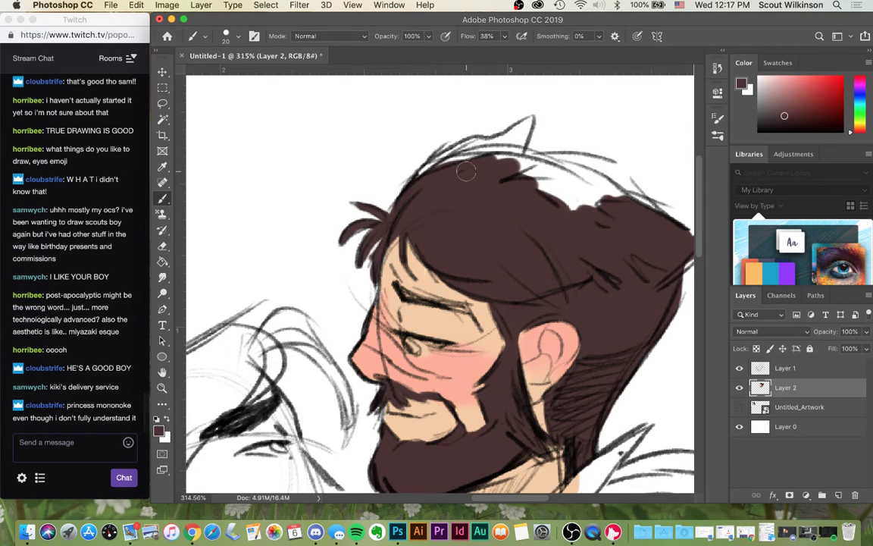
left_click_drag(411, 189, 471, 157)
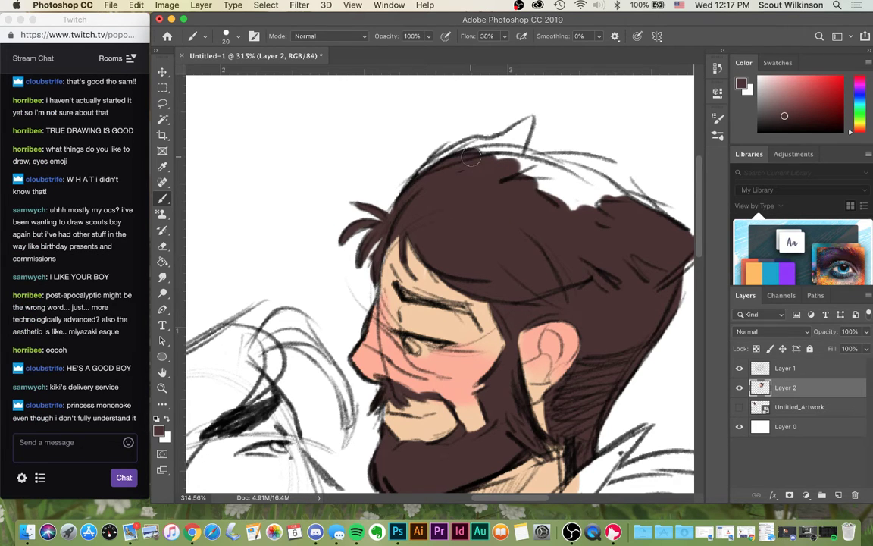
mouse_move(423, 177)
left_mouse_down()
mouse_move(474, 153)
mouse_move(419, 130)
mouse_move(488, 144)
mouse_move(521, 130)
mouse_move(494, 161)
left_mouse_up()
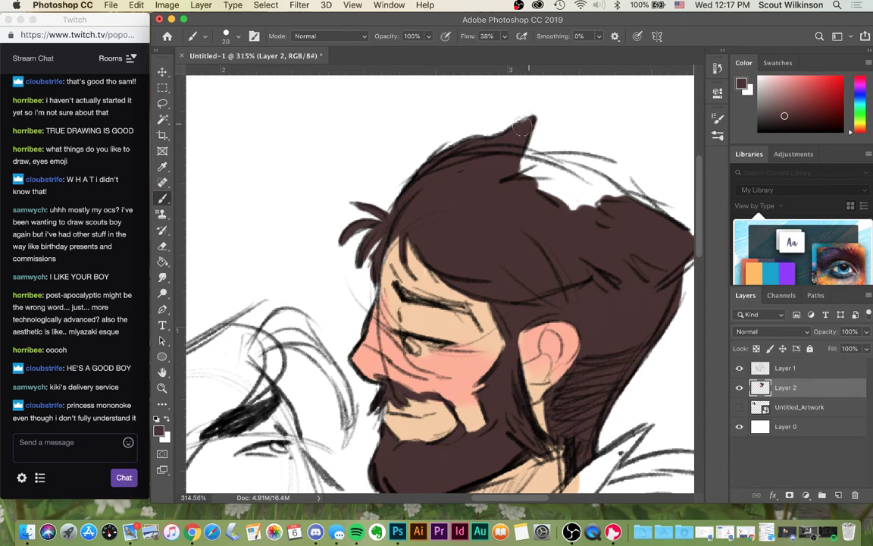
mouse_move(508, 176)
left_mouse_down()
mouse_move(620, 176)
mouse_move(602, 160)
mouse_move(624, 177)
mouse_move(570, 163)
mouse_move(626, 183)
mouse_move(559, 168)
mouse_move(552, 190)
mouse_move(626, 196)
mouse_move(605, 180)
mouse_move(659, 226)
mouse_move(633, 191)
mouse_move(664, 228)
left_mouse_up()
scroll(664, 227, "right", 5)
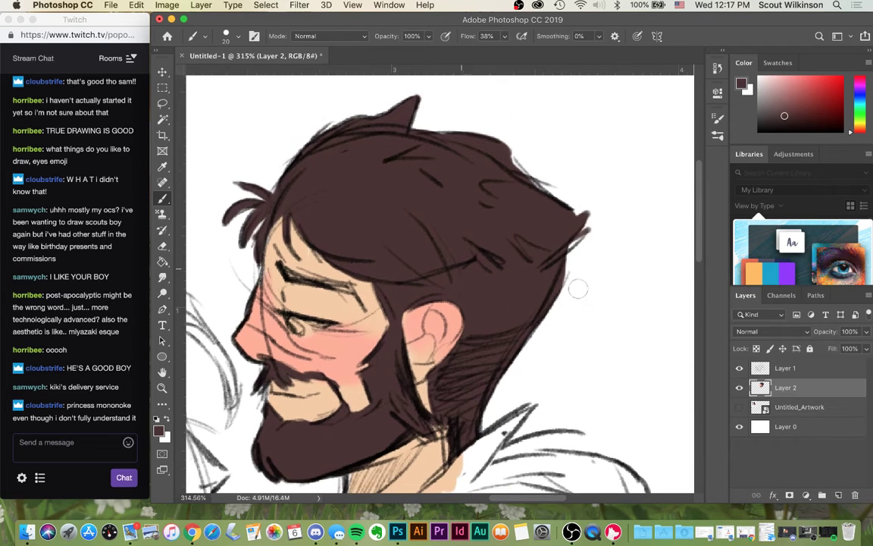
left_click_drag(578, 288, 570, 282)
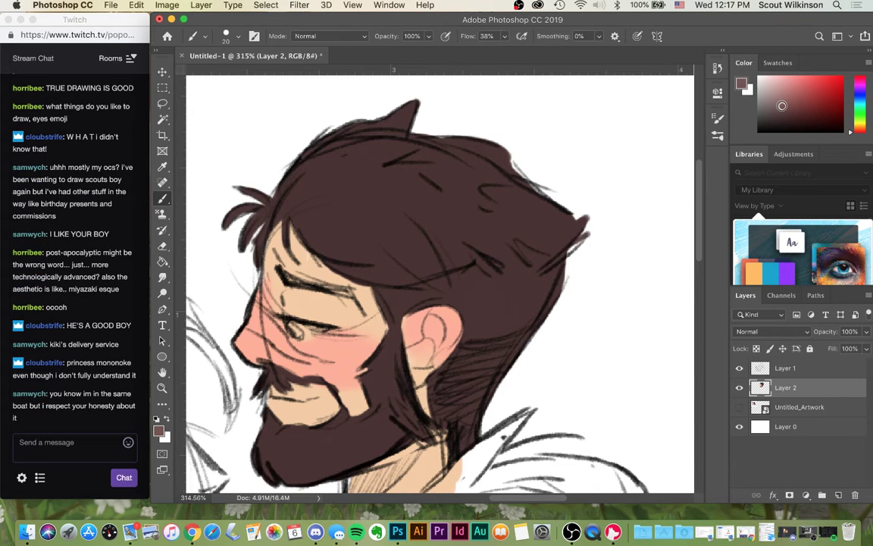
- Paint a lighter reddish-brown highlight band across the man's hair and blend its edges with the Smudge tool
mouse_move(350, 220)
left_mouse_down()
mouse_move(404, 241)
mouse_move(402, 224)
mouse_move(426, 204)
mouse_move(494, 203)
mouse_move(482, 178)
mouse_move(529, 205)
left_mouse_up()
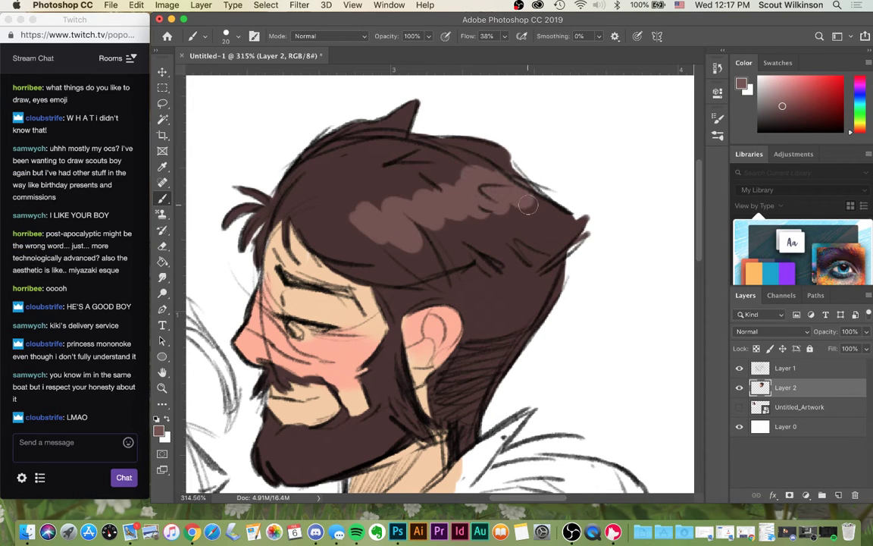
left_click(163, 277)
mouse_move(403, 244)
left_mouse_down()
mouse_move(415, 250)
mouse_move(433, 232)
mouse_move(535, 209)
mouse_move(547, 221)
mouse_move(456, 231)
mouse_move(522, 248)
mouse_move(464, 232)
mouse_move(478, 249)
mouse_move(383, 242)
mouse_move(414, 268)
mouse_move(333, 223)
mouse_move(381, 265)
mouse_move(337, 228)
mouse_move(379, 261)
mouse_move(341, 234)
left_mouse_up()
left_click_drag(481, 180, 563, 218)
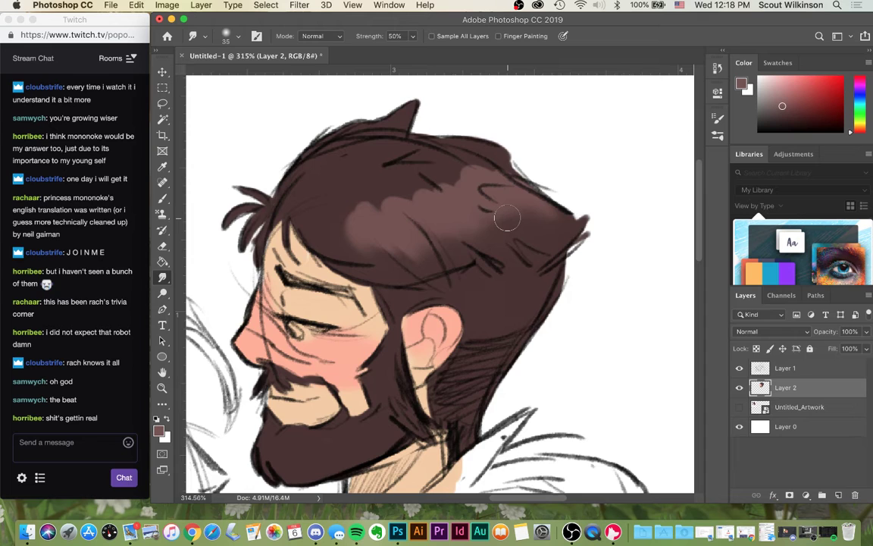
mouse_move(334, 230)
left_mouse_down()
mouse_move(384, 219)
mouse_move(334, 252)
left_mouse_up()
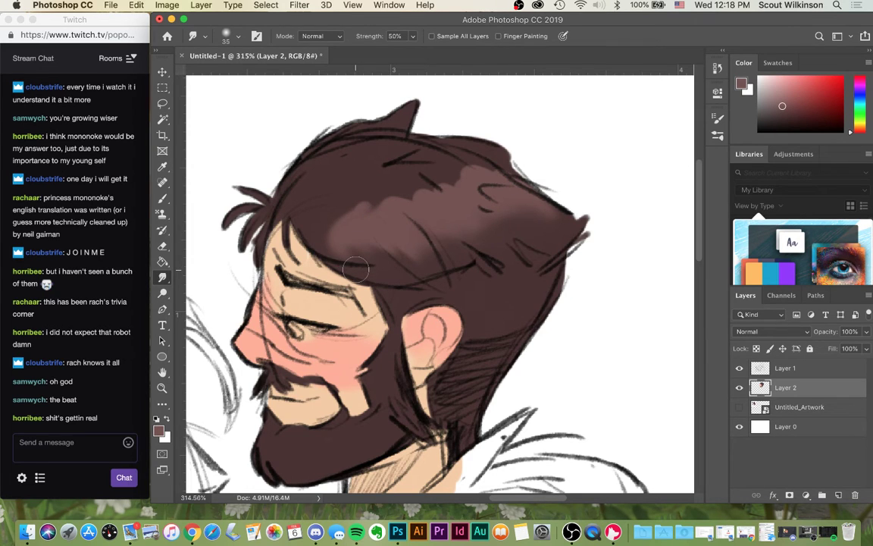
- Undo the last smudge and brush short lighter strands along the front and upper edges of the hair highlight
left_click(163, 166)
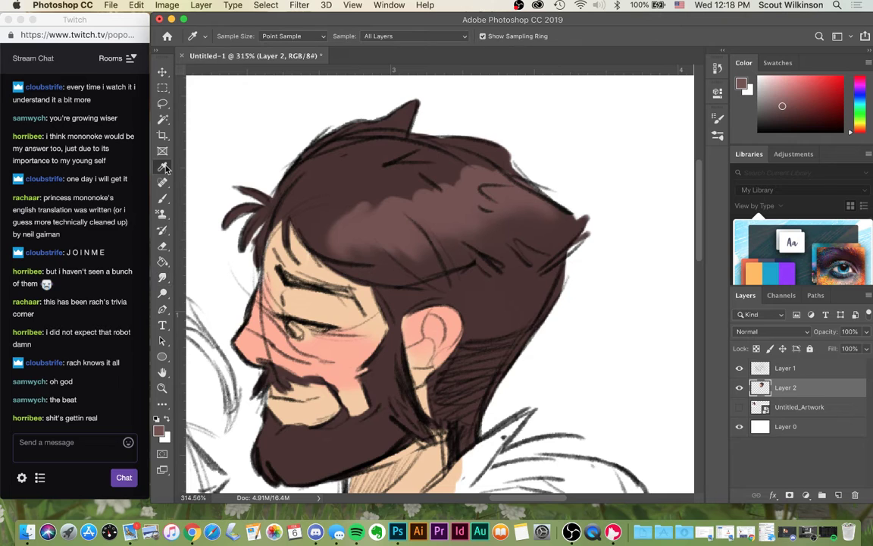
left_click(166, 200)
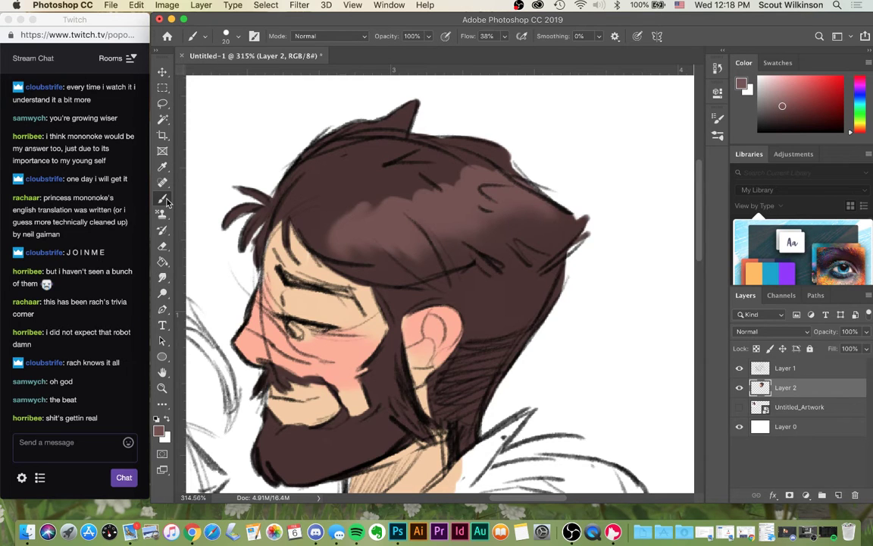
key("super+z")
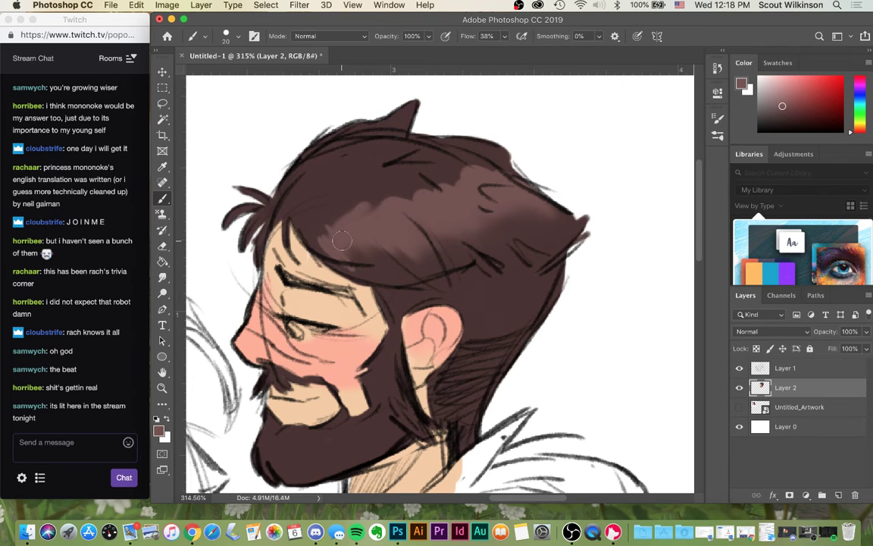
mouse_move(341, 241)
left_mouse_down()
mouse_move(453, 176)
mouse_move(491, 203)
left_mouse_up()
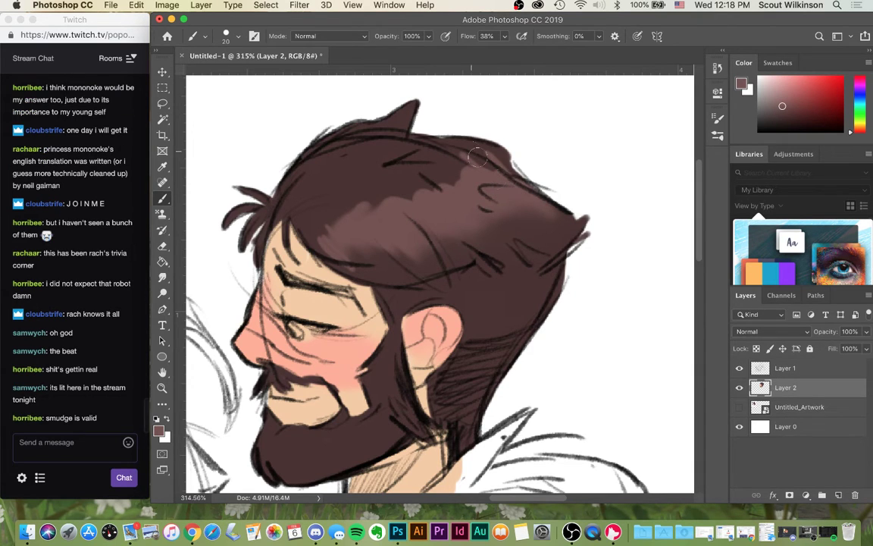
key("super+z")
left_click_drag(447, 167, 488, 172)
left_click_drag(421, 143, 456, 161)
key("super+z")
left_click_drag(402, 148, 498, 180)
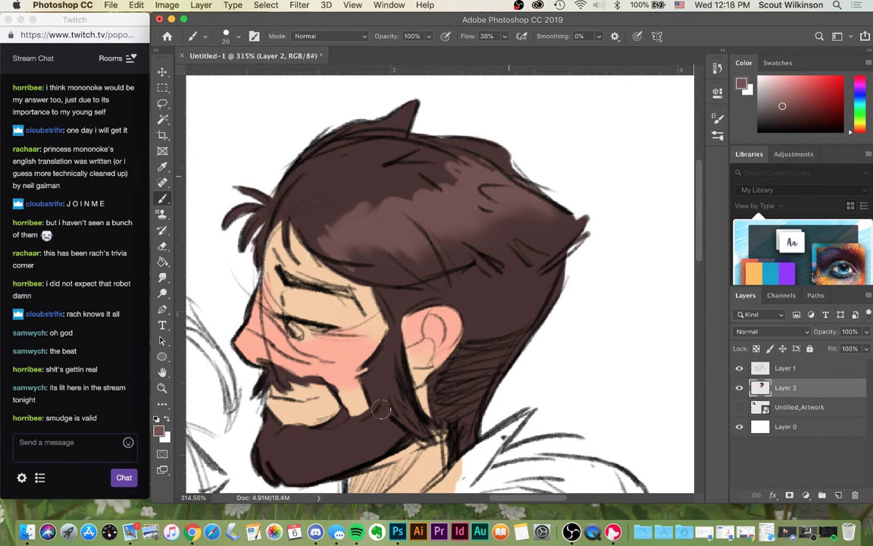
- Add short lighter reddish-brown strands to the man's sideburn, beard and the lower edge of the hair highlight
mouse_move(392, 389)
left_mouse_down()
mouse_move(402, 402)
mouse_move(398, 383)
left_mouse_up()
left_click_drag(377, 252, 401, 268)
mouse_move(358, 197)
left_mouse_down()
mouse_move(418, 203)
mouse_move(431, 267)
left_mouse_up()
mouse_move(399, 362)
left_mouse_down()
mouse_move(387, 386)
mouse_move(363, 401)
mouse_move(357, 390)
mouse_move(402, 428)
mouse_move(392, 413)
left_mouse_up()
left_click_drag(398, 255, 426, 283)
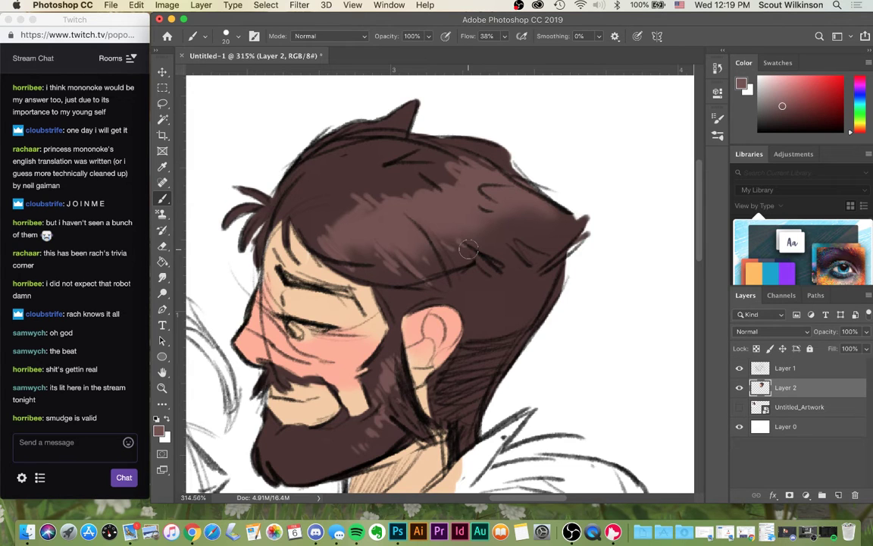
- Sample white from the background and paint the white of the man's eye
scroll(468, 257, "down", 3)
scroll(457, 258, "down", 1)
scroll(457, 303, "up", 2)
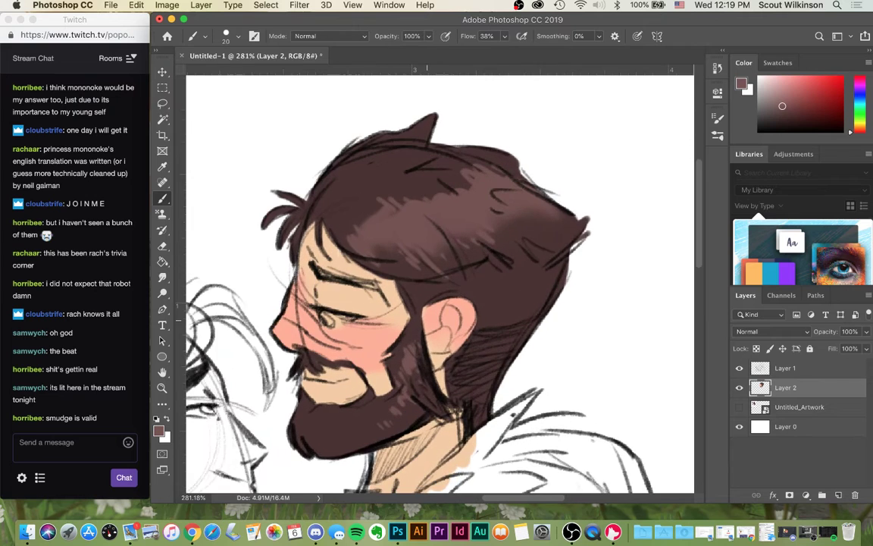
scroll(457, 303, "down", 1)
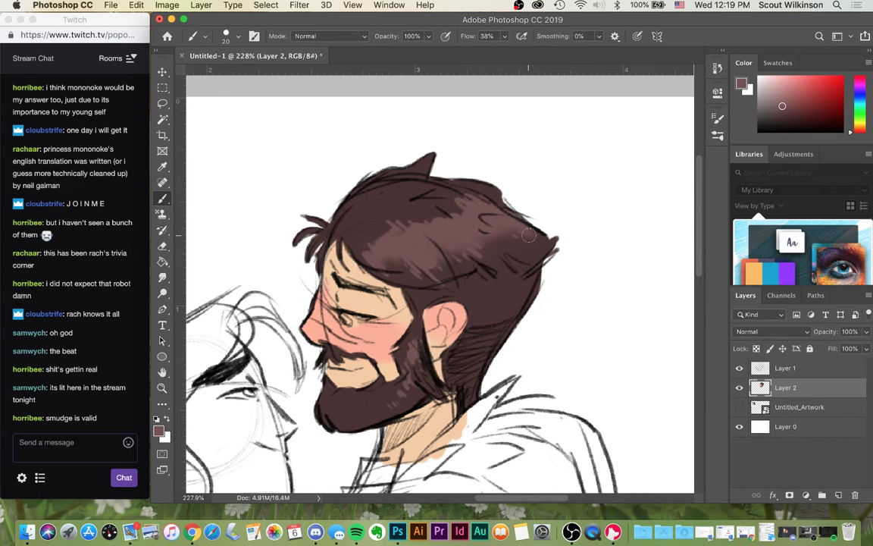
left_click(569, 306, "alt")
left_click_drag(347, 319, 355, 322)
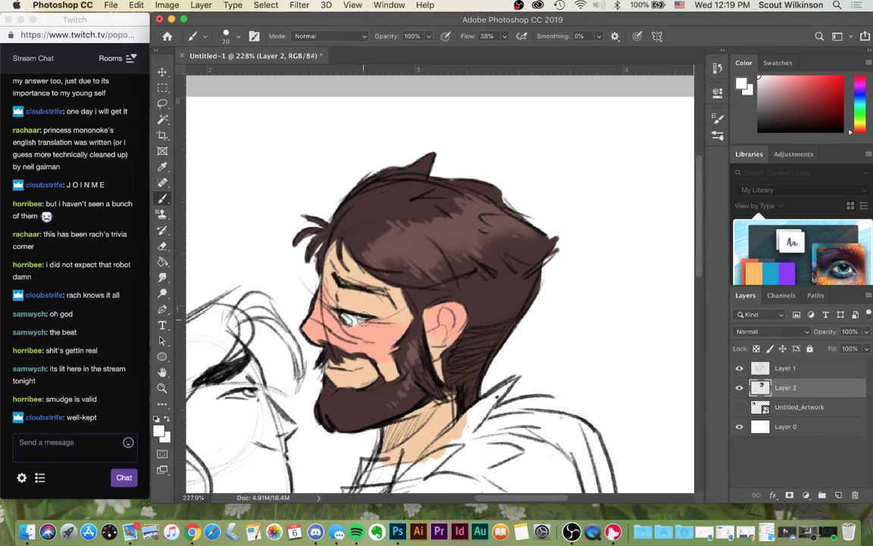
- Set the foreground colour to golden orange f2aa38 and paint the man's iris with it
left_click(160, 429)
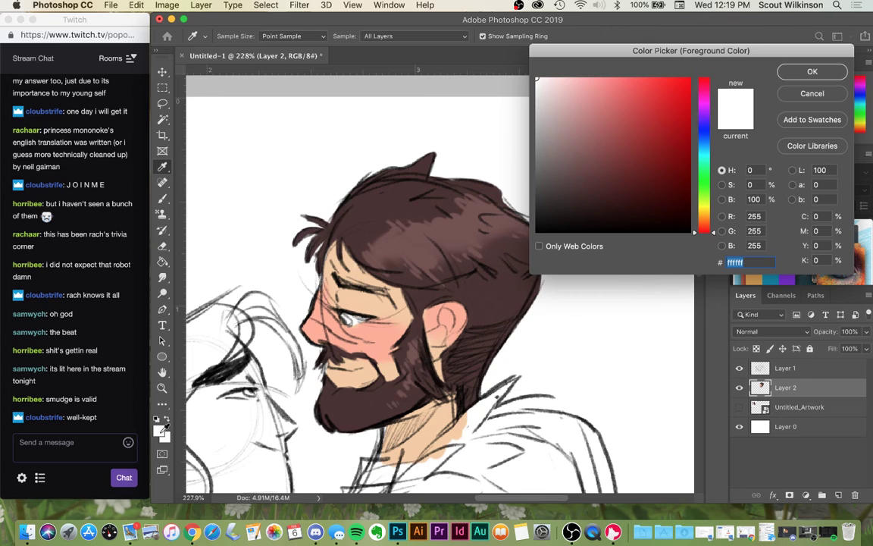
left_click(710, 217)
mouse_move(644, 119)
left_mouse_down()
mouse_move(659, 107)
mouse_move(652, 85)
left_mouse_up()
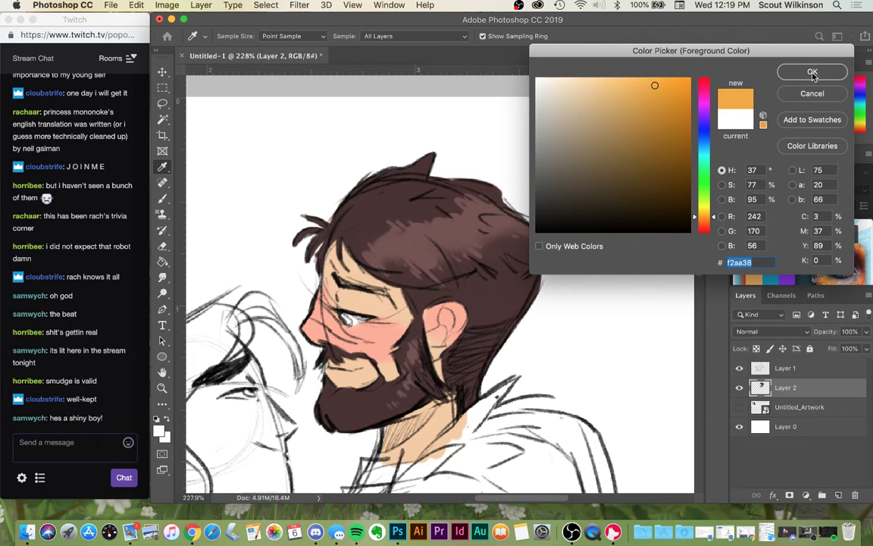
left_click(812, 72)
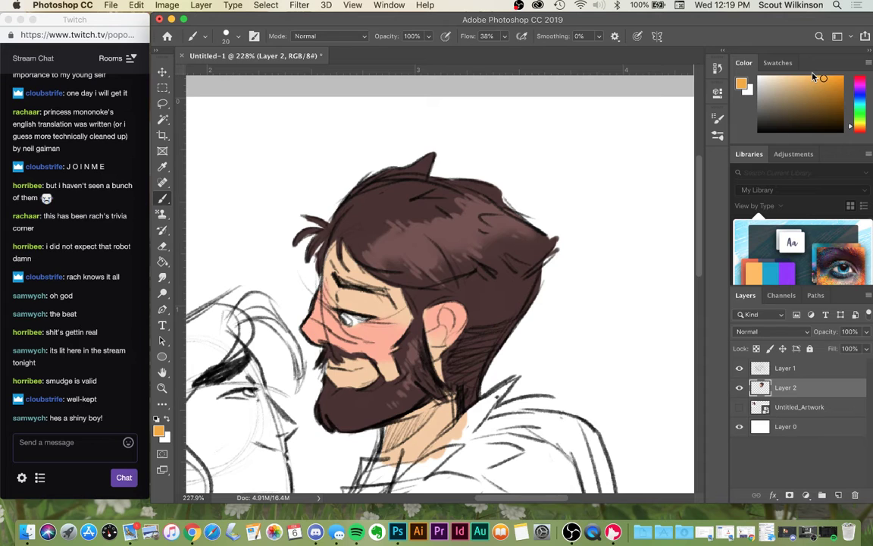
left_click_drag(344, 316, 347, 319)
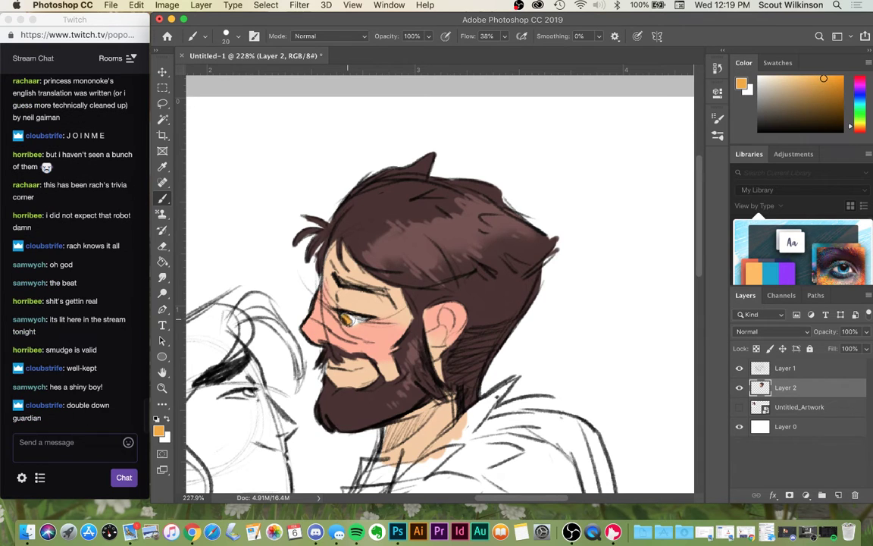
- Set the foreground colour to the darker golden brown bd7f1e
left_click(161, 428)
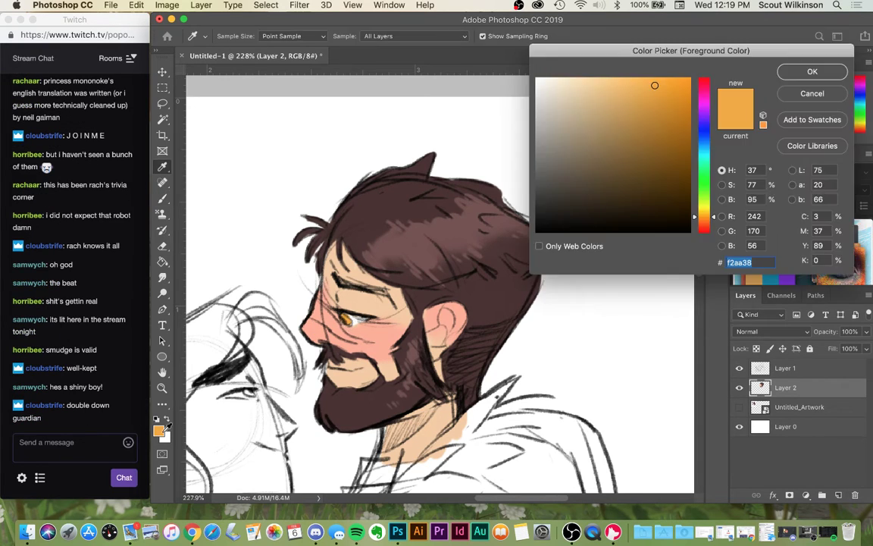
left_click_drag(660, 117, 665, 118)
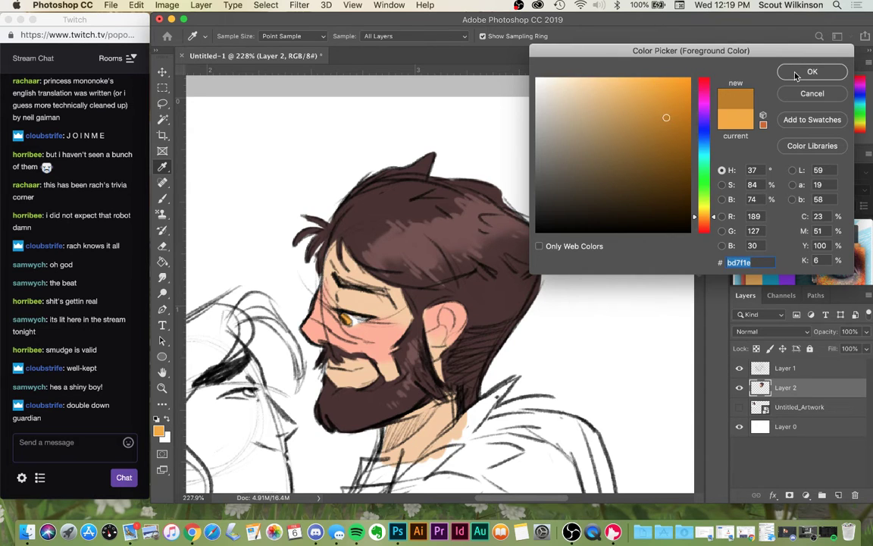
left_click(795, 76)
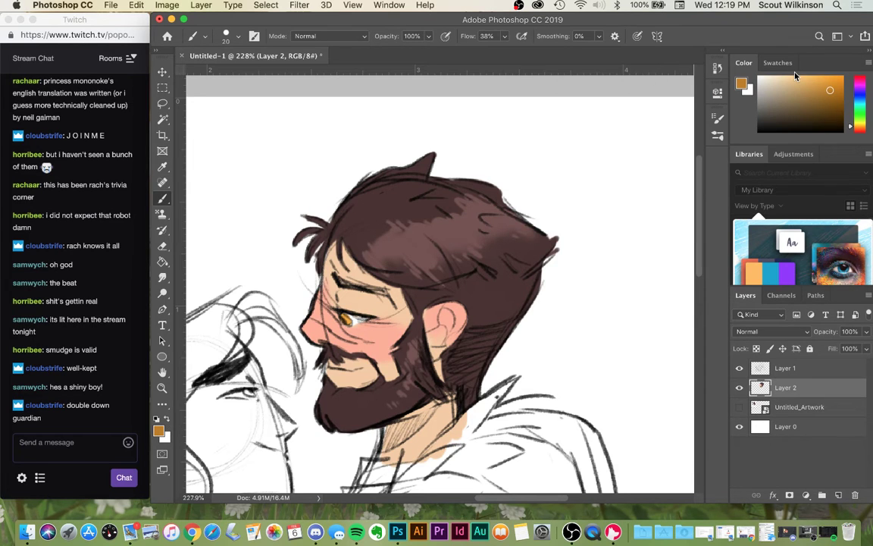
- Sample the pink skin around the man's eye and set the foreground colour to a deeper salmon pink
left_click(159, 430)
left_click(347, 305)
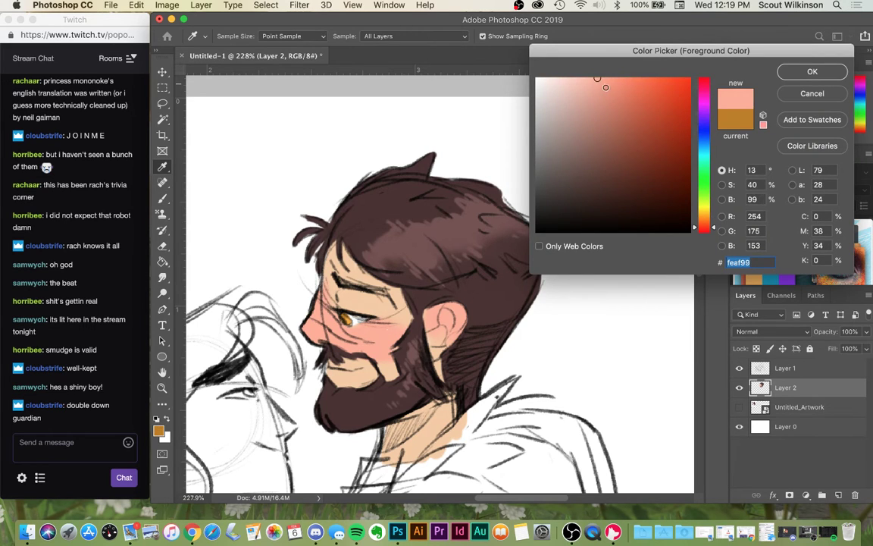
left_click(347, 300)
left_click(812, 71)
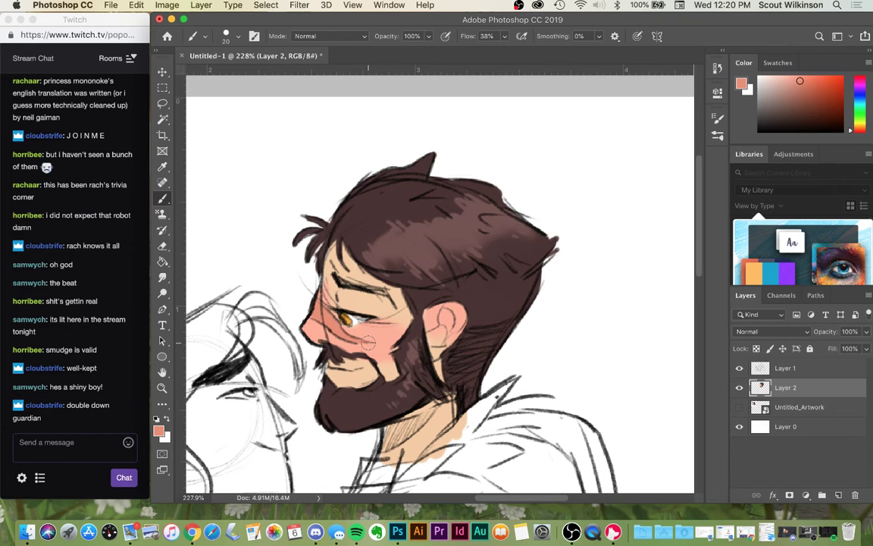
- Set the foreground colour to a pale cream and paint the fur collar over the man's shoulder with it
scroll(518, 307, "down", 1)
scroll(517, 307, "down", 1)
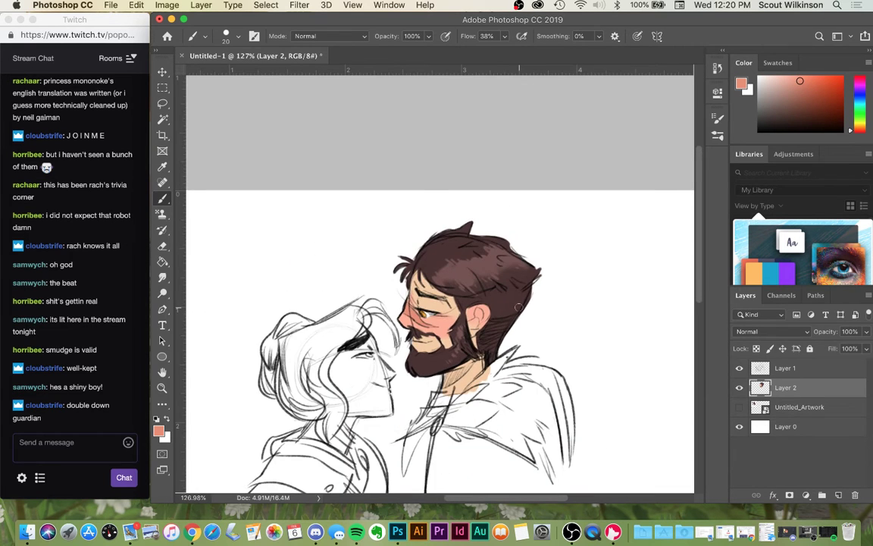
scroll(531, 339, "up", 2)
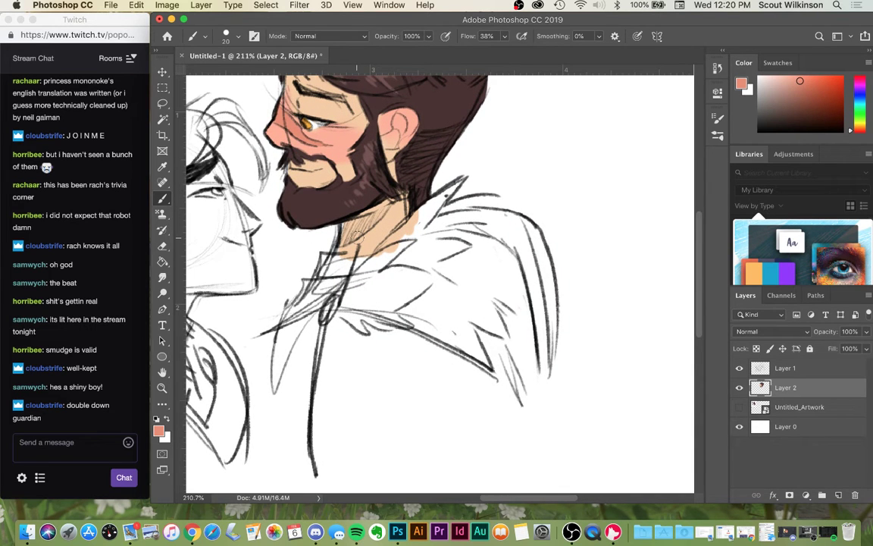
left_click(160, 431)
left_click_drag(558, 89, 552, 82)
left_click(701, 217)
left_click(816, 71)
mouse_move(386, 213)
left_mouse_down()
mouse_move(352, 230)
mouse_move(383, 199)
mouse_move(440, 200)
mouse_move(458, 189)
mouse_move(368, 270)
mouse_move(380, 283)
mouse_move(411, 272)
left_mouse_up()
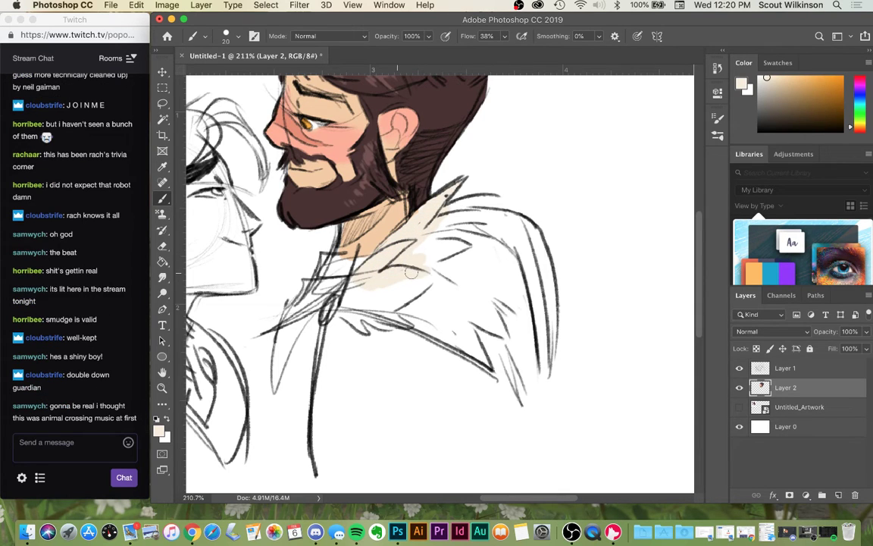
mouse_move(410, 273)
left_mouse_down()
mouse_move(380, 260)
mouse_move(372, 266)
mouse_move(377, 289)
mouse_move(348, 315)
mouse_move(351, 290)
mouse_move(369, 313)
mouse_move(397, 305)
mouse_move(420, 280)
mouse_move(447, 336)
mouse_move(474, 354)
mouse_move(462, 347)
mouse_move(474, 335)
mouse_move(505, 327)
mouse_move(465, 239)
mouse_move(481, 225)
mouse_move(487, 235)
mouse_move(478, 227)
mouse_move(526, 230)
mouse_move(537, 256)
mouse_move(532, 248)
mouse_move(511, 260)
mouse_move(480, 245)
mouse_move(472, 270)
mouse_move(520, 252)
mouse_move(522, 227)
mouse_move(534, 250)
mouse_move(490, 237)
mouse_move(512, 250)
mouse_move(469, 274)
mouse_move(485, 284)
mouse_move(512, 377)
mouse_move(503, 358)
mouse_move(519, 347)
mouse_move(533, 310)
mouse_move(546, 358)
mouse_move(544, 265)
mouse_move(551, 315)
mouse_move(517, 263)
mouse_move(540, 318)
mouse_move(516, 310)
mouse_move(507, 361)
left_mouse_up()
left_click_drag(441, 247, 447, 263)
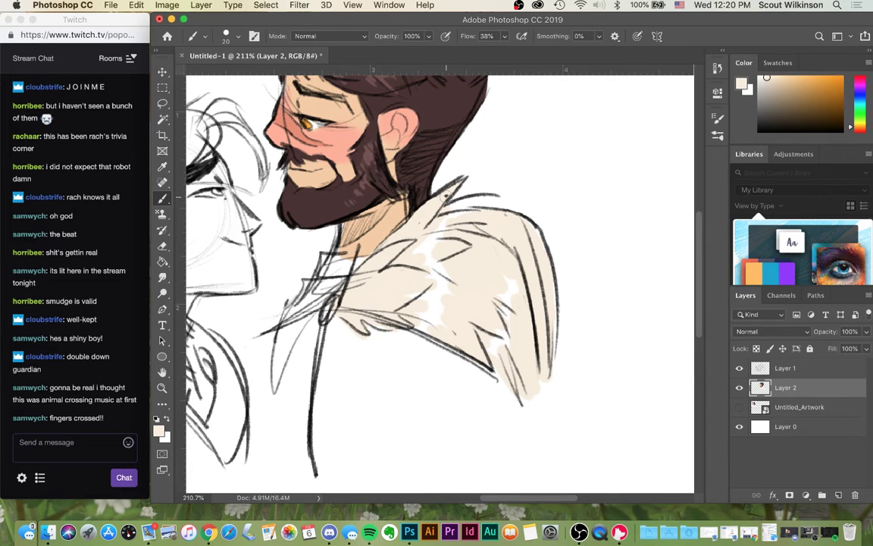
- Paint the man's inner collar and lapel dark grey-brown, and touch up the fur's edge along the neck in sampled cream
left_click_drag(775, 94, 781, 112)
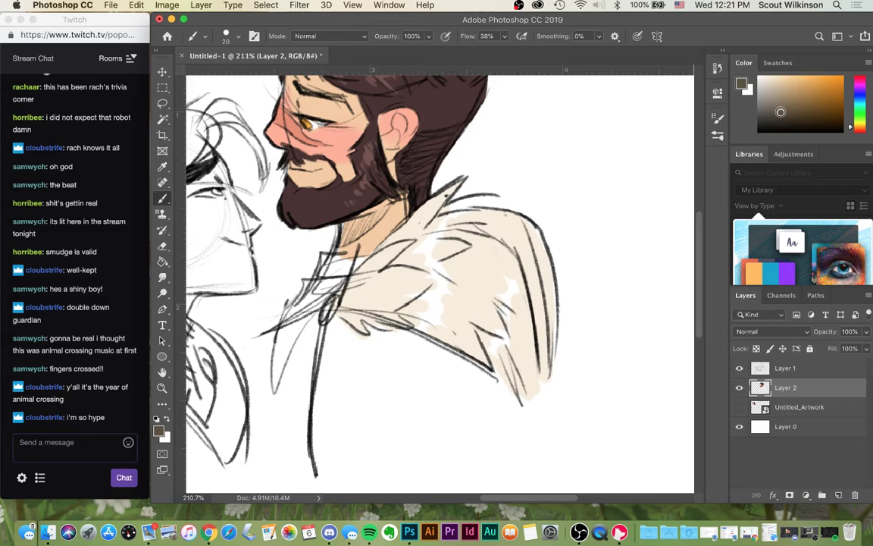
left_click_drag(779, 111, 770, 108)
mouse_move(332, 263)
left_mouse_down()
mouse_move(344, 262)
mouse_move(322, 263)
mouse_move(348, 256)
mouse_move(335, 288)
mouse_move(311, 288)
mouse_move(303, 299)
mouse_move(330, 296)
mouse_move(324, 304)
left_mouse_up()
left_click_drag(338, 257, 357, 248)
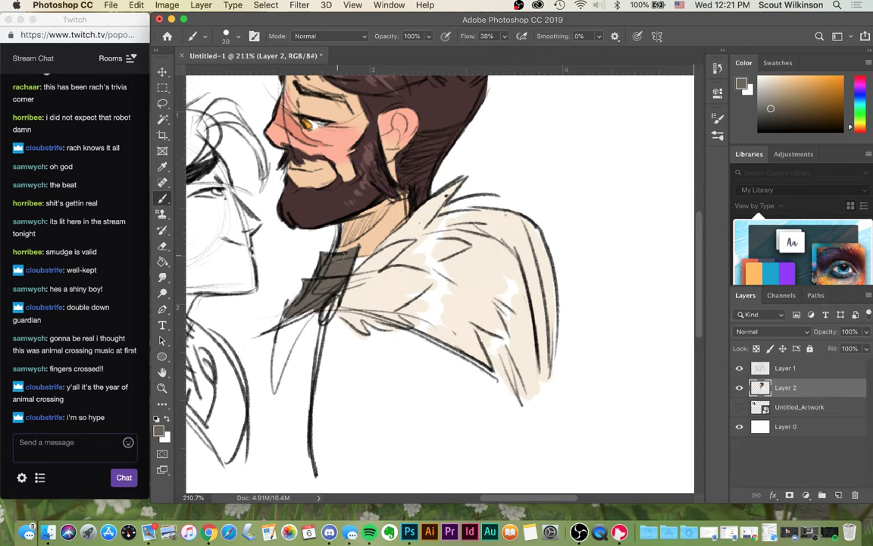
mouse_move(295, 322)
left_mouse_down()
mouse_move(277, 386)
mouse_move(277, 365)
left_mouse_up()
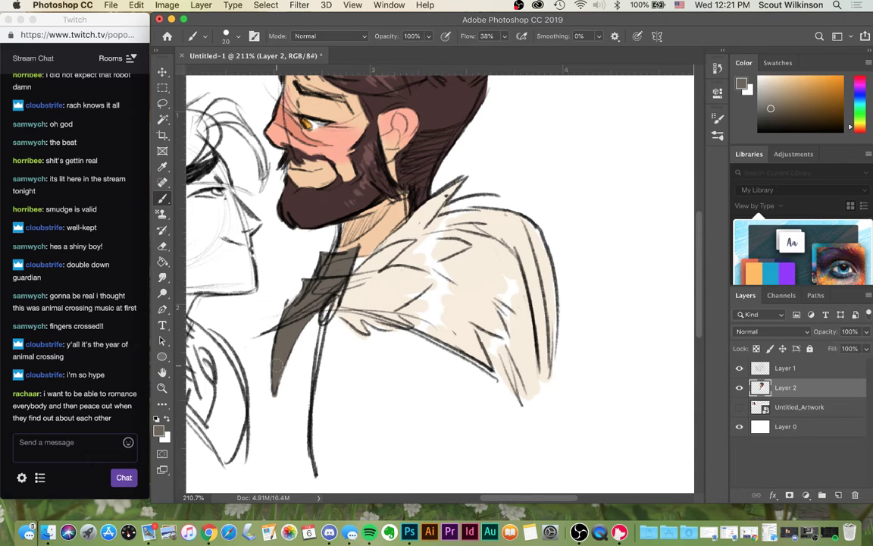
left_click_drag(444, 279, 465, 304, "alt")
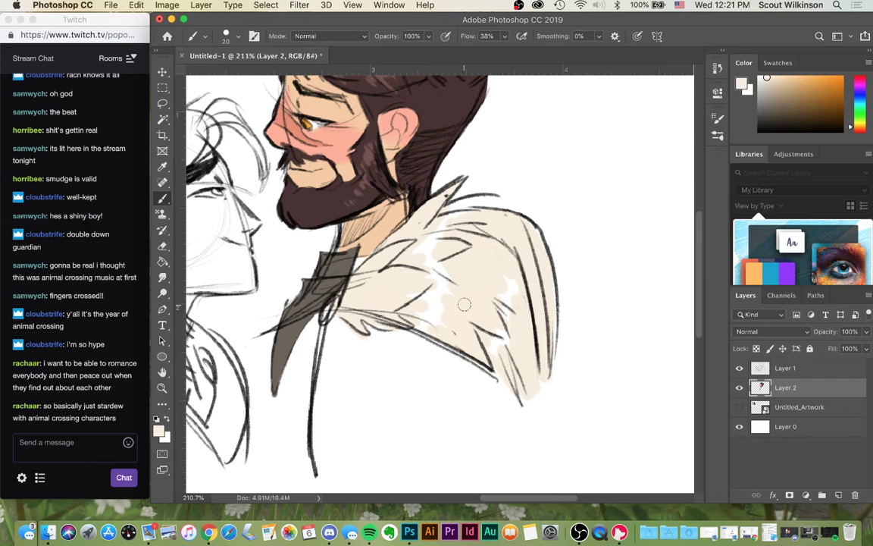
left_click_drag(366, 257, 403, 231)
- Set the foreground colour to red bc2424 and paint the upper part of the cape along the fur's lower edge
left_click(159, 431)
left_click(704, 89)
left_click_drag(704, 90, 703, 89)
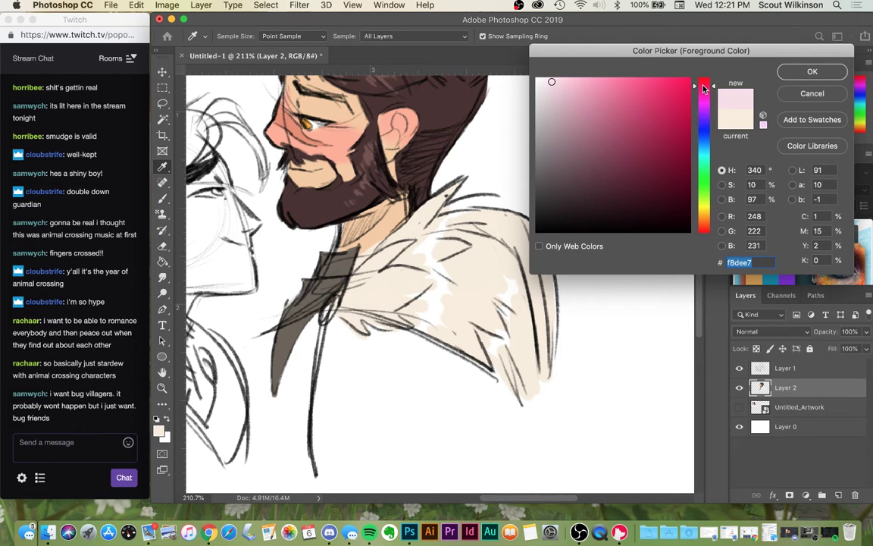
left_click_drag(704, 89, 704, 77)
mouse_move(618, 102)
left_mouse_down()
mouse_move(635, 111)
mouse_move(639, 101)
left_mouse_up()
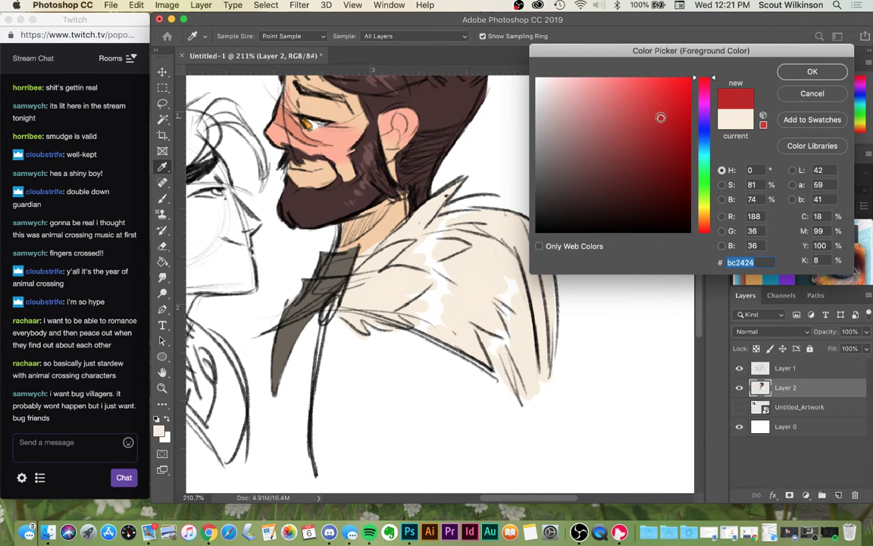
left_click(817, 75)
left_click_drag(331, 322, 381, 355)
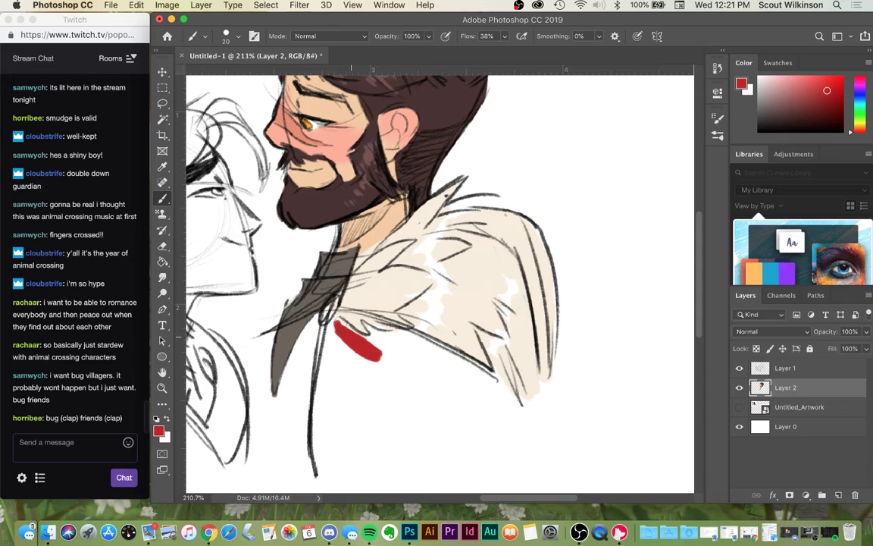
mouse_move(331, 327)
left_mouse_down()
mouse_move(321, 391)
mouse_move(338, 345)
mouse_move(356, 343)
mouse_move(392, 366)
mouse_move(373, 353)
mouse_move(366, 330)
mouse_move(396, 344)
mouse_move(405, 337)
mouse_move(375, 336)
mouse_move(406, 338)
mouse_move(400, 360)
mouse_move(385, 347)
mouse_move(396, 341)
mouse_move(434, 367)
mouse_move(407, 340)
mouse_move(455, 373)
left_mouse_up()
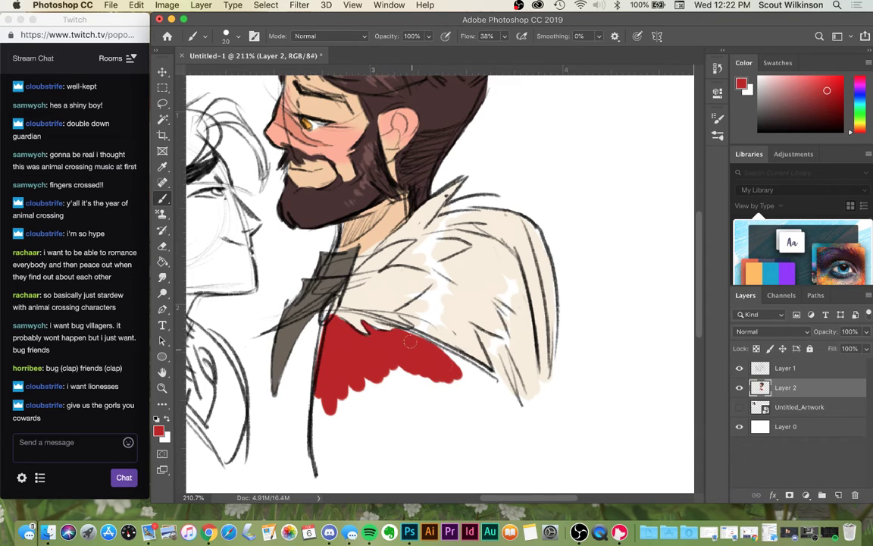
mouse_move(433, 344)
left_mouse_down()
mouse_move(480, 381)
mouse_move(471, 383)
mouse_move(504, 388)
mouse_move(519, 406)
left_mouse_up()
left_click_drag(492, 352, 520, 407)
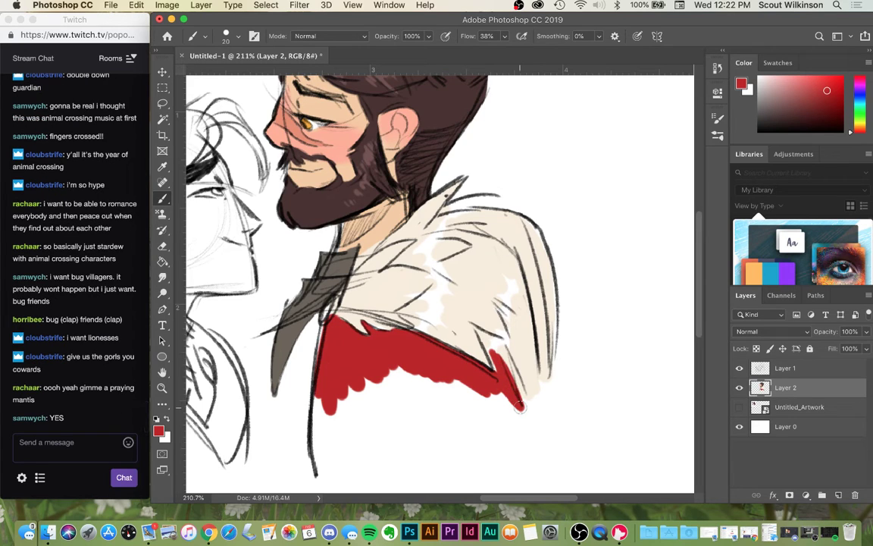
- Enlarge the brush to 45 and fill the rest of the cape in red, out to the back edge beneath the fur
mouse_move(327, 402)
left_mouse_down()
mouse_move(318, 432)
mouse_move(317, 405)
mouse_move(324, 470)
mouse_move(399, 461)
mouse_move(423, 438)
mouse_move(513, 440)
mouse_move(518, 431)
mouse_move(498, 392)
mouse_move(372, 372)
mouse_move(423, 360)
mouse_move(395, 385)
mouse_move(394, 401)
mouse_move(378, 396)
mouse_move(387, 396)
mouse_move(334, 433)
mouse_move(336, 422)
mouse_move(378, 440)
mouse_move(402, 420)
mouse_move(388, 440)
mouse_move(414, 385)
mouse_move(425, 381)
mouse_move(422, 416)
mouse_move(490, 410)
mouse_move(486, 427)
mouse_move(502, 421)
left_mouse_up()
key("]")
key("]")
key("]")
key("]")
key("]")
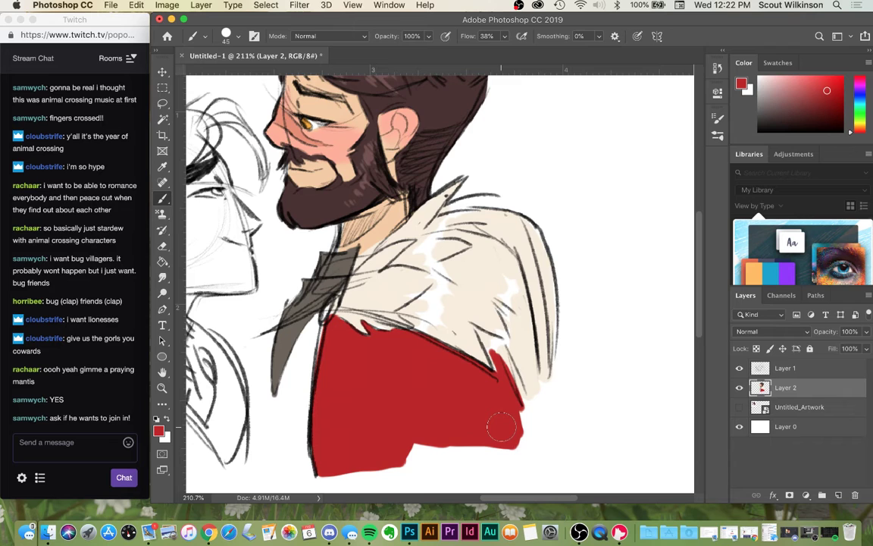
mouse_move(502, 428)
left_mouse_down()
mouse_move(504, 402)
mouse_move(497, 444)
mouse_move(515, 432)
mouse_move(424, 445)
mouse_move(501, 434)
left_mouse_up()
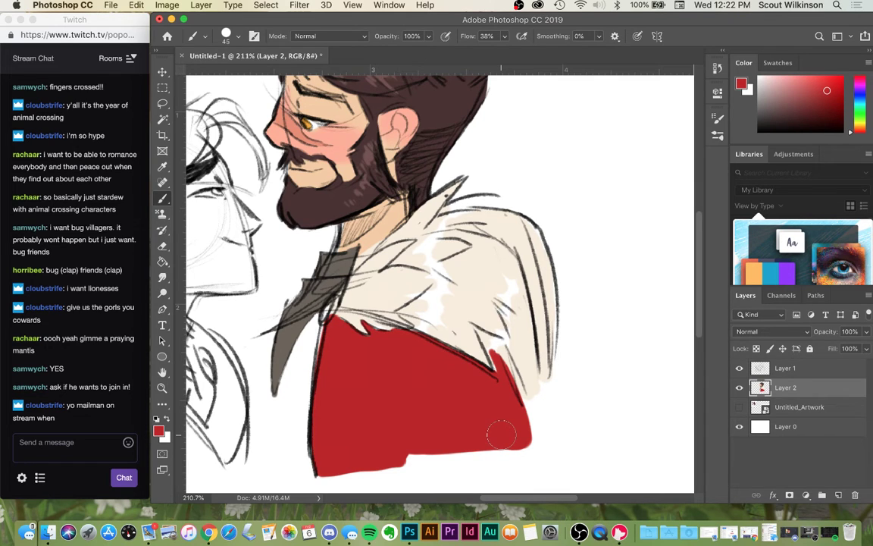
mouse_move(501, 434)
left_mouse_down()
mouse_move(522, 423)
mouse_move(534, 377)
mouse_move(546, 400)
mouse_move(527, 428)
mouse_move(535, 383)
mouse_move(531, 415)
mouse_move(538, 396)
mouse_move(531, 376)
mouse_move(543, 402)
mouse_move(522, 440)
mouse_move(544, 399)
mouse_move(534, 374)
left_mouse_up()
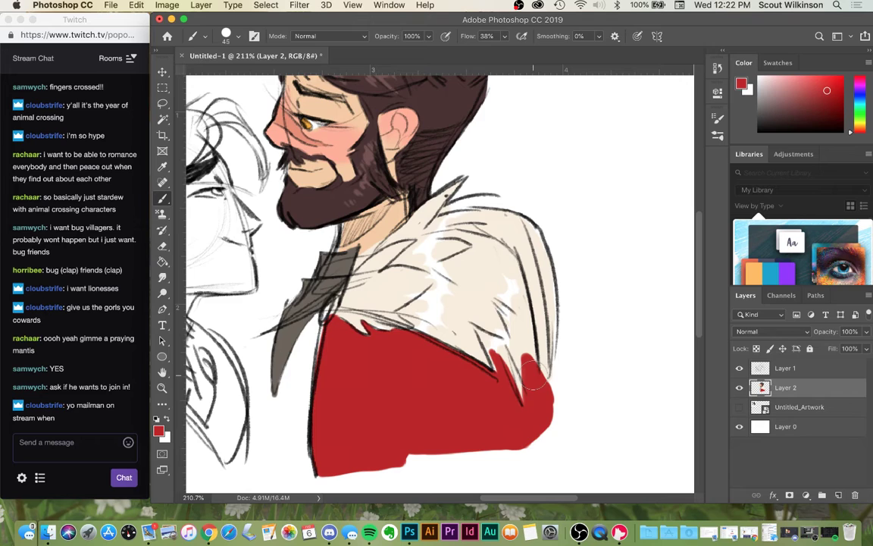
mouse_move(534, 378)
left_mouse_down()
mouse_move(547, 370)
mouse_move(561, 402)
mouse_move(551, 432)
mouse_move(519, 443)
left_mouse_up()
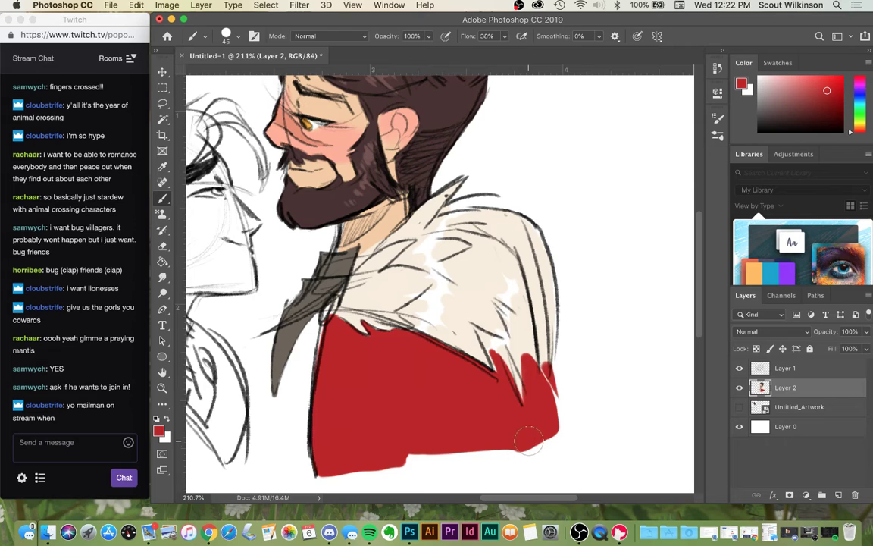
mouse_move(528, 440)
left_mouse_down()
mouse_move(507, 356)
mouse_move(525, 424)
mouse_move(493, 347)
mouse_move(537, 384)
mouse_move(520, 343)
mouse_move(548, 401)
left_mouse_up()
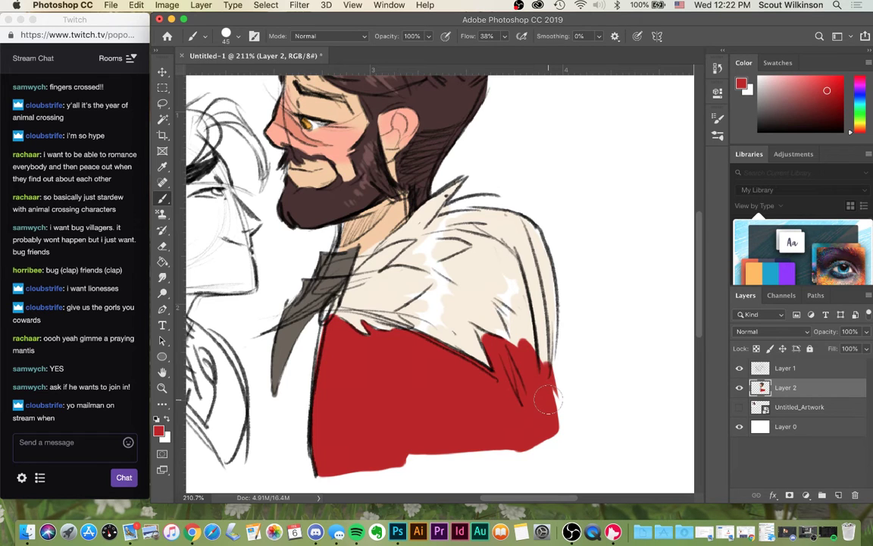
- Repaint the fur's lower back tip in sampled cream and erase thin streaks between the fur tufts
left_click(479, 256, "alt")
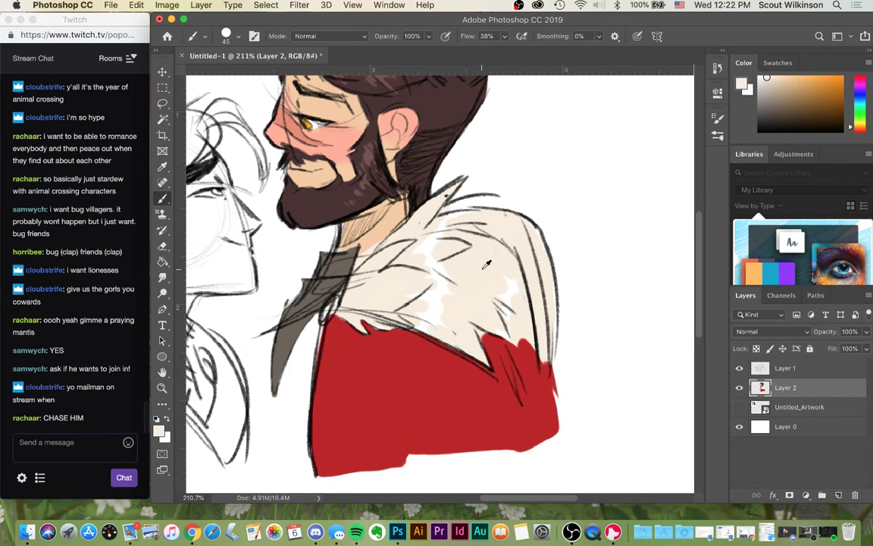
left_click_drag(517, 336, 538, 361)
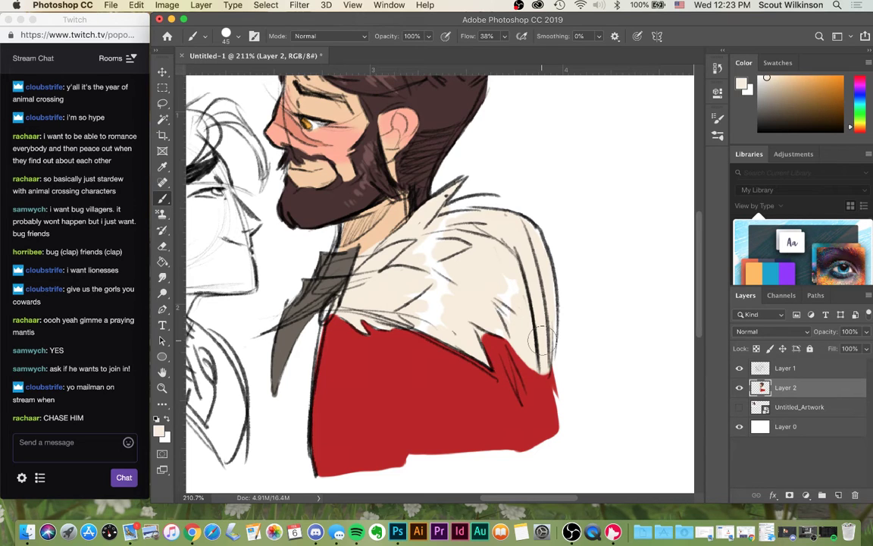
mouse_move(542, 340)
left_mouse_down()
mouse_move(446, 288)
mouse_move(494, 315)
left_mouse_up()
key("e")
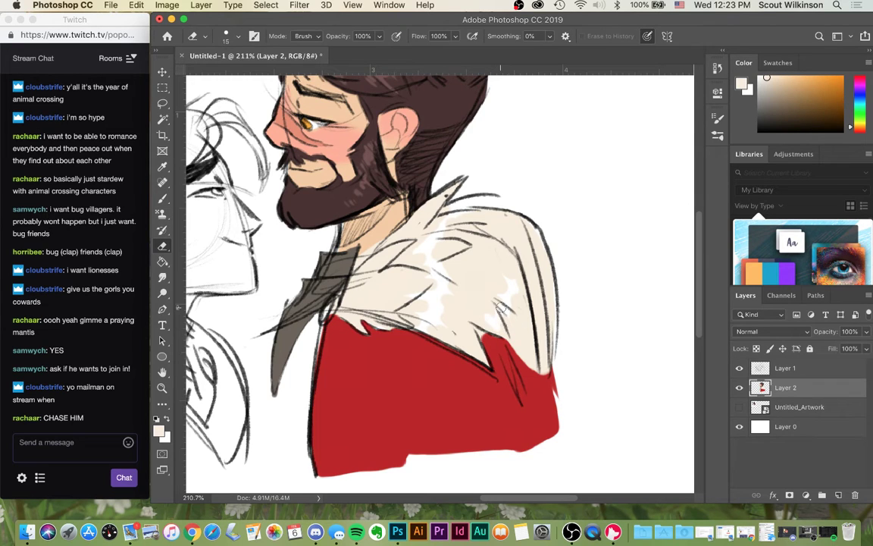
mouse_move(487, 315)
left_mouse_down()
mouse_move(512, 316)
mouse_move(523, 250)
left_mouse_up()
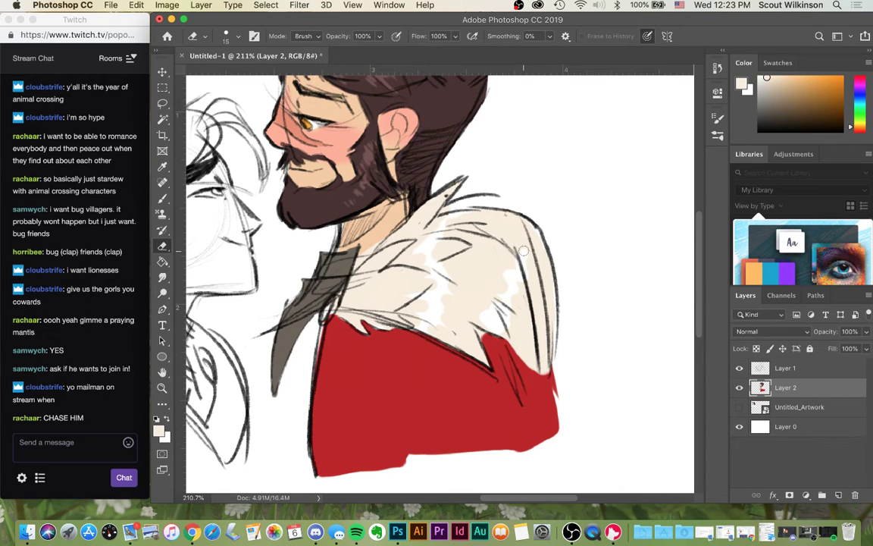
- Darken the sampled lapel colour to a reddish charcoal, reduce the brush to 15 and paint the shirt between lapel and cape
key("b")
left_click(285, 342, "alt")
left_click_drag(770, 112, 770, 121)
left_click_drag(857, 128, 853, 132)
left_click_drag(315, 333, 297, 384)
key("bracketleft")
key("bracketleft")
key("bracketleft")
mouse_move(298, 383)
left_mouse_down()
mouse_move(275, 341)
mouse_move(276, 383)
mouse_move(267, 356)
mouse_move(284, 385)
mouse_move(283, 292)
mouse_move(279, 311)
mouse_move(290, 298)
left_mouse_up()
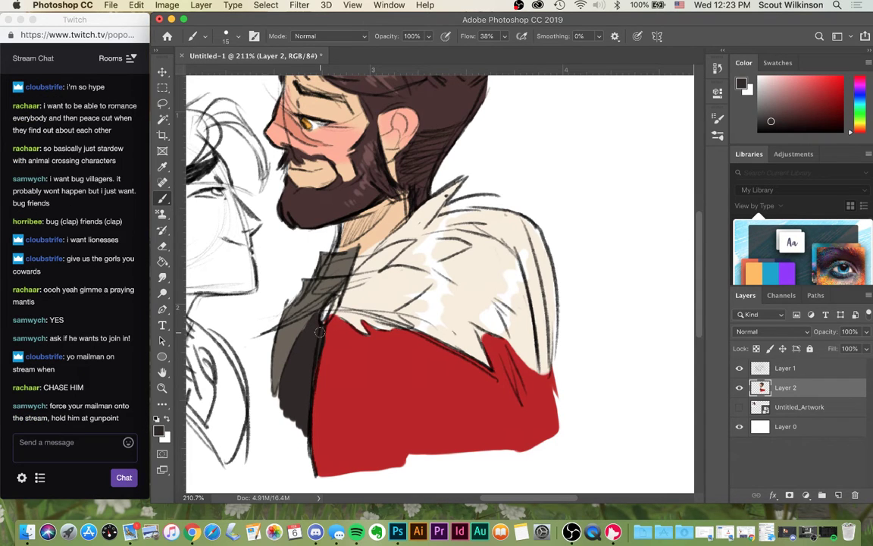
mouse_move(320, 332)
left_mouse_down()
mouse_move(323, 320)
mouse_move(306, 327)
left_mouse_up()
- Sample the golden orange of the man's iris and paint the cape's clasp with it
left_click(347, 347, "alt")
left_click(309, 123, "alt")
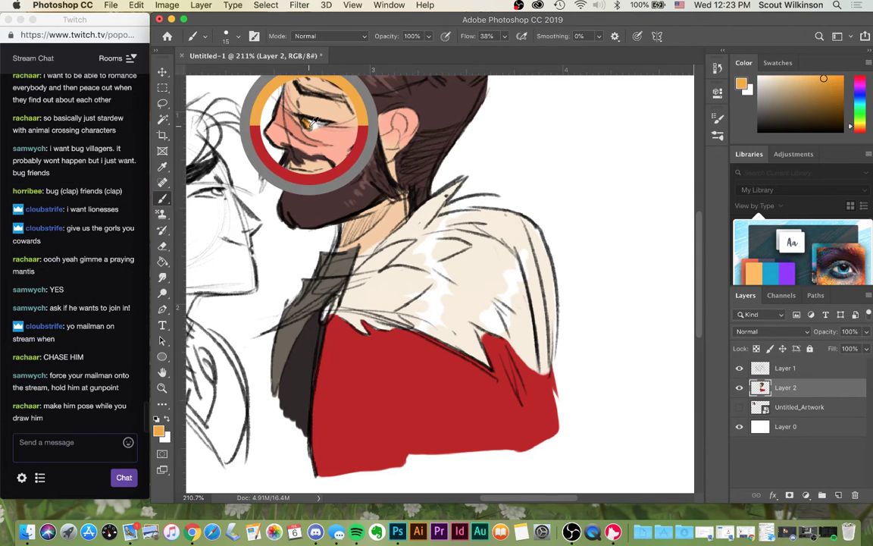
left_click_drag(329, 302, 325, 318)
- Reset the foreground colour to black and draw a wavy vertical line in the blank upper-left area of the canvas
scroll(500, 250, "down", 10)
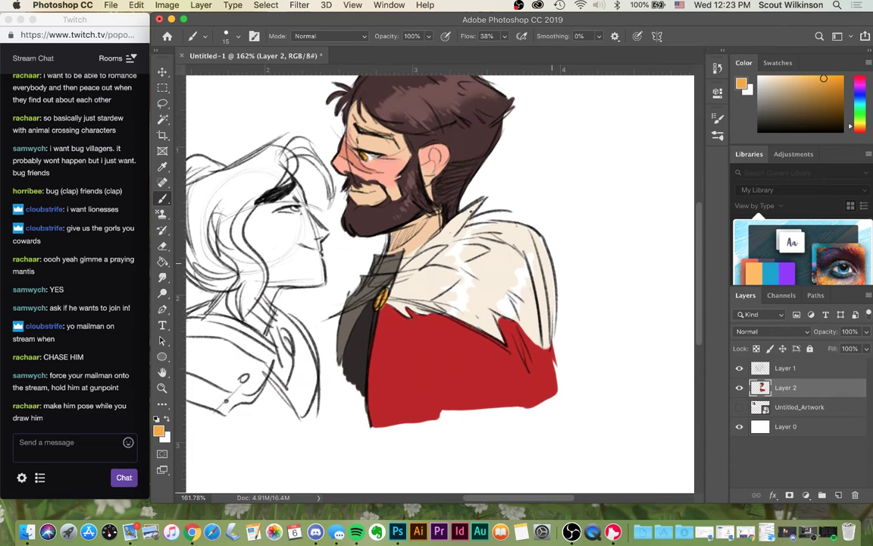
scroll(285, 220, "up", 5)
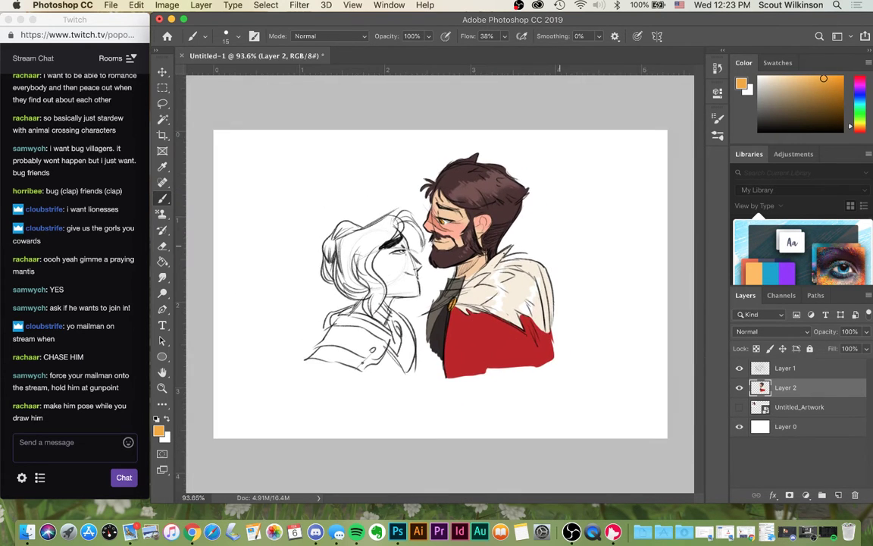
scroll(286, 220, "up", 6)
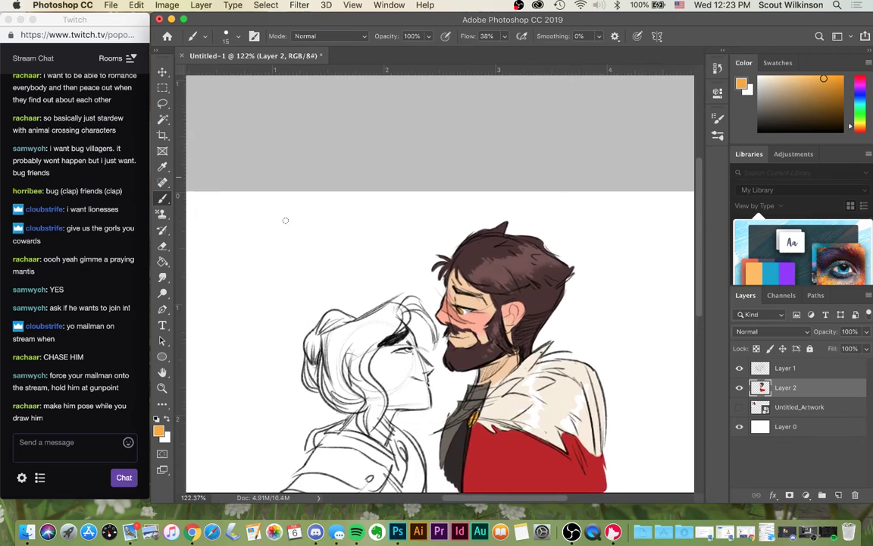
scroll(319, 258, "left", 5)
scroll(319, 259, "right", 4)
scroll(319, 259, "up", 1)
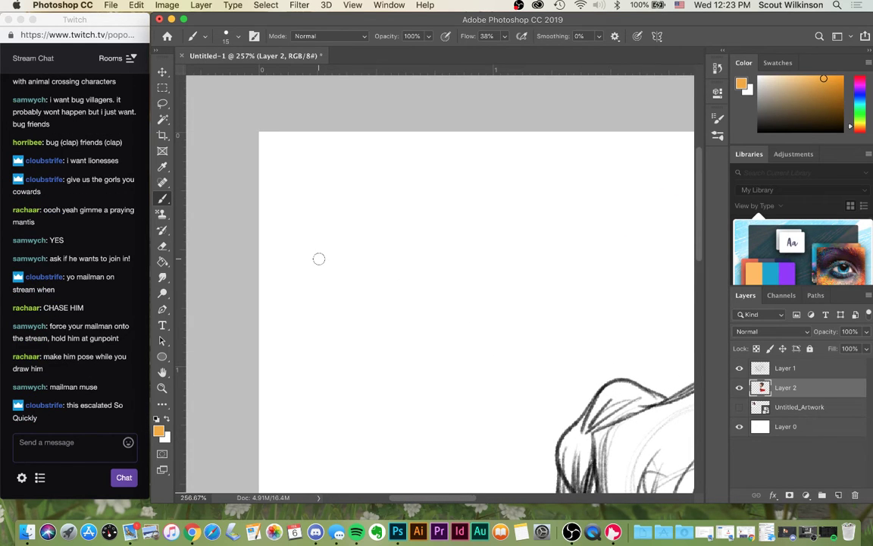
scroll(319, 258, "up", 3)
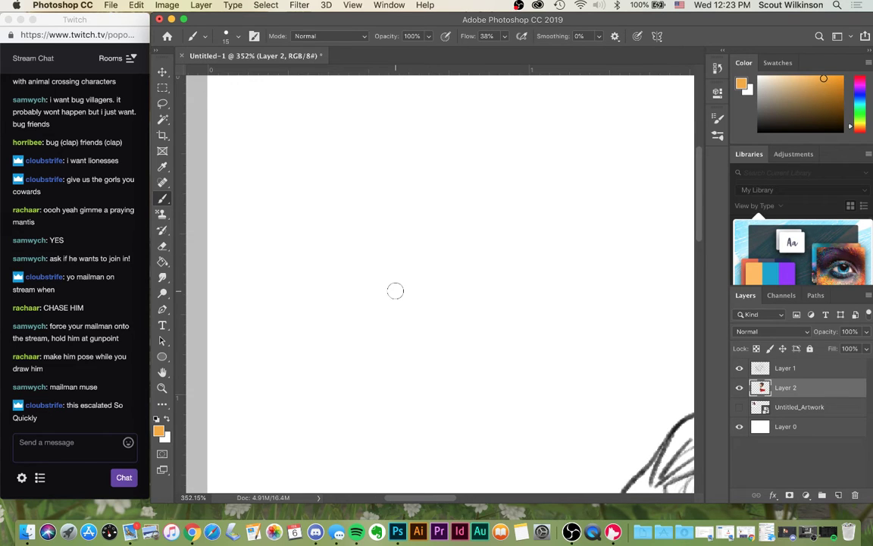
key("d")
mouse_move(356, 150)
left_mouse_down()
mouse_move(430, 289)
mouse_move(432, 339)
left_mouse_up()
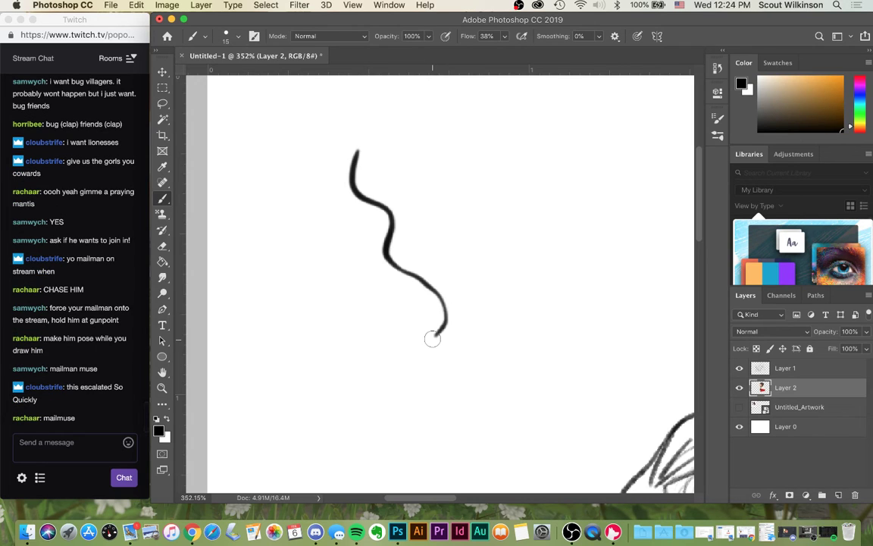
- Remove the wavy line, reduce the brush size to 8 and draw a wide, curved black hat brim in its place
key("super+z")
left_click_drag(279, 198, 468, 207)
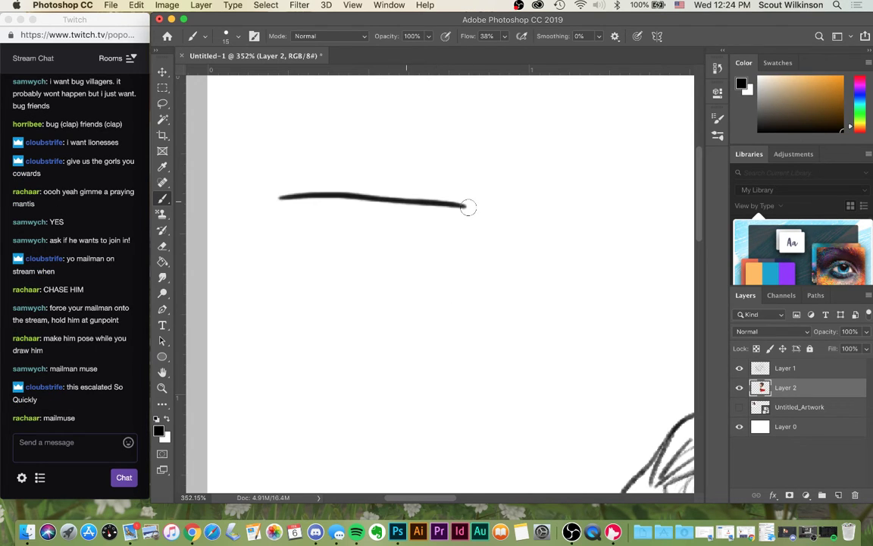
key("super+z")
key("bracketleft")
key("bracketleft")
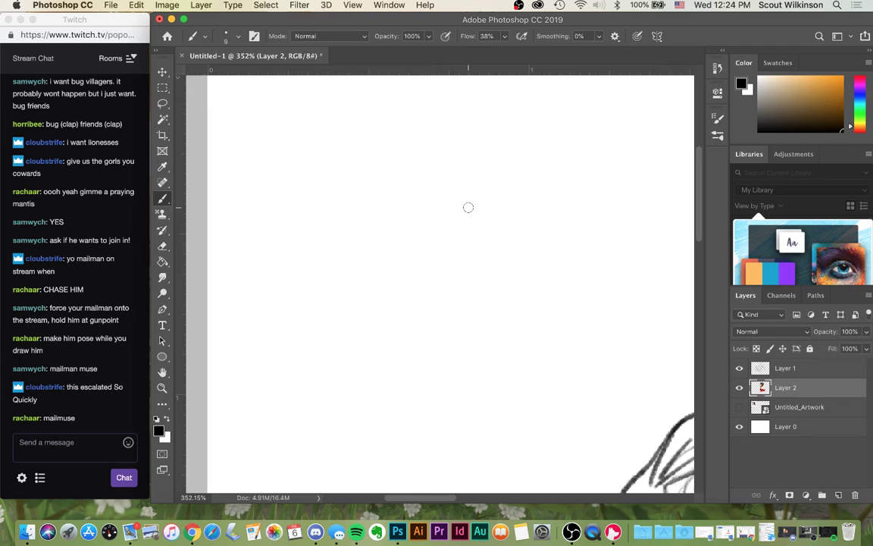
key("bracketleft")
left_click_drag(273, 190, 487, 203)
key("super+z")
left_click_drag(264, 191, 491, 203)
left_click_drag(260, 193, 288, 196)
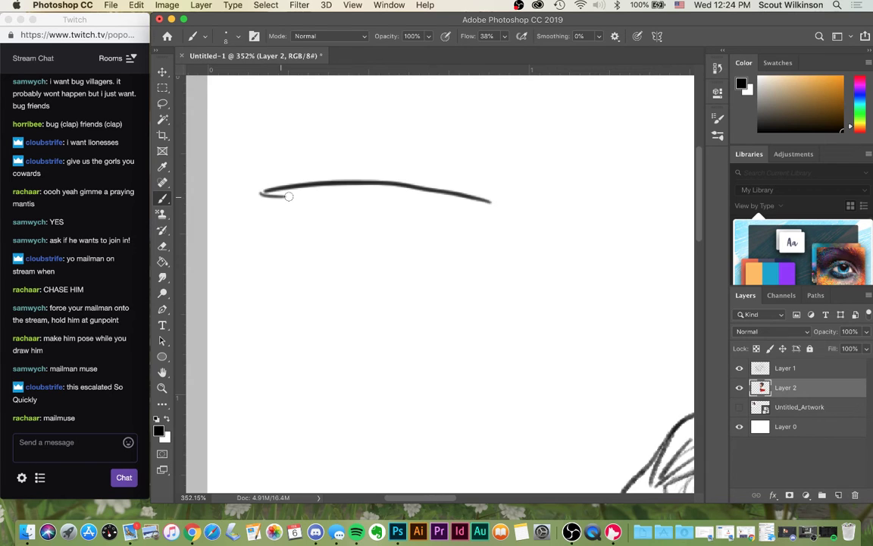
left_click_drag(488, 203, 465, 207)
- Draw a rounded crown on the middle of the hat brim and a curved band line across it
mouse_move(327, 174)
left_mouse_down()
mouse_move(397, 151)
mouse_move(432, 181)
left_mouse_up()
key("super+z")
mouse_move(328, 180)
left_mouse_down()
mouse_move(398, 150)
mouse_move(416, 184)
left_mouse_up()
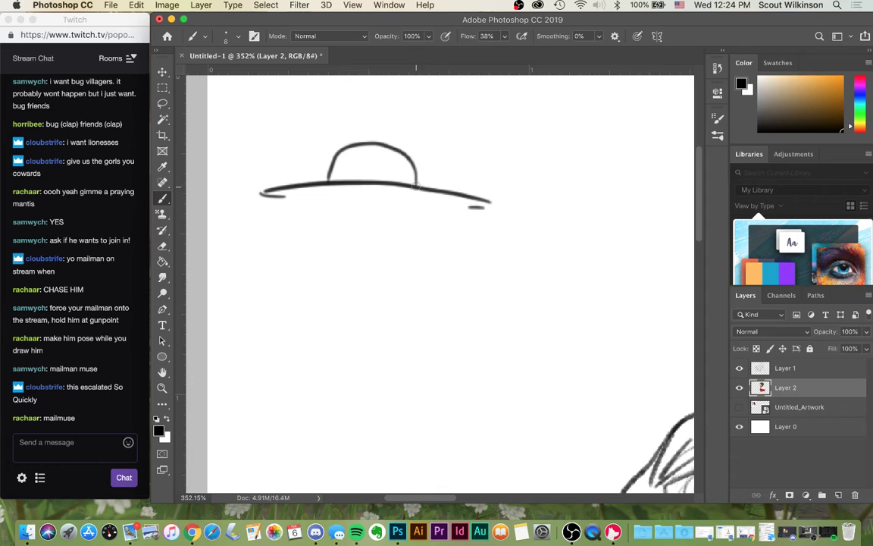
left_click_drag(329, 169, 423, 175)
key("super+z")
left_click_drag(331, 171, 404, 177)
key("super+z")
left_click_drag(331, 169, 416, 175)
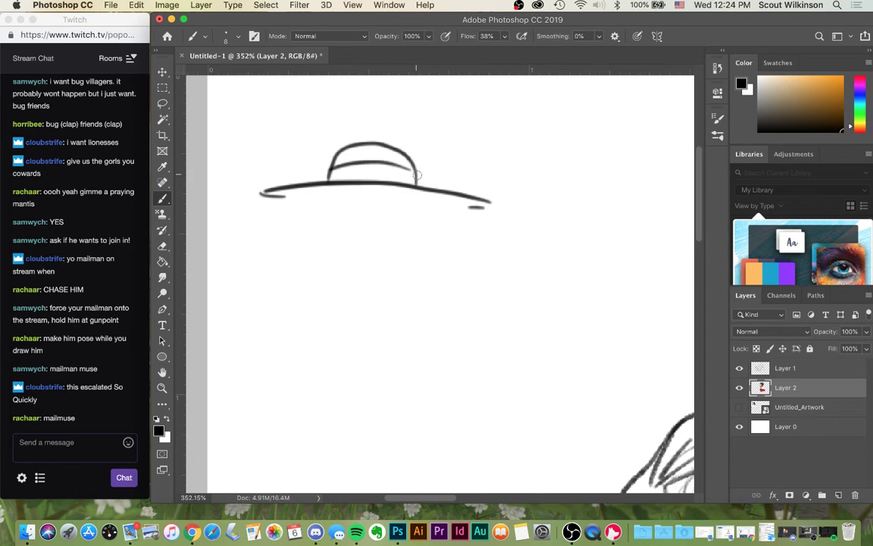
- Add a row of five small dots along the hat band
left_click(341, 174)
left_click(357, 174)
left_click(378, 174)
left_click(396, 177)
left_click(411, 180)
mouse_move(337, 194)
left_mouse_down()
mouse_move(338, 236)
mouse_move(350, 249)
mouse_move(395, 244)
mouse_move(355, 253)
mouse_move(391, 246)
mouse_move(381, 252)
mouse_move(409, 215)
mouse_move(405, 239)
left_mouse_up()
key("super+z")
key("super+z")
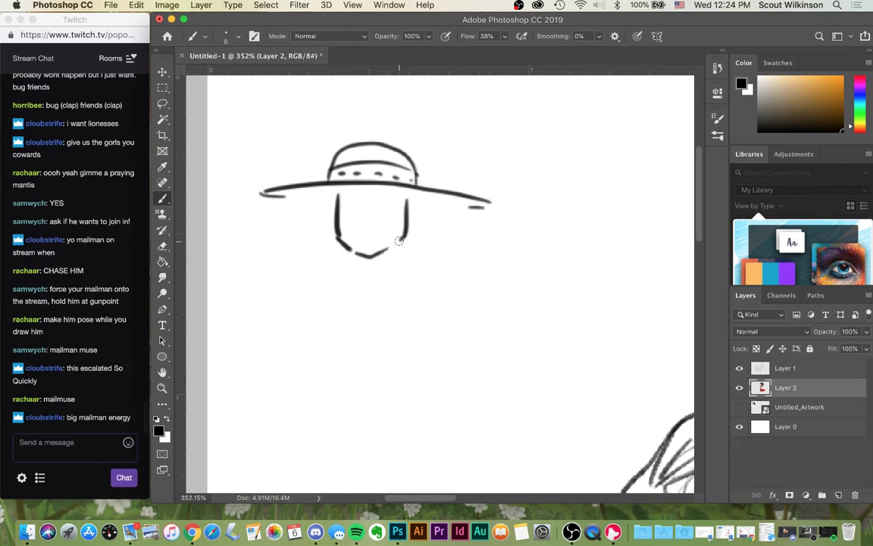
key("super+z")
key("super+z")
key("super+z")
key("super+z")
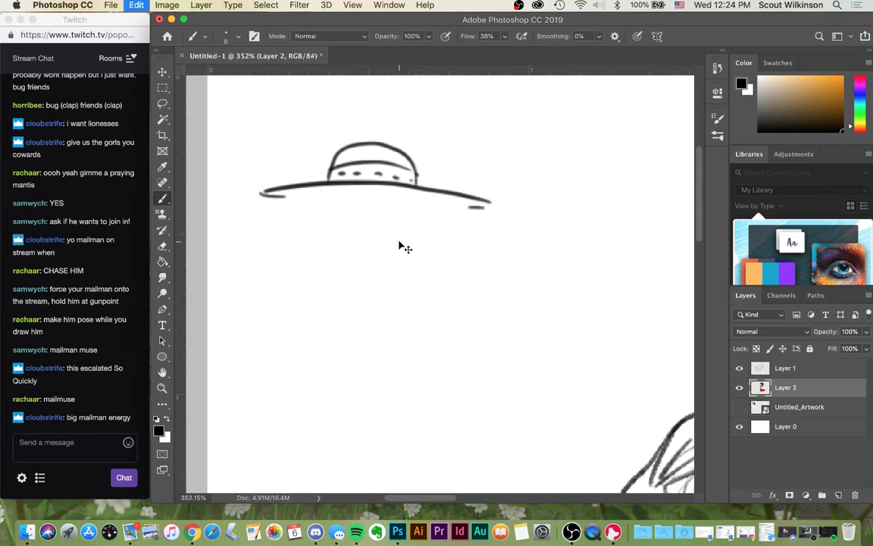
- Outline a rounded face under the hat with one curved stroke per side meeting near the chin
left_click_drag(330, 198, 366, 256)
mouse_move(409, 197)
left_mouse_down()
mouse_move(400, 230)
mouse_move(368, 257)
left_mouse_up()
key("super+z")
left_click_drag(410, 200, 377, 254)
key("super+z")
left_click_drag(410, 199, 374, 258)
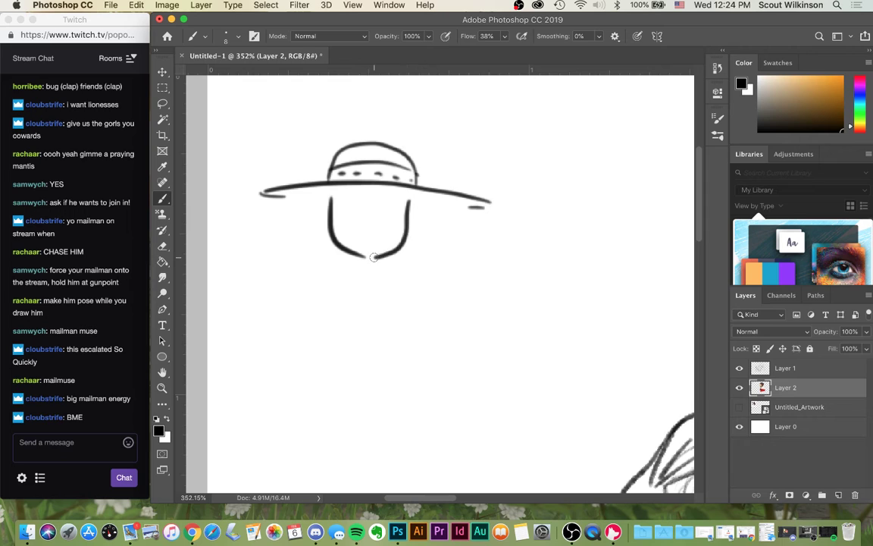
- Draw square glasses, half-closed eyes, eyebrows, a small nose and a wavy hair tuft on the mailman's face
mouse_move(343, 201)
left_mouse_down()
mouse_move(393, 200)
mouse_move(386, 182)
left_mouse_up()
key("super+z")
mouse_move(343, 219)
left_mouse_down()
mouse_move(362, 199)
mouse_move(352, 220)
mouse_move(340, 215)
mouse_move(360, 200)
mouse_move(362, 226)
mouse_move(367, 200)
mouse_move(340, 198)
mouse_move(381, 224)
mouse_move(406, 219)
mouse_move(388, 198)
mouse_move(357, 212)
mouse_move(388, 211)
mouse_move(370, 195)
mouse_move(399, 204)
left_mouse_up()
key("super+z")
key("super+z")
key("super+z")
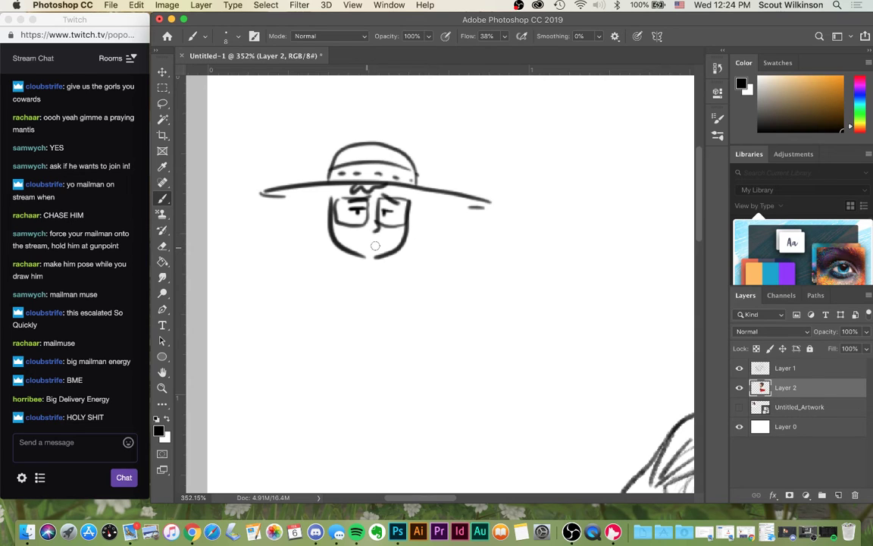
- Add a short flat mouth and an ear on each side of the mailman's face
left_click_drag(368, 247, 377, 247)
left_click_drag(331, 213, 330, 225)
left_click_drag(410, 205, 411, 229)
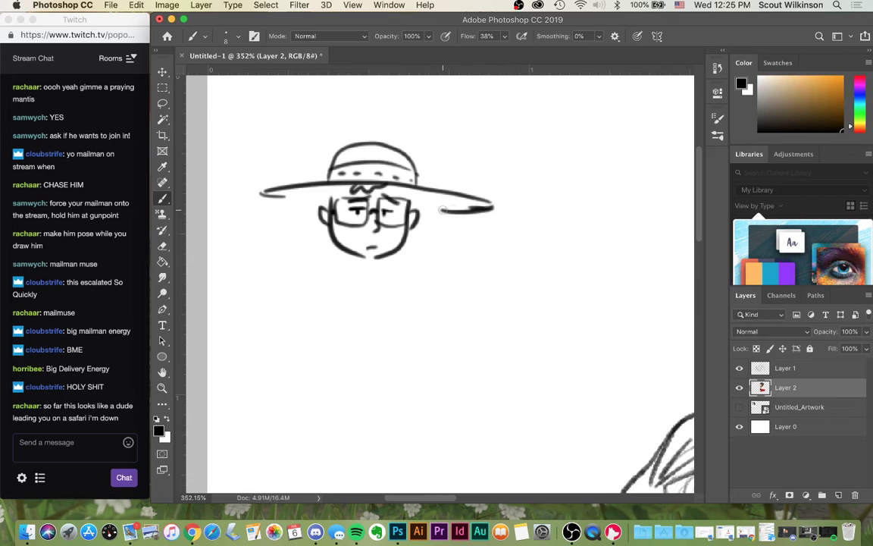
- Draw the underside edge of the hat brim and fill it solid black on both sides of the face
left_click_drag(423, 207, 491, 209)
mouse_move(262, 196)
left_mouse_down()
mouse_move(323, 201)
mouse_move(329, 192)
mouse_move(304, 195)
left_mouse_up()
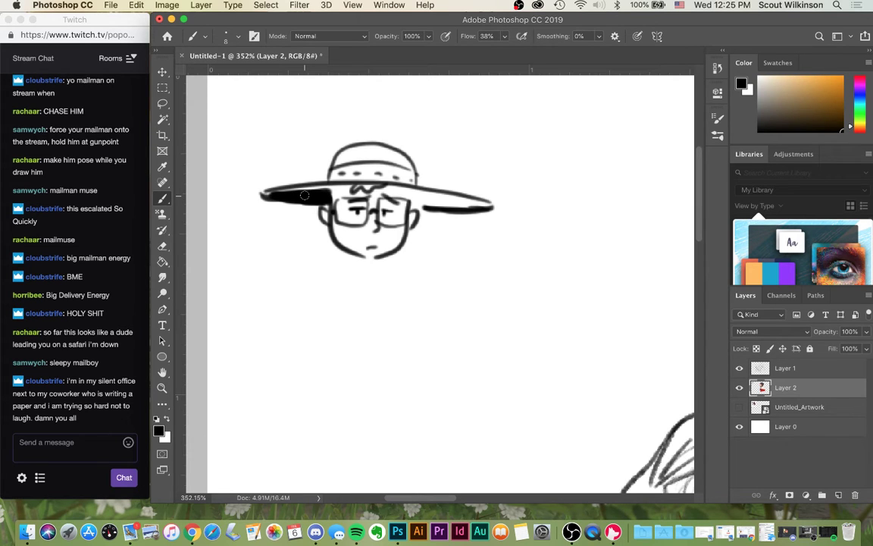
mouse_move(447, 206)
left_mouse_down()
mouse_move(412, 207)
mouse_move(464, 207)
mouse_move(411, 196)
mouse_move(472, 205)
mouse_move(407, 195)
mouse_move(480, 208)
left_mouse_up()
key("super+z")
left_click_drag(392, 188, 414, 196)
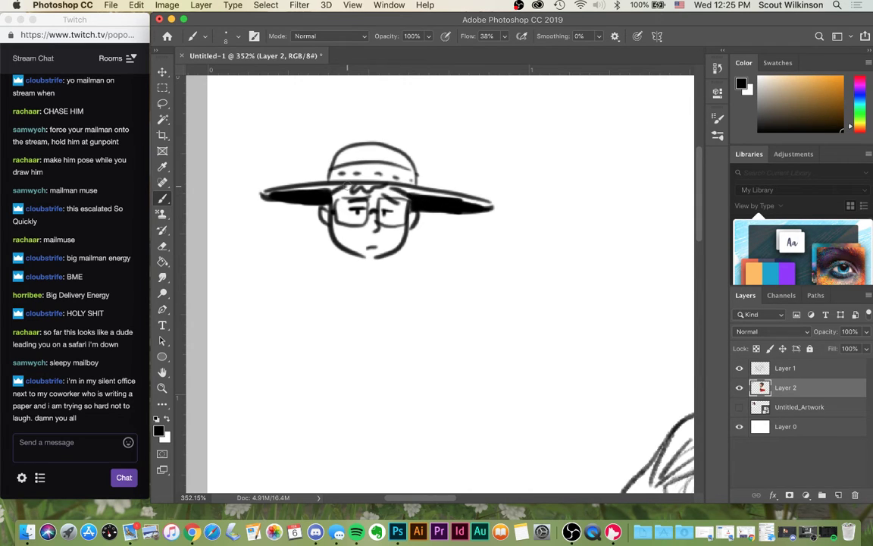
- Draw a short neck with a black shadow under the chin and fill the hair tuft black
mouse_move(361, 257)
left_mouse_down()
mouse_move(361, 289)
mouse_move(381, 288)
left_mouse_up()
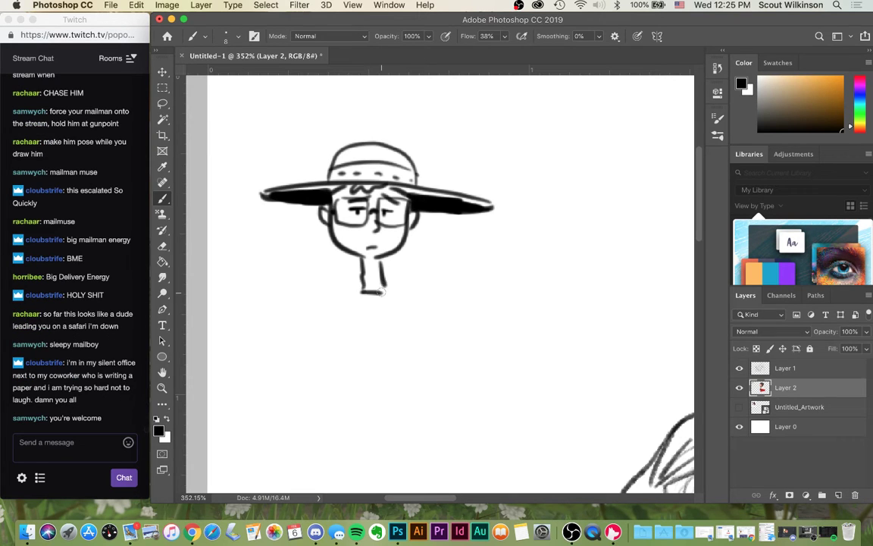
key("super+z")
key("super+z")
key("super+z")
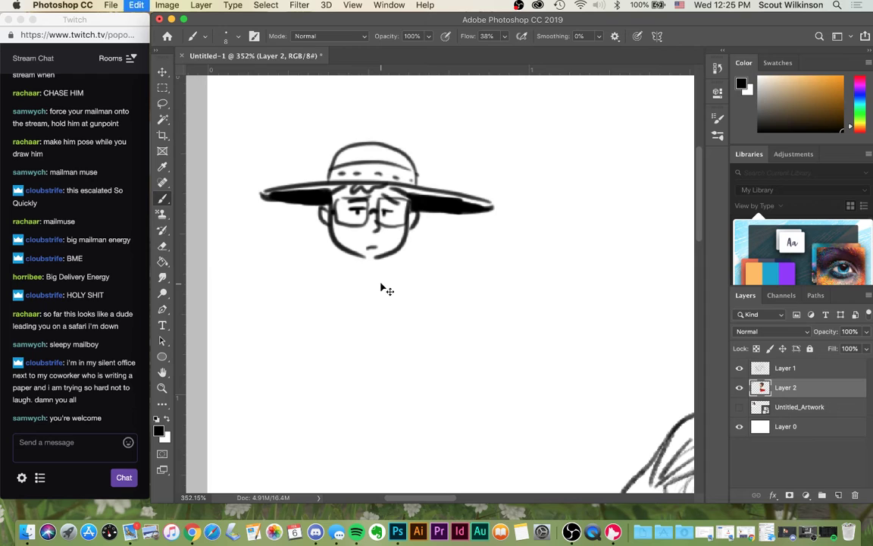
mouse_move(381, 257)
left_mouse_down()
mouse_move(381, 270)
mouse_move(362, 279)
mouse_move(377, 263)
left_mouse_up()
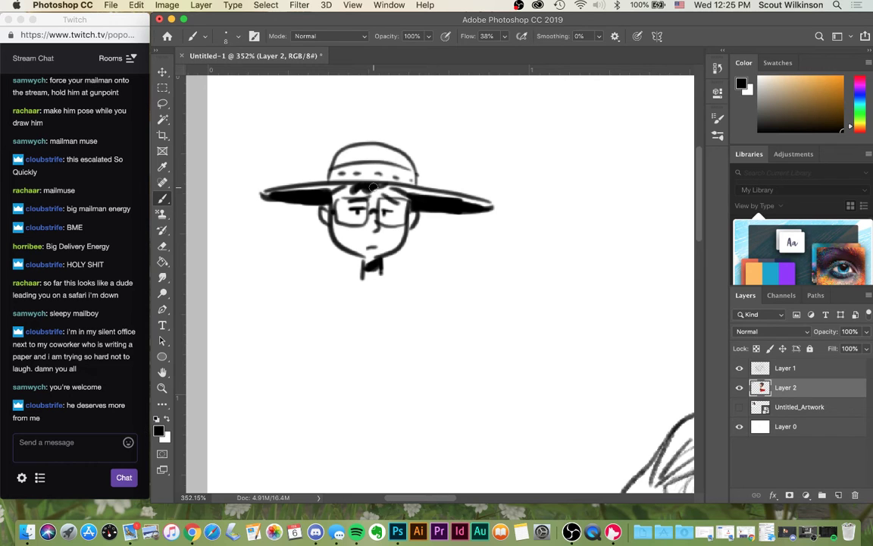
- Draw two sloping shoulder lines outward from the mailman's neck
left_click_drag(281, 244, 411, 294)
key("super+z")
mouse_move(287, 290)
left_mouse_down()
mouse_move(381, 269)
mouse_move(392, 280)
left_mouse_up()
key("super+z")
mouse_move(301, 290)
left_mouse_down()
mouse_move(374, 267)
mouse_move(297, 310)
left_mouse_up()
key("super+z")
left_click_drag(377, 267, 464, 323)
- Draw a bag strap as two lines running down the chest from the mailman's right-hand shoulder line
mouse_move(381, 334)
left_mouse_down()
mouse_move(397, 292)
mouse_move(390, 347)
left_mouse_up()
key("super+z")
mouse_move(416, 293)
left_mouse_down()
mouse_move(411, 366)
mouse_move(390, 341)
mouse_move(391, 356)
left_mouse_up()
mouse_move(369, 358)
left_mouse_down()
mouse_move(424, 378)
mouse_move(405, 382)
mouse_move(426, 385)
mouse_move(400, 405)
left_mouse_up()
left_click_drag(400, 405, 419, 403)
mouse_move(419, 403)
left_mouse_down()
mouse_move(426, 372)
mouse_move(382, 380)
left_mouse_up()
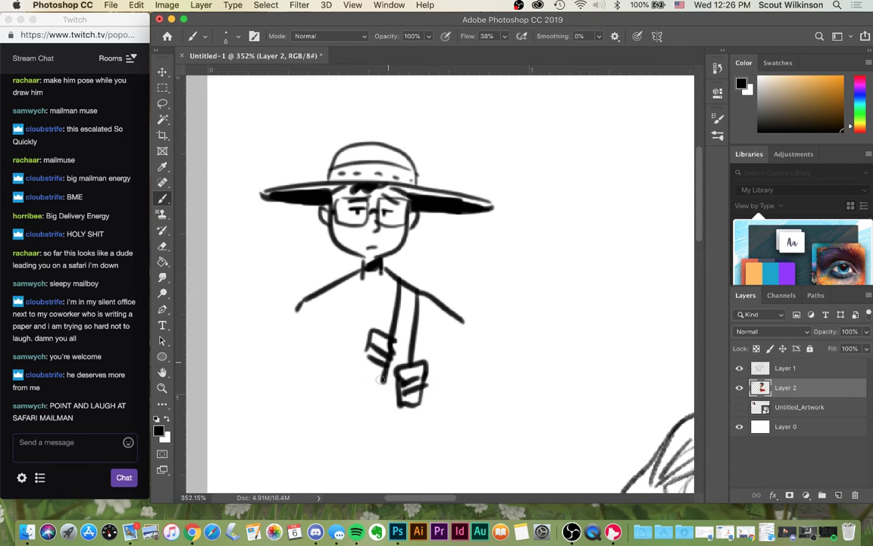
left_click_drag(371, 333, 365, 375)
key("super+z")
key("super+z")
key("super+z")
key("super+z")
key("super+z")
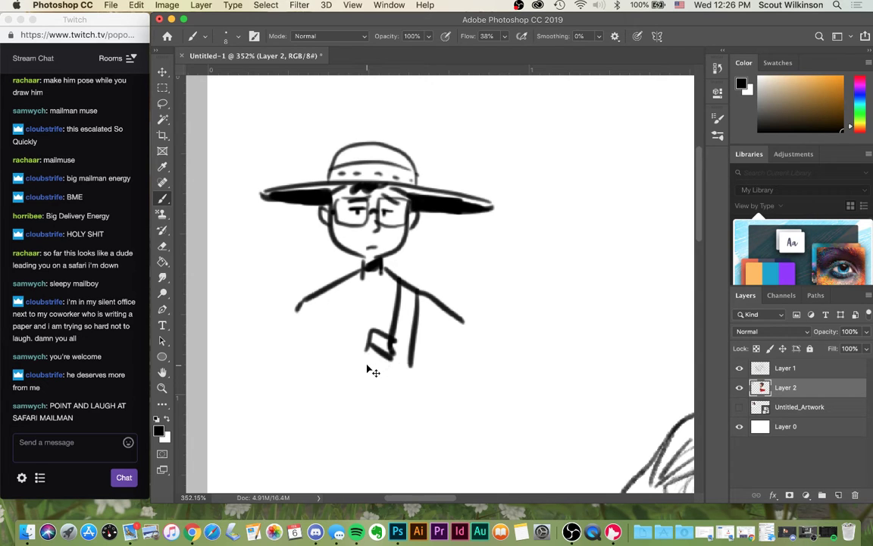
key("super+z")
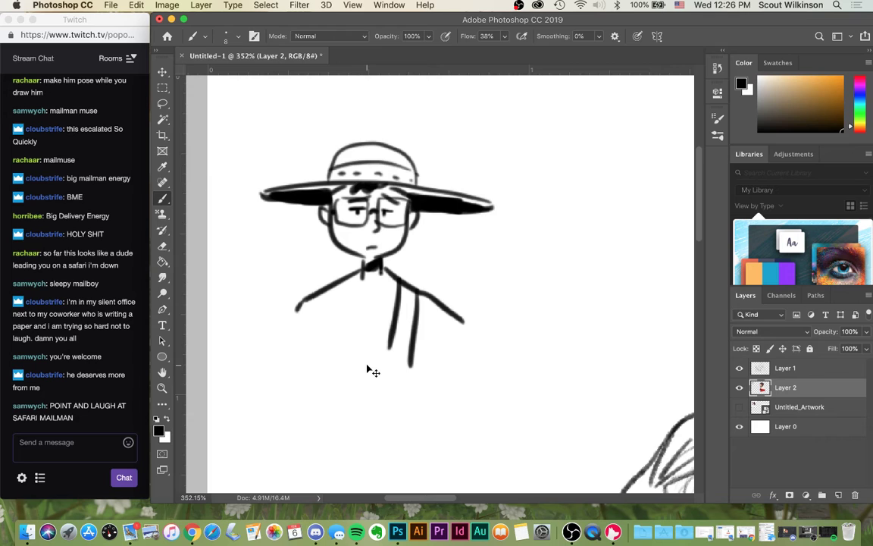
- Draw two fists with curled fingers gripping the strap, one above the other, and extend the strap lines to the lower one
mouse_move(372, 359)
left_mouse_down()
mouse_move(397, 366)
mouse_move(385, 383)
mouse_move(392, 377)
mouse_move(363, 372)
mouse_move(371, 384)
left_mouse_up()
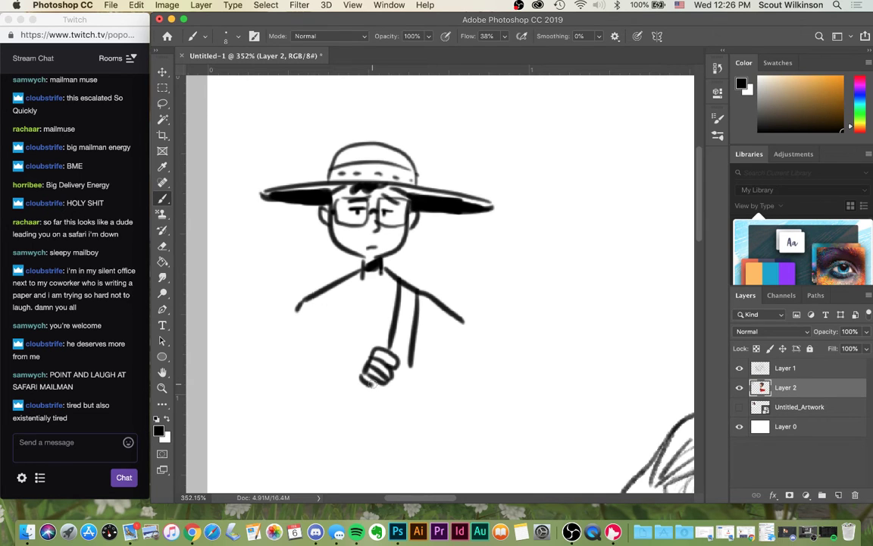
mouse_move(414, 367)
left_mouse_down()
mouse_move(383, 404)
mouse_move(413, 398)
mouse_move(390, 404)
mouse_move(416, 389)
mouse_move(384, 407)
mouse_move(407, 409)
mouse_move(418, 393)
mouse_move(393, 421)
mouse_move(420, 394)
left_mouse_up()
key("super+z")
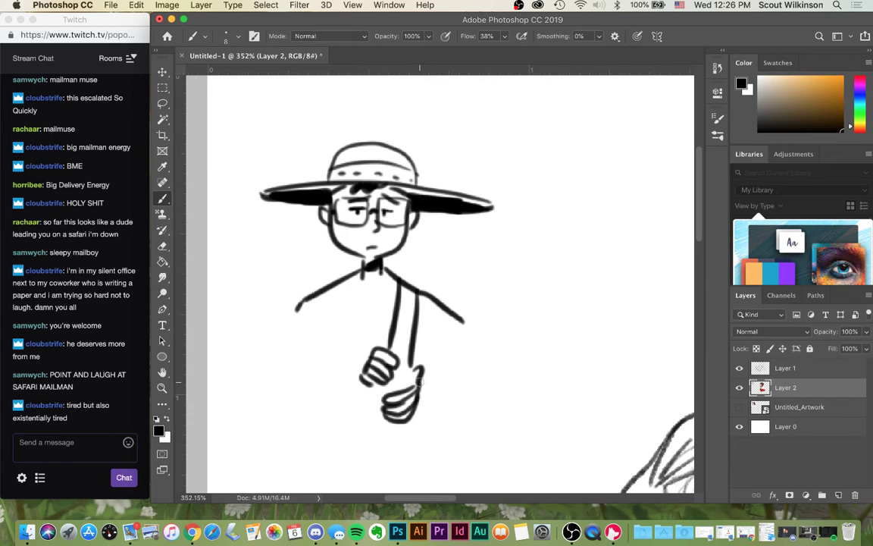
left_click_drag(384, 394, 373, 414)
- Draw a pointed shirt collar with two flaps below the mailman's neck
left_click_drag(351, 276, 383, 278)
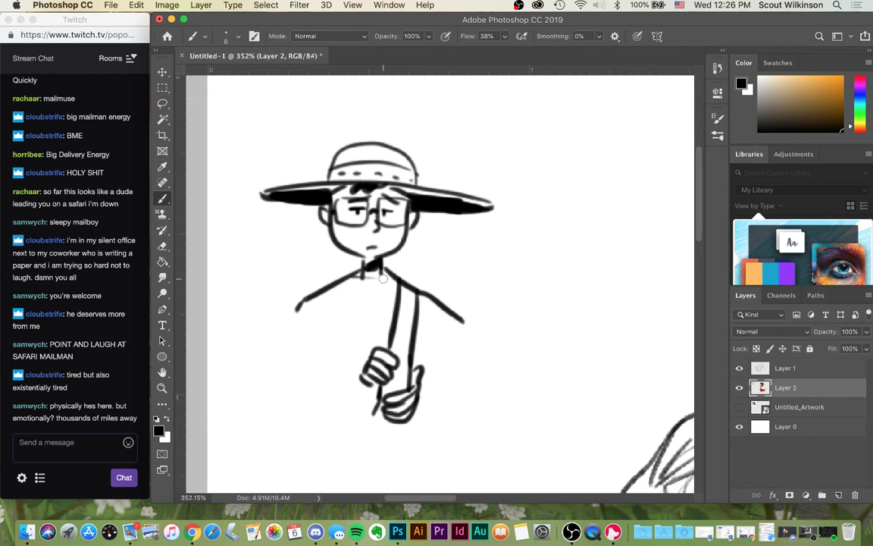
key("super+z")
mouse_move(355, 275)
left_mouse_down()
mouse_move(386, 271)
mouse_move(375, 310)
left_mouse_up()
key("super+z")
mouse_move(385, 276)
left_mouse_down()
mouse_move(378, 302)
mouse_move(349, 287)
mouse_move(358, 268)
left_mouse_up()
mouse_move(377, 302)
left_mouse_down()
mouse_move(388, 314)
mouse_move(386, 266)
left_mouse_up()
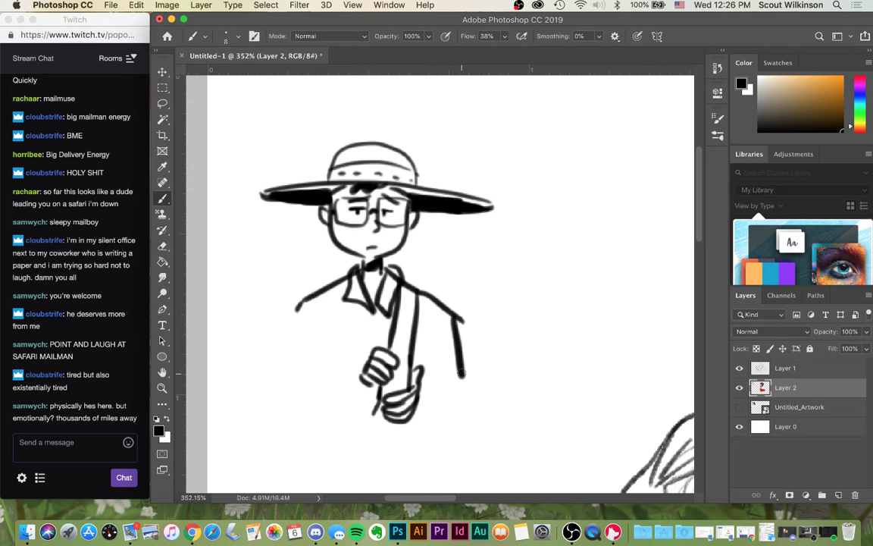
- Draw the outer arm lines down from both of the mailman's shoulders
left_click_drag(455, 316, 466, 388)
mouse_move(299, 310)
left_mouse_down()
mouse_move(287, 376)
mouse_move(309, 393)
mouse_move(275, 398)
left_mouse_up()
key("super+z")
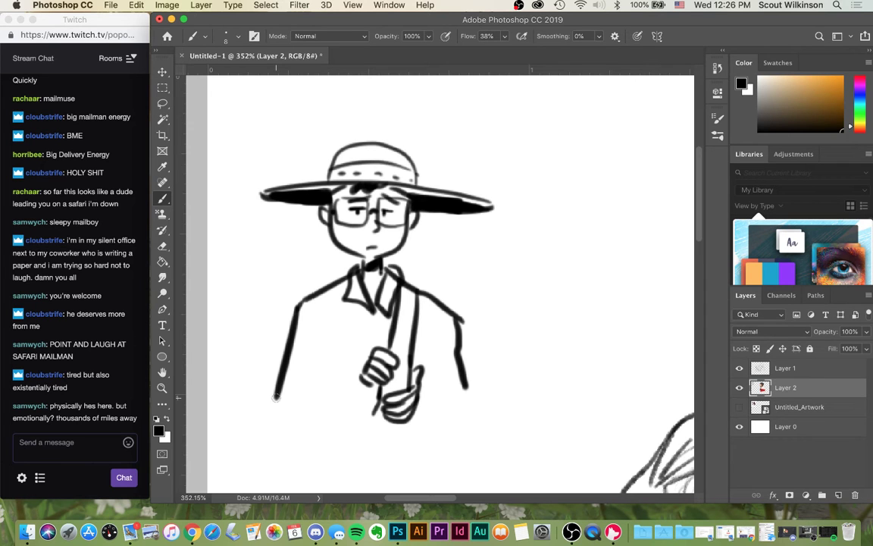
- Draw a smaller wide-brimmed hat with a flat crown in the blank area between the mailman and the bearded man
scroll(523, 280, "down", 3)
scroll(538, 296, "down", 3)
scroll(559, 305, "right", 7)
scroll(560, 305, "left", 3)
scroll(560, 305, "up", 1)
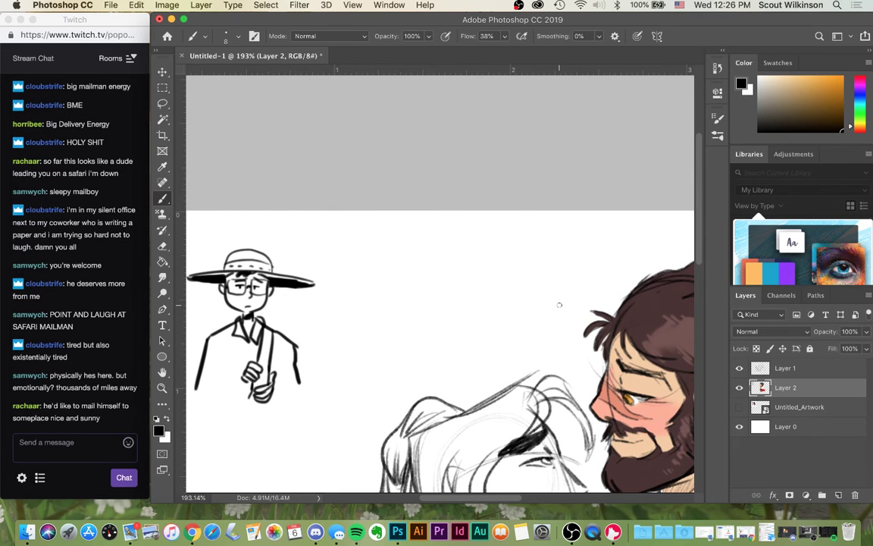
scroll(352, 314, "down", 1)
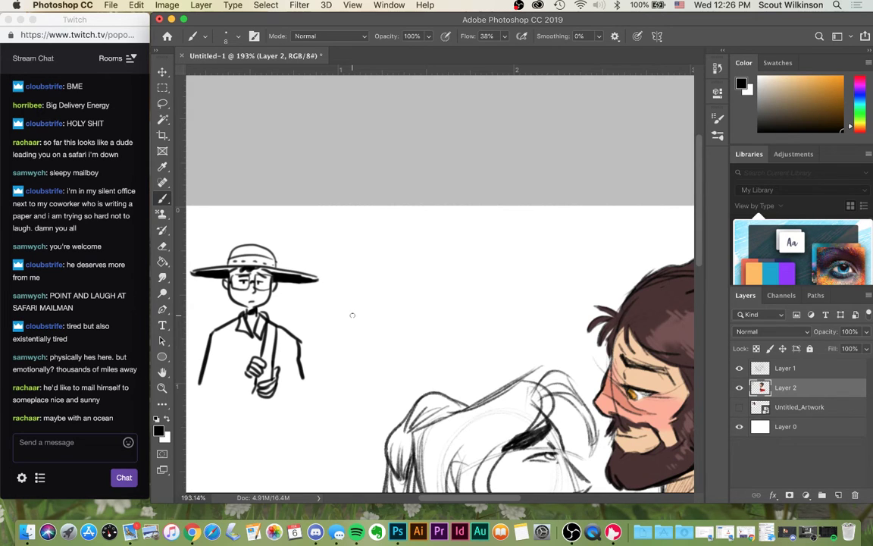
scroll(421, 354, "up", 5)
left_click_drag(351, 307, 363, 375)
scroll(357, 315, "right", 2)
scroll(358, 315, "down", 1)
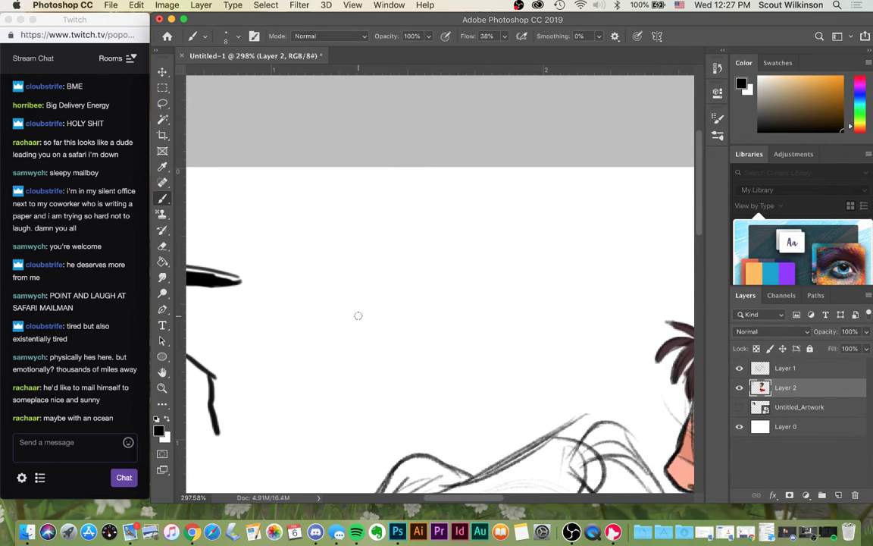
left_click_drag(301, 229, 391, 222)
left_click_drag(295, 230, 394, 221)
mouse_move(328, 227)
left_mouse_down()
mouse_move(351, 216)
mouse_move(362, 222)
left_mouse_up()
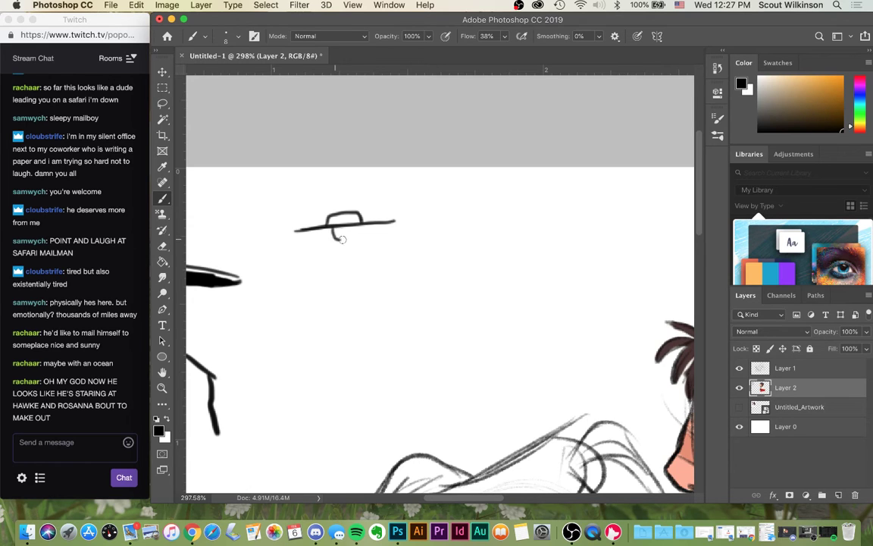
- Draw a small U-shaped face and a short neck under the smaller hat
mouse_move(337, 229)
left_mouse_down()
mouse_move(345, 242)
mouse_move(352, 228)
mouse_move(347, 248)
mouse_move(363, 246)
mouse_move(331, 269)
mouse_move(331, 288)
left_mouse_up()
left_click_drag(361, 247, 369, 294)
key("super+z")
key("super+z")
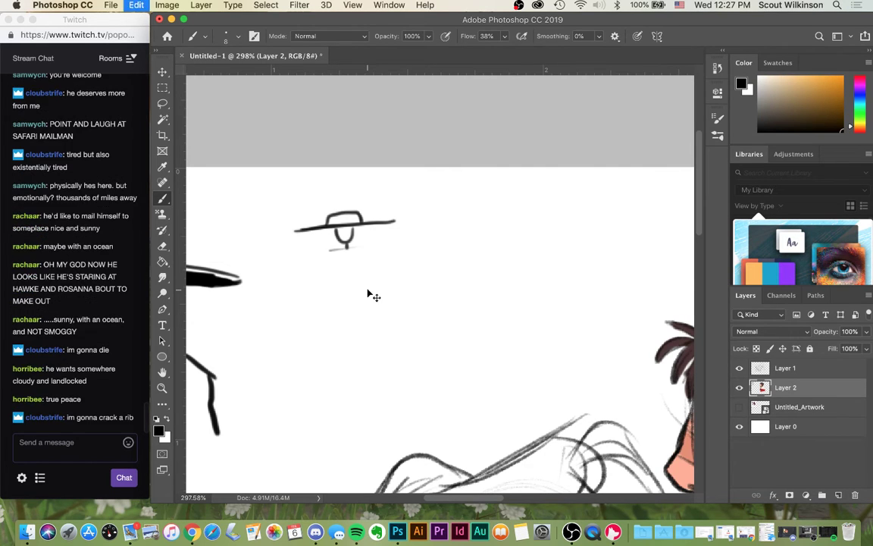
- Draw a narrow boxy torso below the small figure's neck
mouse_move(354, 251)
left_mouse_down()
mouse_move(365, 277)
mouse_move(331, 284)
left_mouse_up()
key("ctrl+z")
key("ctrl+z")
mouse_move(346, 248)
left_mouse_down()
mouse_move(364, 279)
mouse_move(339, 284)
mouse_move(362, 283)
left_mouse_up()
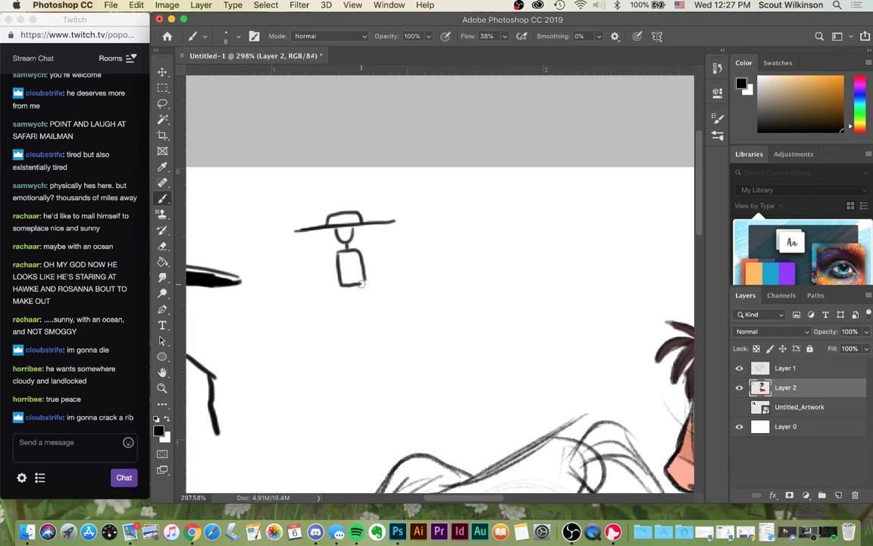
key("ctrl+z")
left_click_drag(334, 253, 334, 286)
- Draw a waistline and wide, flared shorts below the small figure's torso
mouse_move(334, 286)
left_mouse_down()
mouse_move(365, 286)
mouse_move(328, 323)
mouse_move(361, 324)
left_mouse_up()
mouse_move(365, 279)
left_mouse_down()
mouse_move(378, 324)
mouse_move(349, 290)
left_mouse_up()
key("super+z")
left_click_drag(355, 324, 347, 290)
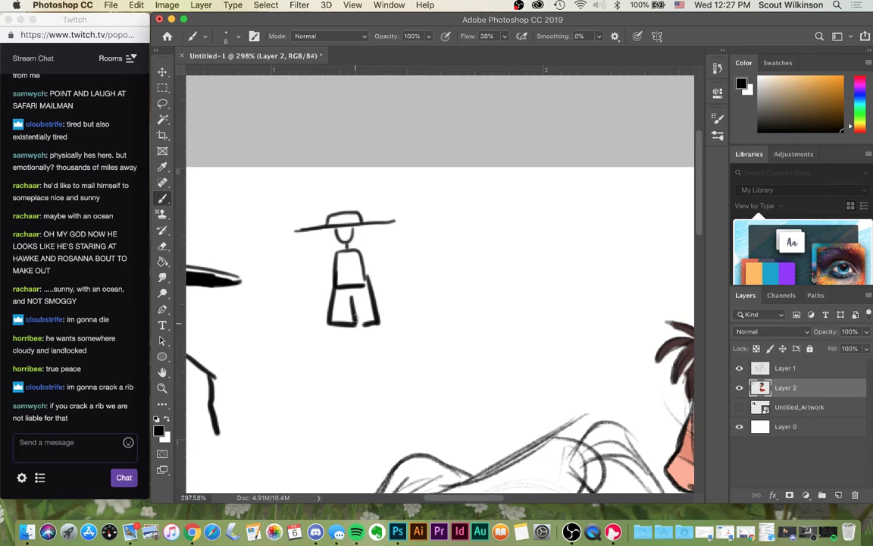
- Draw two thin legs below the shorts and fill them with black knee-high socks
left_click_drag(339, 324, 346, 377)
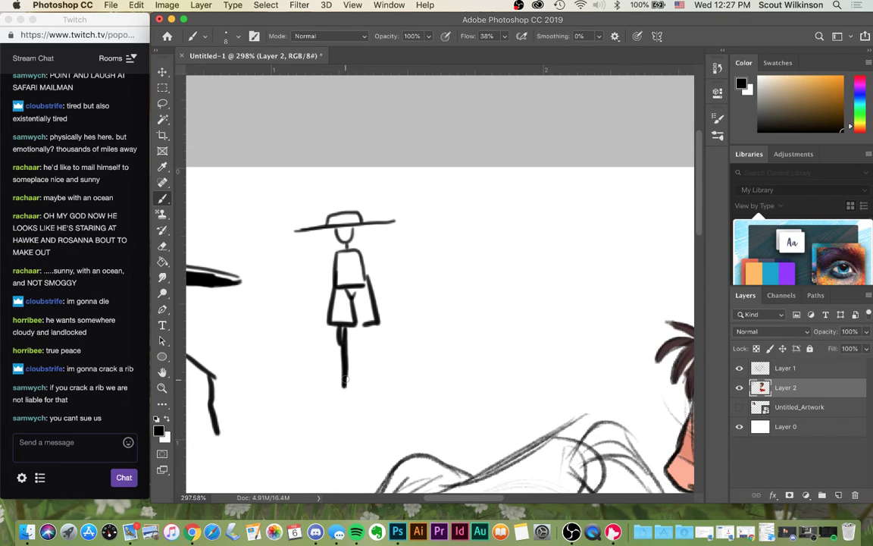
key("ctrl+z")
left_click_drag(340, 328, 340, 376)
left_click_drag(346, 328, 344, 377)
left_click_drag(365, 323, 372, 371)
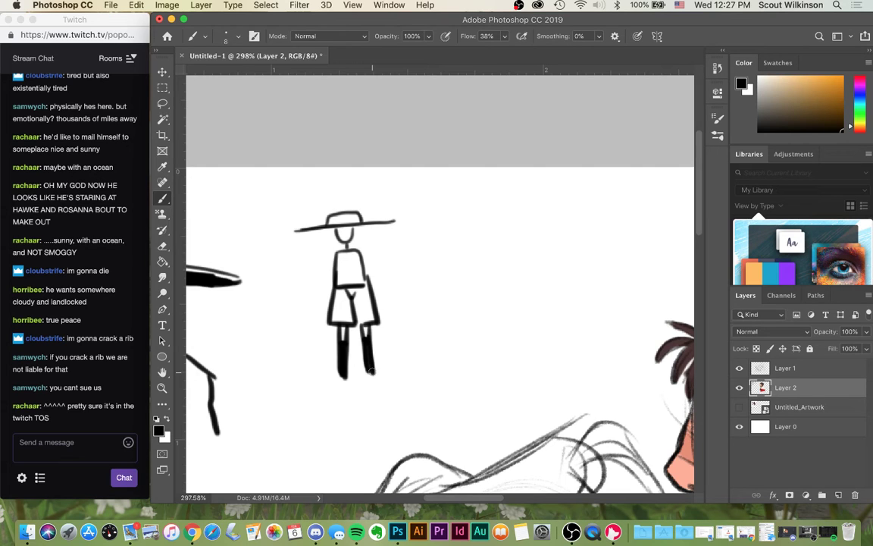
- Draw outward-pointing shoes and a diagonal chest strap with a mailbag at the small figure's hip
mouse_move(343, 379)
left_mouse_down()
mouse_move(324, 387)
mouse_move(389, 390)
mouse_move(370, 377)
left_mouse_up()
key("super+z")
key("super+z")
left_click_drag(358, 250, 329, 303)
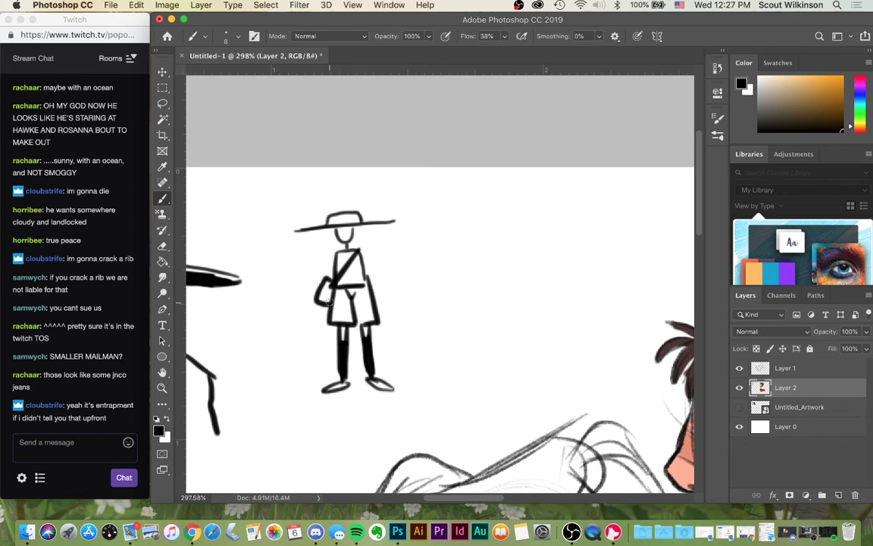
- Draw both arms bent with hands on the hips and dot two eyes on the small mailman's face
left_click_drag(364, 251, 373, 278)
left_click_drag(334, 255, 325, 280)
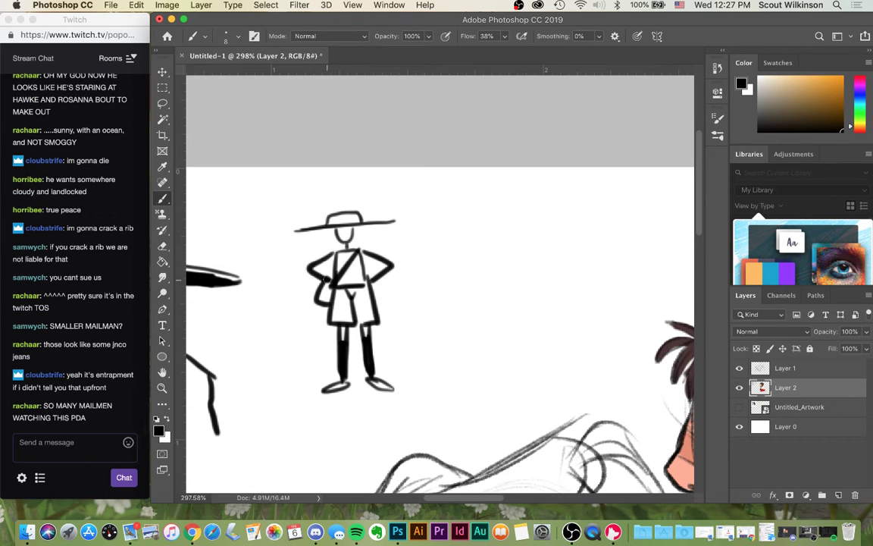
left_click(342, 230)
left_click(348, 231)
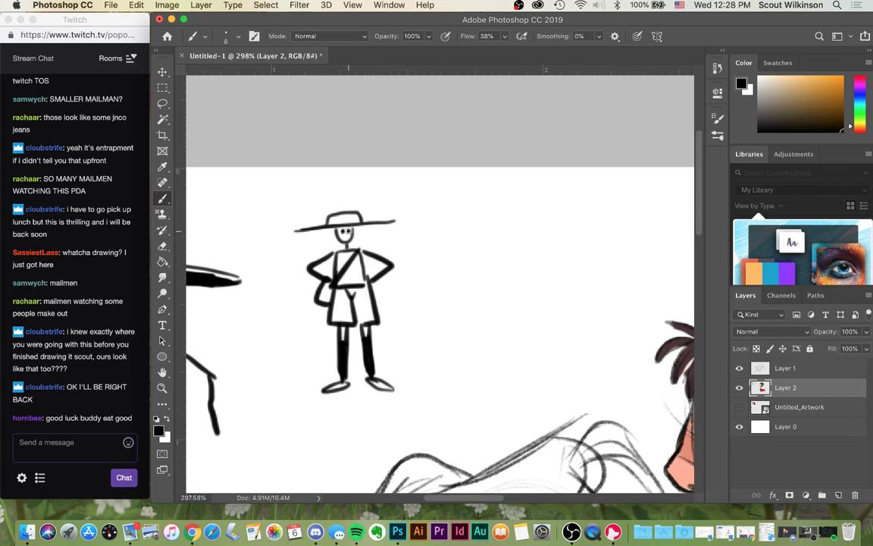
- Lasso both mailman doodles, cut them from Layer 2 into a new layer, and place that layer above Layer 1
scroll(348, 230, "down", 3)
scroll(348, 230, "right", 2)
scroll(347, 231, "left", 5)
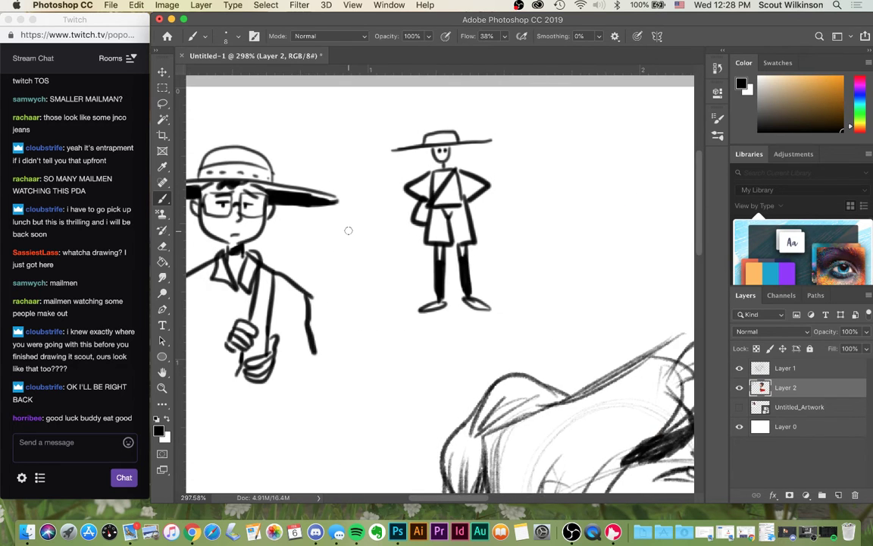
scroll(347, 230, "left", 2)
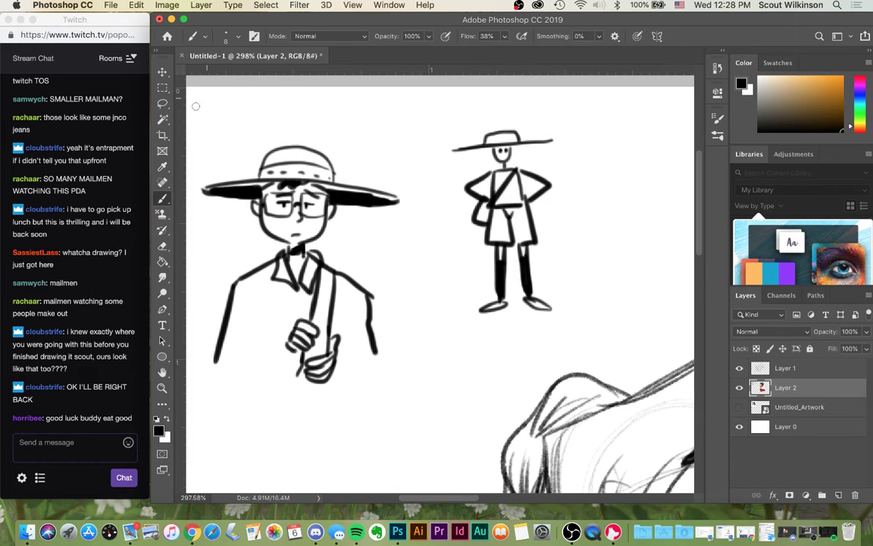
left_click(161, 103)
mouse_move(269, 395)
left_mouse_down()
mouse_move(211, 394)
mouse_move(192, 329)
mouse_move(207, 305)
mouse_move(215, 235)
mouse_move(192, 197)
mouse_move(250, 119)
mouse_move(356, 131)
mouse_move(514, 115)
mouse_move(577, 136)
mouse_move(557, 305)
mouse_move(541, 338)
mouse_move(391, 359)
mouse_move(368, 385)
mouse_move(288, 406)
left_mouse_up()
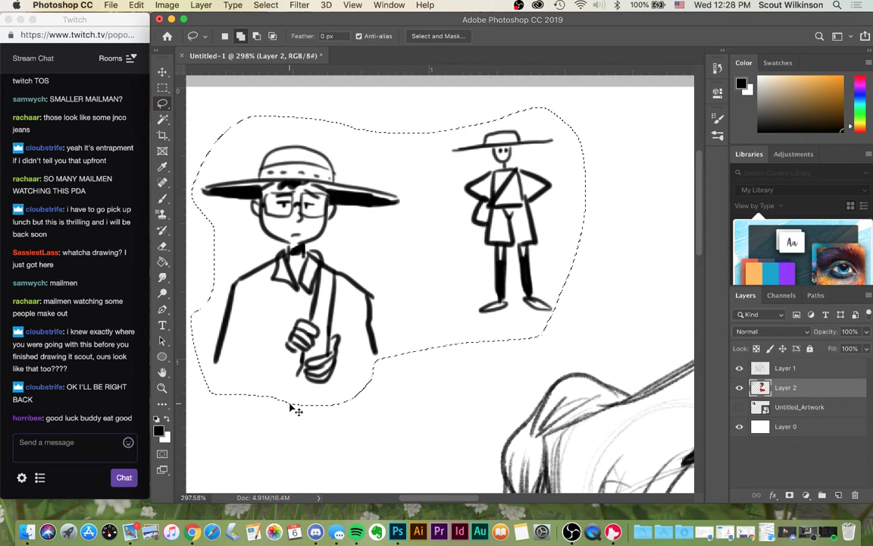
key("ctrl+x")
key("ctrl+v")
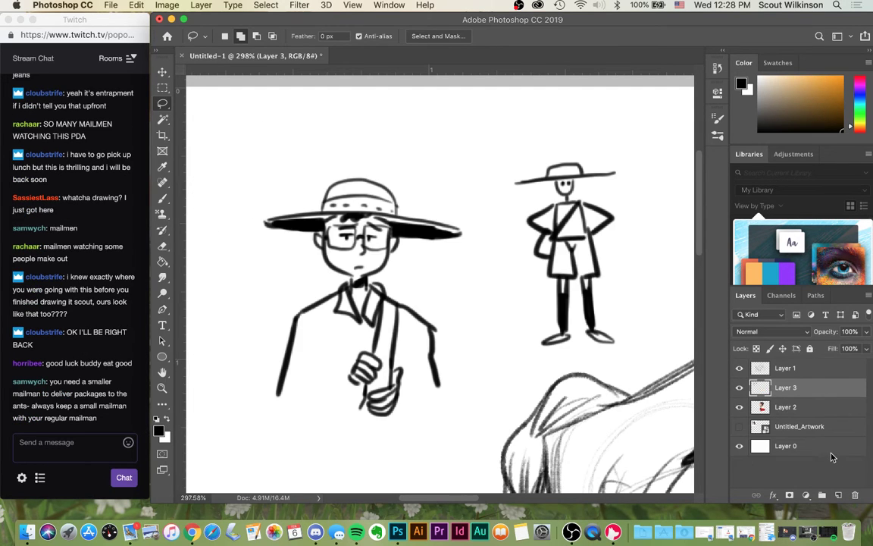
left_click_drag(809, 384, 807, 367)
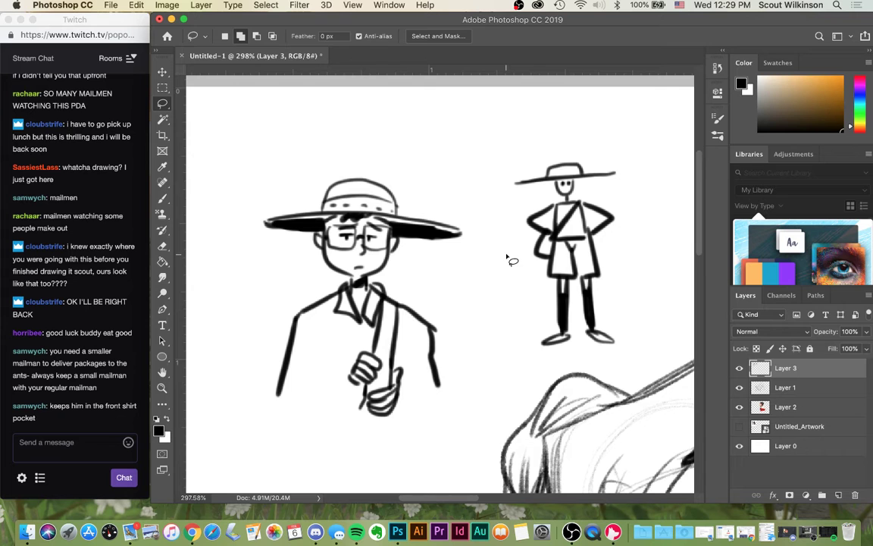
- Examine the coloured bearded man's head and fur collar alongside the sketched woman's face
scroll(508, 260, "down", 1)
scroll(508, 259, "right", 3)
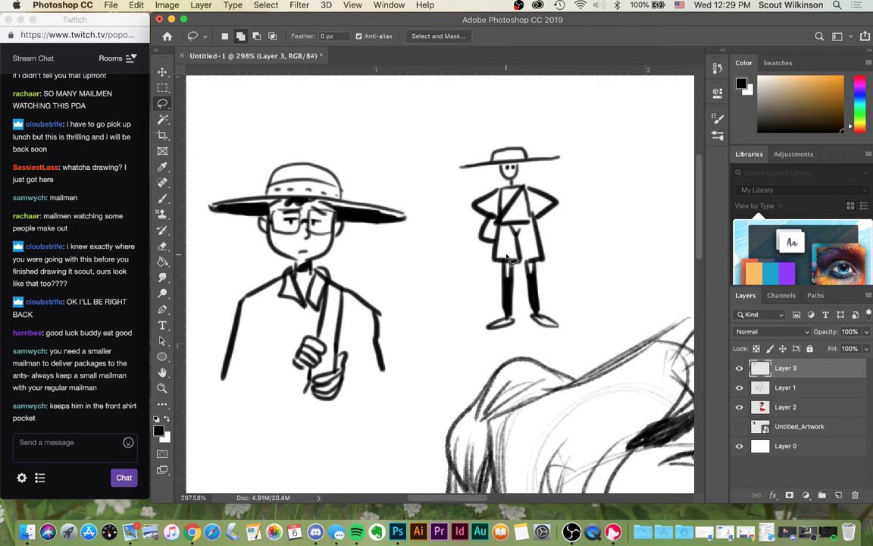
scroll(508, 259, "down", 5)
scroll(508, 259, "right", 8)
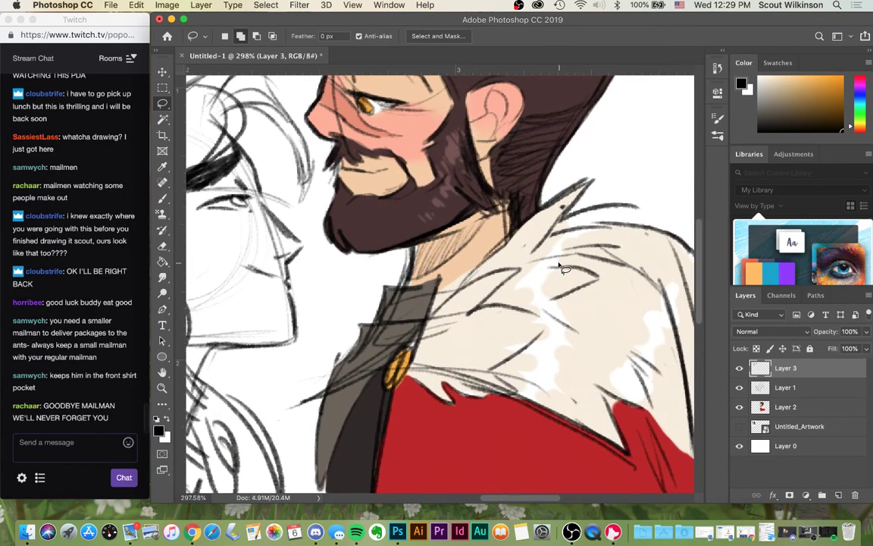
scroll(500, 280, "down", 3)
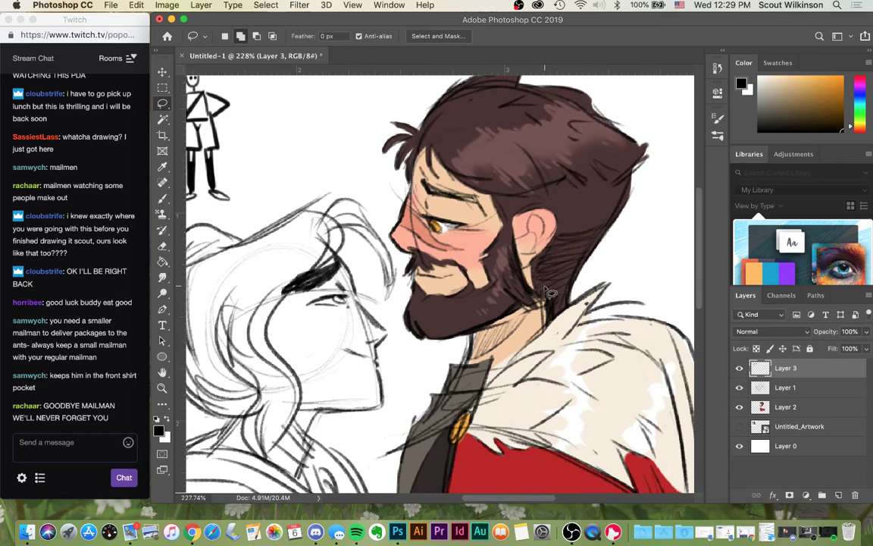
scroll(545, 290, "up", 1)
scroll(546, 290, "right", 2)
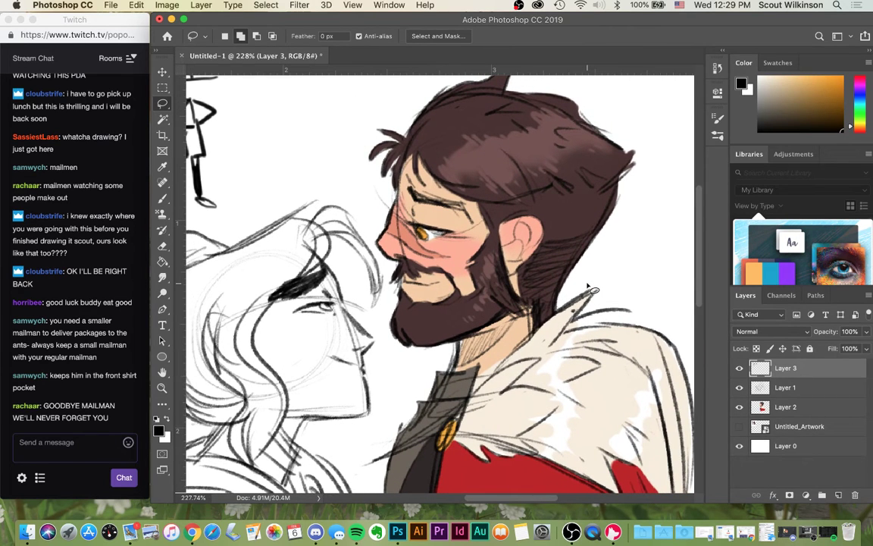
- On Layer 2, paint the white-haired character's face and neck tan with a 35 px brush, darkening a skin colour sampled from the bearded man
scroll(524, 248, "down", 2)
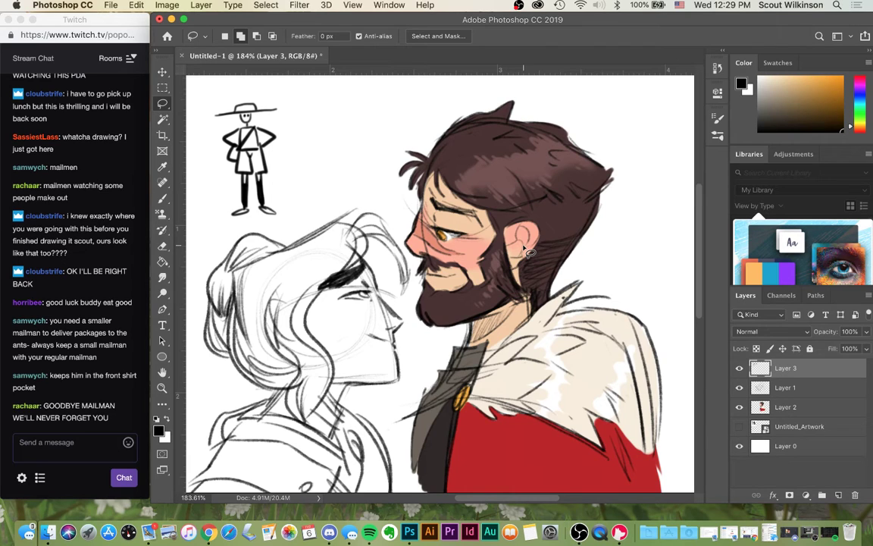
left_click(818, 410)
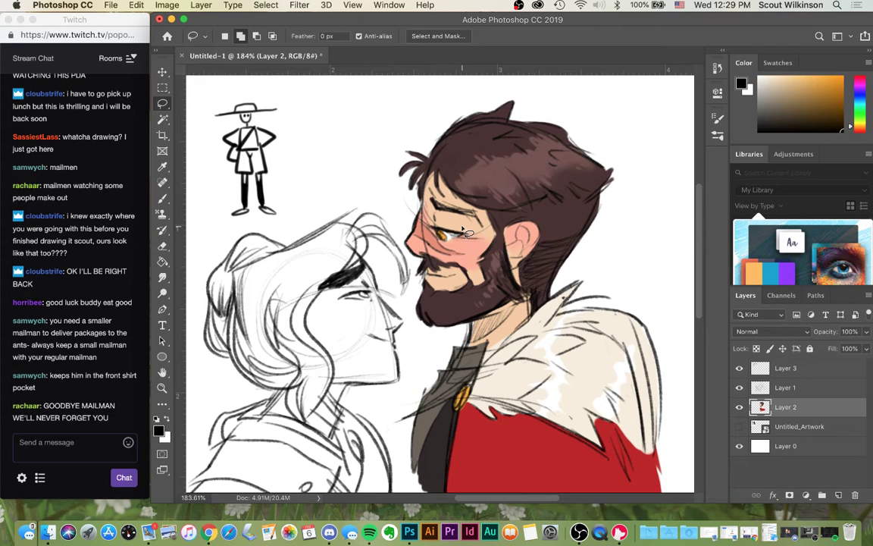
left_click(163, 200)
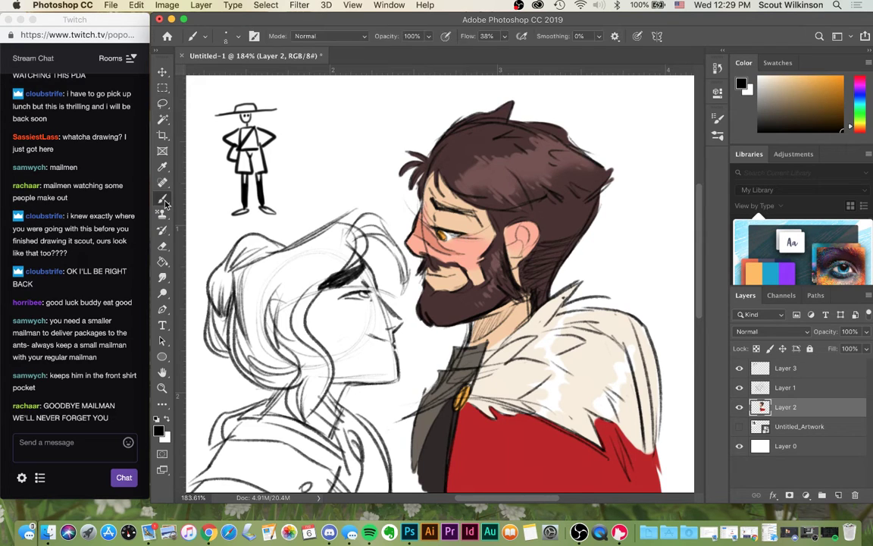
left_click_drag(516, 230, 466, 225)
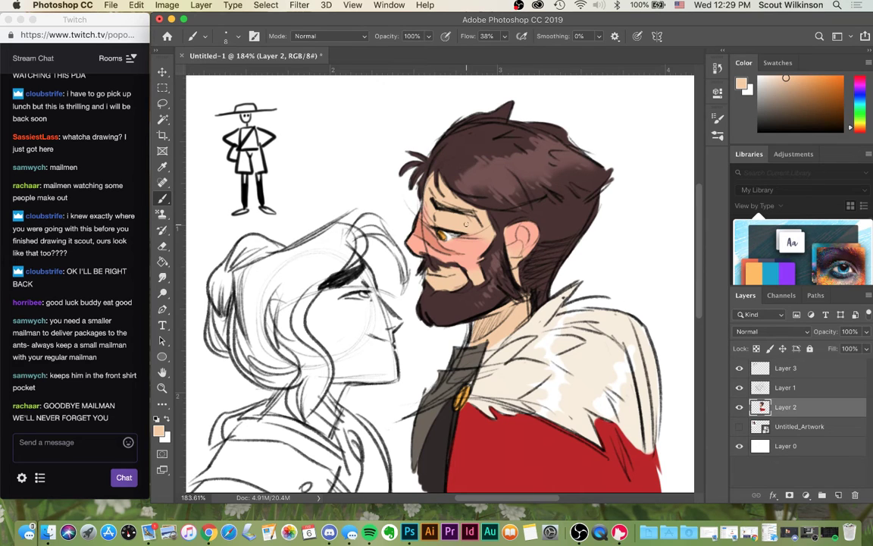
left_click_drag(787, 87, 795, 85)
left_click(793, 87)
mouse_move(334, 341)
left_mouse_down()
mouse_move(353, 323)
mouse_move(330, 333)
mouse_move(335, 310)
mouse_move(327, 327)
mouse_move(345, 304)
mouse_move(341, 320)
left_mouse_up()
key("bracketright")
key("bracketright")
key("bracketright")
key("bracketright")
key("bracketright")
key("bracketright")
key("bracketright")
mouse_move(330, 315)
left_mouse_down()
mouse_move(292, 303)
mouse_move(280, 285)
mouse_move(326, 254)
mouse_move(367, 307)
mouse_move(360, 329)
mouse_move(369, 343)
mouse_move(334, 326)
mouse_move(322, 345)
mouse_move(334, 368)
mouse_move(377, 375)
mouse_move(390, 360)
mouse_move(380, 315)
mouse_move(392, 326)
left_mouse_up()
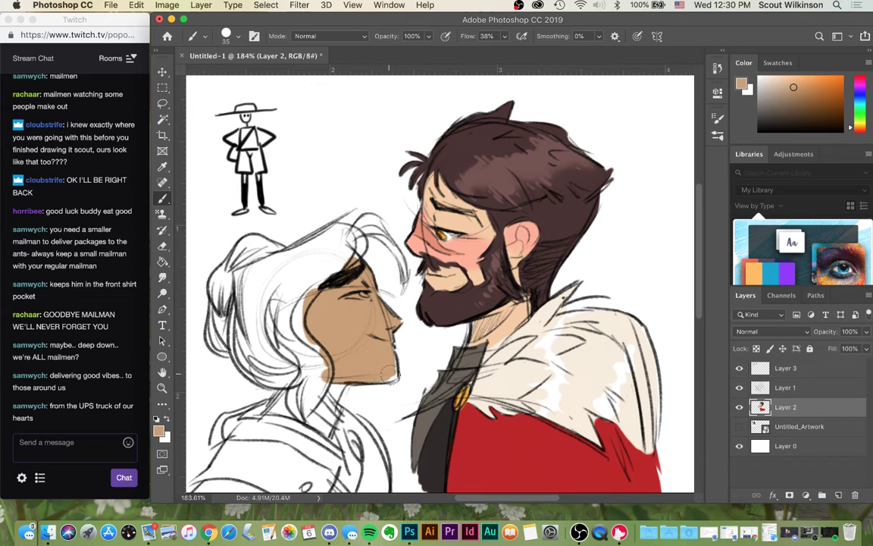
left_click_drag(379, 375, 393, 377)
mouse_move(338, 388)
left_mouse_down()
mouse_move(310, 357)
mouse_move(334, 397)
left_mouse_up()
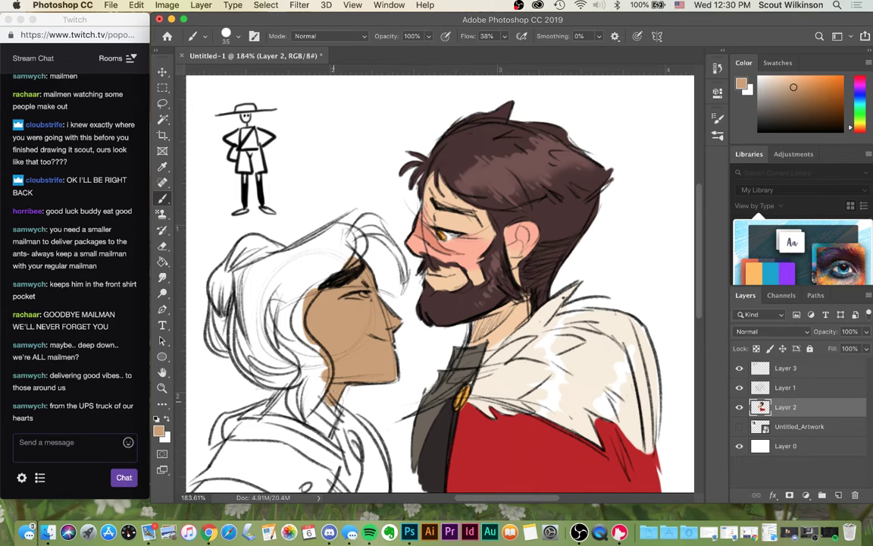
- Paint the white-haired character's high collar in the near-black sampled from the bearded man's clothing
left_click(398, 405, "alt")
left_click_drag(305, 413, 326, 428)
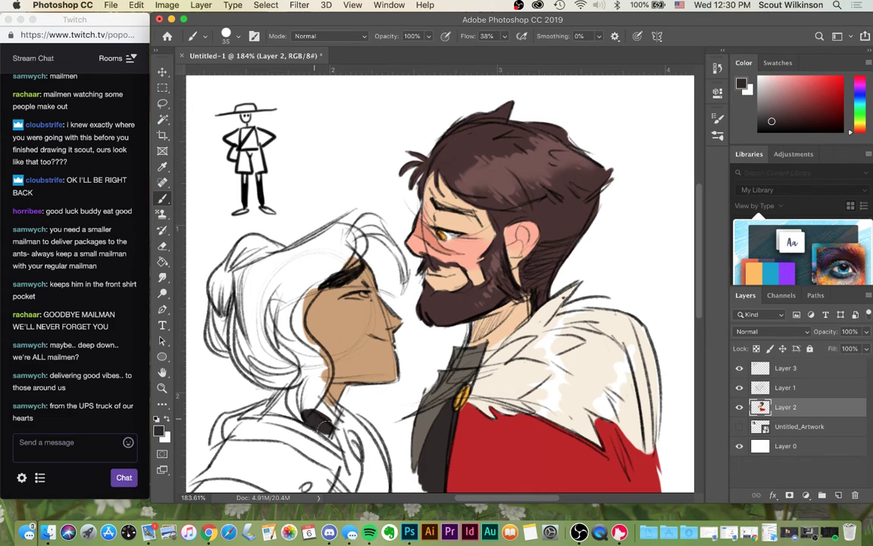
mouse_move(327, 419)
left_mouse_down()
mouse_move(311, 401)
mouse_move(333, 415)
mouse_move(326, 399)
mouse_move(330, 431)
left_mouse_up()
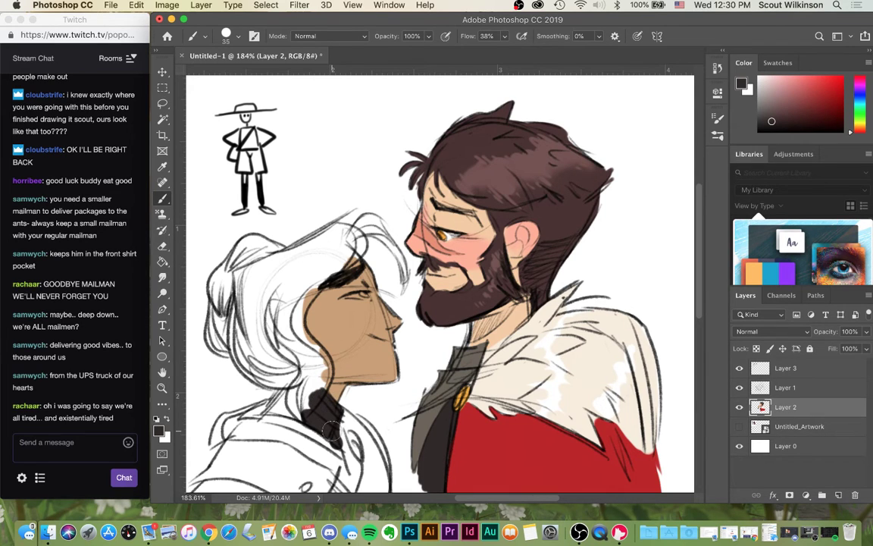
mouse_move(286, 406)
left_mouse_down()
mouse_move(294, 414)
mouse_move(266, 408)
mouse_move(307, 419)
left_mouse_up()
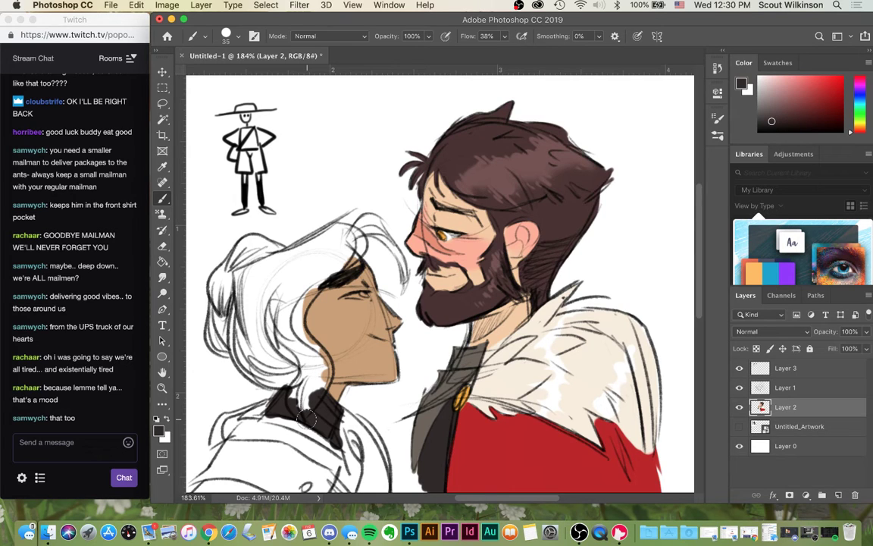
- Paint the white-haired character's shoulder armour blue-grey, using a darker shade for its lower band
left_click_drag(859, 113, 860, 105)
left_click(770, 113)
left_click_drag(770, 113, 765, 91)
left_click(851, 102)
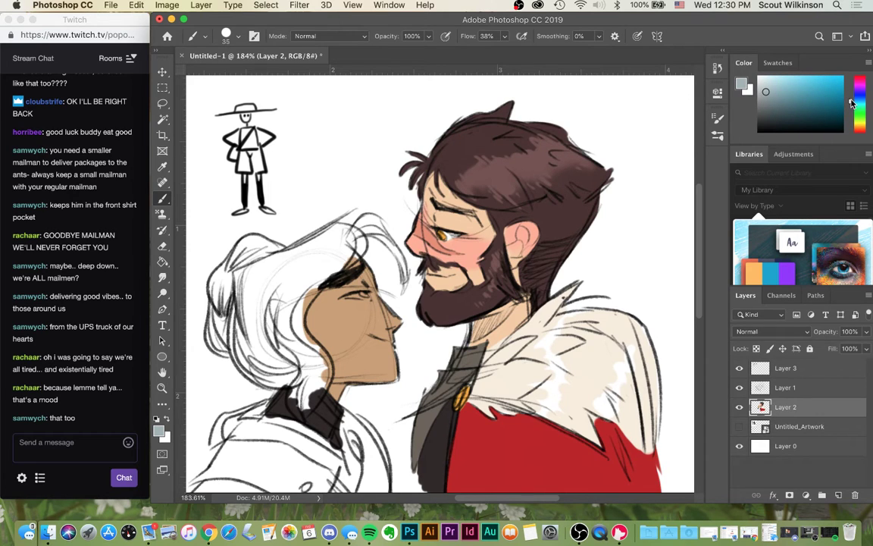
mouse_move(251, 436)
left_mouse_down()
mouse_move(292, 447)
mouse_move(227, 451)
mouse_move(220, 466)
left_mouse_up()
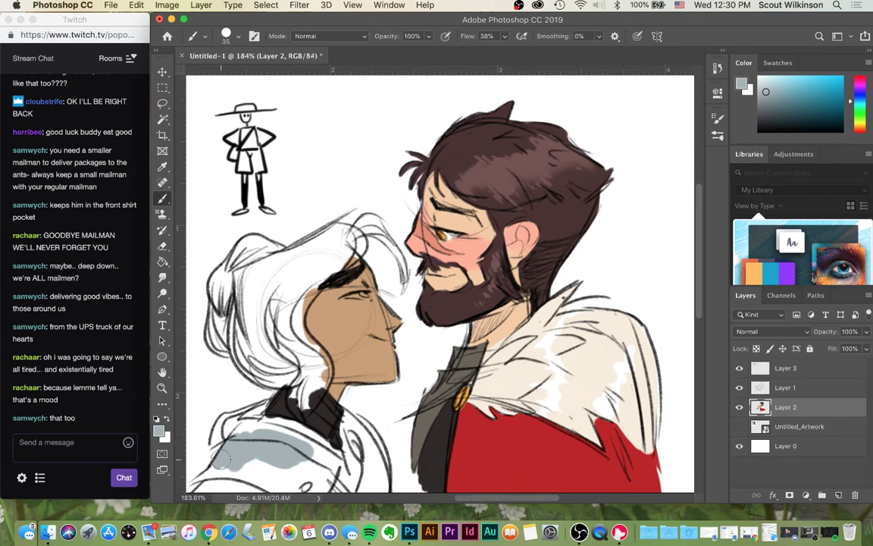
scroll(458, 276, "down", 2)
scroll(412, 247, "down", 1)
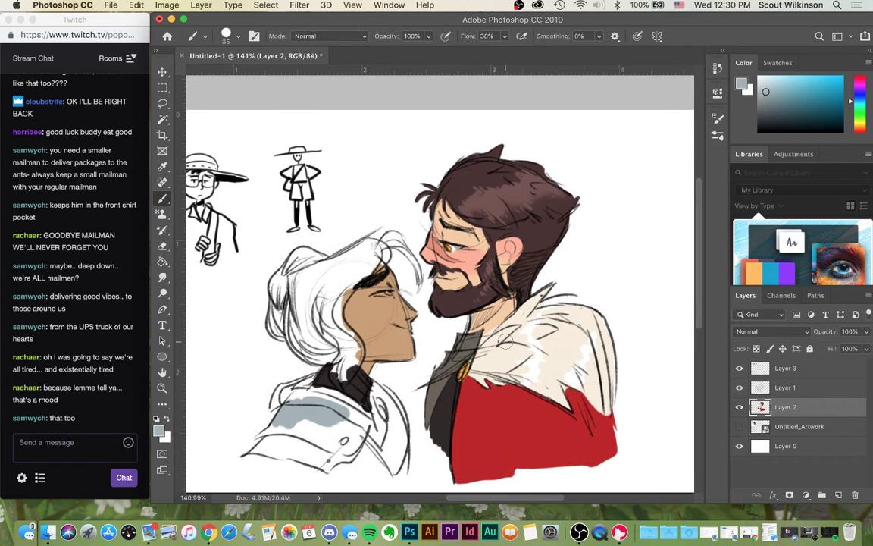
scroll(485, 350, "down", 2)
scroll(485, 350, "down", 2)
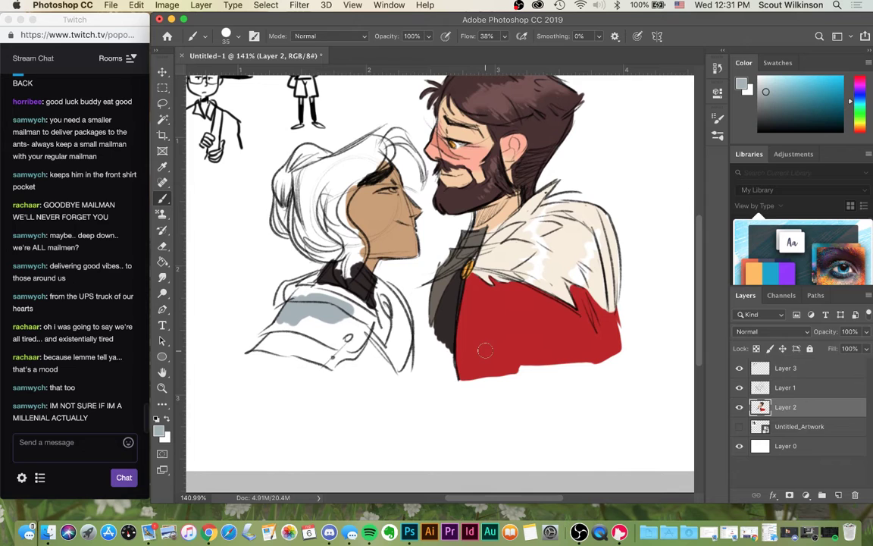
mouse_move(280, 287)
left_mouse_down()
mouse_move(253, 303)
mouse_move(283, 328)
mouse_move(289, 321)
mouse_move(272, 330)
mouse_move(313, 318)
mouse_move(322, 331)
mouse_move(370, 333)
mouse_move(360, 354)
mouse_move(331, 366)
mouse_move(358, 347)
mouse_move(332, 363)
mouse_move(328, 353)
mouse_move(265, 343)
mouse_move(244, 350)
mouse_move(320, 349)
mouse_move(343, 335)
left_mouse_up()
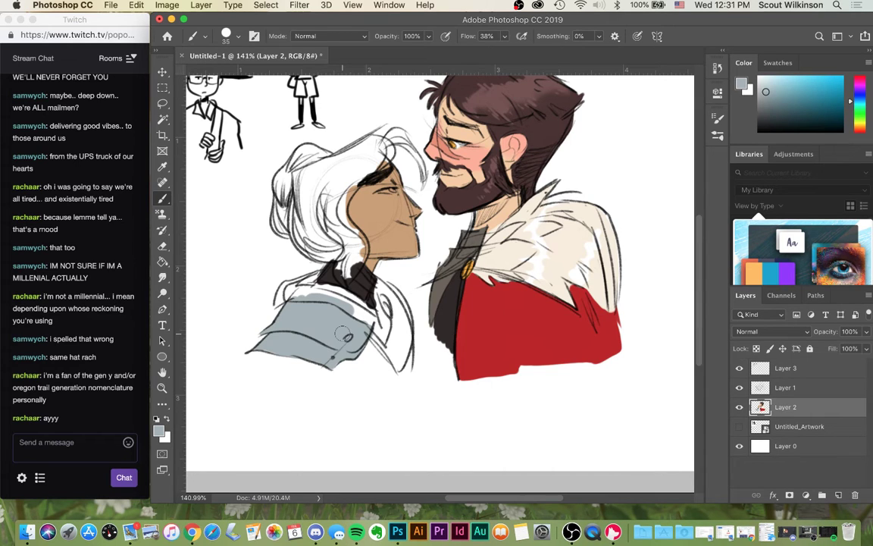
left_click_drag(768, 98, 773, 97)
mouse_move(305, 345)
left_mouse_down()
mouse_move(295, 336)
mouse_move(263, 351)
mouse_move(284, 354)
mouse_move(263, 351)
mouse_move(359, 360)
mouse_move(351, 359)
left_mouse_up()
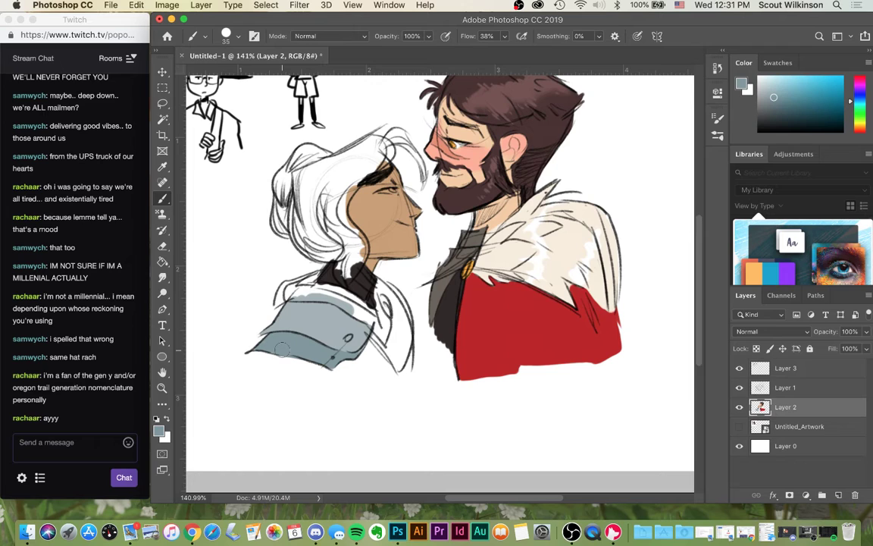
- Paint the cloak around the white-haired character's neck and chest in deep crimson
left_click(546, 328, "alt")
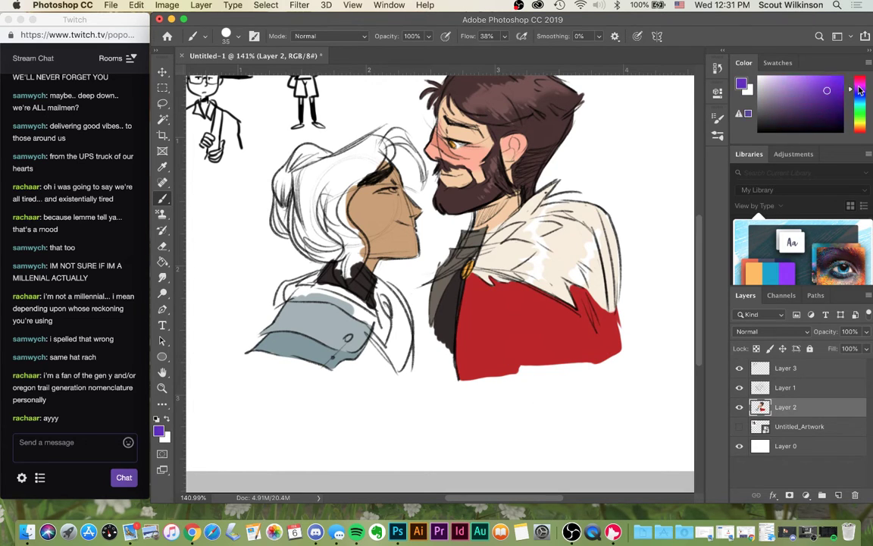
left_click(860, 77)
left_click_drag(827, 90, 829, 95)
mouse_move(390, 322)
left_mouse_down()
mouse_move(384, 342)
mouse_move(379, 325)
mouse_move(403, 333)
mouse_move(311, 273)
mouse_move(368, 314)
left_mouse_up()
mouse_move(319, 280)
left_mouse_down()
mouse_move(332, 282)
mouse_move(322, 291)
mouse_move(295, 279)
mouse_move(305, 282)
mouse_move(274, 300)
mouse_move(337, 302)
mouse_move(287, 294)
left_mouse_up()
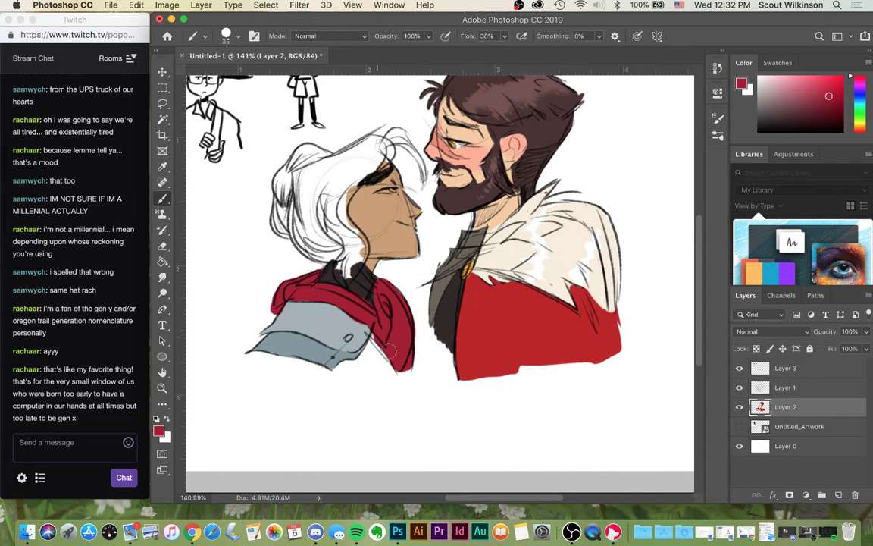
left_click_drag(353, 317, 397, 364)
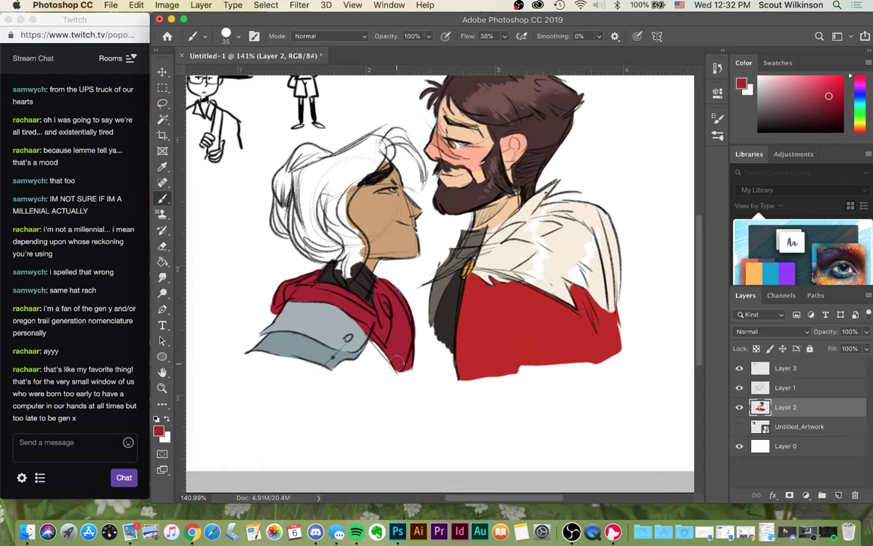
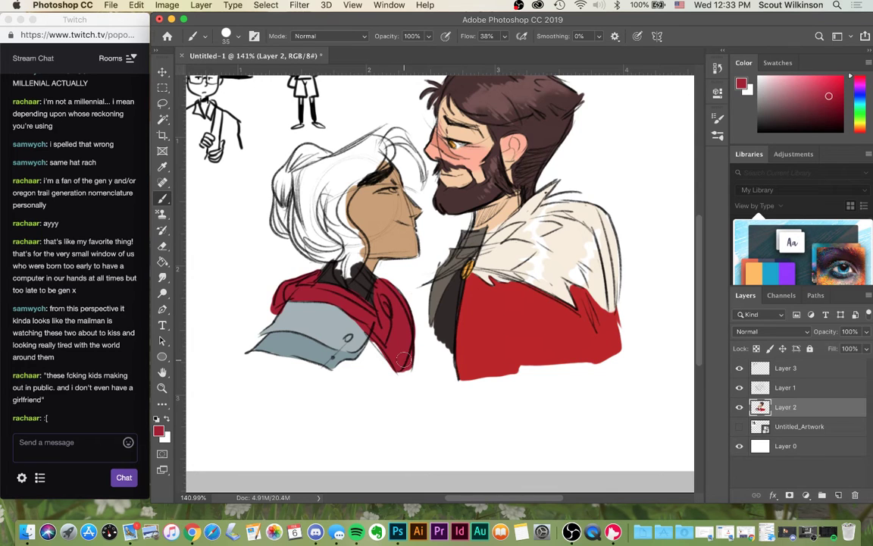
- Try a salmon-pink blush on the white-haired character's cheek
left_click(425, 137, "alt")
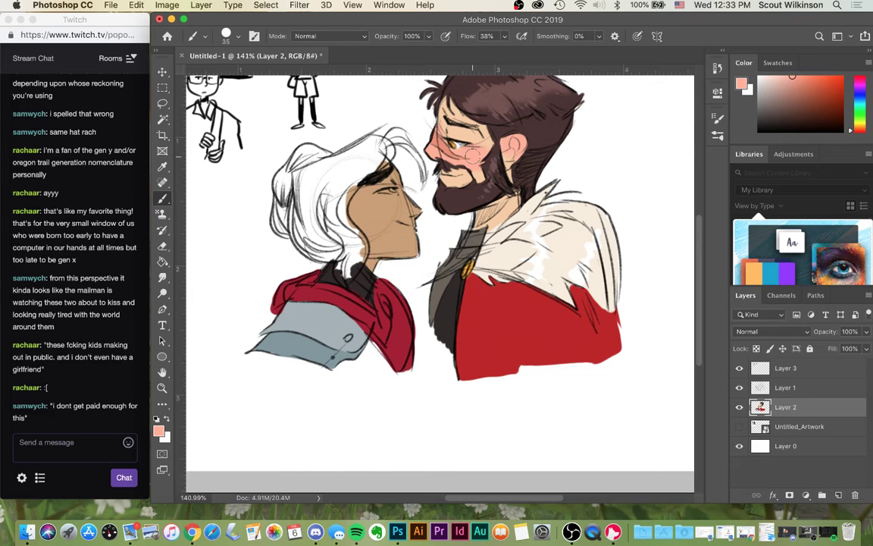
left_click_drag(796, 82, 796, 86)
left_click(798, 84)
left_click(372, 214, "alt")
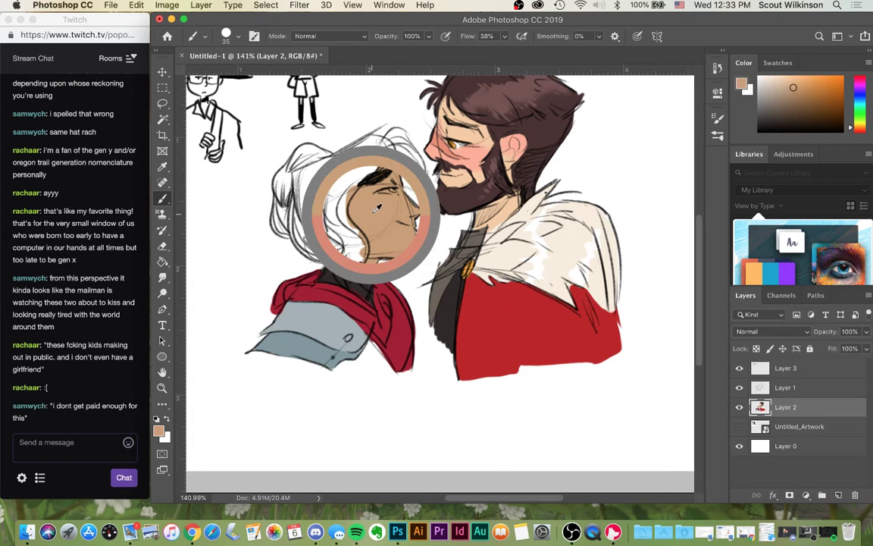
left_click(857, 130)
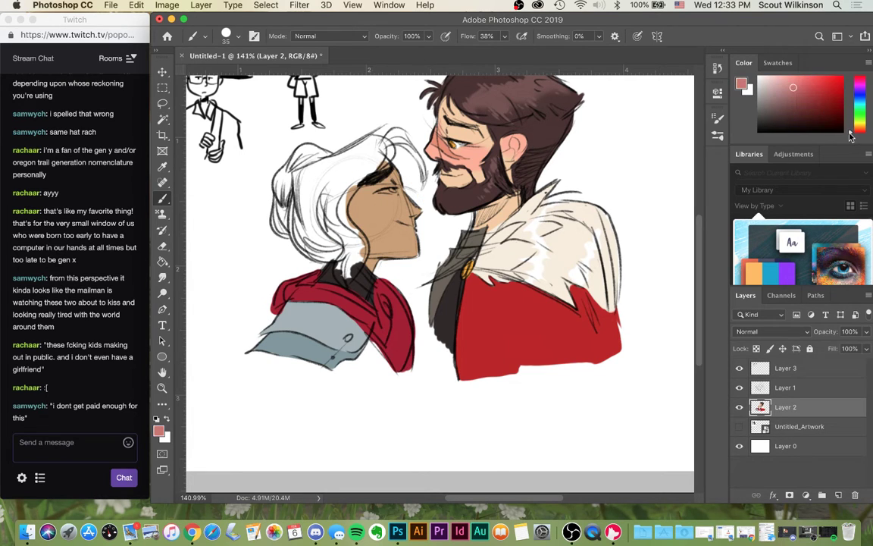
left_click(796, 81)
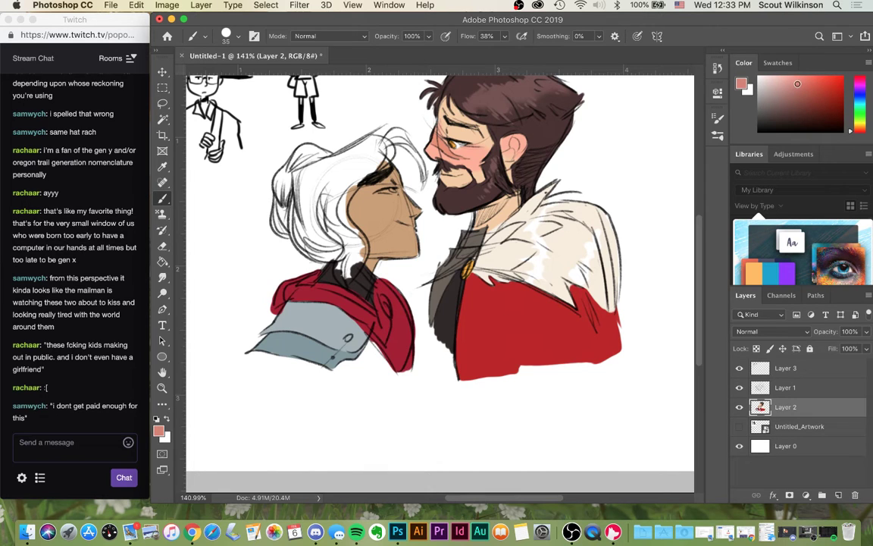
left_click_drag(389, 204, 404, 212)
key("super+z")
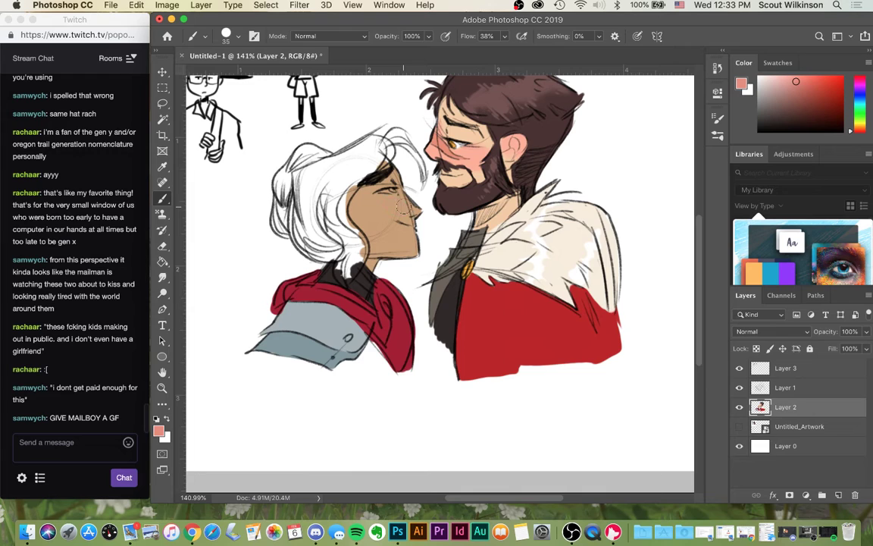
- Try a darker and a less saturated pink blush on the same cheek
left_click(797, 89)
left_click_drag(377, 203, 403, 215)
key("super+z")
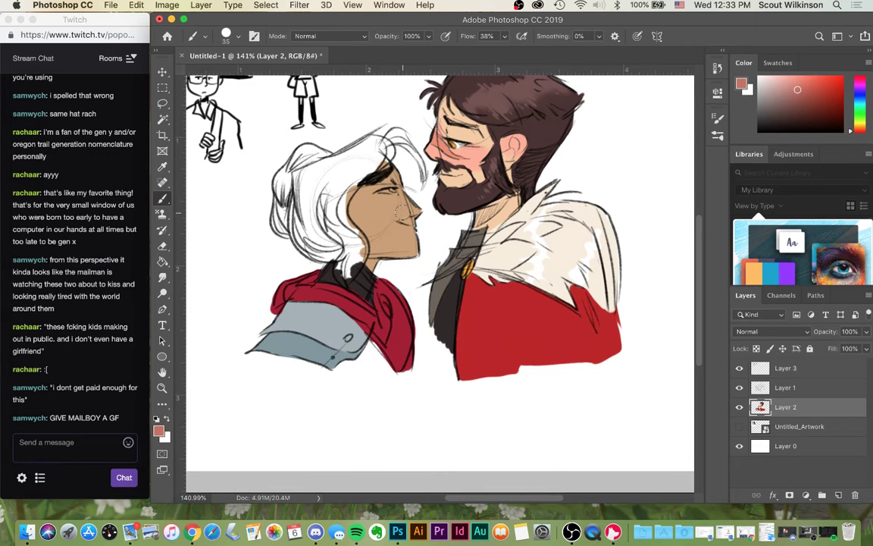
left_click(788, 86)
left_click_drag(388, 202, 407, 209)
key("super+z")
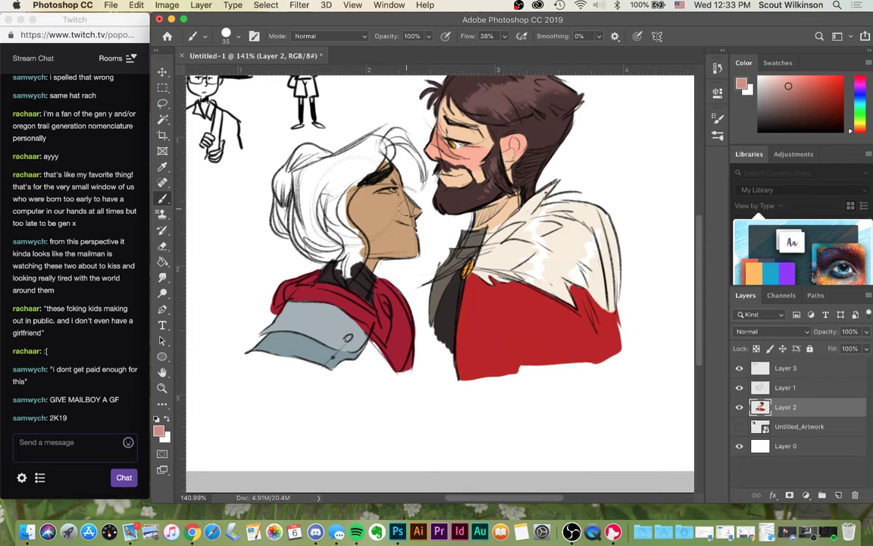
- Make Layer 3 active and reset the foreground colour to black for sketching near the mailman doodles
scroll(345, 226, "up", 5)
scroll(344, 226, "left", 4)
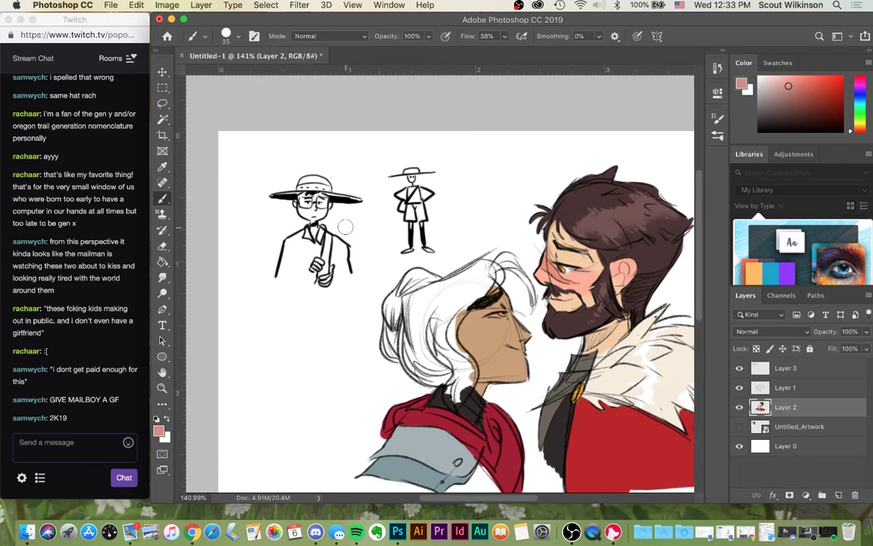
scroll(341, 345, "up", 6)
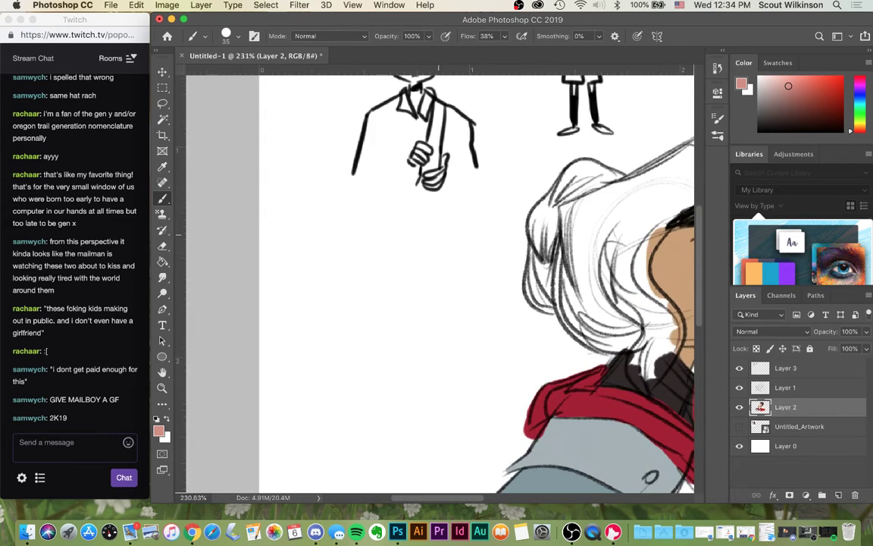
left_click(826, 369)
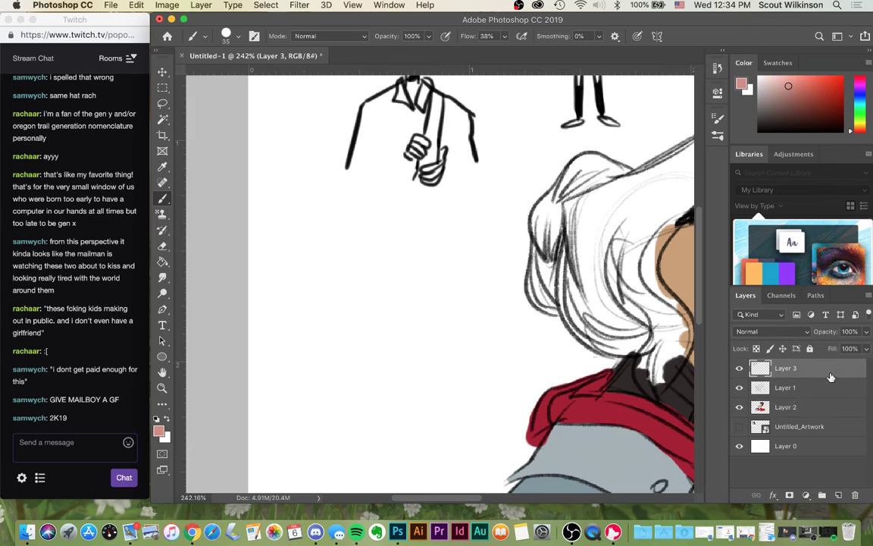
key("d")
key("bracketleft")
left_click_drag(307, 242, 371, 335)
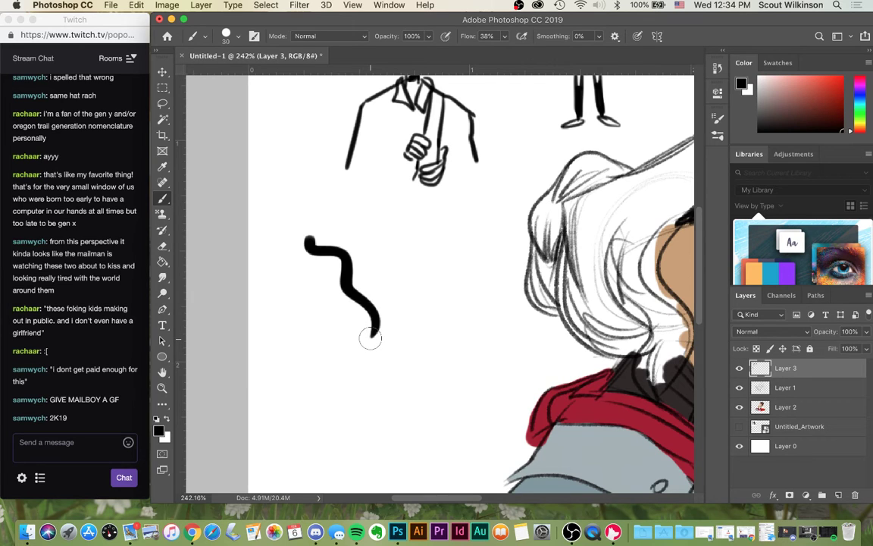
key("super+z")
- Sketch a tilted wide-brimmed hat and a small face with dot eyes below the mailman bust, using a 6 px brush
key("bracketleft")
key("bracketleft")
key("bracketleft")
key("bracketleft")
key("bracketleft")
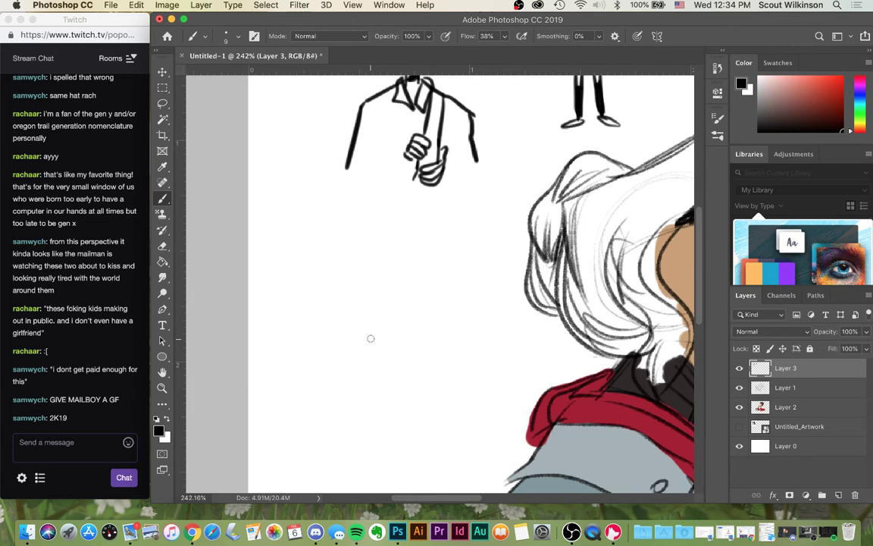
key("bracketleft")
key("bracketleft")
left_click_drag(277, 244, 370, 216)
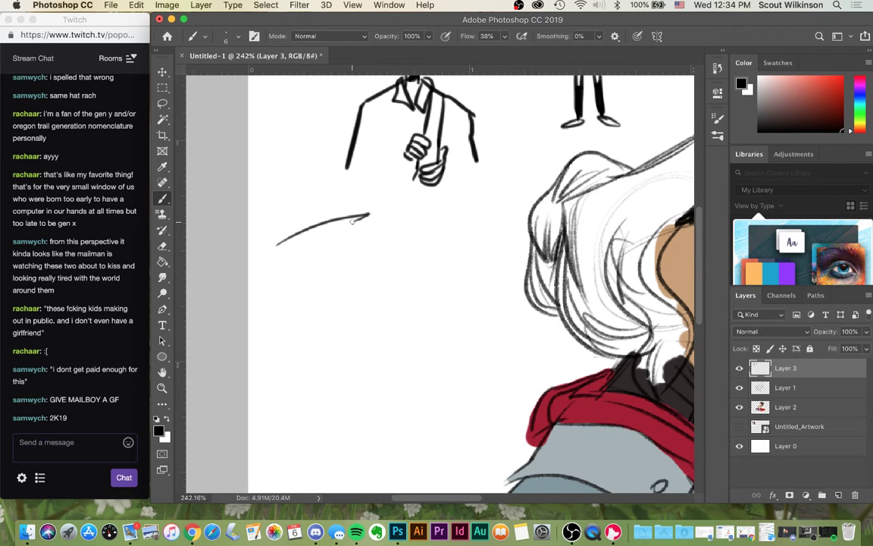
mouse_move(300, 221)
left_mouse_down()
mouse_move(332, 216)
mouse_move(333, 240)
mouse_move(315, 245)
left_mouse_up()
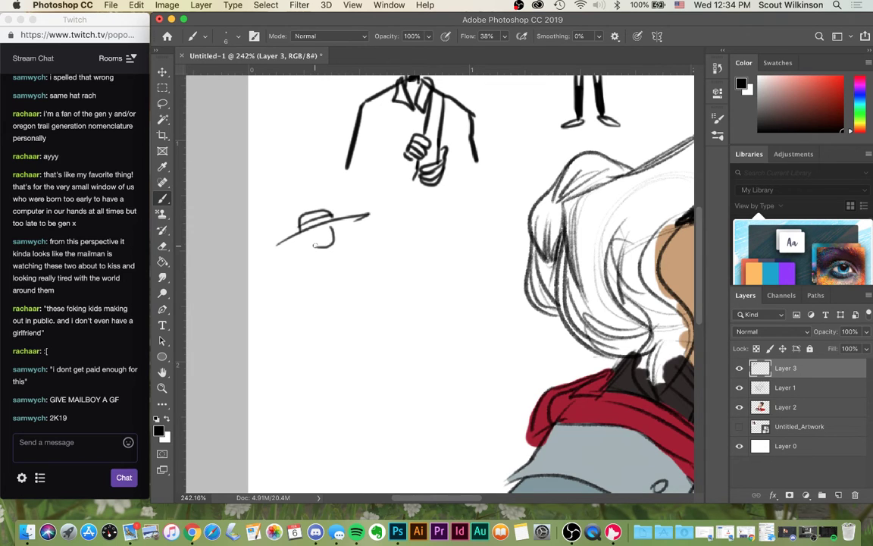
left_click(318, 235)
left_click(325, 232)
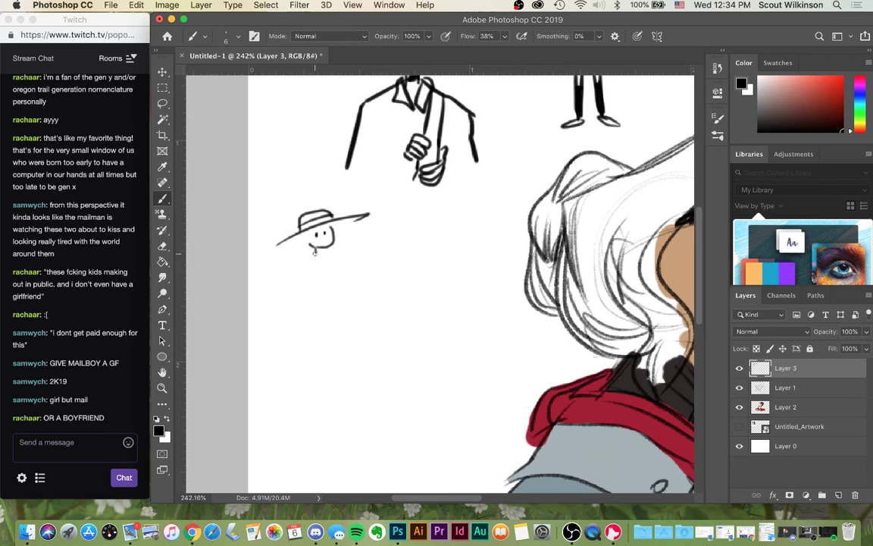
- Draw the mailwoman's neck, buttoned shirt, bent arm on the hip and wavy hair blowing out behind her
left_click_drag(321, 258, 340, 283)
mouse_move(312, 254)
left_mouse_down()
mouse_move(283, 265)
mouse_move(301, 293)
mouse_move(338, 298)
left_mouse_up()
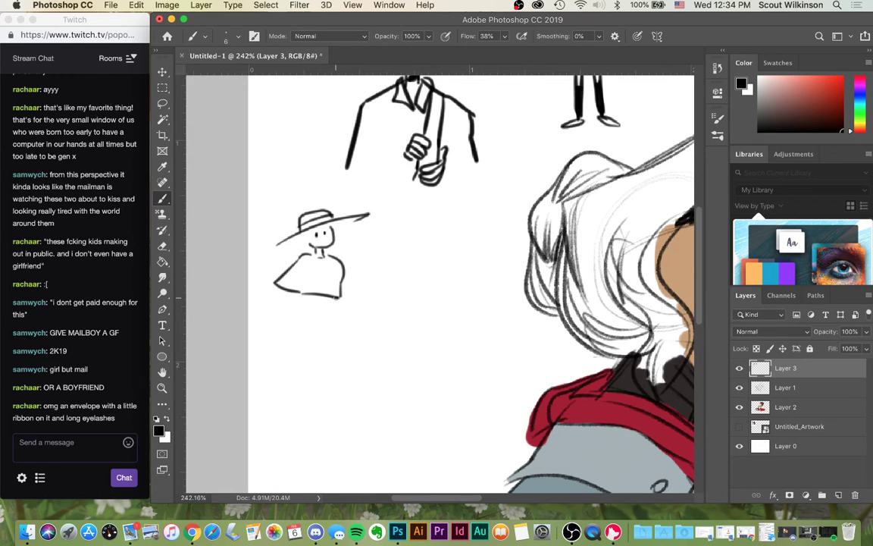
left_click_drag(325, 260, 330, 290)
left_click(327, 282)
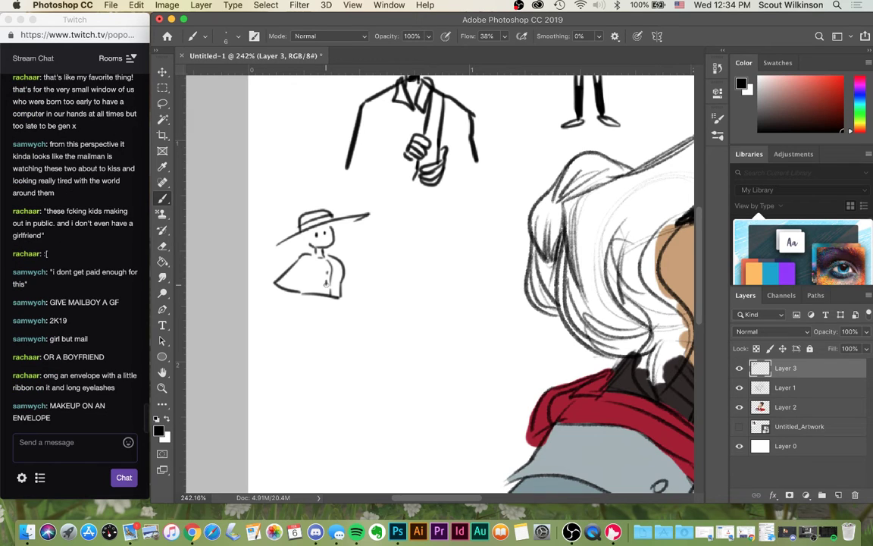
left_click_drag(286, 275, 300, 290)
mouse_move(334, 227)
left_mouse_down()
mouse_move(375, 242)
mouse_move(353, 271)
left_mouse_up()
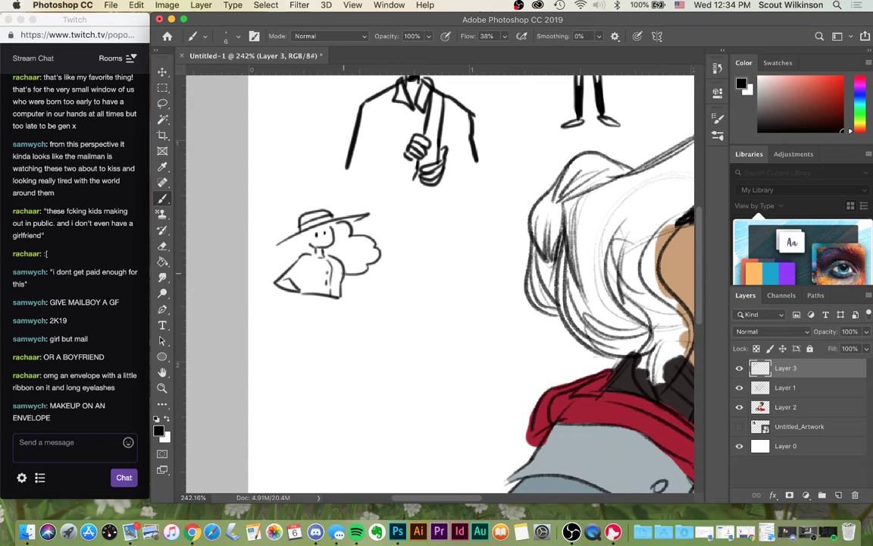
mouse_move(309, 226)
left_mouse_down()
mouse_move(288, 261)
mouse_move(304, 293)
left_mouse_up()
key("super+z")
- Draw the mailwoman's wide knee-length shorts, reworking the flared outer edge, and add a crossbody strap with a bag
mouse_move(295, 274)
left_mouse_down()
mouse_move(305, 285)
mouse_move(296, 337)
mouse_move(331, 344)
left_mouse_up()
left_click_drag(341, 298, 377, 348)
key("super+z")
left_click_drag(341, 299, 373, 346)
key("super+z")
left_click_drag(341, 298, 364, 344)
key("super+z")
key("super+z")
left_click_drag(345, 297, 372, 341)
key("super+z")
left_click_drag(342, 298, 367, 338)
left_click_drag(329, 300, 324, 319)
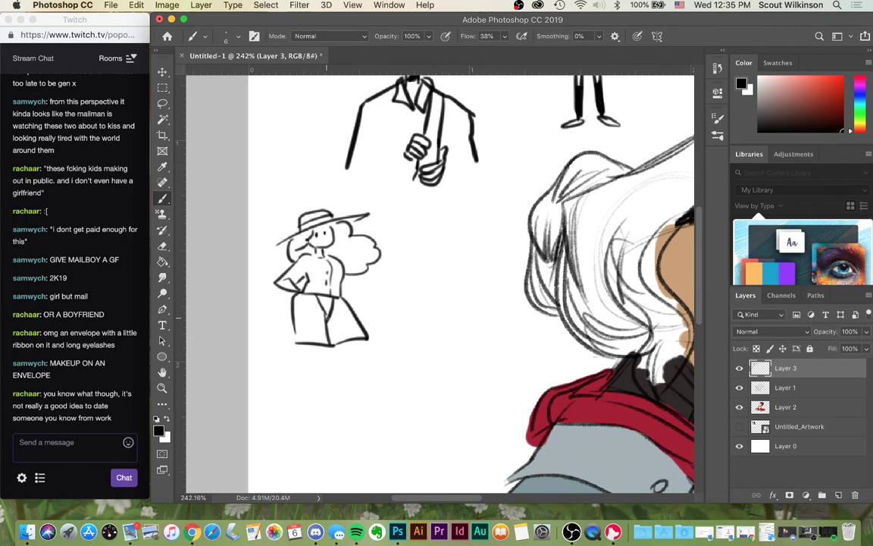
left_click_drag(306, 258, 327, 281)
left_click_drag(317, 258, 357, 307)
- Draw the mailwoman's straight leg with a filled black sock and a pointed shoe, redoing the leg lines until they fit
mouse_move(307, 344)
left_mouse_down()
mouse_move(318, 385)
mouse_move(326, 379)
mouse_move(329, 413)
left_mouse_up()
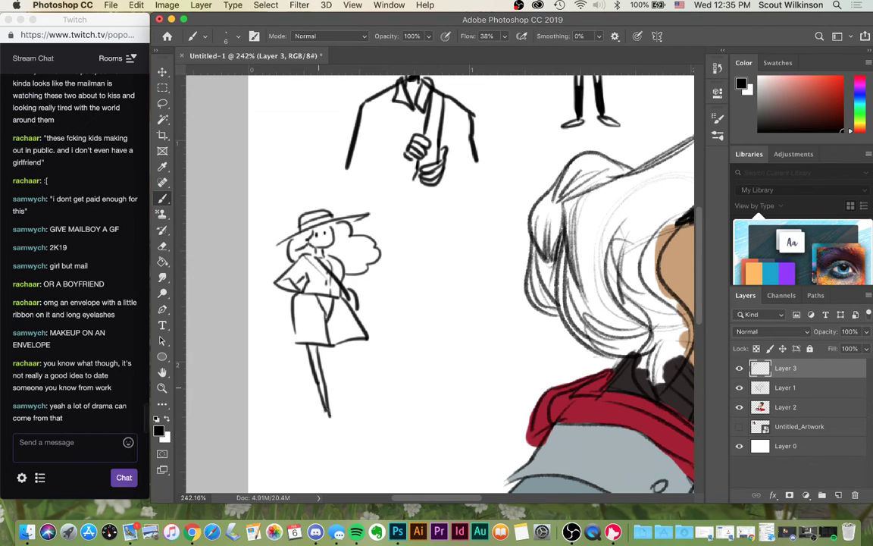
key("super+z")
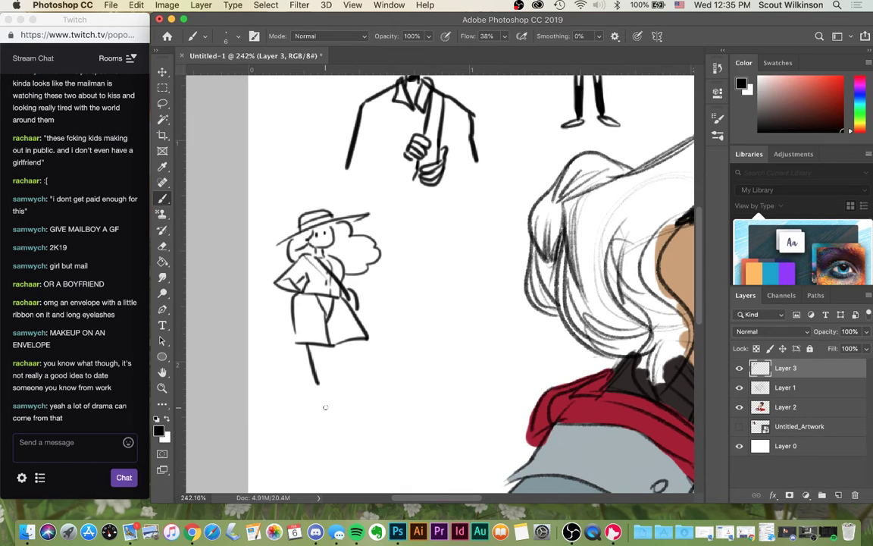
key("super+z")
mouse_move(307, 346)
left_mouse_down()
mouse_move(321, 396)
mouse_move(316, 391)
left_mouse_up()
key("super+z")
key("super+z")
left_click_drag(317, 345, 318, 406)
key("super+z")
key("super+z")
left_click_drag(301, 411, 323, 403)
left_click_drag(314, 368, 319, 394)
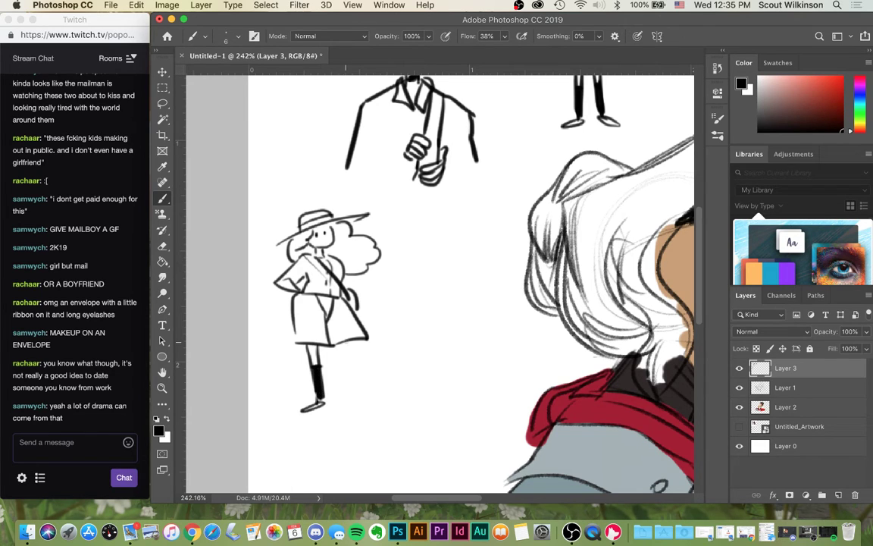
- Draw the mailwoman's outstretched second leg with a black sock and shoe, and thicken the hem of her shorts
left_click_drag(338, 346, 373, 402)
left_click_drag(354, 362, 367, 397)
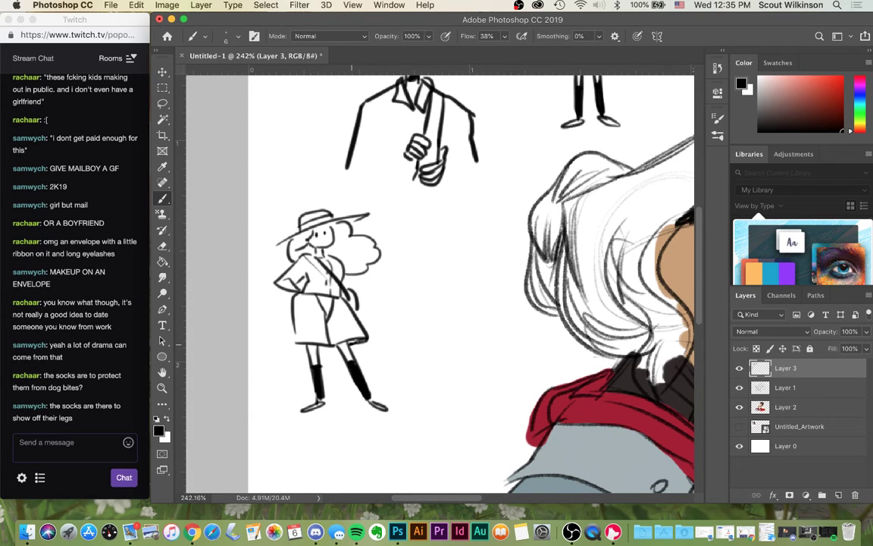
left_click_drag(296, 344, 313, 347)
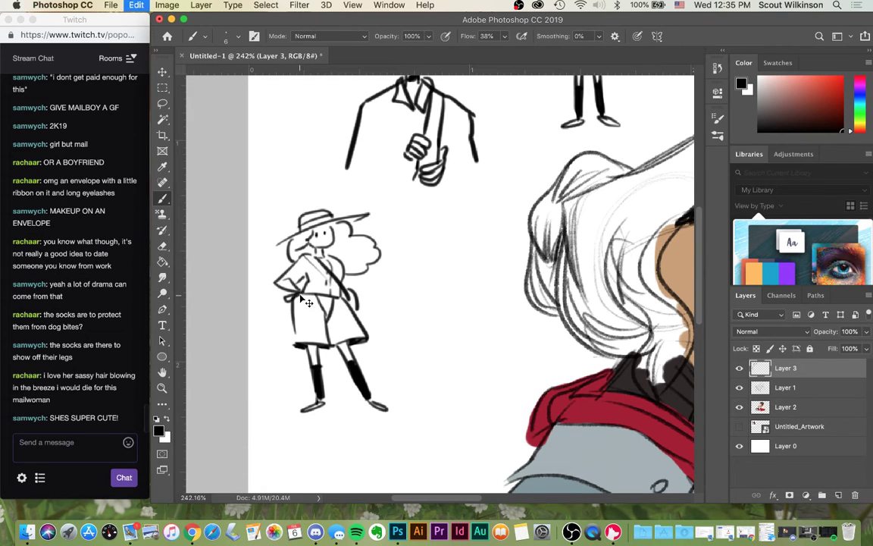
mouse_move(286, 297)
left_mouse_down()
mouse_move(303, 306)
mouse_move(296, 295)
left_mouse_up()
key("super+z")
key("super+z")
- Add the mailwoman's other arm reaching outward with a small envelope in its hand
scroll(522, 263, "down", 2)
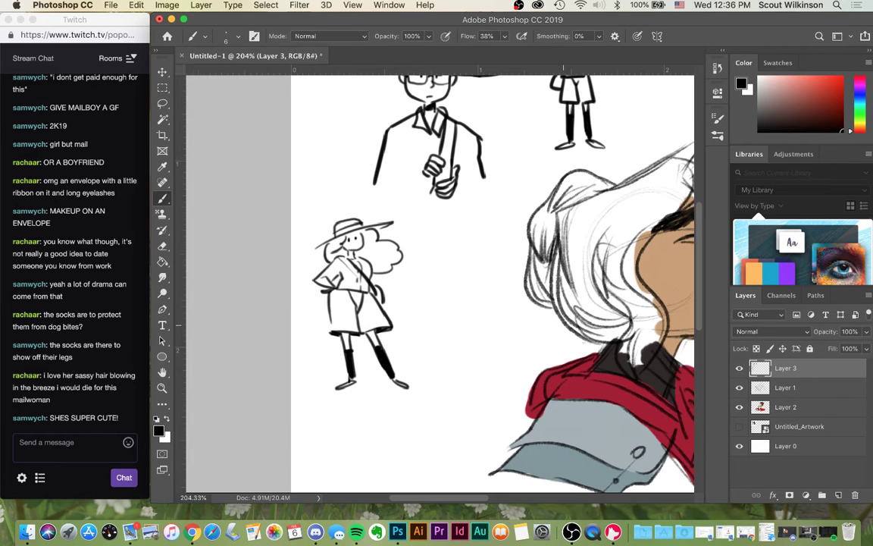
scroll(469, 243, "up", 5)
scroll(469, 243, "right", 5)
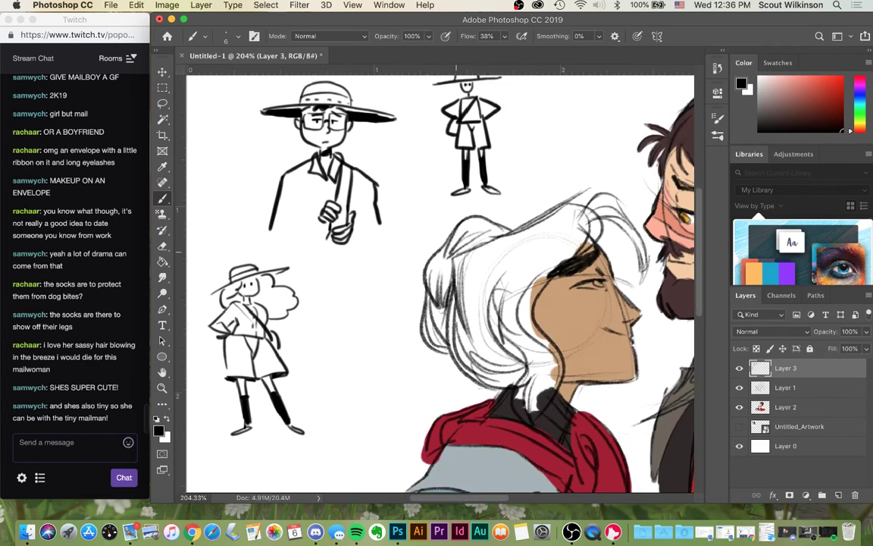
scroll(560, 204, "down", 2)
scroll(560, 204, "left", 1)
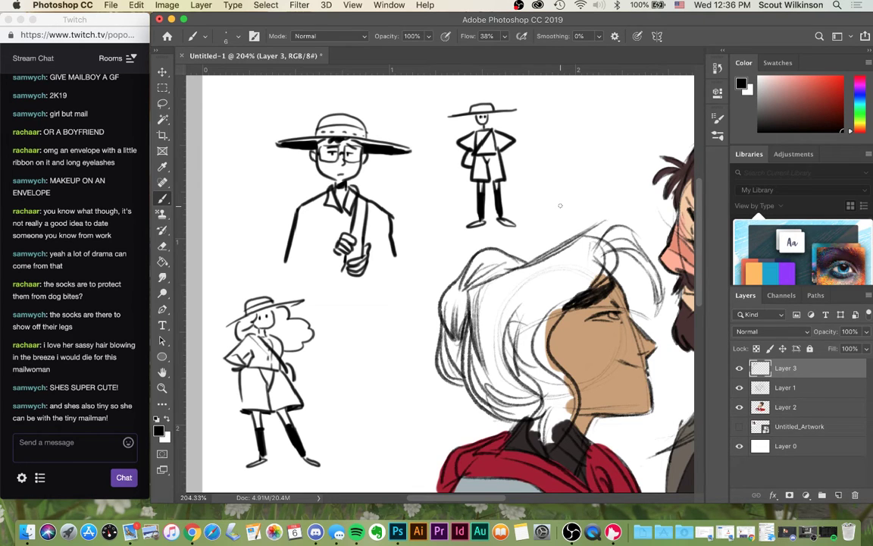
mouse_move(304, 359)
left_mouse_down()
mouse_move(319, 352)
mouse_move(318, 364)
mouse_move(298, 366)
left_mouse_up()
key("super+z")
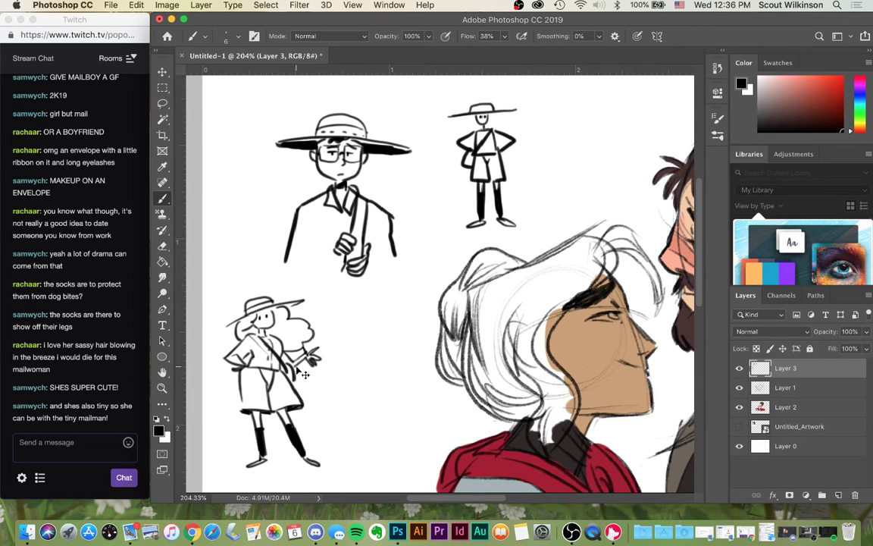
mouse_move(311, 348)
left_mouse_down()
mouse_move(311, 364)
mouse_move(334, 348)
left_mouse_up()
mouse_move(334, 348)
left_mouse_down()
mouse_move(334, 367)
mouse_move(322, 357)
mouse_move(335, 348)
mouse_move(316, 345)
left_mouse_up()
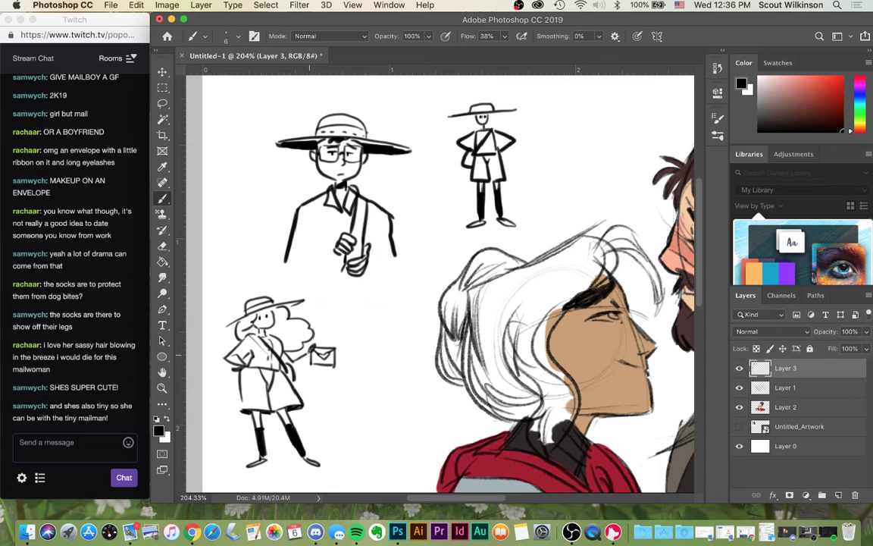
left_click_drag(310, 356, 299, 366)
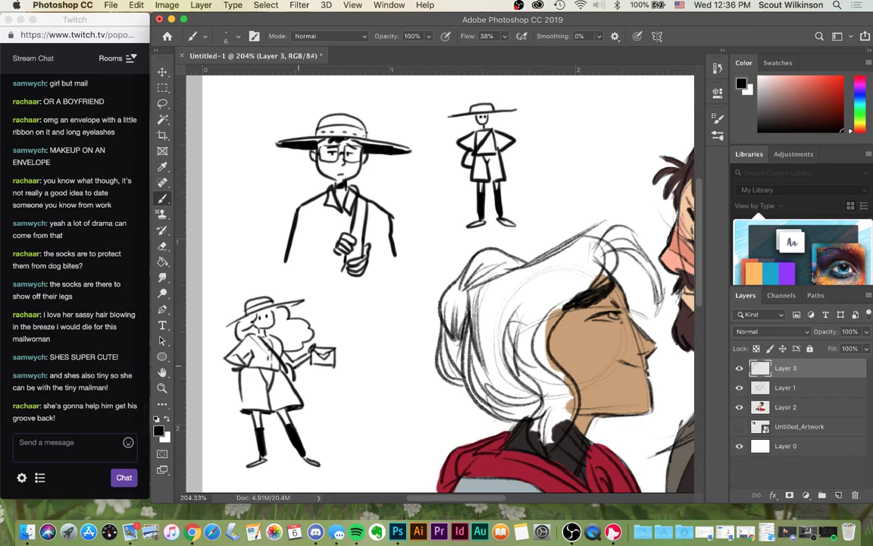
- Lasso-select the whole mailwoman doodle including her envelope and activate the Move tool
key("l")
mouse_move(321, 396)
left_mouse_down()
mouse_move(335, 482)
mouse_move(223, 440)
mouse_move(217, 320)
mouse_move(286, 271)
mouse_move(348, 411)
left_mouse_up()
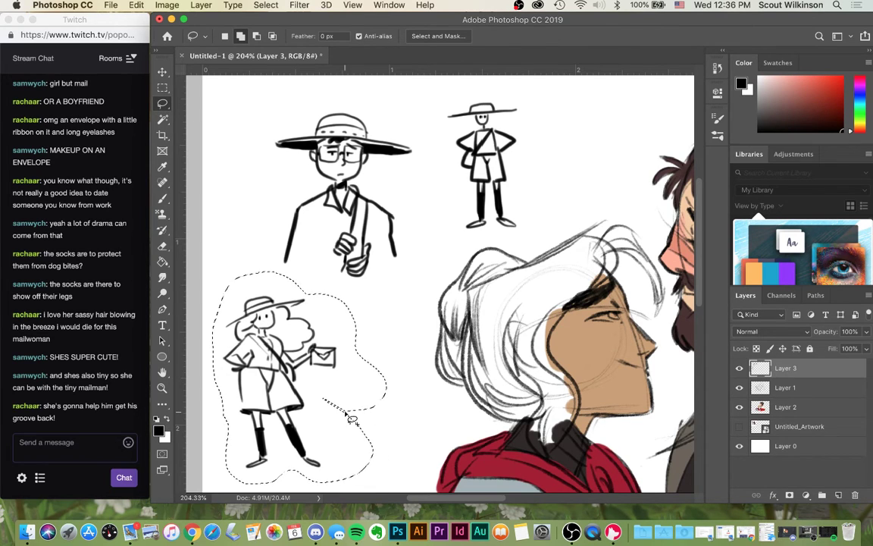
left_click(162, 73)
- Try moving the mailwoman beside the small standing mailman and scaling her to 77.34%
mouse_move(275, 381)
left_mouse_down()
mouse_move(515, 185)
mouse_move(575, 176)
mouse_move(570, 187)
left_mouse_up()
key("ctrl+t")
left_click_drag(631, 99, 600, 129)
left_click_drag(563, 213, 577, 142)
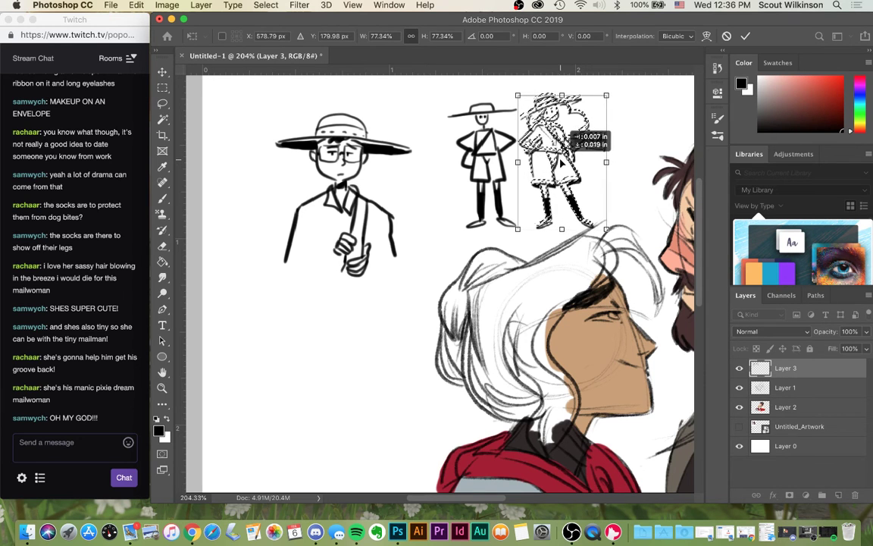
left_click(744, 36)
key("super+z")
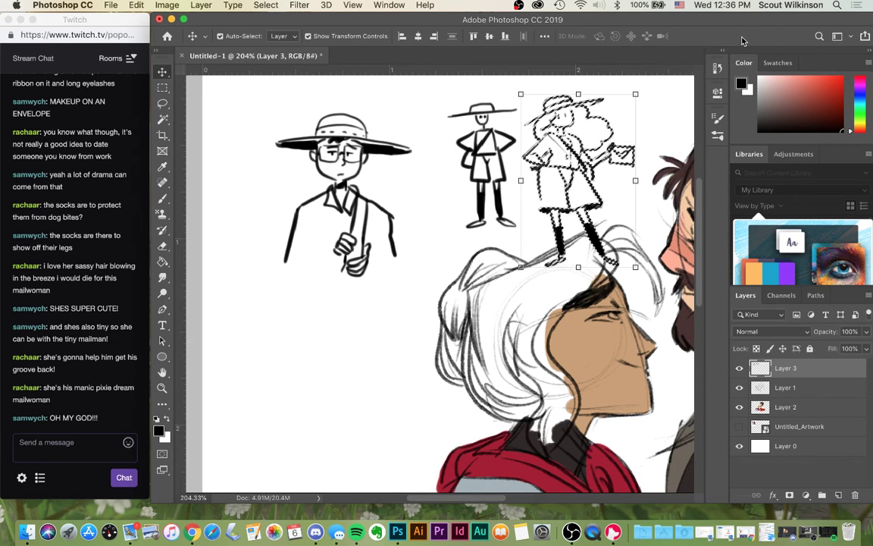
key("super+z")
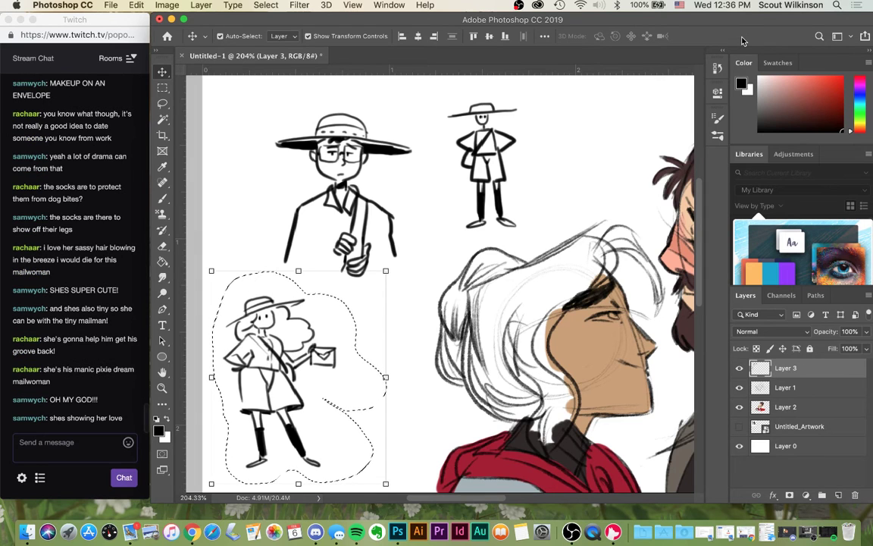
- Scale the selected mailwoman to about 68%, place her right beside the small standing mailman, and deselect
left_click_drag(385, 270, 322, 352)
left_click_drag(251, 420, 556, 167)
mouse_move(626, 95)
left_mouse_down()
mouse_move(637, 85)
mouse_move(633, 90)
left_mouse_up()
left_click_drag(517, 229, 517, 233)
left_click_drag(554, 138, 553, 137)
left_click_drag(630, 88, 633, 85)
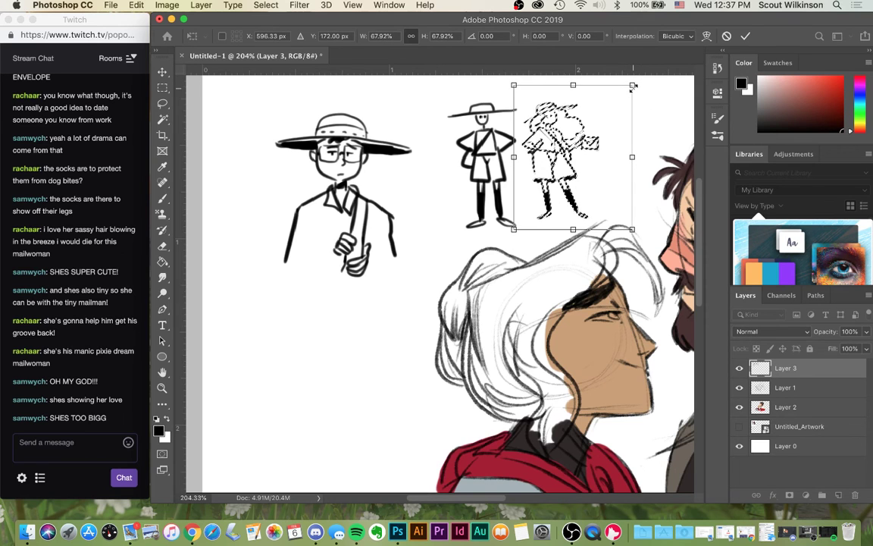
left_click_drag(590, 140, 590, 146)
key("Return")
key("super+d")
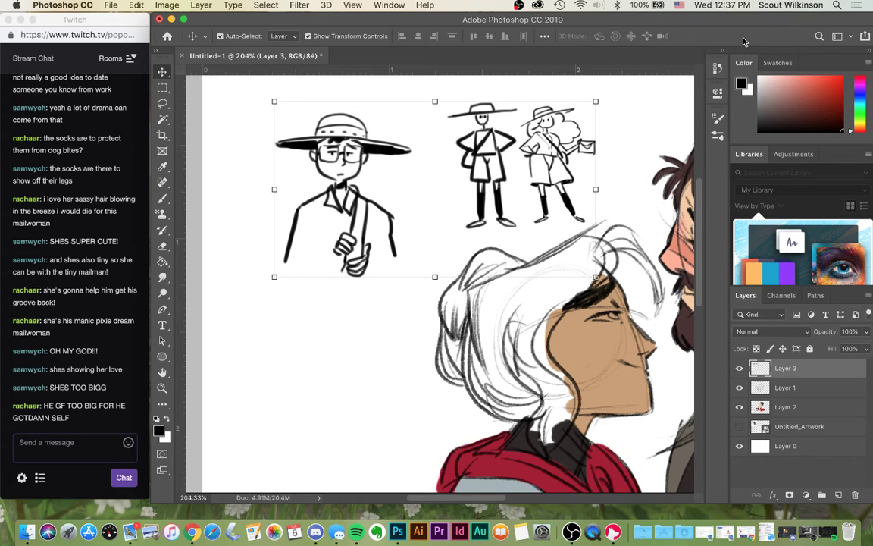
- Lasso the small mailman and mailwoman together, move them up and closer to the large mailman bust, and deselect
left_click(163, 104)
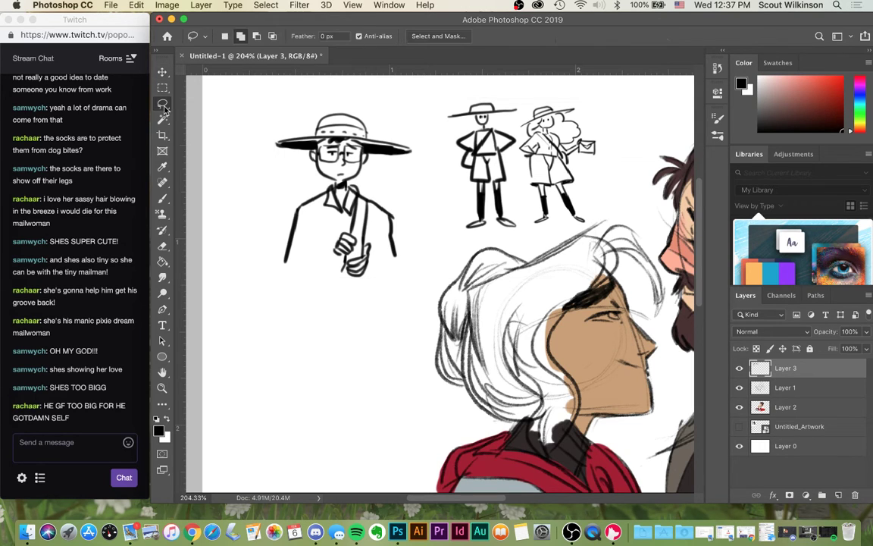
mouse_move(618, 130)
left_mouse_down()
mouse_move(620, 199)
mouse_move(540, 228)
mouse_move(421, 216)
mouse_move(628, 139)
left_mouse_up()
key("v")
mouse_move(579, 171)
left_mouse_down()
mouse_move(536, 181)
mouse_move(525, 198)
mouse_move(533, 149)
mouse_move(523, 178)
mouse_move(539, 209)
mouse_move(524, 174)
mouse_move(522, 182)
left_mouse_up()
key("super+d")
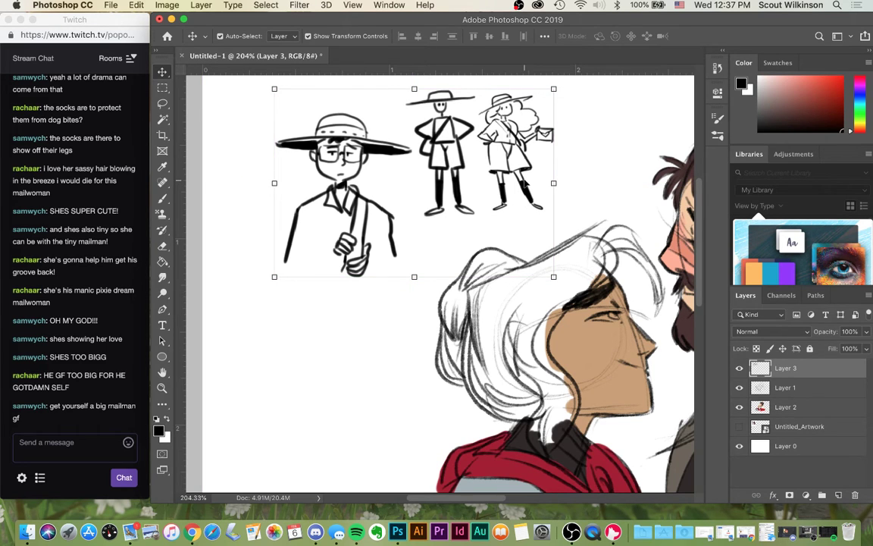
- Make Layer 2 active and mix a dusty pink brush colour by sampling the white-haired character's skin and shifting its hue to red
left_click(158, 202)
scroll(490, 275, "right", 5)
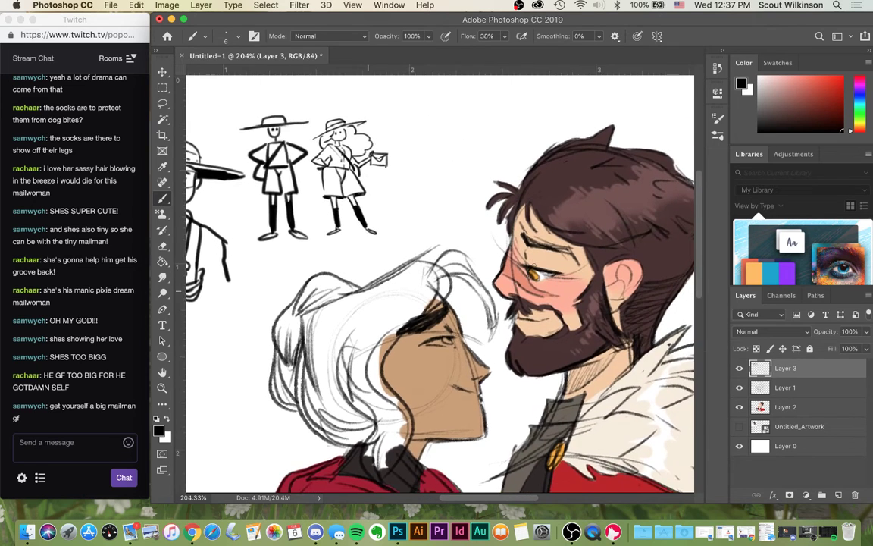
scroll(489, 276, "down", 4)
scroll(493, 281, "down", 4, "alt")
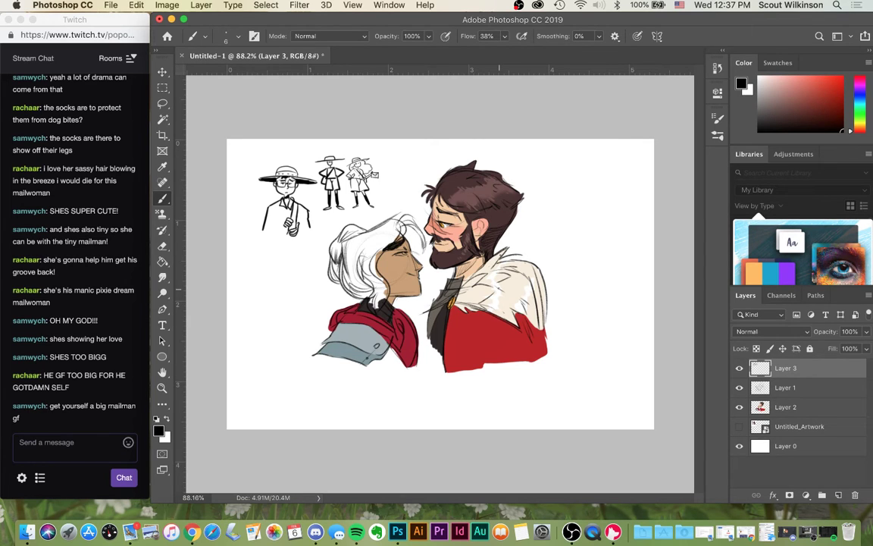
left_click(823, 409)
scroll(416, 282, "up", 5)
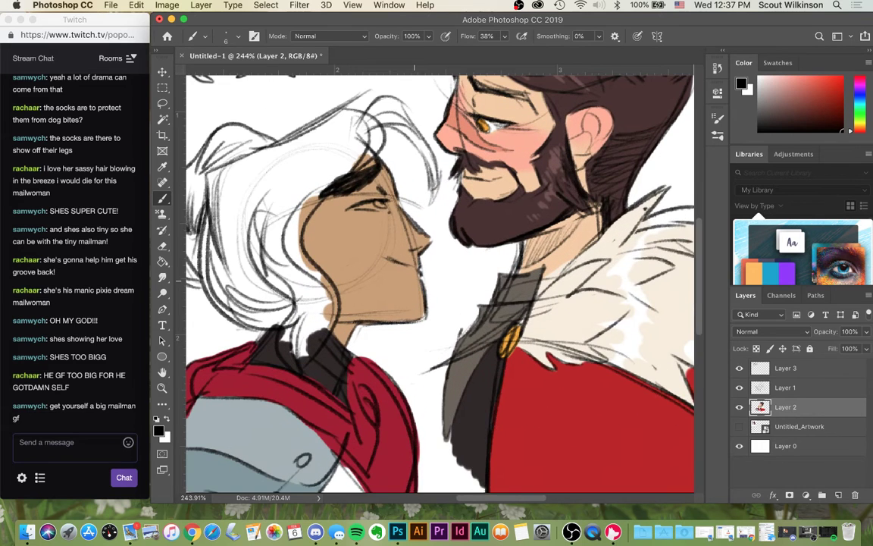
scroll(414, 280, "up", 5)
scroll(414, 280, "down", 2)
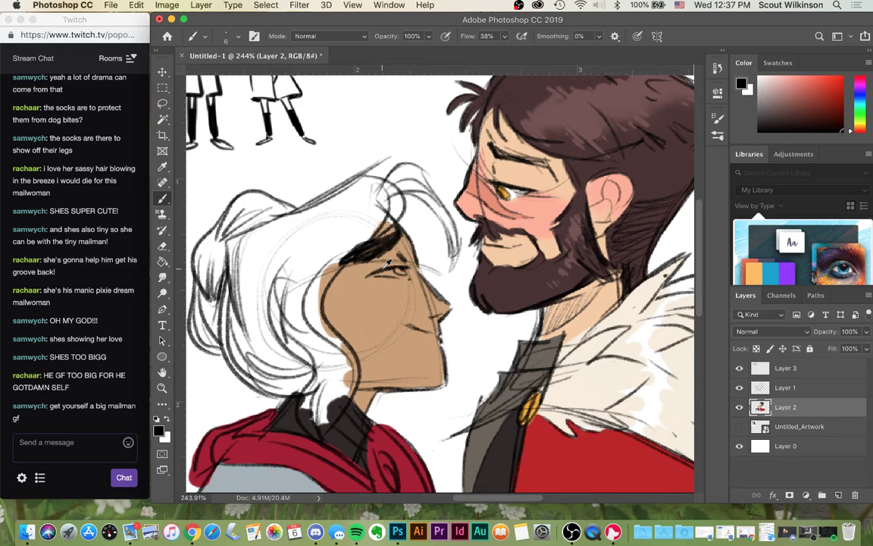
left_click(369, 288, "alt")
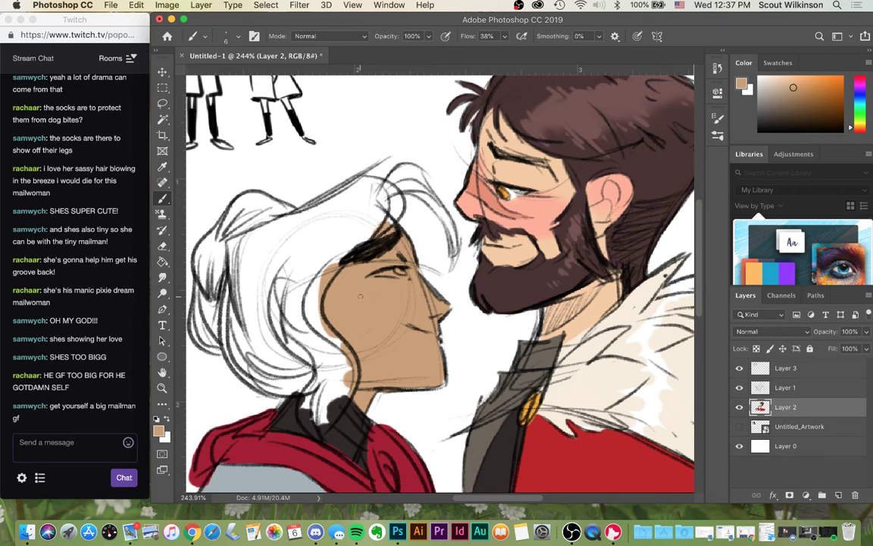
left_click(849, 132)
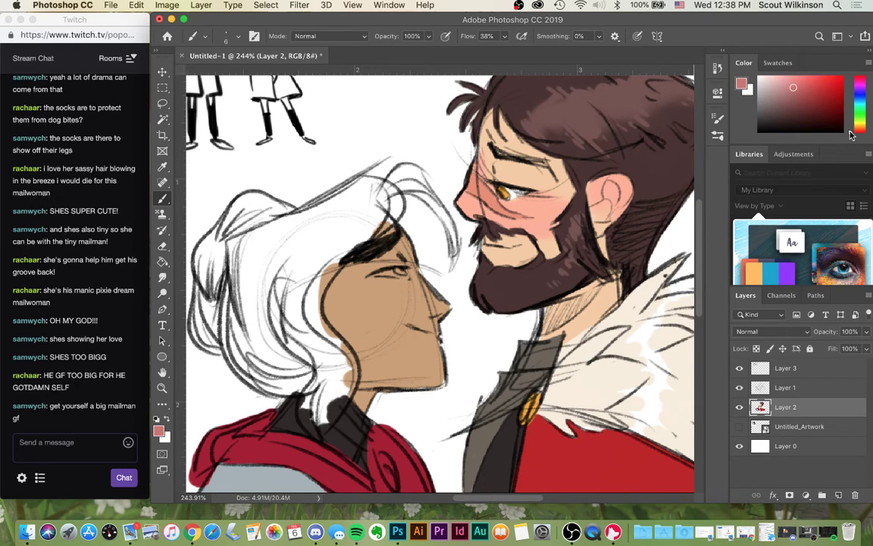
- Paint a dusty pink blush stroke across the white-haired character's cheek below the eye with a 25 px brush
mouse_move(345, 297)
left_mouse_down()
mouse_move(383, 294)
mouse_move(410, 305)
left_mouse_up()
key("super+z")
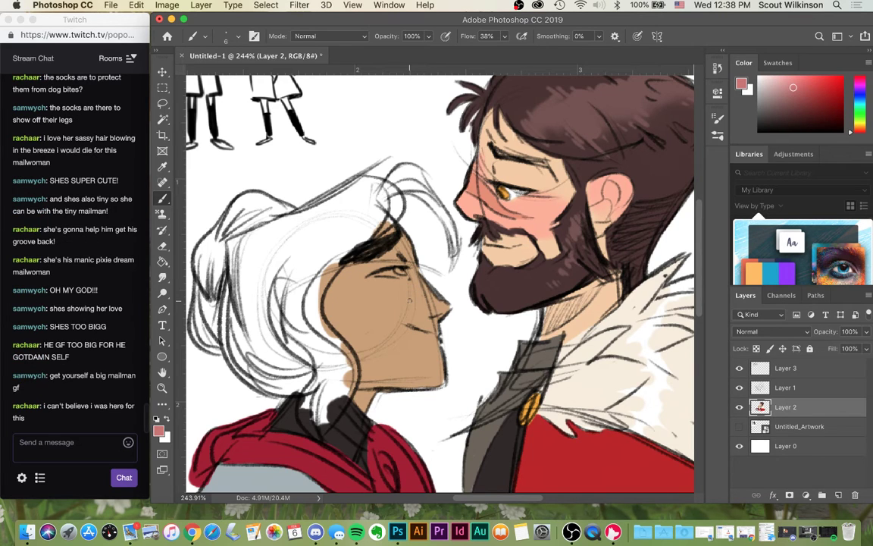
key("bracketright")
key("bracketright")
key("bracketright")
key("bracketright")
key("bracketright")
key("bracketright")
key("bracketright")
left_click_drag(409, 293, 364, 290)
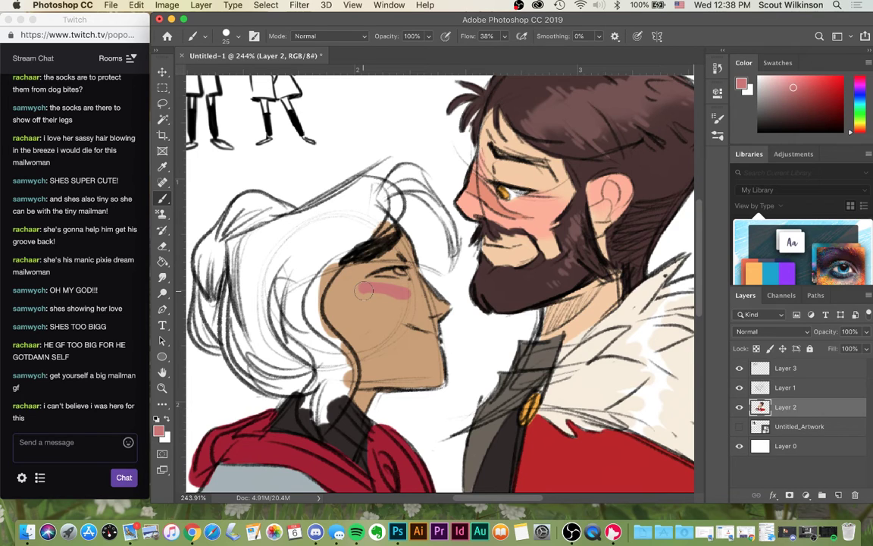
- Undo the cheek blush and try a slightly lighter pink stroke in its place below the eye
key("super+z")
mouse_move(356, 293)
left_mouse_down()
mouse_move(394, 293)
mouse_move(383, 293)
left_mouse_up()
key("super+z")
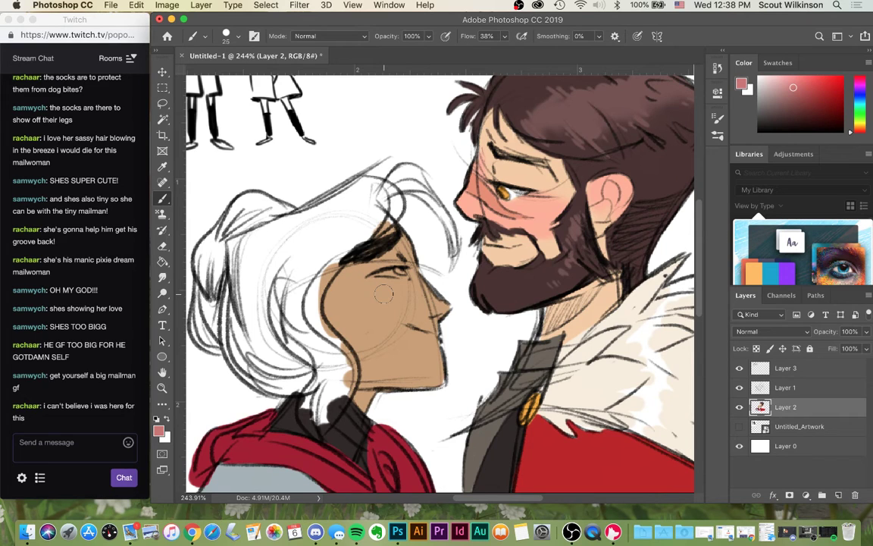
left_click(159, 430)
left_click(595, 106)
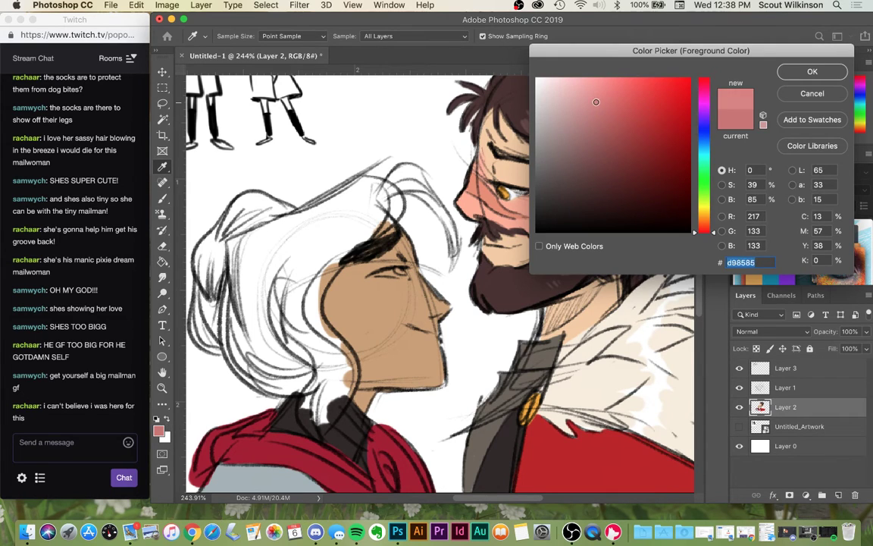
left_click(812, 72)
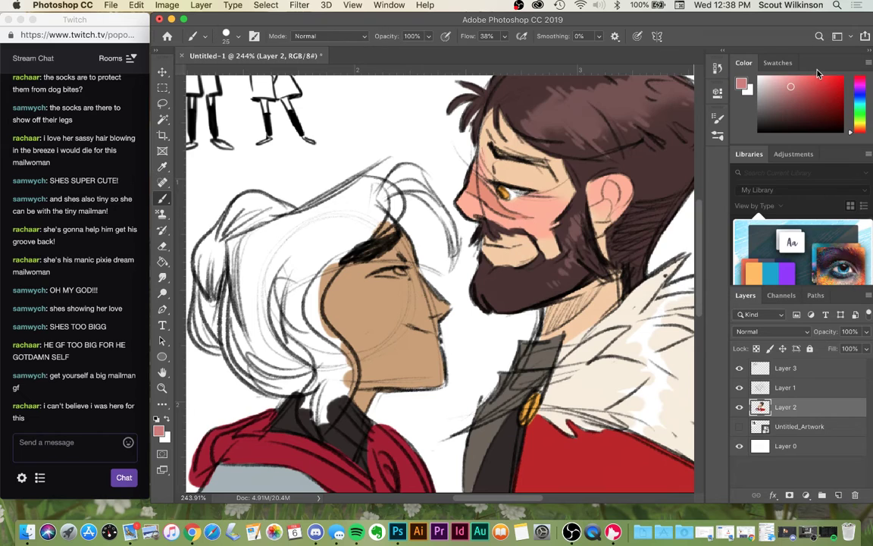
left_click_drag(432, 300, 375, 292)
key("ctrl+z")
- Try blush strokes across the cheek in a warmer pink, ce877e, and a duller pink, c78f88
left_click(159, 429)
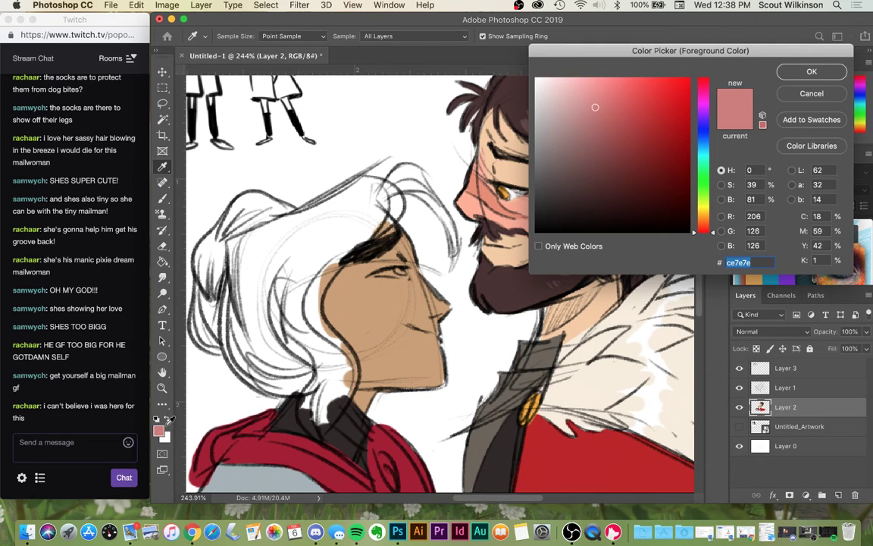
left_click(811, 73)
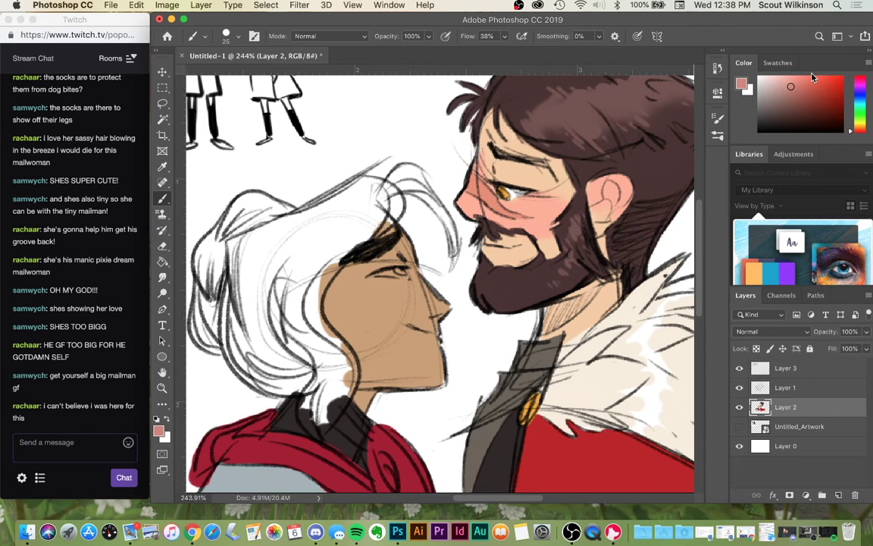
left_click_drag(421, 298, 360, 296)
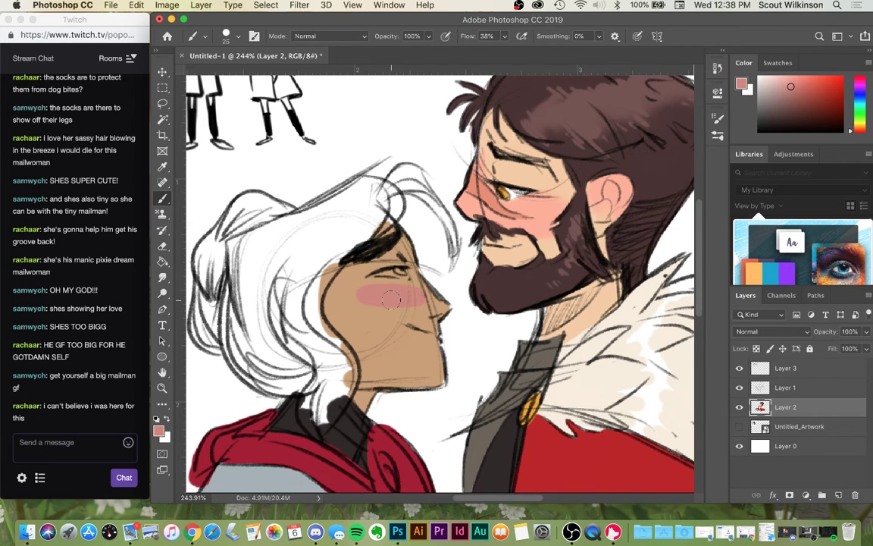
key("ctrl+z")
left_click(158, 430)
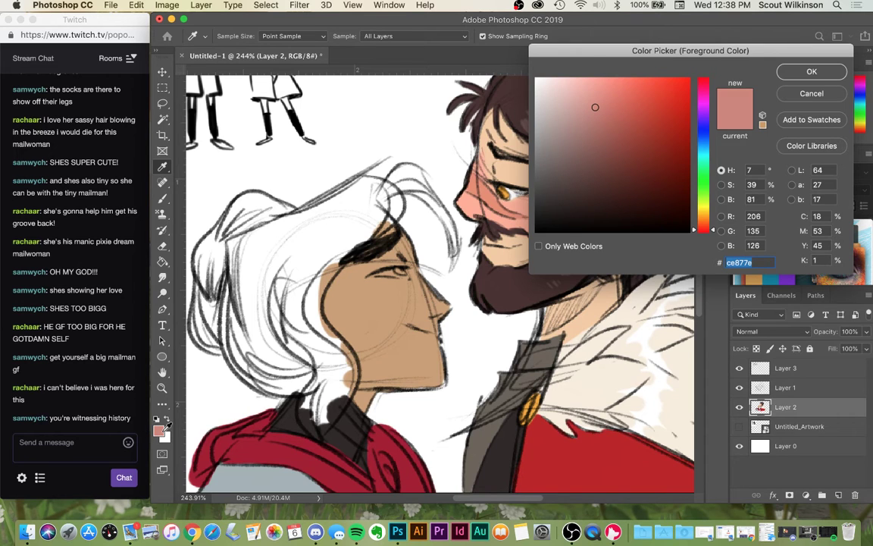
left_click(810, 72)
left_click_drag(359, 298, 418, 301)
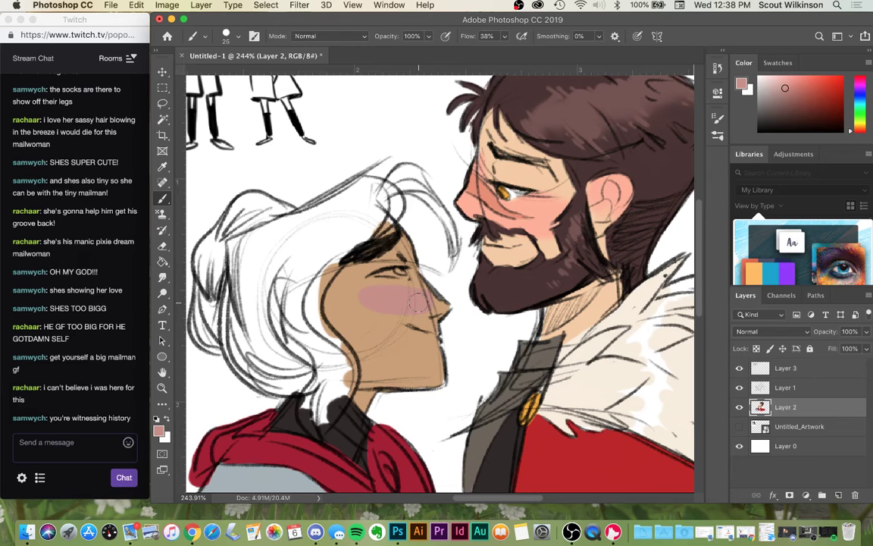
key("super+z")
- Try a lighter salmon blush stroke, d9978e, across the same cheek
left_click(159, 431)
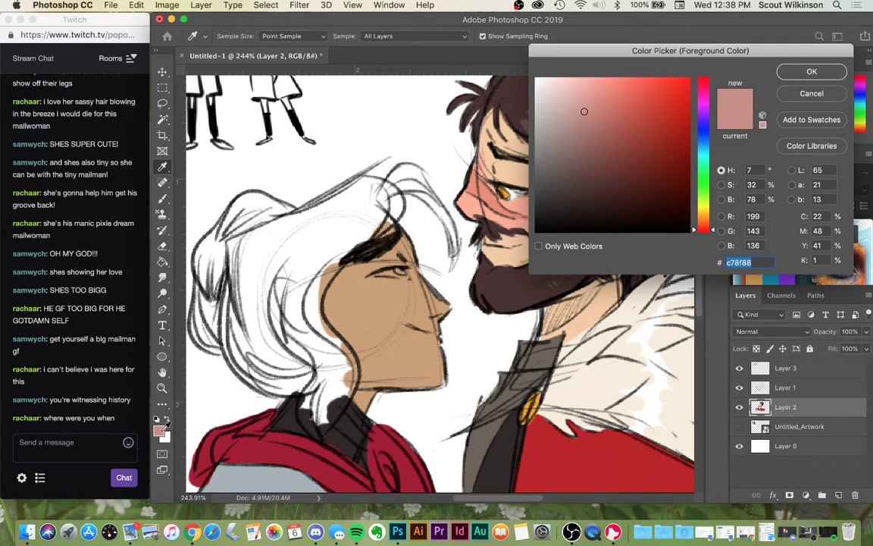
left_click_drag(594, 102, 588, 101)
left_click(805, 74)
left_click_drag(368, 294, 409, 297)
key("ctrl+z")
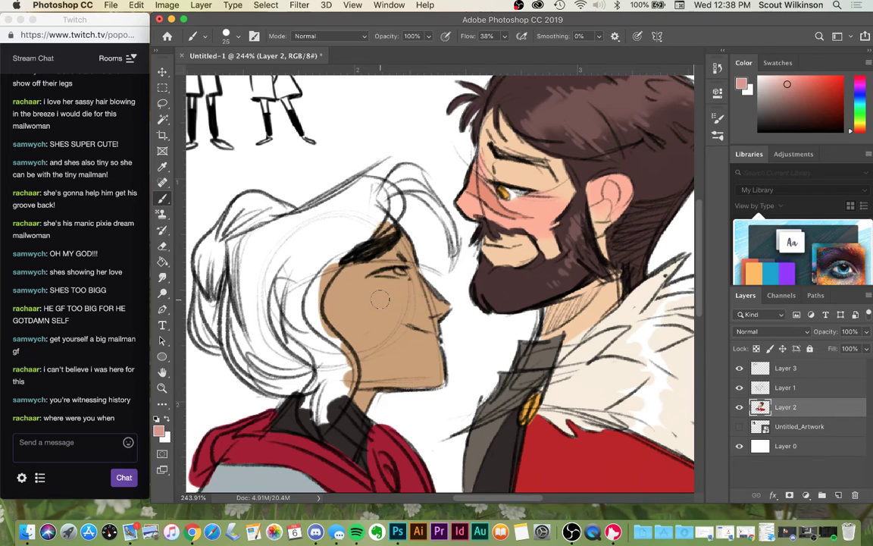
- Mix a reddish-brown blush colour by sampling the cheek's skin tone, darkening it and shifting its hue toward red
left_click(160, 429)
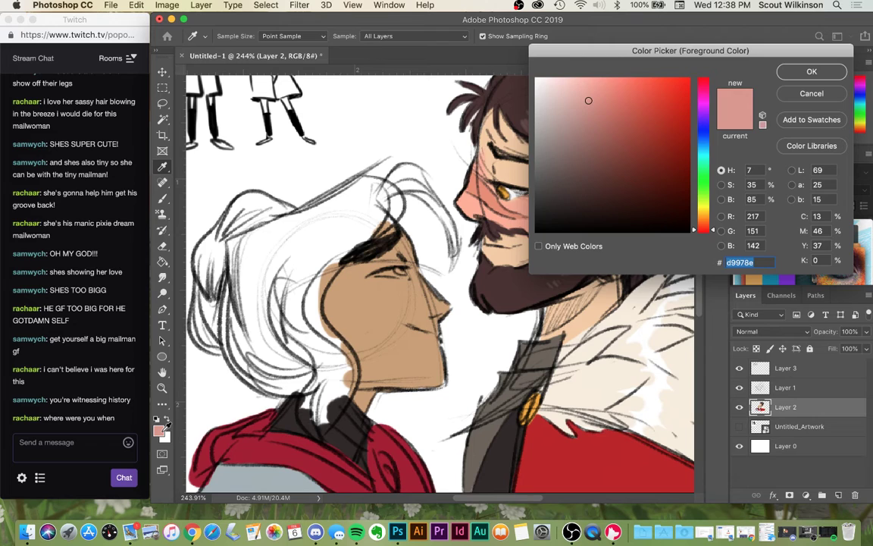
left_click(377, 294)
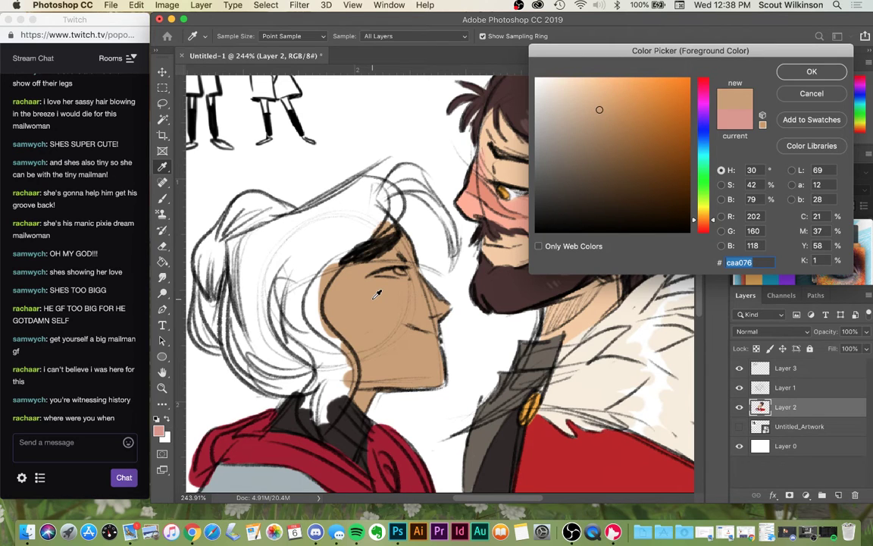
left_click(611, 118)
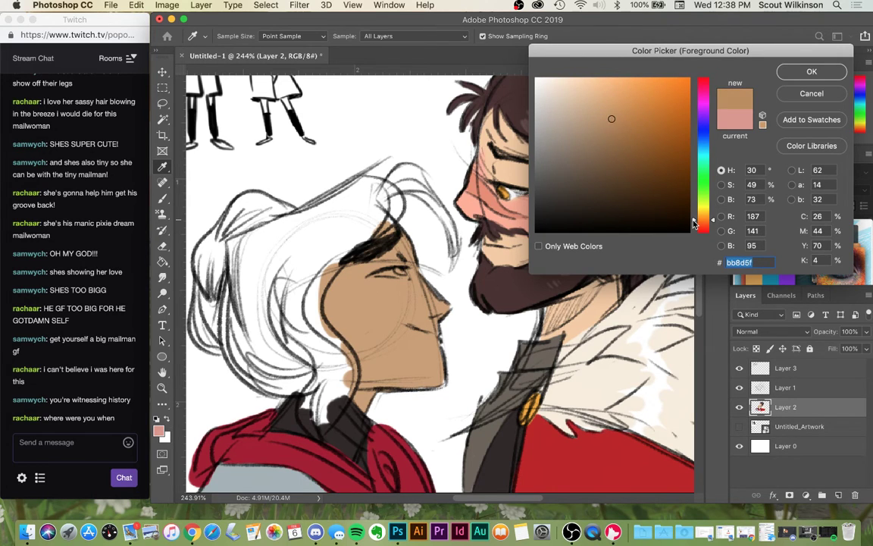
key("Return")
- Paint reddish-brown blush across the cheek and nose tip and soften its edges with the Smudge tool
key("b")
left_click_drag(418, 301, 358, 299)
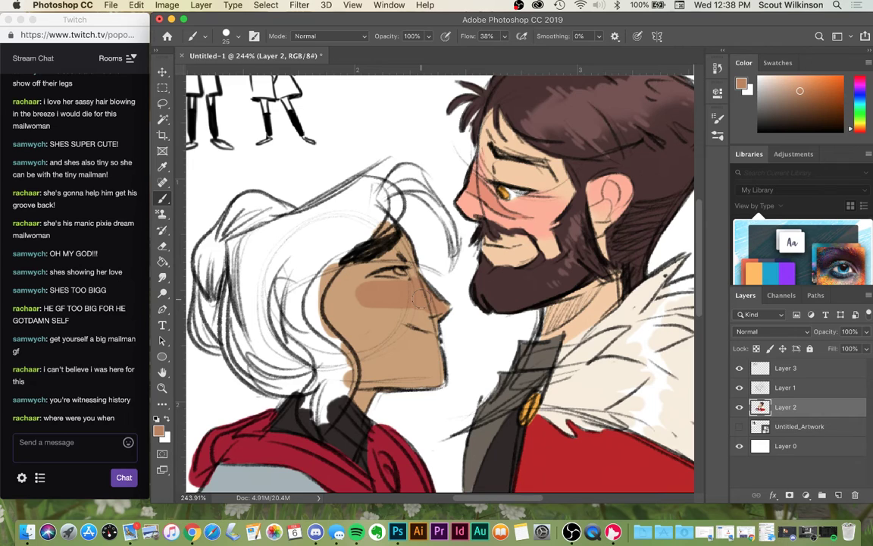
left_click_drag(370, 286, 379, 299)
left_click(163, 277)
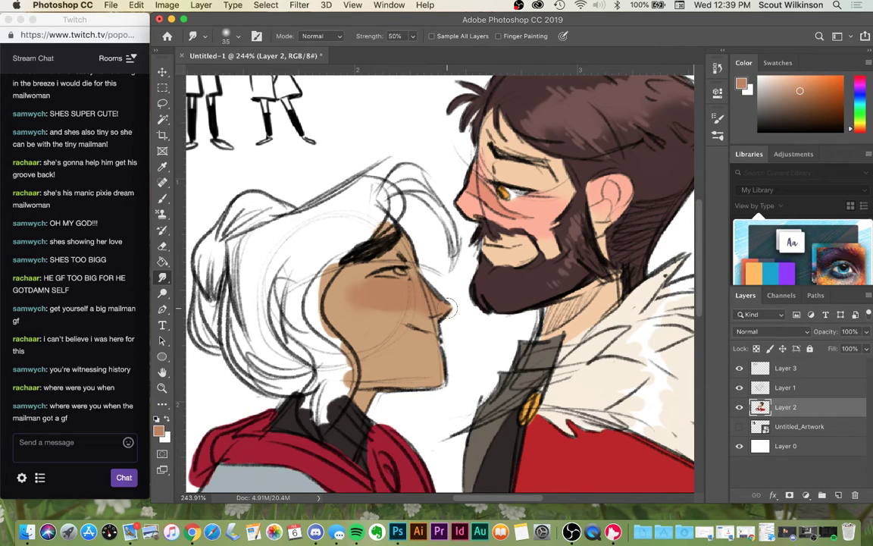
- Sample white from the canvas and paint the white of the eye above the blushed cheek
key("b")
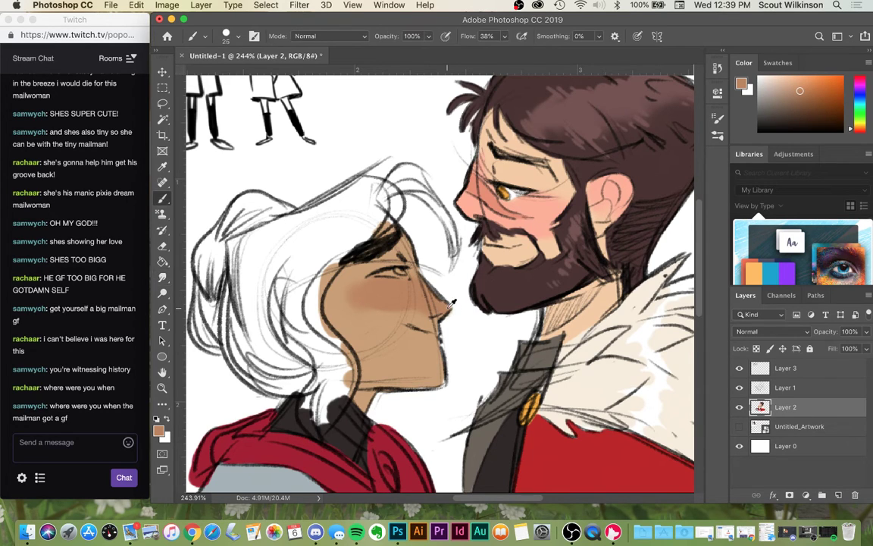
left_click(395, 126, "alt")
mouse_move(393, 274)
left_mouse_down()
mouse_move(384, 275)
mouse_move(401, 276)
left_mouse_up()
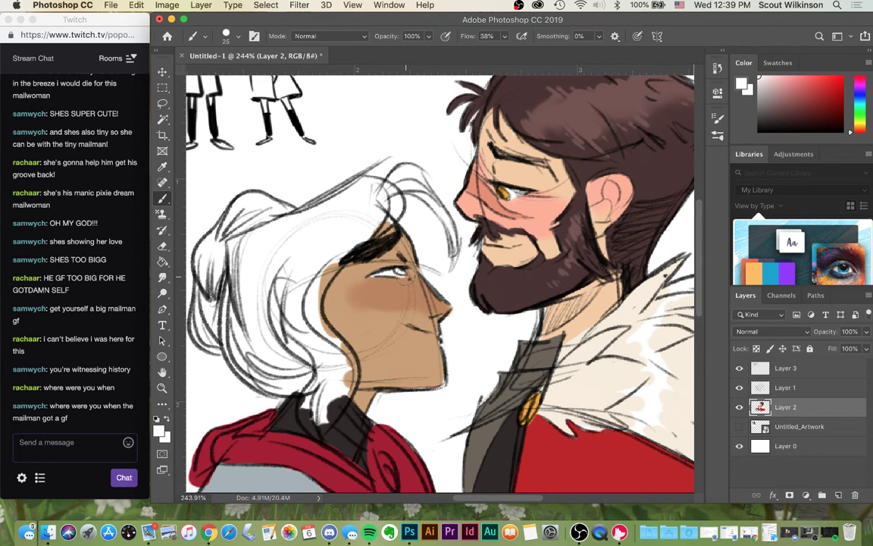
- Mix a light green brush colour, 5fcc7b, and paint the iris of the white-haired character's eye
left_click(159, 430)
left_click(704, 190)
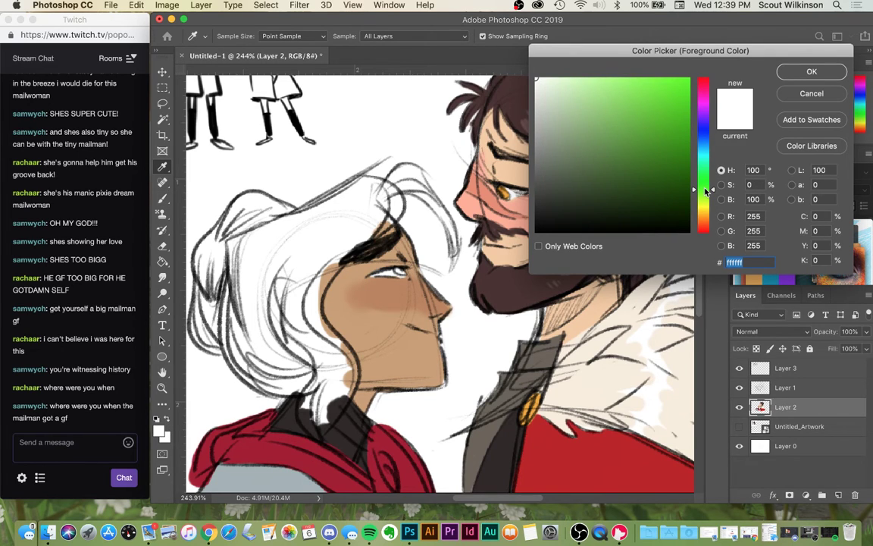
left_click_drag(706, 191, 704, 175)
left_click_drag(558, 134, 618, 120)
left_click_drag(695, 175, 692, 177)
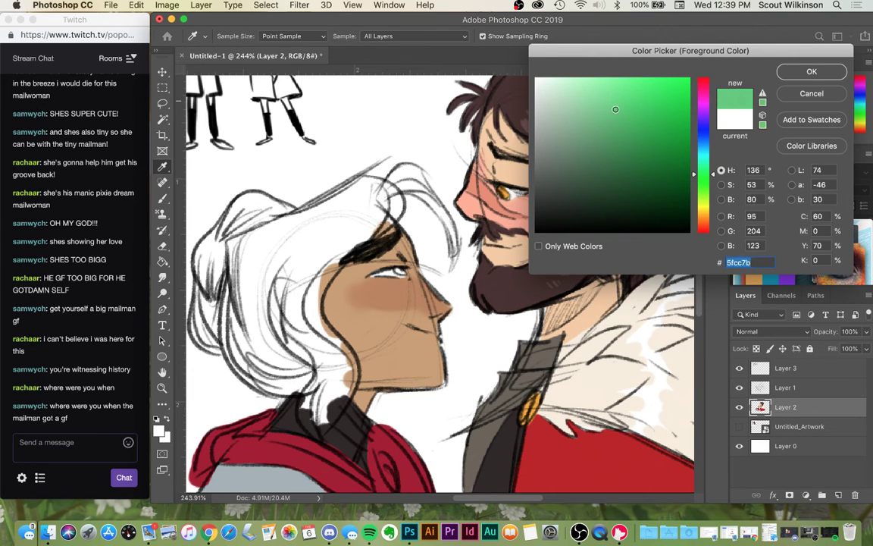
left_click(831, 78)
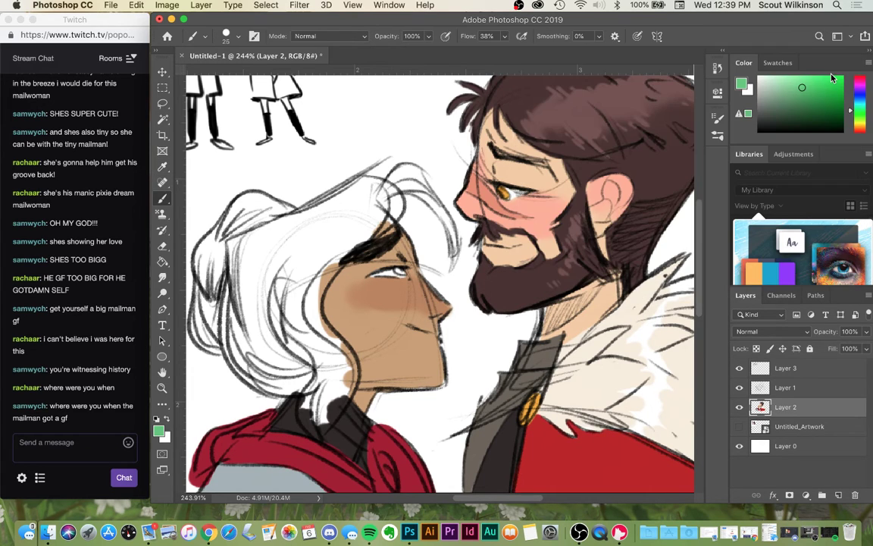
left_click_drag(397, 270, 407, 270)
key("super+z")
left_click_drag(396, 270, 405, 270)
- Darken the brush colour to green 45aa5f and shade the iris
left_click(158, 430)
left_click(627, 129)
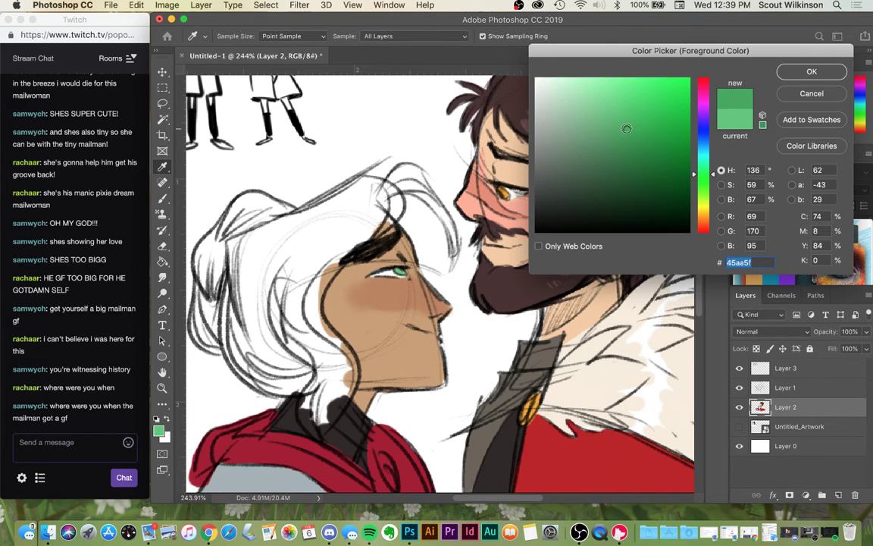
left_click(805, 73)
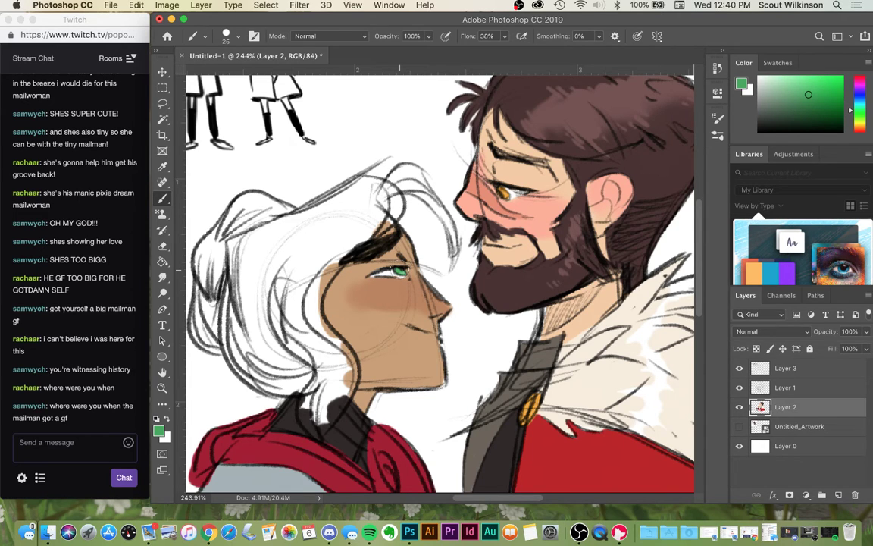
- Sample the bearded man's dark brown, lighten it, and paint the crown and front lock of the other character's white hair
left_click(462, 262, "alt")
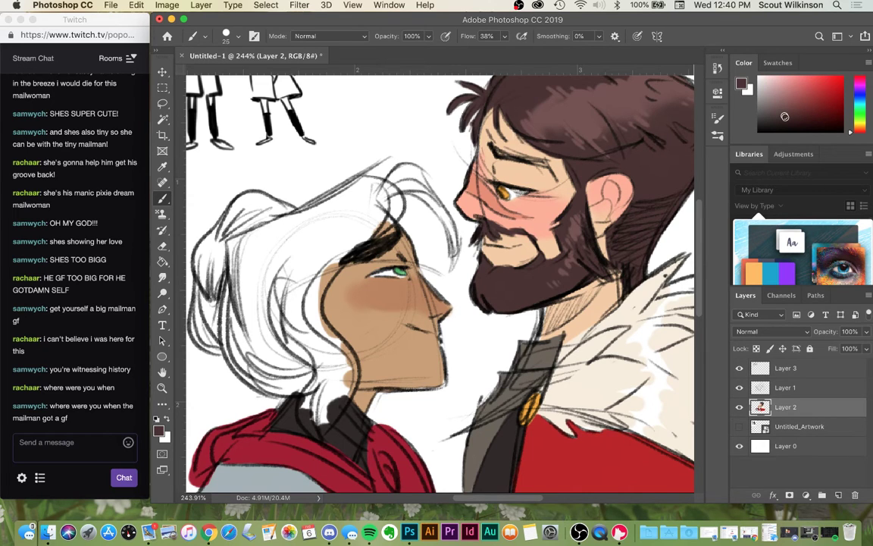
left_click_drag(783, 116, 785, 109)
mouse_move(271, 243)
left_mouse_down()
mouse_move(303, 269)
mouse_move(341, 227)
mouse_move(288, 280)
mouse_move(323, 220)
mouse_move(288, 284)
mouse_move(250, 228)
mouse_move(318, 175)
mouse_move(279, 195)
mouse_move(266, 233)
mouse_move(220, 219)
mouse_move(216, 279)
mouse_move(227, 242)
mouse_move(265, 318)
mouse_move(314, 223)
mouse_move(339, 254)
mouse_move(333, 200)
mouse_move(345, 185)
mouse_move(318, 182)
mouse_move(357, 186)
mouse_move(326, 163)
mouse_move(356, 182)
mouse_move(368, 237)
mouse_move(356, 216)
mouse_move(378, 170)
mouse_move(398, 174)
mouse_move(394, 186)
mouse_move(388, 174)
mouse_move(397, 167)
mouse_move(409, 179)
mouse_move(383, 165)
mouse_move(383, 181)
mouse_move(432, 200)
mouse_move(453, 248)
left_mouse_up()
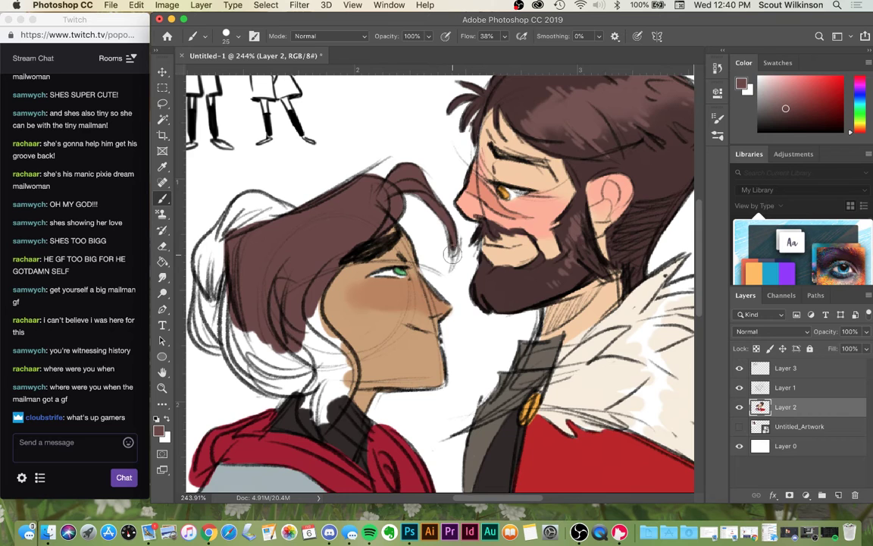
left_click_drag(352, 277, 405, 338)
- Fill the remaining white hair with the same brown, including the bun at the back and the lower curls
scroll(351, 278, "left", 8)
scroll(350, 279, "up", 5)
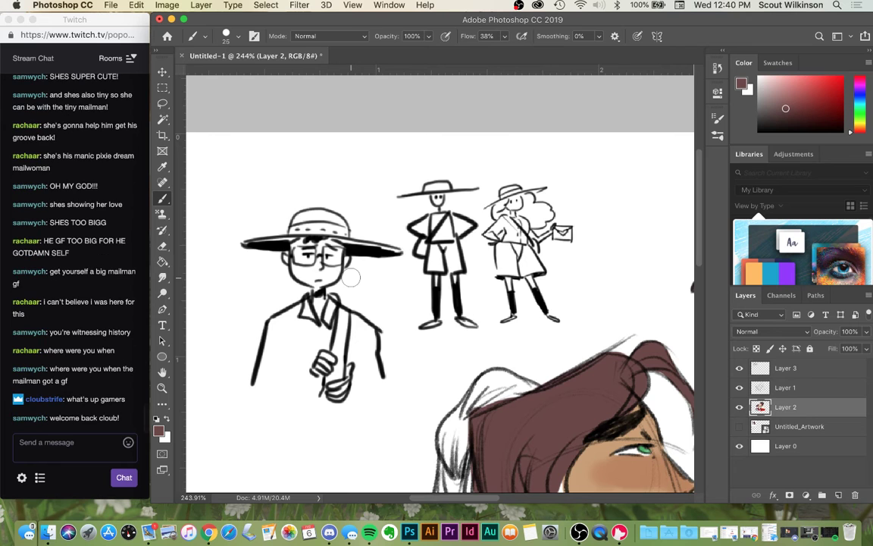
scroll(351, 278, "down", 10)
scroll(351, 278, "right", 10)
scroll(330, 284, "up", 4)
scroll(329, 284, "left", 8)
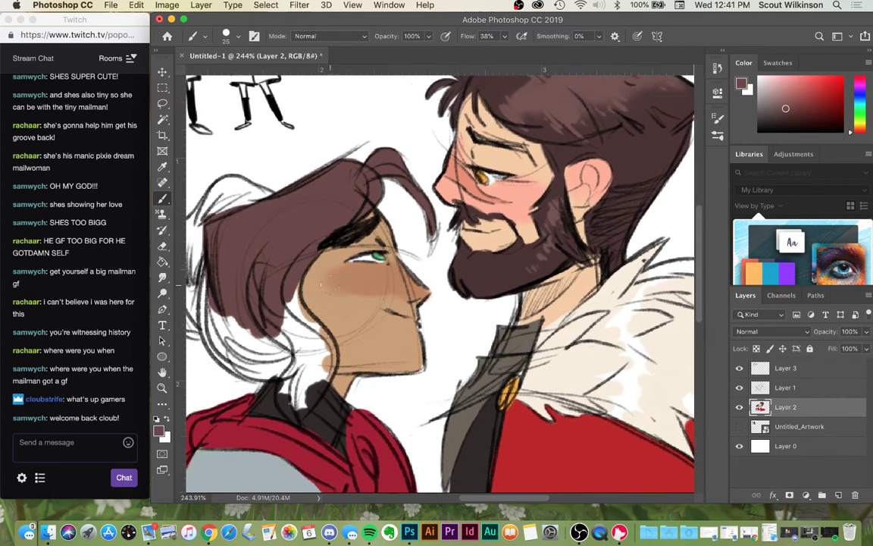
mouse_move(341, 322)
left_mouse_down()
mouse_move(343, 307)
mouse_move(407, 379)
mouse_move(398, 391)
mouse_move(367, 355)
mouse_move(372, 345)
mouse_move(410, 418)
mouse_move(366, 379)
mouse_move(356, 390)
mouse_move(348, 379)
mouse_move(388, 399)
mouse_move(375, 420)
mouse_move(398, 416)
mouse_move(375, 434)
mouse_move(386, 455)
mouse_move(370, 356)
mouse_move(348, 388)
mouse_move(333, 341)
mouse_move(329, 367)
mouse_move(269, 307)
mouse_move(265, 334)
mouse_move(352, 400)
mouse_move(366, 385)
mouse_move(257, 262)
mouse_move(242, 231)
mouse_move(304, 219)
mouse_move(281, 205)
mouse_move(318, 201)
mouse_move(349, 229)
mouse_move(275, 191)
left_mouse_up()
mouse_move(269, 296)
left_mouse_down()
mouse_move(258, 318)
mouse_move(266, 356)
mouse_move(277, 334)
mouse_move(307, 340)
left_mouse_up()
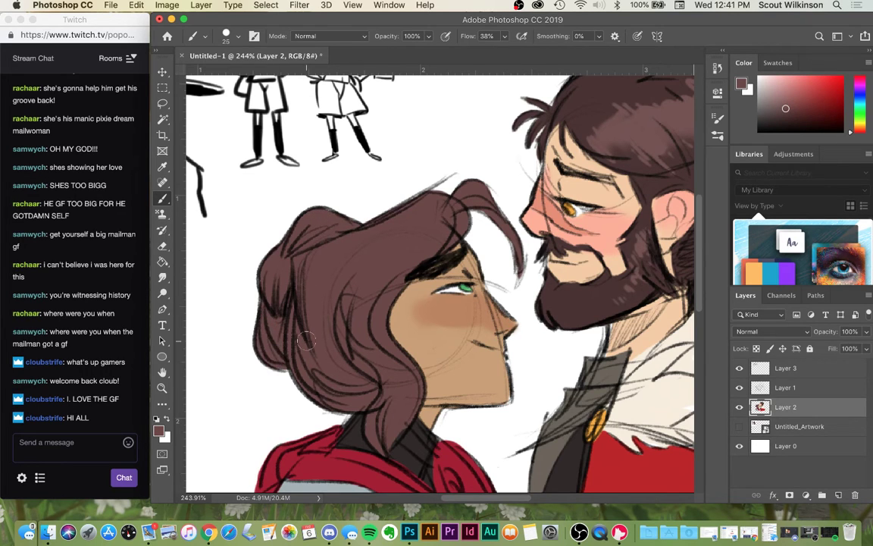
- Paint the brooch on the brown-haired character's crimson cloak with the dark and bright golds sampled from the bearded man's brooch
left_click_drag(575, 372, 539, 285)
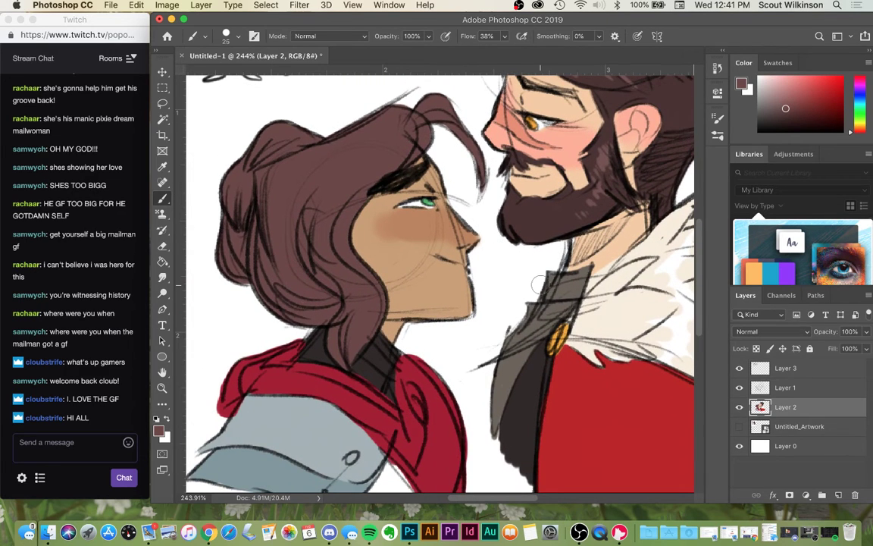
left_click(557, 326, "alt")
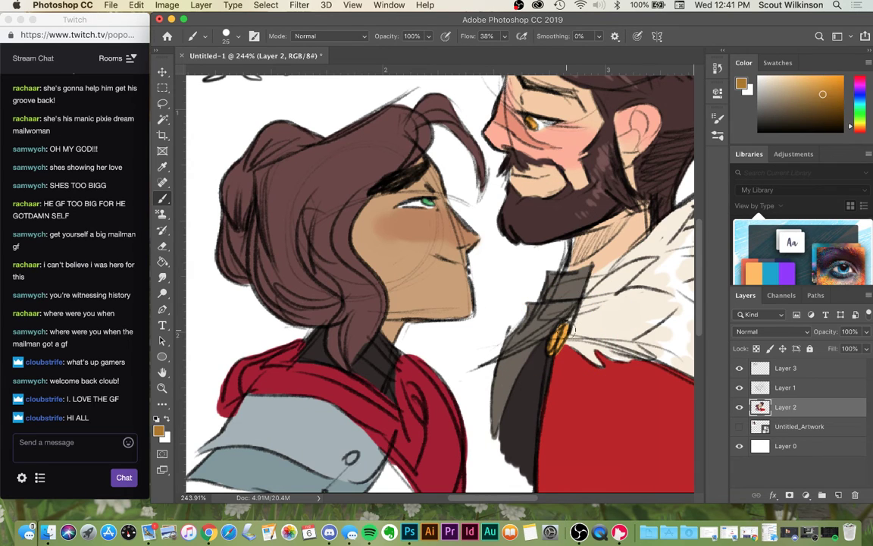
mouse_move(410, 385)
left_mouse_down()
mouse_move(419, 410)
mouse_move(410, 388)
mouse_move(424, 406)
left_mouse_up()
left_click(566, 331, "alt")
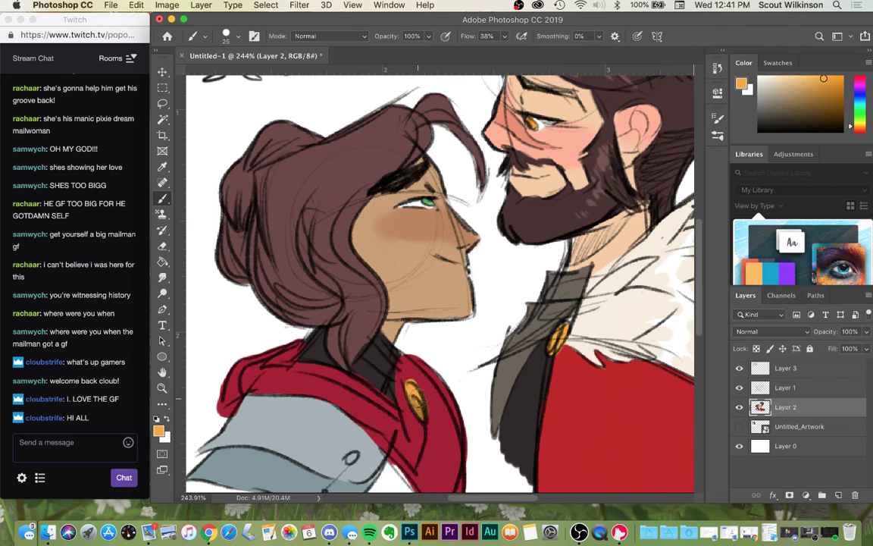
- Sample the shoulder armour's blue-grey, darken it, and paint the rivet details on the armour
left_click(333, 434, "alt")
left_click(773, 106)
left_click(779, 109)
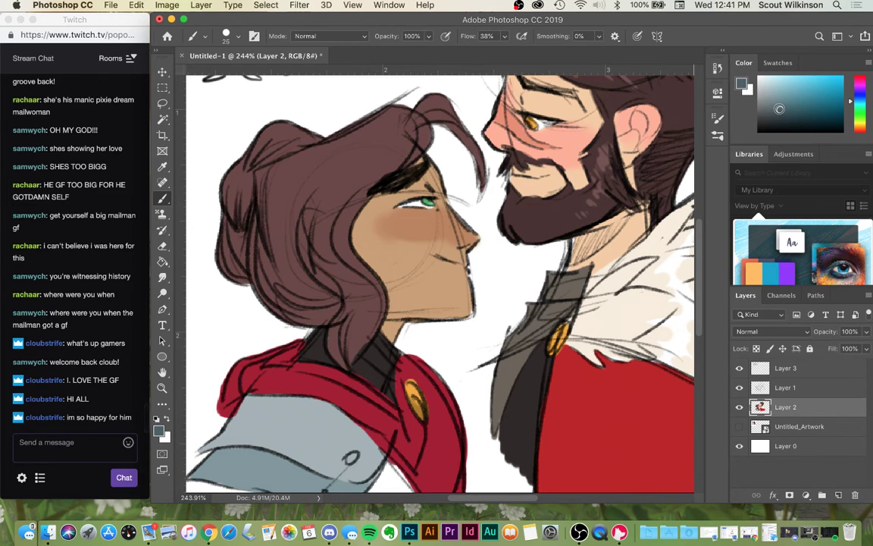
left_click_drag(347, 455, 354, 460)
- Choose a dark blue brush colour and paint the garment beneath the lower edge of the shoulder armour
scroll(452, 287, "down", 3)
scroll(451, 287, "up", 2)
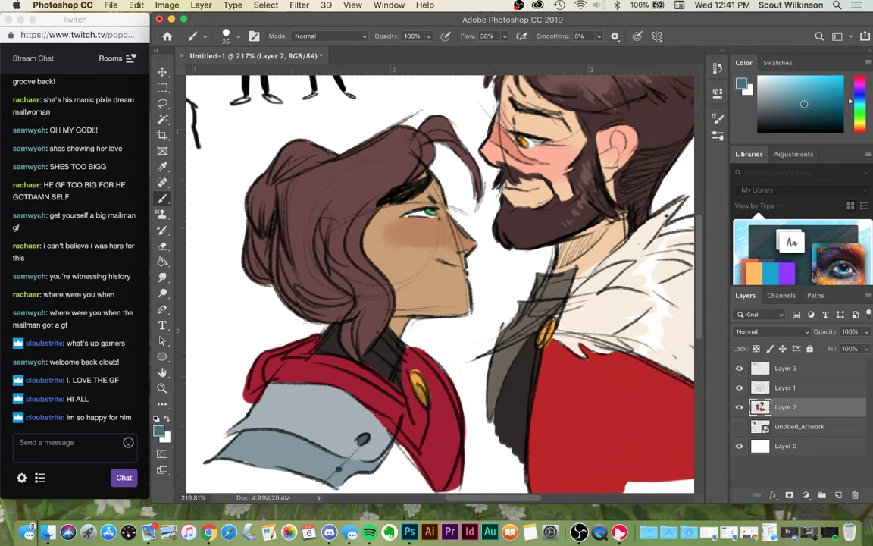
left_click(812, 107)
left_click(851, 96)
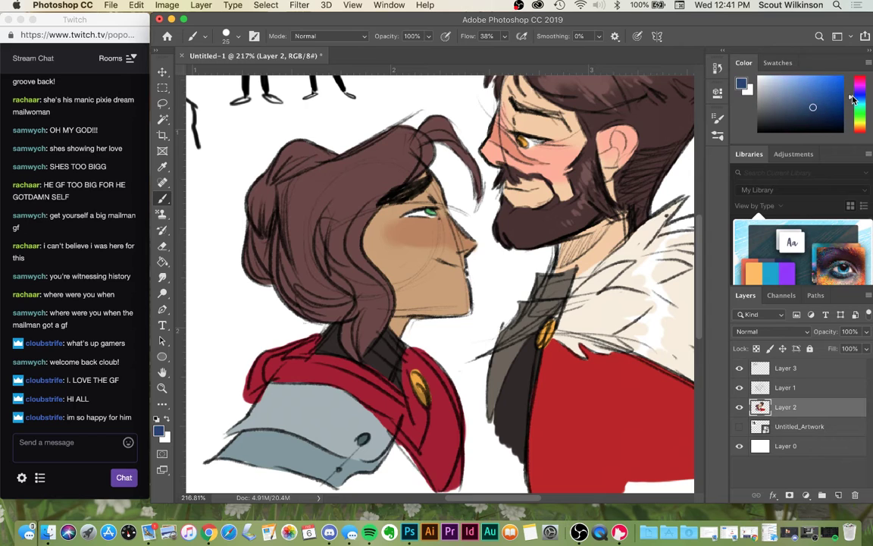
mouse_move(344, 484)
left_mouse_down()
mouse_move(376, 478)
mouse_move(390, 457)
mouse_move(385, 486)
mouse_move(356, 489)
left_mouse_up()
scroll(394, 425, "down", 5)
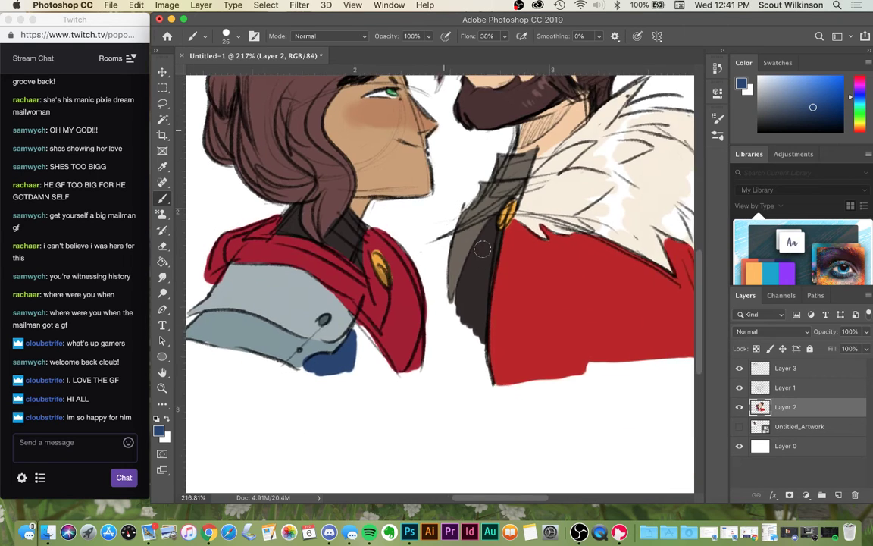
left_click_drag(284, 330, 400, 350)
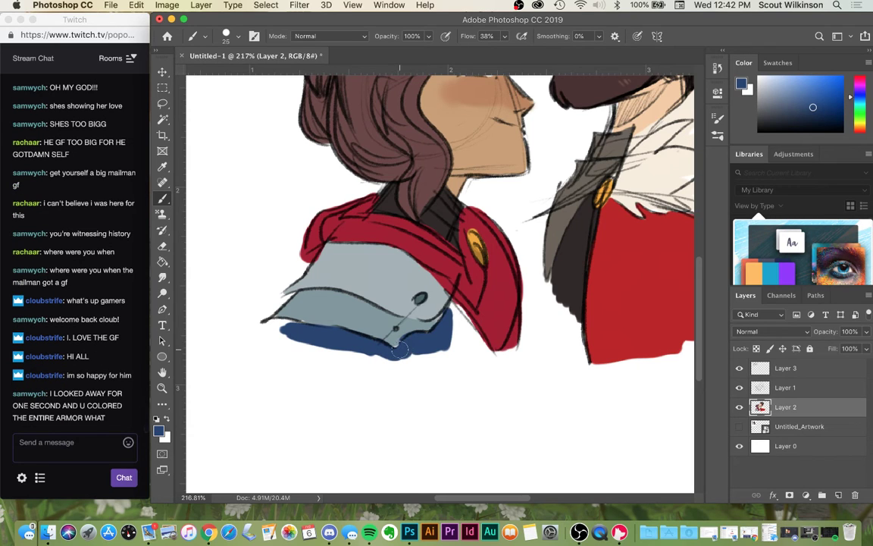
- Extend the dark blue garment into a rounded shape beneath the shoulder armour
mouse_move(288, 335)
left_mouse_down()
mouse_move(307, 355)
mouse_move(379, 366)
mouse_move(318, 349)
mouse_move(396, 364)
left_mouse_up()
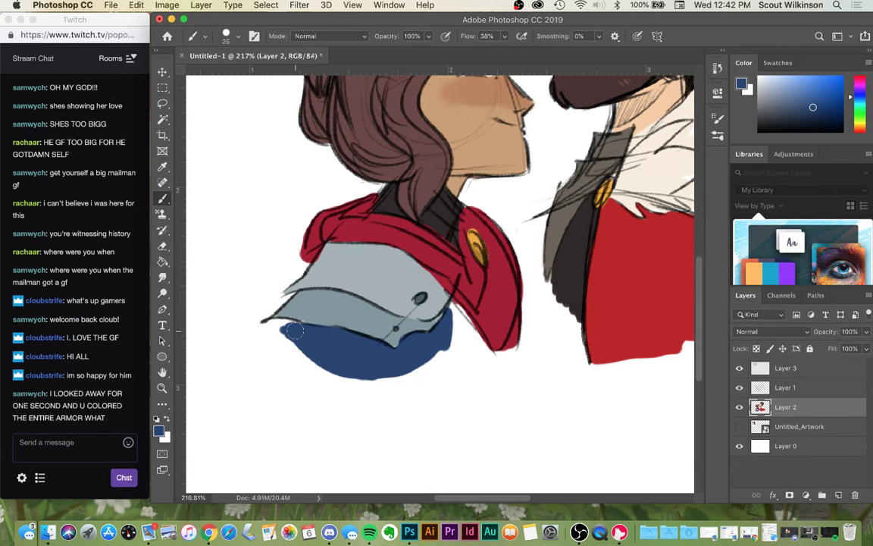
scroll(502, 296, "down", 2)
scroll(502, 296, "up", 2)
scroll(502, 297, "right", 2)
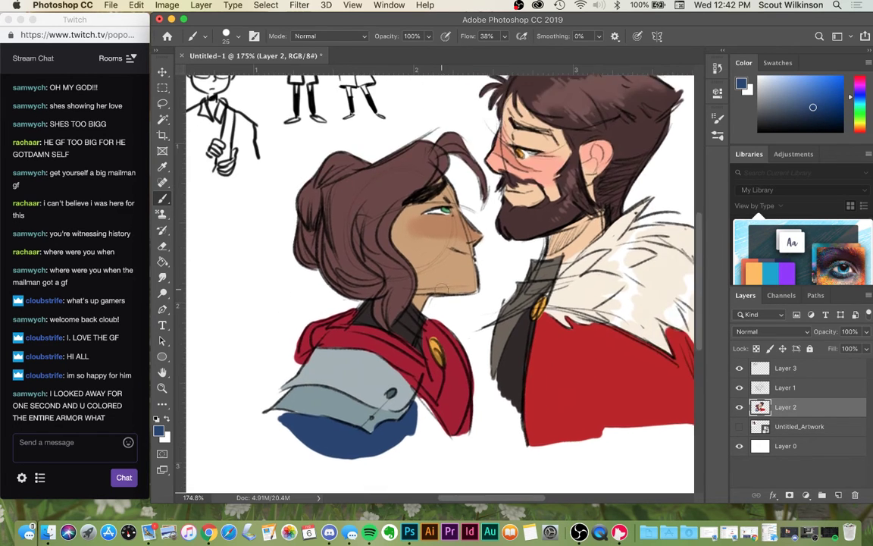
- Erase the excess dark blue at the outer edges of the garment beneath the shoulder armour
left_click(300, 365, "alt")
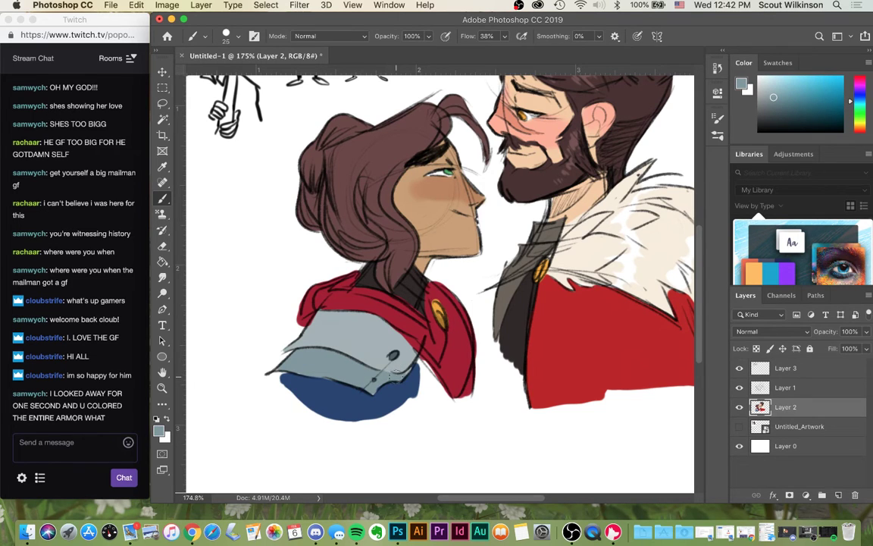
left_click(379, 383, "alt")
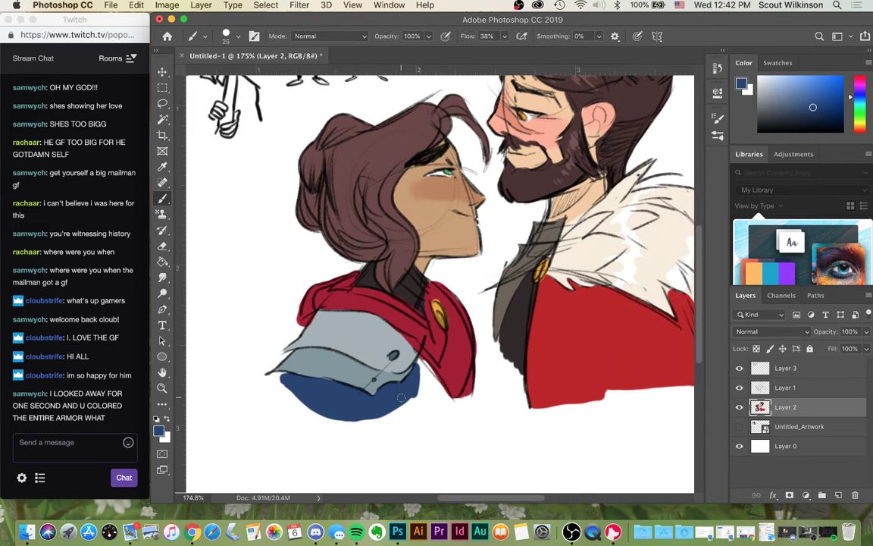
key("e")
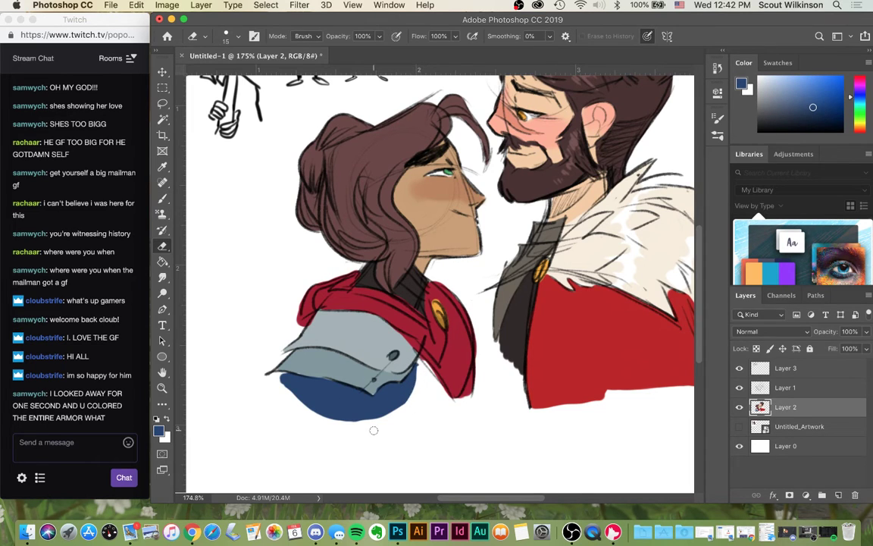
left_click_drag(282, 374, 288, 383)
- Sample the shoulder armour's blue-grey and paint the area between the dark blue garment and the crimson cloak's lower edge
left_click(353, 372, "alt")
left_click(529, 190)
key("b")
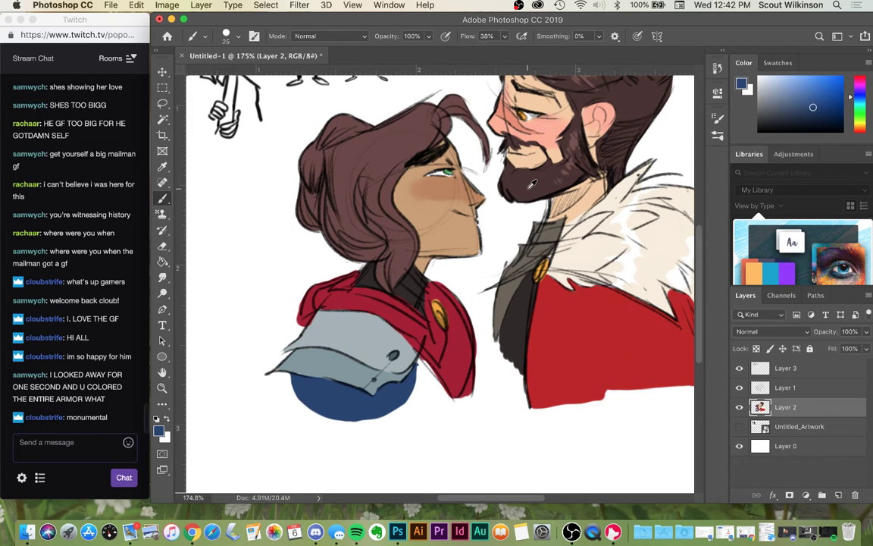
left_click(350, 371, "alt")
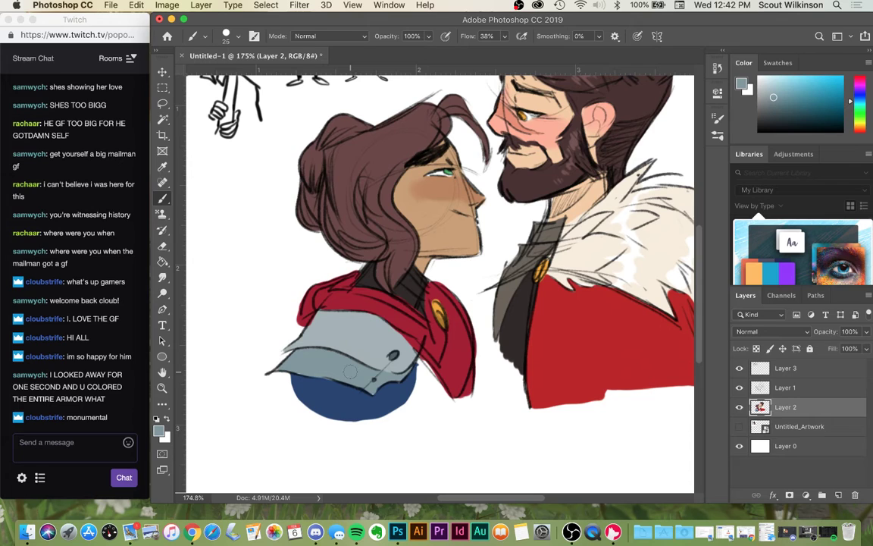
mouse_move(421, 367)
left_mouse_down()
mouse_move(420, 389)
mouse_move(424, 373)
left_mouse_up()
left_click_drag(419, 393, 441, 394)
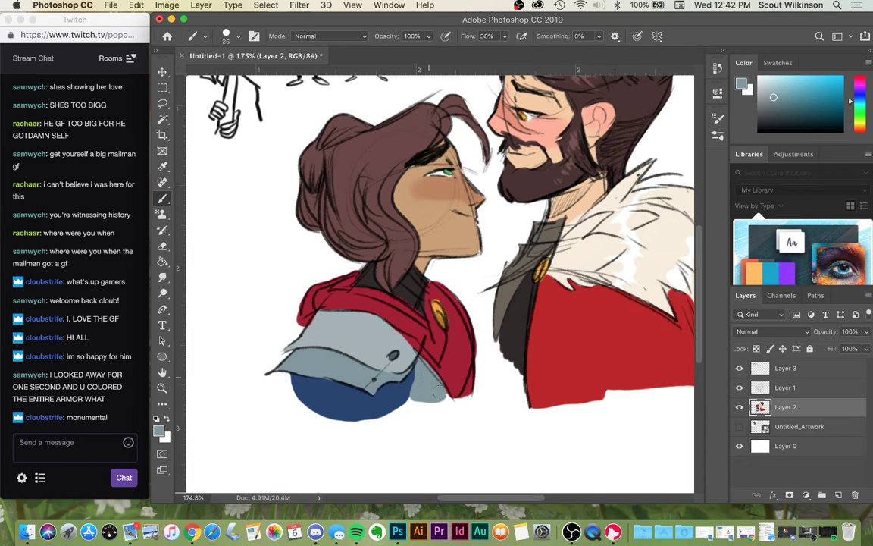
scroll(445, 399, "down", 3)
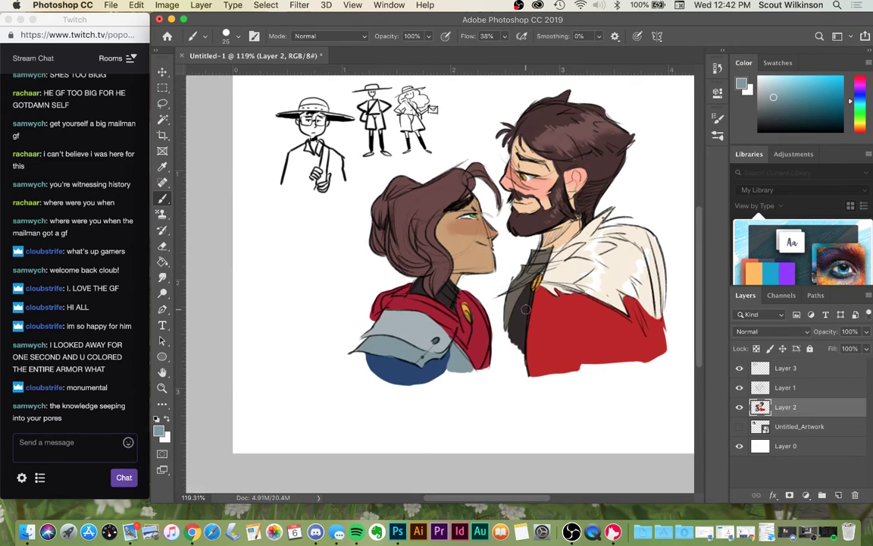
scroll(526, 309, "up", 4)
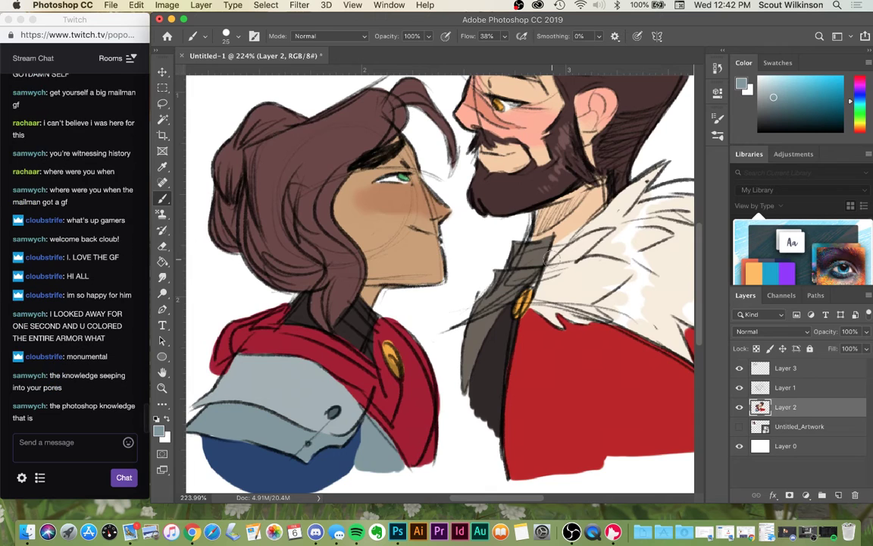
scroll(526, 273, "right", 1)
scroll(526, 271, "down", 4)
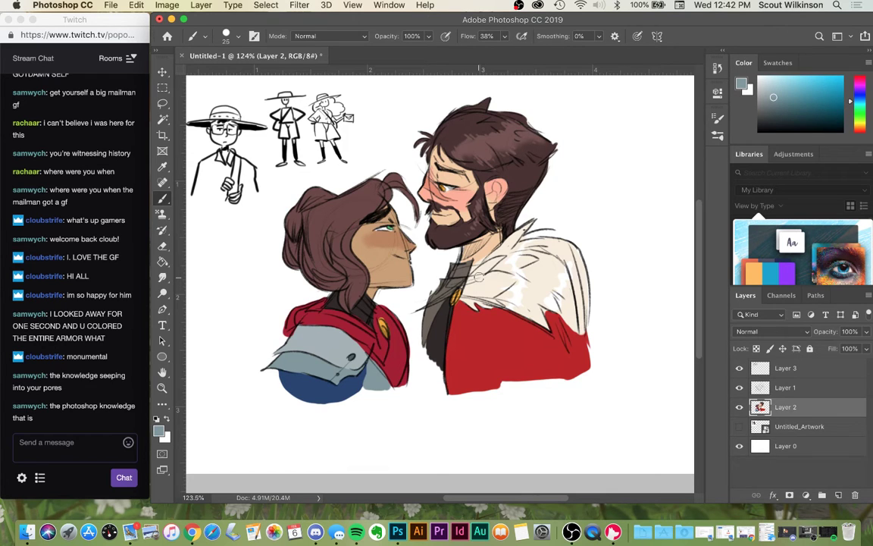
- Add a new layer directly above the Untitled_Artwork layer and choose a bright turquoise brush colour
left_click(796, 426)
left_click(854, 496)
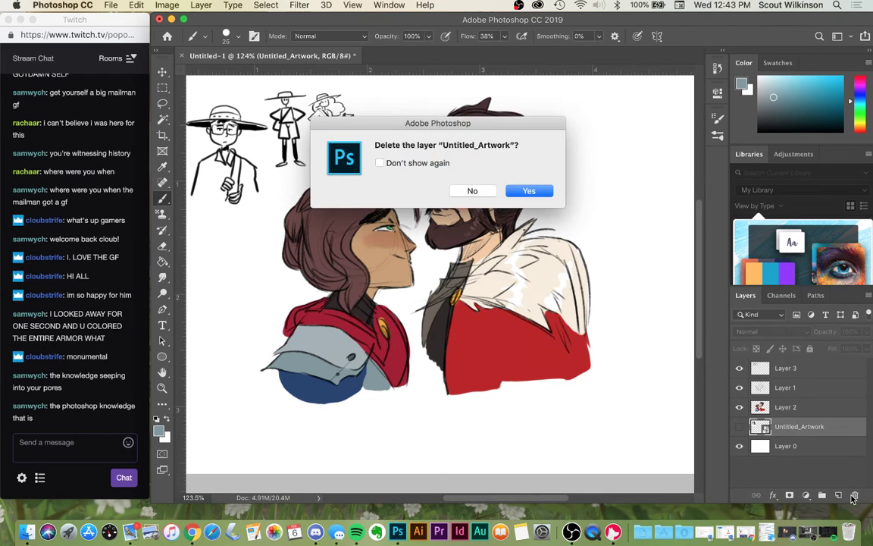
left_click(472, 191)
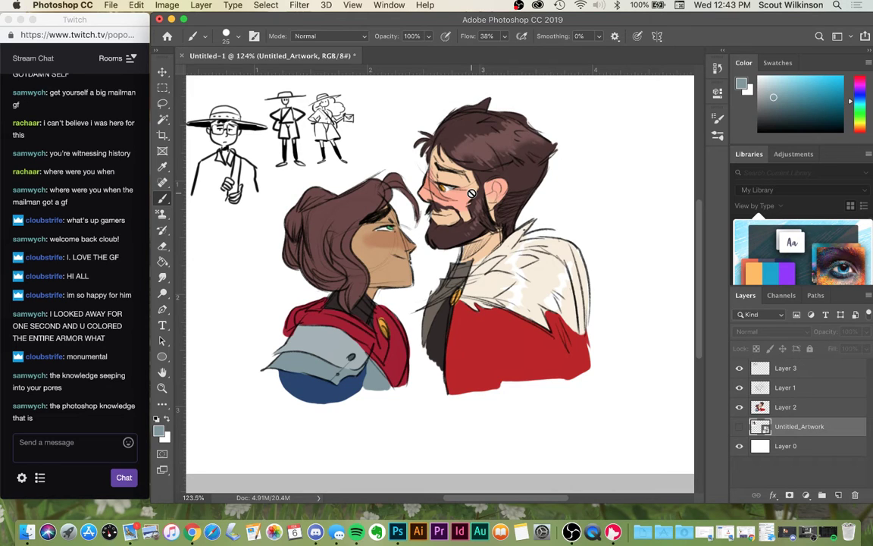
left_click(838, 495)
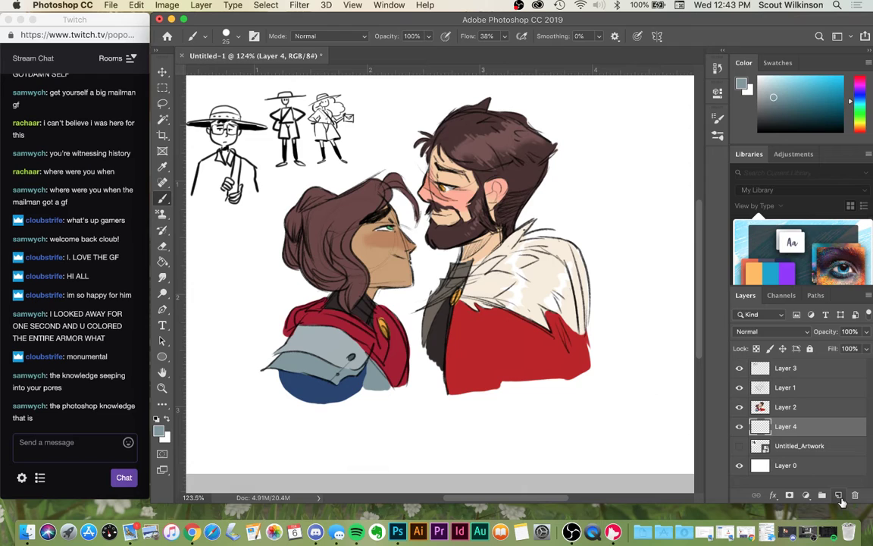
left_click(818, 77)
left_click(860, 87)
left_click(859, 87)
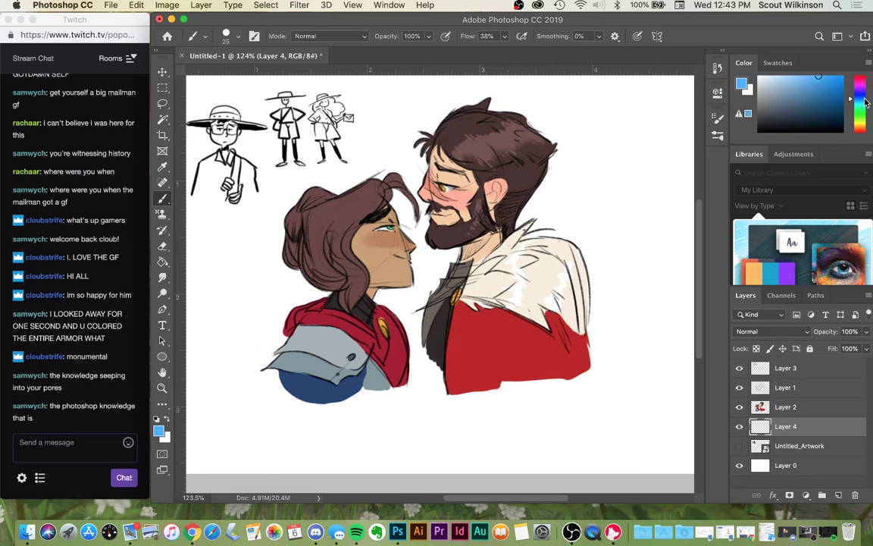
left_click(861, 105)
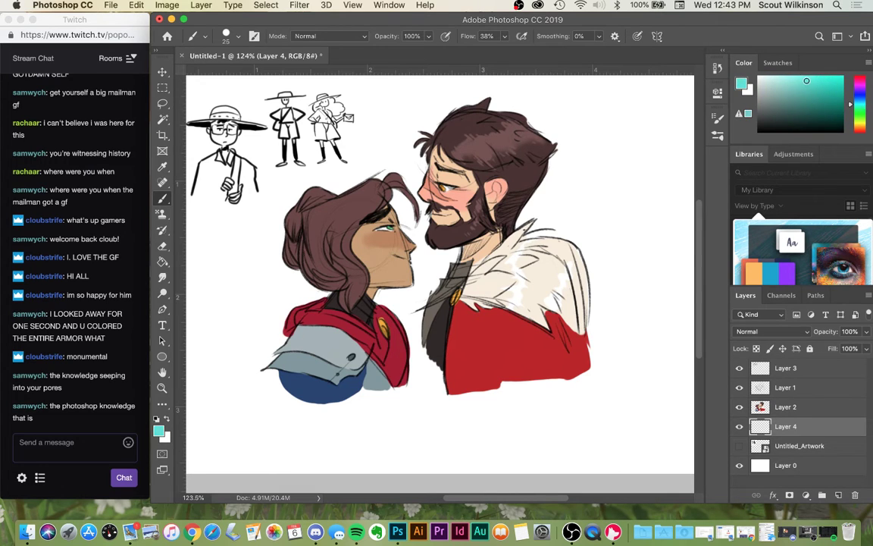
left_click(812, 78)
left_click(851, 110)
- Enlarge the brush to 200 and paint a diagonal turquoise background shape behind both characters, undoing the first attempt before repainting it
left_click_drag(429, 292, 401, 307)
key("bracketright")
key("bracketright")
key("bracketright")
key("bracketright")
key("bracketright")
key("bracketright")
key("bracketright")
mouse_move(412, 306)
left_mouse_down()
mouse_move(471, 277)
mouse_move(296, 318)
mouse_move(270, 292)
mouse_move(382, 241)
mouse_move(547, 224)
mouse_move(431, 312)
left_mouse_up()
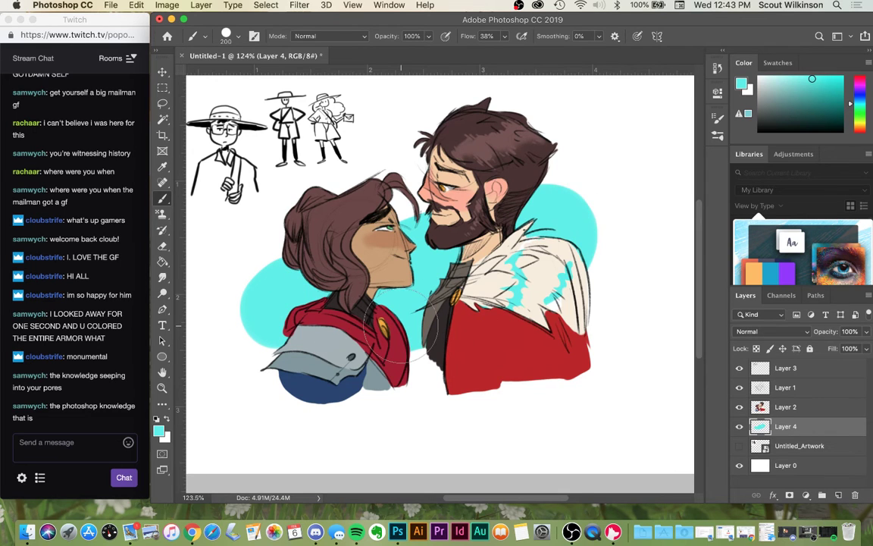
key("super+z")
key("super+z")
key("super+z")
mouse_move(563, 198)
left_mouse_down()
mouse_move(551, 202)
mouse_move(553, 216)
mouse_move(582, 229)
mouse_move(536, 203)
mouse_move(493, 213)
mouse_move(395, 269)
mouse_move(389, 227)
mouse_move(393, 268)
mouse_move(292, 292)
mouse_move(386, 309)
mouse_move(284, 282)
mouse_move(312, 303)
mouse_move(258, 296)
mouse_move(254, 280)
left_mouse_up()
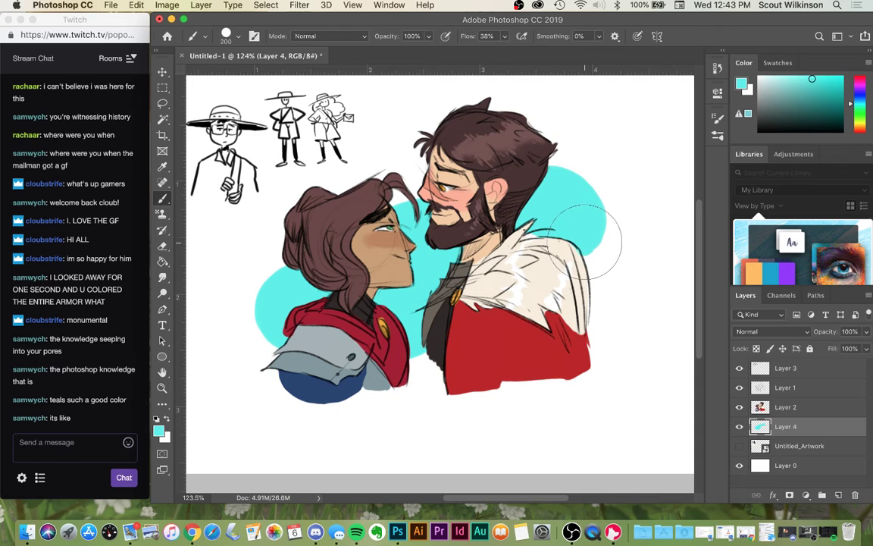
- Reduce the brush size to 80
key("bracketleft")
key("bracketleft")
key("bracketleft")
key("bracketleft")
key("bracketleft")
key("bracketleft")
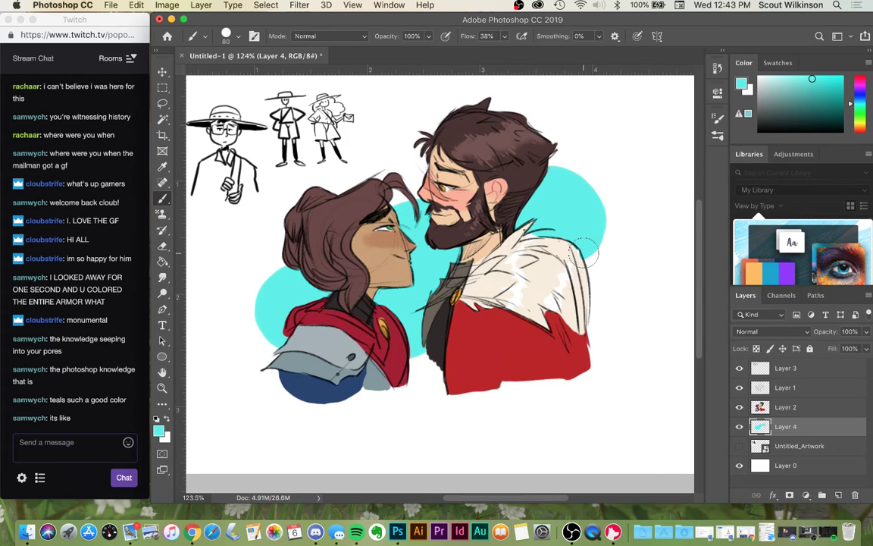
- Open a Curves adjustment on Layer 4 and lower the Green channel's white point to output 233
key("super+m")
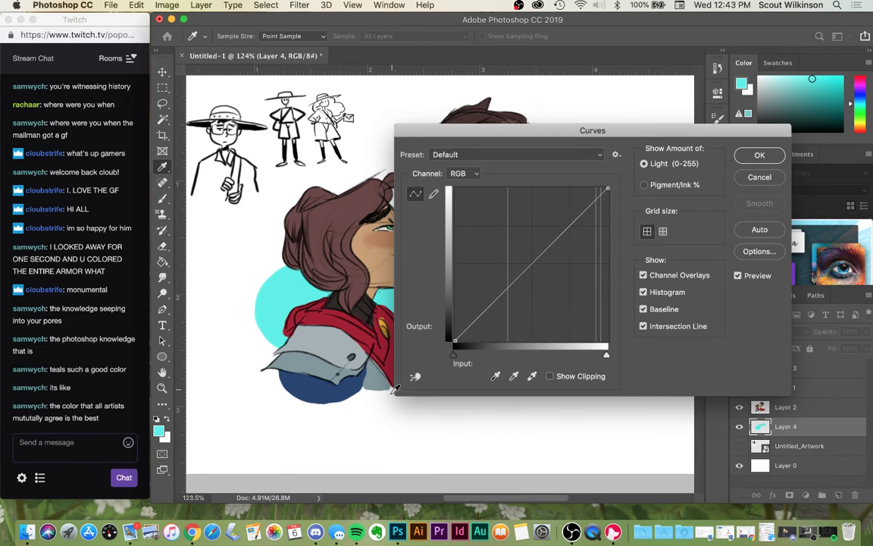
left_click_drag(508, 137, 627, 288)
left_click(540, 324)
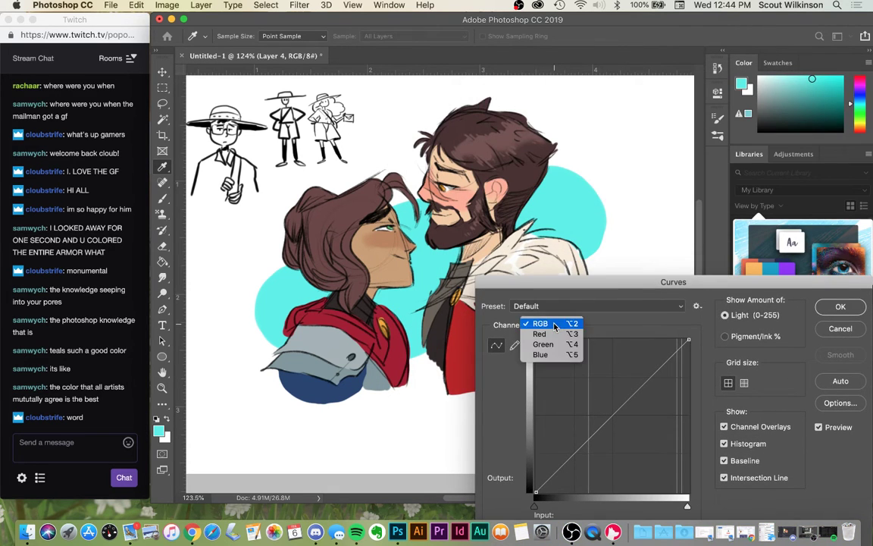
left_click(555, 344)
left_click_drag(688, 341, 697, 357)
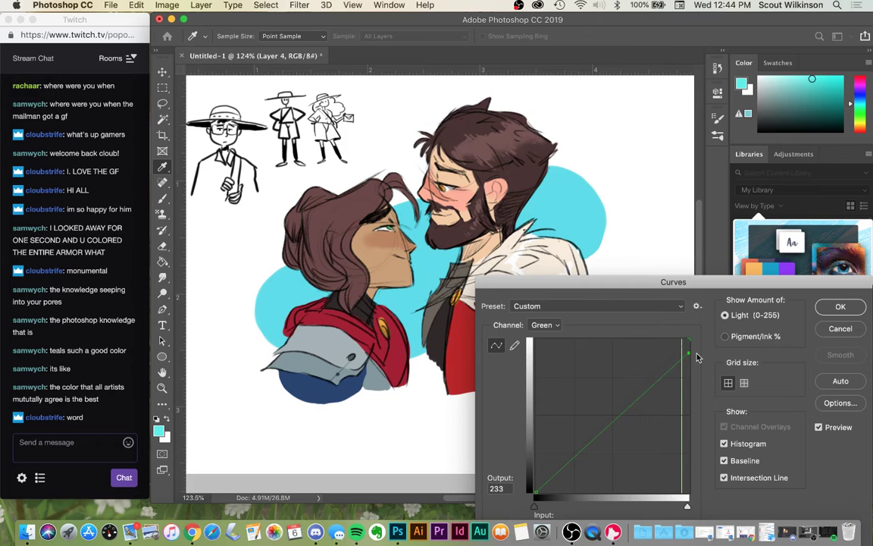
- Brighten the turquoise shape by raising the lower part of the RGB curve to output 98
left_click(545, 325)
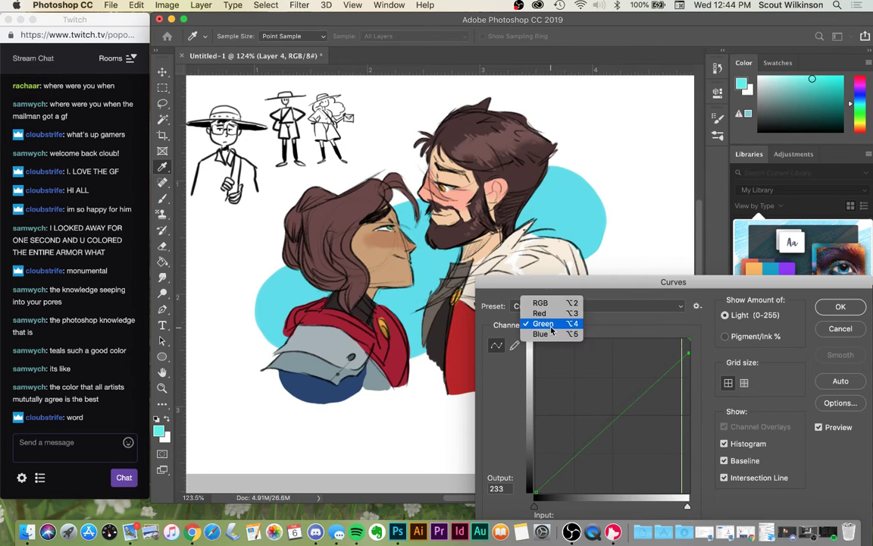
left_click(511, 274)
left_click_drag(576, 440, 582, 434)
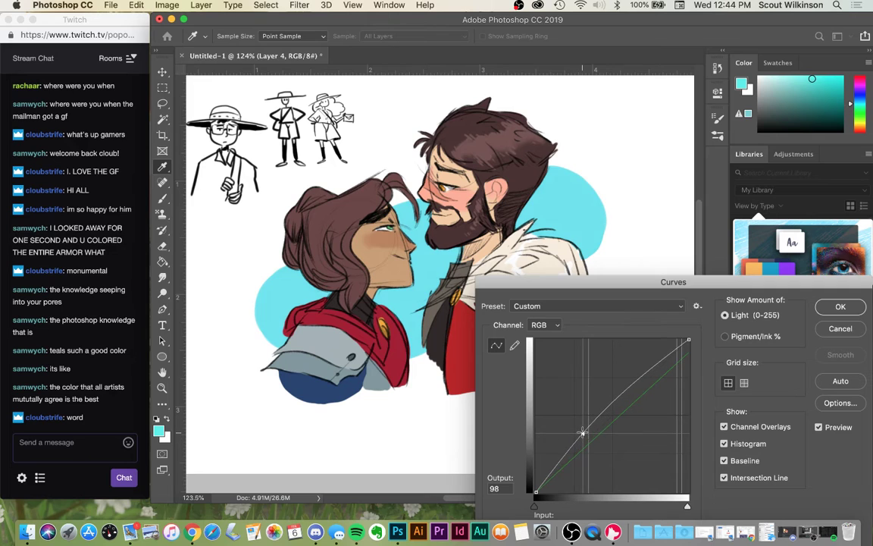
- Boost the Blue channel by moving its white point inward, and apply the Curves adjustment to Layer 4
left_click(559, 326)
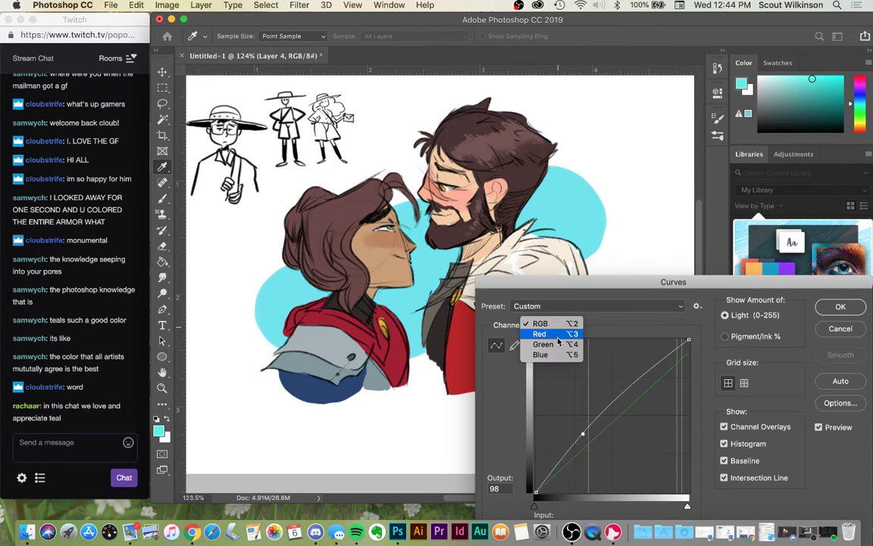
left_click(553, 354)
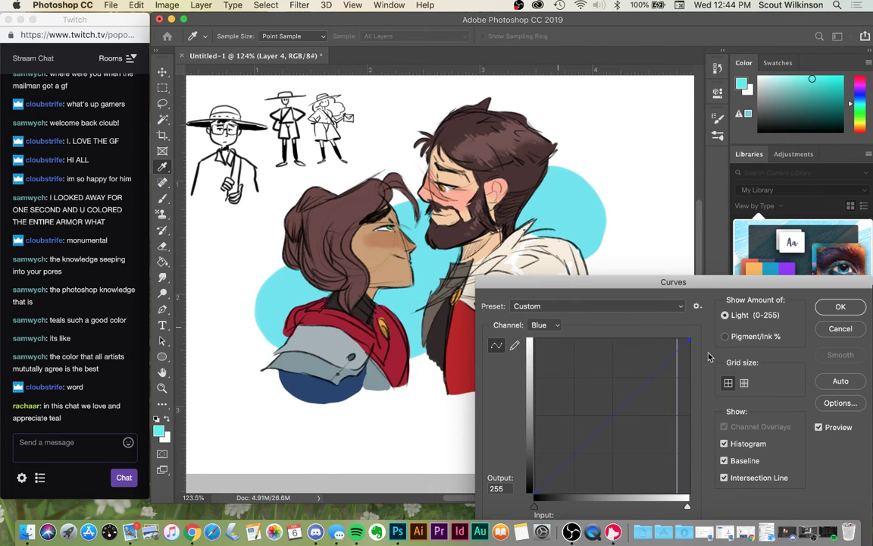
left_click_drag(685, 341, 676, 338)
key("Return")
key("b")
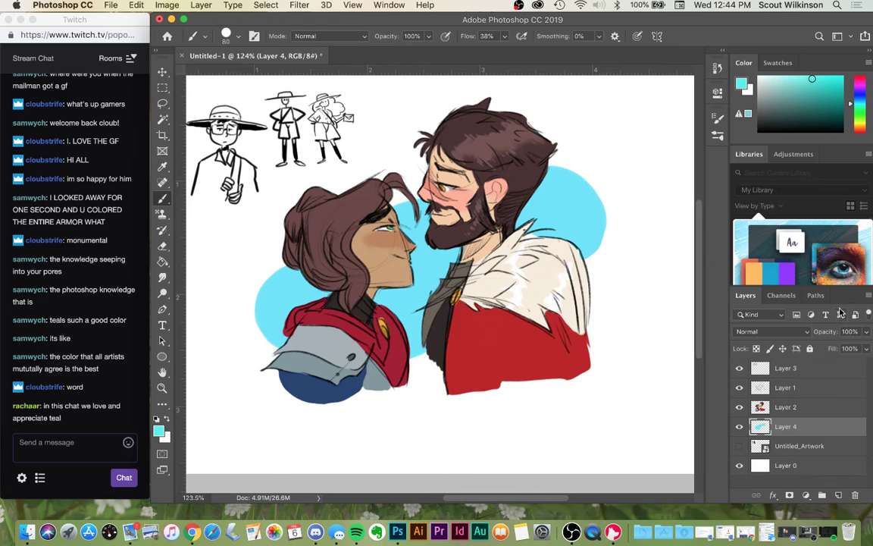
- Open Curves on Layer 2 and raise the Red channel's black point to output 25 and its midpoint at input 126 to 143
left_click(812, 415)
key("super+m")
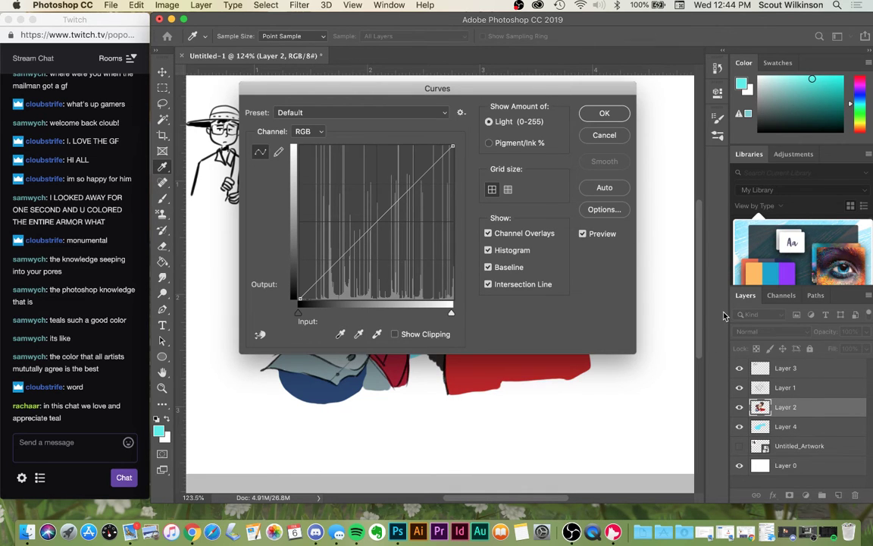
left_click_drag(418, 92, 764, 68)
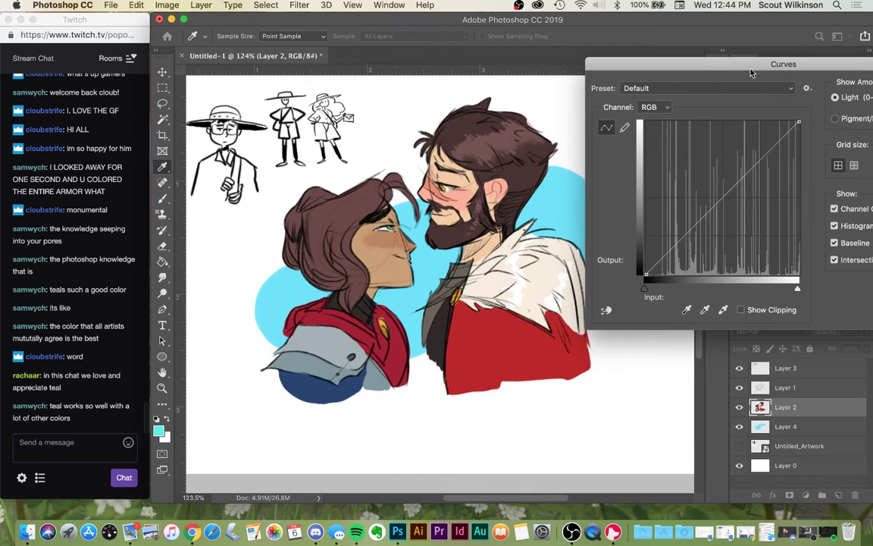
left_click(657, 108)
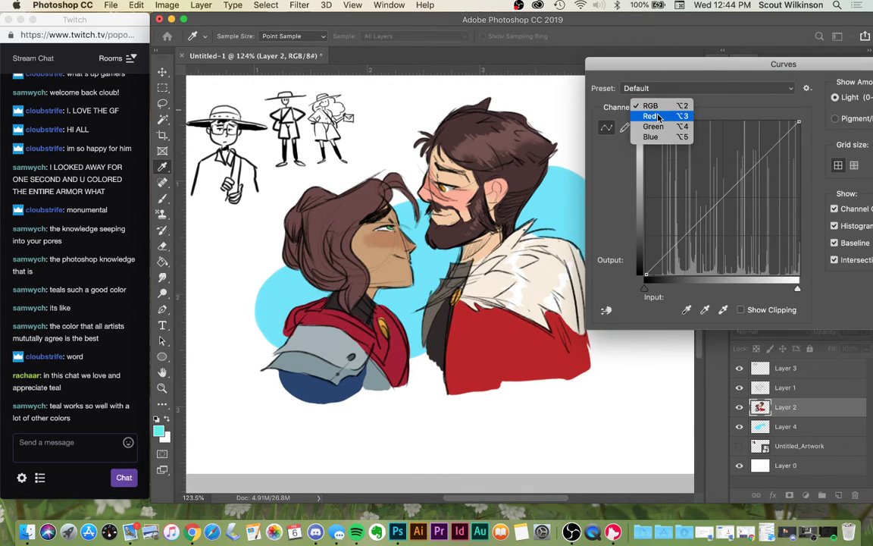
left_click(646, 116)
left_click_drag(797, 123, 815, 121)
left_click(646, 274)
left_click_drag(645, 275, 641, 258)
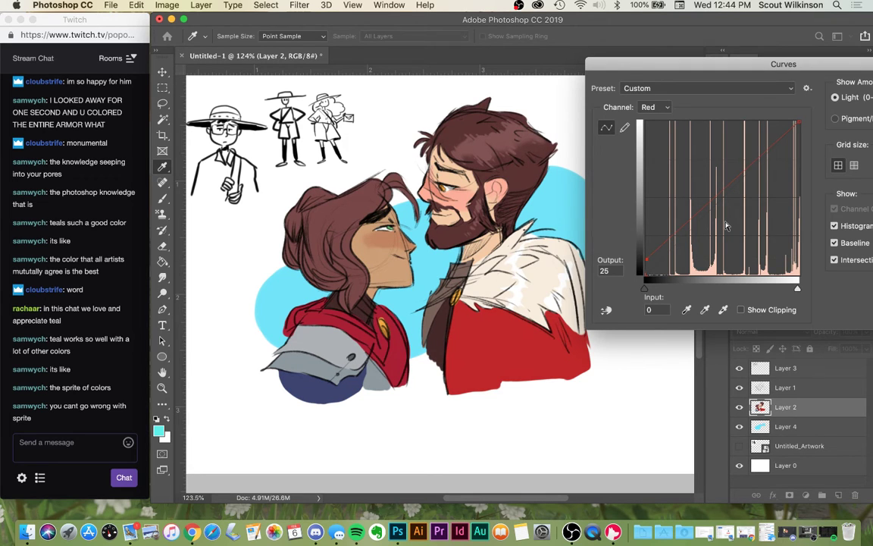
left_click(724, 184)
mouse_move(724, 183)
left_mouse_down()
mouse_move(729, 192)
mouse_move(720, 188)
left_mouse_up()
- Shift the Blue channel's black point slightly inward and apply the Curves adjustment to Layer 2
left_click(649, 106)
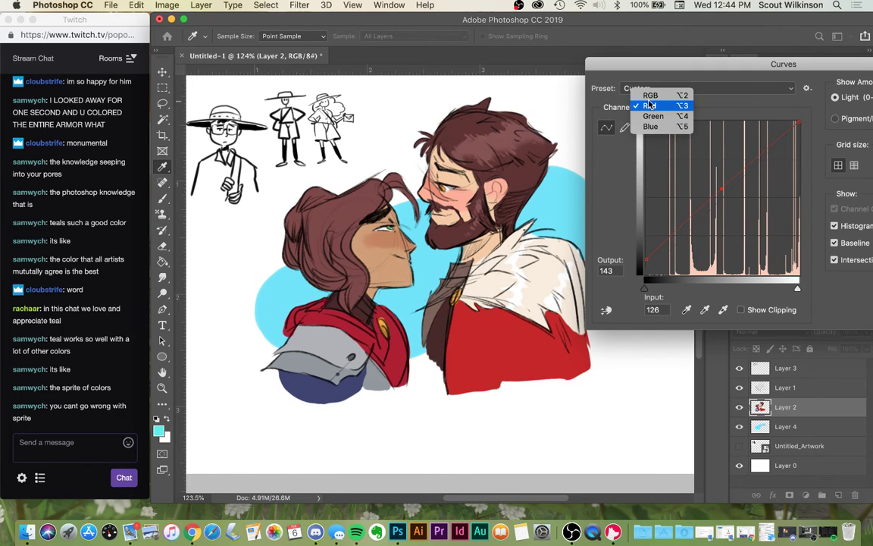
left_click(650, 126)
left_click_drag(797, 121, 805, 120)
left_click(644, 274)
left_click_drag(644, 273, 654, 273)
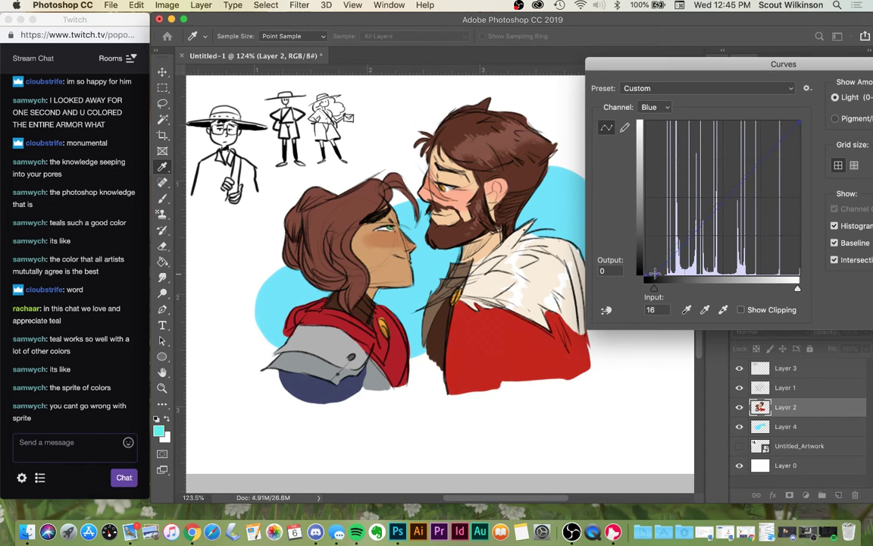
mouse_move(655, 273)
left_mouse_down()
mouse_move(642, 263)
mouse_move(649, 269)
left_mouse_up()
left_click_drag(843, 67, 696, 95)
key("Return")
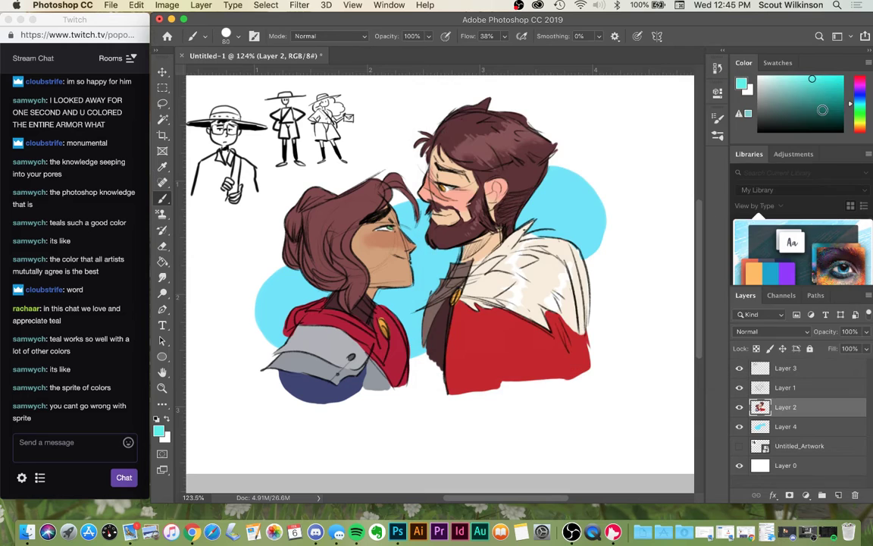
- Add a new layer above Layer 2, clip it to Layer 2 and set its blend mode to Overlay
left_click(839, 494)
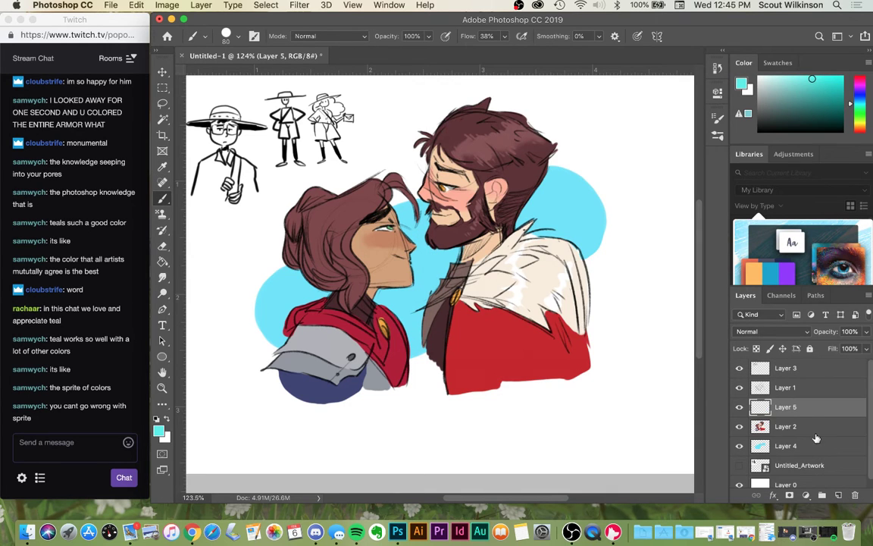
right_click(802, 410)
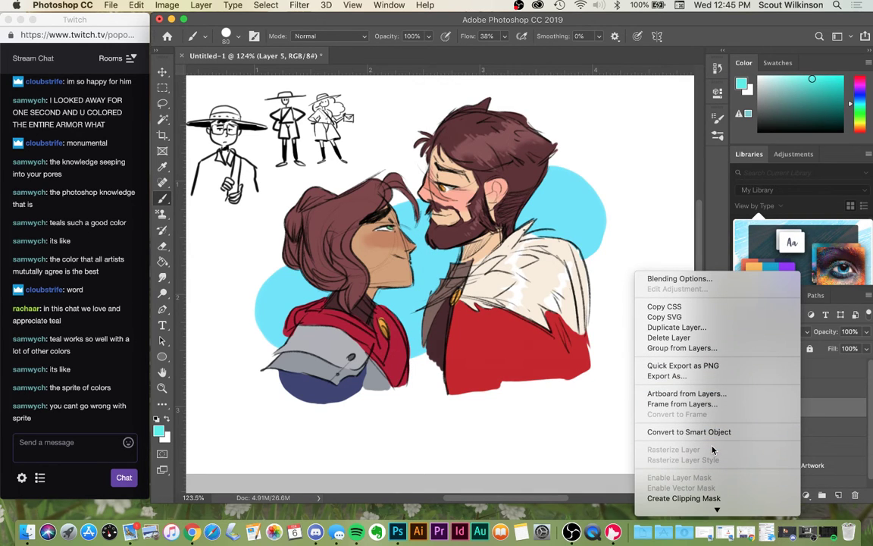
scroll(712, 450, "down", 5)
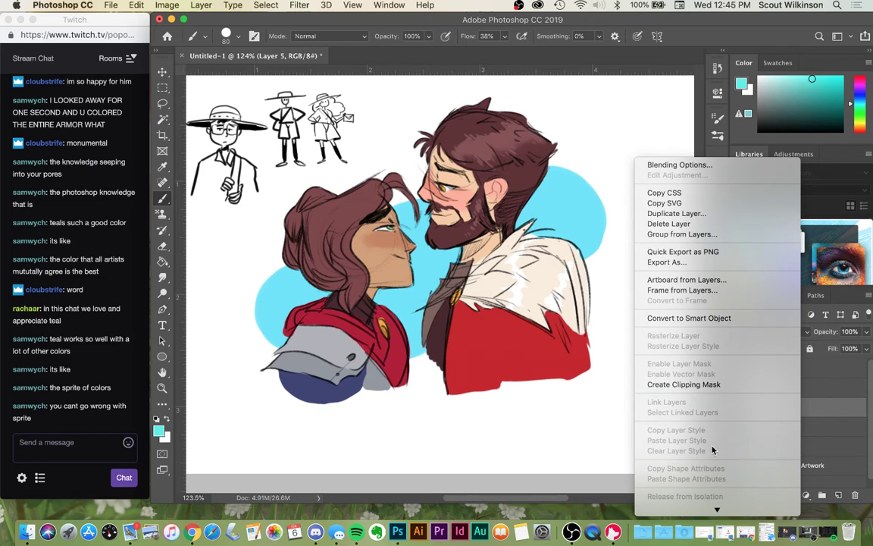
left_click(683, 385)
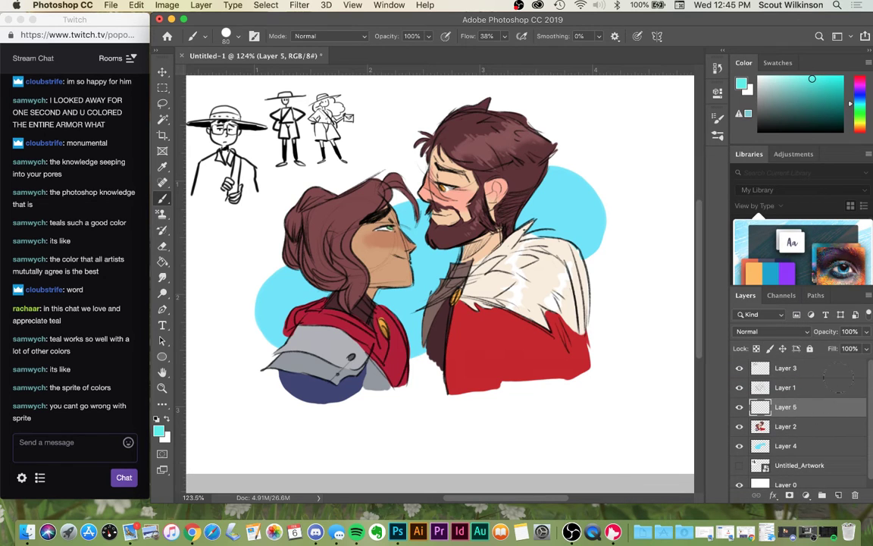
left_click(771, 331)
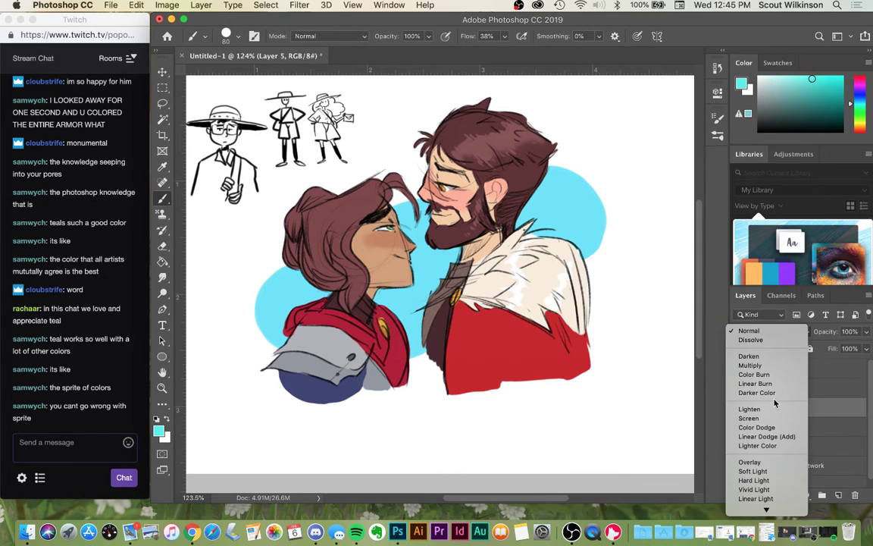
left_click(772, 462)
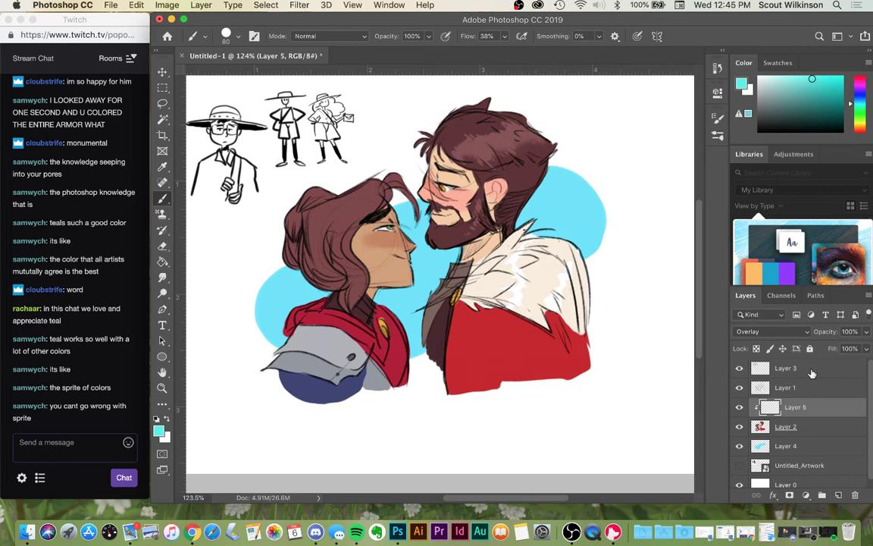
- Sample the bearded man's red cape and shift the brush colour to a light magenta pink
left_click(491, 344, "alt")
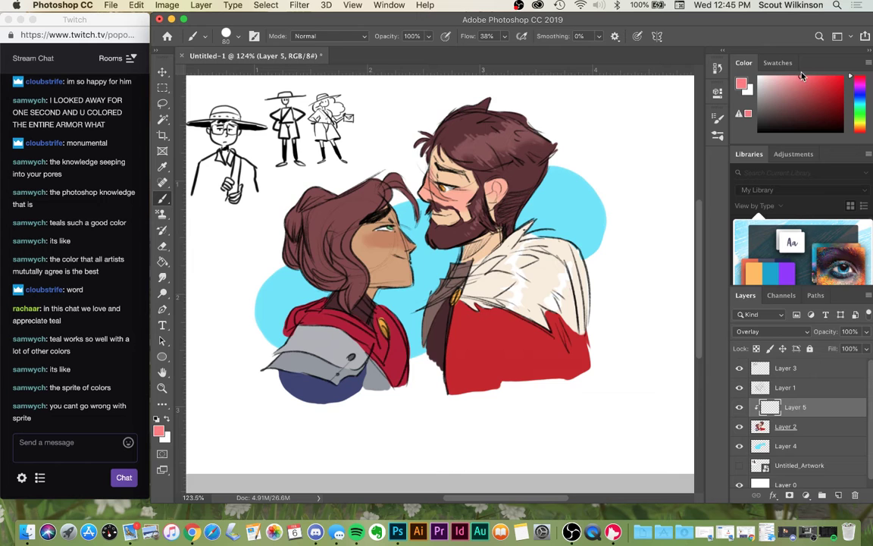
left_click(801, 76)
left_click(852, 82)
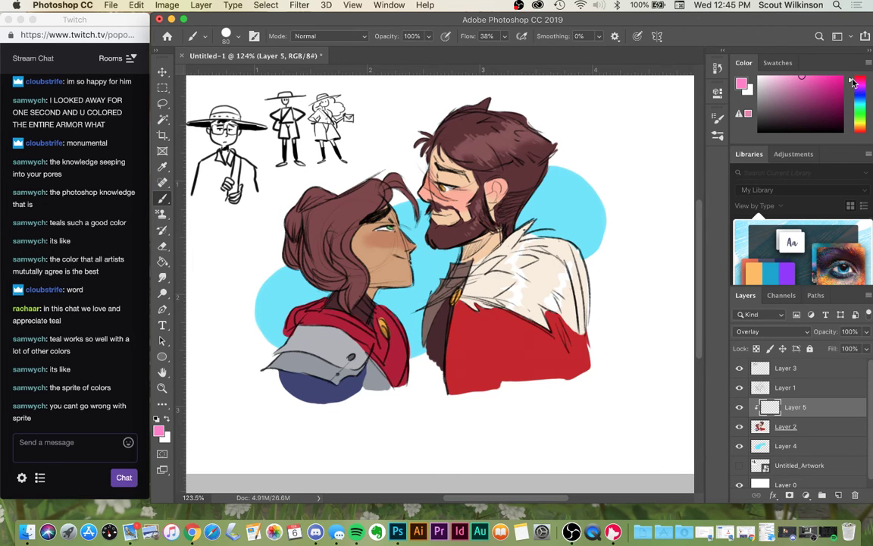
scroll(444, 220, "up", 5)
scroll(440, 224, "up", 4)
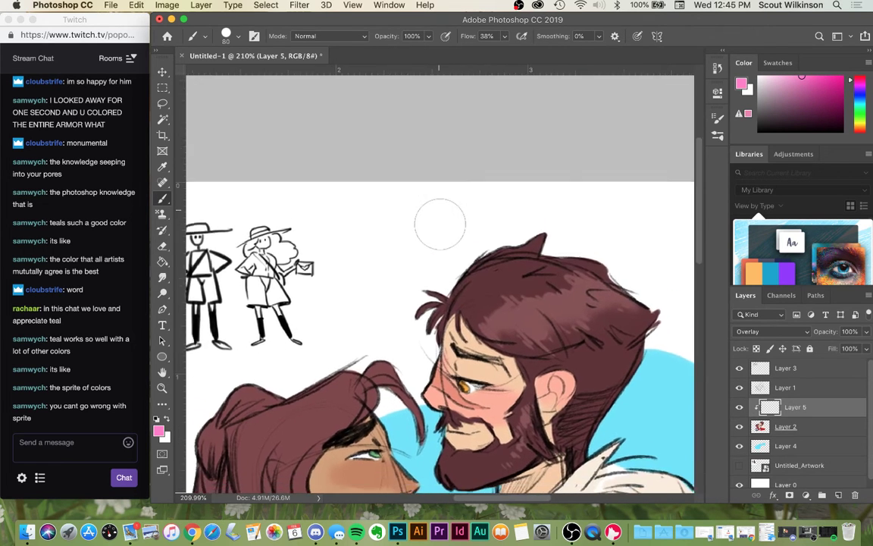
scroll(440, 224, "down", 3)
scroll(440, 224, "right", 2)
left_click_drag(429, 181, 407, 221)
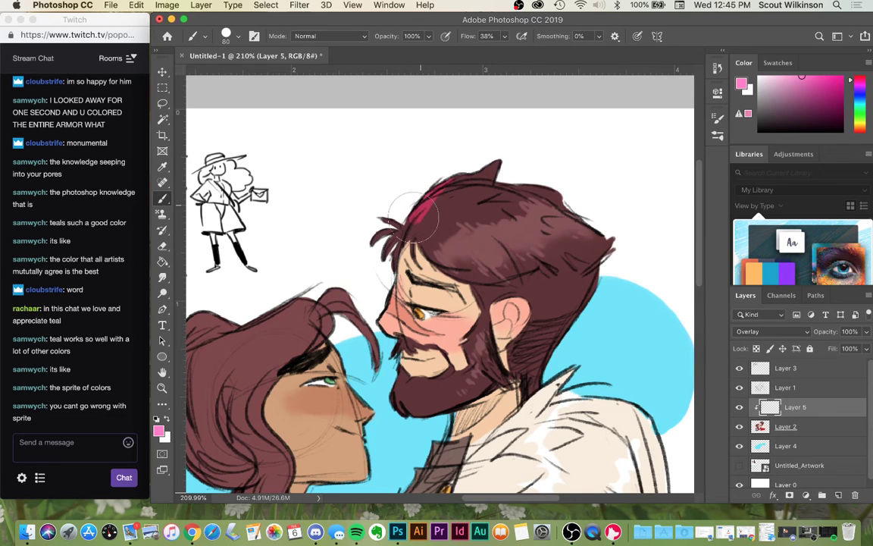
key("super+z")
- Reduce the brush to 15 px and paint pink rim highlights along the bearded man's hair, face, beard and neck
key("bracketleft")
key("bracketleft")
key("bracketleft")
key("bracketleft")
key("bracketleft")
key("bracketleft")
key("bracketleft")
key("bracketleft")
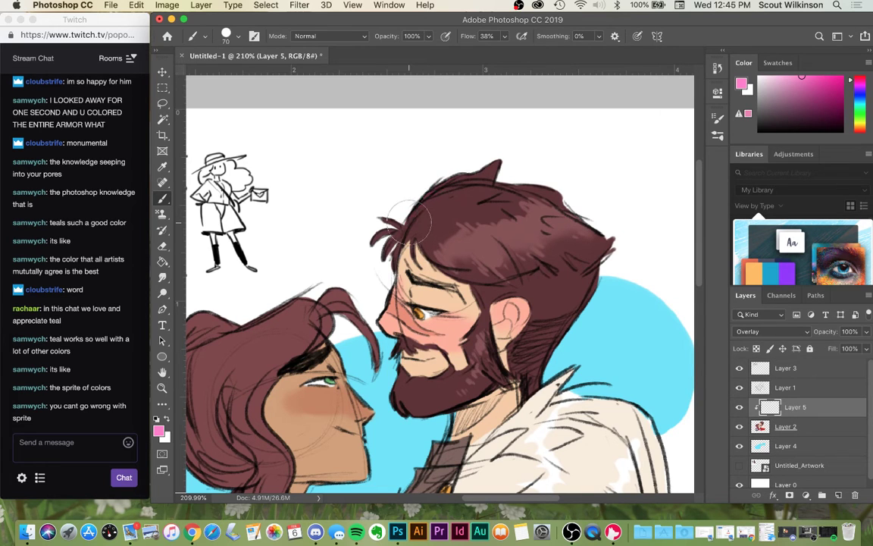
key("bracketleft")
key("bracketleft")
left_click_drag(498, 162, 386, 230)
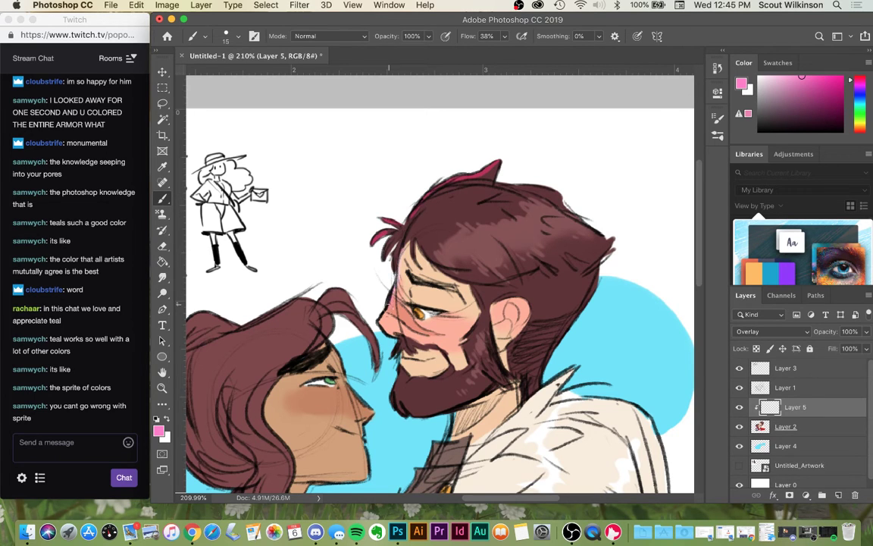
left_click_drag(378, 323, 387, 331)
mouse_move(401, 340)
left_mouse_down()
mouse_move(401, 410)
mouse_move(410, 404)
mouse_move(450, 445)
left_mouse_up()
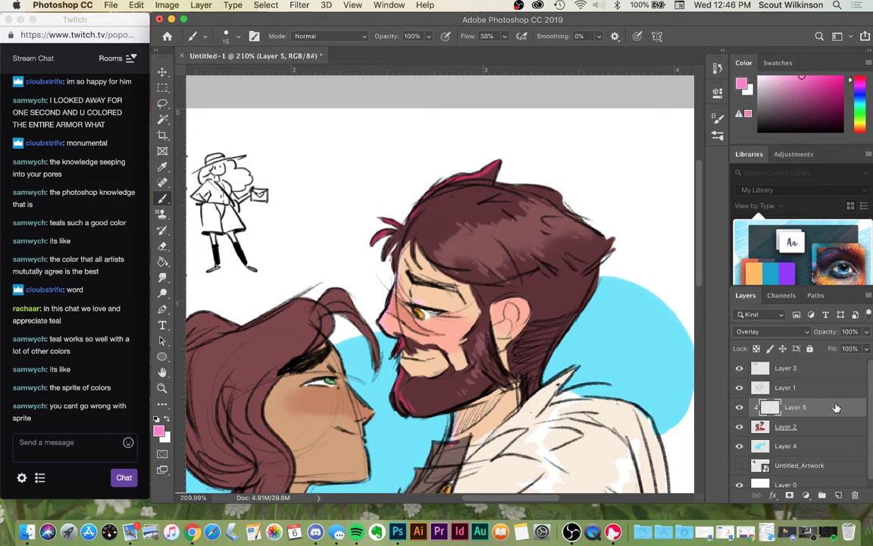
- Try the Lighter Color blend mode on Layer 5 and return it to Overlay
left_click(805, 313)
left_click(806, 332)
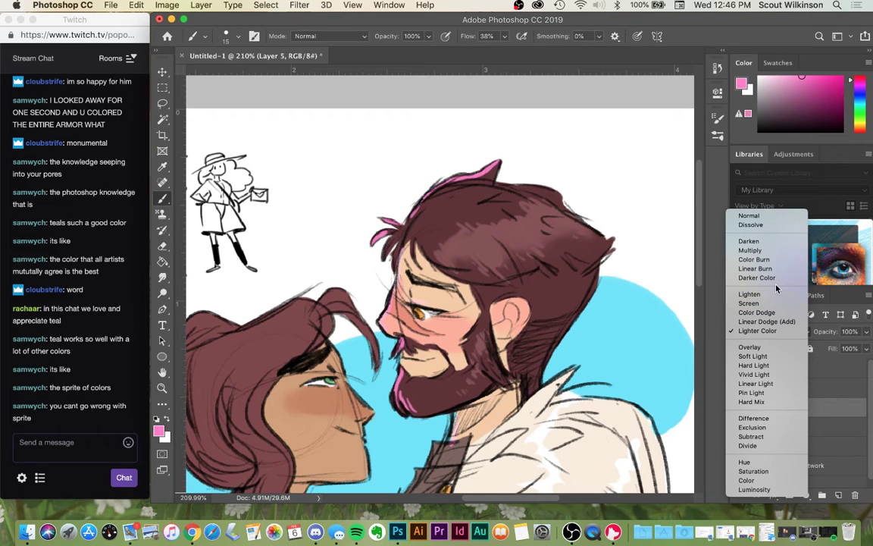
left_click(775, 351)
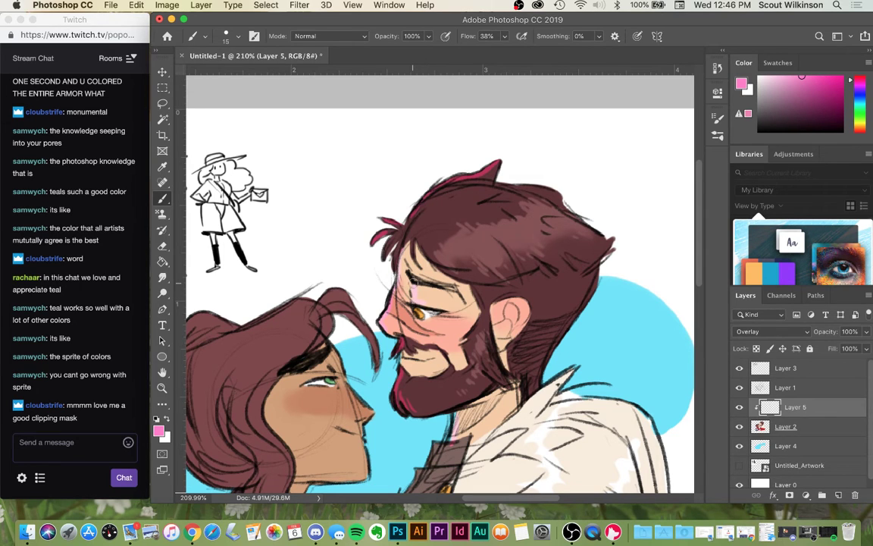
- Paint pink highlights on the man's dark collar and down the front edge of his dark shirt
scroll(598, 294, "down", 2)
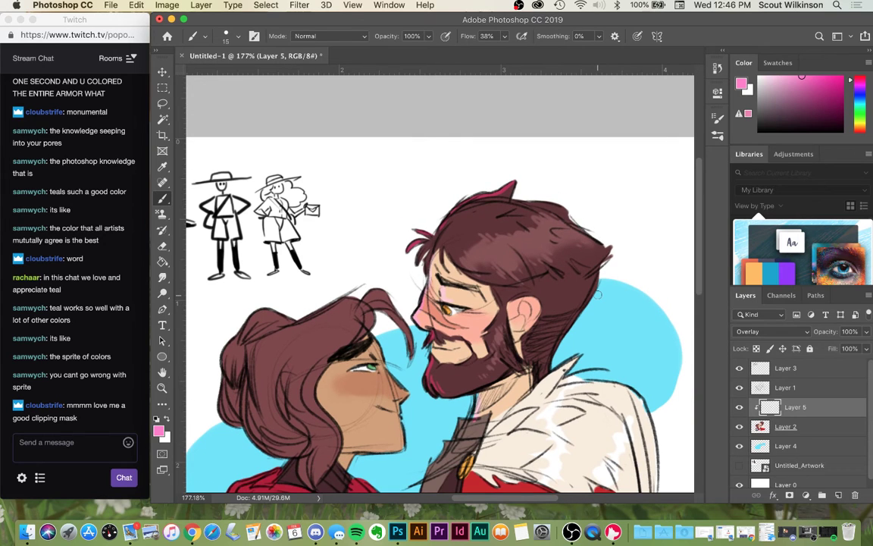
left_click_drag(479, 420, 430, 470)
scroll(548, 280, "down", 2)
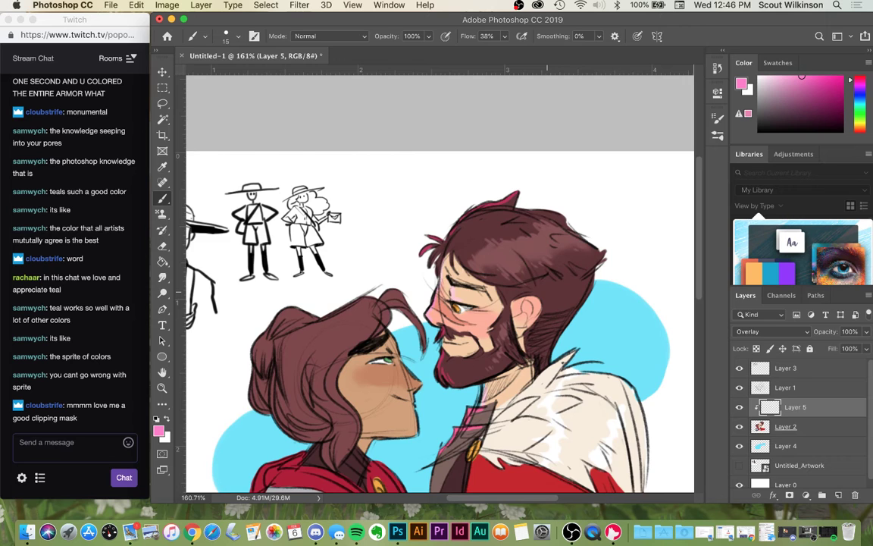
scroll(548, 303, "down", 1)
scroll(546, 335, "down", 6)
scroll(546, 336, "up", 4)
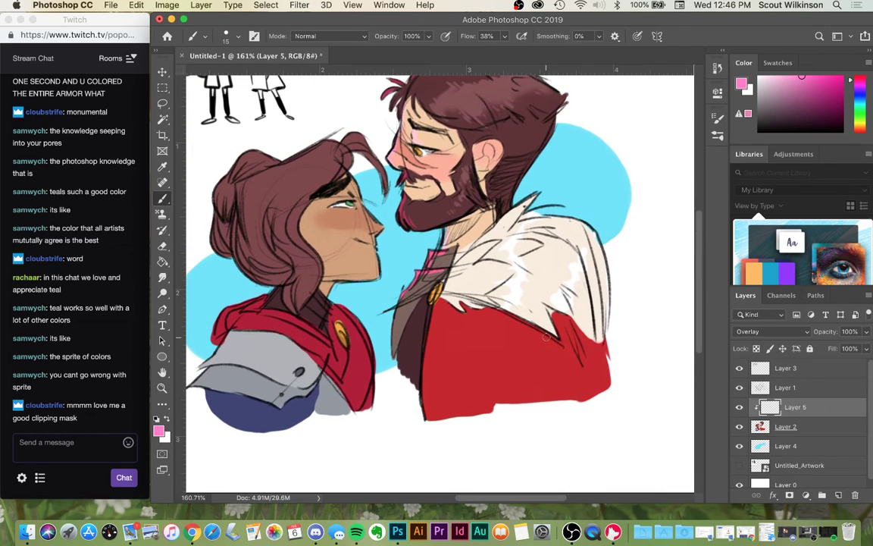
left_click_drag(410, 291, 390, 356)
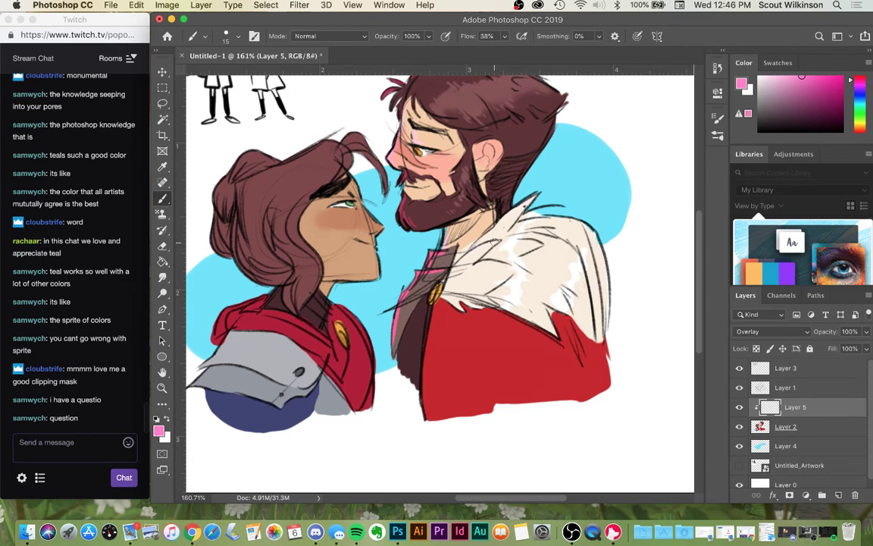
- Paint a pink highlight down the front edge of the man's red cape, undoing and redrawing the first stroke
left_click_drag(433, 302, 429, 415)
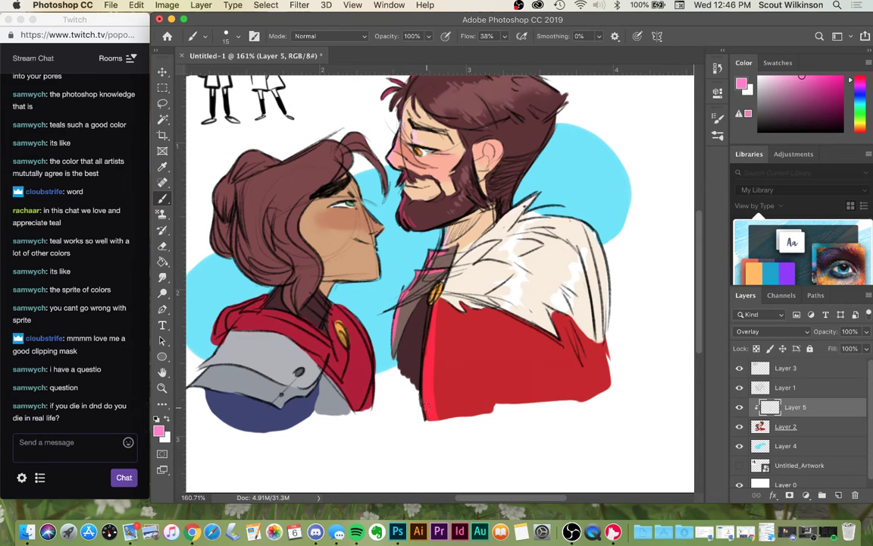
key("super+z")
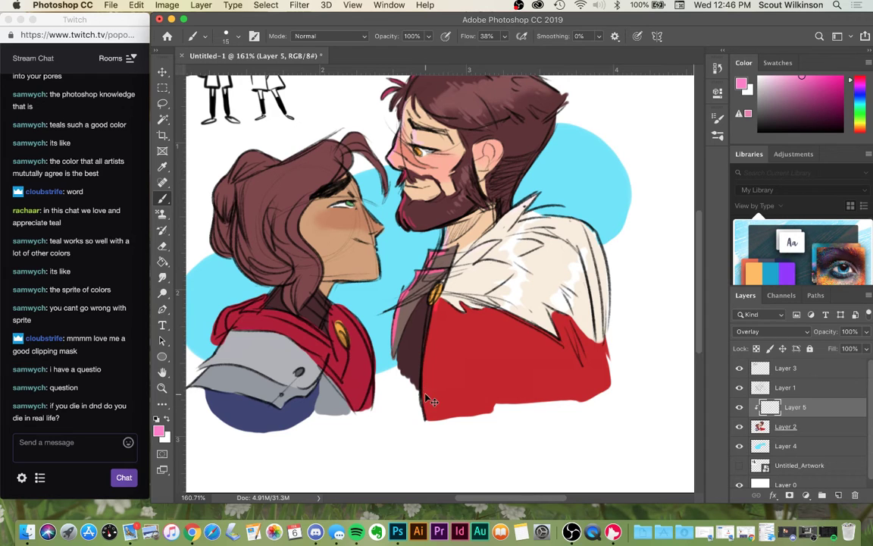
left_click_drag(433, 297, 425, 418)
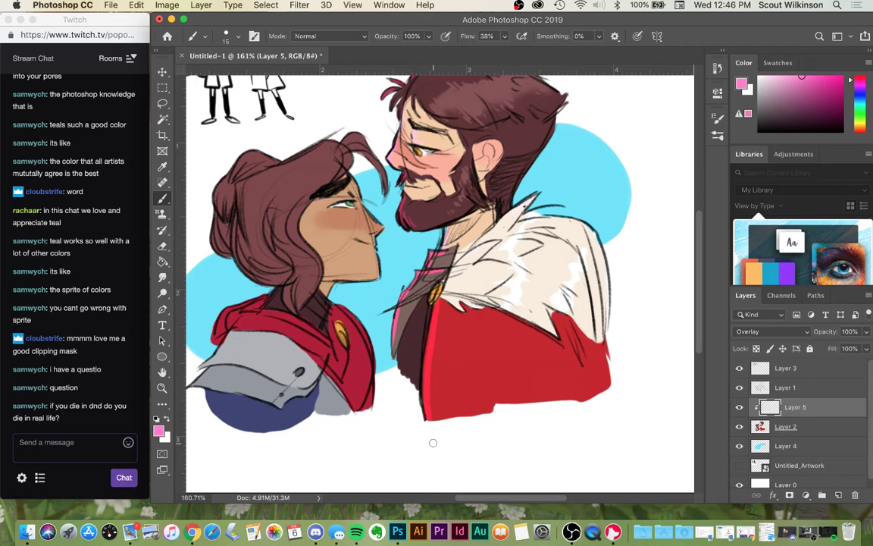
left_click_drag(436, 324, 478, 391)
key("super+z")
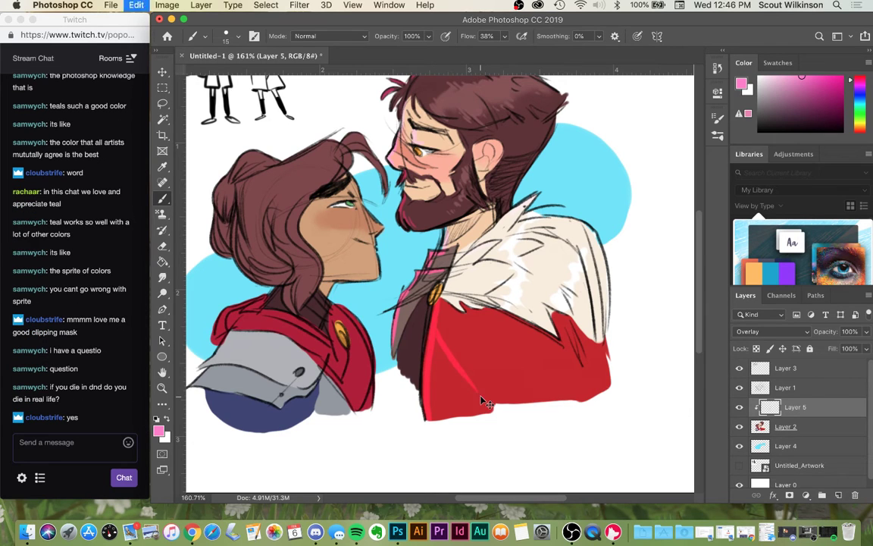
key("super+z")
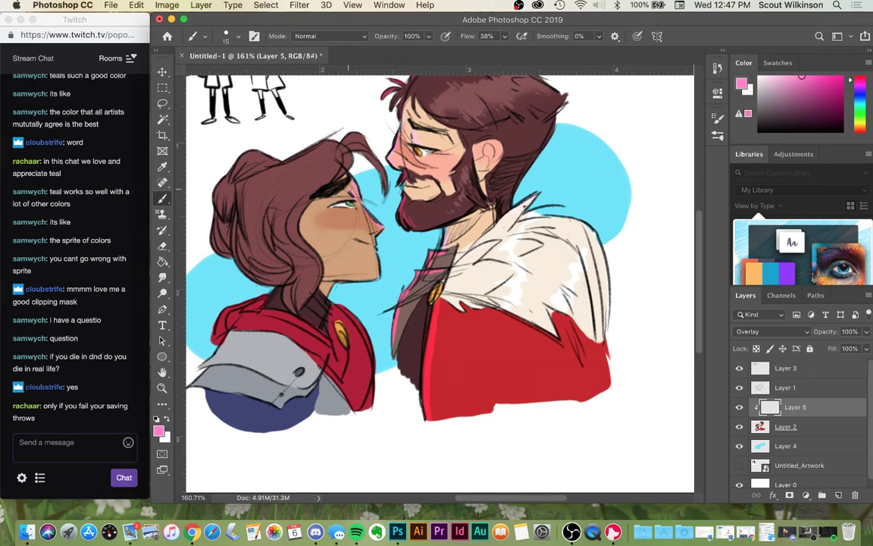
- Paint pink highlights on the woman's forelock, bun and hairline, her chin, and her grey shoulder armour
left_click_drag(345, 135, 385, 161)
left_click_drag(345, 137, 386, 167)
mouse_move(309, 147)
left_mouse_down()
mouse_move(341, 144)
mouse_move(346, 173)
mouse_move(321, 189)
left_mouse_up()
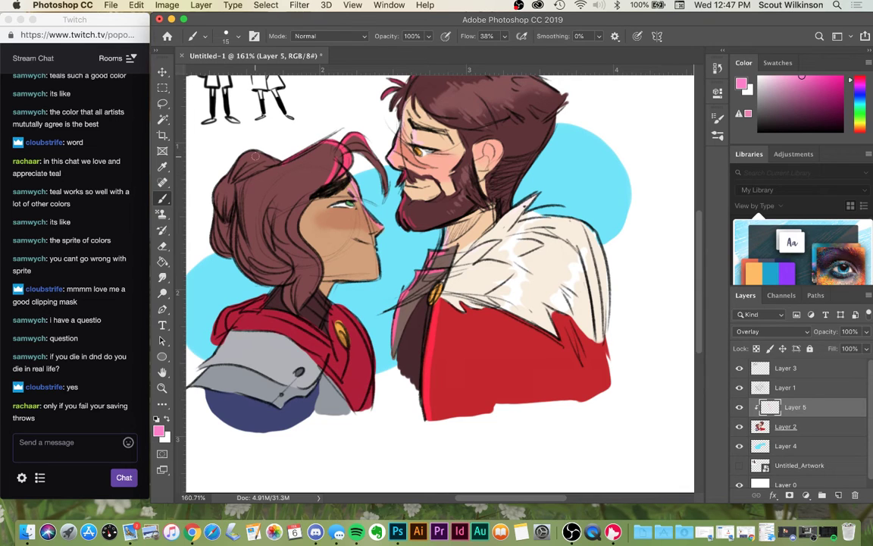
left_click_drag(245, 155, 275, 157)
left_click_drag(228, 178, 218, 199)
left_click_drag(297, 232, 306, 200)
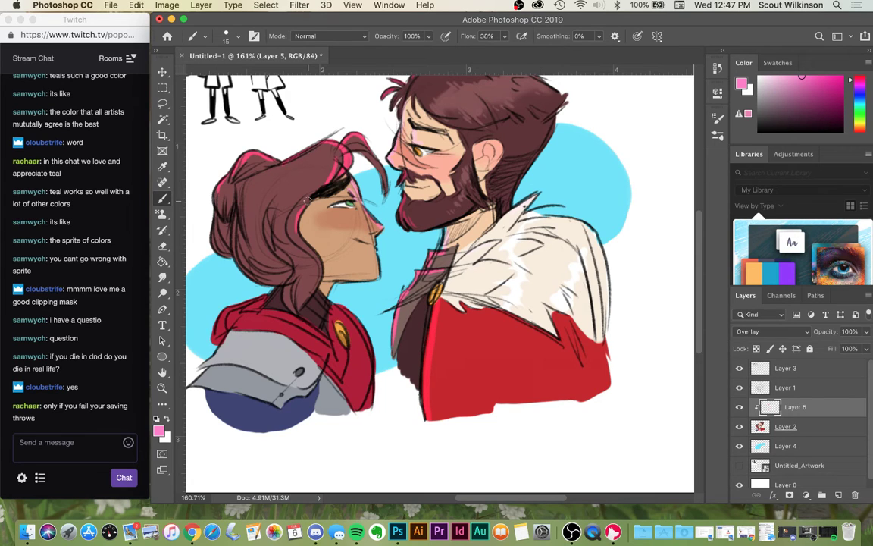
left_click_drag(378, 277, 373, 257)
mouse_move(302, 351)
left_mouse_down()
mouse_move(313, 360)
mouse_move(308, 383)
mouse_move(276, 365)
left_mouse_up()
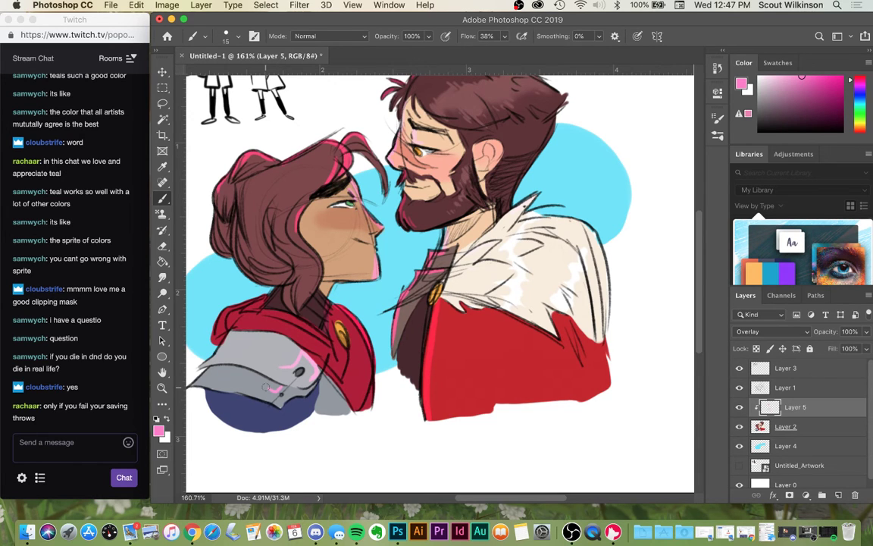
- Shift Layer 5's pink highlights to golden yellow with Hue/Saturation, using hue about +82, lightness -1 and a slight saturation boost
key("super+1")
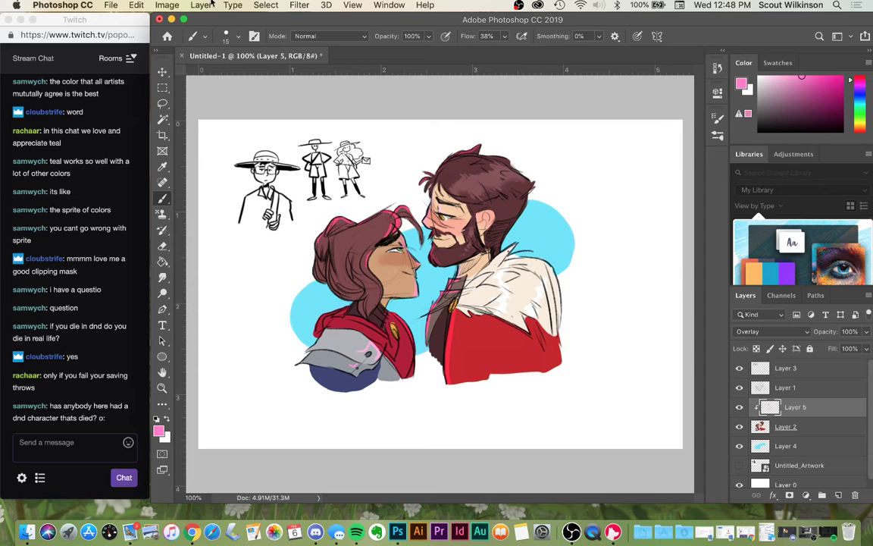
left_click(137, 6)
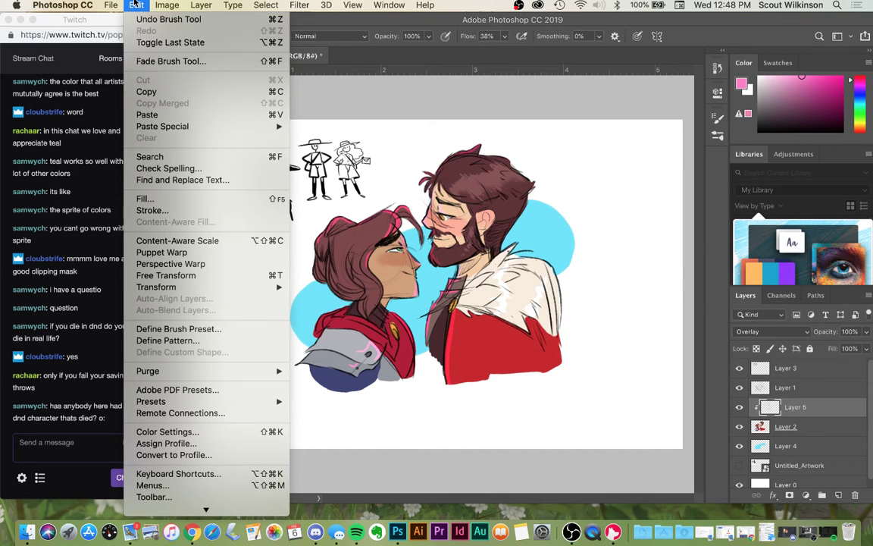
left_click(136, 6)
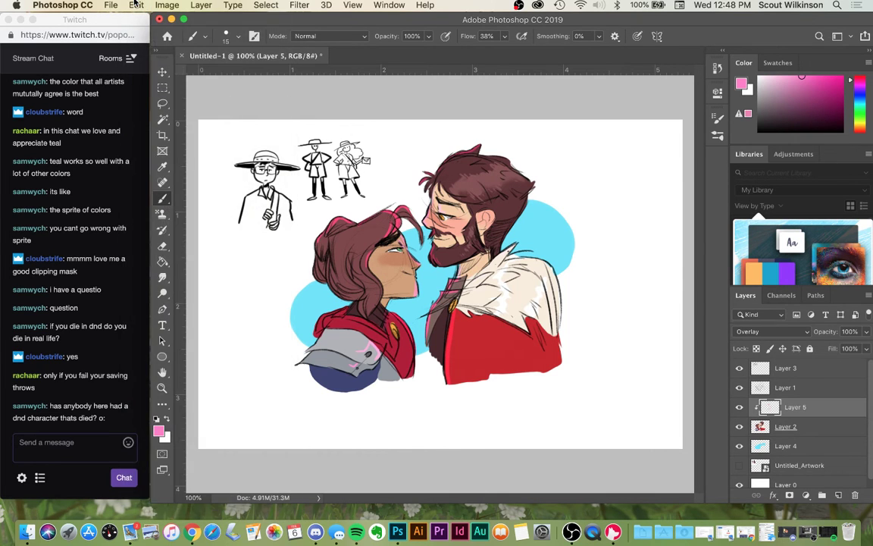
left_click(167, 6)
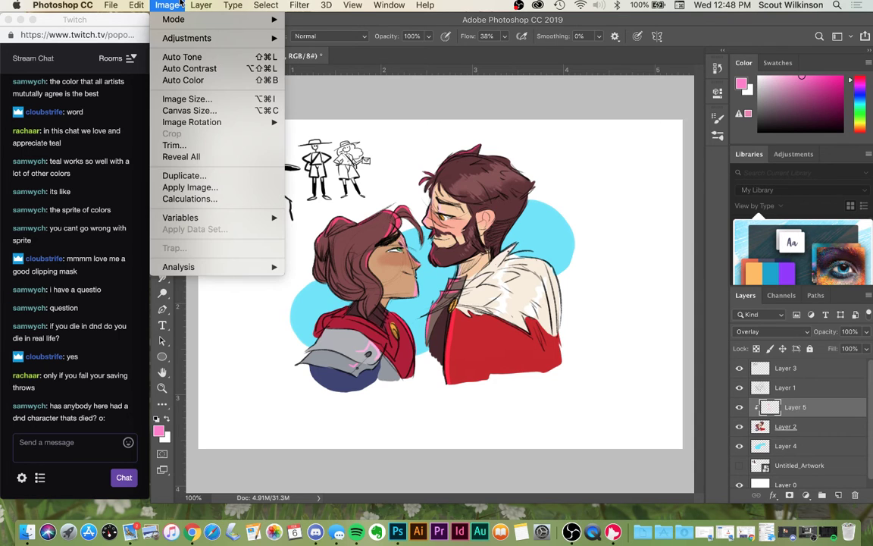
mouse_move(166, 6)
mouse_move(159, 38)
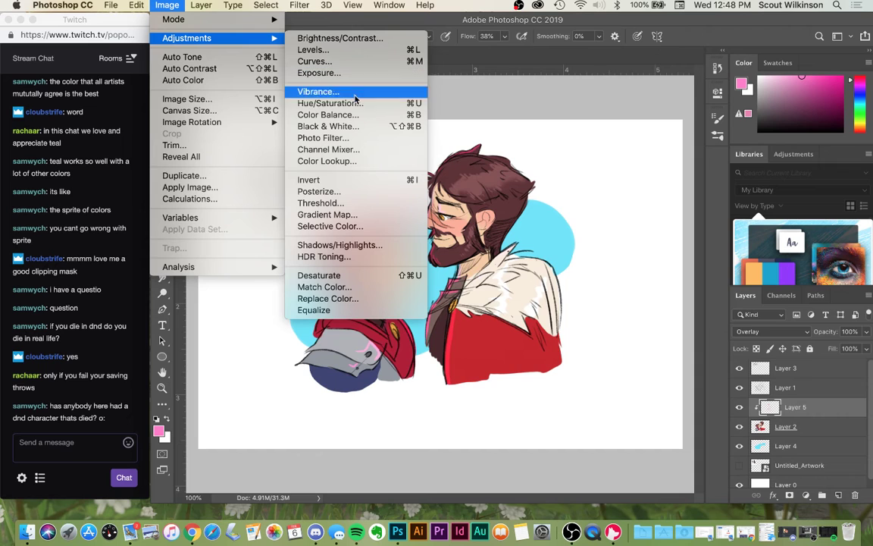
left_click(328, 103)
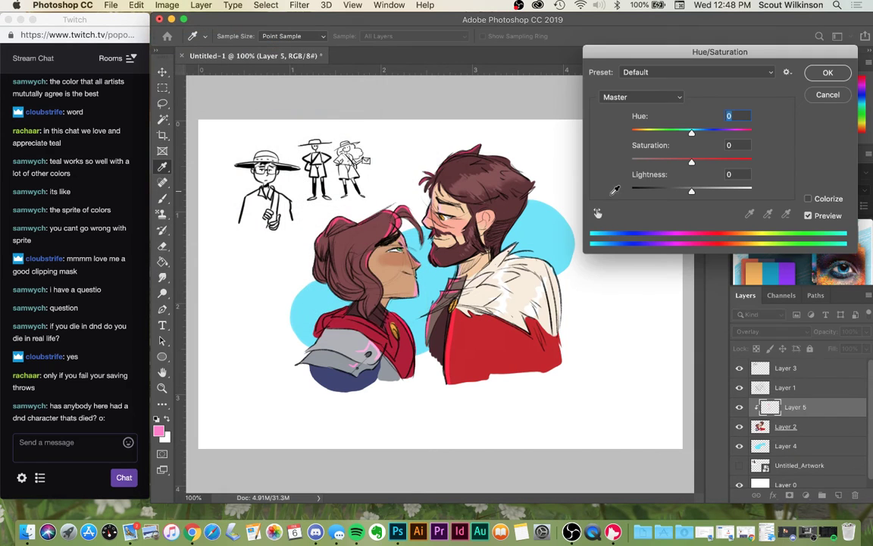
left_click_drag(691, 134, 718, 139)
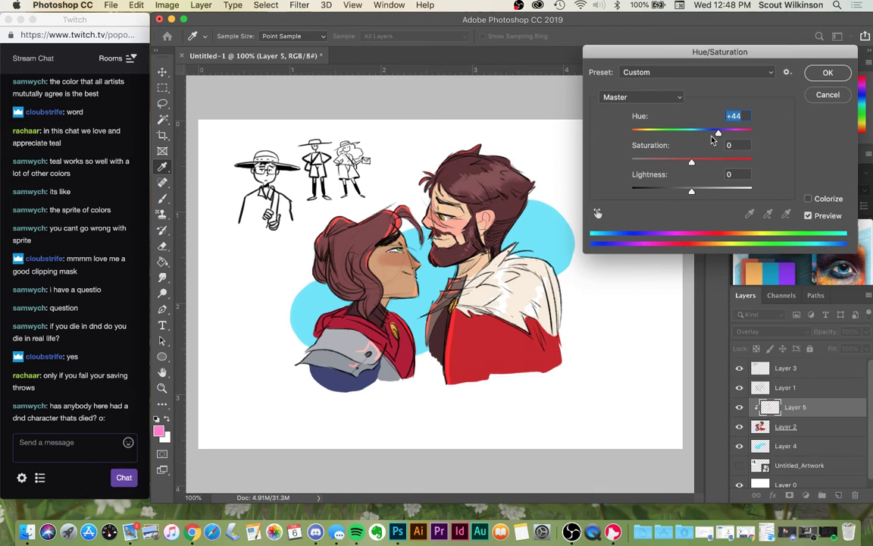
left_click_drag(713, 139, 731, 135)
left_click_drag(691, 161, 694, 192)
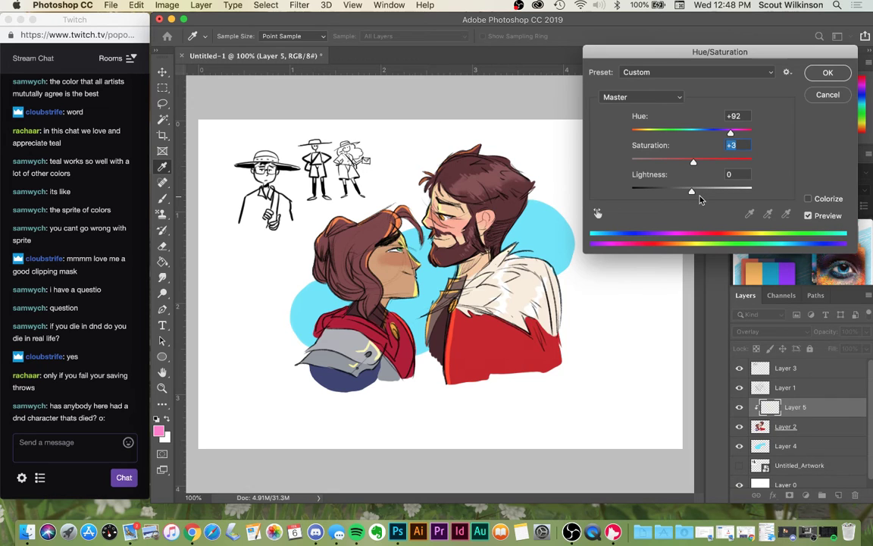
mouse_move(691, 191)
left_mouse_down()
mouse_move(711, 190)
mouse_move(676, 193)
mouse_move(691, 195)
left_mouse_up()
left_click_drag(732, 134, 730, 136)
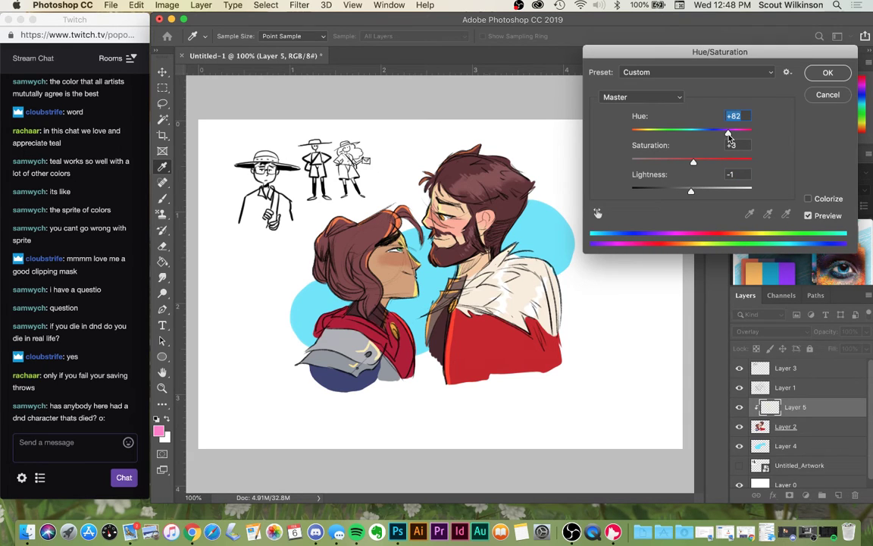
mouse_move(693, 162)
left_mouse_down()
mouse_move(687, 167)
mouse_move(713, 165)
mouse_move(697, 164)
left_mouse_up()
left_click(828, 72)
- Set Layer 5's blend mode to Soft Light and erase stray highlight around the man's eye
left_click(806, 335)
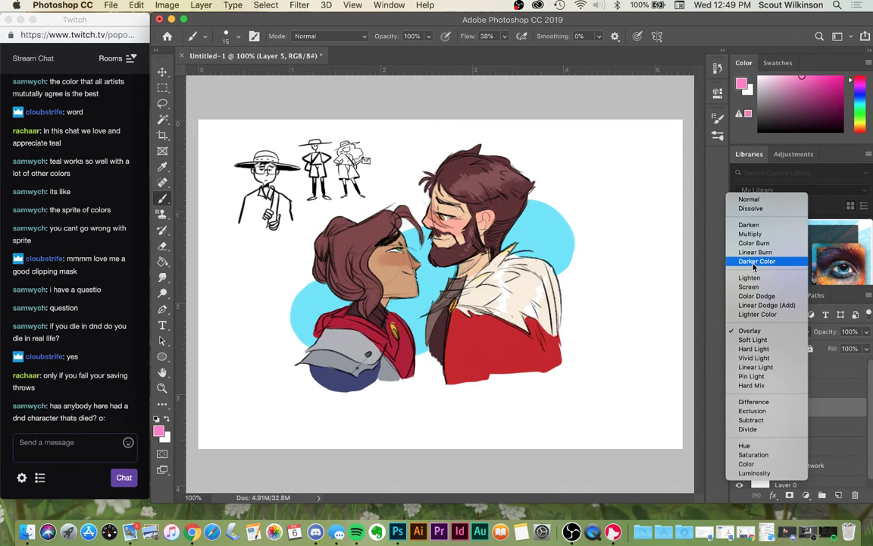
left_click(757, 343)
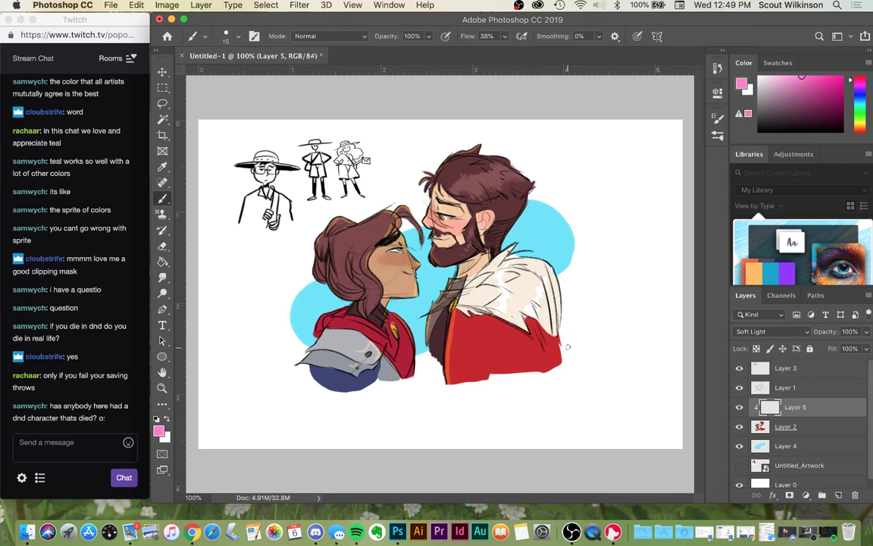
key("super+equal")
key("super+equal")
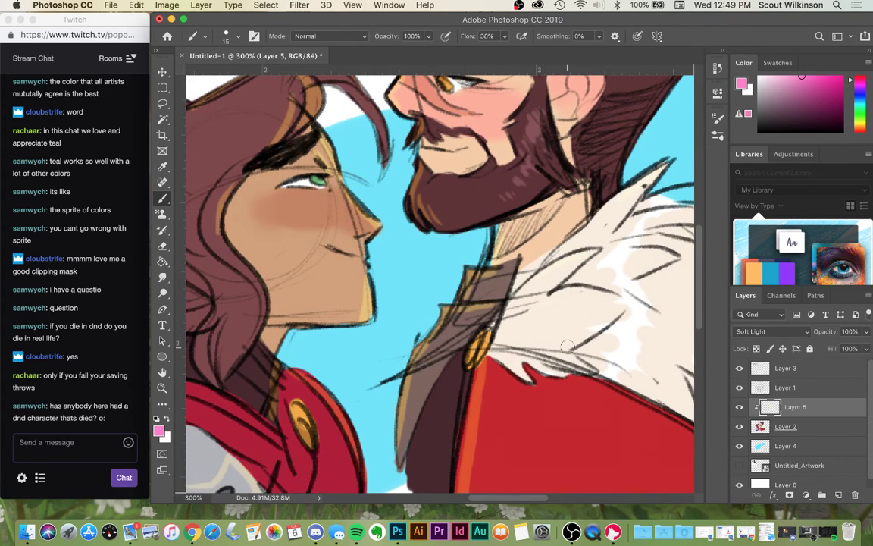
key("e")
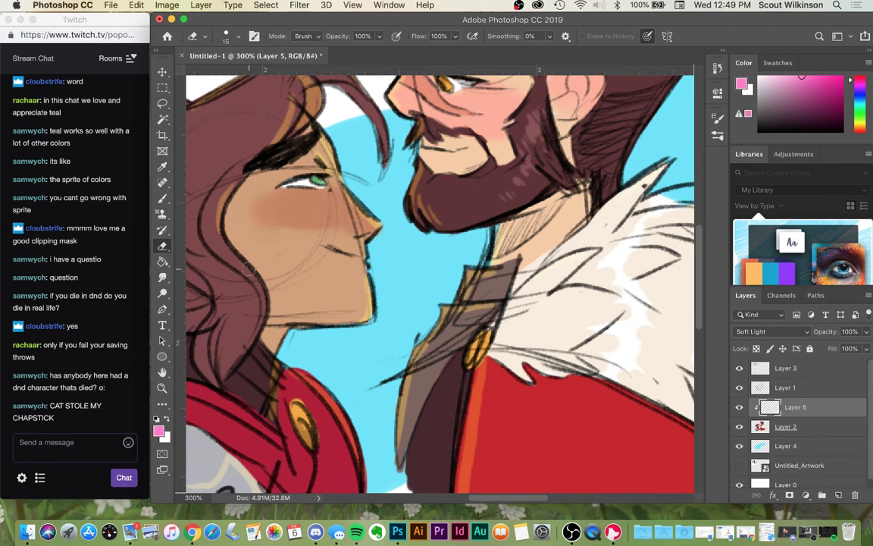
scroll(549, 335, "down", 3)
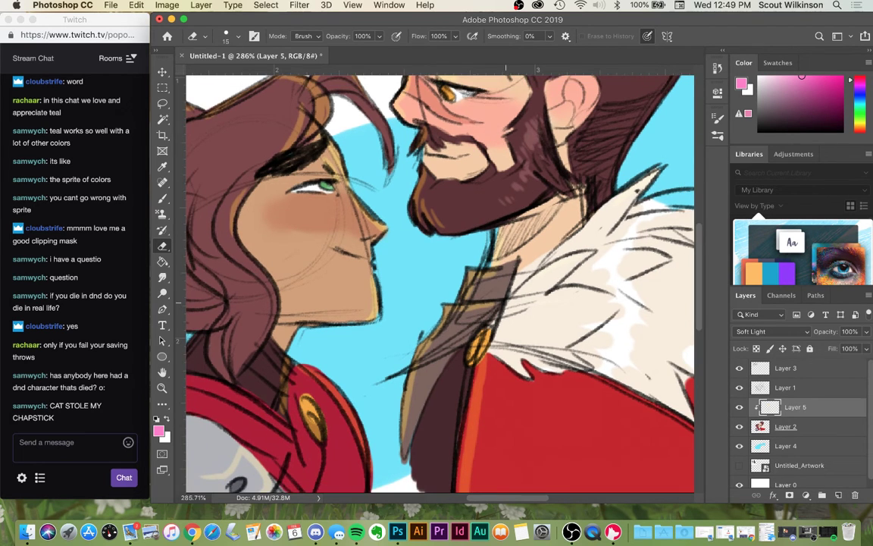
scroll(549, 336, "up", 5)
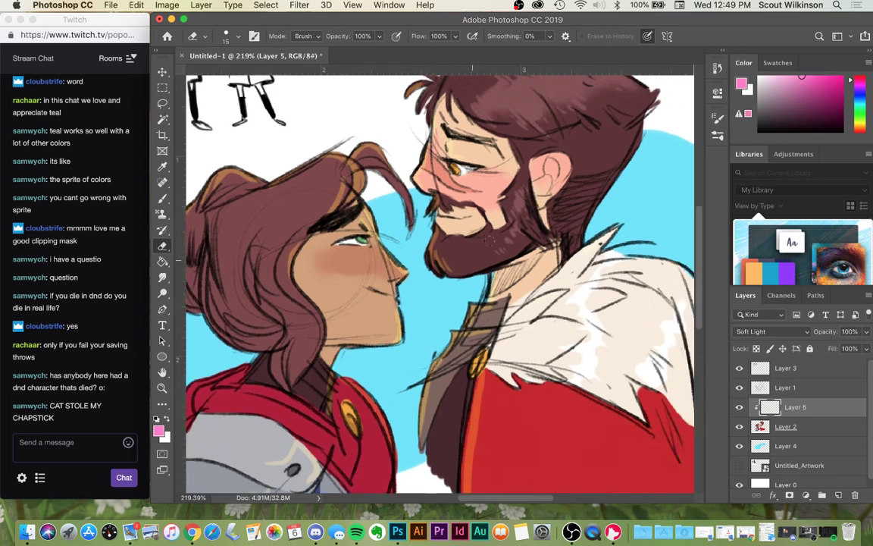
scroll(338, 309, "up", 4)
left_click_drag(343, 268, 326, 270)
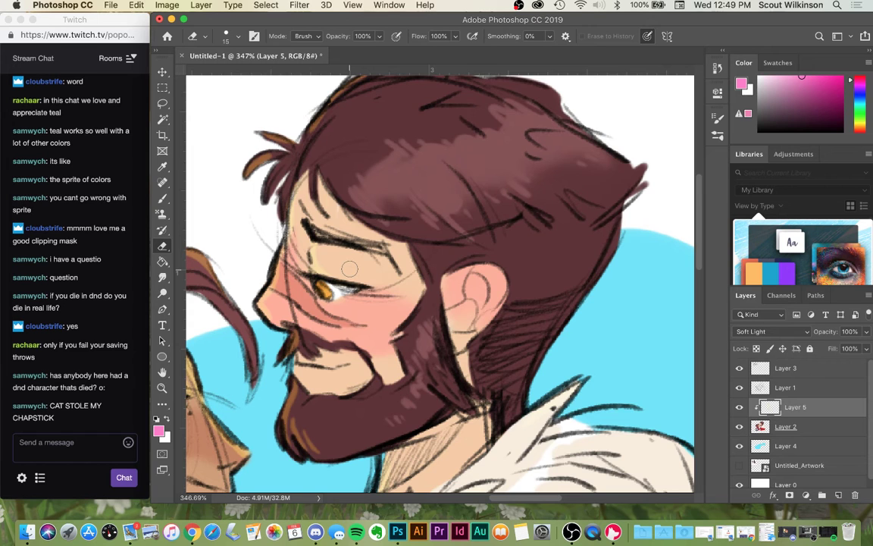
scroll(349, 269, "down", 3)
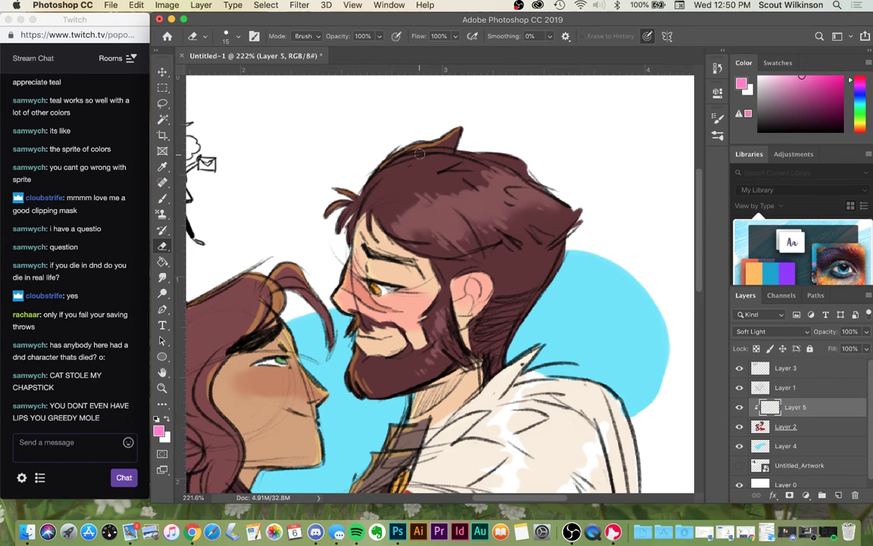
scroll(419, 154, "down", 3)
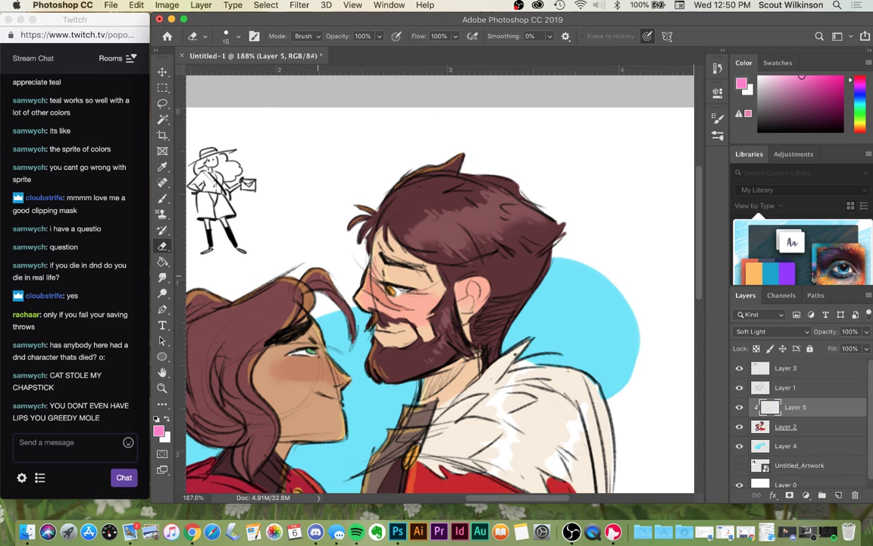
scroll(496, 278, "down", 5)
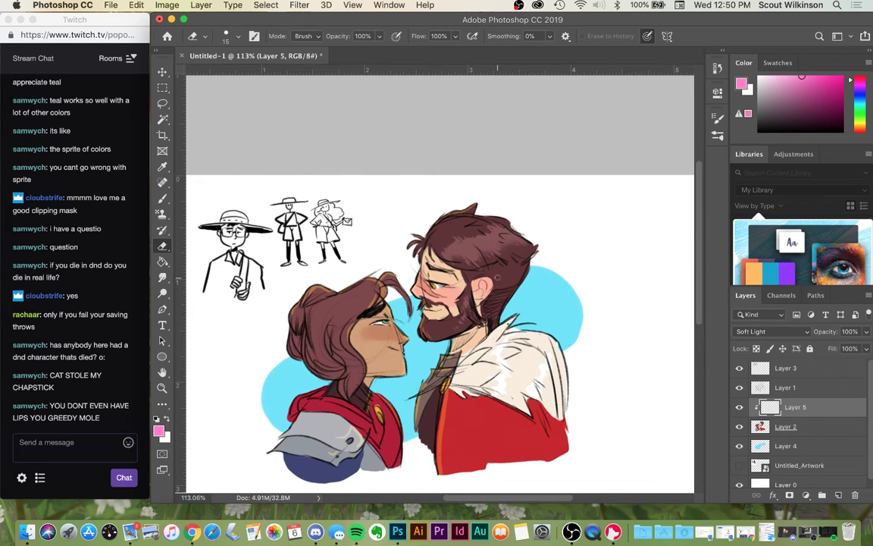
- Toggle the visibility of Layer 3 and Layer 1 to identify the line art, and select Layer 1
left_click(821, 370)
left_click(739, 368)
left_click(739, 368)
left_click(809, 391)
left_click(739, 388)
left_click(740, 391)
left_click(741, 391)
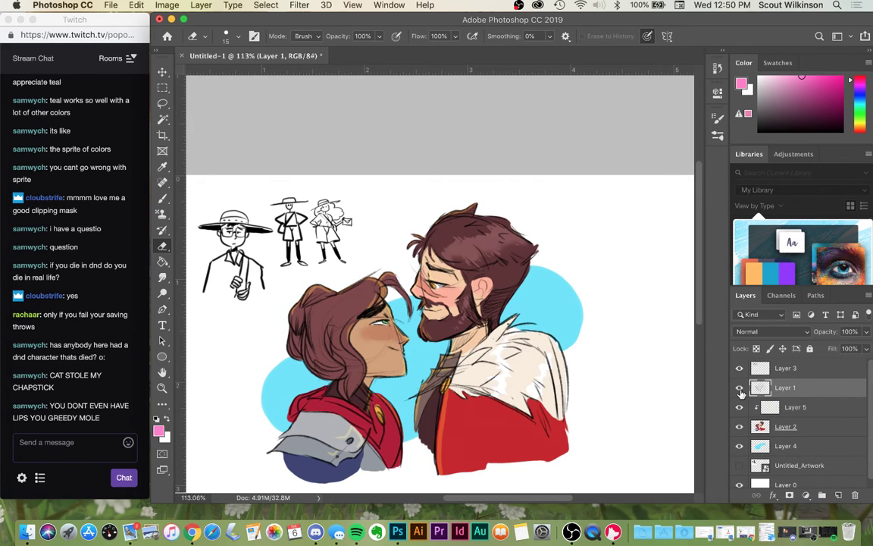
double_click(819, 390)
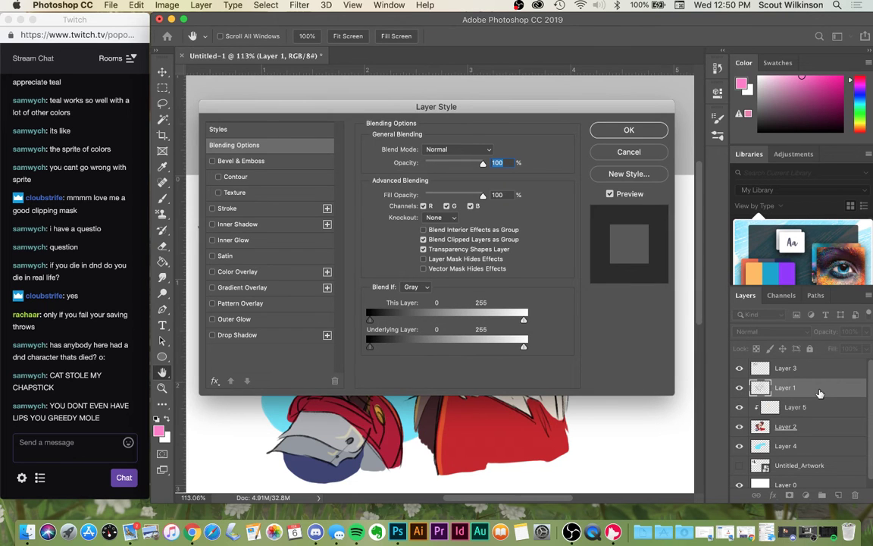
left_click(639, 153)
- Lock Layer 1's transparent pixels and tint the characters' line art dark magenta with a 400 px brush
left_click(757, 349)
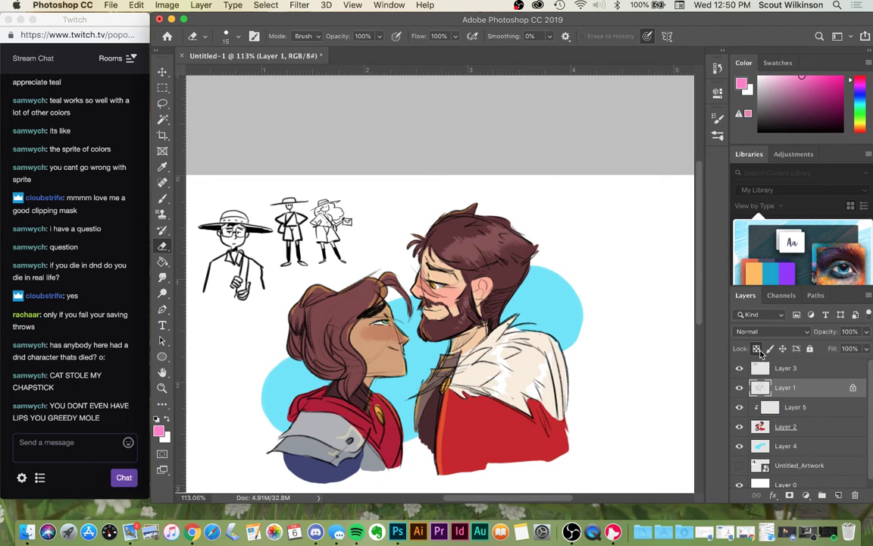
left_click_drag(815, 91, 842, 107)
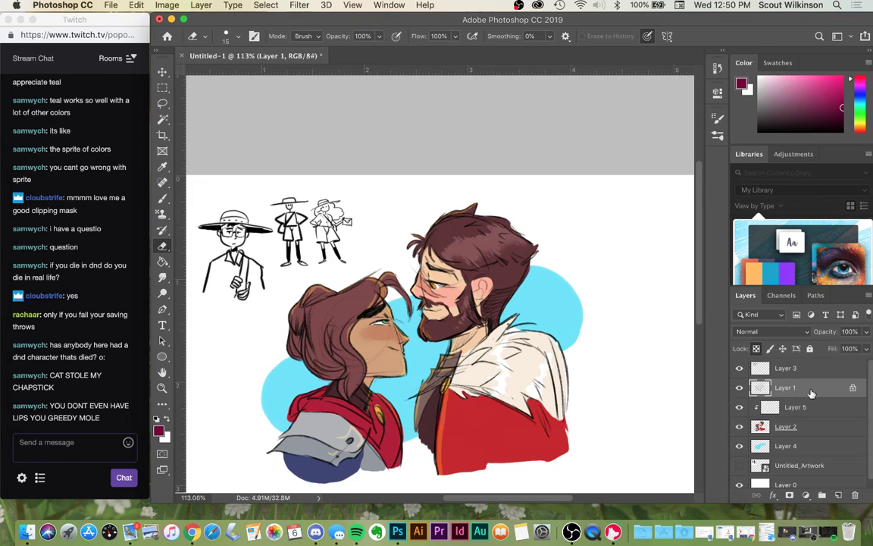
left_click(161, 199)
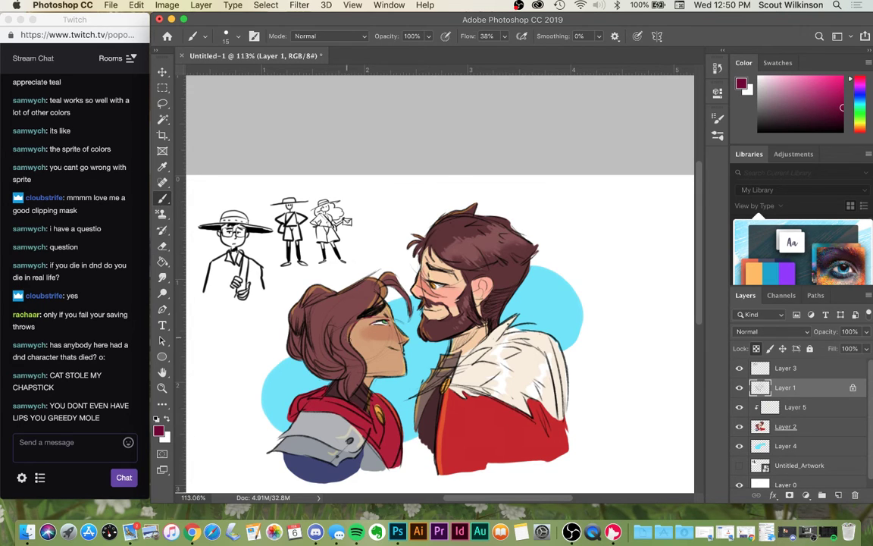
key("bracketright")
key("bracketright")
key("bracketright")
key("bracketright")
key("bracketright")
key("bracketright")
key("bracketright")
key("bracketright")
key("bracketright")
key("bracketright")
key("bracketright")
key("bracketright")
key("bracketright")
key("bracketright")
key("bracketright")
key("bracketright")
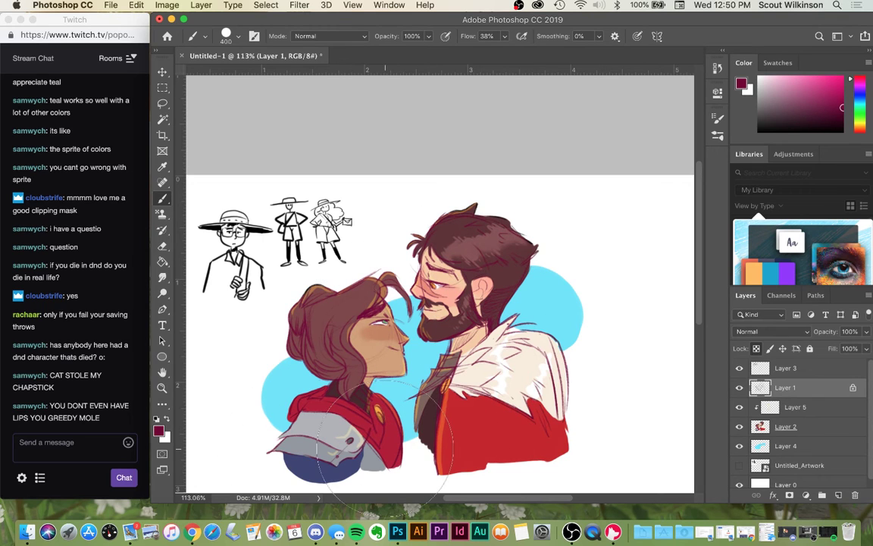
- Set Layer 1's blend mode to Multiply, trying Color Burn before returning to Multiply
left_click(772, 331)
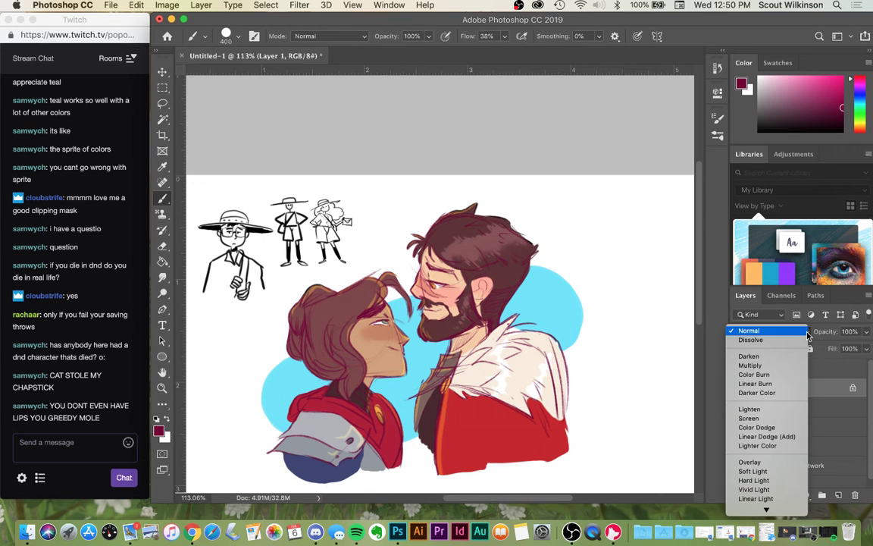
left_click(769, 367)
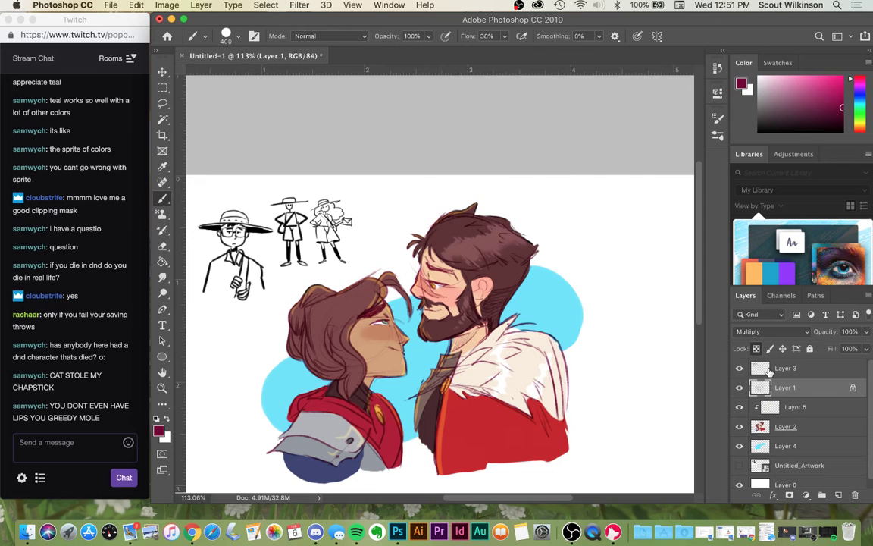
left_click(771, 331)
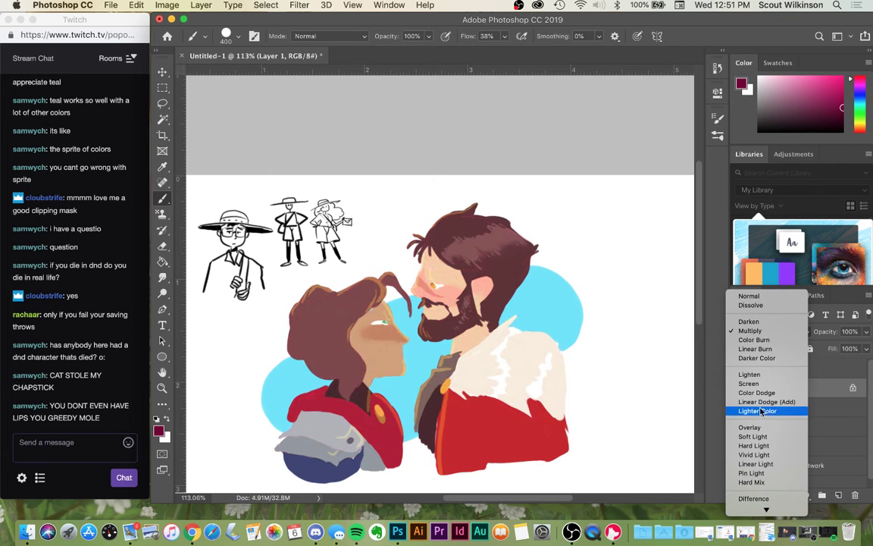
left_click(755, 340)
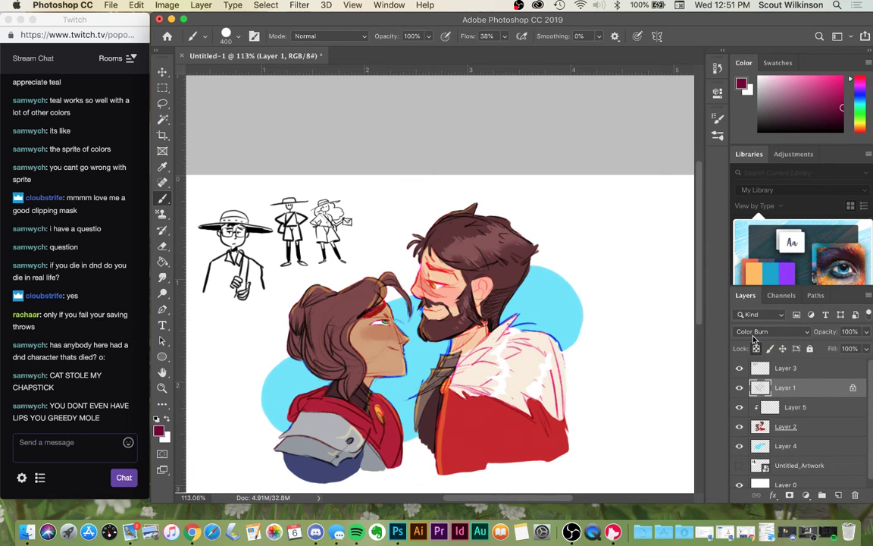
left_click(754, 334)
left_click(758, 322)
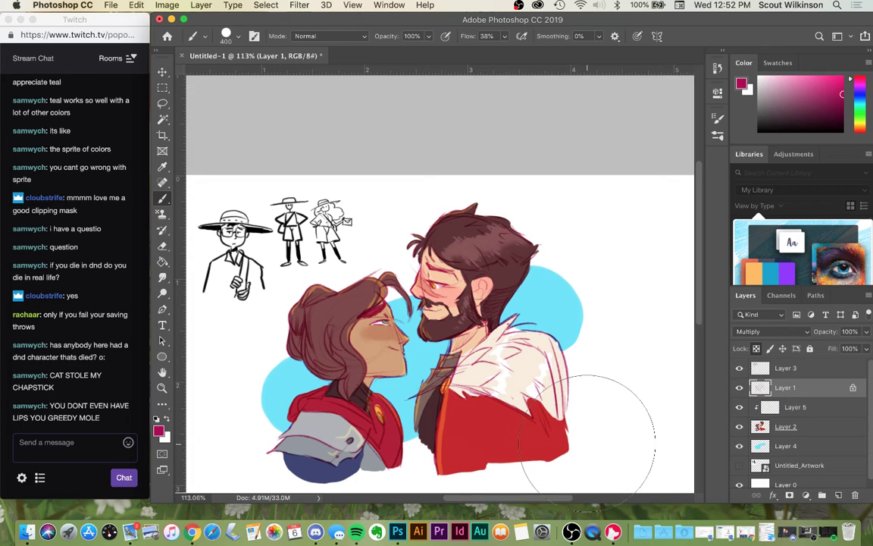
- Sign the artist's initials in white with a 9 px brush on Layer 2, over the turquoise shape behind the man's shoulder
key("bracketleft")
key("bracketleft")
key("bracketleft")
key("bracketleft")
key("bracketleft")
key("bracketleft")
key("bracketleft")
key("bracketleft")
key("bracketleft")
key("bracketleft")
key("bracketleft")
key("bracketleft")
key("bracketleft")
key("bracketleft")
key("bracketleft")
key("bracketleft")
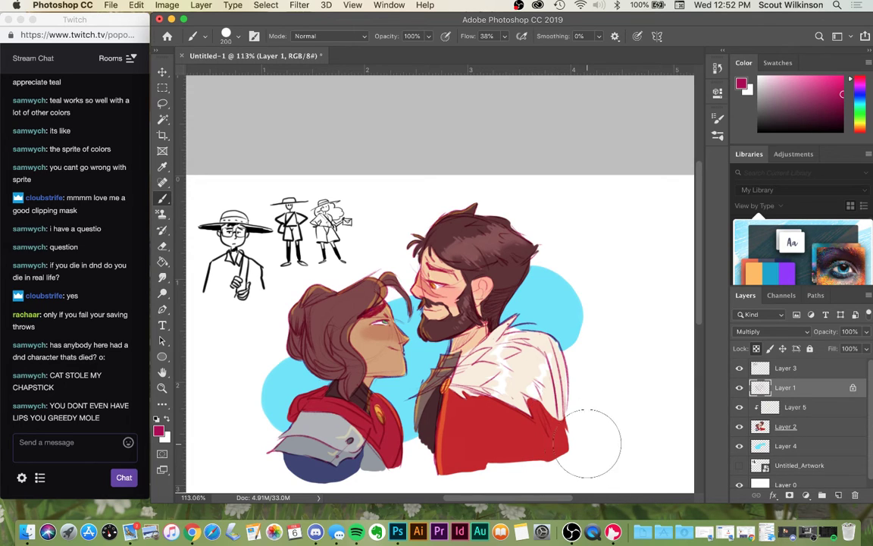
key("bracketleft")
key("bracketleft")
key("bracketleft")
key("bracketleft")
key("bracketleft")
key("bracketleft")
key("bracketleft")
key("bracketleft")
left_click(616, 245, "alt")
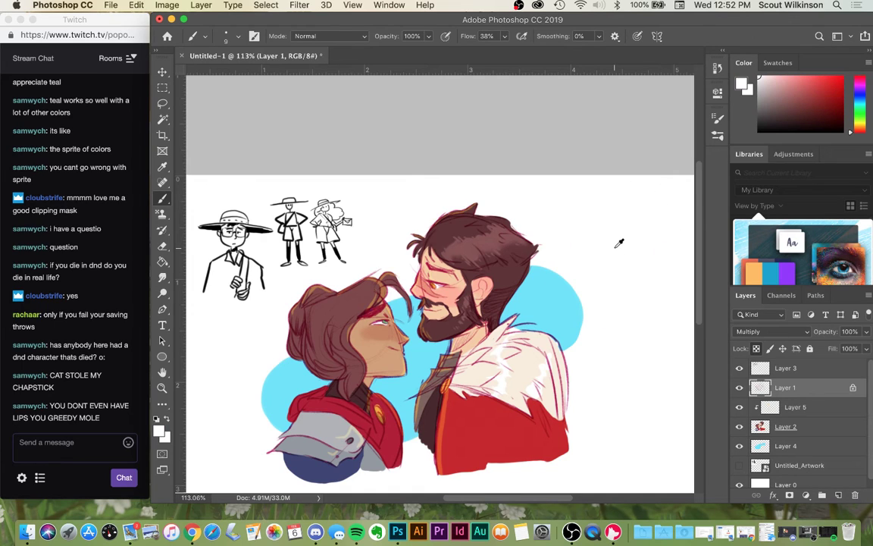
left_click(833, 429)
left_click_drag(556, 309, 544, 334)
mouse_move(558, 314)
left_mouse_down()
mouse_move(568, 340)
mouse_move(576, 310)
left_mouse_up()
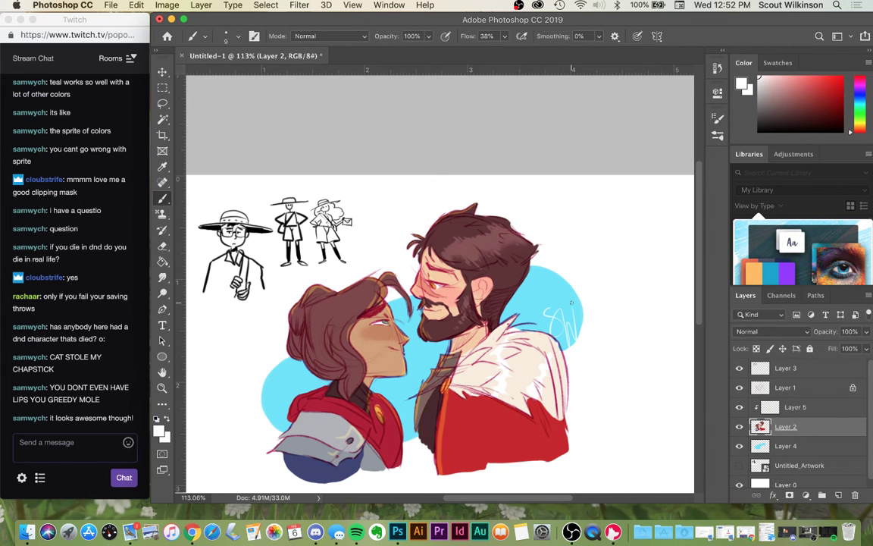
- Save the document in Photoshop format as bolt-jan-req.psd in the ***INCOMING folder
scroll(571, 302, "down", 5)
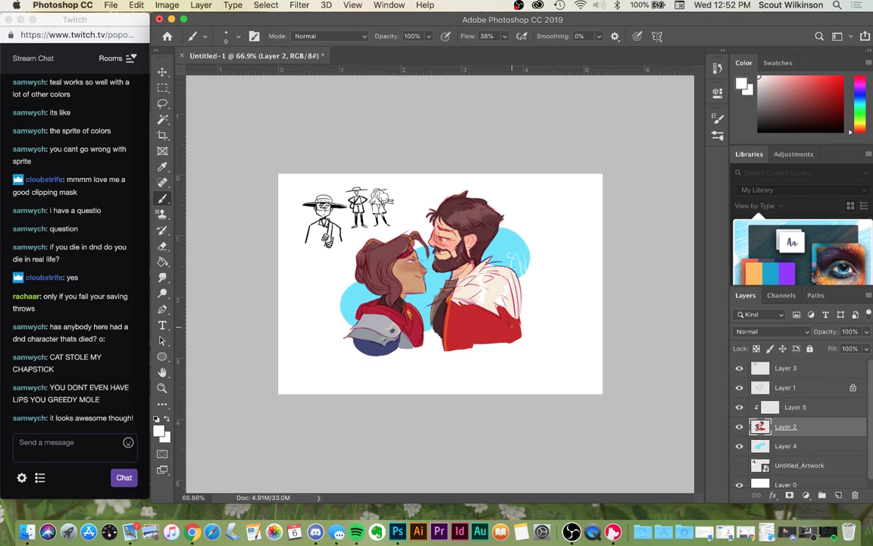
key("super+s")
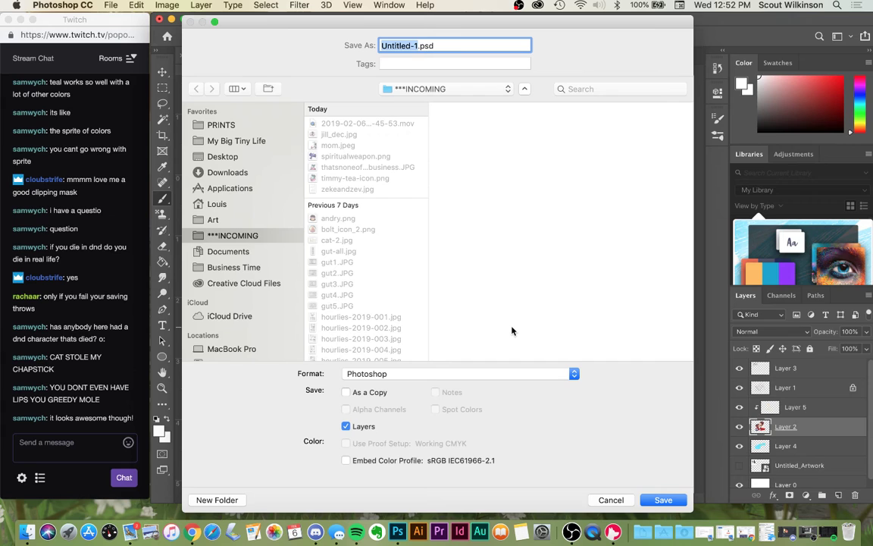
type("bolt-")
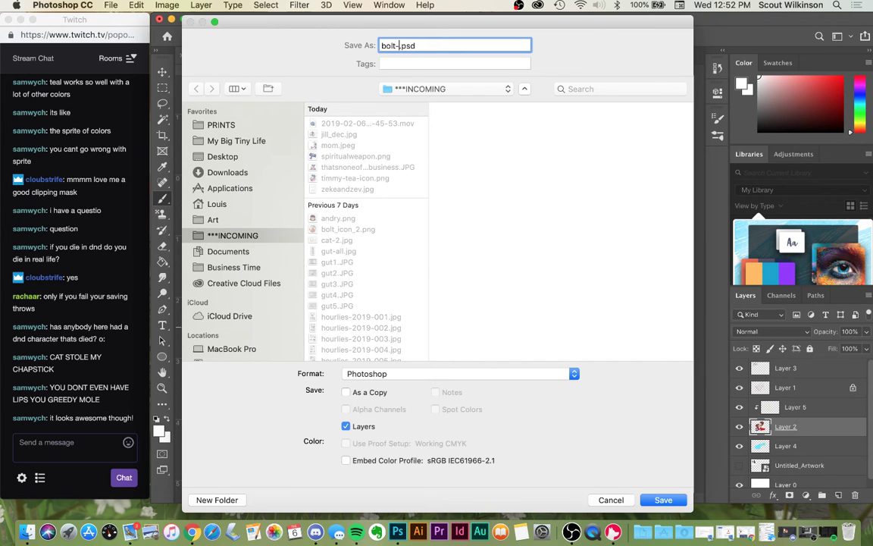
type("feb")
key("BackSpace")
key("BackSpace")
key("BackSpace")
type("jan")
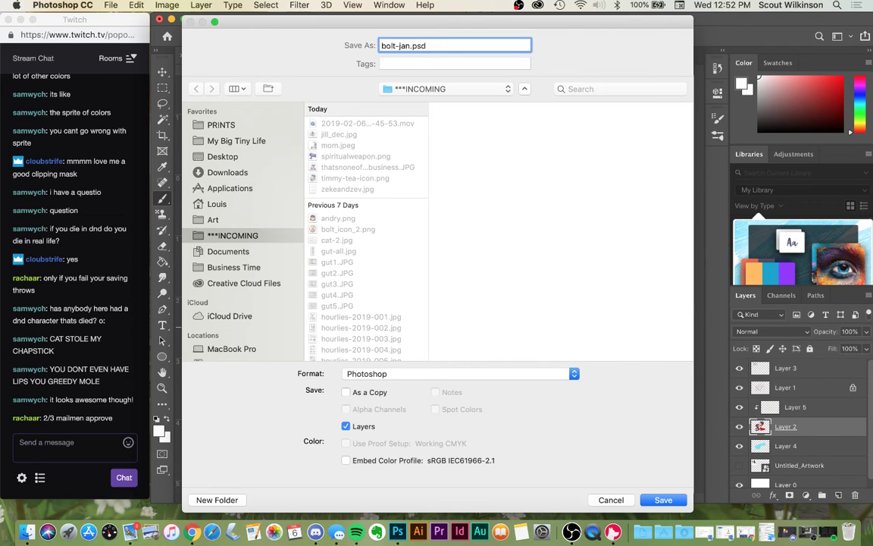
type("=")
key("BackSpace")
type("-req")
left_click(655, 500)
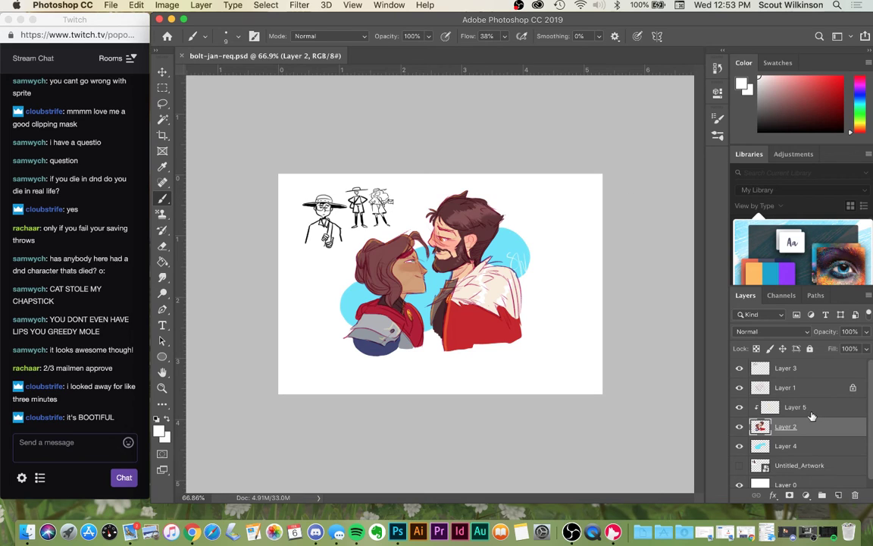
- Duplicate the image as "bolt-jan-req copy" with its layers kept, and hide Layer 3 in the duplicate
left_click(740, 369)
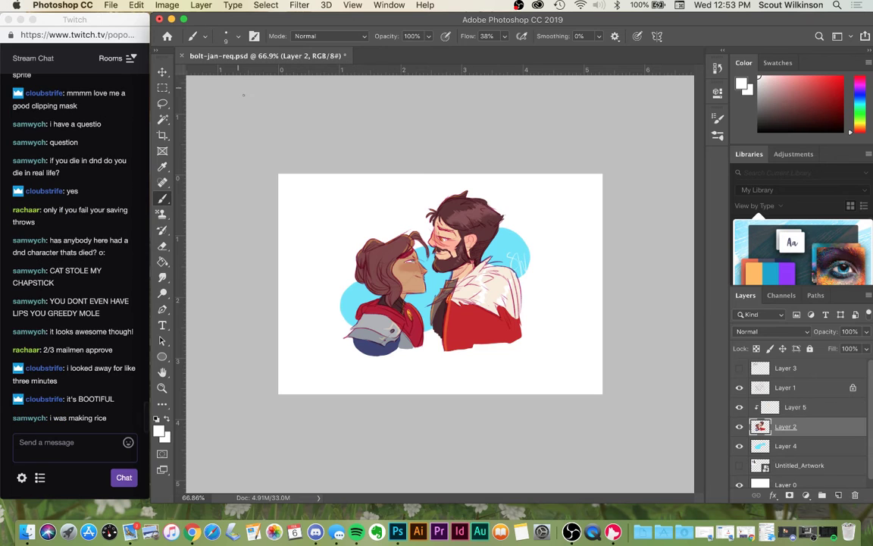
left_click(740, 368)
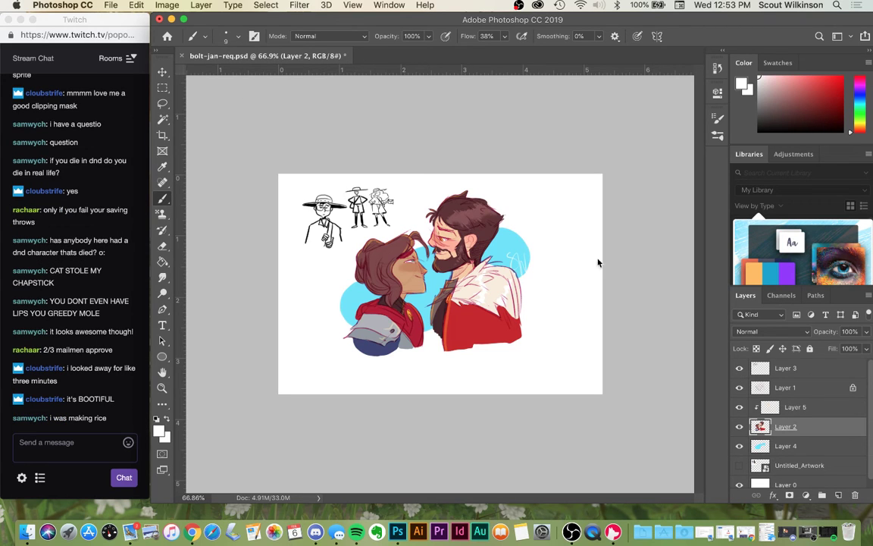
left_click(160, 6)
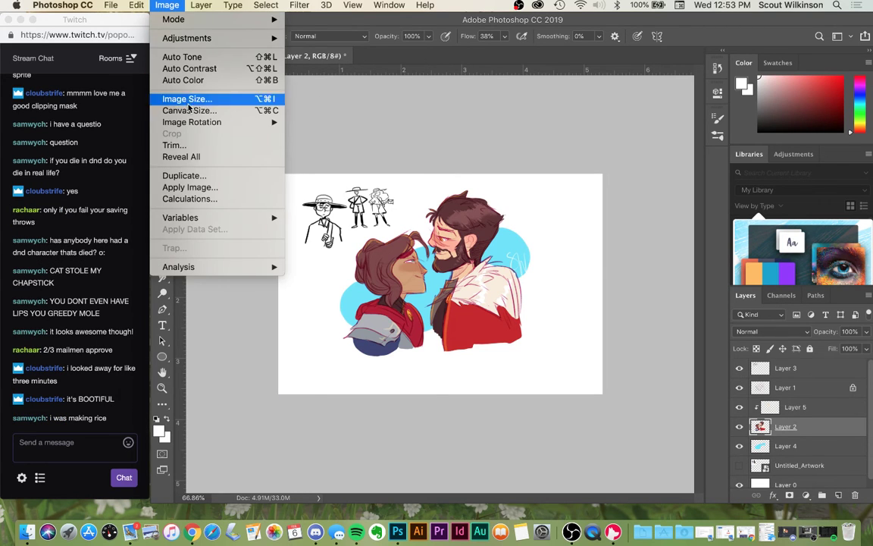
left_click(182, 175)
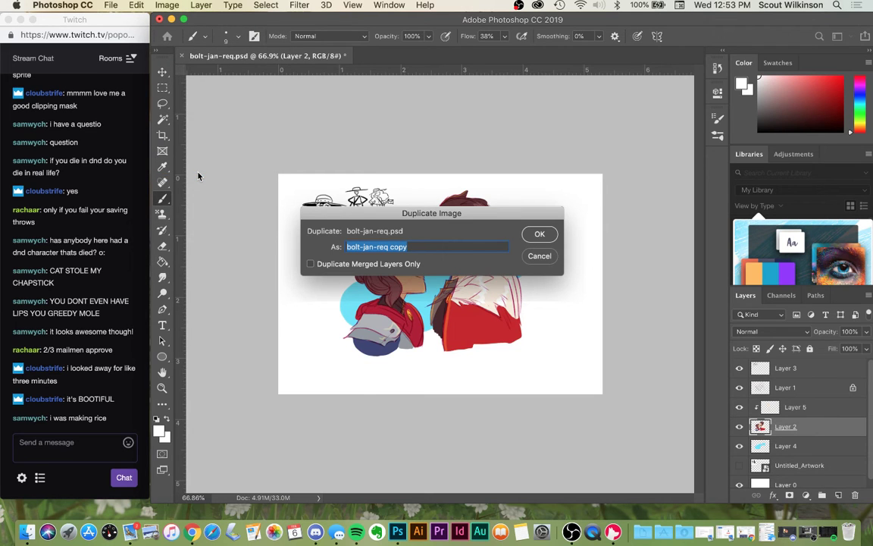
key("Return")
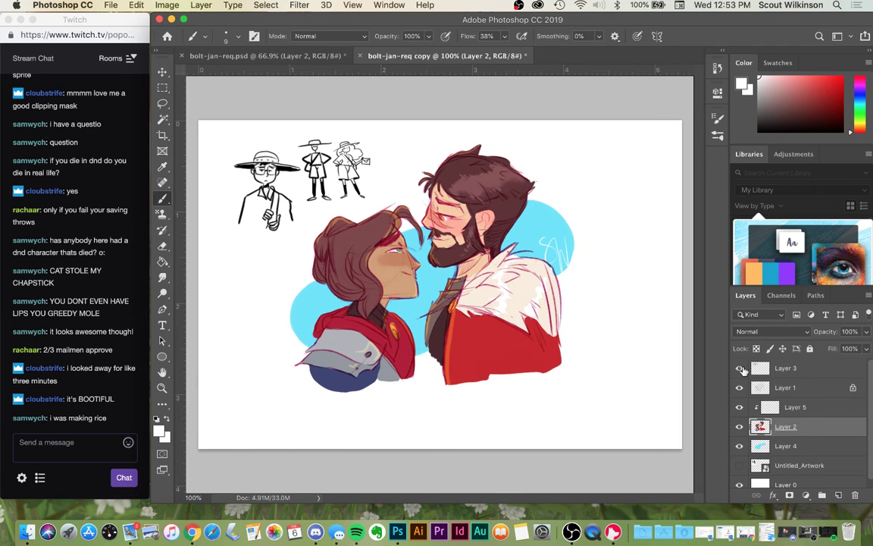
left_click(740, 367)
- Crop the duplicate closely around the two characters at the sides and above, and extend the canvas below them
key("c")
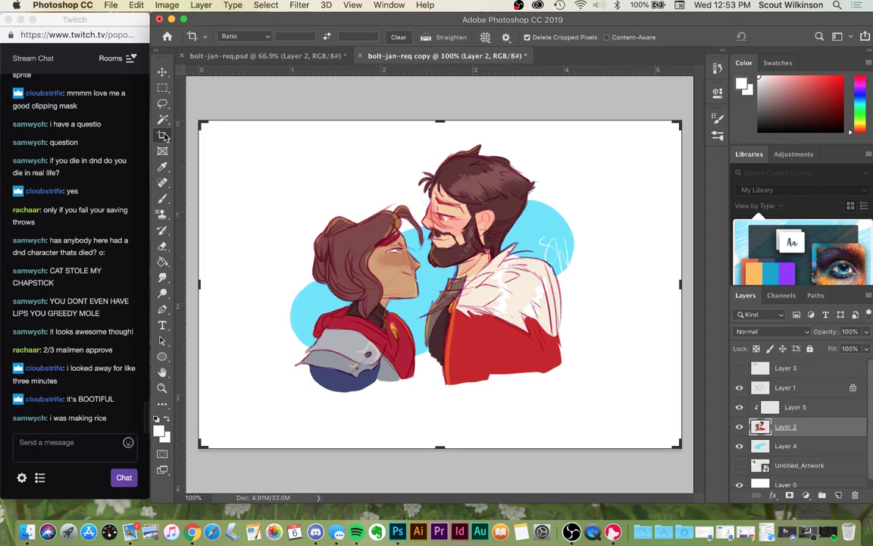
left_click_drag(200, 284, 234, 283)
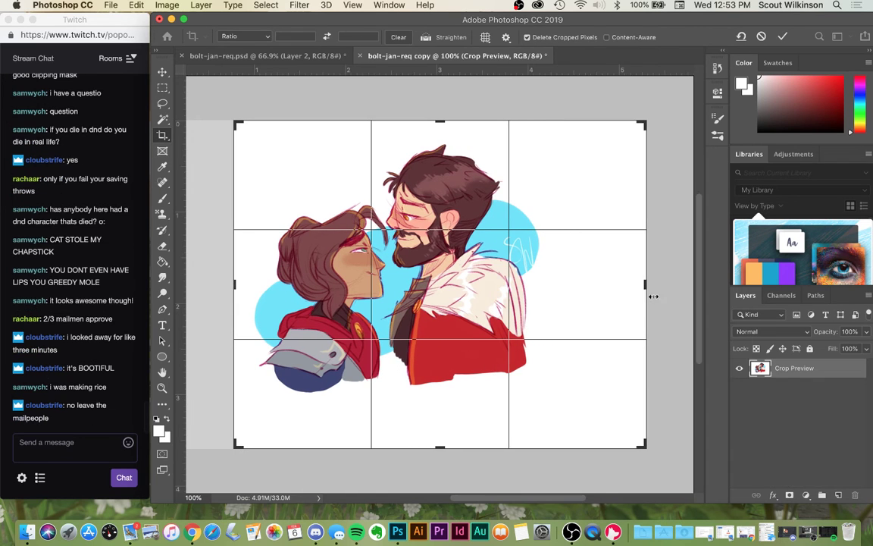
left_click_drag(645, 289, 594, 292)
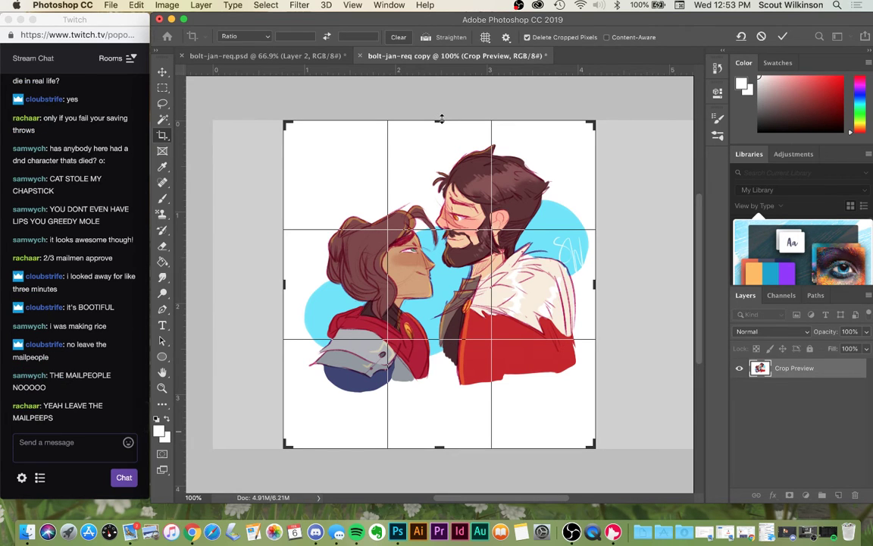
left_click_drag(440, 120, 450, 130)
left_click_drag(284, 283, 292, 284)
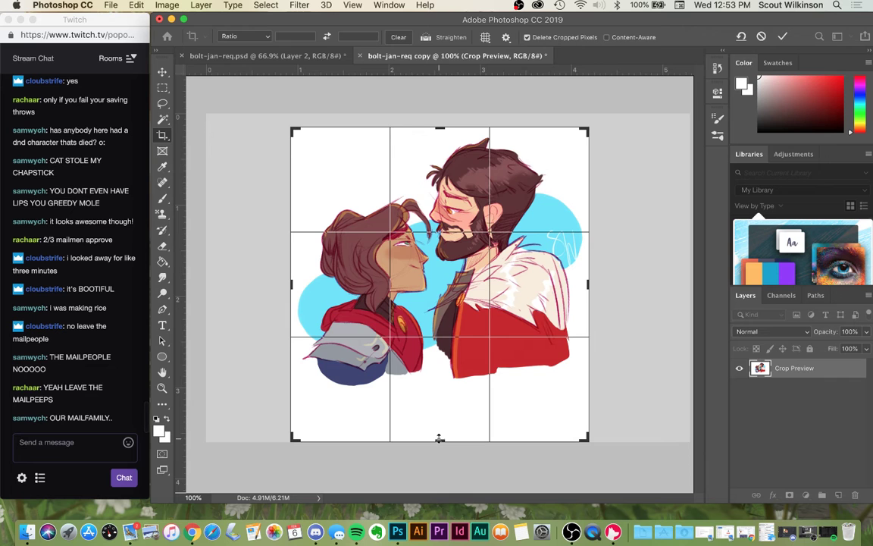
left_click_drag(440, 441, 444, 485)
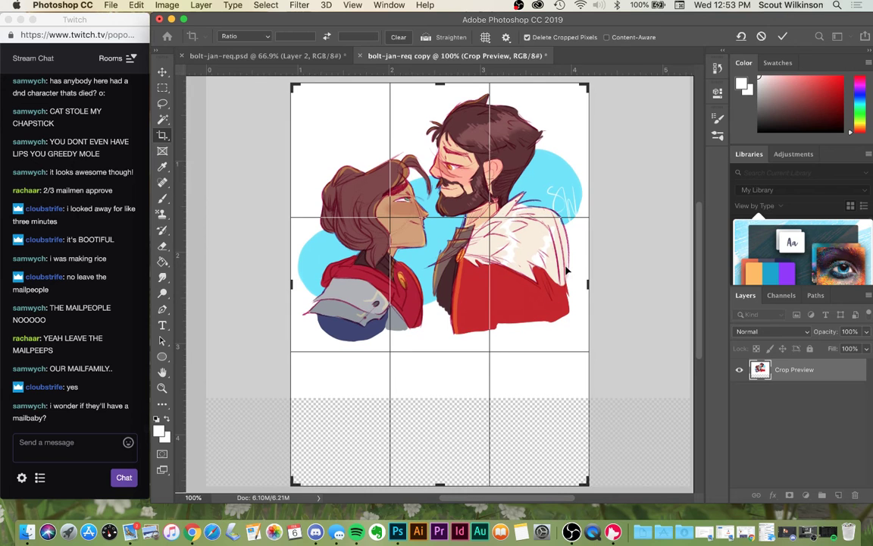
left_click_drag(587, 283, 584, 283)
key("Return")
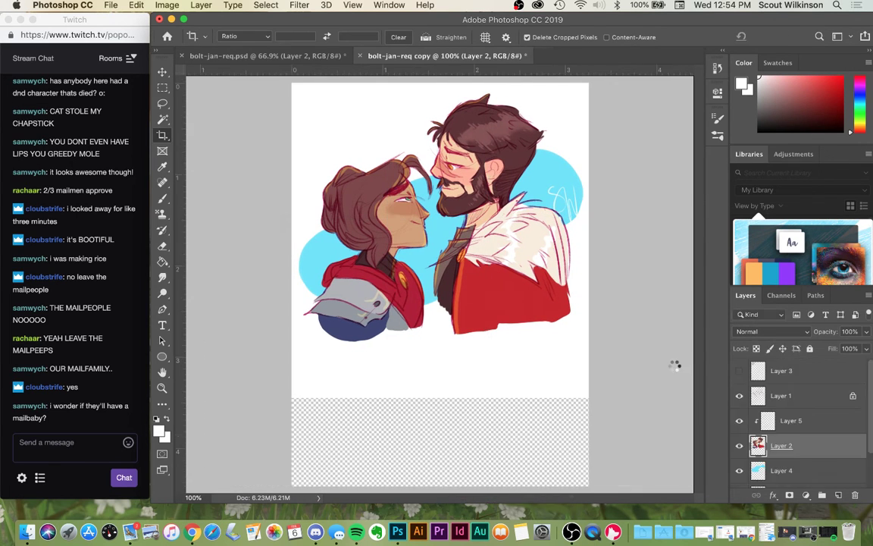
- Fill the transparent strip below the characters with white on Layer 0 using the Paint Bucket
left_click(163, 198)
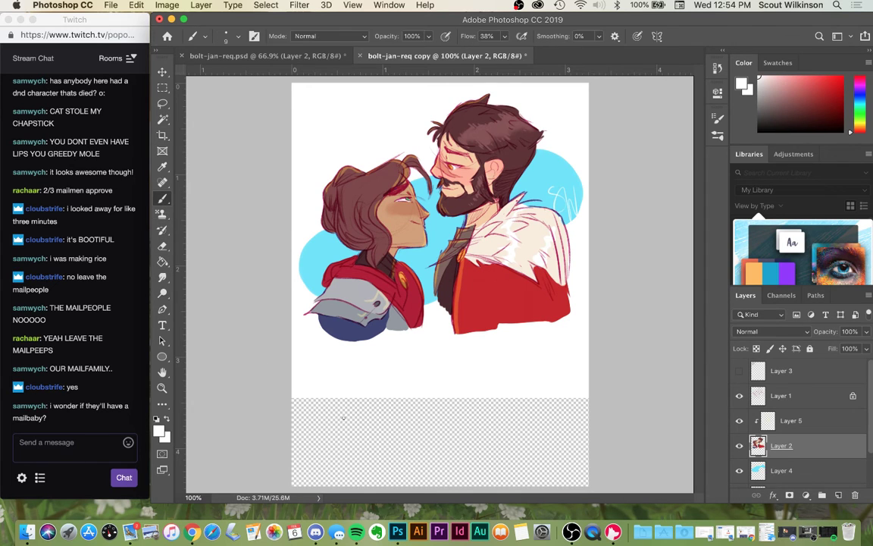
key("g")
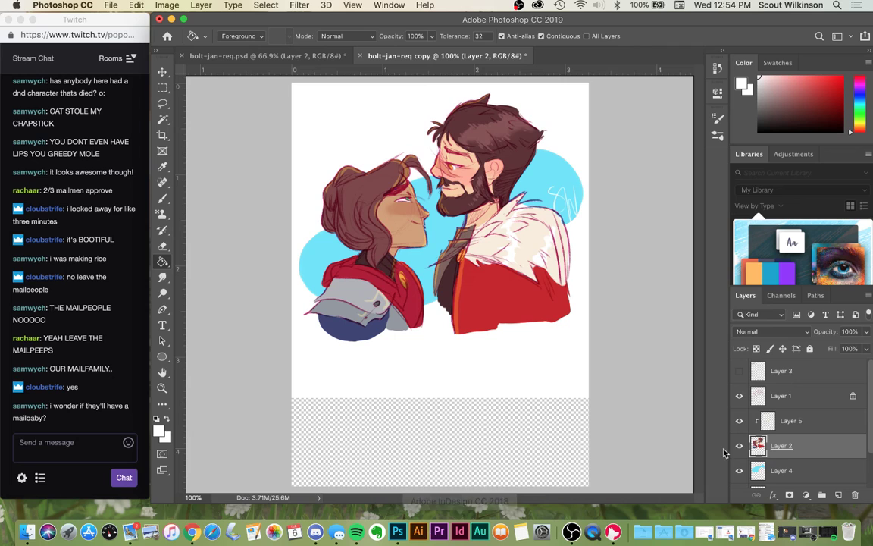
scroll(854, 475, "down", 2)
left_click(799, 474)
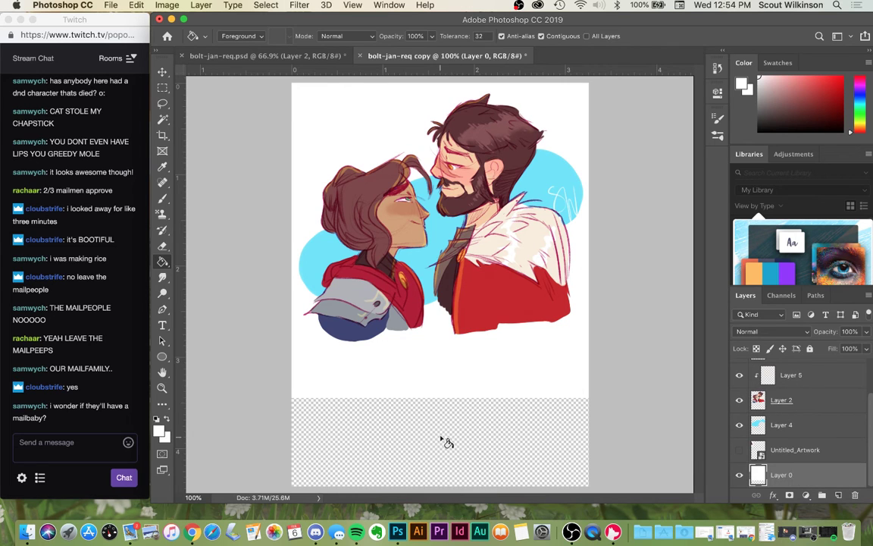
left_click(444, 444)
scroll(788, 409, "up", 2)
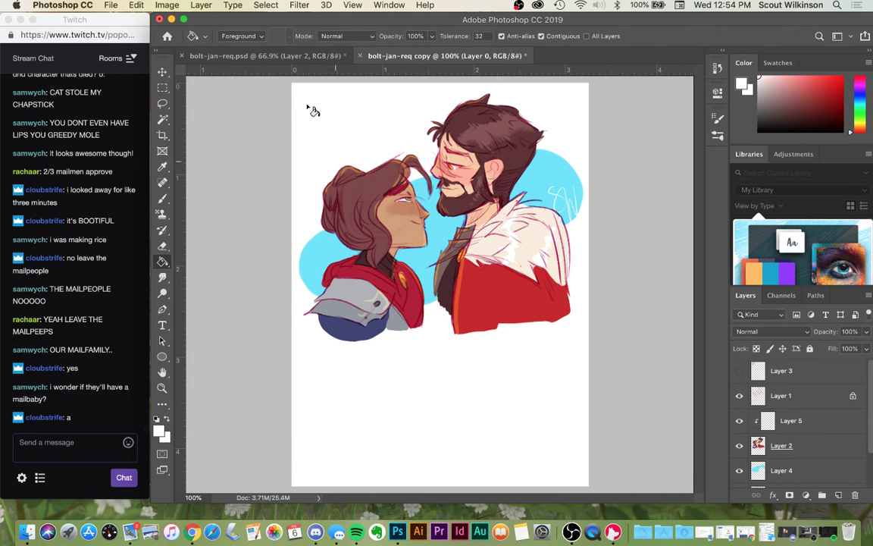
- Copy the lassoed sketches of the three hatted figures from Layer 3 of bolt-jan-req.psd and paste them into the duplicate
left_click(275, 56)
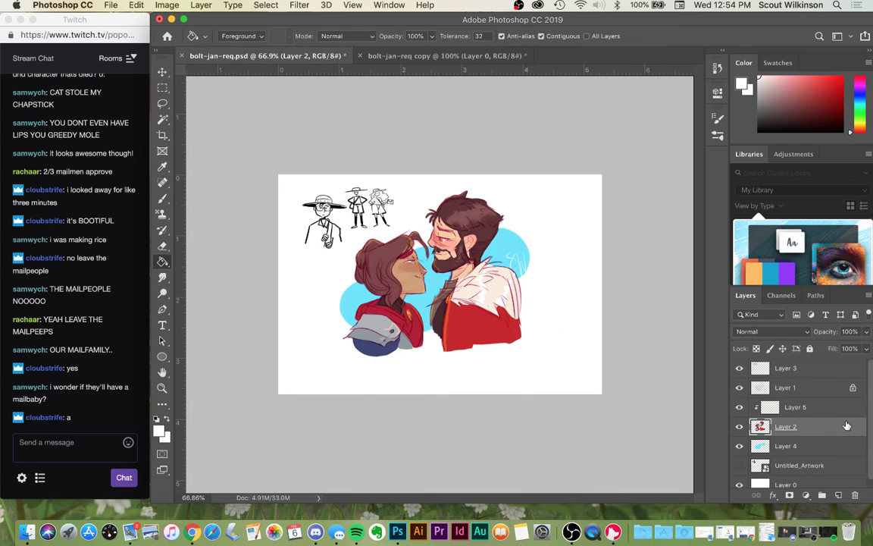
left_click(785, 368)
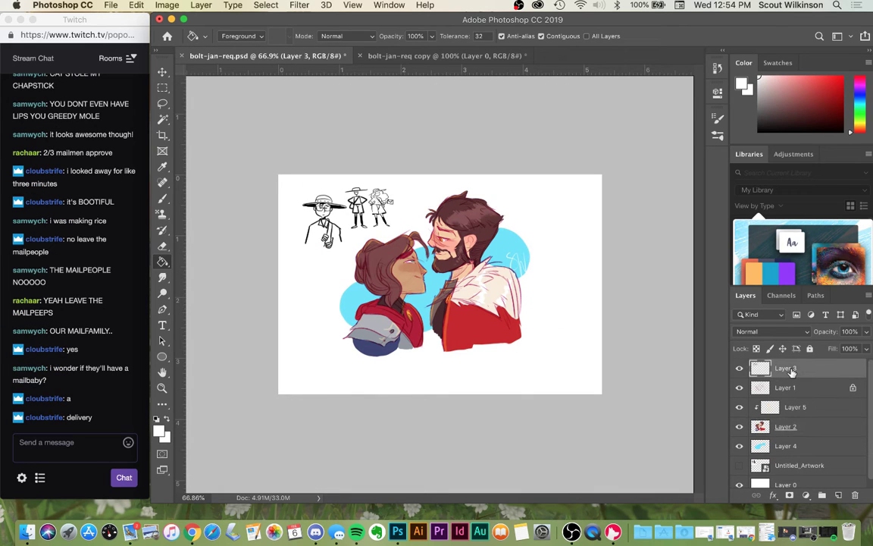
left_click(164, 105)
mouse_move(329, 190)
left_mouse_down()
mouse_move(293, 196)
mouse_move(300, 254)
mouse_move(349, 261)
mouse_move(383, 241)
mouse_move(405, 205)
mouse_move(385, 172)
mouse_move(306, 196)
left_mouse_up()
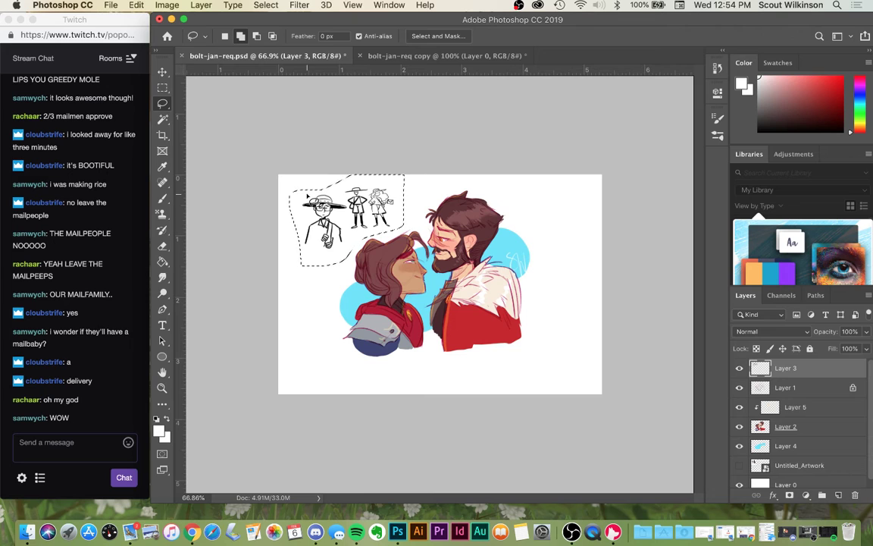
left_click(391, 56)
key("super+v")
- Move the pasted hatted-figure sketches into the white space beneath the two characters and deselect the layer
left_click(162, 72)
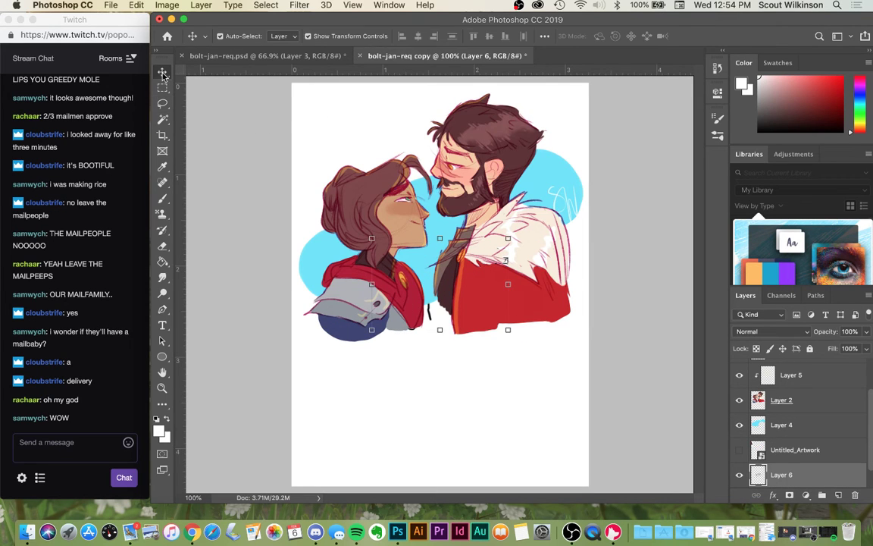
mouse_move(449, 280)
left_mouse_down()
mouse_move(439, 356)
mouse_move(436, 327)
mouse_move(396, 338)
mouse_move(454, 419)
mouse_move(435, 396)
mouse_move(440, 388)
left_mouse_up()
key("super+z")
left_click(646, 352)
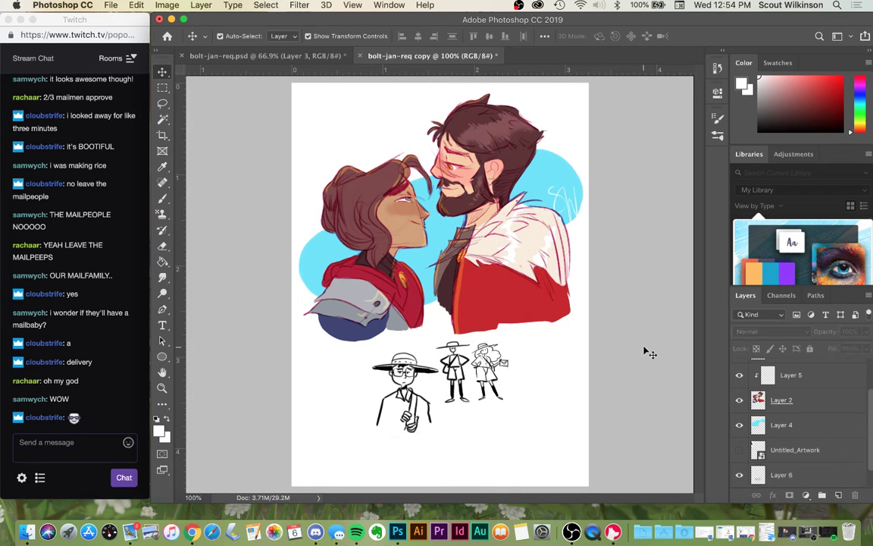
- Crop off the excess white space below the hatted-figure sketches
left_click(162, 134)
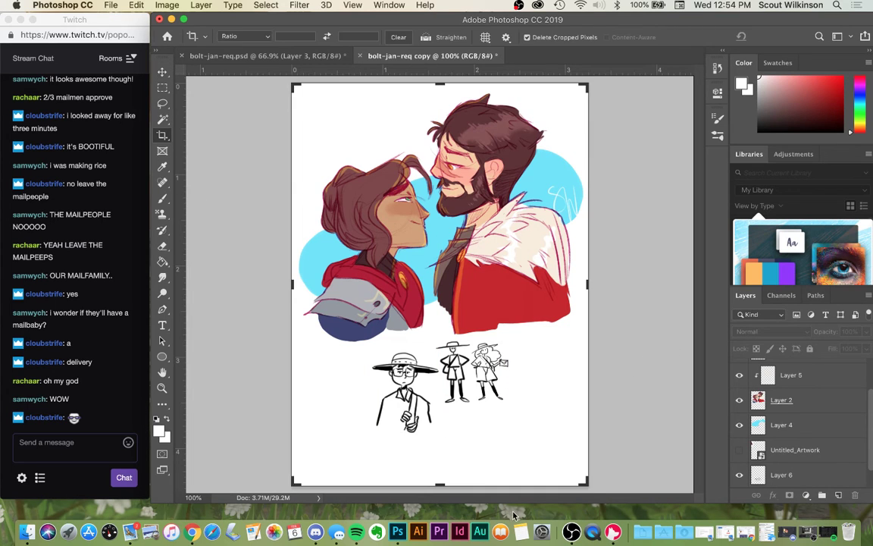
left_click_drag(453, 487, 432, 460)
key("Return")
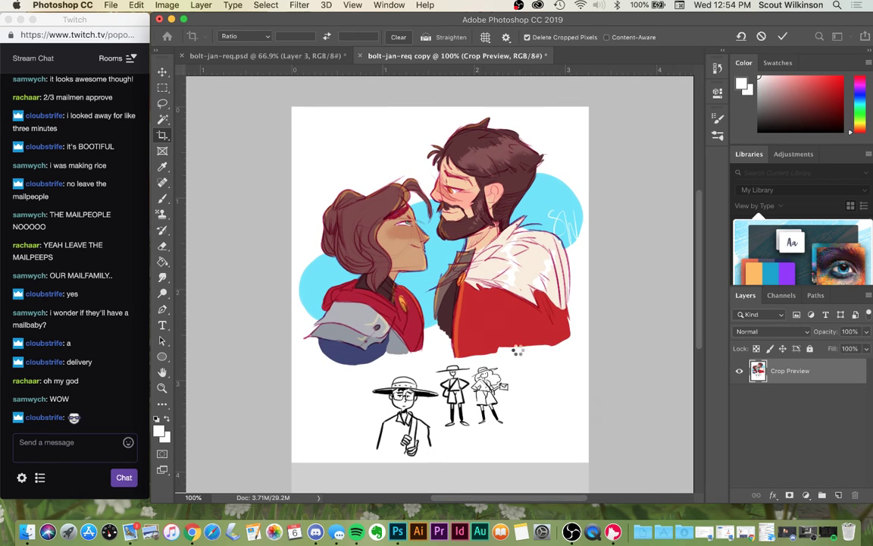
- Save the cropped image as a JPEG named bolt-jan-req.jpg in ***INCOMING, with quality 10 (Maximum) and Baseline ("Standard") format
left_click(72, 5)
mouse_move(106, 4)
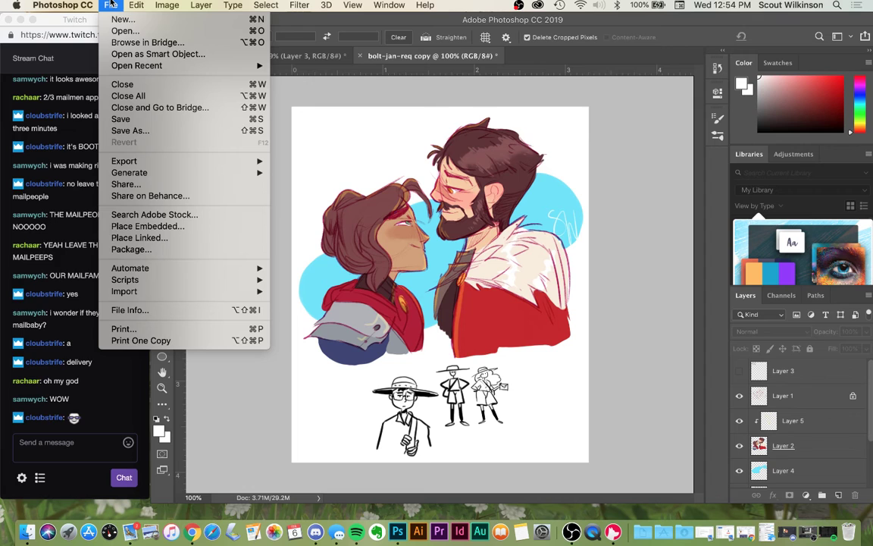
left_click(140, 131)
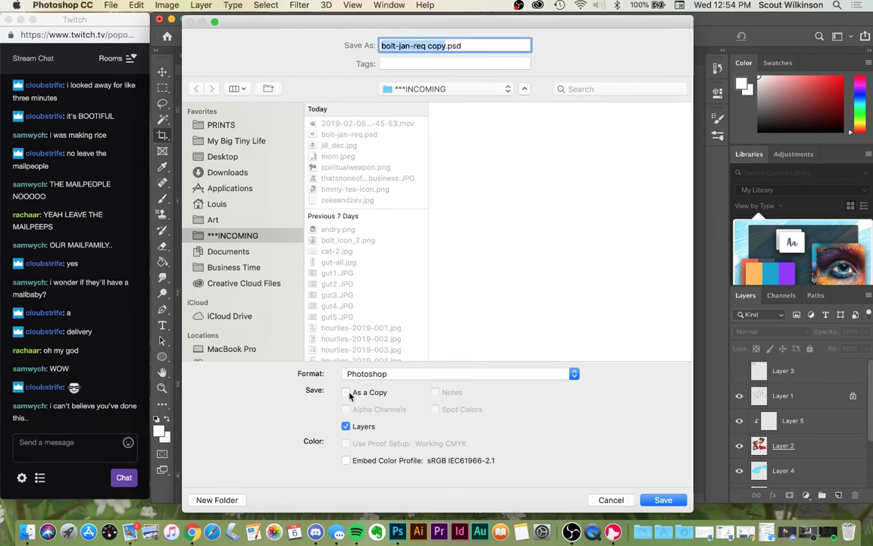
left_click(425, 373)
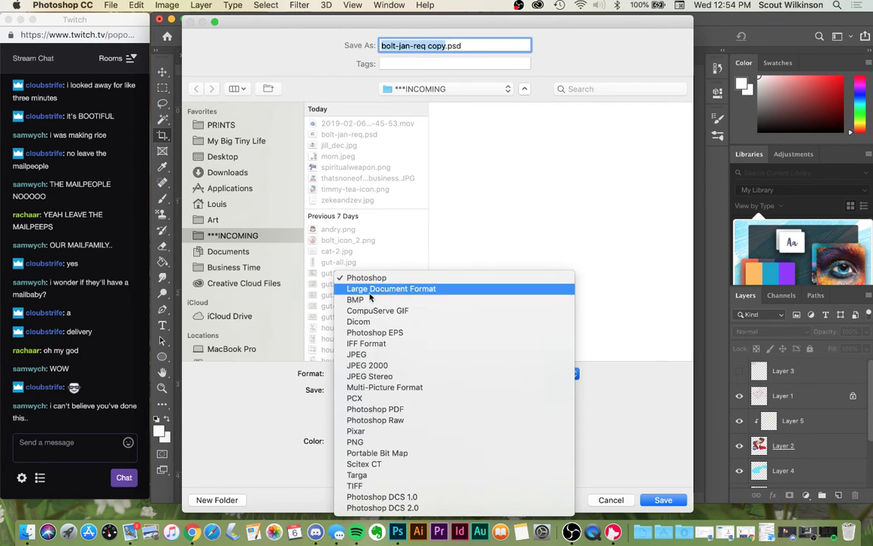
left_click(368, 355)
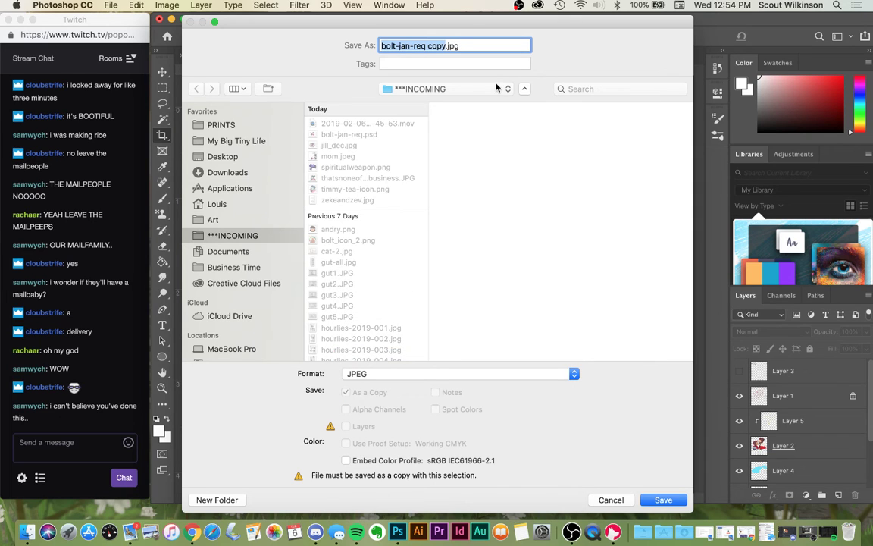
left_click(442, 46)
key("BackSpace")
key("BackSpace")
key("BackSpace")
key("BackSpace")
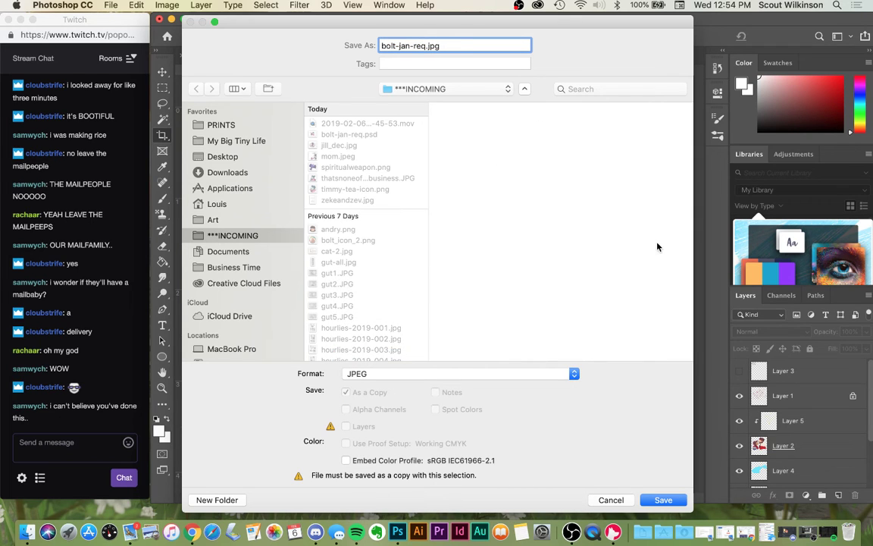
left_click(658, 501)
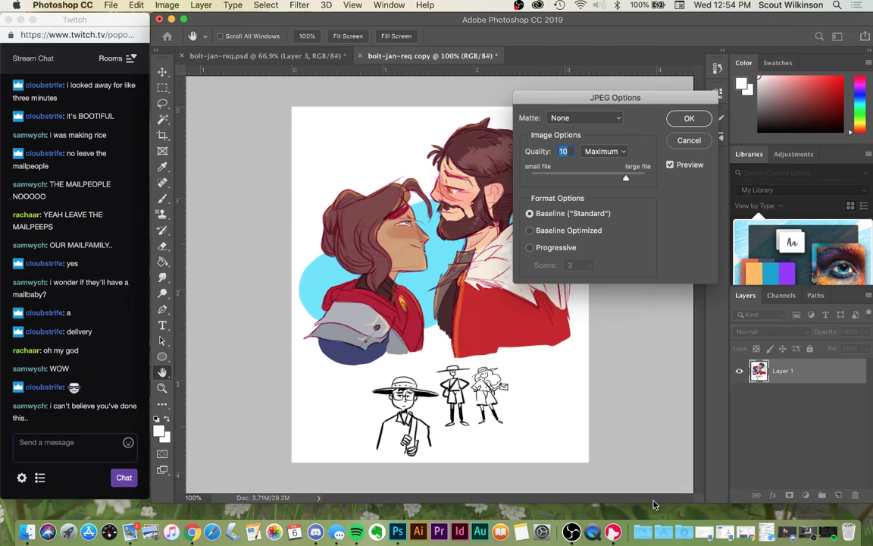
left_click(690, 119)
- Close the "bolt-jan-req copy" document without saving its changes
key("c")
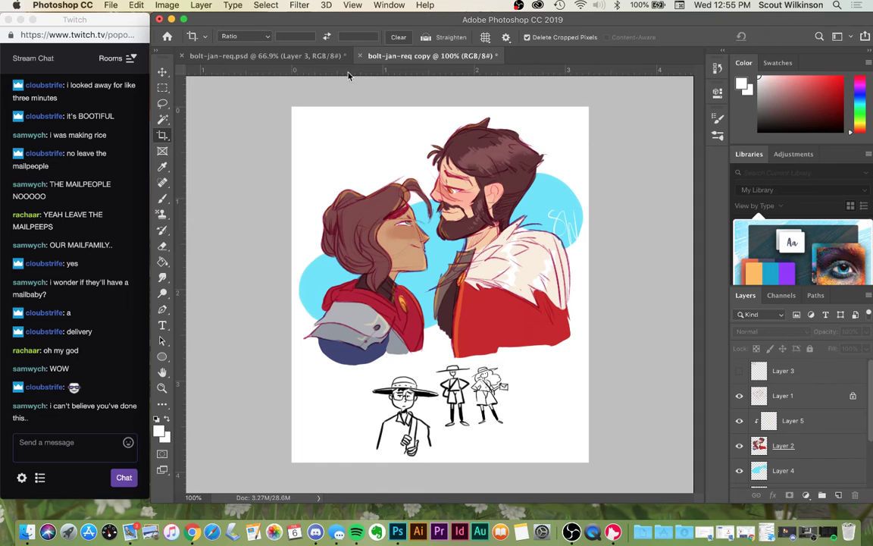
key("super+w")
left_click(392, 192)
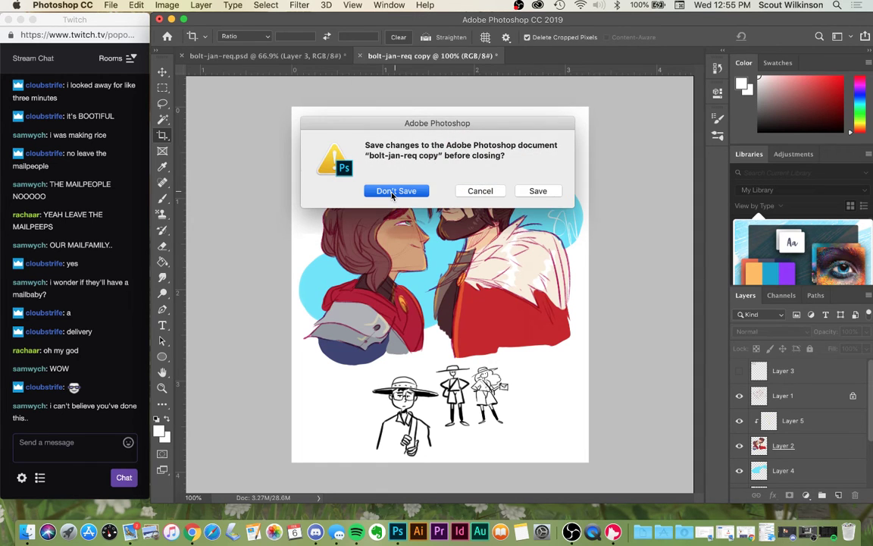
- Discard the copy's unsaved changes and crop the excess white space from the right and lower edges of bolt-jan-req.psd
key("super+d")
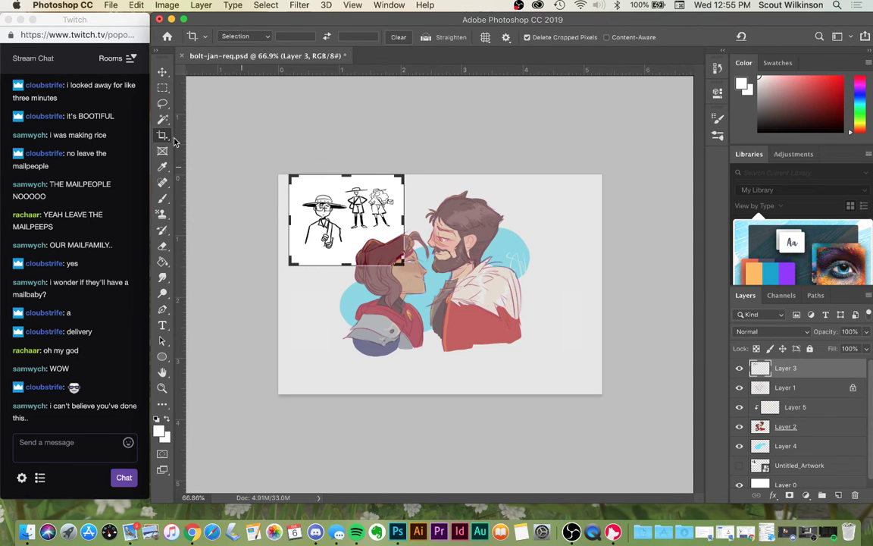
key("b")
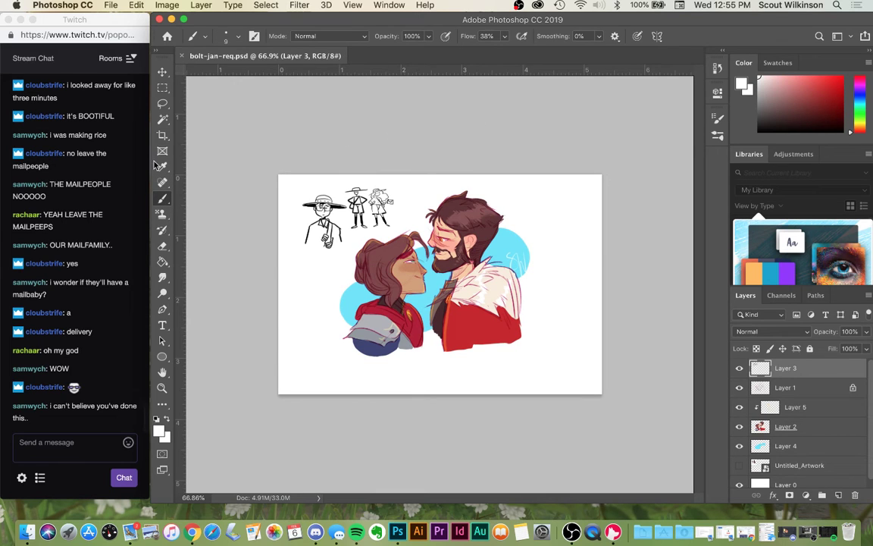
key("c")
left_click_drag(602, 284, 569, 283)
left_click_drag(439, 391, 434, 379)
key("Return")
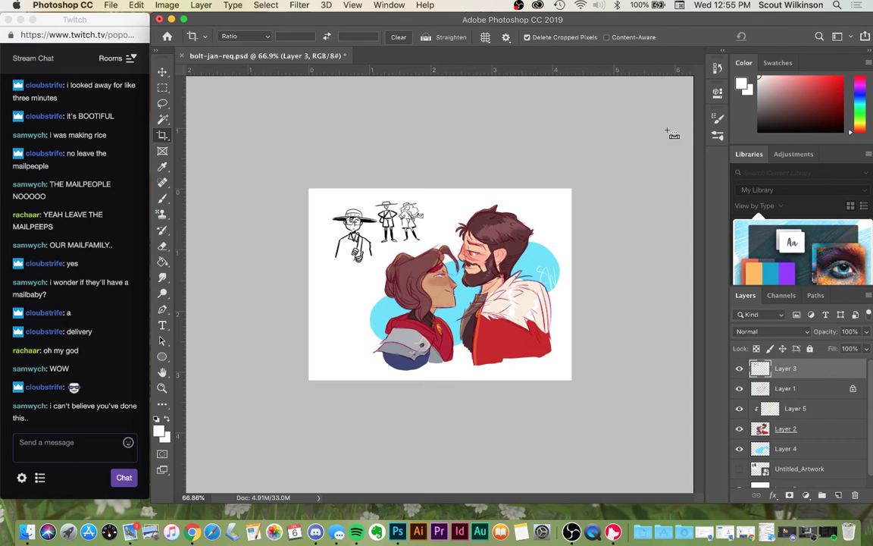
- Close bolt-jan-req.psd and create a new white 1920 x 1080 px RGB document at 300 pixels/inch
left_click(182, 56)
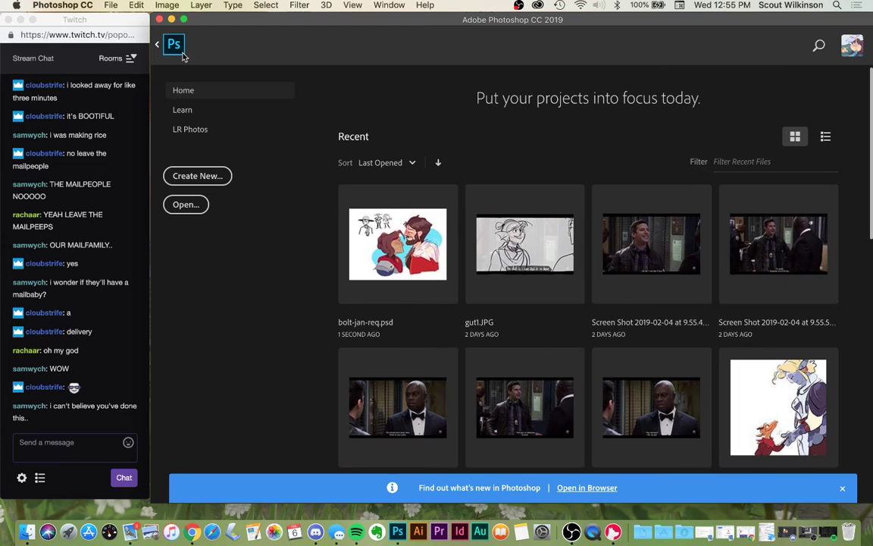
left_click(191, 177)
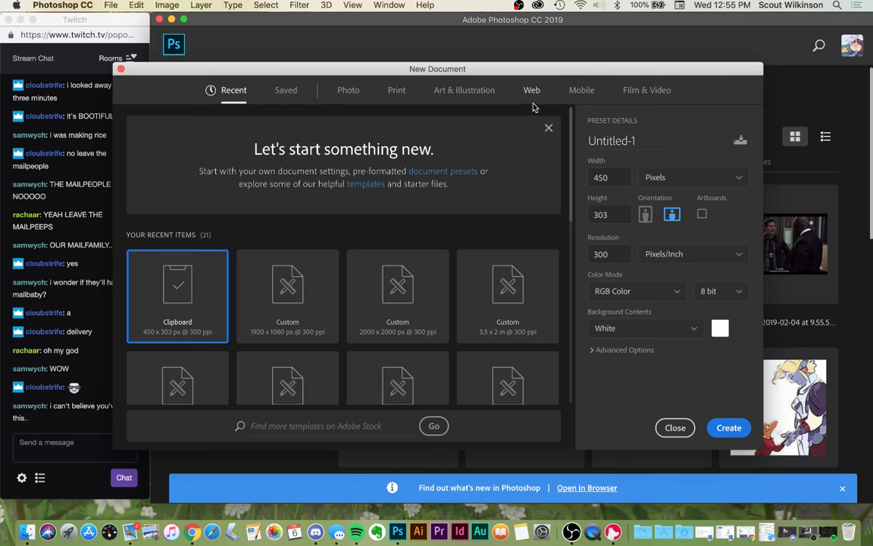
left_click(317, 297)
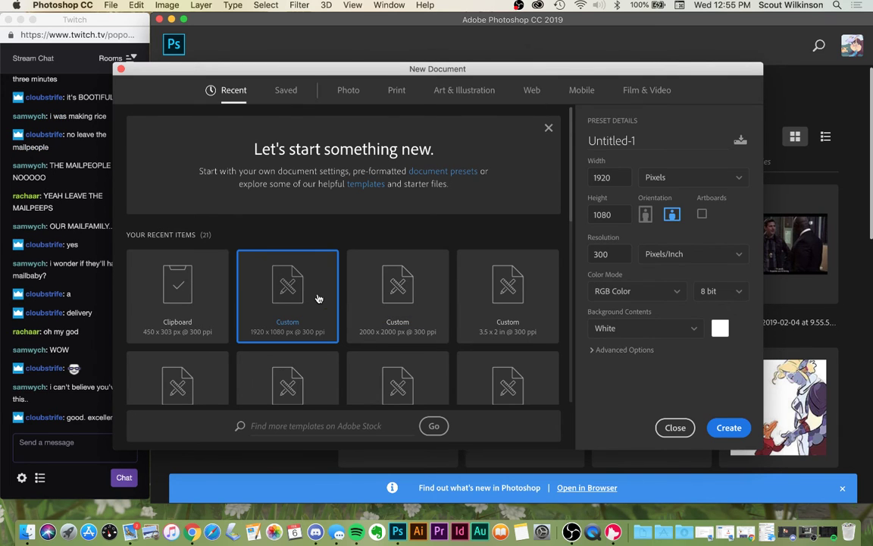
left_click(725, 426)
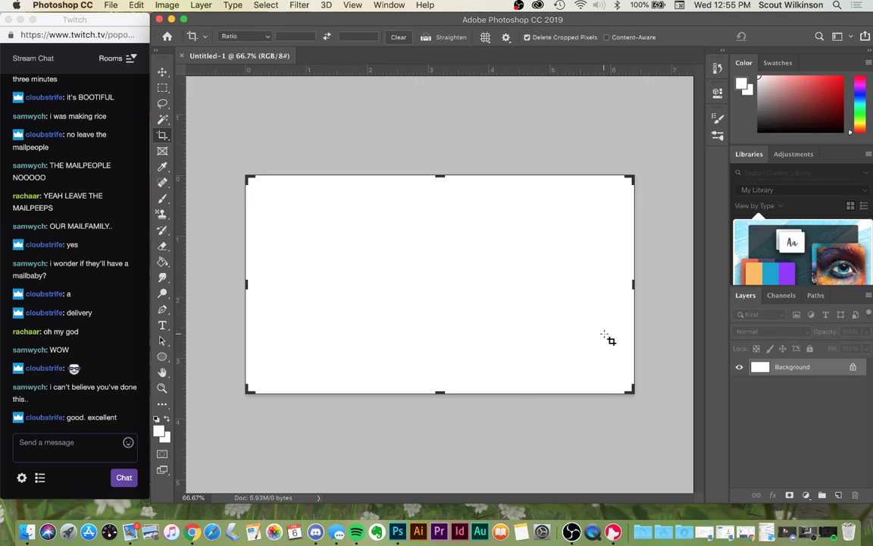
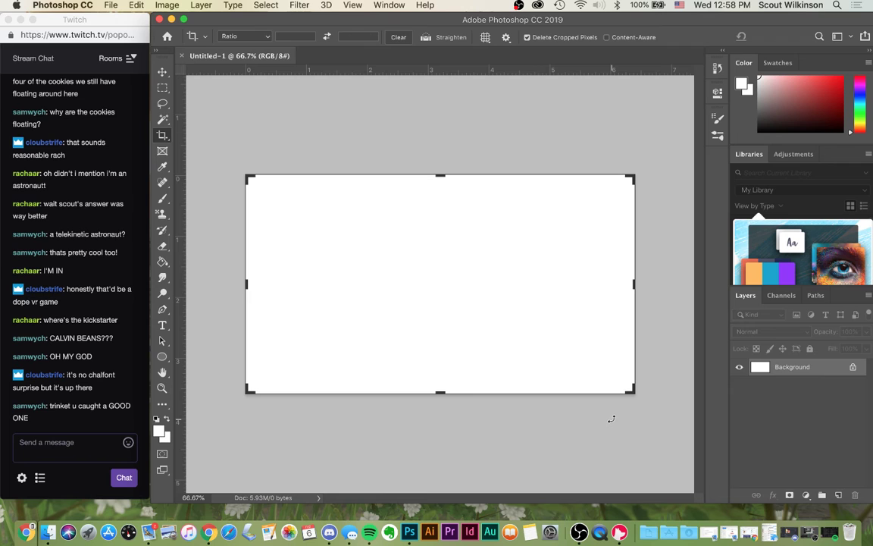
- Crop the blank canvas to an upright format about 4.3 inches wide and 4.9 inches high
left_click_drag(633, 298, 571, 316)
left_click_drag(443, 392, 445, 431)
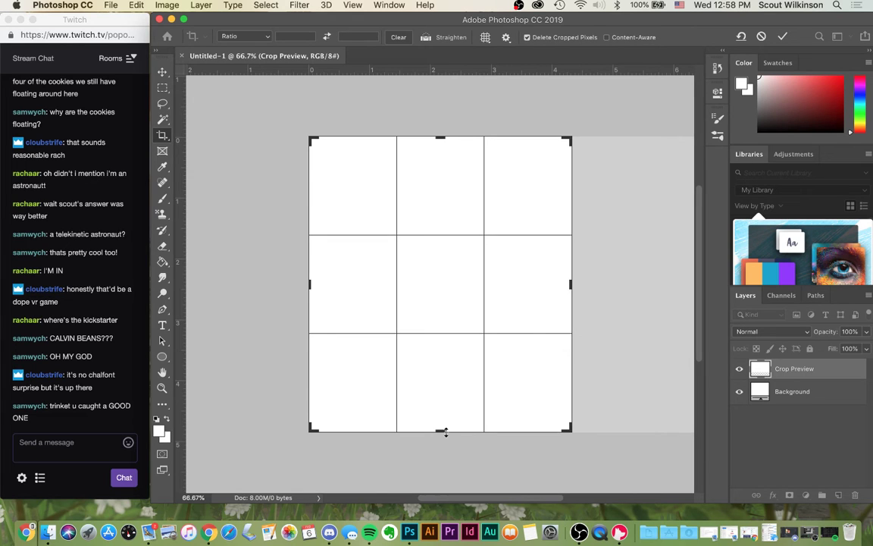
key("Return")
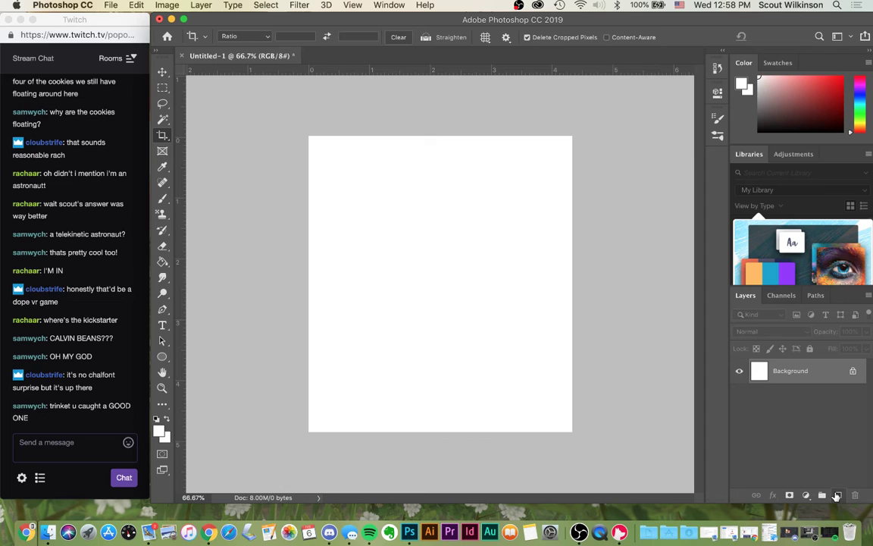
- Add a new layer above the Background and set the foreground colour to black for the Brush tool
left_click(838, 495)
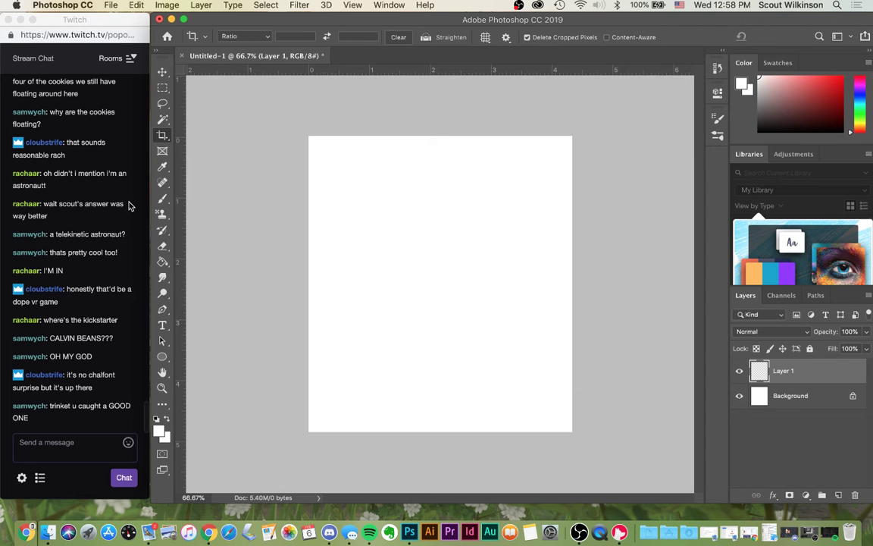
left_click(159, 430)
left_click_drag(573, 211, 691, 234)
left_click(811, 71)
key("c")
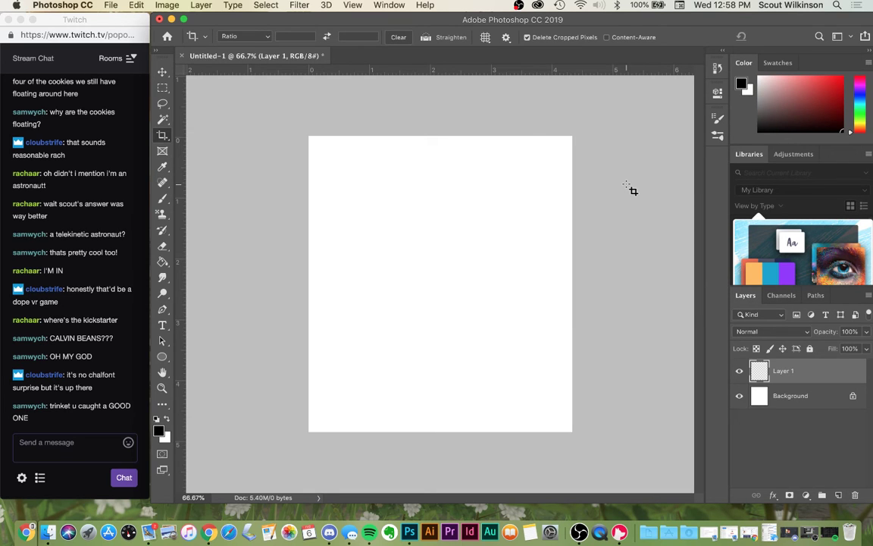
key("b")
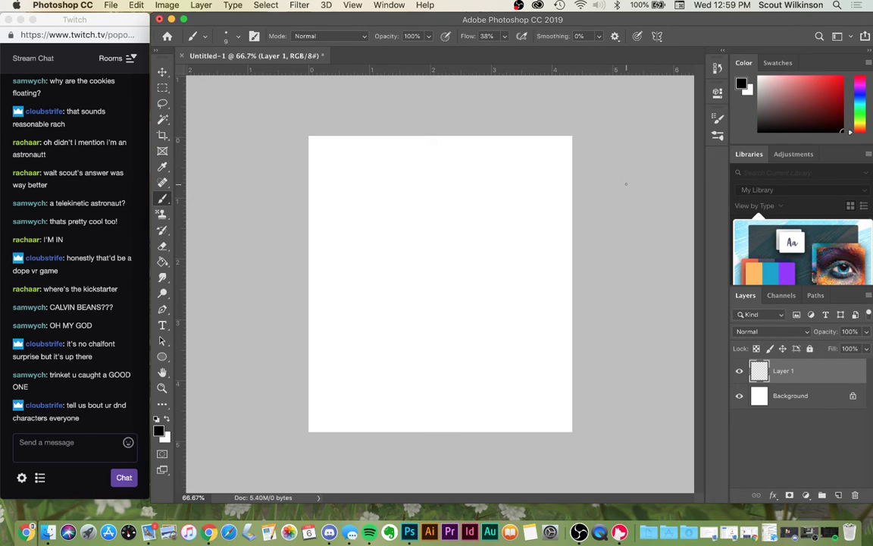
- Undo a test stroke and switch the brush to KYLE Ultimate Pencil Hard at 8 px
scroll(626, 183, "up", 2)
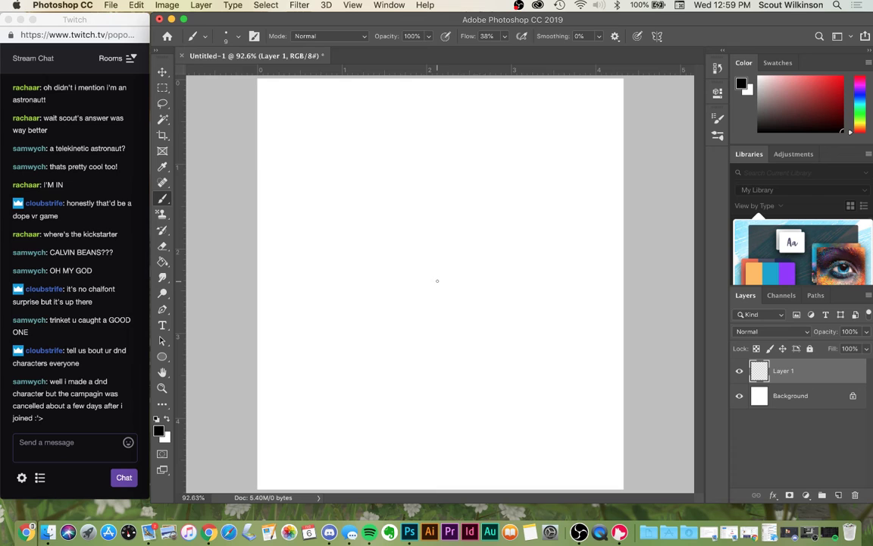
mouse_move(516, 248)
left_mouse_down()
mouse_move(438, 214)
mouse_move(504, 194)
mouse_move(483, 262)
mouse_move(482, 181)
left_mouse_up()
key("super+z")
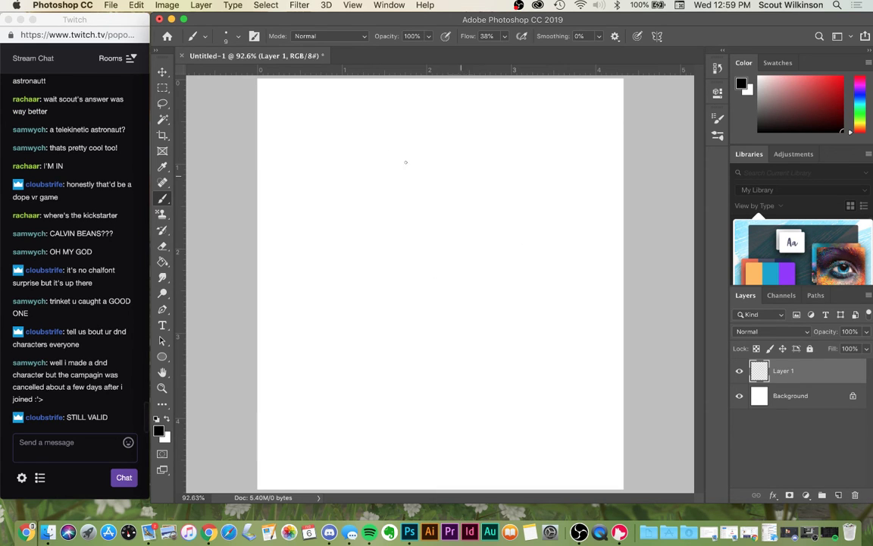
left_click(206, 41)
left_click(206, 39)
left_click(238, 36)
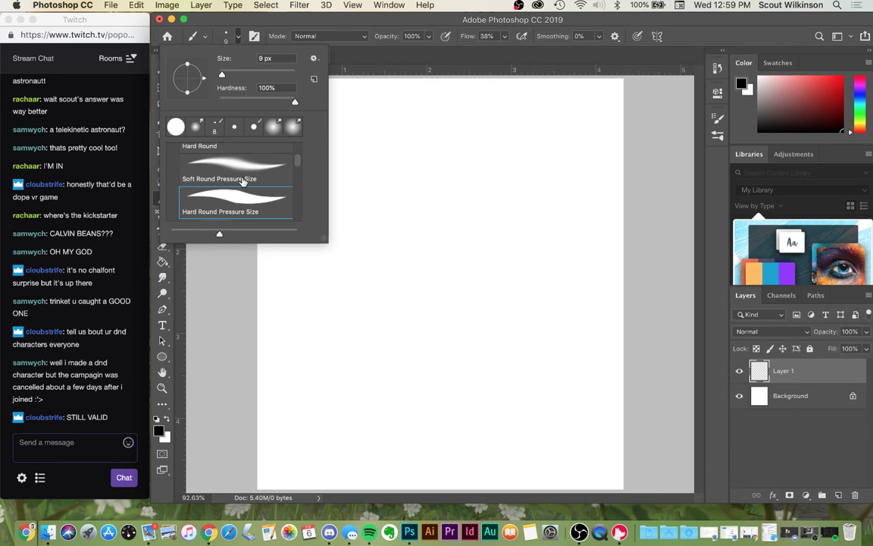
scroll(241, 178, "up", 3)
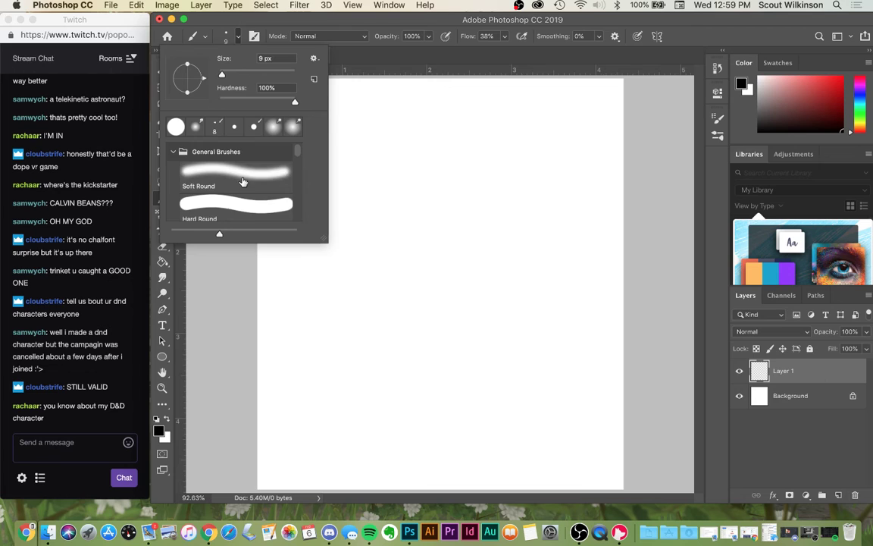
scroll(243, 181, "down", 3)
scroll(242, 182, "up", 3)
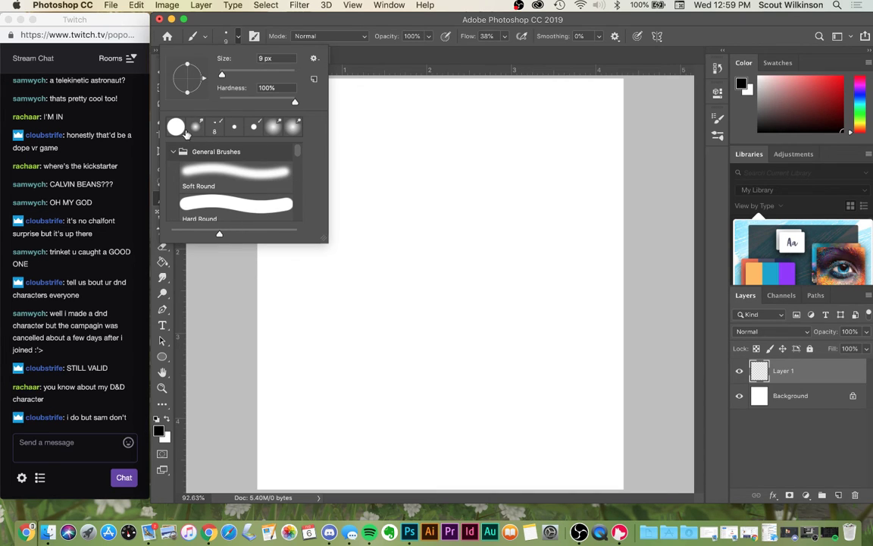
left_click(217, 126)
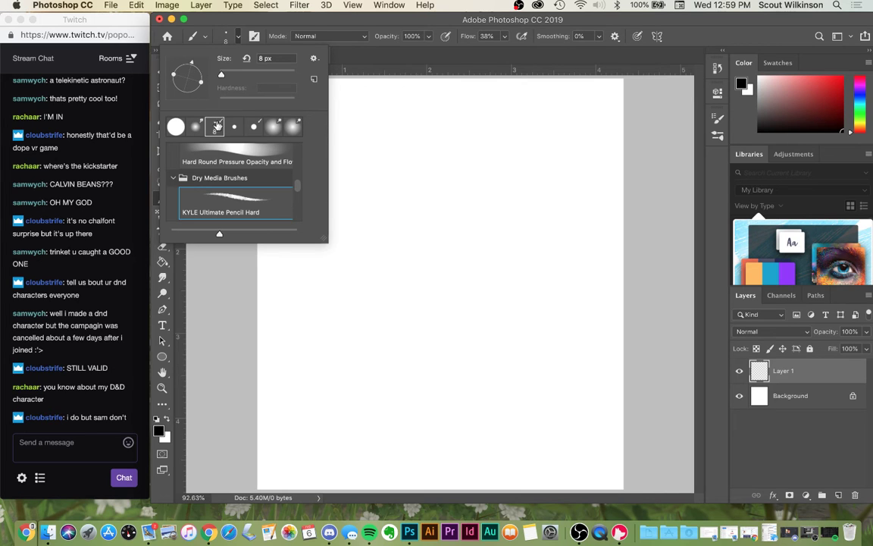
left_click(206, 37)
left_click(206, 38)
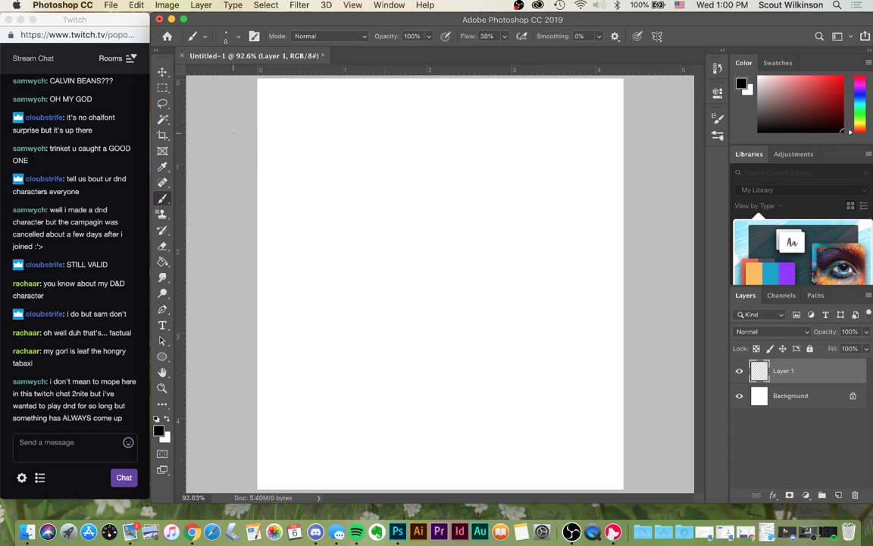
- Sketch a loose construction circle about 1.1 inches wide in the upper right part of the canvas, replacing the first attempt
mouse_move(453, 191)
left_mouse_down()
mouse_move(491, 137)
mouse_move(490, 211)
mouse_move(454, 141)
mouse_move(528, 174)
mouse_move(466, 206)
mouse_move(472, 135)
mouse_move(523, 150)
left_mouse_up()
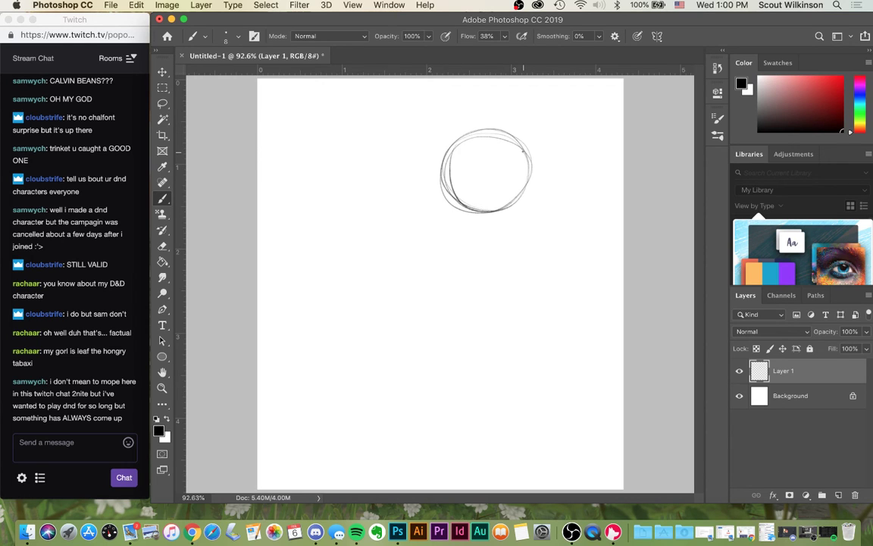
key("super+z")
mouse_move(523, 163)
left_mouse_down()
mouse_move(468, 249)
mouse_move(517, 248)
left_mouse_up()
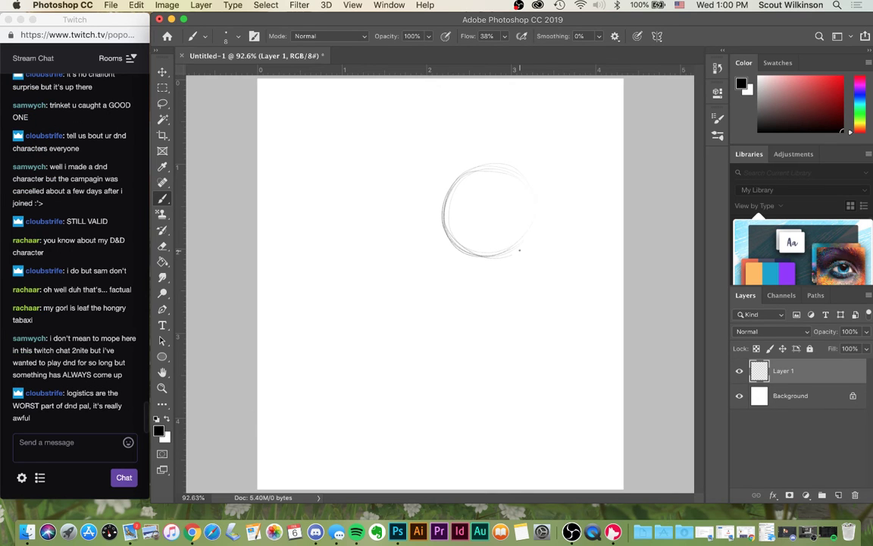
- Build up a second construction circle about 1.1 inches wide with overlapping strokes, below and left of the first
mouse_move(388, 290)
left_mouse_down()
mouse_move(423, 255)
mouse_move(403, 208)
mouse_move(416, 191)
mouse_move(438, 298)
left_mouse_up()
left_click_drag(426, 211, 438, 289)
key("super+z")
key("super+shift+z")
key("super+z")
key("super+shift+z")
key("super+z")
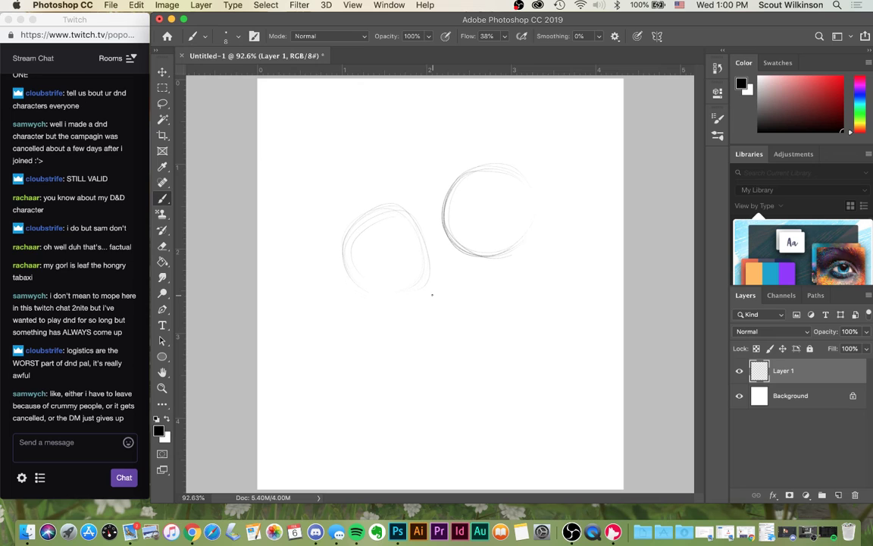
left_click_drag(367, 213, 388, 297)
mouse_move(354, 234)
left_mouse_down()
mouse_move(395, 295)
mouse_move(382, 303)
left_mouse_up()
left_click_drag(392, 205, 427, 273)
mouse_move(413, 218)
left_mouse_down()
mouse_move(419, 287)
mouse_move(428, 285)
left_mouse_up()
left_click_drag(410, 213, 424, 293)
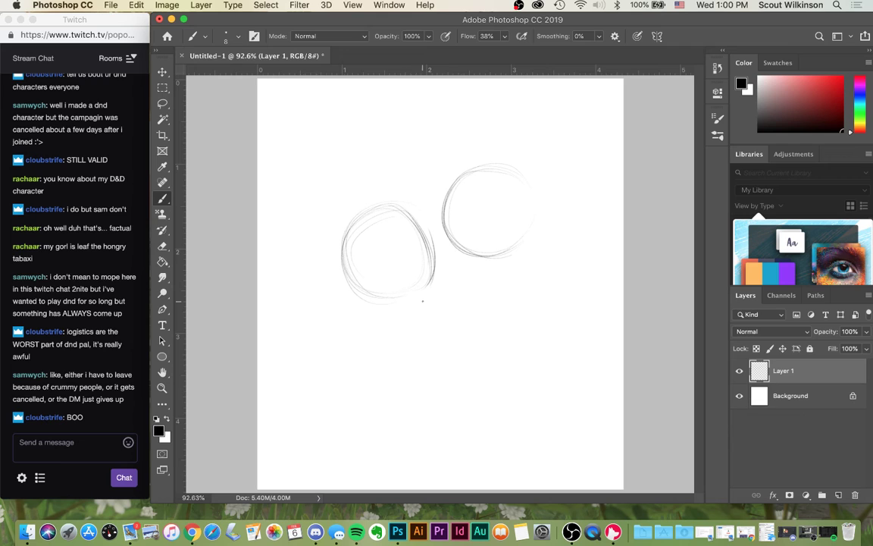
- Sketch a diagonal centre line and facial guide strokes across the left circle, undoing the misplaced cross-contours
left_click_drag(347, 268, 436, 258)
key("super+z")
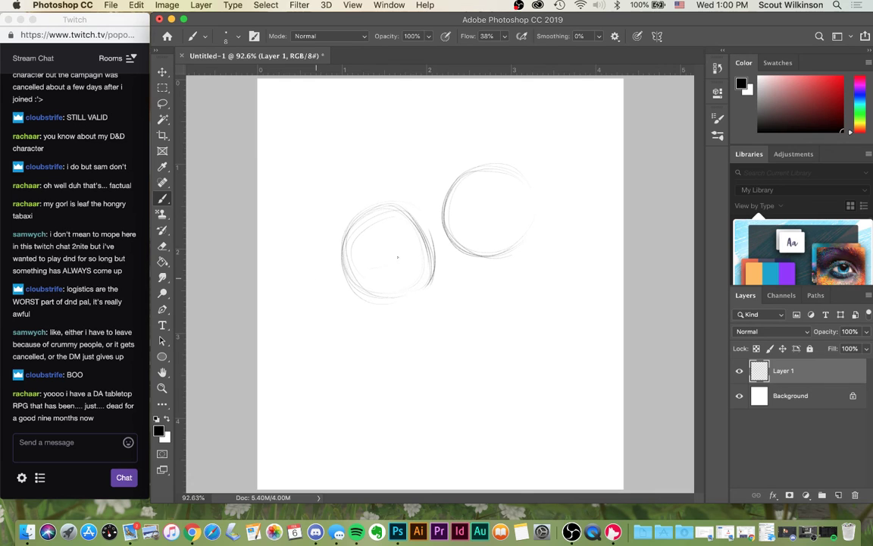
left_click_drag(346, 269, 433, 246)
key("super+z")
left_click_drag(360, 223, 443, 292)
mouse_move(419, 210)
left_mouse_down()
mouse_move(437, 277)
mouse_move(424, 217)
left_mouse_up()
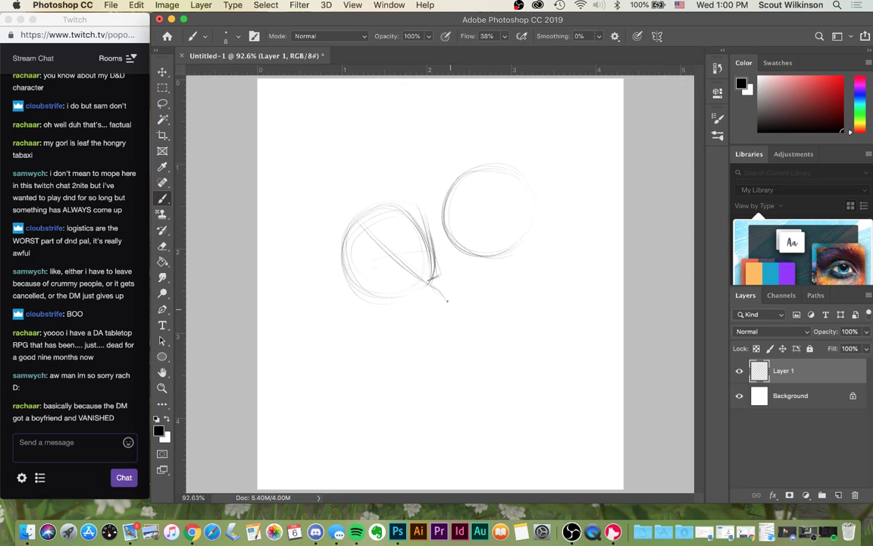
- Sketch the cheek line and angular snout below the left circle, undoing the last stray strokes
mouse_move(432, 285)
left_mouse_down()
mouse_move(454, 322)
mouse_move(434, 337)
mouse_move(431, 320)
mouse_move(383, 273)
mouse_move(398, 293)
left_mouse_up()
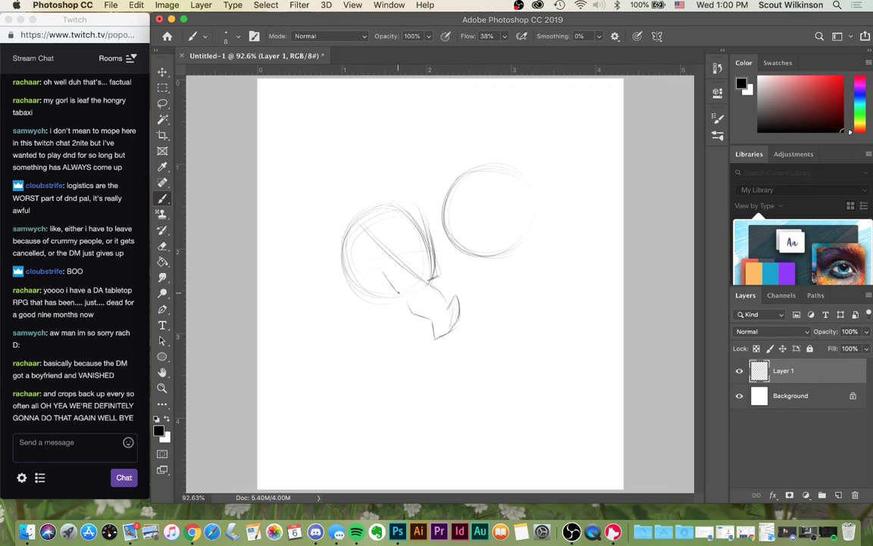
mouse_move(428, 333)
left_mouse_down()
mouse_move(416, 338)
mouse_move(404, 323)
mouse_move(429, 334)
left_mouse_up()
key("super+z")
key("super+z")
- Sketch a jagged ear left of the head circle, a tall pointed shape on its right side and a small brow crease
mouse_move(358, 220)
left_mouse_down()
mouse_move(333, 236)
mouse_move(321, 265)
mouse_move(355, 298)
left_mouse_up()
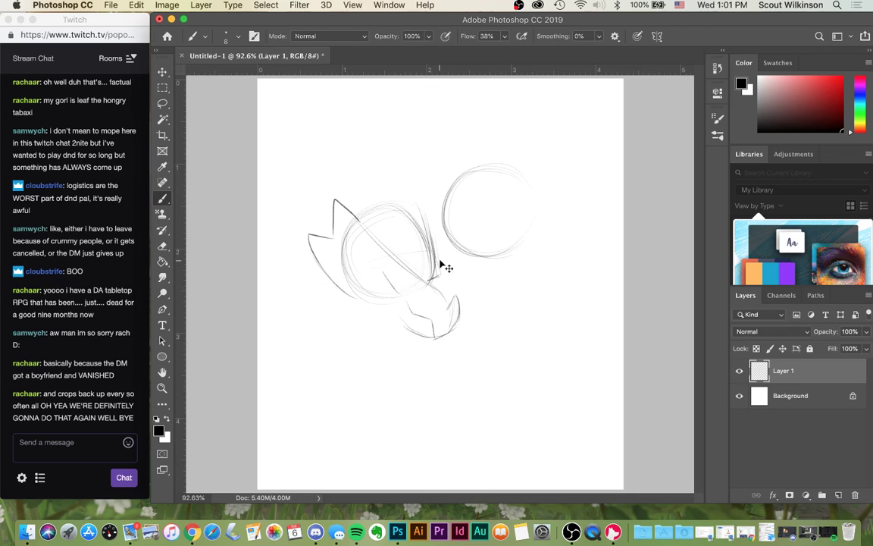
left_click_drag(415, 167, 441, 249)
left_click_drag(434, 197, 441, 268)
mouse_move(422, 179)
left_mouse_down()
mouse_move(423, 228)
mouse_move(448, 264)
mouse_move(444, 250)
mouse_move(427, 285)
left_mouse_up()
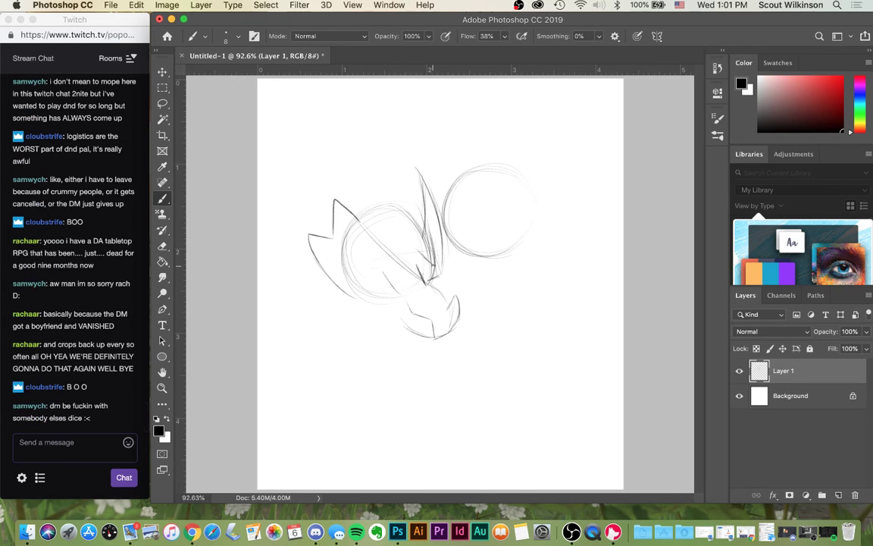
left_click_drag(423, 282, 418, 294)
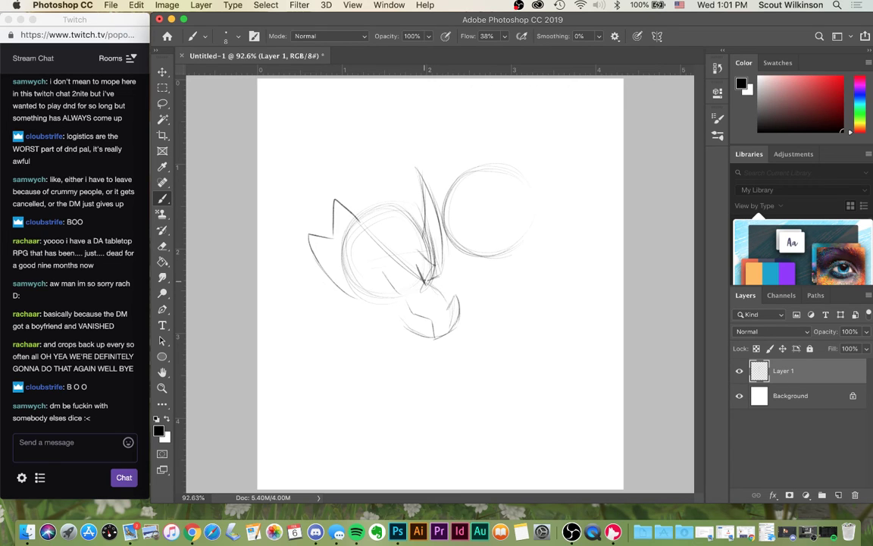
mouse_move(371, 213)
left_mouse_down()
mouse_move(348, 184)
mouse_move(335, 192)
mouse_move(349, 211)
left_mouse_up()
left_click_drag(346, 186, 363, 218)
key("super+z")
key("super+z")
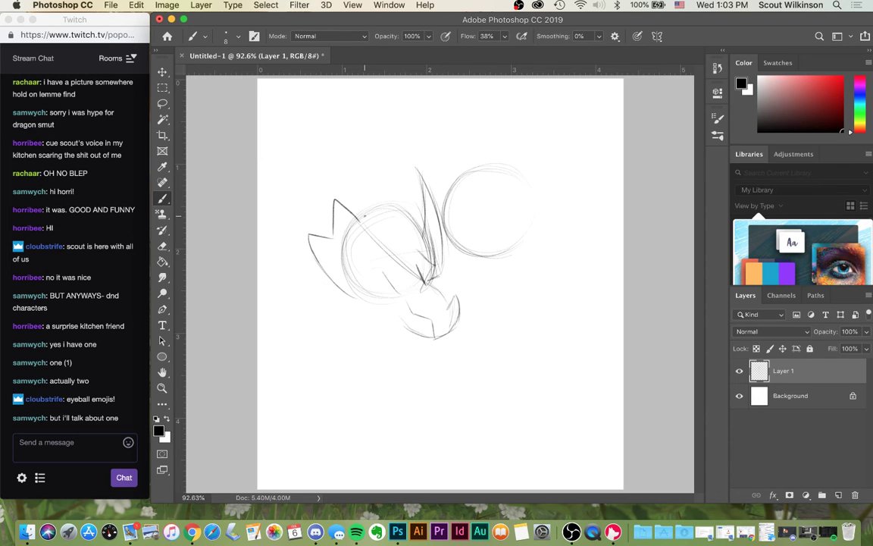
- Redraw the tall pointed shape on the head's right side as a curved horn and erase its old outline
mouse_move(398, 194)
left_mouse_down()
mouse_move(439, 258)
mouse_move(416, 248)
mouse_move(445, 268)
left_mouse_up()
left_click_drag(446, 235, 437, 251)
left_click_drag(447, 240, 444, 268)
mouse_move(417, 157)
left_mouse_down()
mouse_move(408, 205)
mouse_move(436, 240)
mouse_move(408, 176)
mouse_move(422, 156)
left_mouse_up()
key("e")
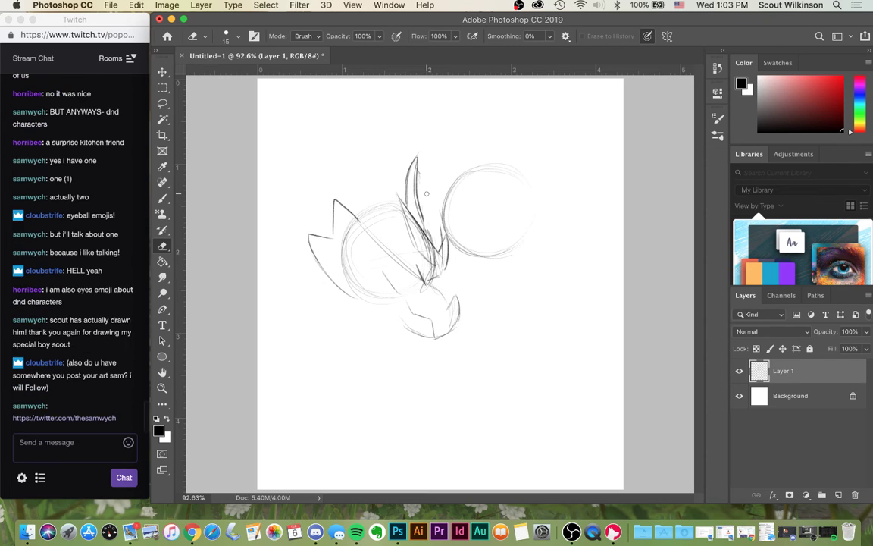
key("b")
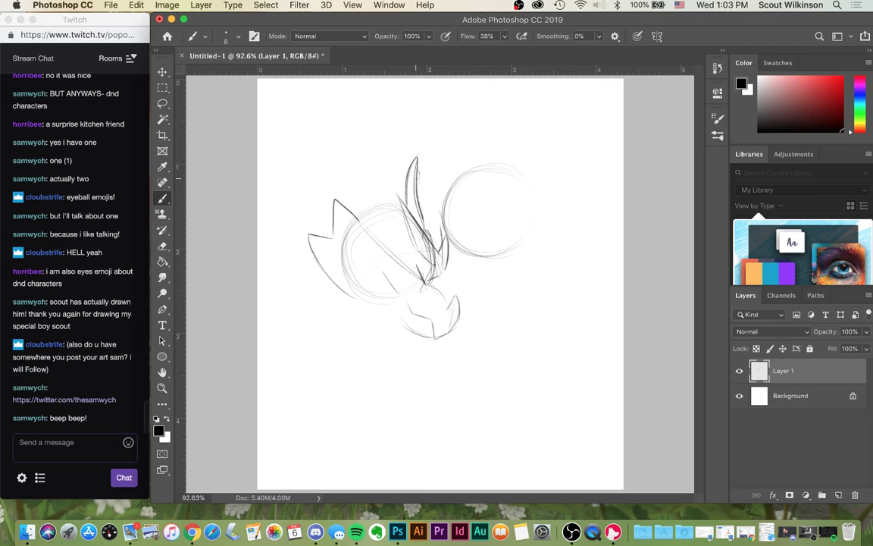
- Darken the curved horn and the pointed strokes at its base, and reinforce the brow and front contour of the snout
mouse_move(419, 202)
left_mouse_down()
mouse_move(421, 159)
mouse_move(405, 207)
mouse_move(418, 203)
mouse_move(405, 198)
mouse_move(418, 156)
mouse_move(406, 196)
mouse_move(409, 166)
mouse_move(418, 160)
mouse_move(429, 238)
left_mouse_up()
left_click_drag(407, 176, 420, 155)
mouse_move(392, 186)
left_mouse_down()
mouse_move(437, 247)
mouse_move(430, 241)
left_mouse_up()
left_click_drag(395, 188, 448, 254)
mouse_move(442, 220)
left_mouse_down()
mouse_move(449, 269)
mouse_move(440, 233)
left_mouse_up()
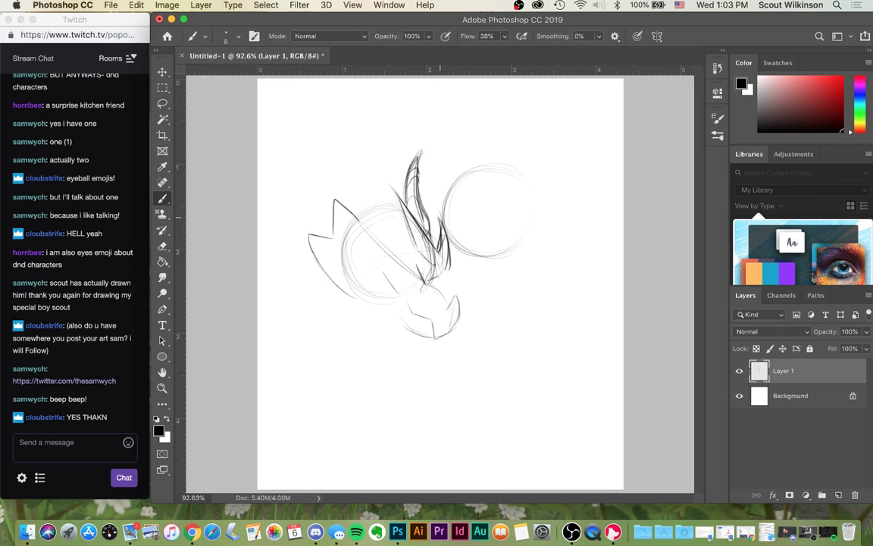
mouse_move(426, 280)
left_mouse_down()
mouse_move(447, 267)
mouse_move(447, 303)
mouse_move(457, 290)
left_mouse_up()
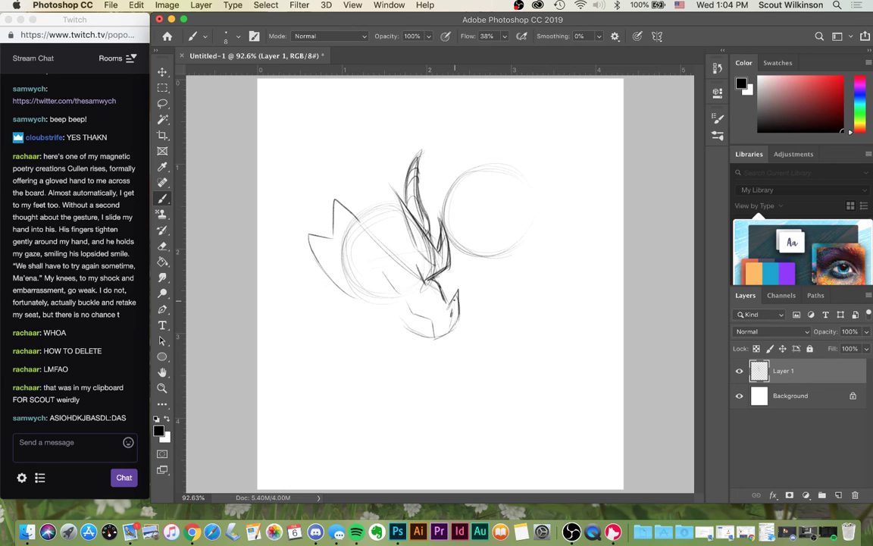
- Sketch jagged spikes along the top of the head between the ear and the curved horn, undoing the first attempts
mouse_move(356, 200)
left_mouse_down()
mouse_move(381, 197)
mouse_move(385, 183)
mouse_move(401, 199)
left_mouse_up()
key("super+z")
key("super+z")
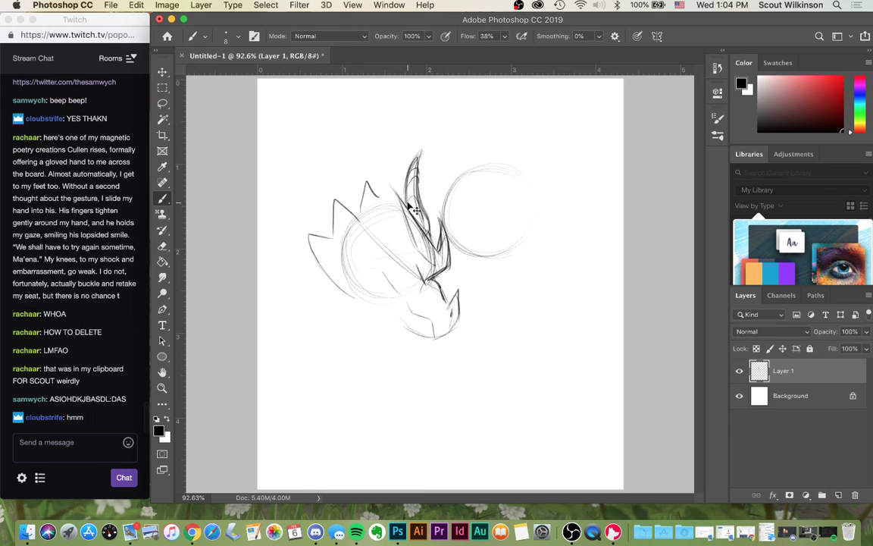
left_click_drag(344, 210, 405, 201)
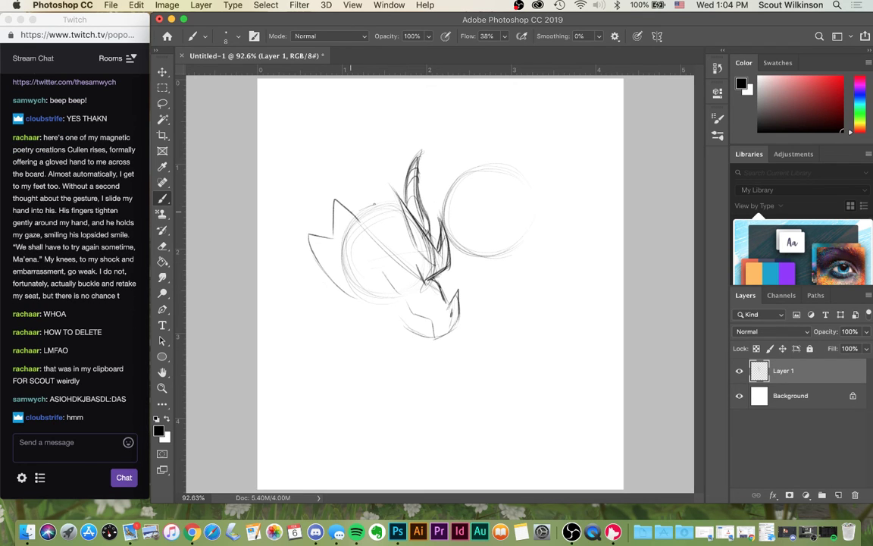
mouse_move(438, 244)
left_mouse_down()
mouse_move(424, 204)
mouse_move(380, 183)
mouse_move(359, 200)
left_mouse_up()
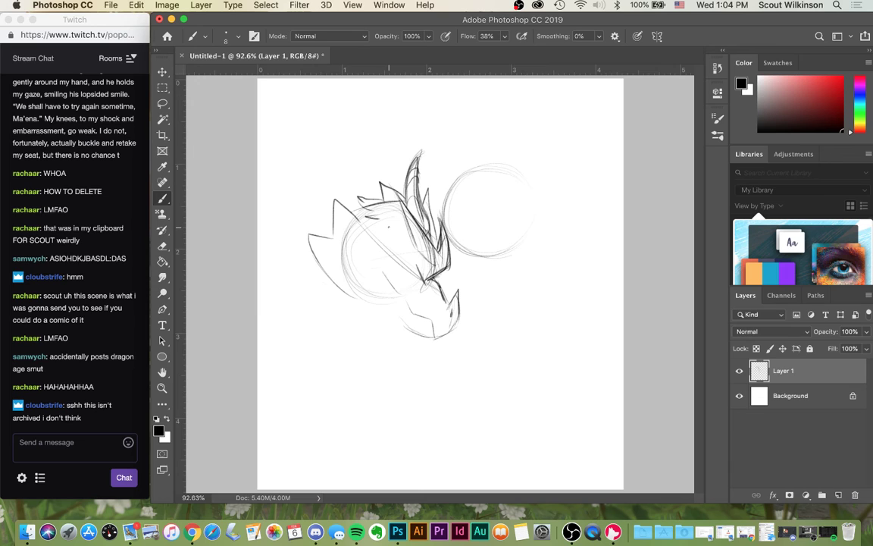
- Broaden the curved horn's outline and draw a shorter, dark-filled second horn on its right side
left_click_drag(423, 152, 402, 191)
left_click_drag(421, 157, 427, 235)
mouse_move(421, 193)
left_mouse_down()
mouse_move(446, 165)
mouse_move(425, 188)
mouse_move(443, 166)
mouse_move(430, 208)
left_mouse_up()
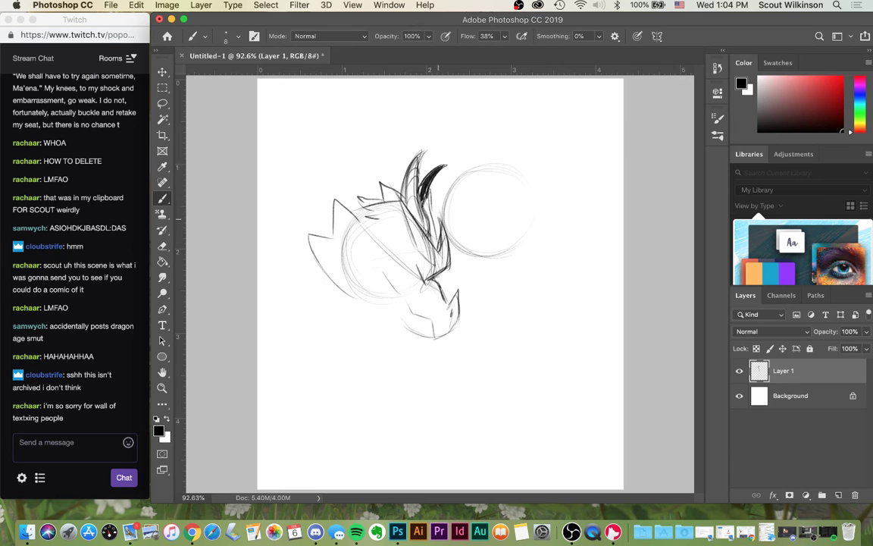
- Reinforce the inner ear edge and sketch the chin, the underside of the jaw and the pointed cheek edge below the head
mouse_move(347, 205)
left_mouse_down()
mouse_move(388, 245)
mouse_move(365, 227)
mouse_move(341, 248)
left_mouse_up()
mouse_move(380, 311)
left_mouse_down()
mouse_move(356, 334)
mouse_move(389, 312)
mouse_move(352, 333)
mouse_move(414, 339)
mouse_move(351, 325)
left_mouse_up()
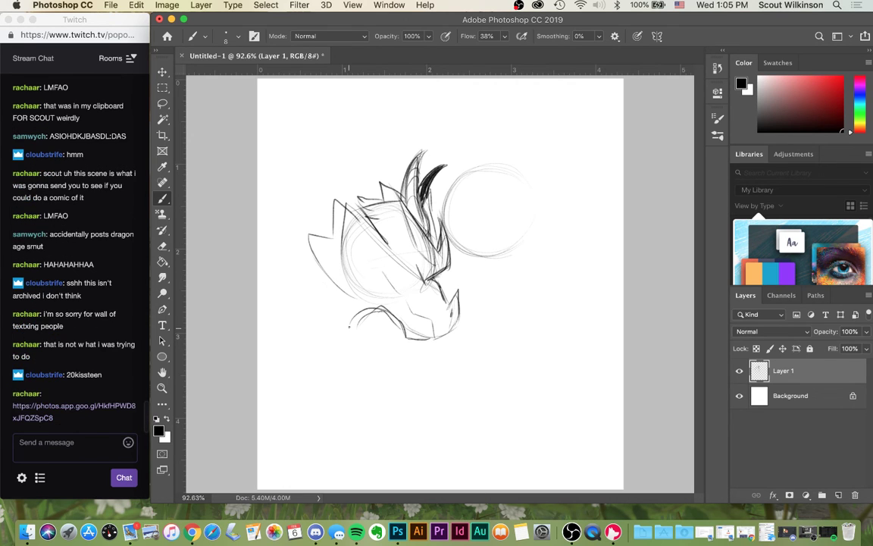
left_click_drag(346, 241, 326, 295)
mouse_move(327, 306)
left_mouse_down()
mouse_move(355, 345)
mouse_move(371, 313)
mouse_move(366, 341)
left_mouse_up()
mouse_move(344, 265)
left_mouse_down()
mouse_move(325, 299)
mouse_move(362, 351)
left_mouse_up()
- Draw the back of the neck sloping down left from the head to the shoulder, undoing the stray torso and throat strokes
left_click_drag(348, 249, 304, 320)
left_click_drag(333, 280, 299, 341)
left_click_drag(294, 375, 309, 427)
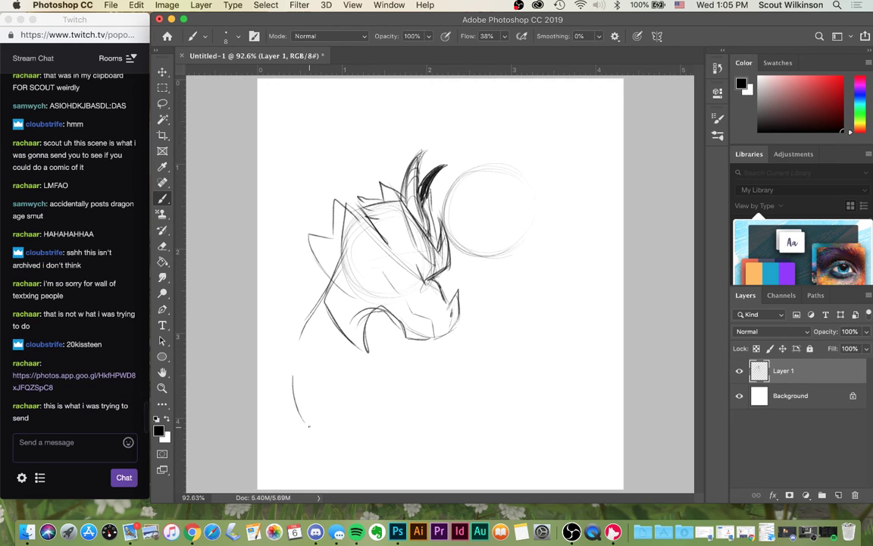
key("super+z")
key("super+z")
left_click_drag(303, 324, 284, 359)
left_click_drag(369, 398, 377, 374)
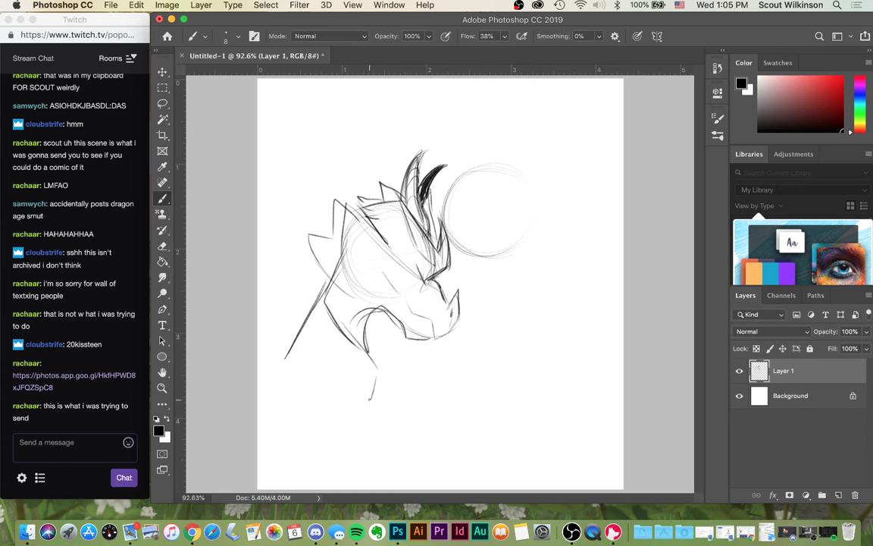
key("super+z")
- Sketch the rounded shoulder and upper arm below the neck as overlapping oval contours, undoing strokes that miss the shape
left_click_drag(348, 354, 374, 432)
left_click_drag(296, 391, 350, 459)
key("super+z")
key("super+z")
left_click_drag(345, 351, 346, 434)
mouse_move(300, 335)
left_mouse_down()
mouse_move(277, 414)
mouse_move(306, 318)
mouse_move(277, 413)
mouse_move(293, 461)
left_mouse_up()
mouse_move(365, 362)
left_mouse_down()
mouse_move(370, 394)
mouse_move(409, 455)
left_mouse_up()
key("super+z")
key("super+z")
- Rework the right outer contour of the upper arm with a lighter curve, undoing the rejected strokes
left_click_drag(328, 329, 373, 440)
left_click_drag(356, 353, 376, 440)
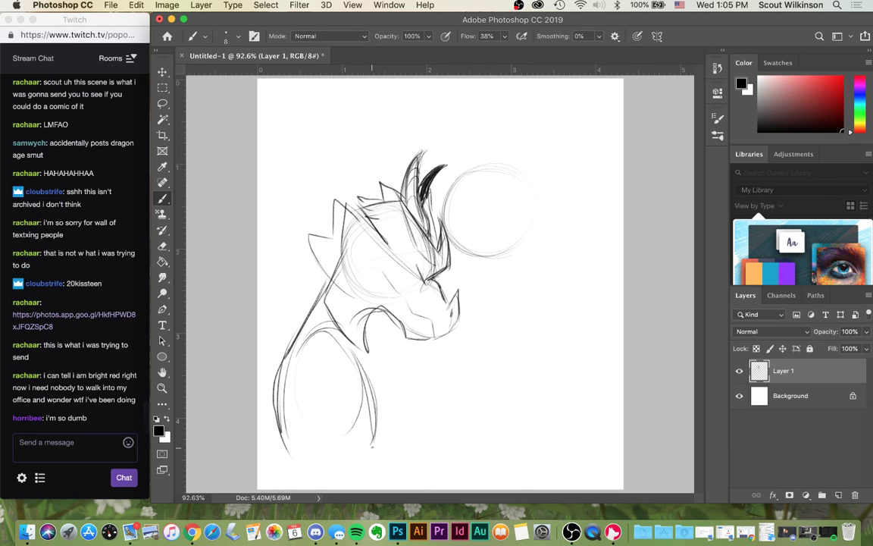
key("super+z")
key("super+z")
left_click_drag(346, 352, 370, 447)
key("super+z")
key("super+z")
left_click_drag(350, 354, 368, 441)
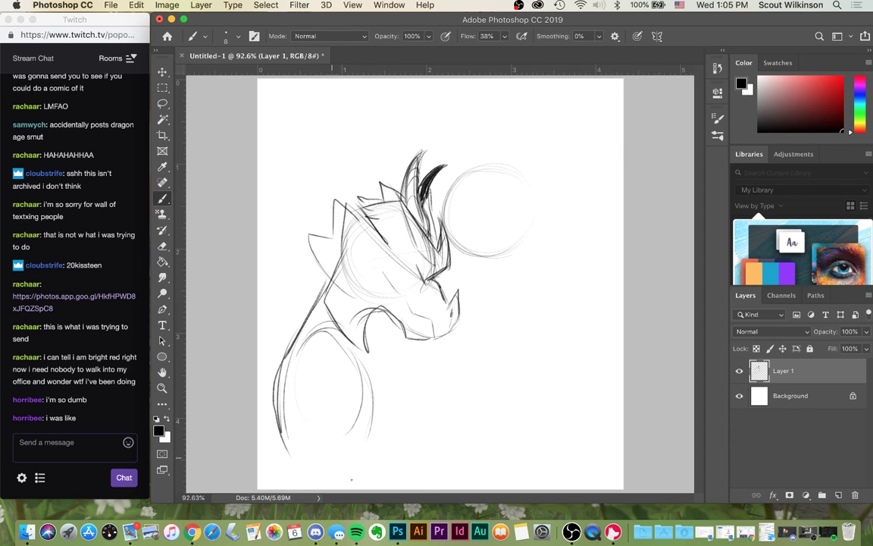
- Sketch the lower part of the upper arm tapering down to the elbow at the canvas's lower edge, undoing the last contour strokes
left_click_drag(306, 429, 353, 485)
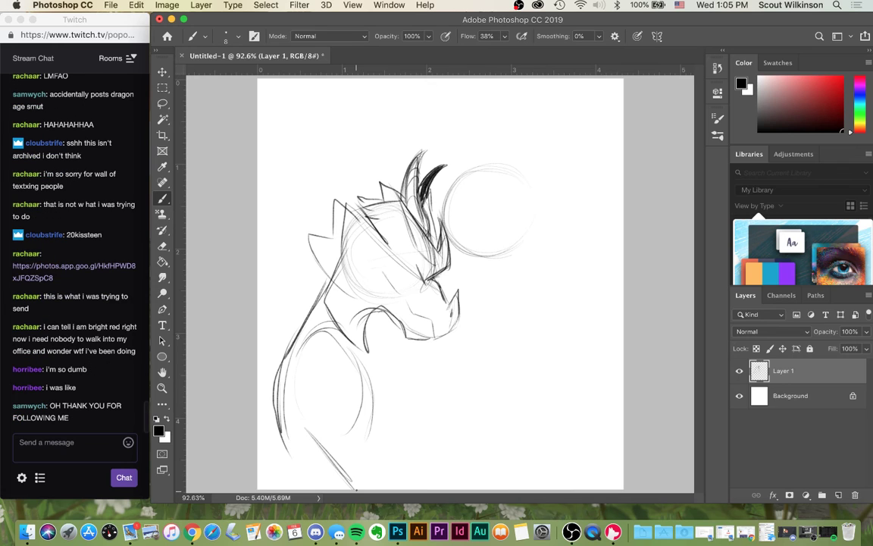
left_click_drag(370, 414, 393, 475)
left_click_drag(365, 462, 383, 485)
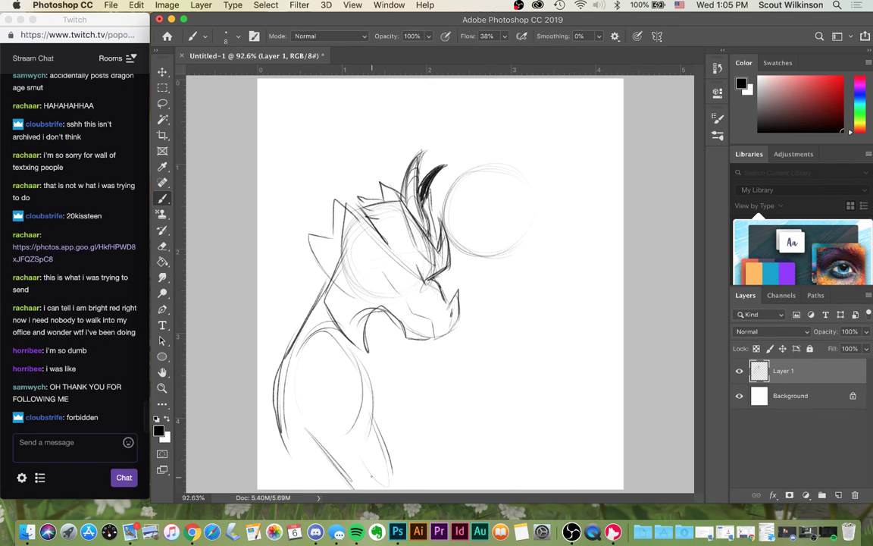
left_click_drag(383, 437, 396, 474)
left_click_drag(372, 415, 394, 475)
key("super+z")
key("super+z")
- Sketch the forearm reaching right from the elbow to the wrist, ending in an open hand holding a small round object
mouse_move(375, 413)
left_mouse_down()
mouse_move(400, 469)
mouse_move(416, 471)
mouse_move(453, 449)
mouse_move(488, 444)
left_mouse_up()
mouse_move(403, 472)
left_mouse_down()
mouse_move(489, 446)
mouse_move(514, 453)
mouse_move(513, 466)
left_mouse_up()
mouse_move(519, 443)
left_mouse_down()
mouse_move(512, 467)
mouse_move(479, 489)
left_mouse_up()
left_click_drag(516, 466, 488, 487)
left_click_drag(499, 445, 544, 423)
left_click_drag(532, 462, 475, 489)
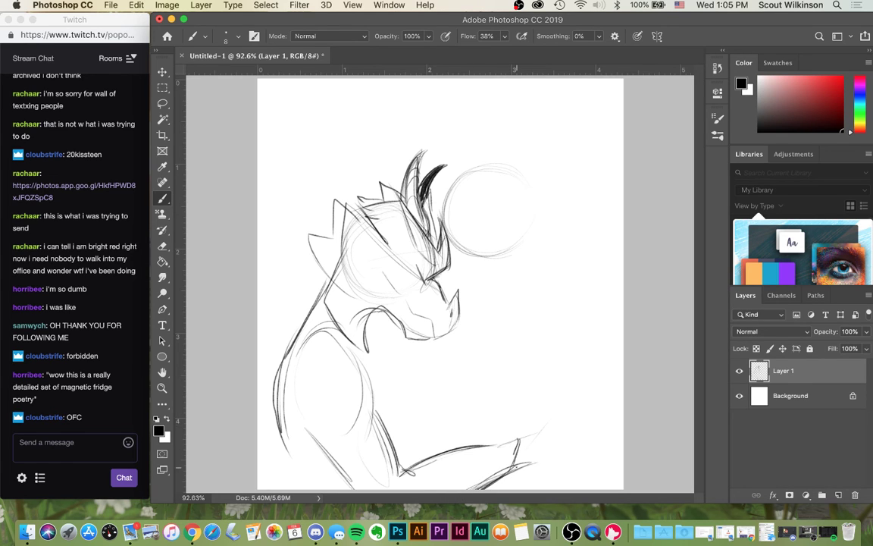
mouse_move(505, 438)
left_mouse_down()
mouse_move(531, 413)
mouse_move(560, 403)
mouse_move(576, 438)
mouse_move(547, 455)
left_mouse_up()
mouse_move(540, 418)
left_mouse_down()
mouse_move(560, 429)
mouse_move(545, 443)
mouse_move(565, 445)
left_mouse_up()
- Sketch facial guide curves and an outer hair arc around the right head circle, undoing the last stray strokes
mouse_move(446, 186)
left_mouse_down()
mouse_move(462, 256)
mouse_move(489, 281)
left_mouse_up()
mouse_move(459, 253)
left_mouse_down()
mouse_move(496, 288)
mouse_move(531, 229)
left_mouse_up()
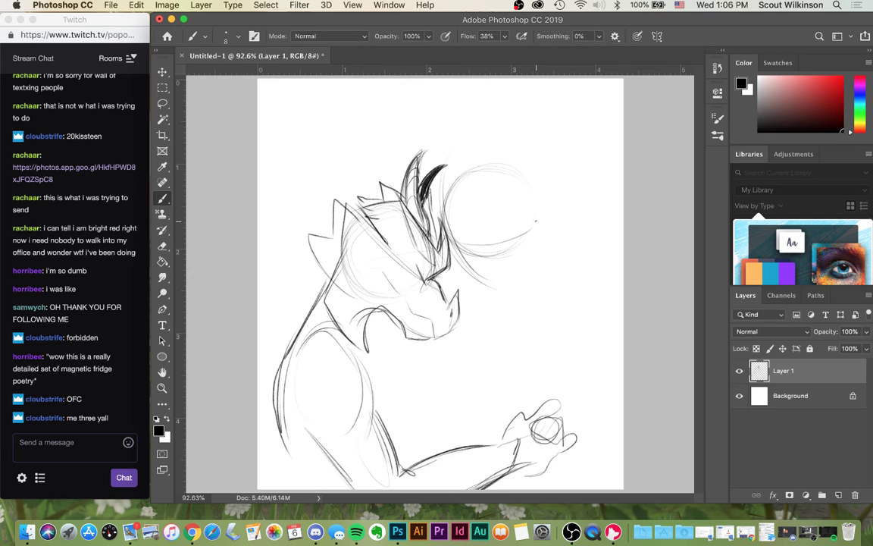
left_click_drag(463, 176, 453, 250)
left_click_drag(449, 172, 516, 138)
left_click_drag(460, 255, 455, 273)
mouse_move(414, 230)
left_mouse_down()
mouse_move(409, 247)
mouse_move(466, 294)
mouse_move(478, 291)
left_mouse_up()
key("super+z")
key("super+z")
key("super+z")
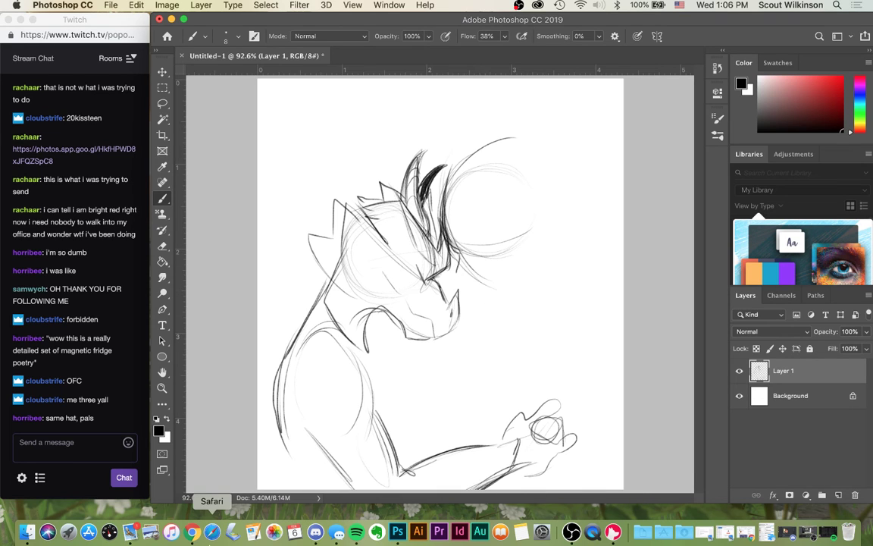
- Switch to Chrome, search Google for "tyrion lannister" in a new window, and close that window after viewing the results
left_click(192, 531)
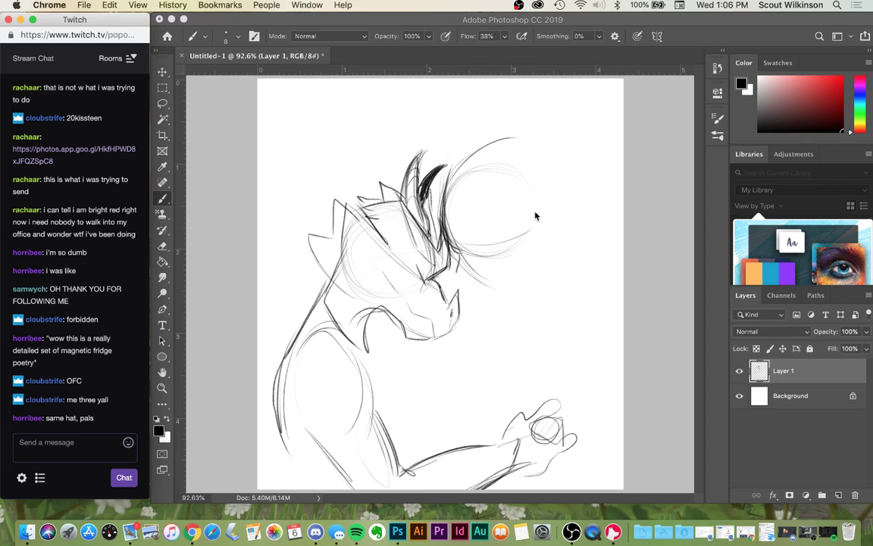
right_click(192, 531)
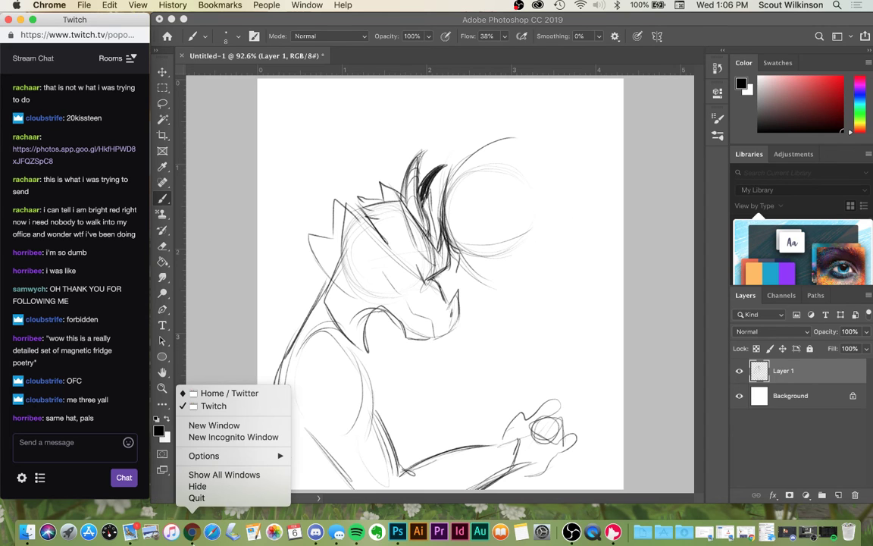
left_click(231, 429)
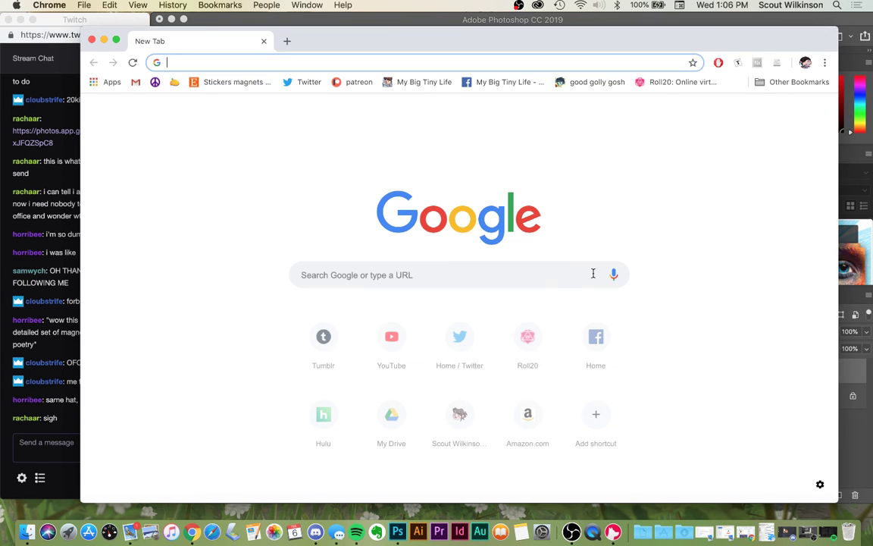
type("tyrion")
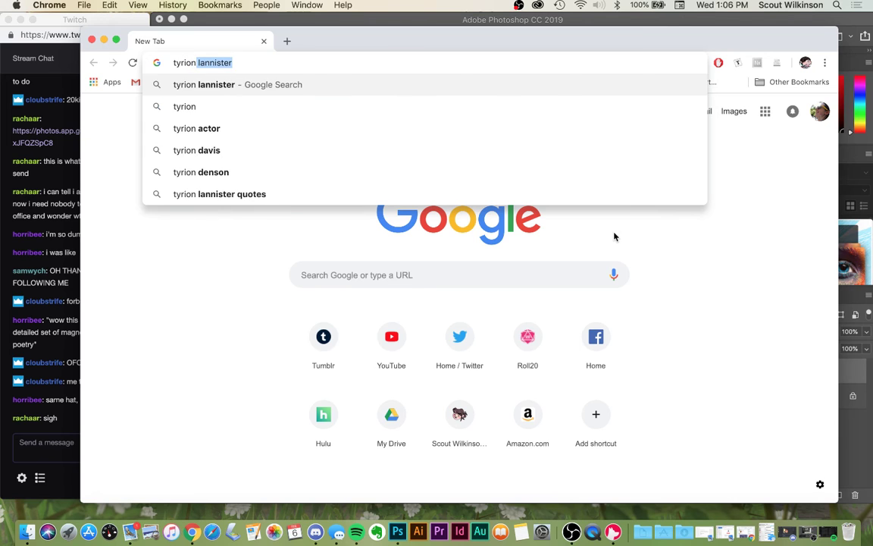
key("Return")
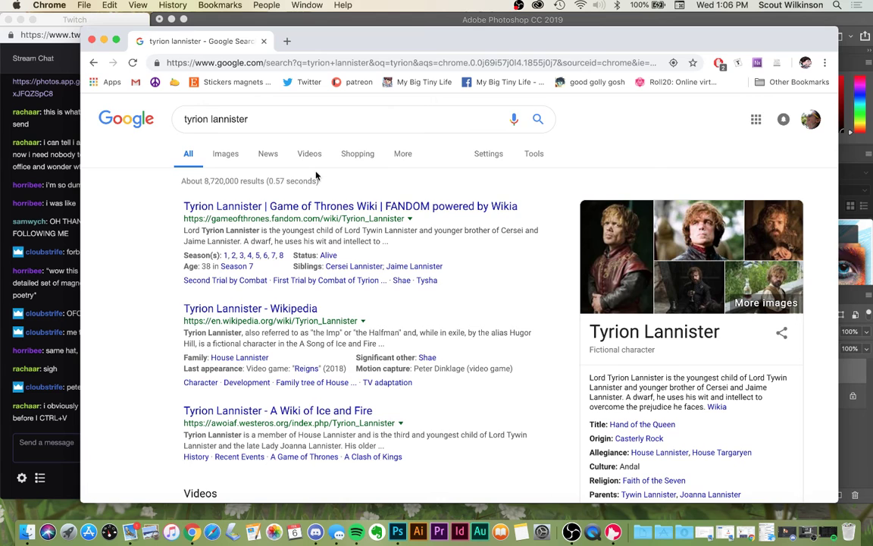
left_click(93, 40)
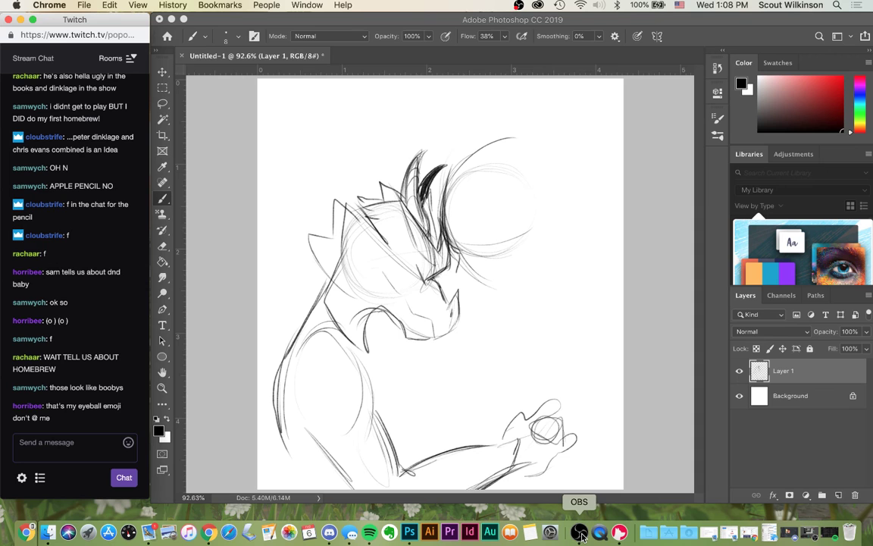
- Switch to OBS, mute the voice audio source in the mixer, and minimize the window
left_click(580, 533)
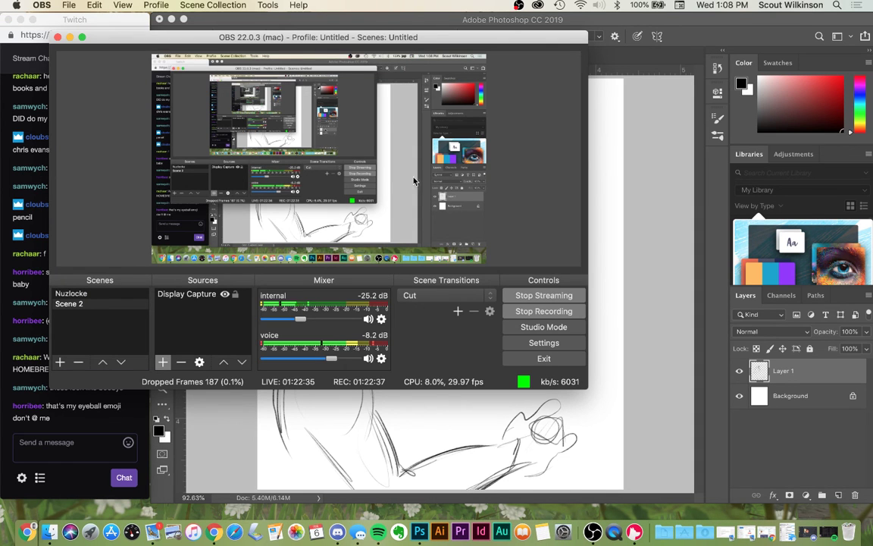
left_click(382, 358)
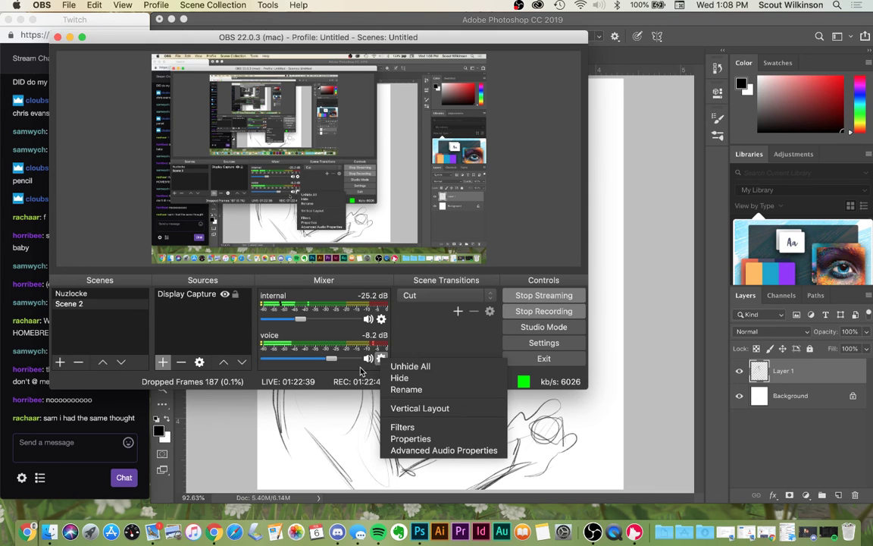
left_click(368, 359)
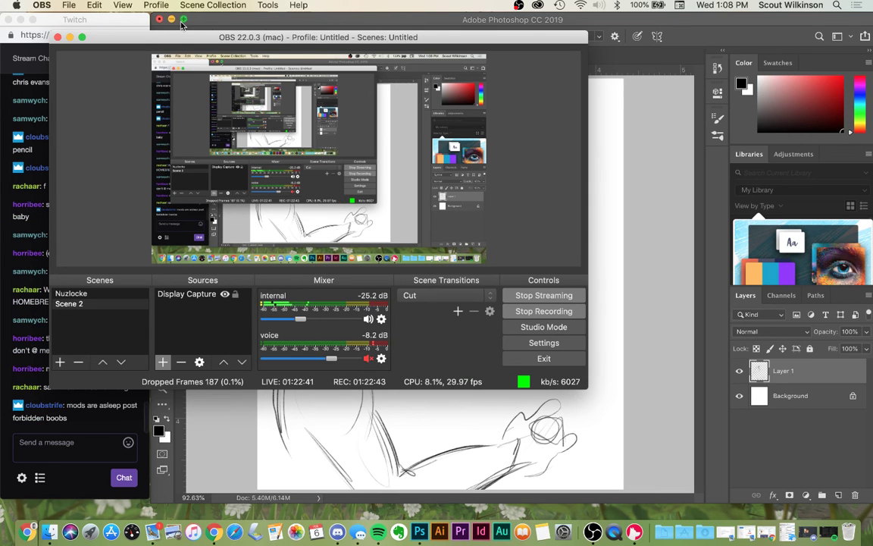
left_click(71, 38)
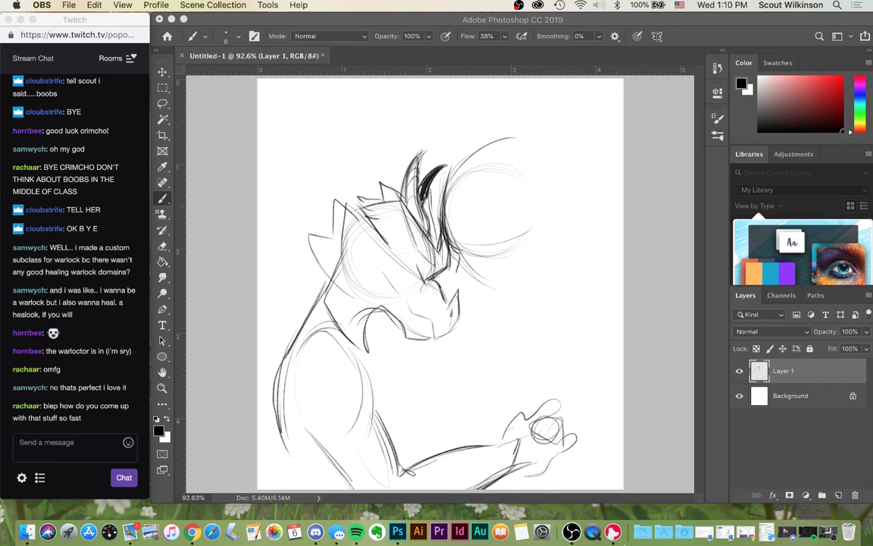
- Restore the OBS window, unmute the voice audio source, and minimize OBS again
left_click(837, 540)
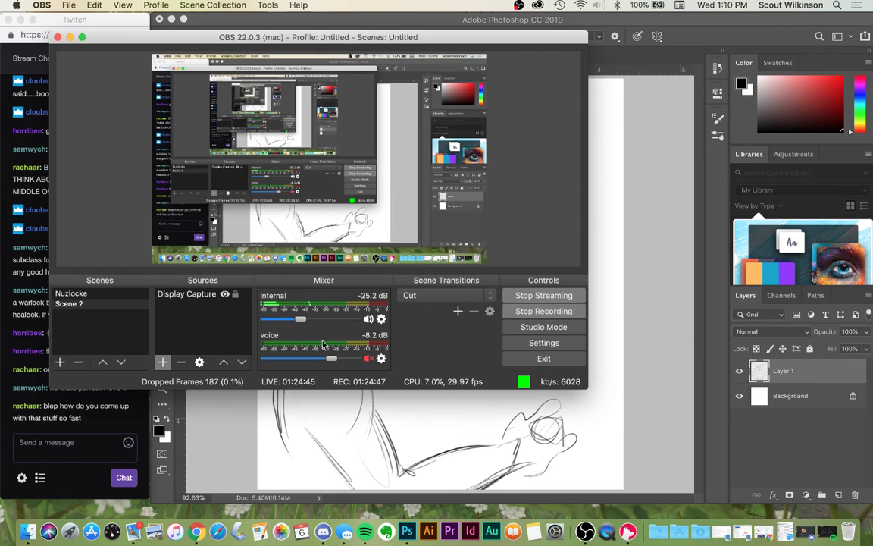
left_click(368, 359)
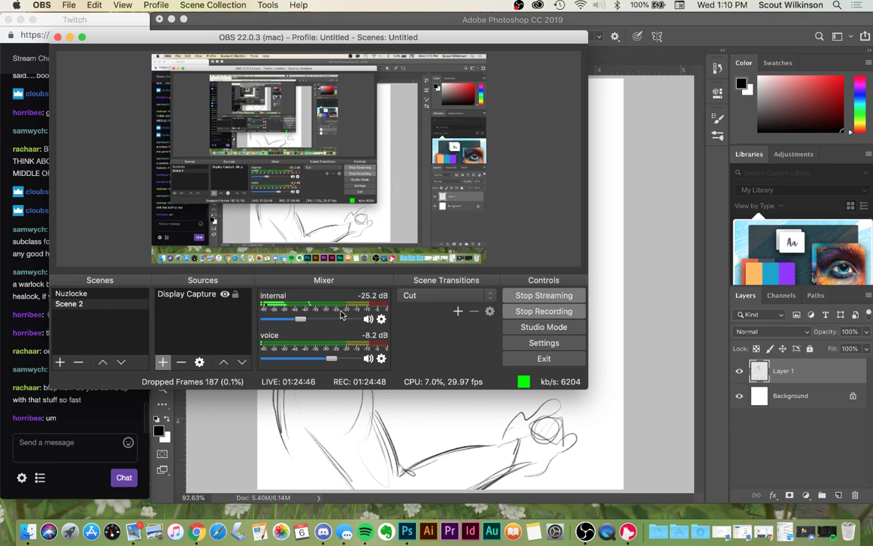
left_click(70, 38)
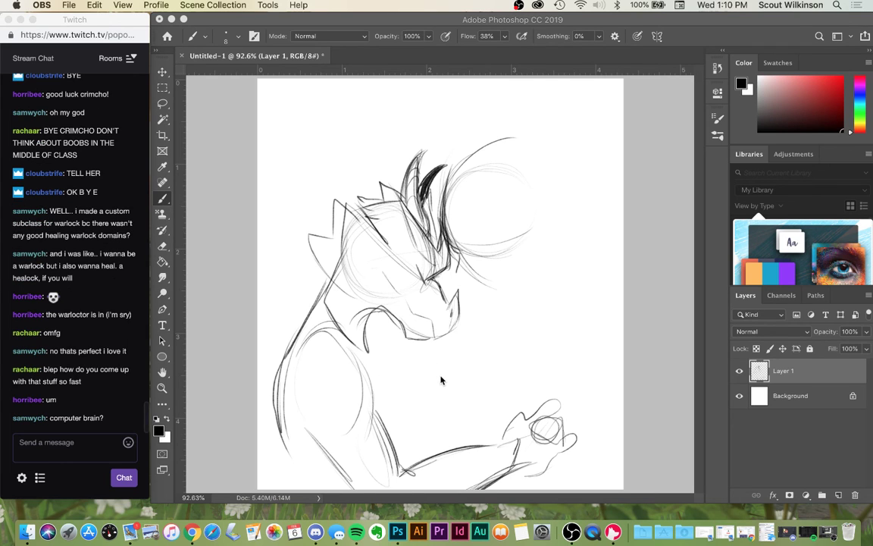
- Read back through the earlier Twitch stream chat messages and return toward the newest ones
scroll(95, 274, "up", 3)
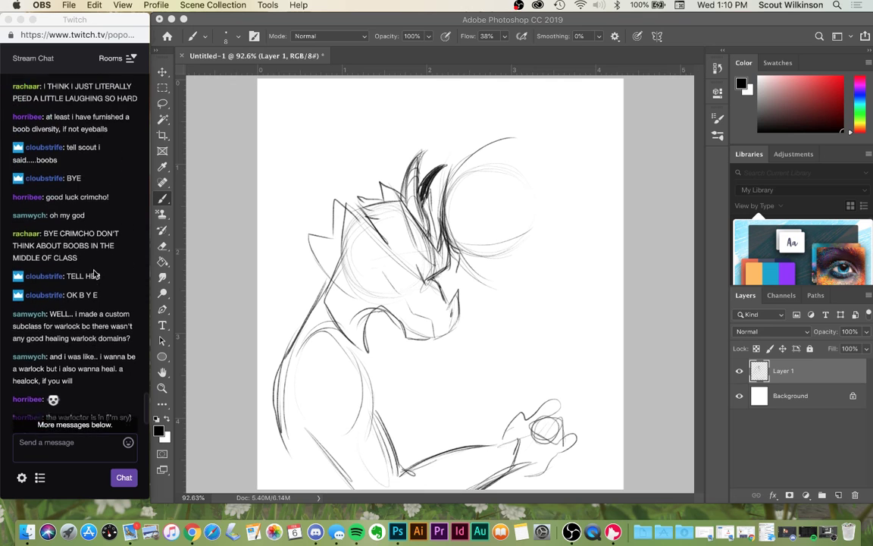
scroll(94, 274, "up", 5)
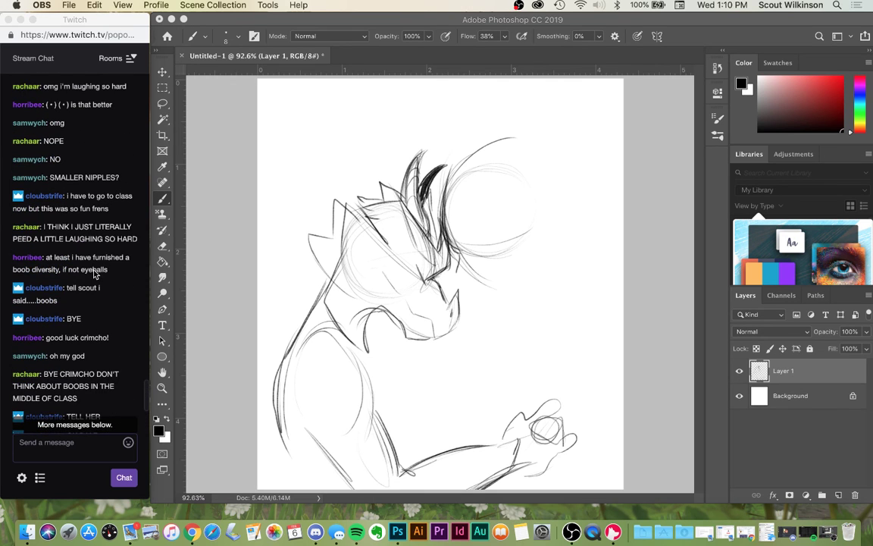
scroll(92, 299, "up", 1)
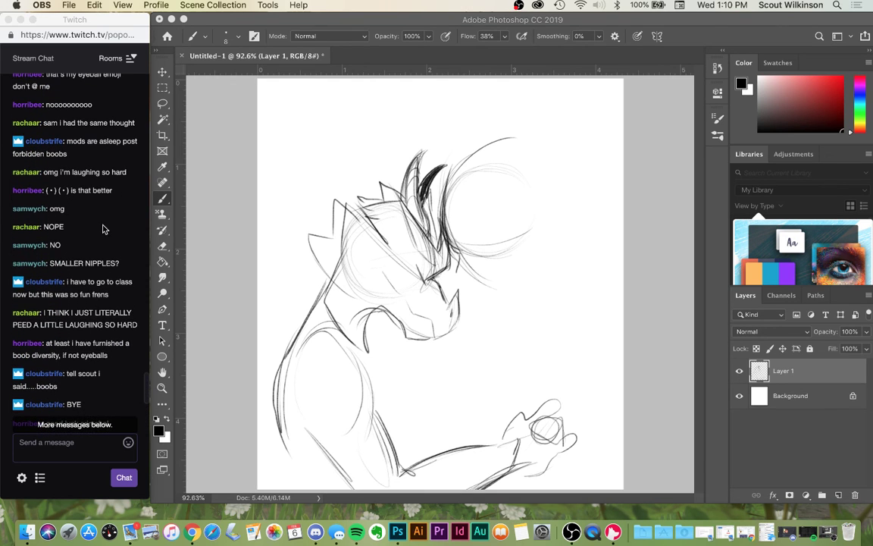
scroll(104, 225, "up", 3)
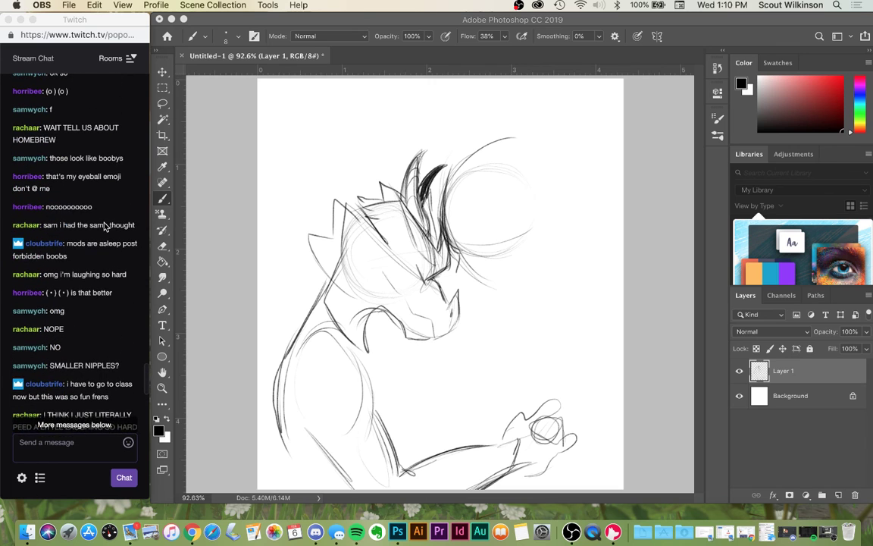
scroll(104, 226, "up", 4)
scroll(106, 226, "down", 2)
scroll(106, 226, "down", 2)
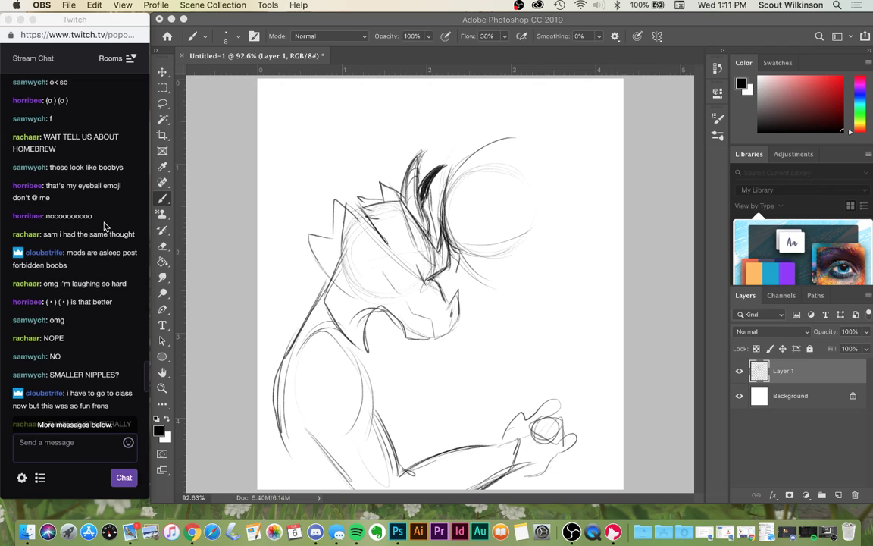
scroll(112, 274, "down", 1)
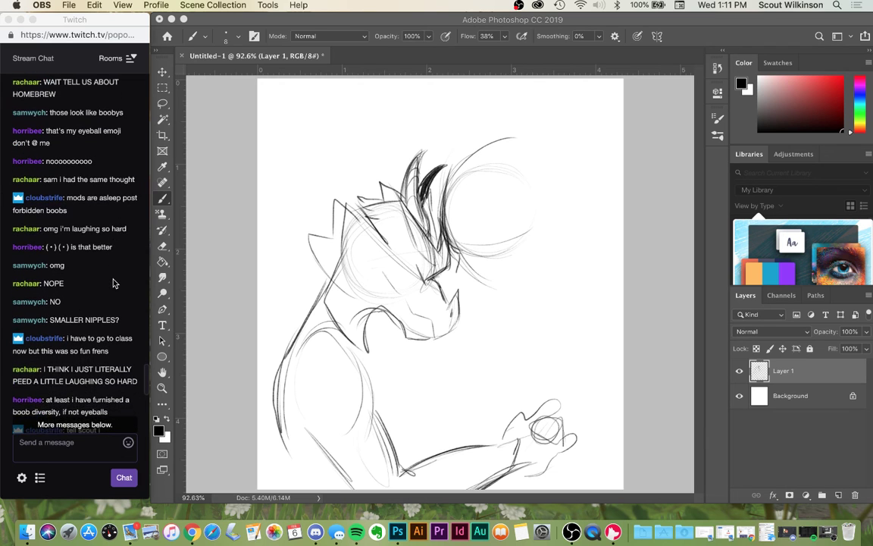
scroll(113, 282, "down", 3)
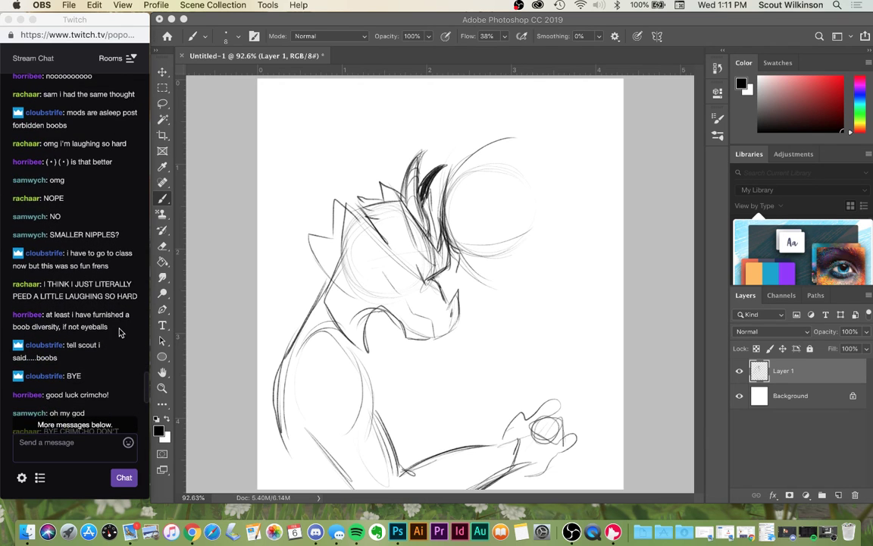
scroll(119, 332, "down", 3)
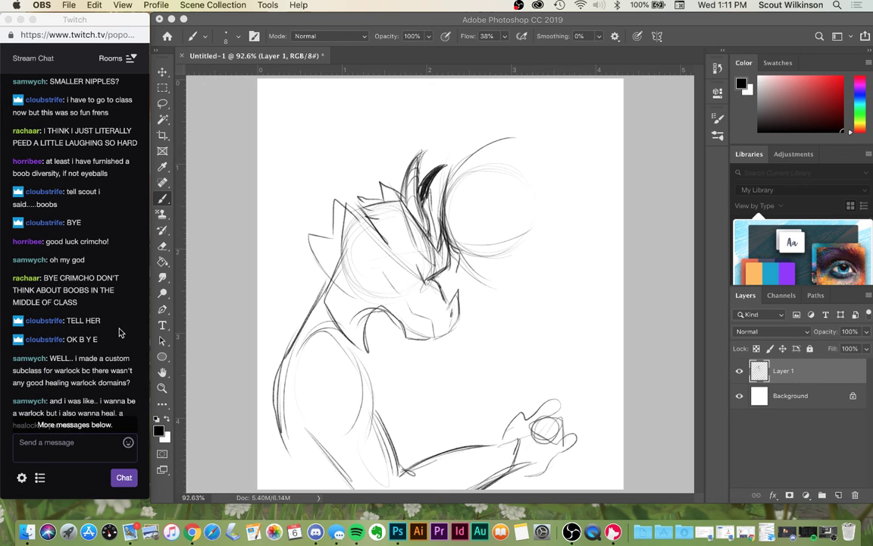
- Return to the newest messages in the Twitch stream chat
scroll(119, 332, "down", 1)
scroll(119, 332, "down", 5)
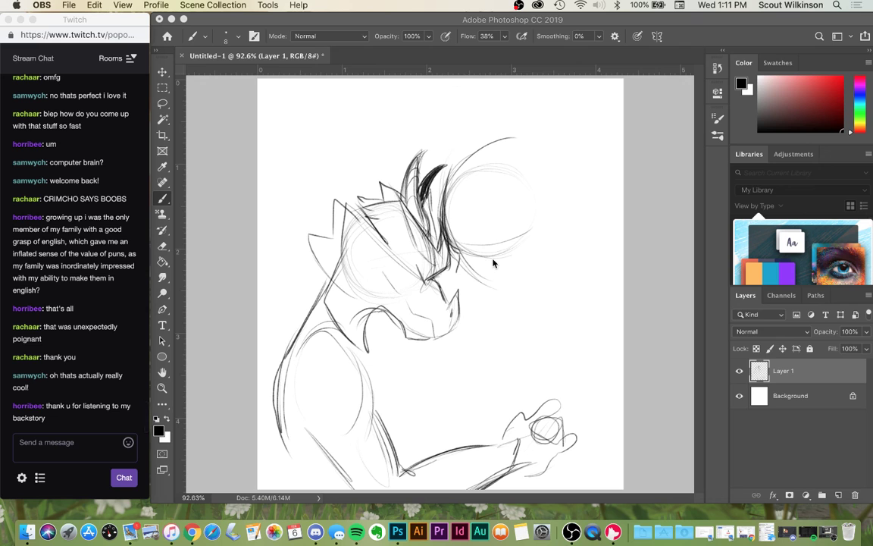
- Open iTunes and quit it, confirming the exit despite the podcast downloads in progress
left_click(172, 532)
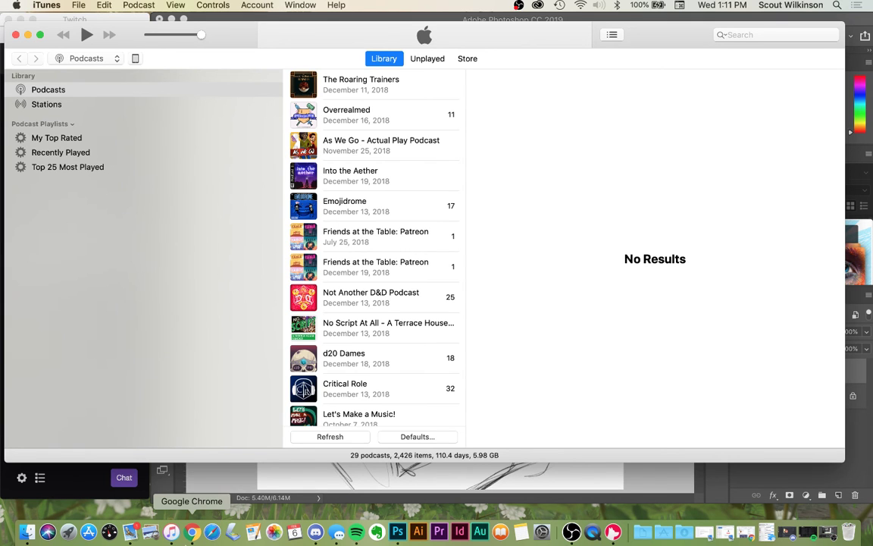
right_click(171, 532)
left_click(345, 247)
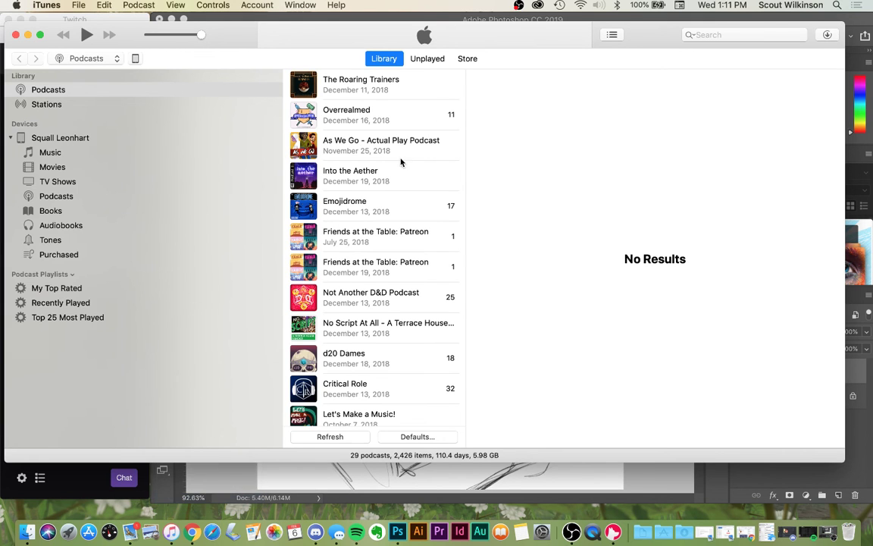
right_click(178, 534)
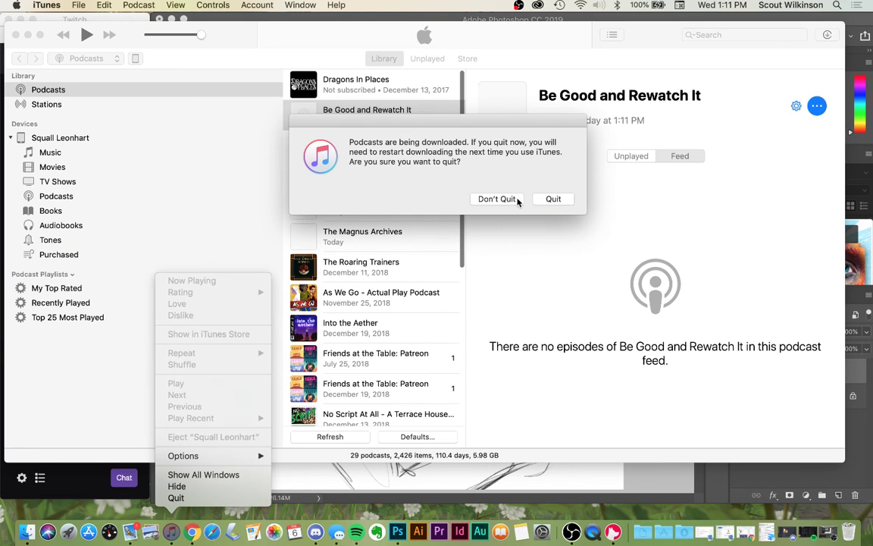
left_click(546, 201)
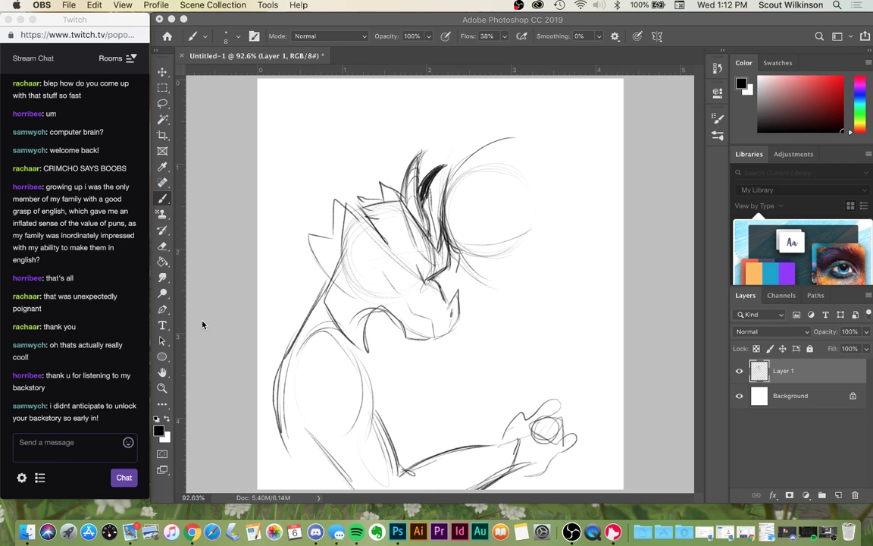
- Sketch the right head's pointed nose and upper lip against the horned figure's snout, undoing stray strokes
left_click(460, 288)
left_click_drag(454, 275, 459, 290)
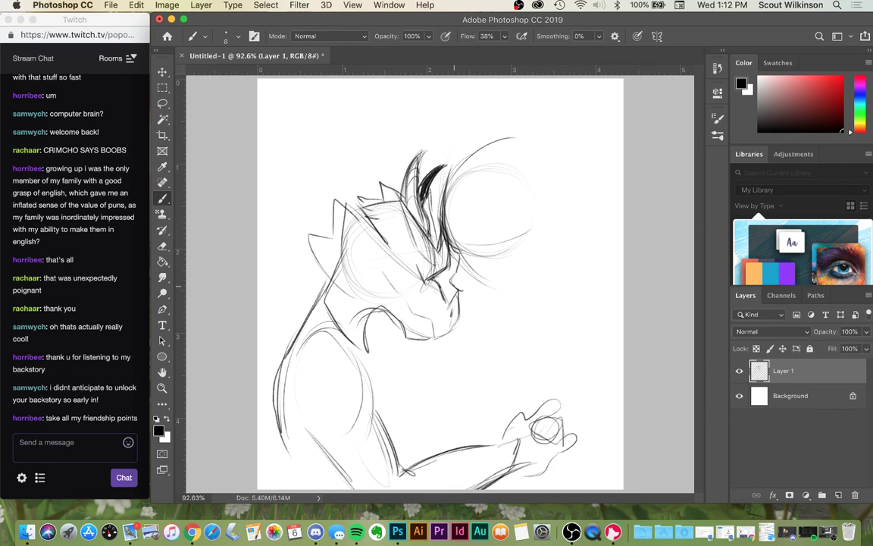
left_click_drag(459, 291, 487, 286)
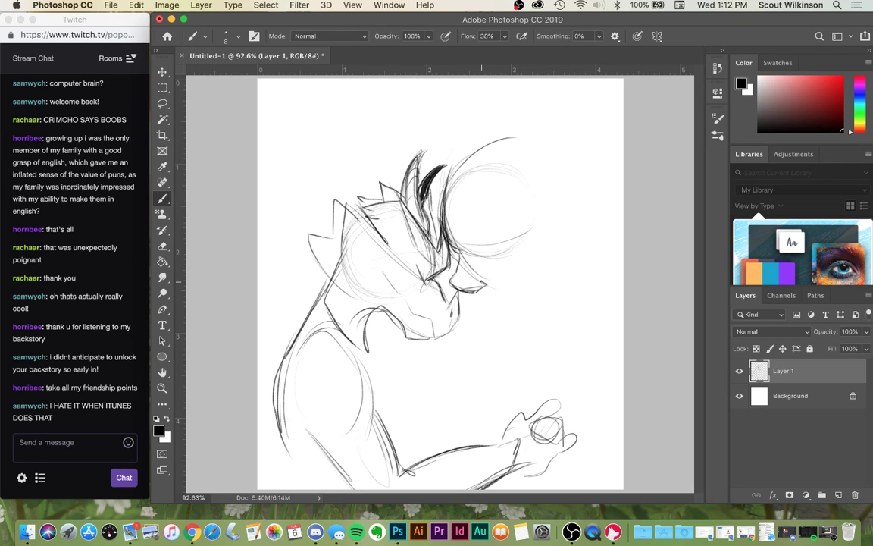
mouse_move(473, 294)
left_mouse_down()
mouse_move(476, 308)
mouse_move(491, 306)
left_mouse_up()
mouse_move(499, 303)
left_mouse_down()
mouse_move(505, 298)
mouse_move(486, 326)
left_mouse_up()
key("super+z")
key("super+z")
key("super+z")
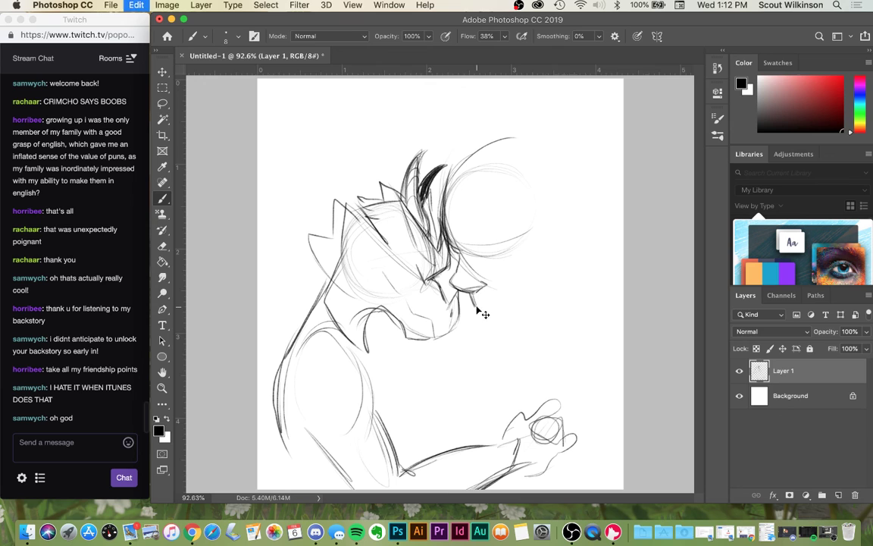
left_click_drag(478, 307, 497, 302)
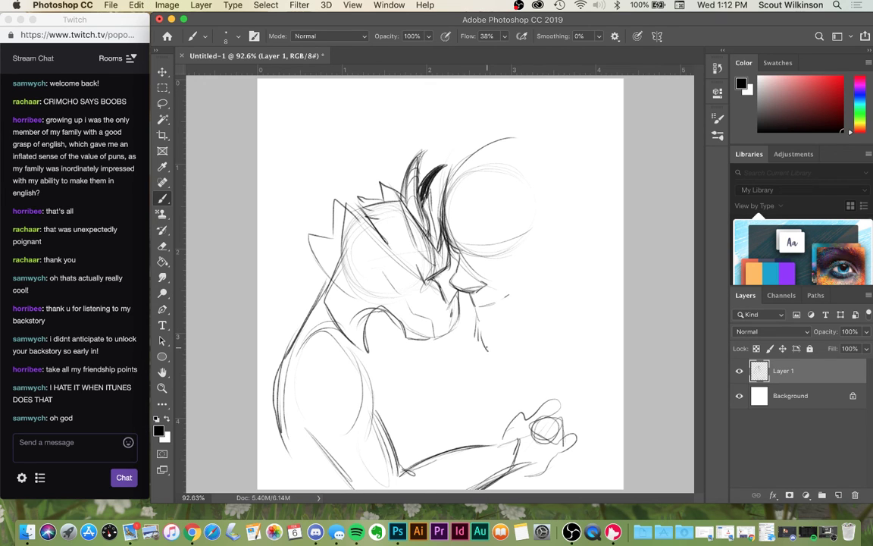
- Try several mouth and chin strokes for the right head, ending with a long curved jawline sweeping up from the chin
mouse_move(475, 309)
left_mouse_down()
mouse_move(477, 347)
mouse_move(534, 324)
left_mouse_up()
left_click_drag(478, 339, 540, 314)
key("super+z")
key("super+z")
key("super+z")
key("super+z")
key("super+z")
mouse_move(475, 310)
left_mouse_down()
mouse_move(484, 337)
mouse_move(540, 315)
left_mouse_up()
key("super+z")
left_click_drag(484, 336, 534, 322)
key("super+z")
mouse_move(477, 316)
left_mouse_down()
mouse_move(479, 334)
mouse_move(506, 338)
mouse_move(560, 304)
mouse_move(564, 291)
left_mouse_up()
key("super+z")
left_click_drag(534, 319, 555, 301)
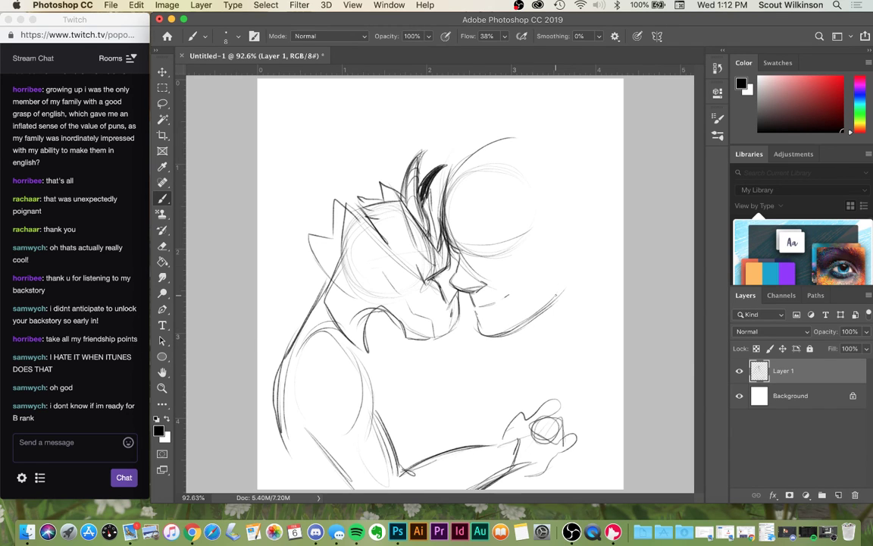
- Sketch the back edge of the right head's jaw and a rounded ear with inner detail
left_click_drag(559, 249, 554, 299)
left_click_drag(558, 250, 554, 289)
mouse_move(561, 229)
left_mouse_down()
mouse_move(584, 247)
mouse_move(563, 276)
left_mouse_up()
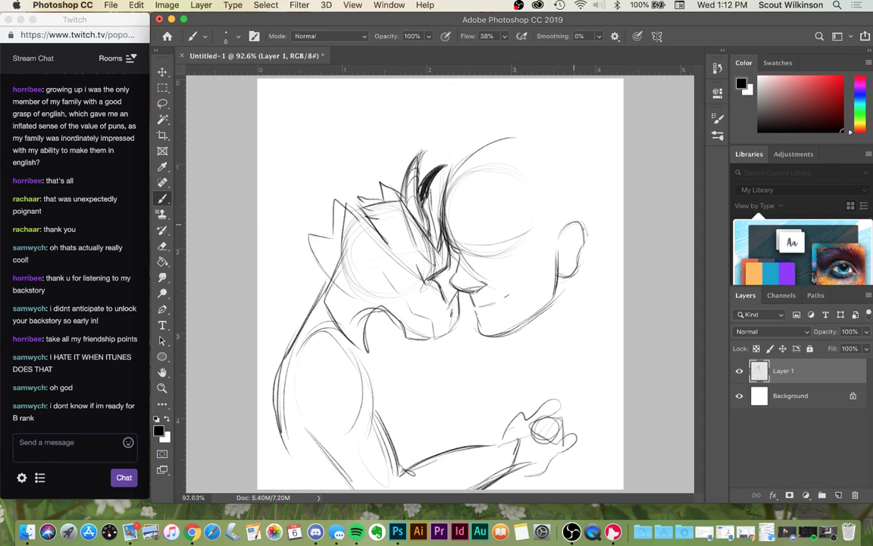
mouse_move(576, 232)
left_mouse_down()
mouse_move(567, 271)
mouse_move(575, 269)
mouse_move(572, 256)
left_mouse_up()
key("super+z")
left_click_drag(585, 221, 586, 249)
- Sketch loose curly hair over the crown, forehead and back of the right head
mouse_move(439, 121)
left_mouse_down()
mouse_move(482, 151)
mouse_move(427, 173)
left_mouse_up()
mouse_move(471, 154)
left_mouse_down()
mouse_move(443, 191)
mouse_move(464, 209)
mouse_move(564, 227)
left_mouse_up()
mouse_move(447, 125)
left_mouse_down()
mouse_move(485, 112)
mouse_move(581, 182)
mouse_move(578, 191)
left_mouse_up()
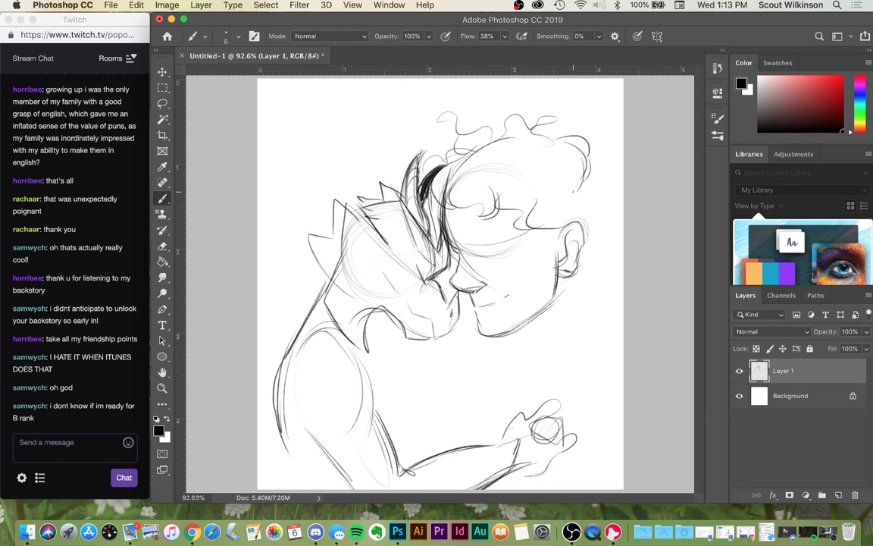
- Sketch a smaller, pointed chin and jawline inside the right head's first jaw curve
left_click_drag(477, 280, 517, 315)
left_click_drag(554, 278, 521, 314)
left_click_drag(479, 285, 519, 316)
left_click_drag(554, 279, 521, 314)
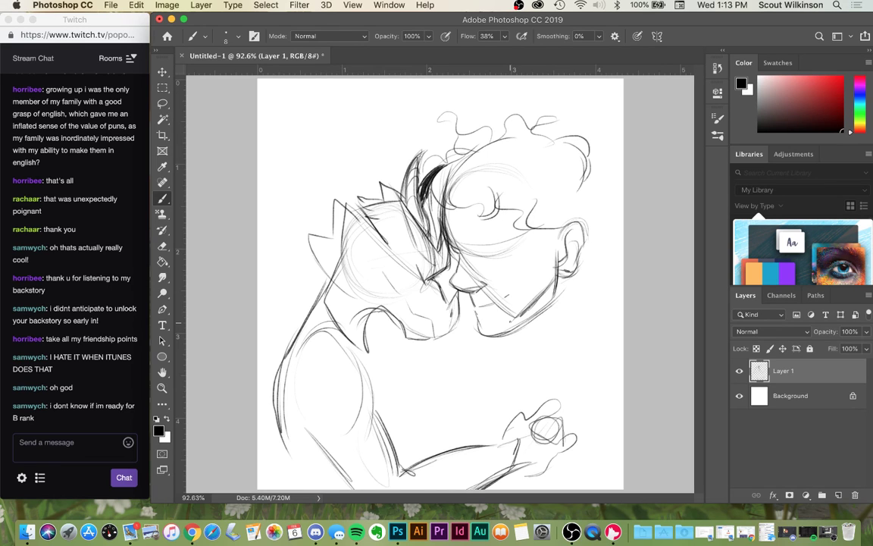
- Erase the right head's first nose, lips, outer jawline and ear, and return to the Brush tool
key("e")
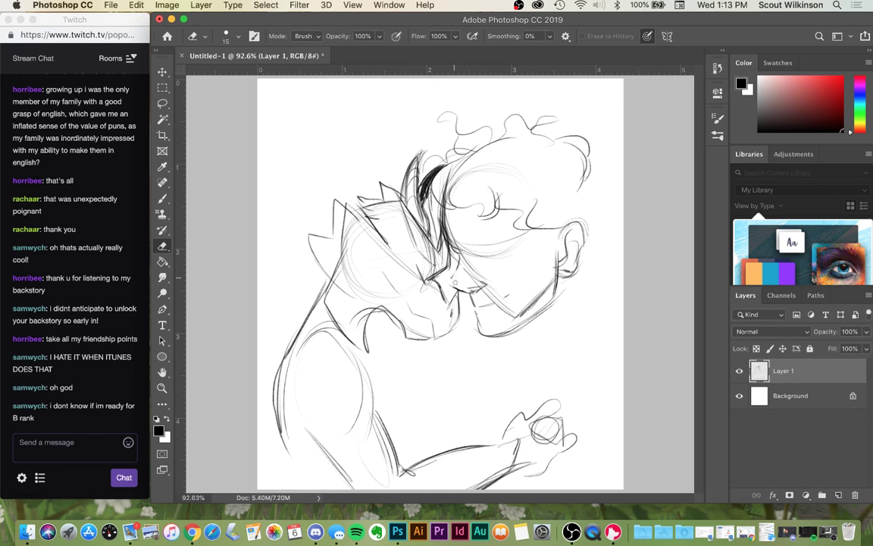
mouse_move(447, 281)
left_mouse_down()
mouse_move(477, 291)
mouse_move(514, 331)
mouse_move(473, 303)
mouse_move(514, 340)
mouse_move(506, 332)
mouse_move(555, 296)
mouse_move(548, 298)
left_mouse_up()
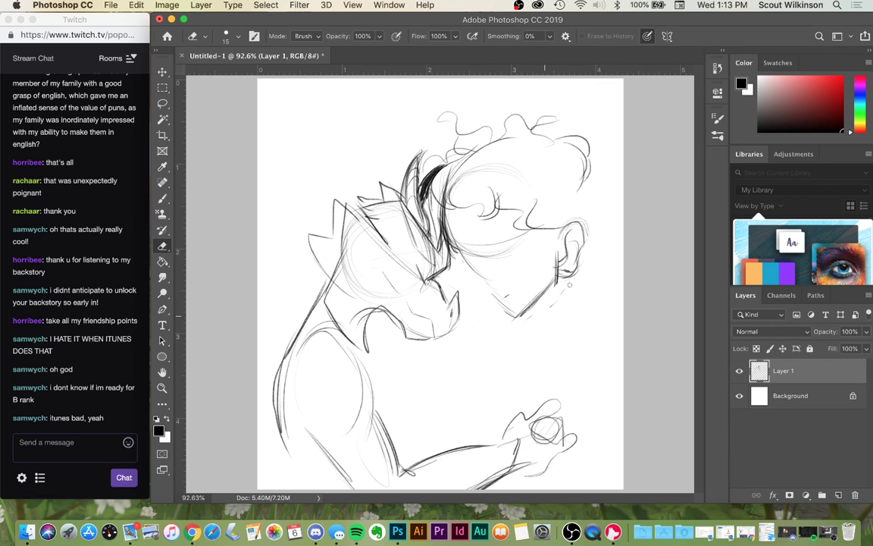
mouse_move(576, 271)
left_mouse_down()
mouse_move(563, 260)
mouse_move(561, 279)
mouse_move(583, 204)
mouse_move(576, 275)
left_mouse_up()
key("b")
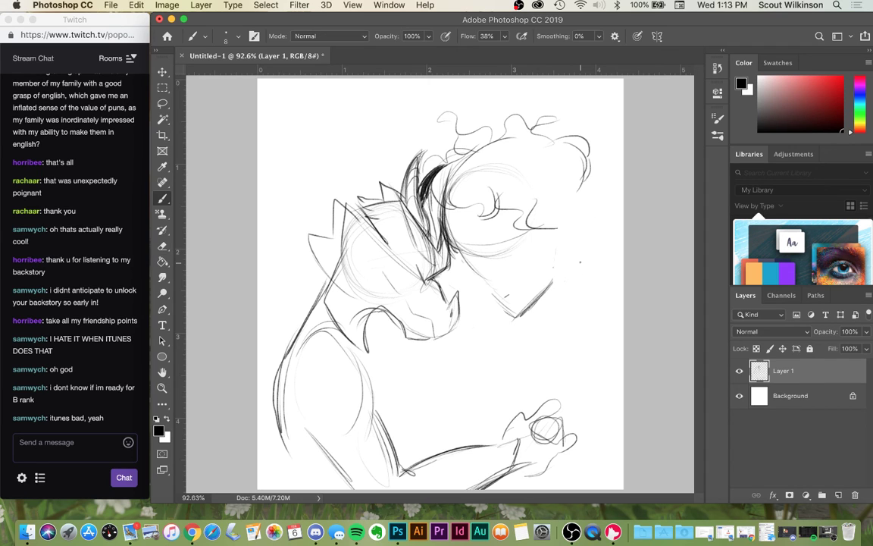
- Sketch the right face's brow, closed eye, angular nose and slight smile, undoing unwanted strokes
mouse_move(447, 225)
left_mouse_down()
mouse_move(474, 291)
mouse_move(497, 296)
left_mouse_up()
key("super+z")
key("super+z")
mouse_move(462, 258)
left_mouse_down()
mouse_move(471, 295)
mouse_move(489, 292)
mouse_move(497, 285)
mouse_move(490, 266)
mouse_move(517, 256)
mouse_move(483, 263)
mouse_move(482, 235)
mouse_move(467, 245)
mouse_move(498, 234)
left_mouse_up()
key("super+z")
left_click_drag(501, 303, 519, 282)
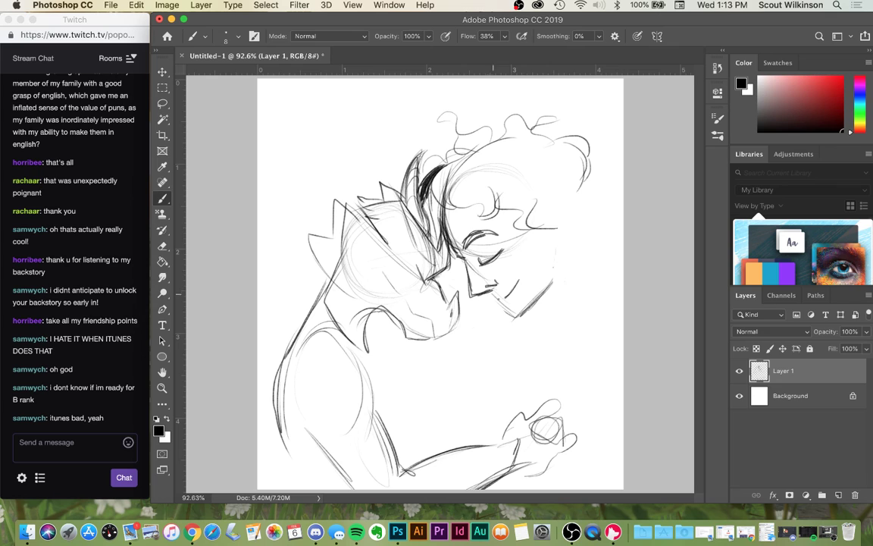
- Reinforce the right head's angular chin and jaw, and draw the side of the face up to the hairline
mouse_move(492, 300)
left_mouse_down()
mouse_move(513, 322)
mouse_move(563, 276)
left_mouse_up()
left_click_drag(522, 321, 562, 277)
left_click_drag(527, 319, 570, 268)
left_click_drag(554, 232, 557, 282)
left_click_drag(547, 229, 557, 282)
left_click_drag(548, 229, 556, 275)
- Sketch a round curl and the ear edge beside the right face, and try out the hair's back contour
mouse_move(559, 214)
left_mouse_down()
mouse_move(570, 235)
mouse_move(558, 253)
mouse_move(568, 239)
mouse_move(560, 207)
mouse_move(544, 215)
left_mouse_up()
key("super+z")
key("super+z")
mouse_move(591, 160)
left_mouse_down()
mouse_move(613, 178)
mouse_move(592, 200)
left_mouse_up()
left_click_drag(614, 178, 586, 201)
left_click_drag(594, 159, 584, 201)
key("super+z")
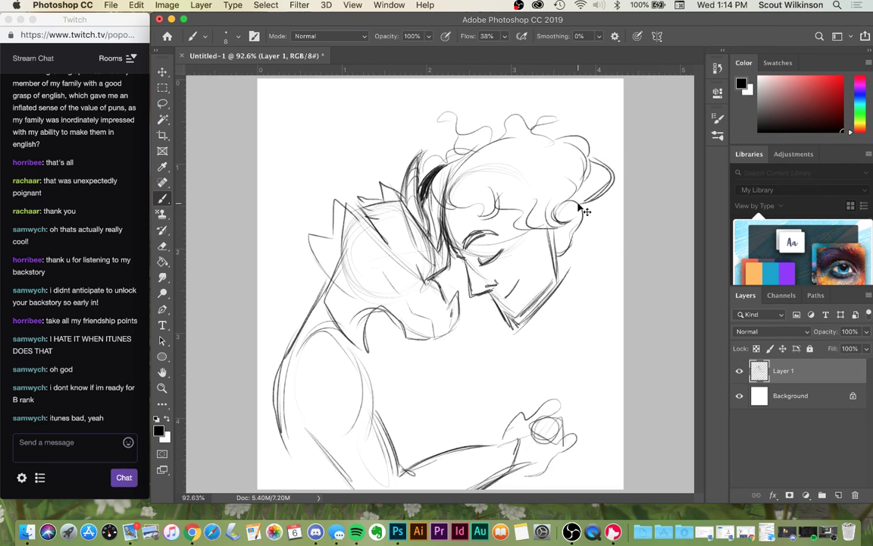
key("super+z")
key("super+z")
key("super+z")
- Redraw the hair's outer contour behind the right head and add curls down to the nape
left_click_drag(591, 157, 596, 212)
mouse_move(603, 162)
left_mouse_down()
mouse_move(616, 198)
mouse_move(598, 213)
left_mouse_up()
left_click_drag(591, 158, 595, 212)
key("super+z")
key("super+z")
key("super+z")
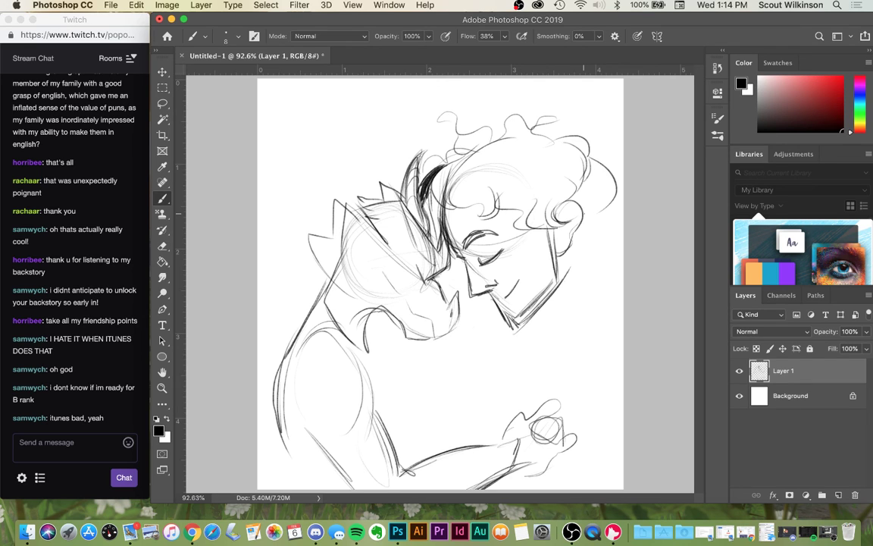
mouse_move(590, 157)
left_mouse_down()
mouse_move(591, 211)
mouse_move(613, 227)
mouse_move(586, 261)
left_mouse_up()
key("super+z")
- Sketch the right face's sideburn edge and hatch a beard along the jaw and around the mouth
mouse_move(541, 229)
left_mouse_down()
mouse_move(523, 251)
mouse_move(553, 286)
left_mouse_up()
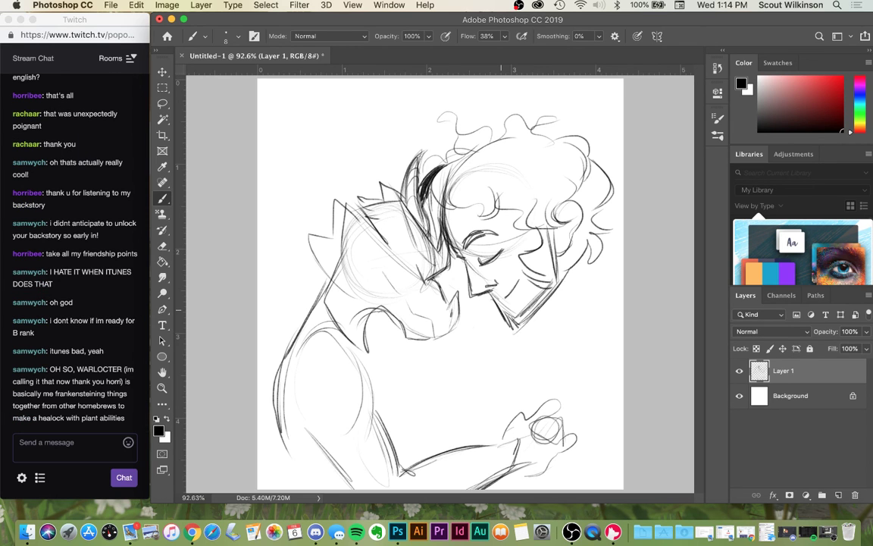
mouse_move(538, 288)
left_mouse_down()
mouse_move(552, 299)
mouse_move(510, 310)
mouse_move(530, 312)
mouse_move(531, 320)
mouse_move(535, 279)
mouse_move(523, 311)
mouse_move(521, 277)
mouse_move(499, 288)
left_mouse_up()
key("super+z")
key("super+z")
key("super+z")
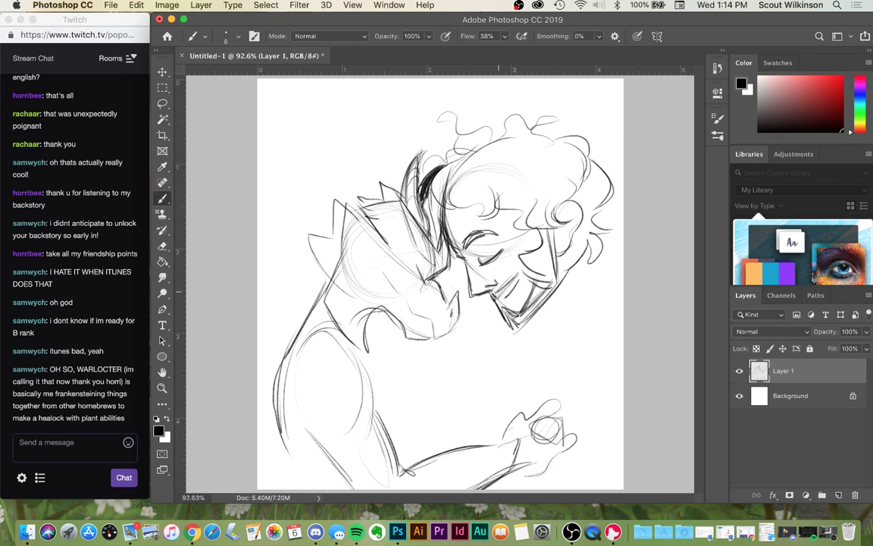
left_click_drag(494, 298, 518, 293)
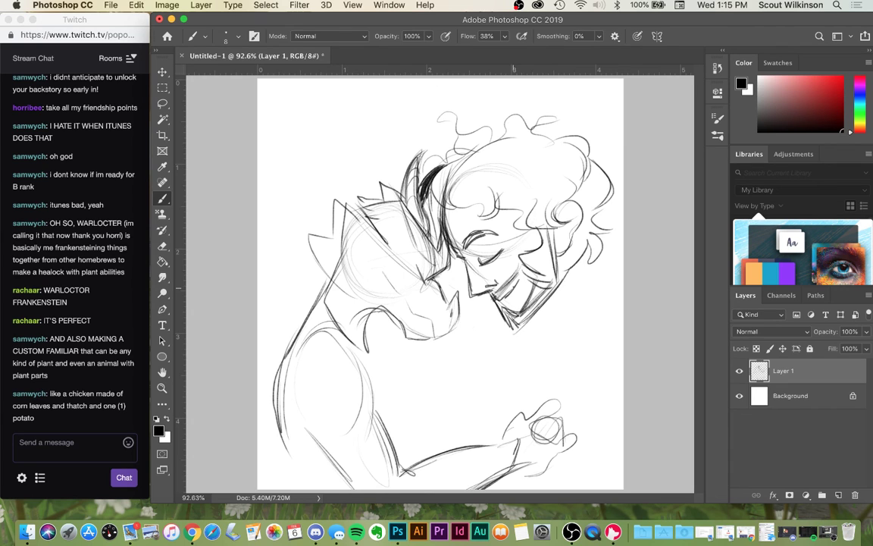
- Erase the beard strokes around the mouth, and hatch the beard again along the chin, jaw and sideburn
key("e")
mouse_move(507, 299)
left_mouse_down()
mouse_move(522, 286)
mouse_move(520, 297)
left_mouse_up()
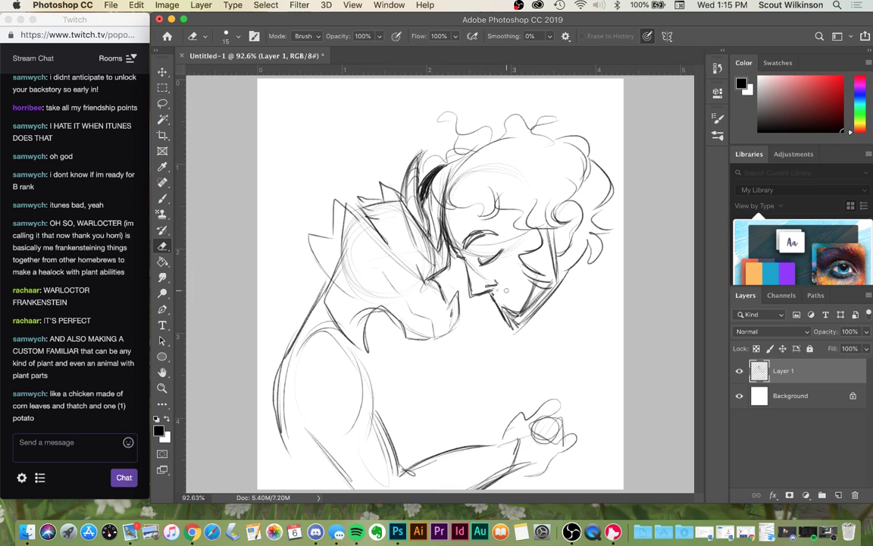
key("b")
mouse_move(492, 295)
left_mouse_down()
mouse_move(514, 276)
mouse_move(534, 284)
mouse_move(526, 279)
mouse_move(538, 289)
mouse_move(527, 330)
left_mouse_up()
left_click_drag(538, 297, 544, 313)
left_click_drag(537, 275, 551, 303)
left_click_drag(544, 278, 555, 298)
left_click_drag(535, 256, 561, 292)
left_click_drag(542, 250, 561, 282)
left_click_drag(540, 233, 556, 275)
left_click_drag(548, 229, 555, 261)
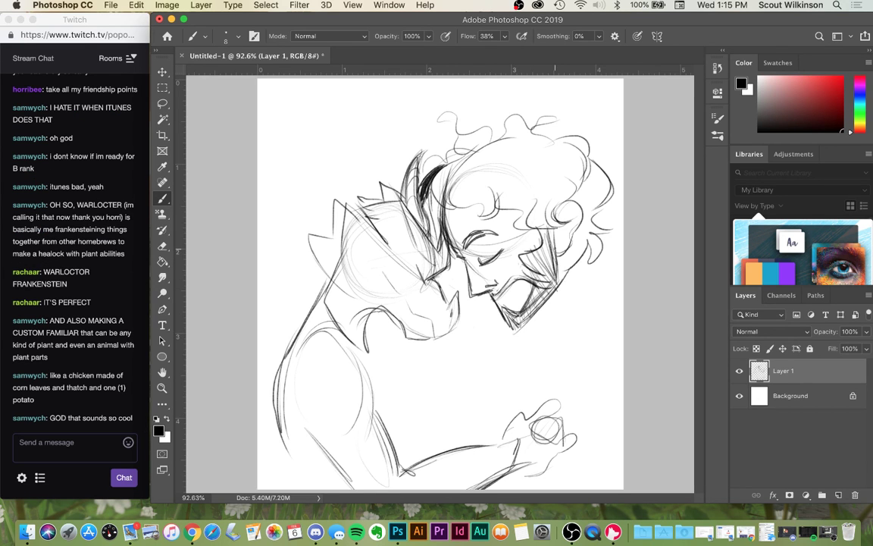
- Add the mustache and lower lip, darken the beard at the chin, and erase the stray tip beneath it
mouse_move(498, 303)
left_mouse_down()
mouse_move(522, 296)
mouse_move(497, 302)
left_mouse_up()
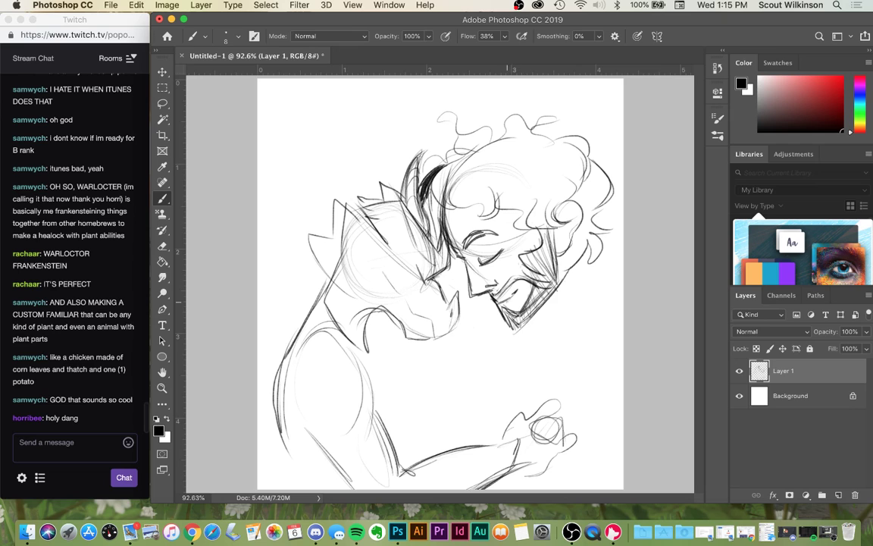
mouse_move(502, 306)
left_mouse_down()
mouse_move(509, 329)
mouse_move(533, 313)
left_mouse_up()
left_click_drag(507, 326, 525, 323)
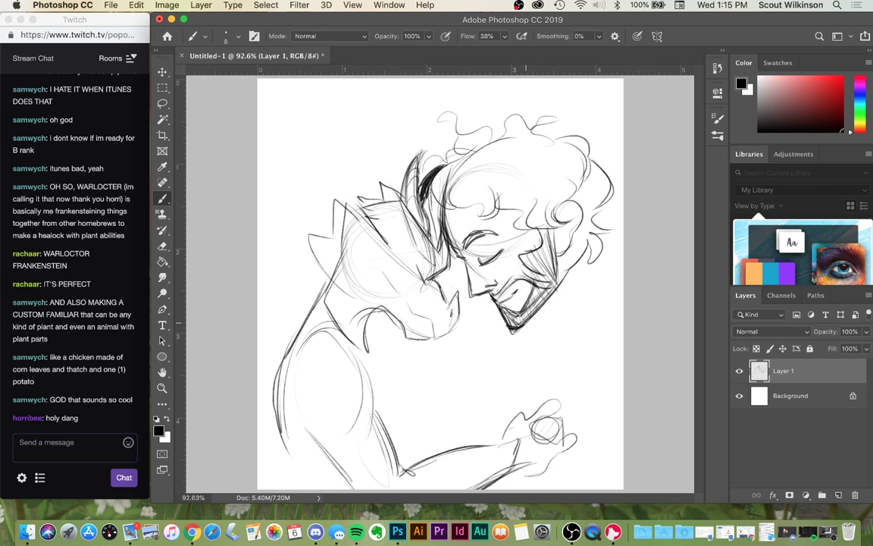
key("e")
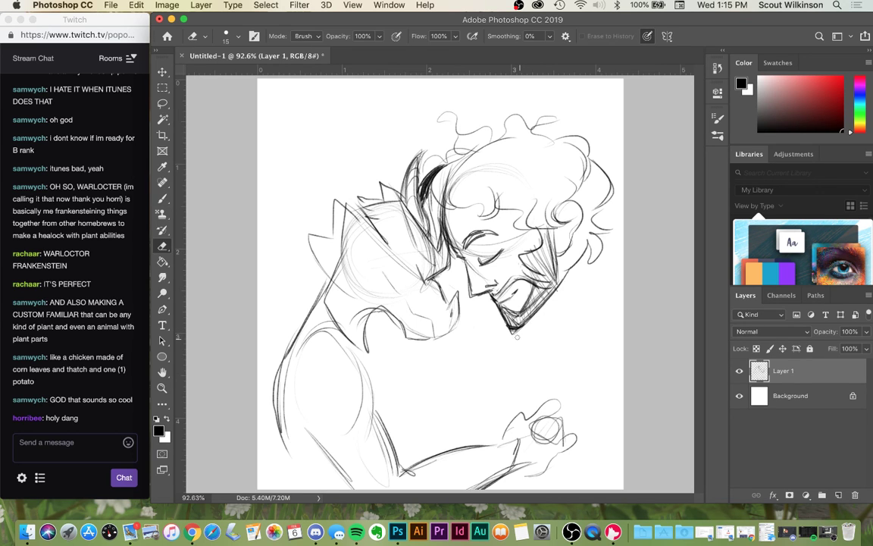
key("b")
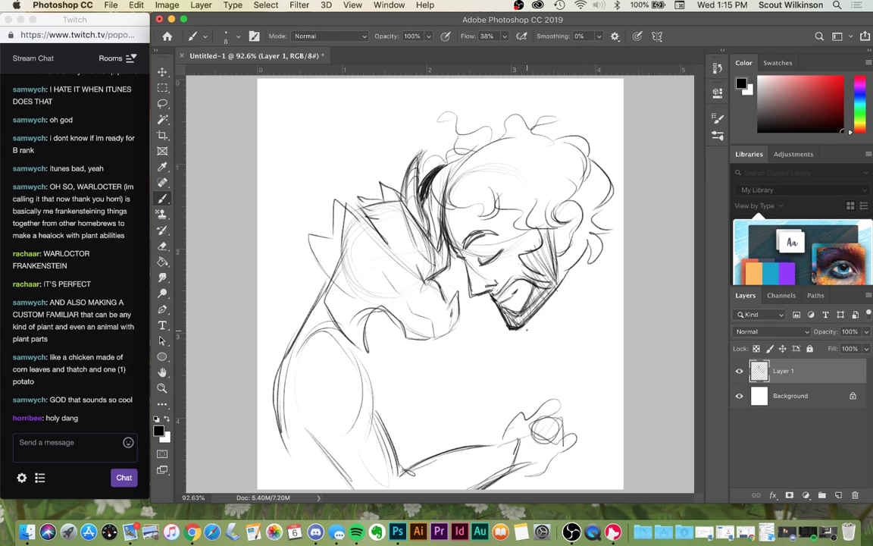
- Sketch the right figure's neck from beneath the chin and behind the ear, with hatched strokes along its base
mouse_move(573, 250)
left_mouse_down()
mouse_move(580, 312)
mouse_move(536, 343)
left_mouse_up()
mouse_move(573, 269)
left_mouse_down()
mouse_move(588, 321)
mouse_move(535, 353)
mouse_move(582, 319)
left_mouse_up()
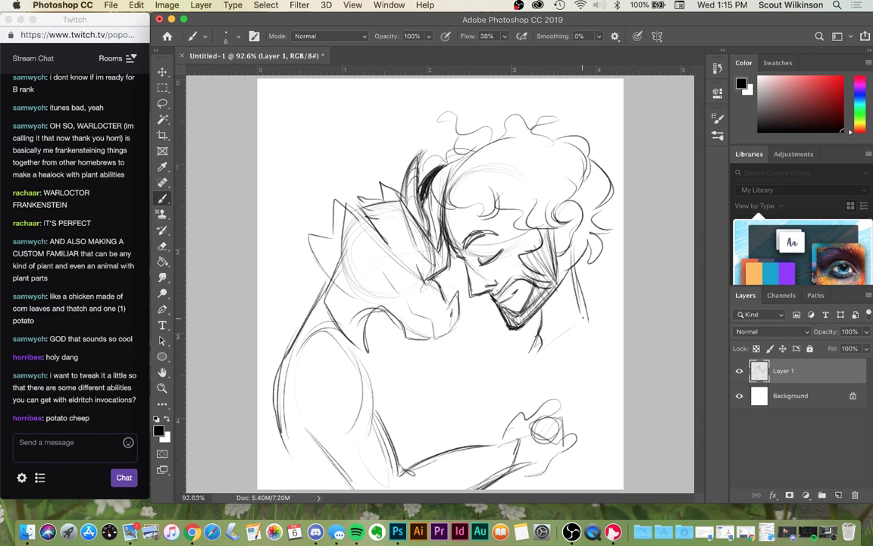
left_click_drag(576, 267, 586, 322)
left_click_drag(577, 265, 591, 324)
left_click_drag(579, 284, 591, 312)
left_click_drag(543, 353, 580, 326)
left_click_drag(576, 264, 599, 322)
mouse_move(544, 352)
left_mouse_down()
mouse_move(589, 322)
mouse_move(524, 361)
left_mouse_up()
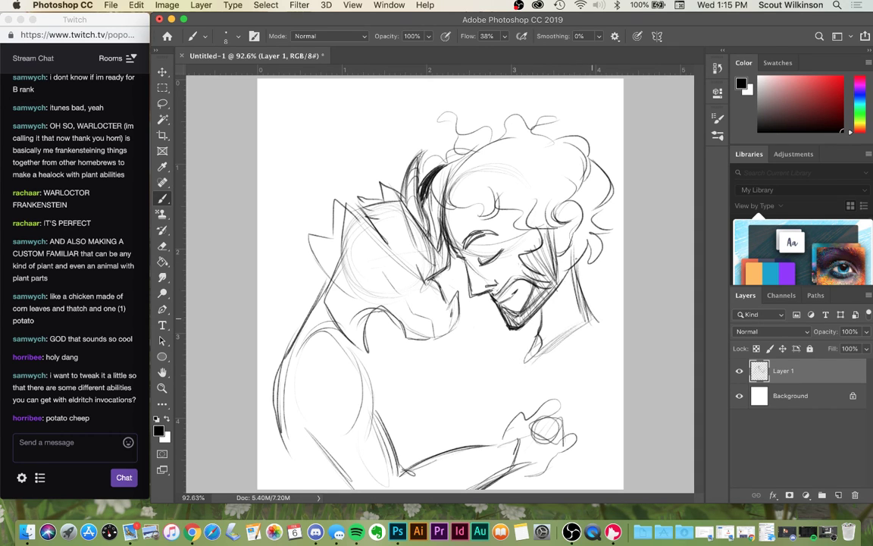
left_click_drag(581, 259, 601, 326)
scroll(601, 330, "down", 3)
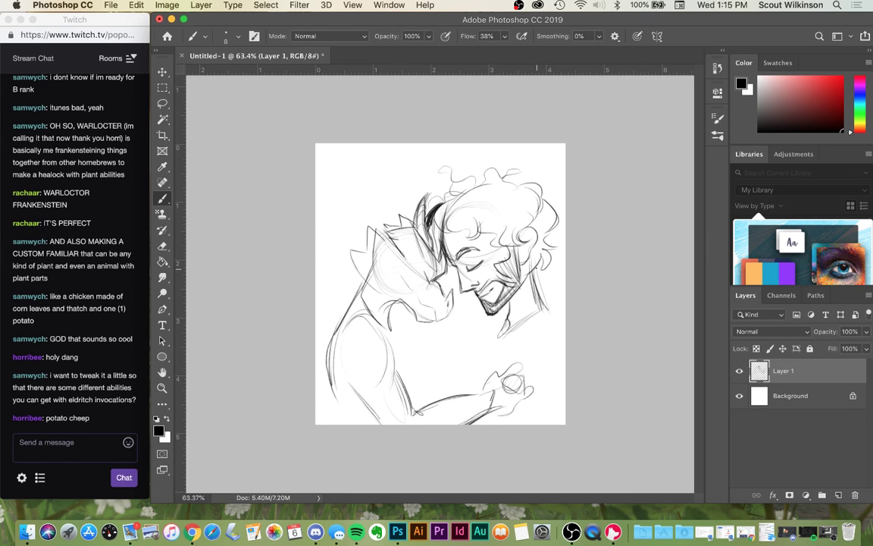
key("t")
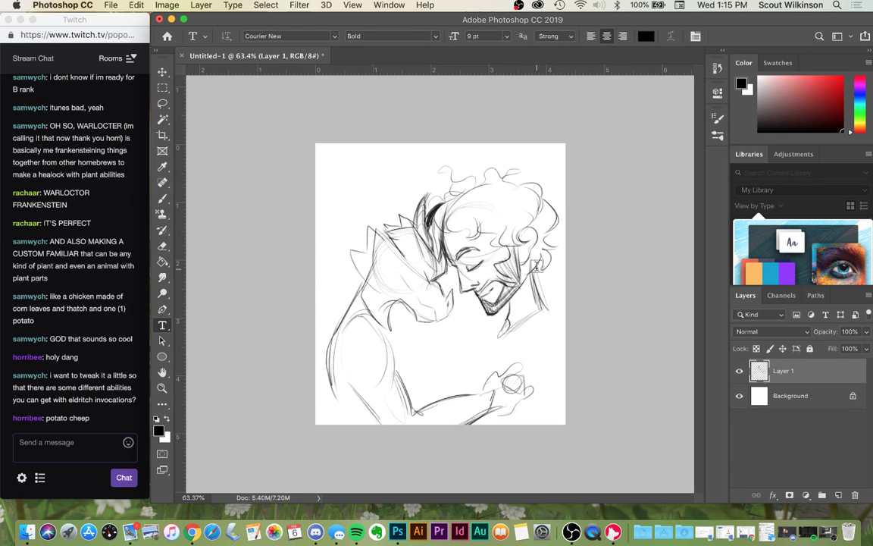
key("b")
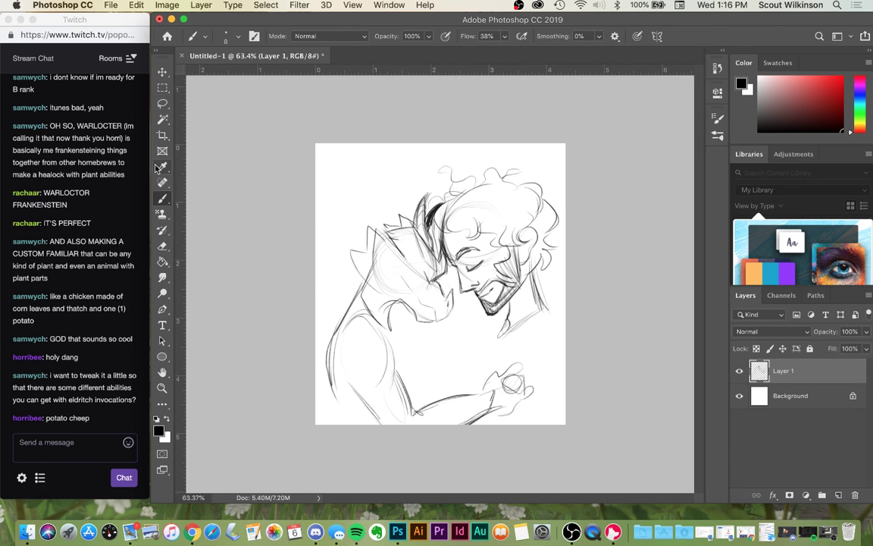
key("c")
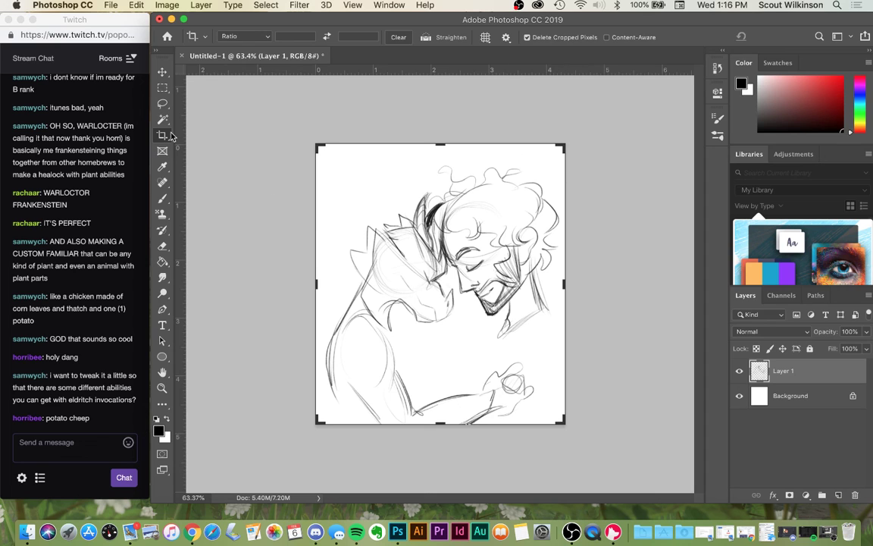
left_click(163, 104)
left_click(163, 89)
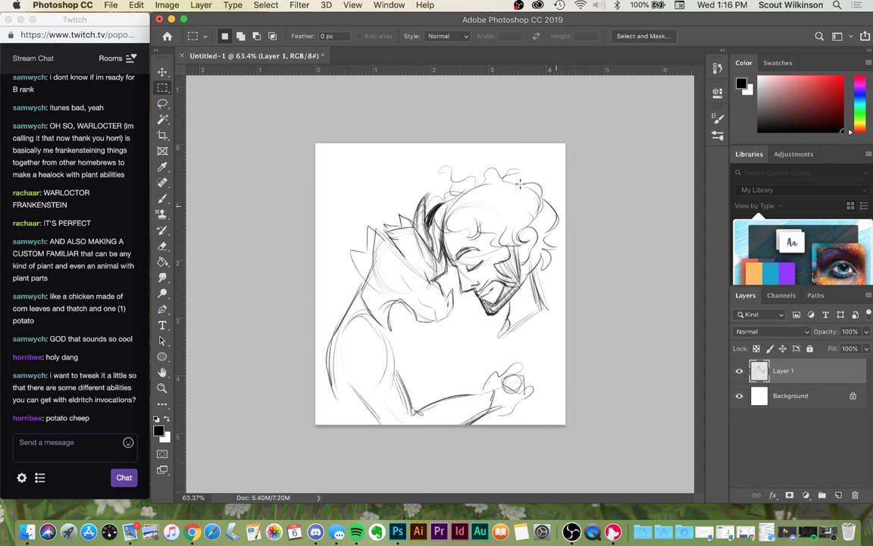
- Scale the sketch layer down and move it toward the canvas's upper left, leaving blank space beneath the figures
key("ctrl+t")
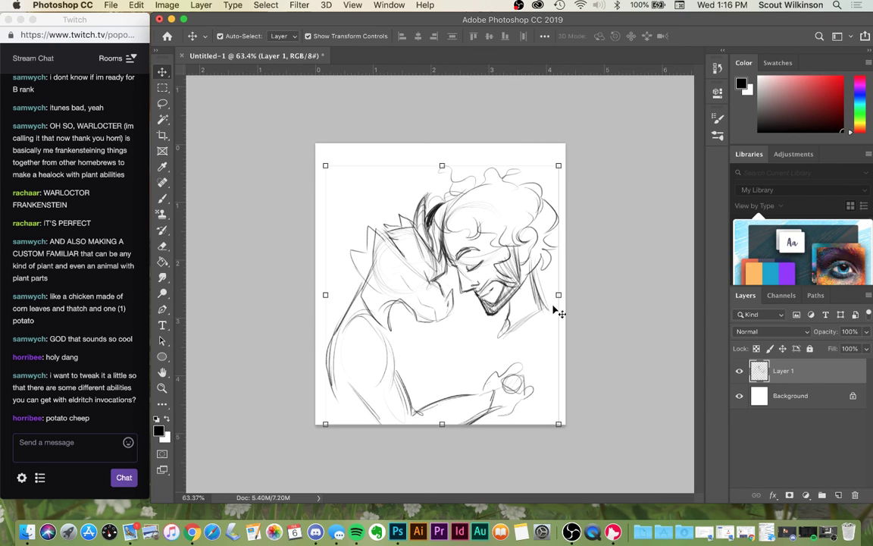
left_click_drag(559, 423, 492, 353)
mouse_move(480, 253)
left_mouse_down()
mouse_move(490, 254)
mouse_move(487, 191)
mouse_move(490, 229)
left_mouse_up()
key("Return")
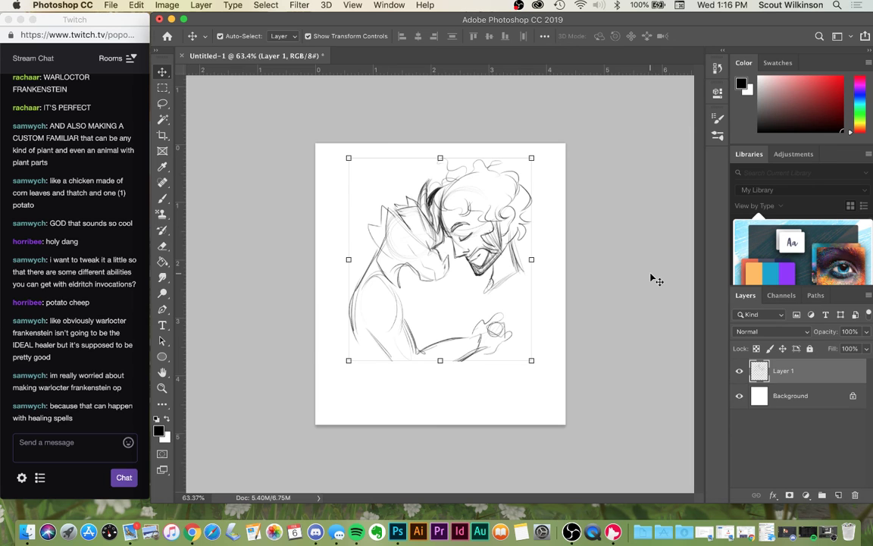
left_click_drag(484, 220, 445, 206)
mouse_move(479, 206)
left_mouse_down()
mouse_move(406, 201)
mouse_move(413, 185)
mouse_move(400, 180)
mouse_move(416, 192)
left_mouse_up()
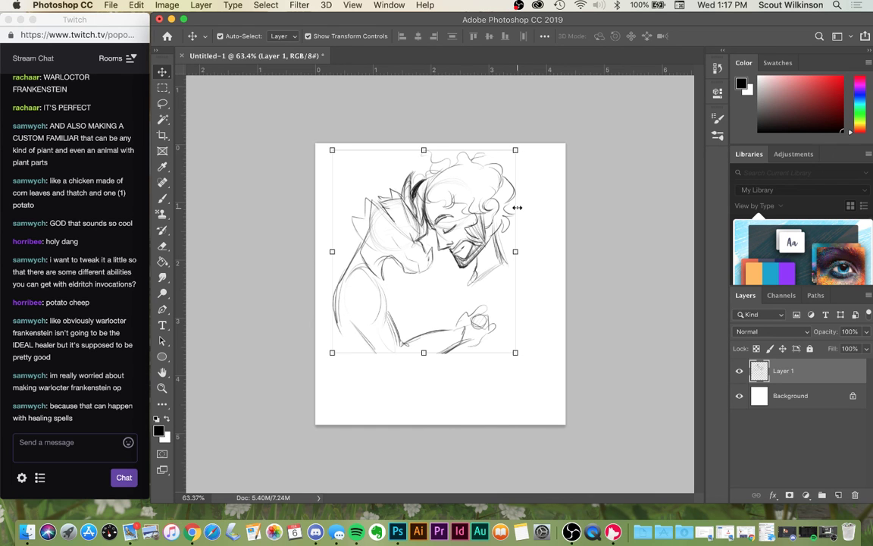
- Sketch the right figure's back of the neck, shoulder and curved back down toward the waist with repeated brush strokes
key("b")
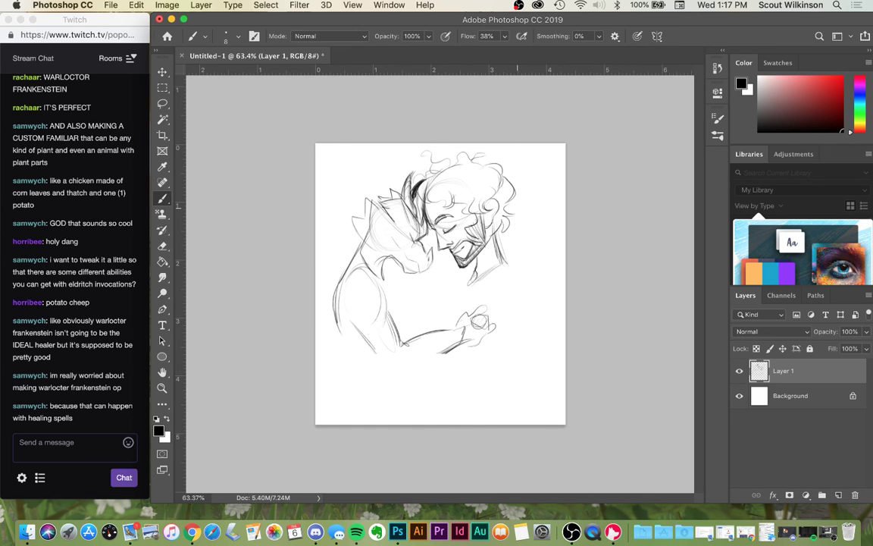
scroll(465, 263, "up", 8)
scroll(581, 280, "down", 3)
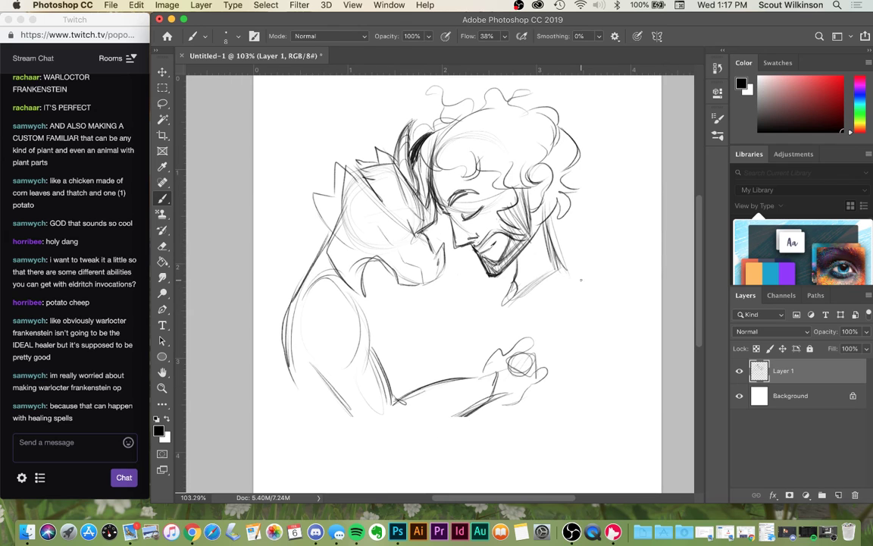
left_click_drag(547, 218, 603, 334)
left_click_drag(590, 263, 605, 379)
left_click_drag(619, 316, 585, 417)
left_click_drag(613, 356, 582, 423)
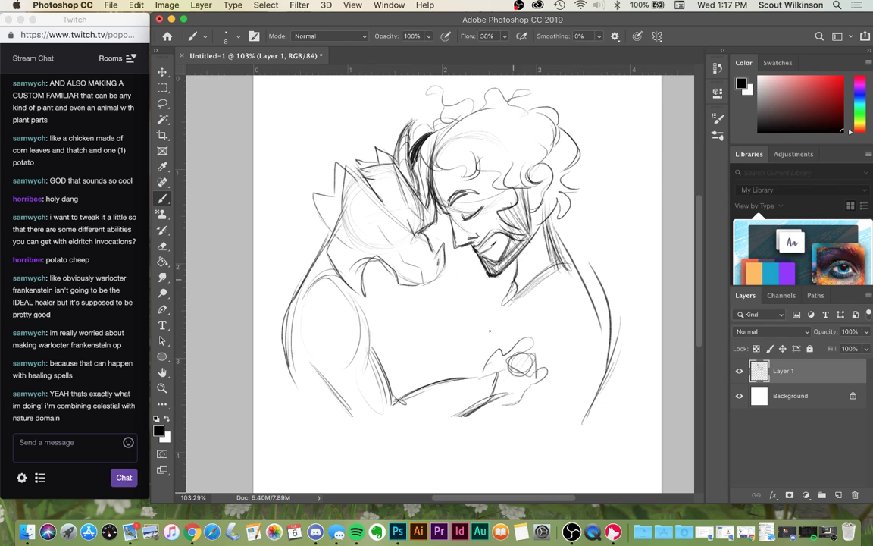
- Sketch the right figure's chest and belly contour, a curved waistline, and the hip lines flaring beneath it
left_click_drag(473, 342, 489, 392)
mouse_move(509, 301)
left_mouse_down()
mouse_move(489, 397)
mouse_move(579, 433)
left_mouse_up()
mouse_move(603, 370)
left_mouse_down()
mouse_move(568, 448)
mouse_move(578, 469)
left_mouse_up()
left_click_drag(601, 374, 584, 478)
left_click_drag(489, 395, 460, 479)
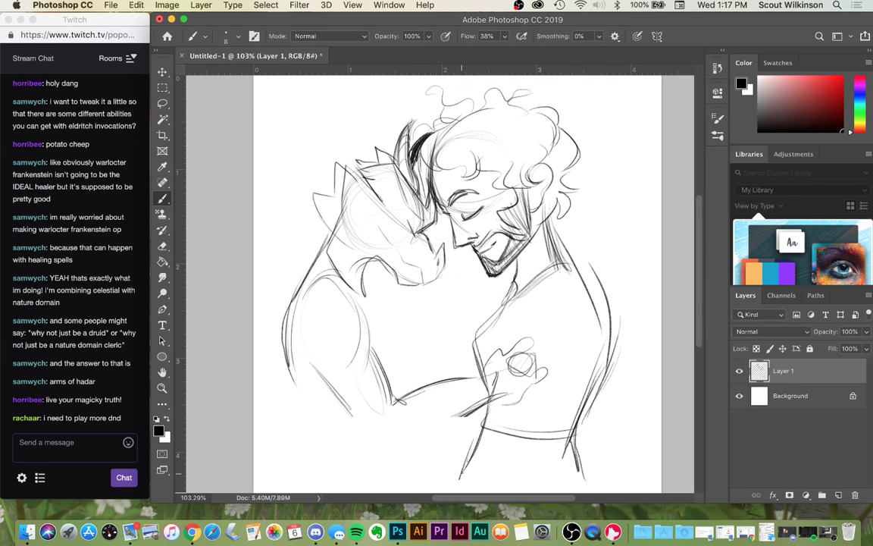
- Erase the left figure's forearm and hand, along with the angular chest point of the right figure
key("e")
mouse_move(521, 394)
left_mouse_down()
mouse_move(545, 352)
mouse_move(547, 382)
mouse_move(528, 381)
mouse_move(512, 354)
mouse_move(500, 360)
mouse_move(500, 403)
mouse_move(490, 363)
mouse_move(496, 356)
mouse_move(481, 406)
mouse_move(483, 387)
mouse_move(482, 408)
mouse_move(492, 401)
mouse_move(451, 422)
left_mouse_up()
mouse_move(466, 373)
left_mouse_down()
mouse_move(450, 415)
mouse_move(454, 381)
mouse_move(424, 389)
mouse_move(471, 378)
mouse_move(395, 400)
left_mouse_up()
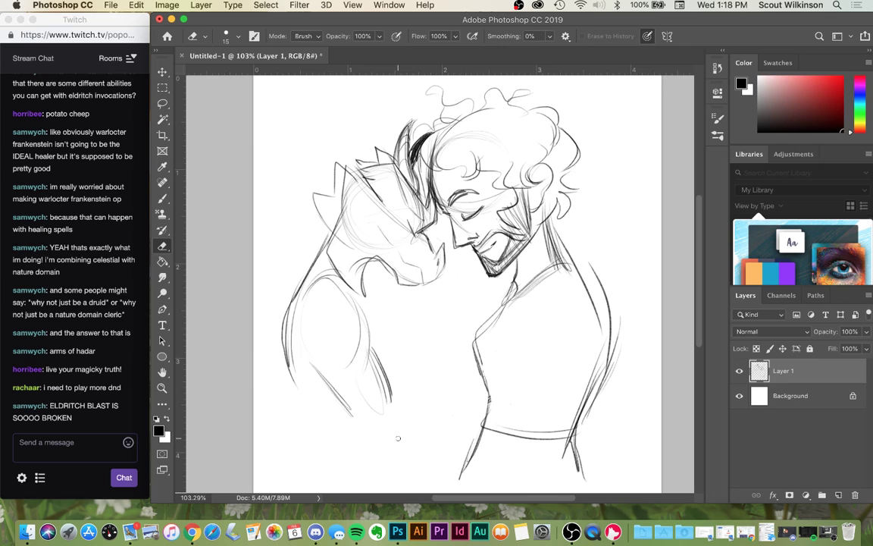
left_click_drag(486, 321, 477, 370)
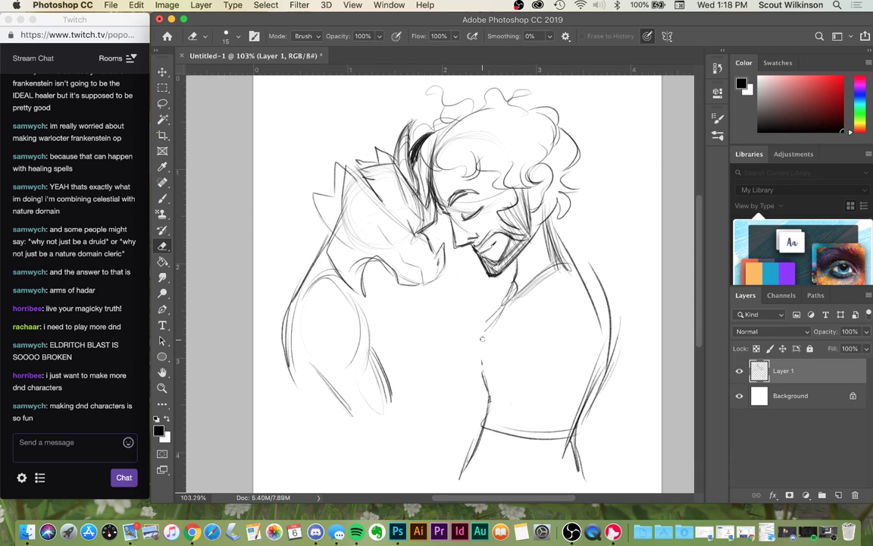
- Sketch a rounded shoulder shape on the right figure with overlapping curved strokes
key("b")
mouse_move(572, 265)
left_mouse_down()
mouse_move(600, 287)
mouse_move(537, 291)
mouse_move(552, 331)
left_mouse_up()
left_click_drag(541, 276, 564, 336)
mouse_move(556, 264)
left_mouse_down()
mouse_move(536, 302)
mouse_move(578, 337)
left_mouse_up()
mouse_move(576, 265)
left_mouse_down()
mouse_move(547, 343)
mouse_move(584, 353)
left_mouse_up()
left_click_drag(553, 267, 604, 341)
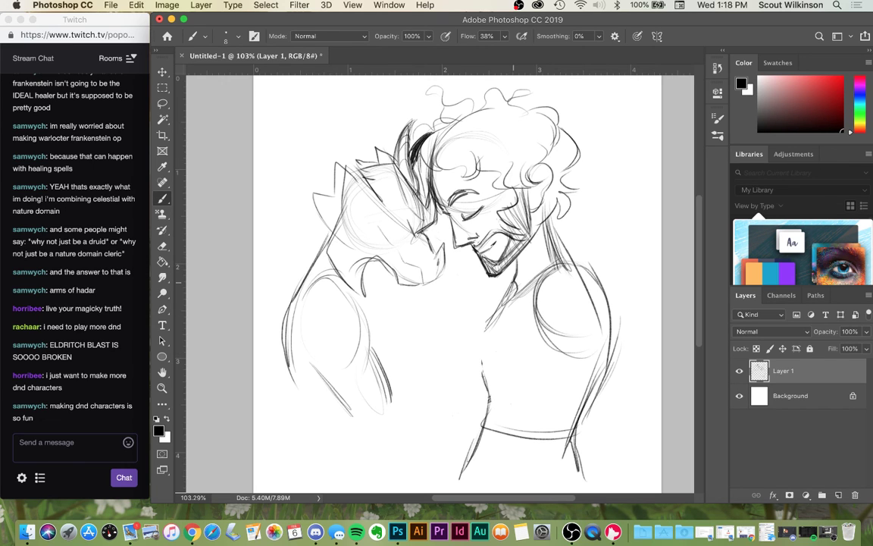
- Redraw the right figure's back and rounded chest with a hip curve, and round out the left figure's chest
left_click_drag(588, 275, 609, 390)
left_click_drag(614, 339, 578, 429)
left_click_drag(516, 294, 485, 363)
mouse_move(494, 318)
left_mouse_down()
mouse_move(490, 395)
mouse_move(491, 385)
mouse_move(474, 457)
mouse_move(522, 472)
left_mouse_up()
mouse_move(369, 284)
left_mouse_down()
mouse_move(392, 338)
mouse_move(382, 376)
left_mouse_up()
left_click_drag(379, 300, 382, 376)
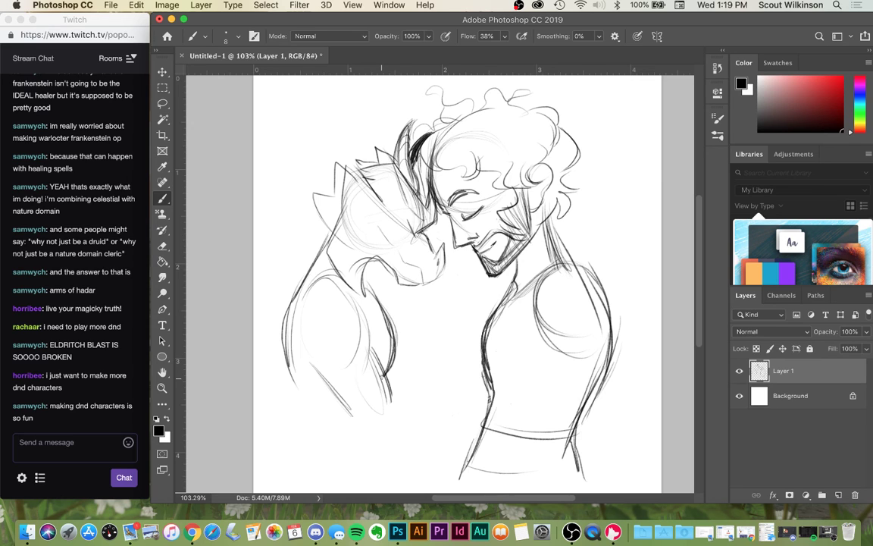
- Sketch a pointed open collar around the right figure's neck, with its darkened back edge rising behind the neck
left_click_drag(543, 258, 451, 295)
left_click_drag(451, 295, 481, 314)
mouse_move(530, 266)
left_mouse_down()
mouse_move(556, 239)
mouse_move(569, 257)
mouse_move(493, 288)
mouse_move(512, 307)
left_mouse_up()
left_click_drag(512, 306, 568, 250)
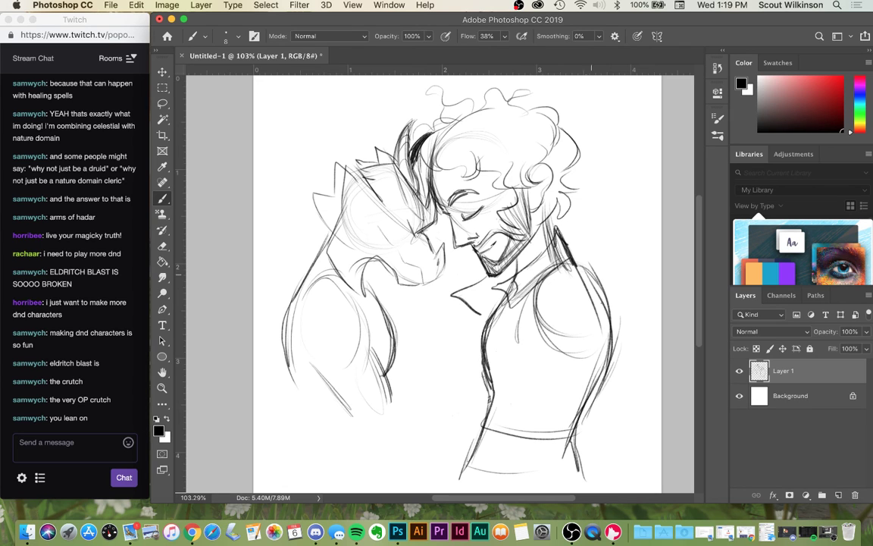
- Sketch the right figure's garment opening and hem, with converging fold lines and a pointed cloth corner at the waist
left_click_drag(529, 307, 517, 371)
left_click_drag(570, 434, 526, 438)
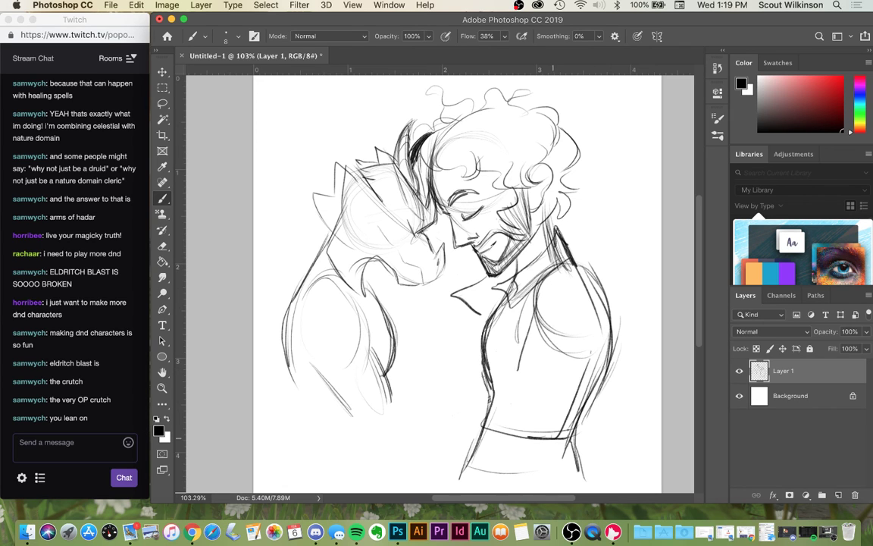
left_click_drag(596, 343, 551, 449)
mouse_move(525, 350)
left_mouse_down()
mouse_move(505, 392)
mouse_move(547, 444)
left_mouse_up()
left_click_drag(507, 395, 541, 446)
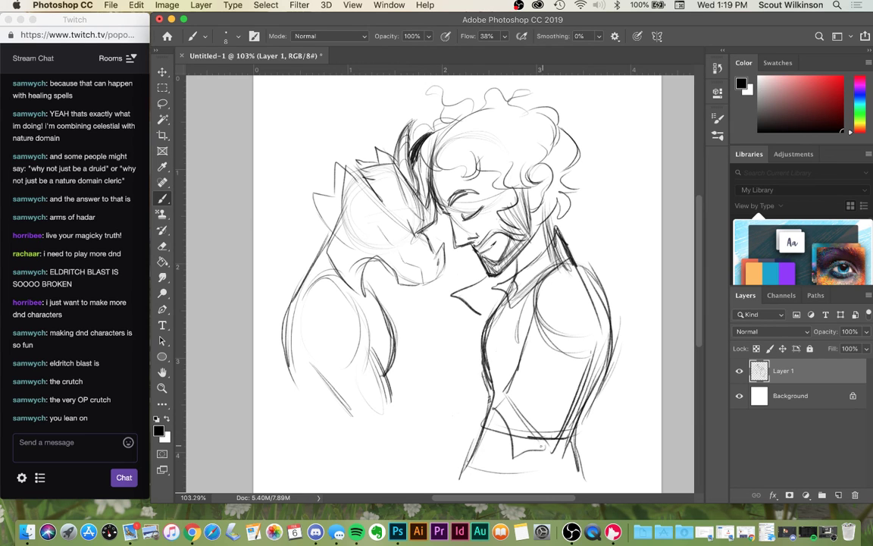
- Darken the right figure's garment front and shoulder curve, and add pointed cloth flaps behind the back and before the chest
mouse_move(522, 300)
left_mouse_down()
mouse_move(500, 379)
mouse_move(516, 383)
left_mouse_up()
left_click_drag(593, 405, 615, 345)
mouse_move(548, 290)
left_mouse_down()
mouse_move(611, 309)
mouse_move(615, 338)
left_mouse_up()
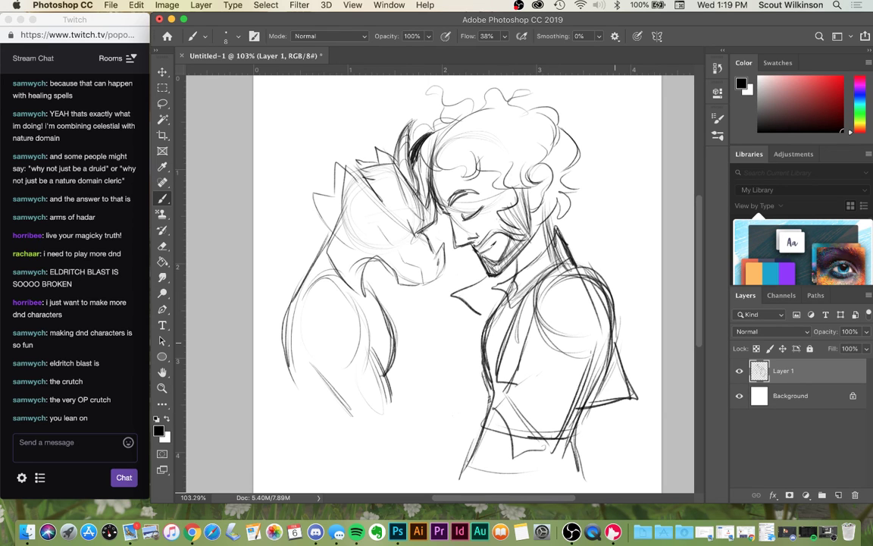
left_click_drag(482, 328, 476, 338)
left_click_drag(455, 383, 476, 392)
mouse_move(485, 322)
left_mouse_down()
mouse_move(455, 390)
mouse_move(491, 394)
left_mouse_up()
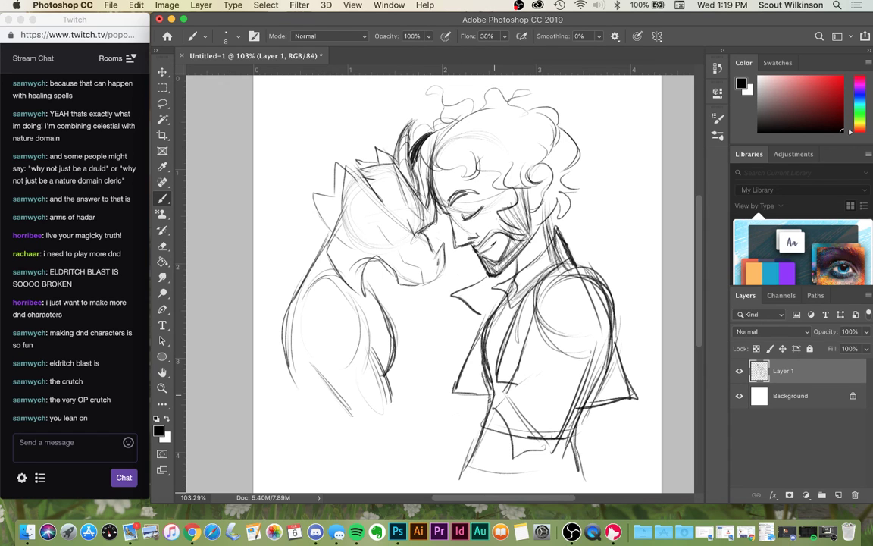
- Sketch the left figure's back, waistline, belly and hip lines, with a tail line extending to the canvas edge
left_click_drag(378, 291, 385, 377)
mouse_move(285, 314)
left_mouse_down()
mouse_move(309, 399)
mouse_move(385, 397)
left_mouse_up()
mouse_move(319, 426)
left_mouse_down()
mouse_move(291, 459)
mouse_move(307, 440)
mouse_move(254, 447)
left_mouse_up()
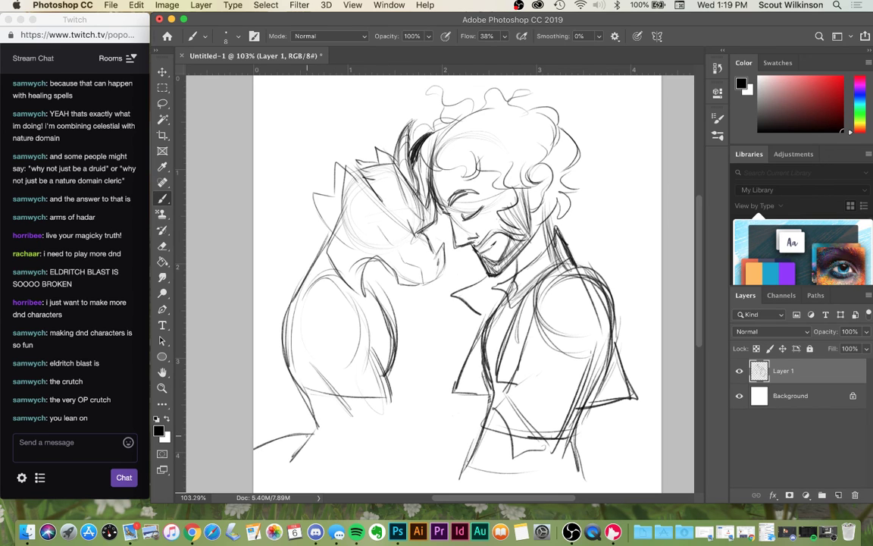
left_click_drag(393, 353, 377, 479)
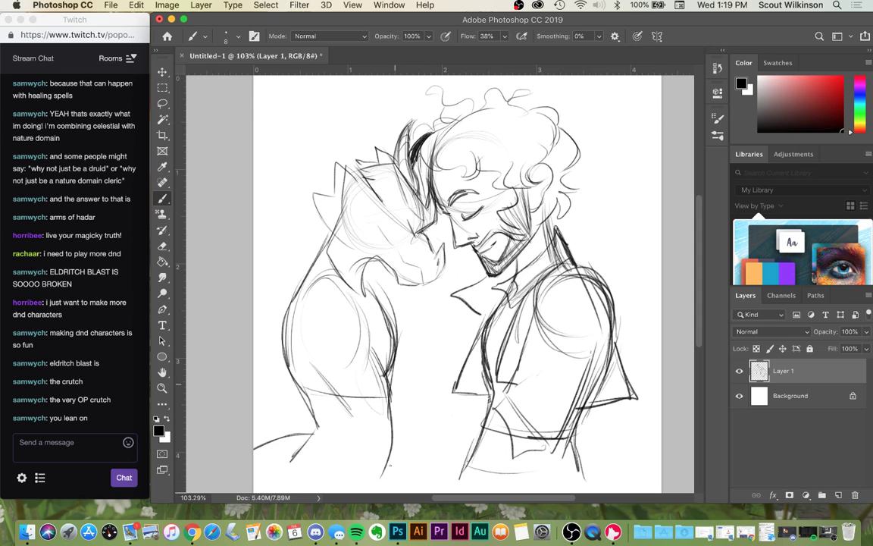
left_click_drag(319, 430, 395, 483)
- Switch to OBS and stop the live stream
key("super+0")
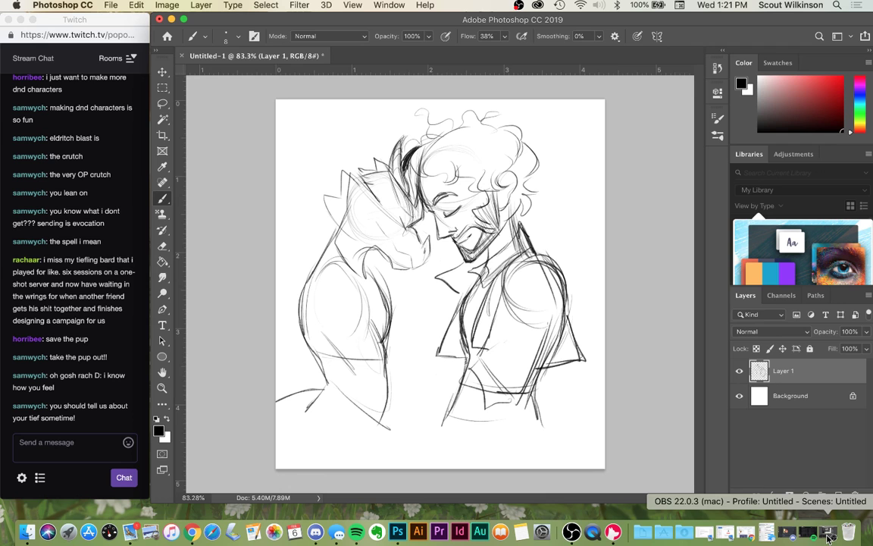
left_click(828, 536)
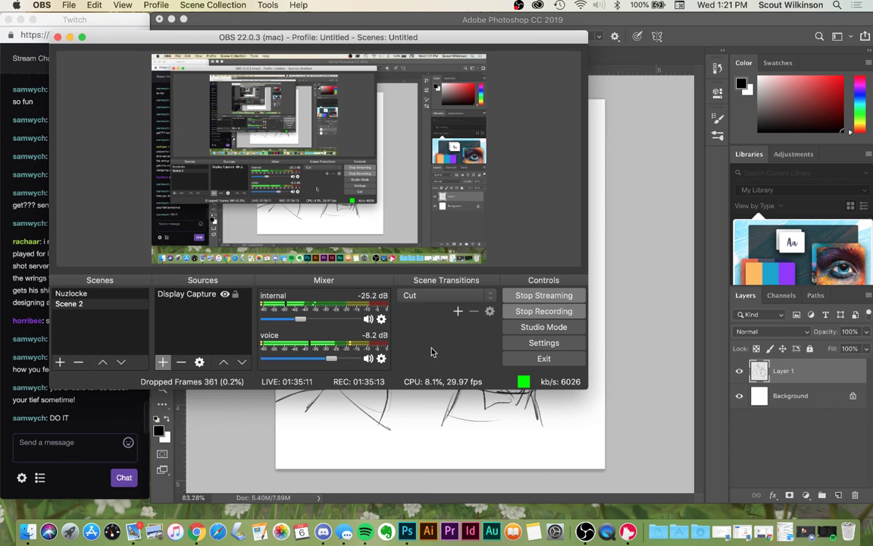
left_click(557, 296)
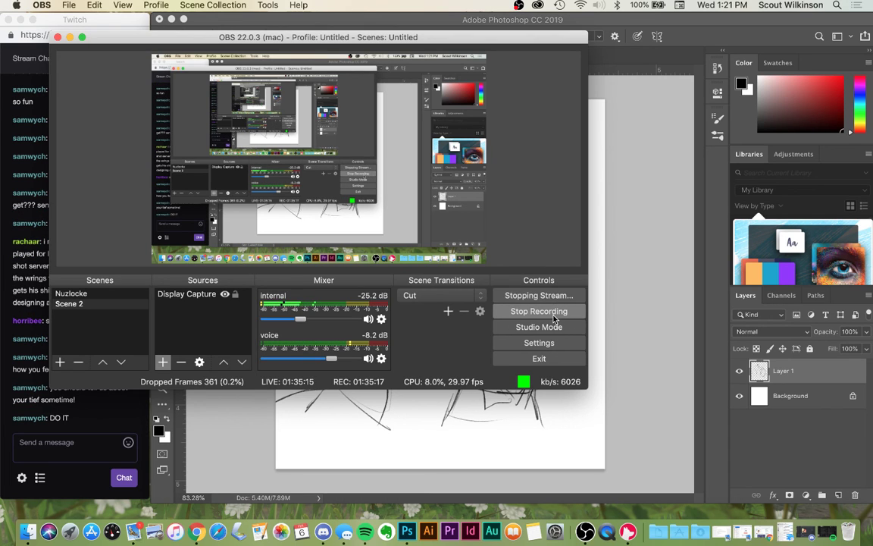